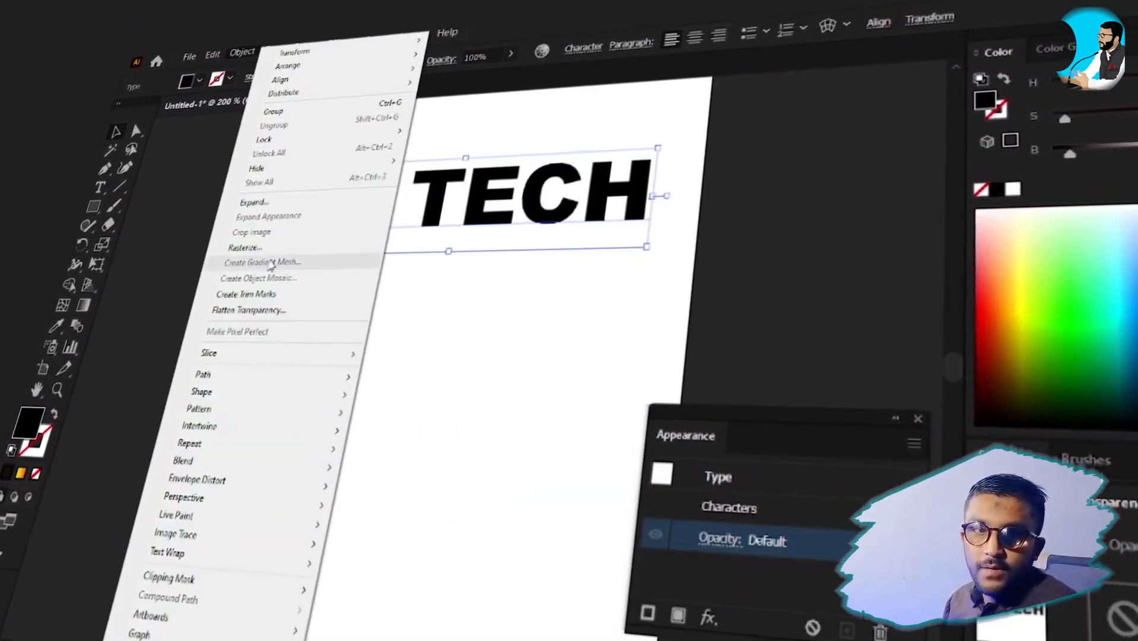
# - Apply a mesh envelope to the 4T TECH text and shift columns of mesh points vertically to give the letters a wavy shape
pyautogui.moveTo(241, 447)
pyautogui.click(381, 470)
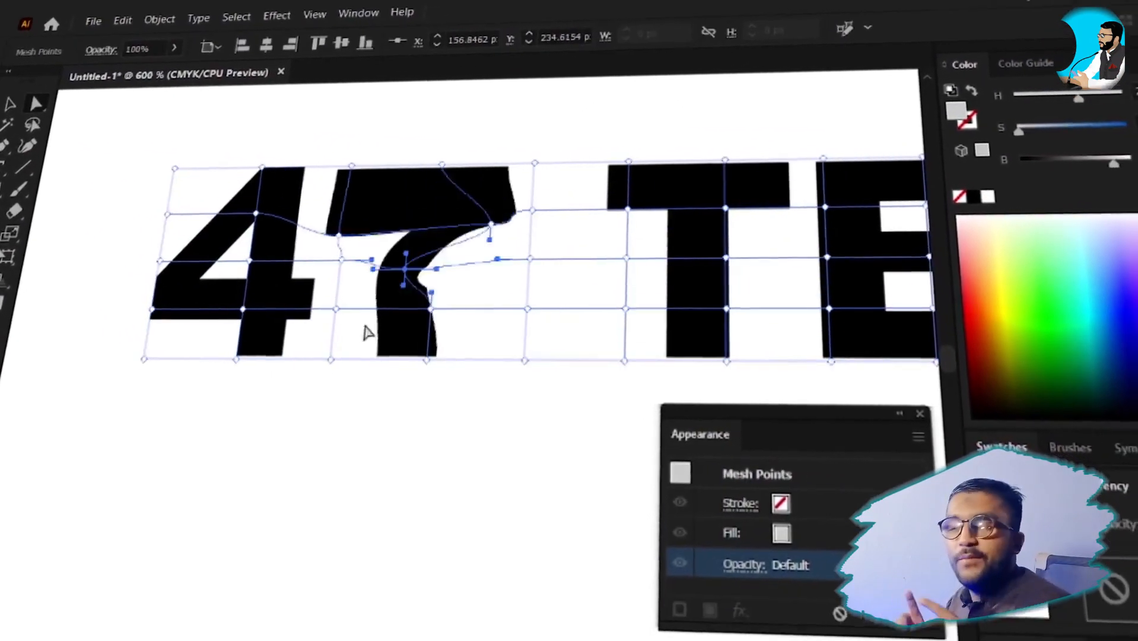
pyautogui.moveTo(328, 136); pyautogui.dragTo(484, 380)
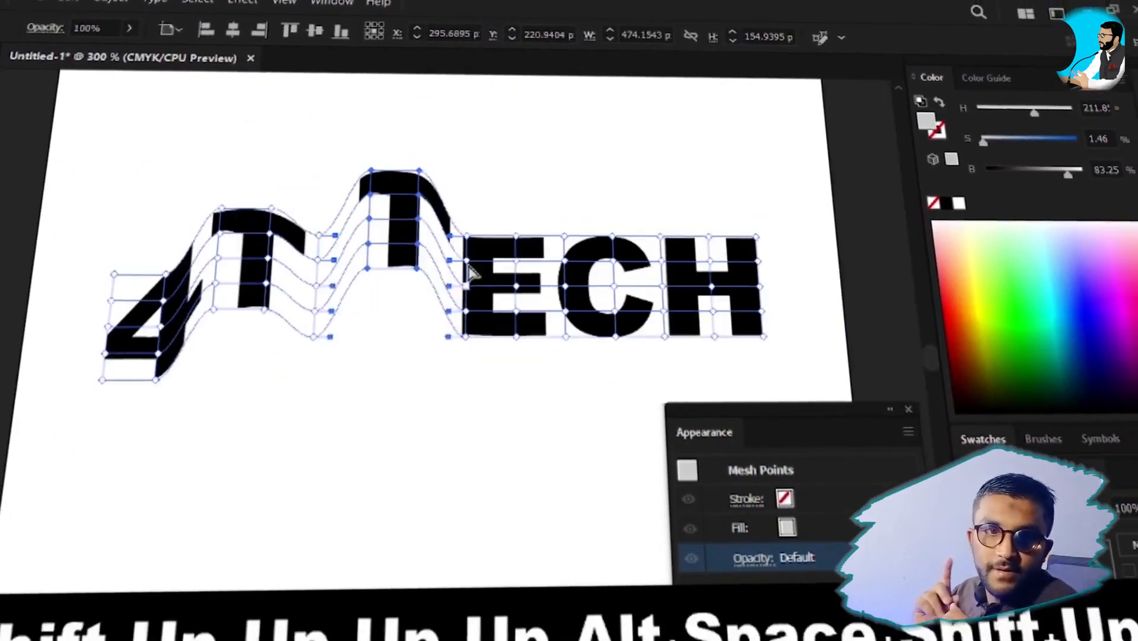
pyautogui.hotkey('shift', 'Up')
pyautogui.hotkey('shift', 'Up')
pyautogui.hotkey('shift', 'Up')
pyautogui.hotkey('shift', 'Down')
pyautogui.hotkey('shift', 'Down')
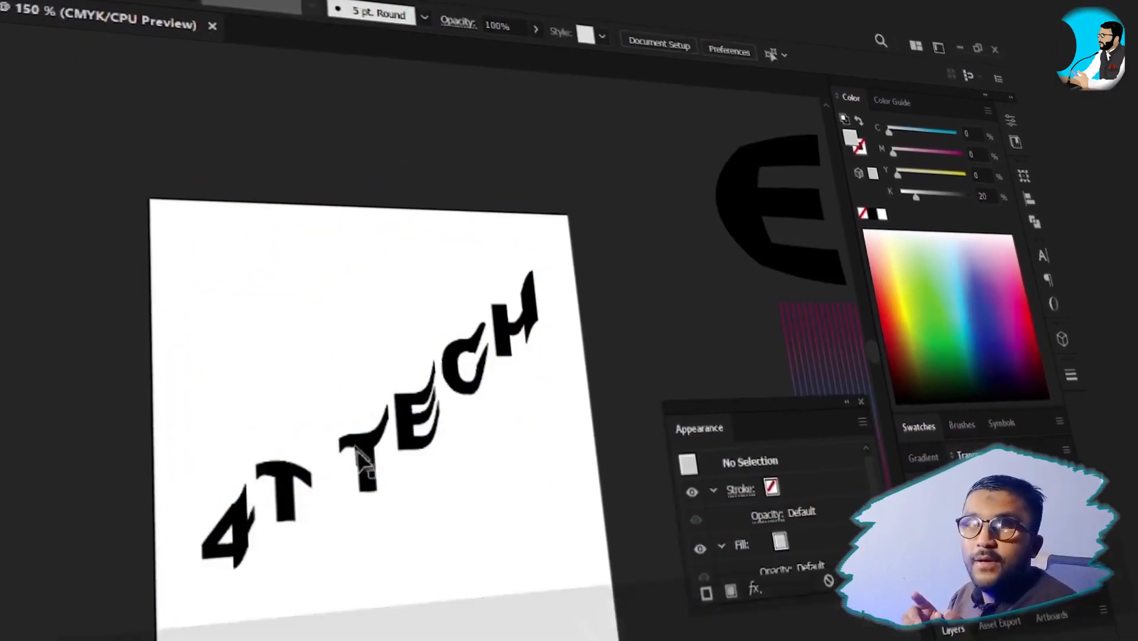
# - Add the point text 4T TECH to the blank artboard
pyautogui.click(442, 421)
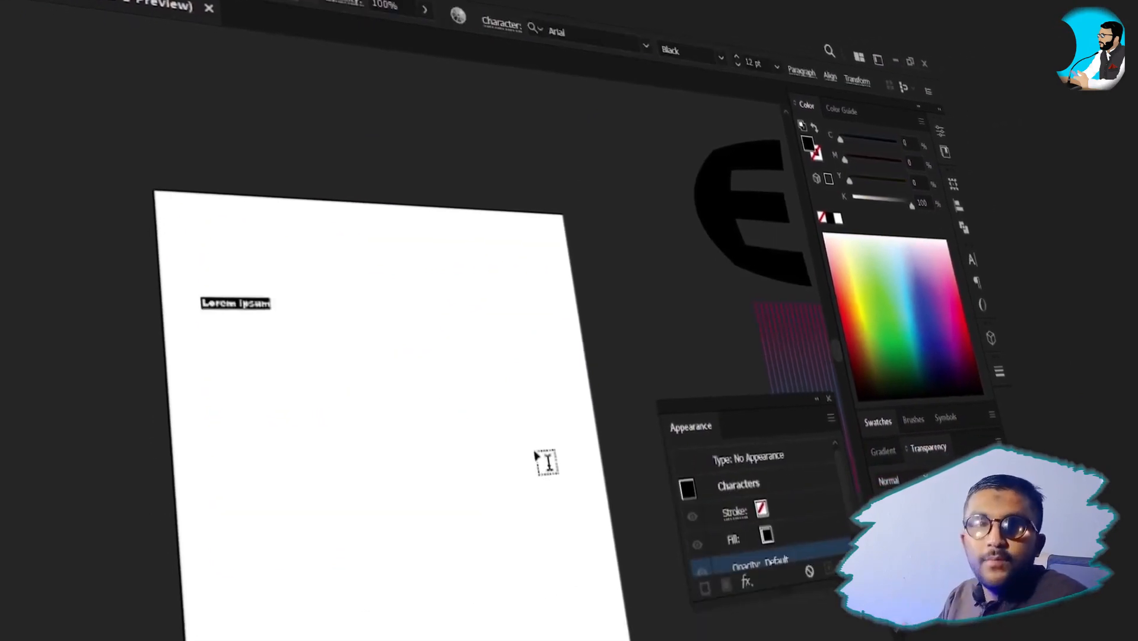
pyautogui.write('4T TECH')
pyautogui.press('Escape')
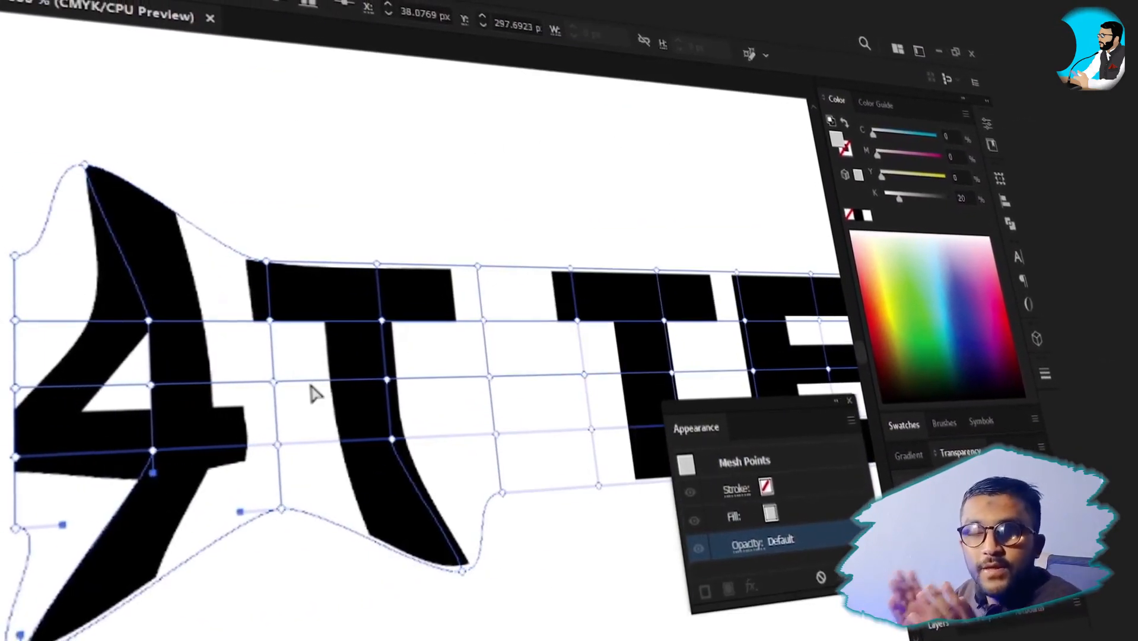
# - Distort the 4T TECH mesh by pulling its middle-row points sideways across the T and the following letters
pyautogui.moveTo(286, 380); pyautogui.dragTo(438, 372)
pyautogui.moveTo(391, 376); pyautogui.dragTo(292, 386)
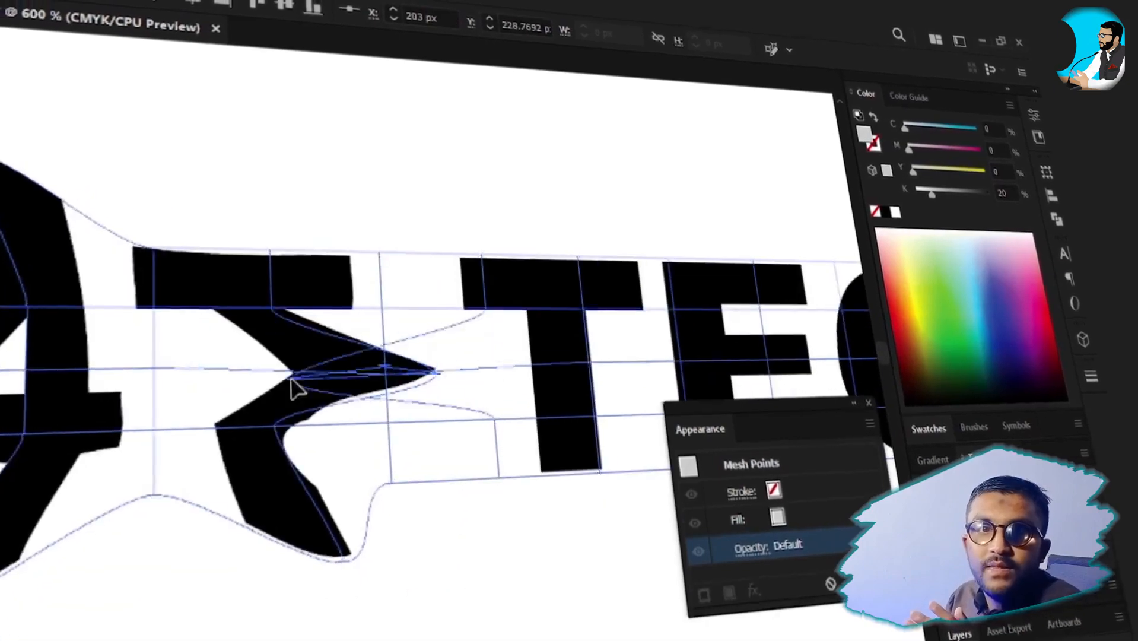
pyautogui.moveTo(522, 375); pyautogui.dragTo(564, 376)
pyautogui.moveTo(771, 373); pyautogui.dragTo(346, 371)
pyautogui.hotkey('ctrl', '-')
pyautogui.hotkey('ctrl', '-')
pyautogui.hotkey('ctrl', '-')
pyautogui.press('v')
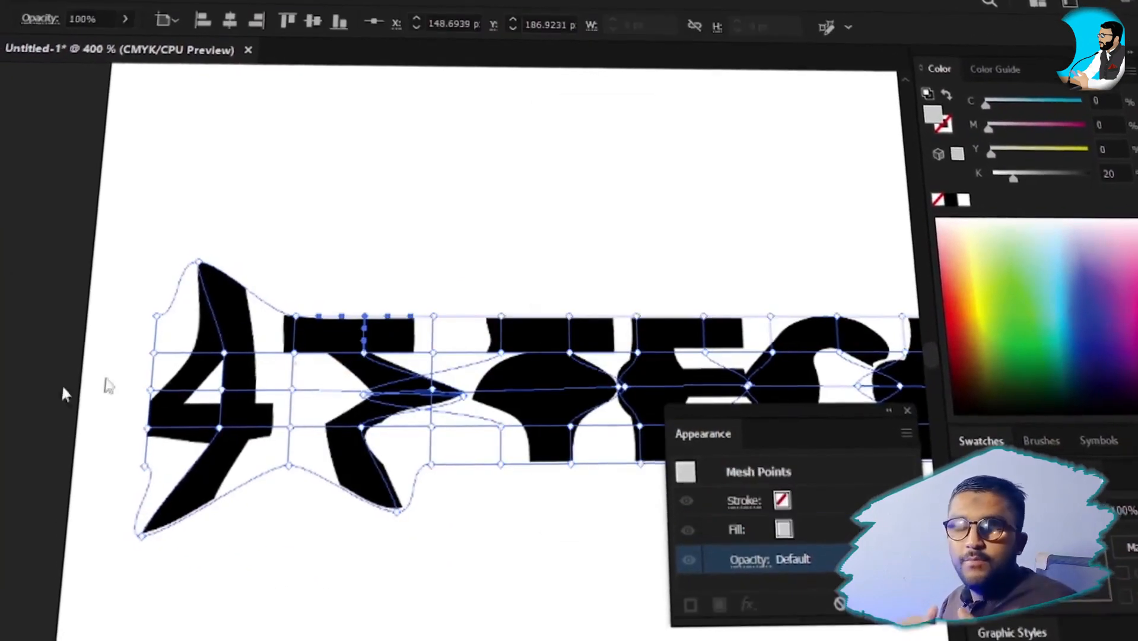
# - Open the mesh-distorted text envelope for editing its contents
pyautogui.hotkey('alt', 'space')
pyautogui.press('Escape')
pyautogui.doubleClick(470, 358)
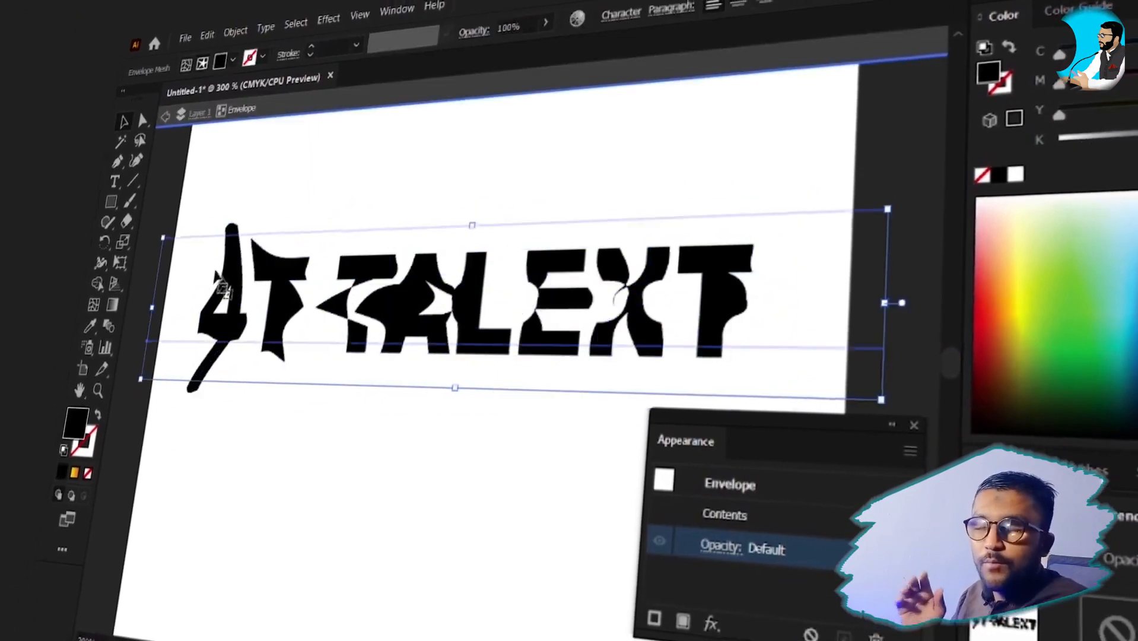
# - Examine where the Envelope Distort commands are found and which envelope types they offer
pyautogui.click(122, 11)
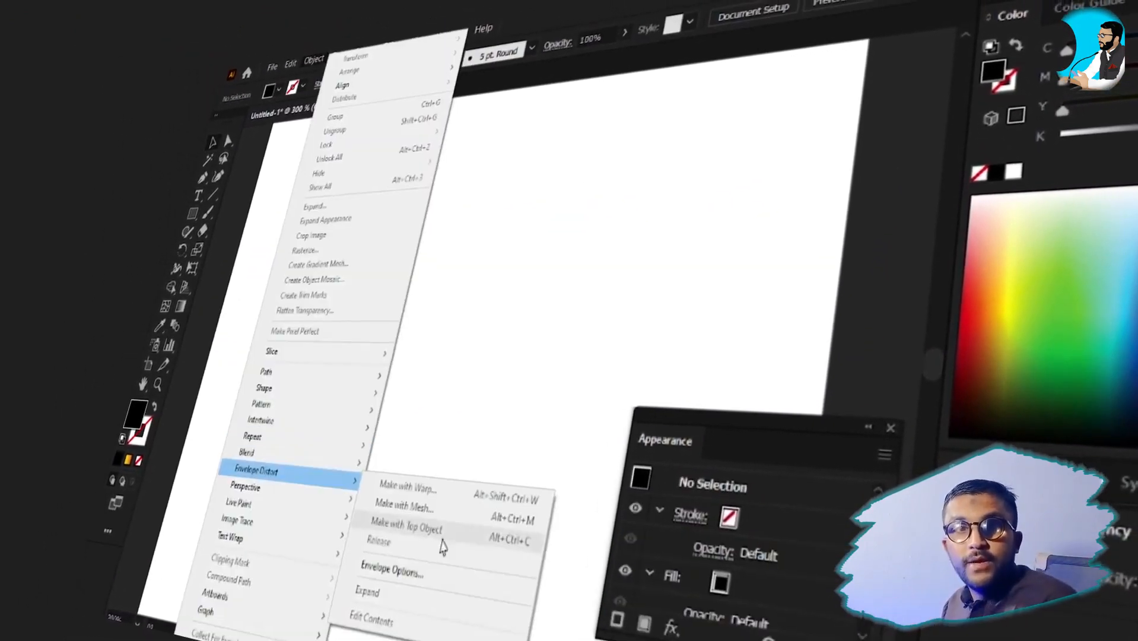
pyautogui.hotkey('ctrl', 'o')
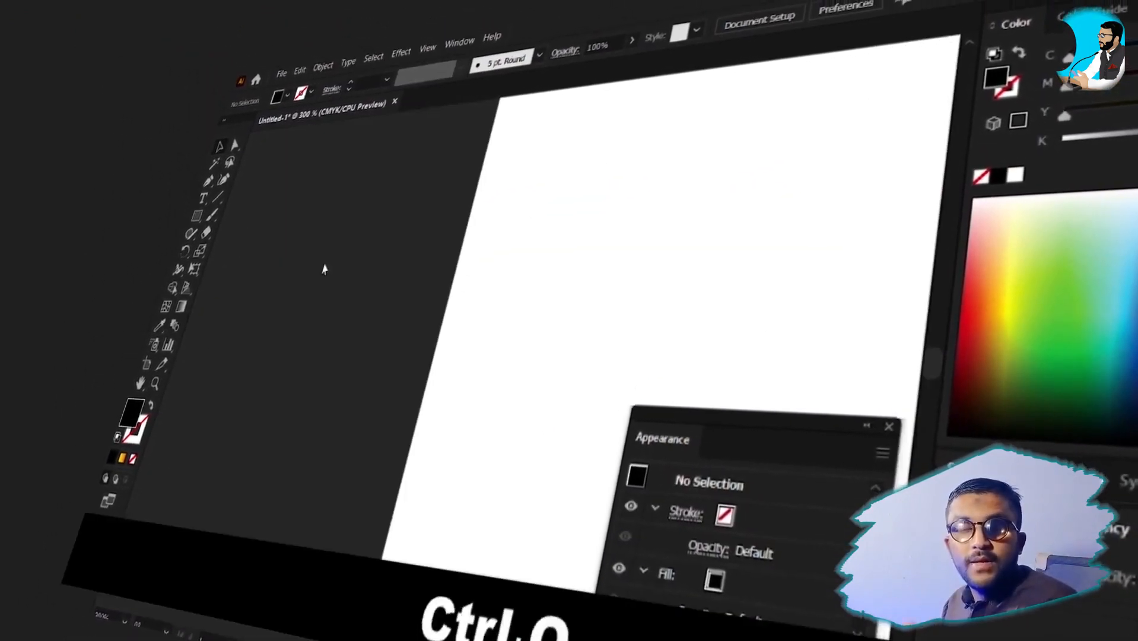
pyautogui.hotkey('alt', 'space')
pyautogui.hotkey('shift', 'v')
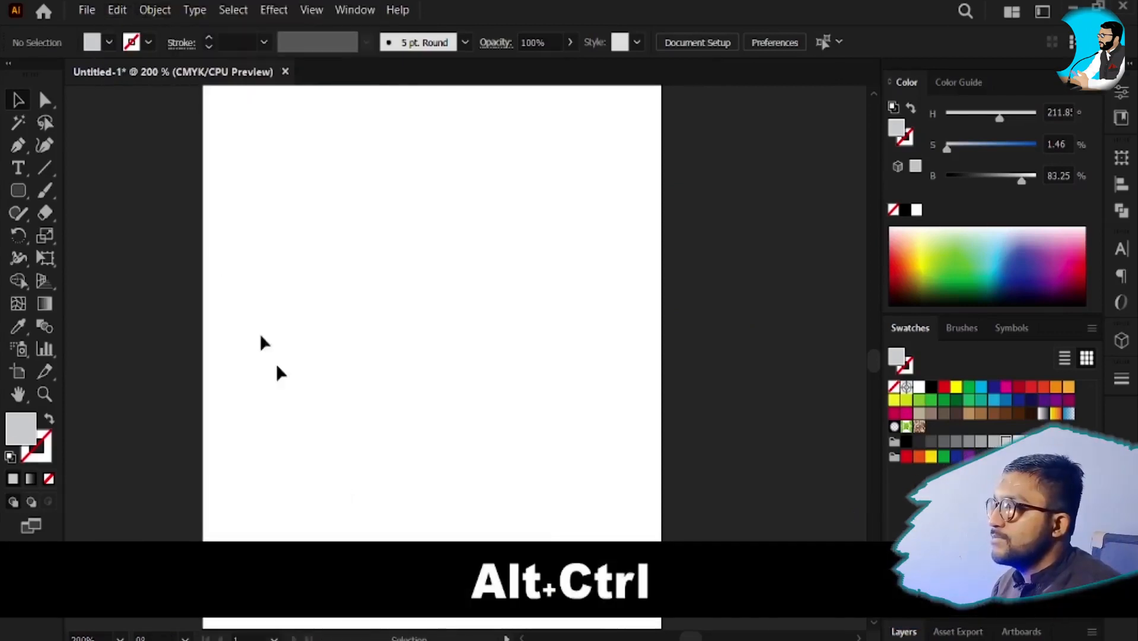
pyautogui.click(153, 11)
pyautogui.press('alt')
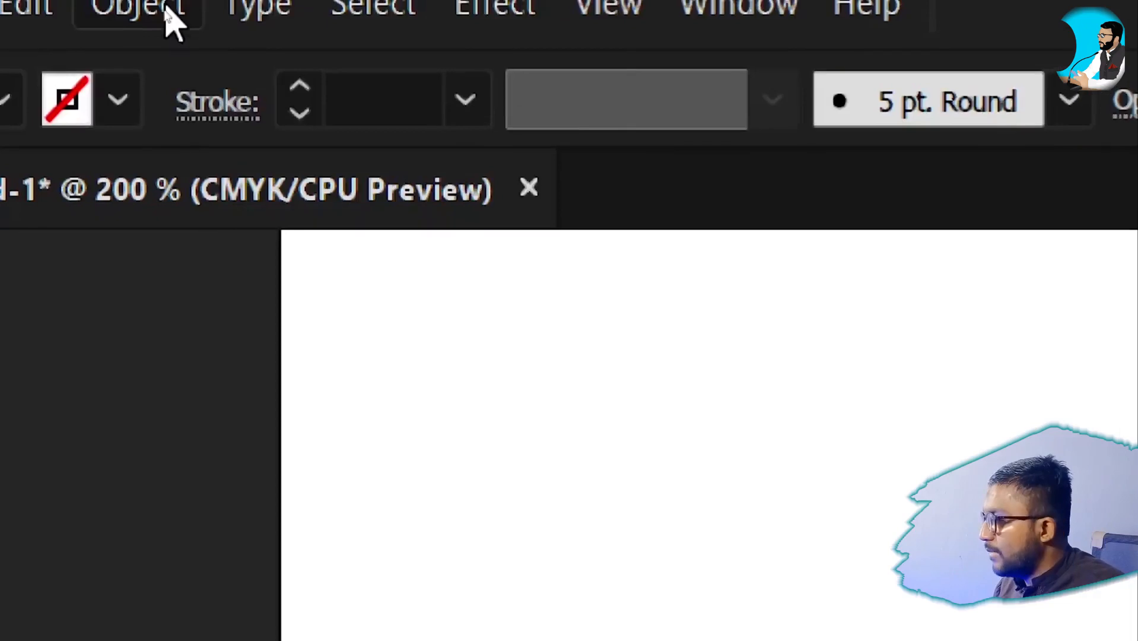
pyautogui.click(155, 10)
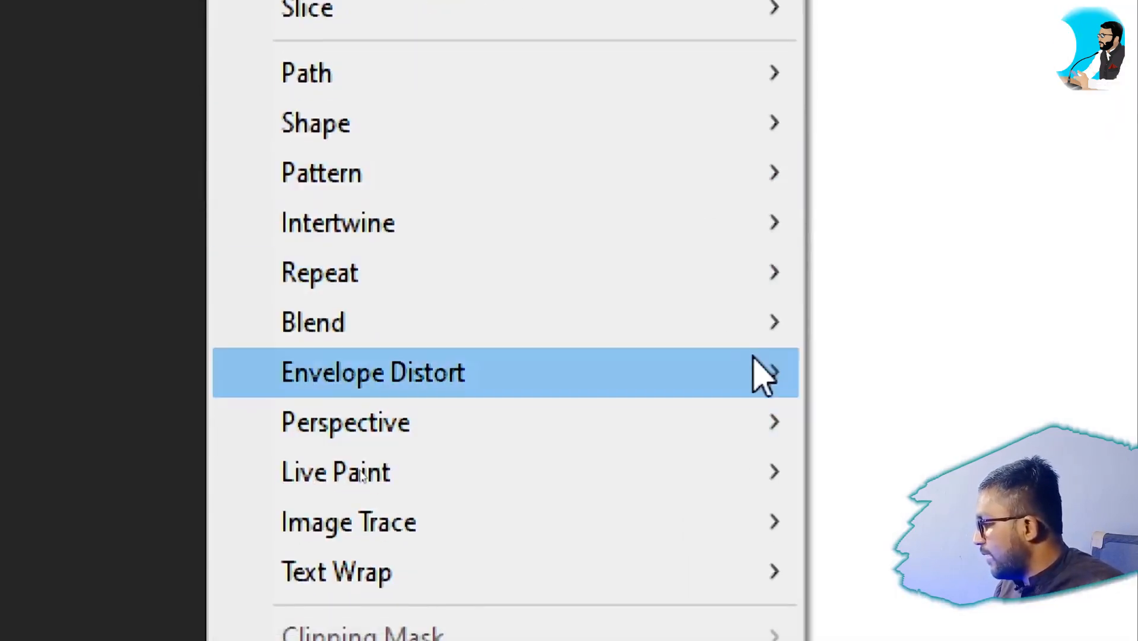
pyautogui.moveTo(753, 365)
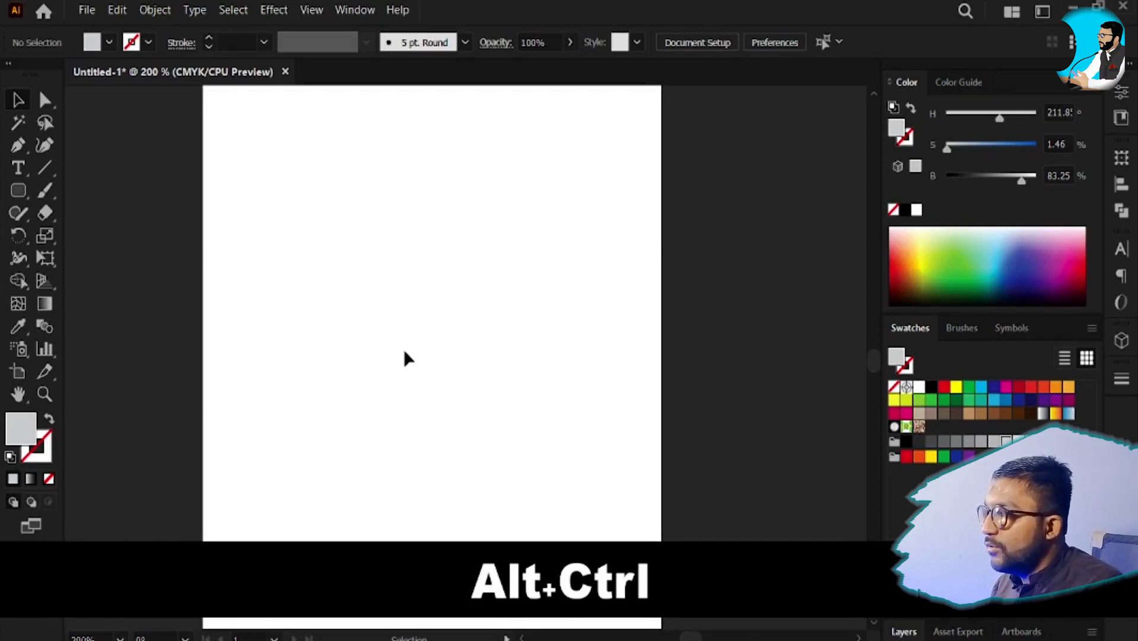
# - Place the text 4T in capitals on the upper part of the artboard, using Arial Black
pyautogui.click(12, 174)
pyautogui.click(322, 233)
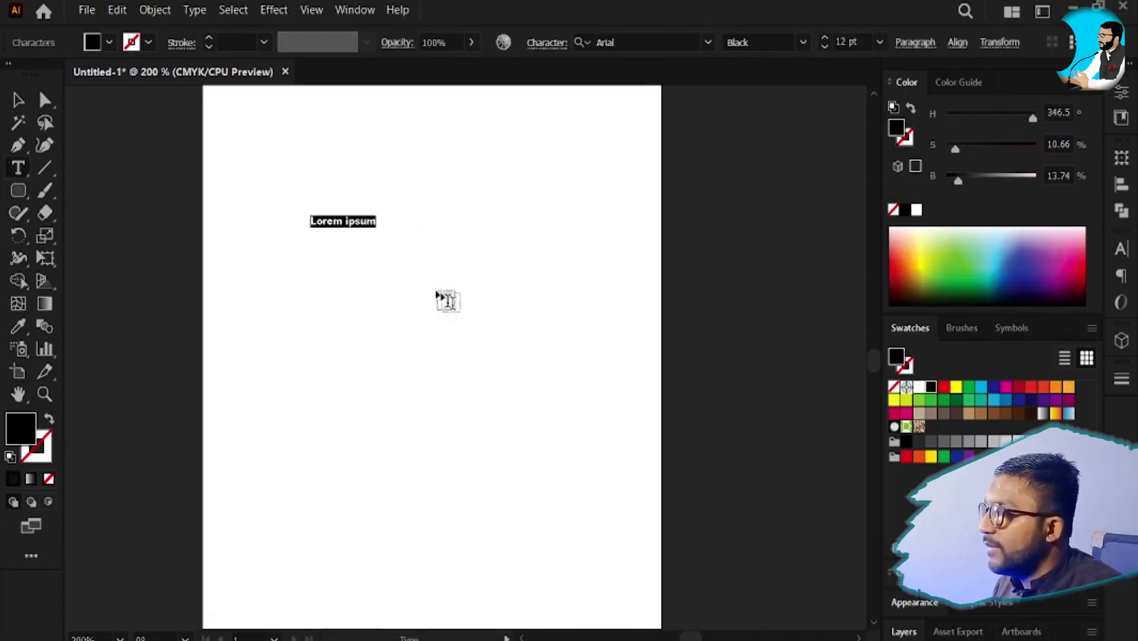
pyautogui.write('4t')
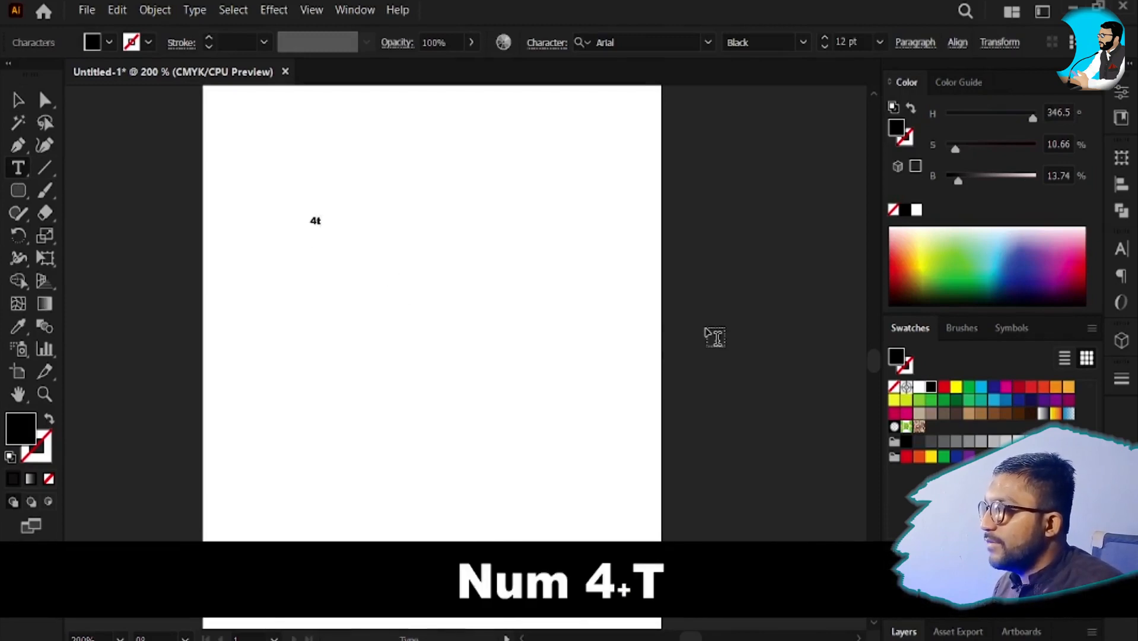
pyautogui.press('BackSpace')
pyautogui.press('capslock')
pyautogui.write('t')
pyautogui.press('BackSpace')
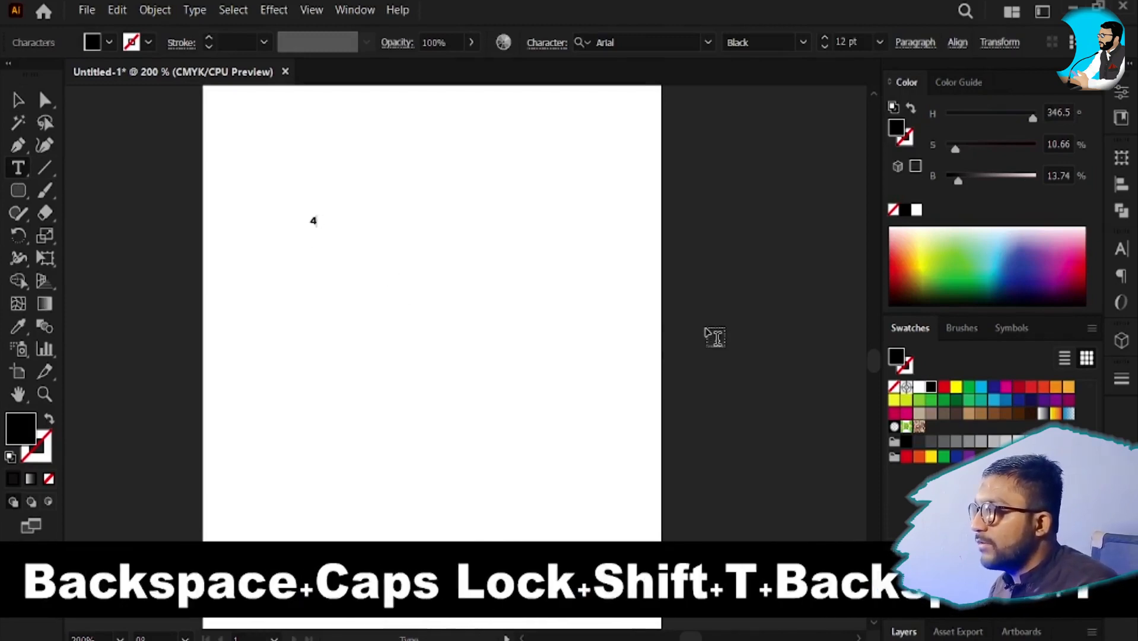
pyautogui.press('Escape')
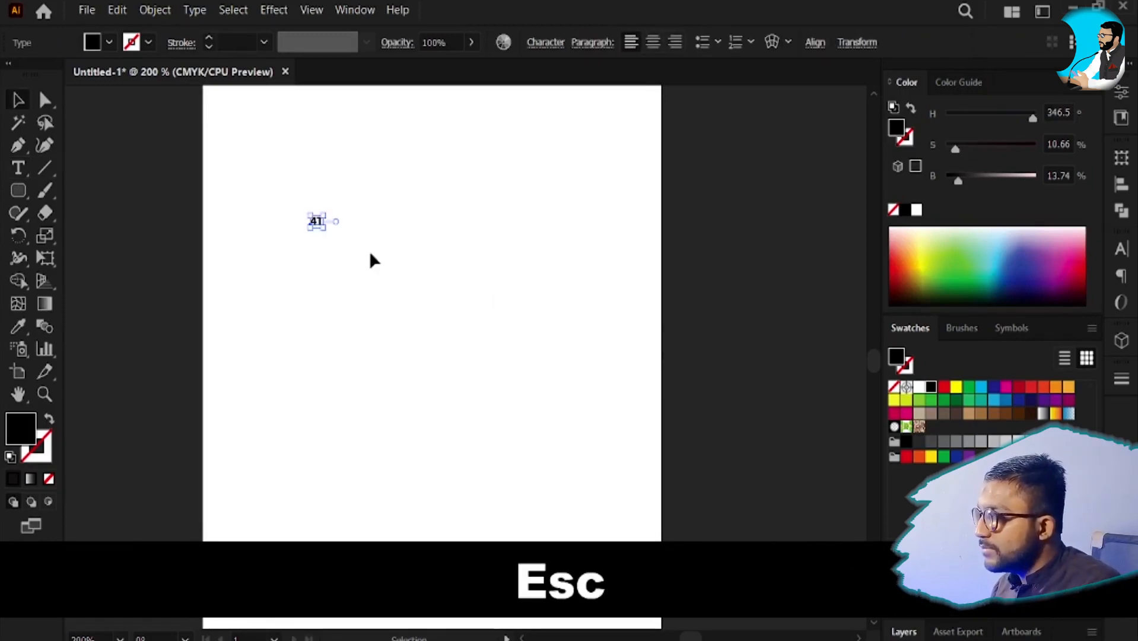
# - Enlarge the 4T text proportionally to fill most of the artboard's width and move it to the artboard's middle
pyautogui.moveTo(363, 269); pyautogui.dragTo(542, 410)
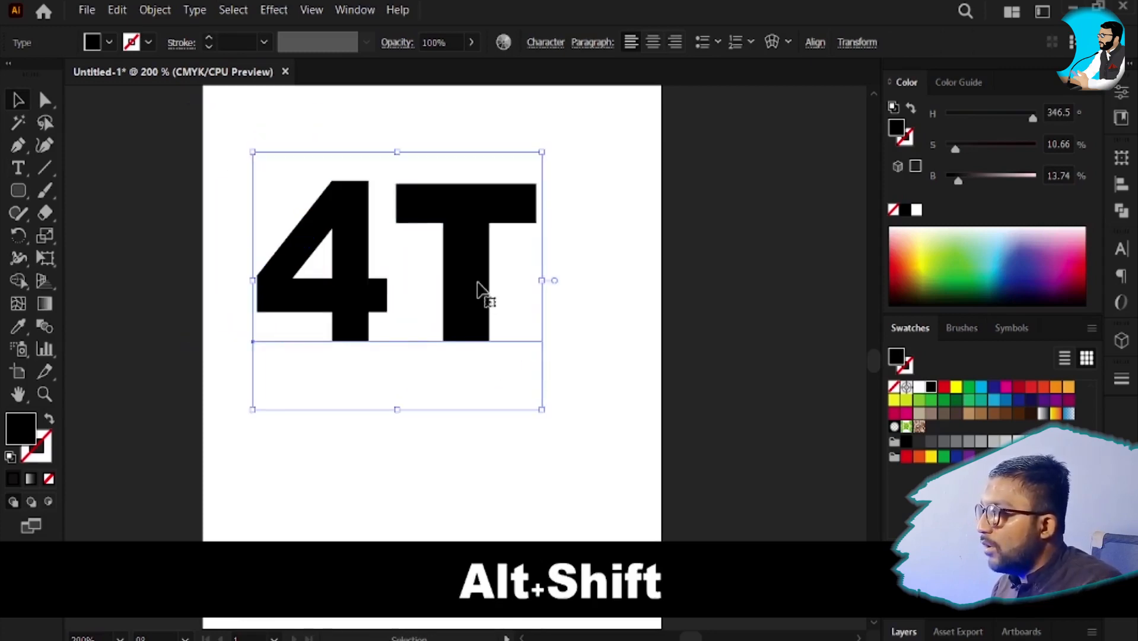
pyautogui.moveTo(477, 294); pyautogui.dragTo(499, 299)
pyautogui.press('v')
pyautogui.click(635, 317)
pyautogui.click(492, 305)
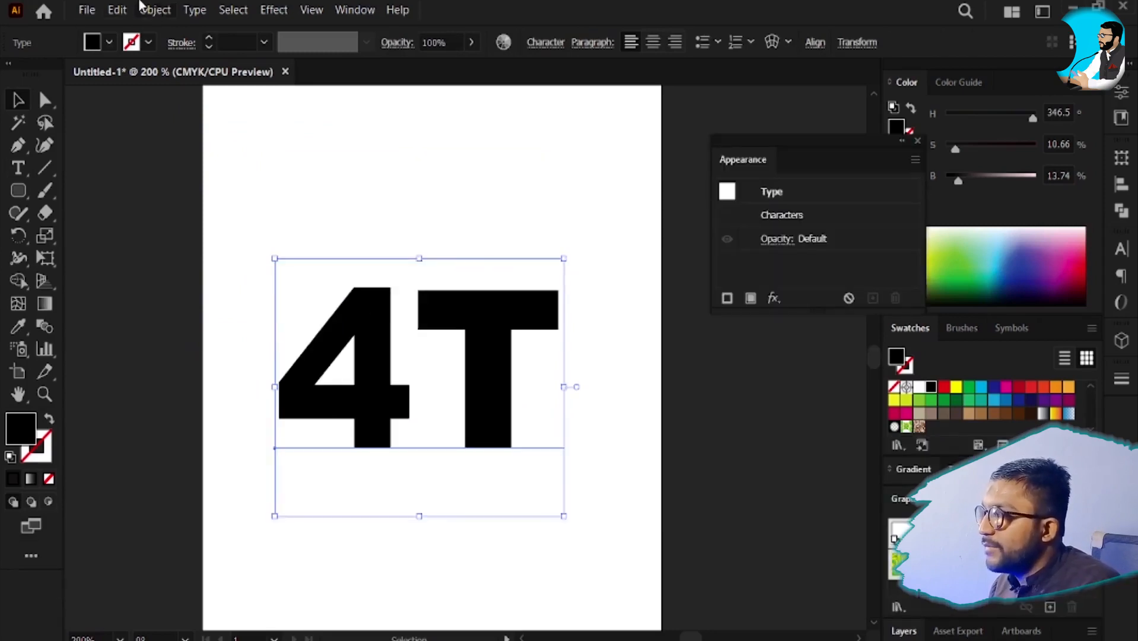
# - Start an Envelope Distort Make with Warp on the selected 4T text
pyautogui.click(153, 9)
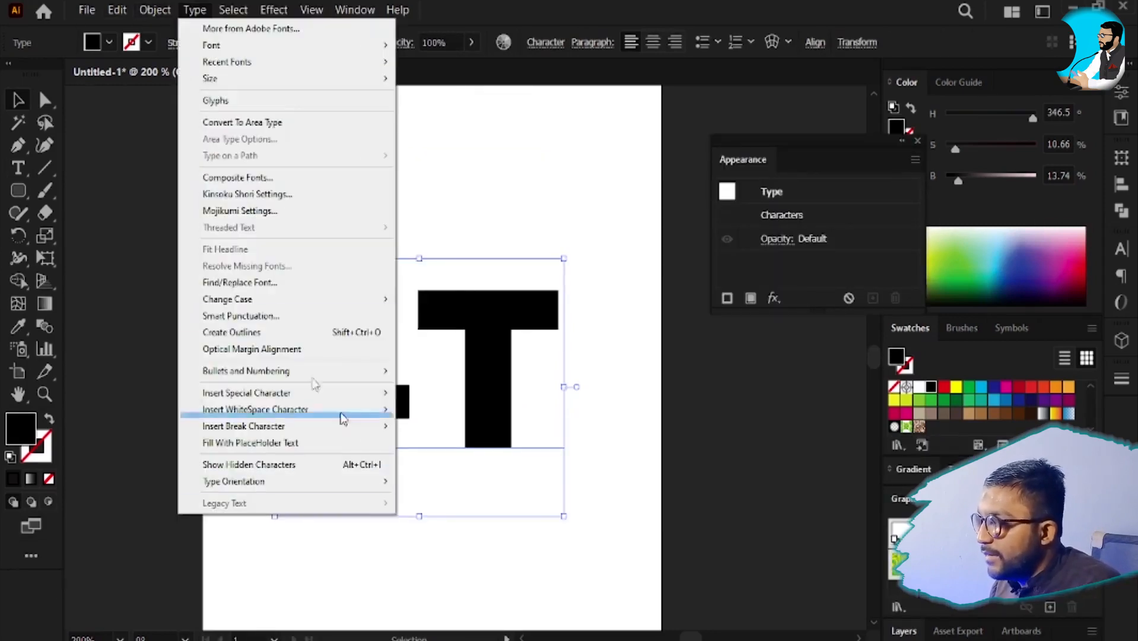
pyautogui.press('Escape')
pyautogui.click(116, 8)
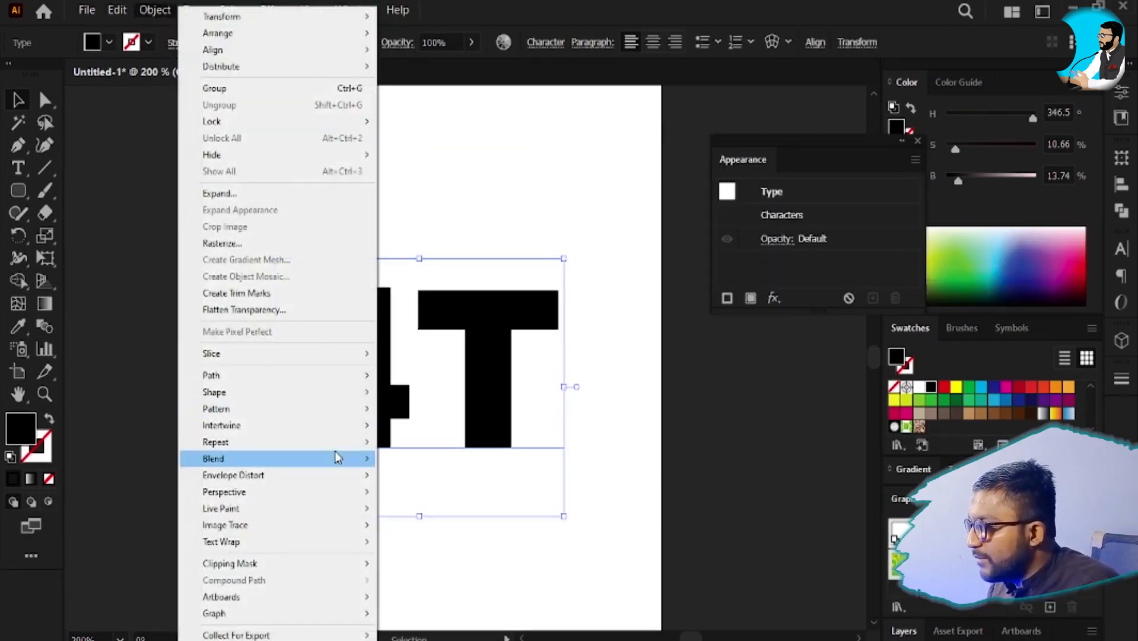
pyautogui.moveTo(349, 476)
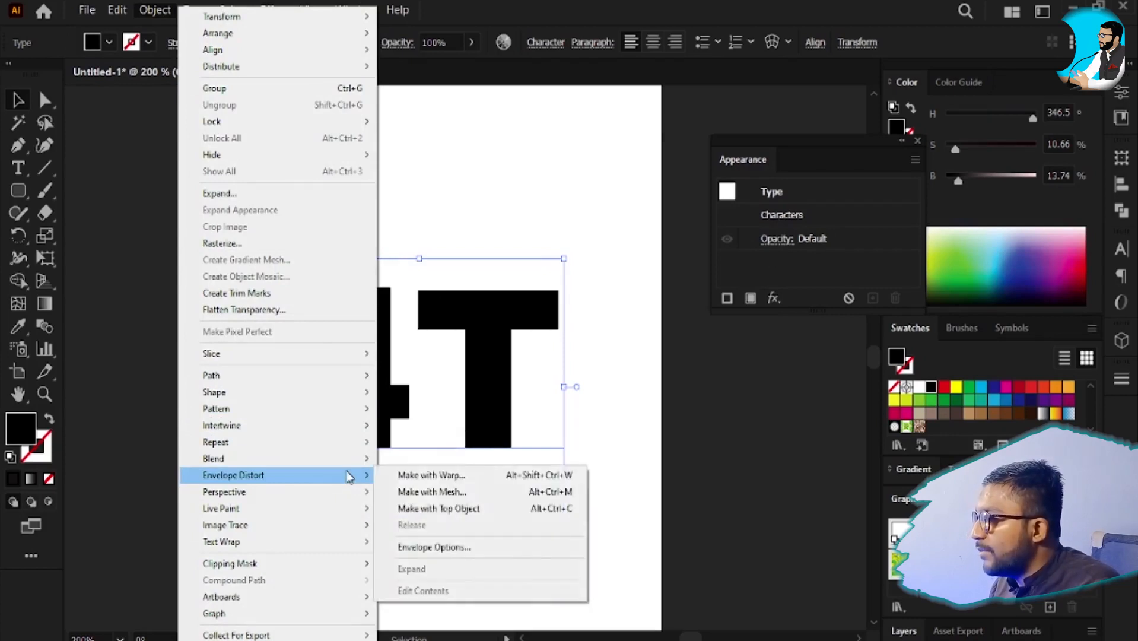
pyautogui.click(456, 476)
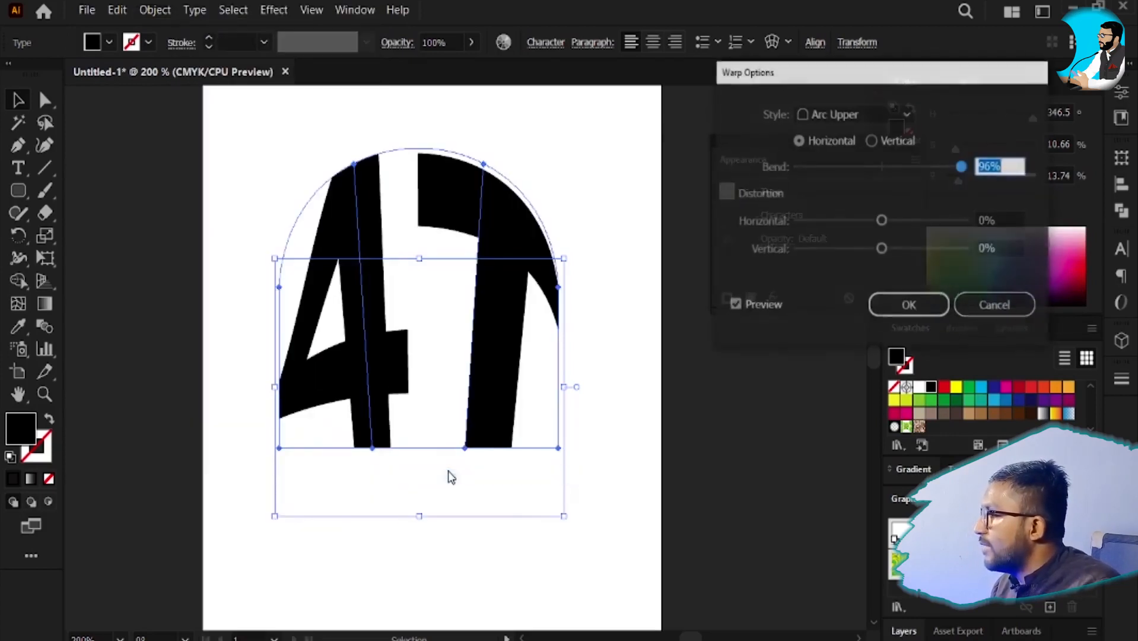
# - Try the Arc Lower and Arc Upper warp styles on the 4T text with the preview on
pyautogui.click(849, 110)
pyautogui.click(858, 141)
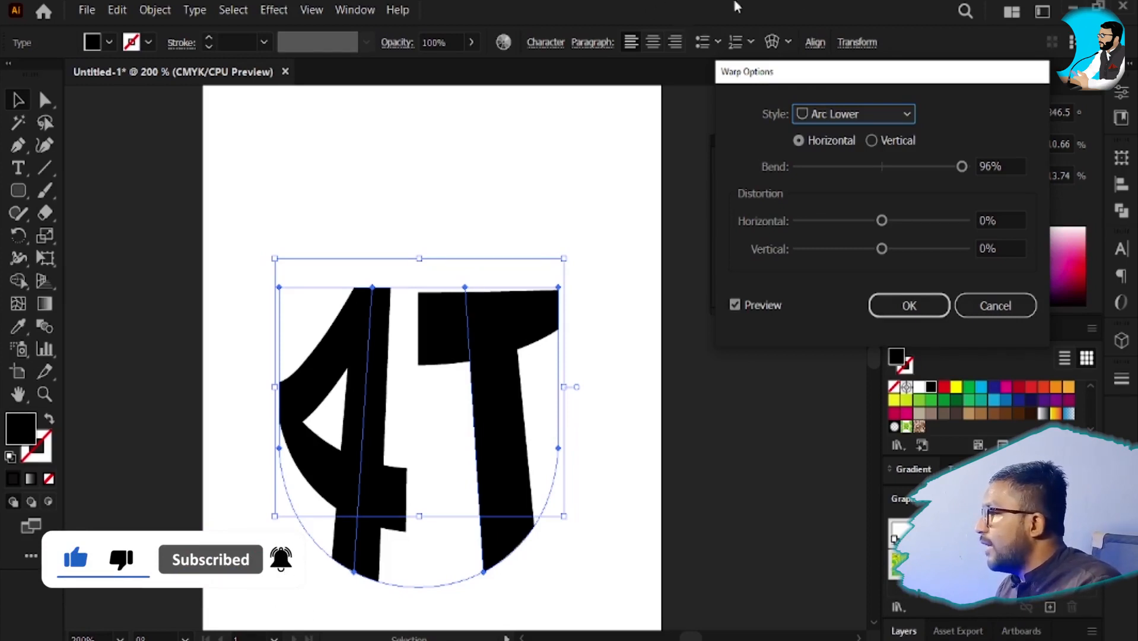
pyautogui.click(849, 114)
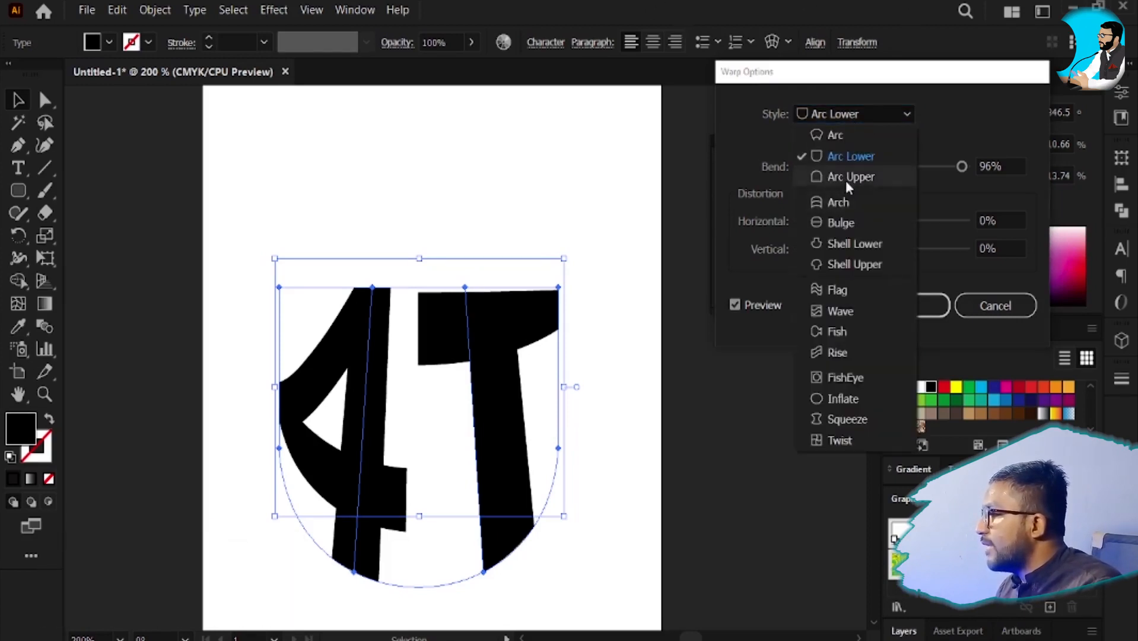
pyautogui.click(846, 175)
pyautogui.click(863, 114)
pyautogui.click(850, 222)
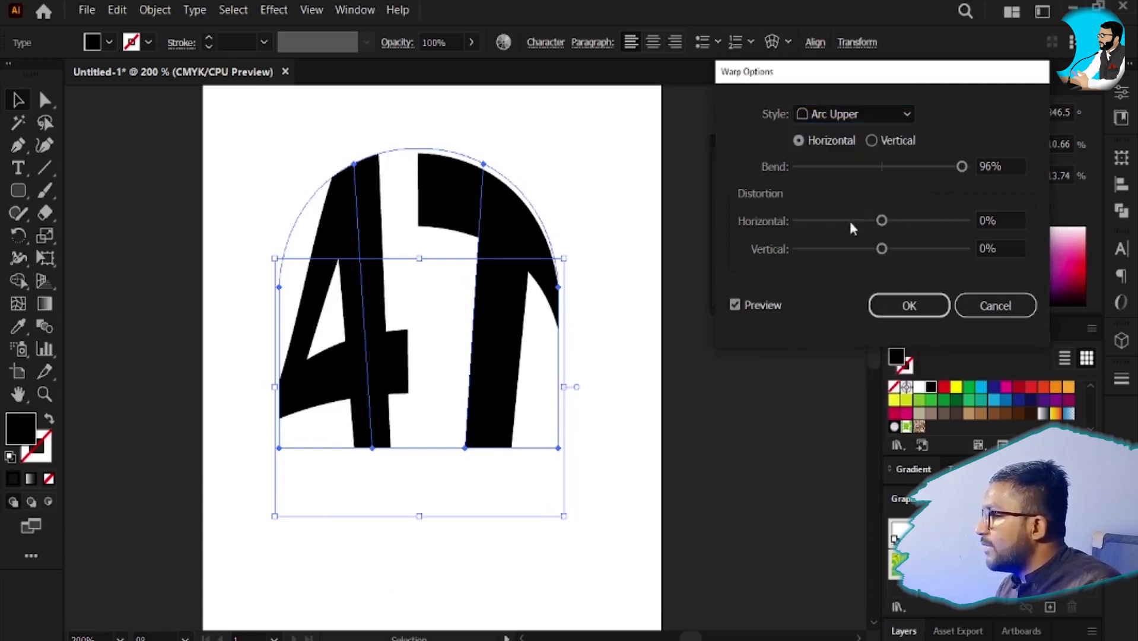
pyautogui.click(852, 112)
pyautogui.click(846, 176)
# - Try the Bulge, Flag and Wave warp styles on the 4T text
pyautogui.click(848, 114)
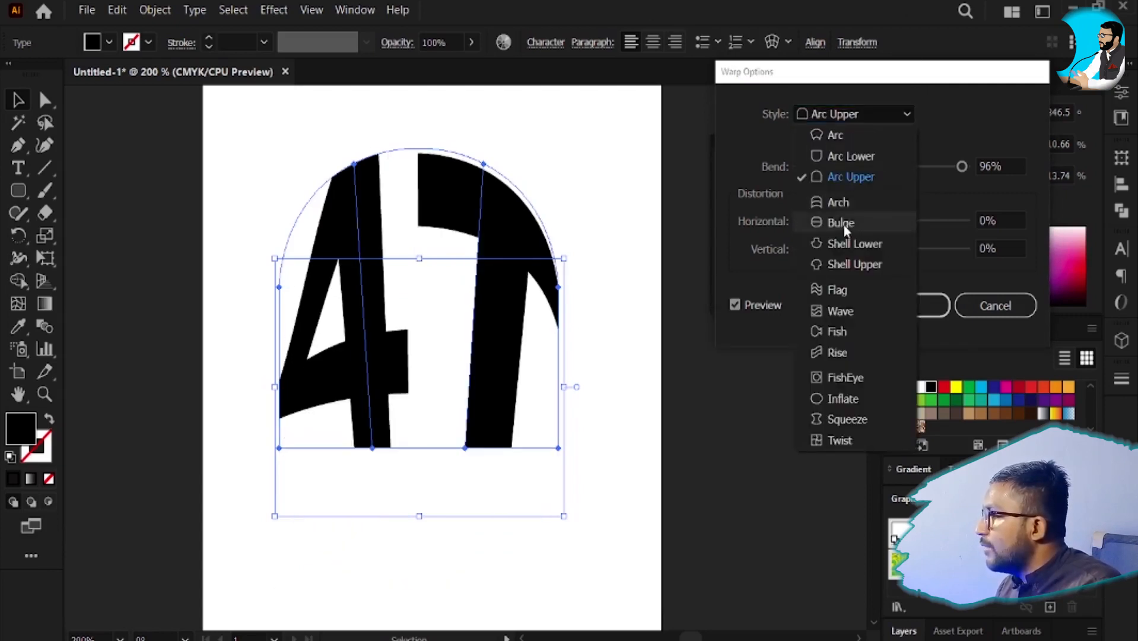
pyautogui.click(844, 223)
pyautogui.click(849, 113)
pyautogui.click(847, 222)
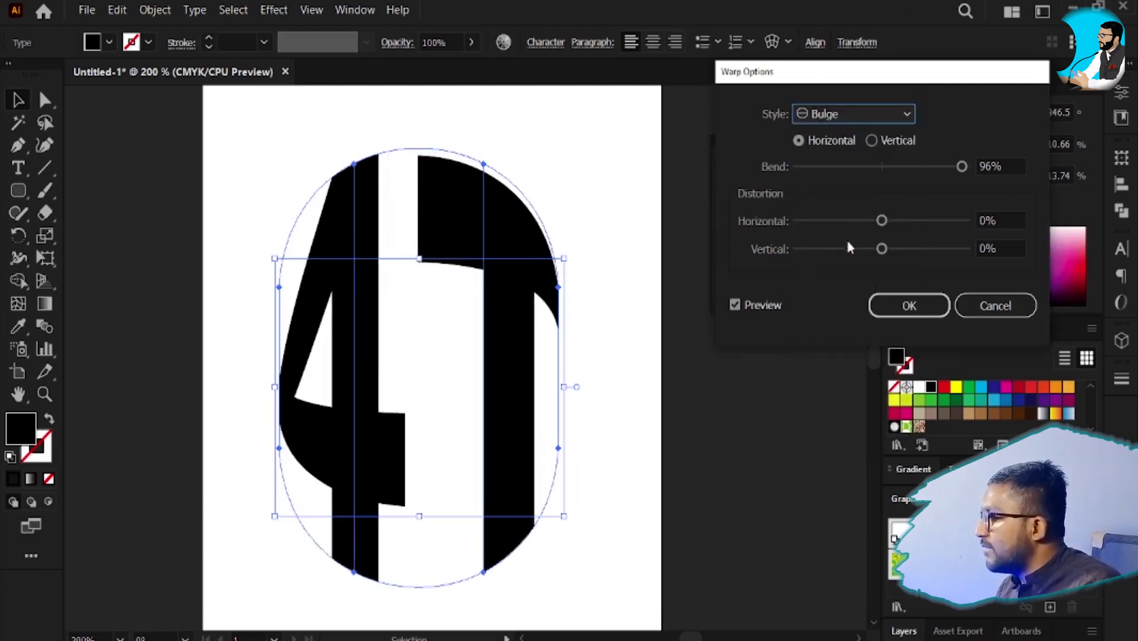
pyautogui.click(859, 114)
pyautogui.click(849, 293)
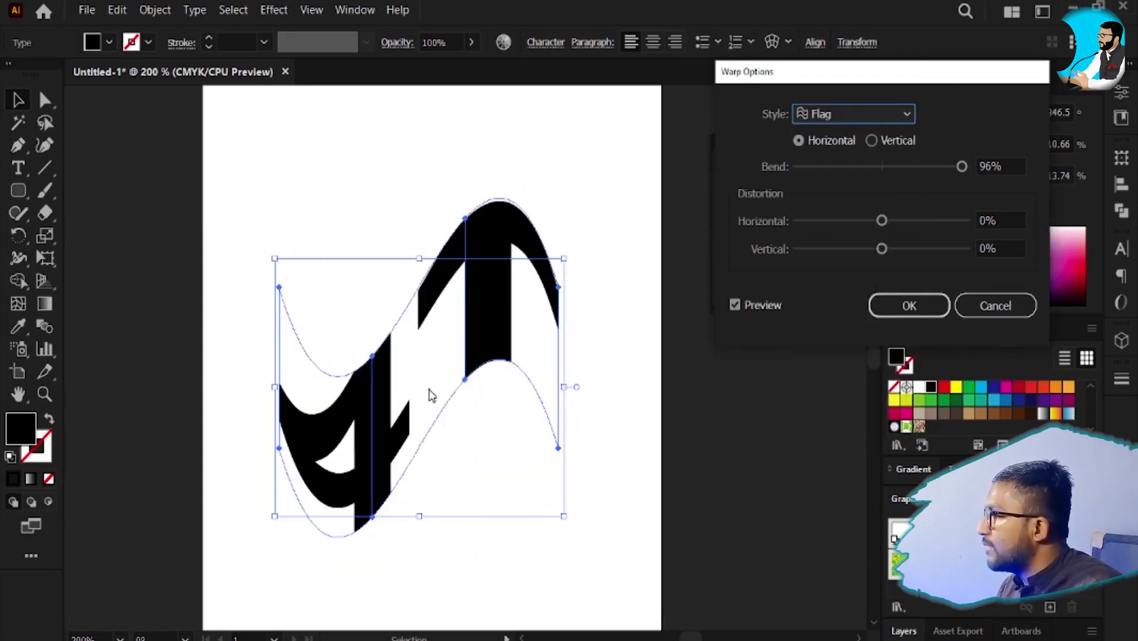
pyautogui.click(852, 110)
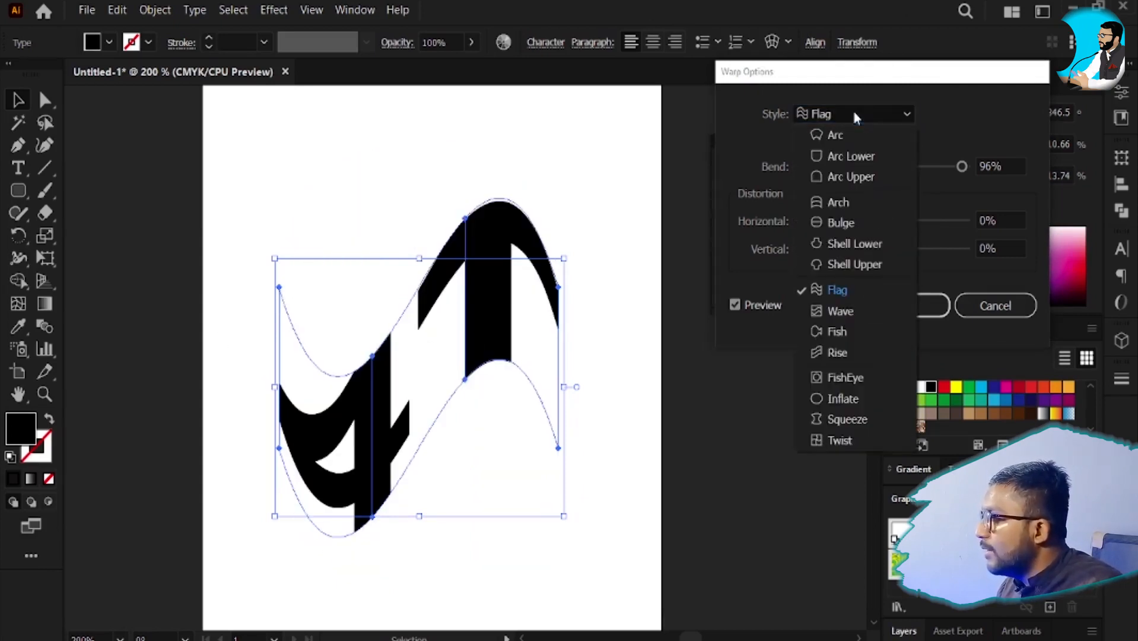
pyautogui.click(845, 307)
# - Set the 4T text's warp style to Fish with a horizontal bend of 29%
pyautogui.click(834, 113)
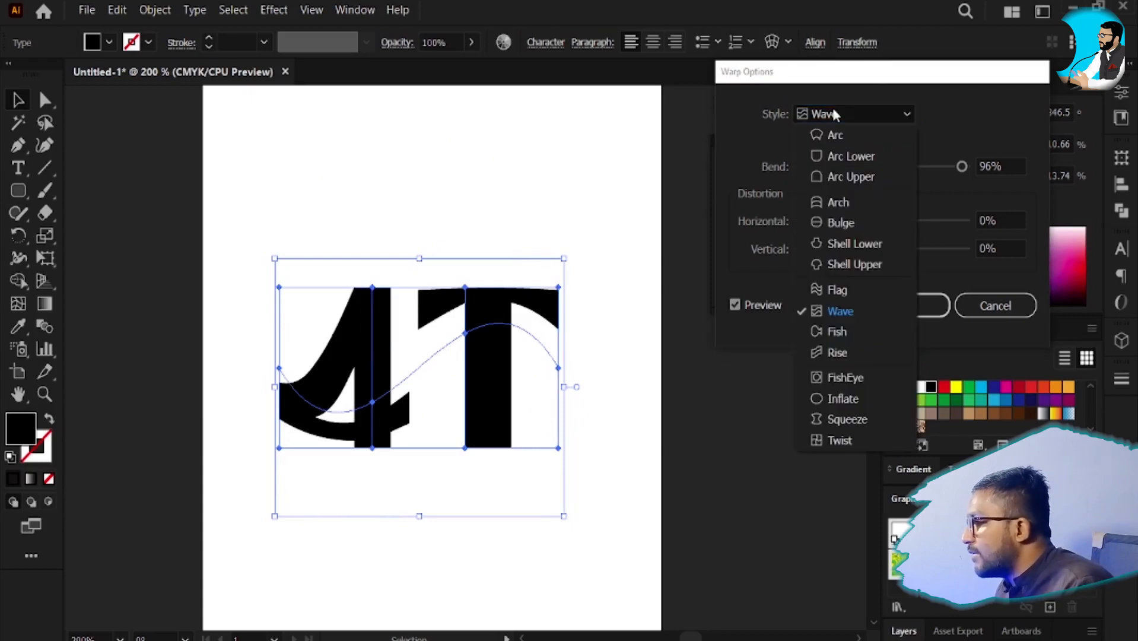
pyautogui.click(873, 339)
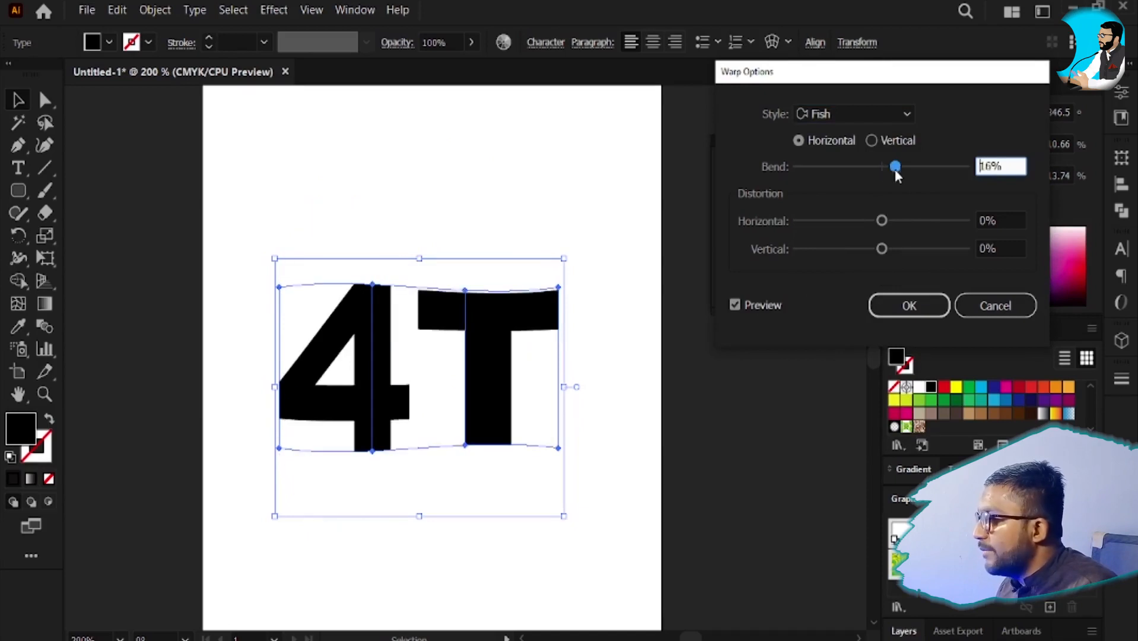
pyautogui.moveTo(894, 169)
pyautogui.mouseDown()
pyautogui.moveTo(876, 169)
pyautogui.moveTo(886, 168)
pyautogui.mouseUp()
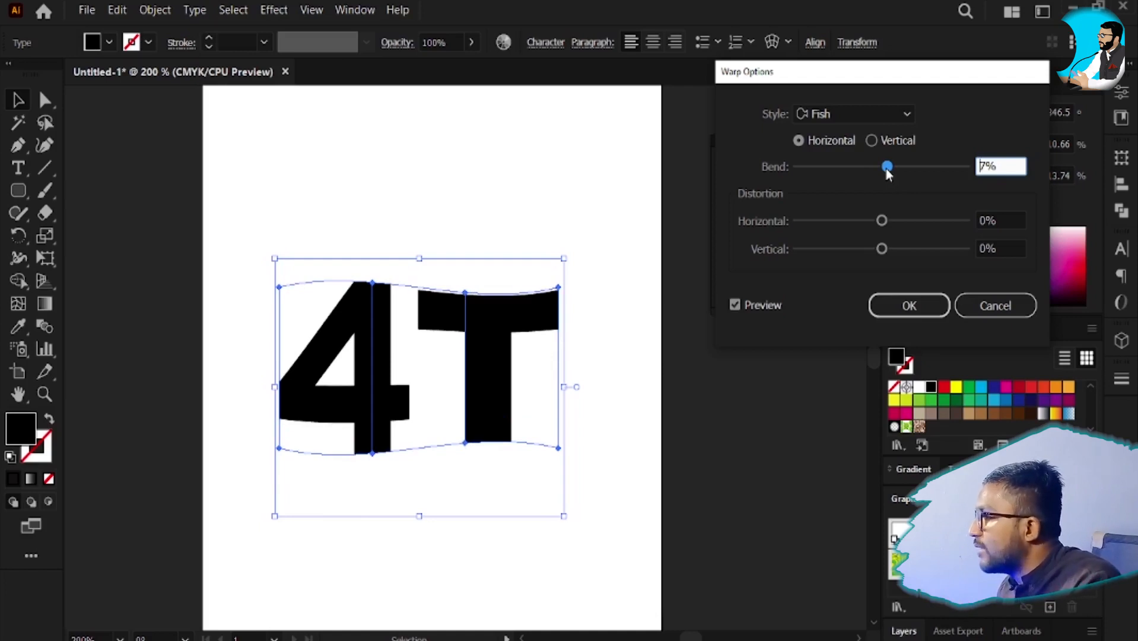
pyautogui.moveTo(885, 169); pyautogui.dragTo(903, 170)
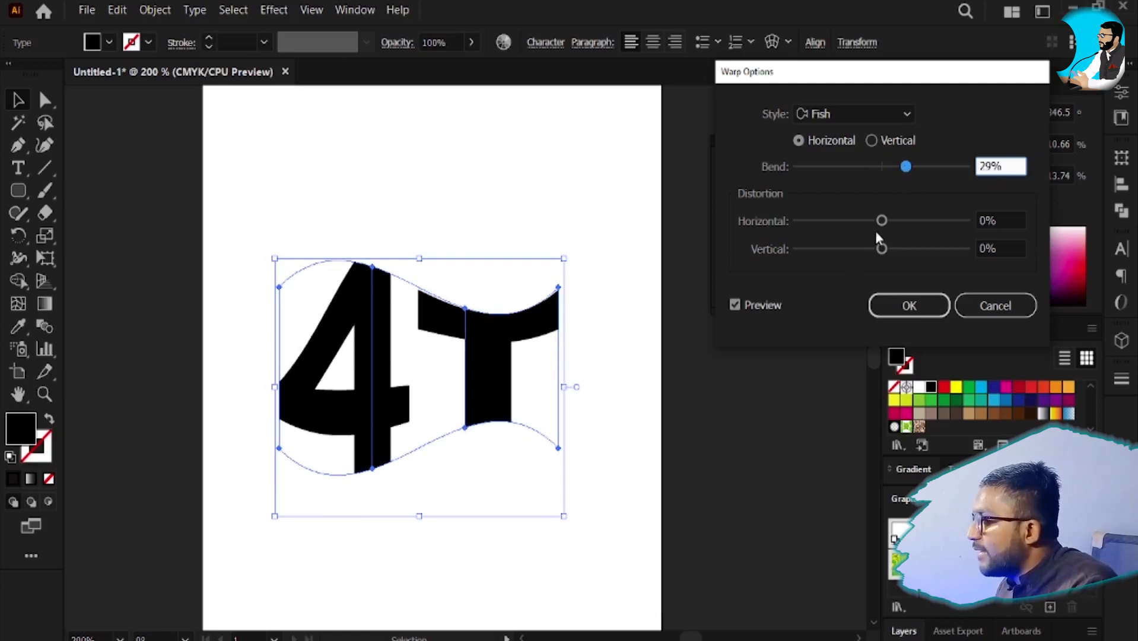
# - Try horizontal distortions of 52% and -52% on the 4T text's Fish warp, and reset the horizontal distortion to 0%
pyautogui.moveTo(882, 220); pyautogui.dragTo(889, 221)
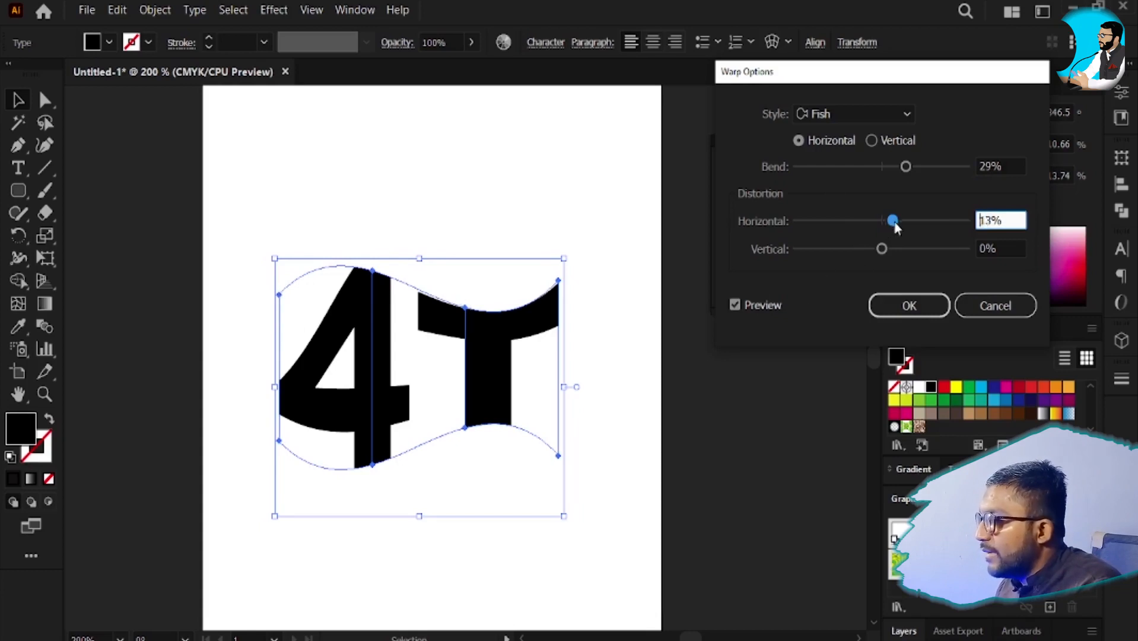
pyautogui.moveTo(900, 221); pyautogui.dragTo(925, 220)
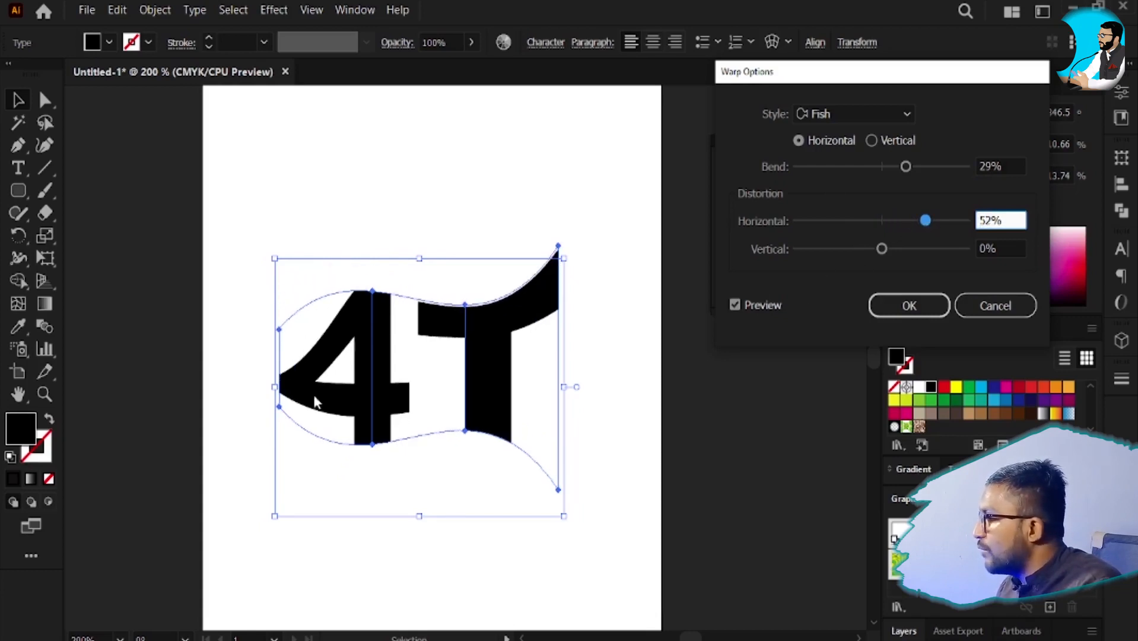
pyautogui.write('-')
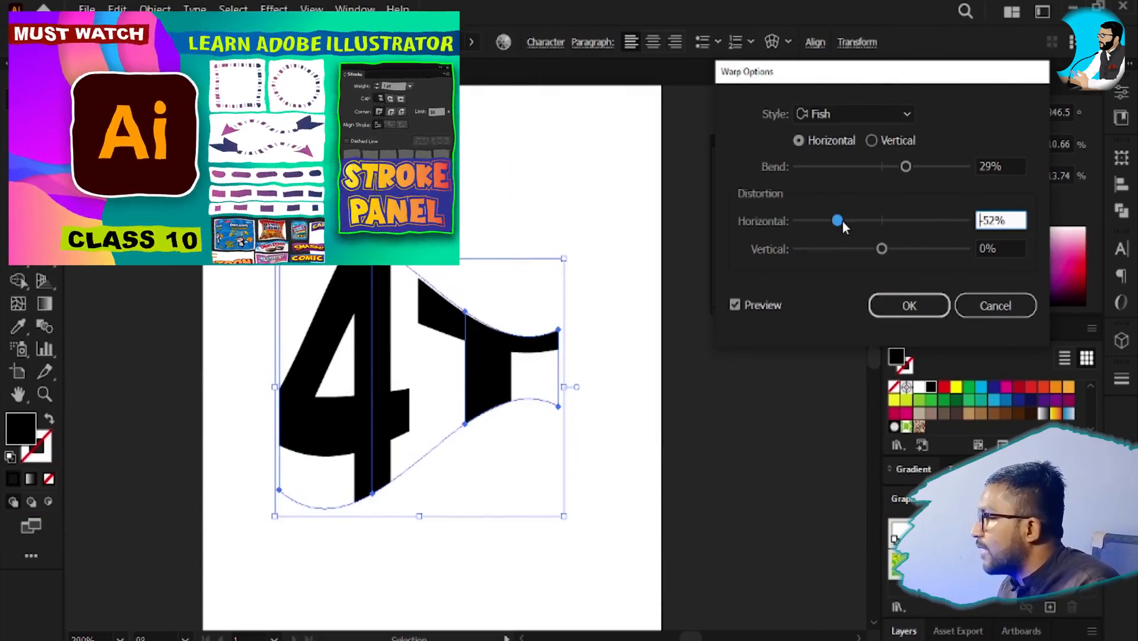
pyautogui.moveTo(852, 217); pyautogui.dragTo(883, 220)
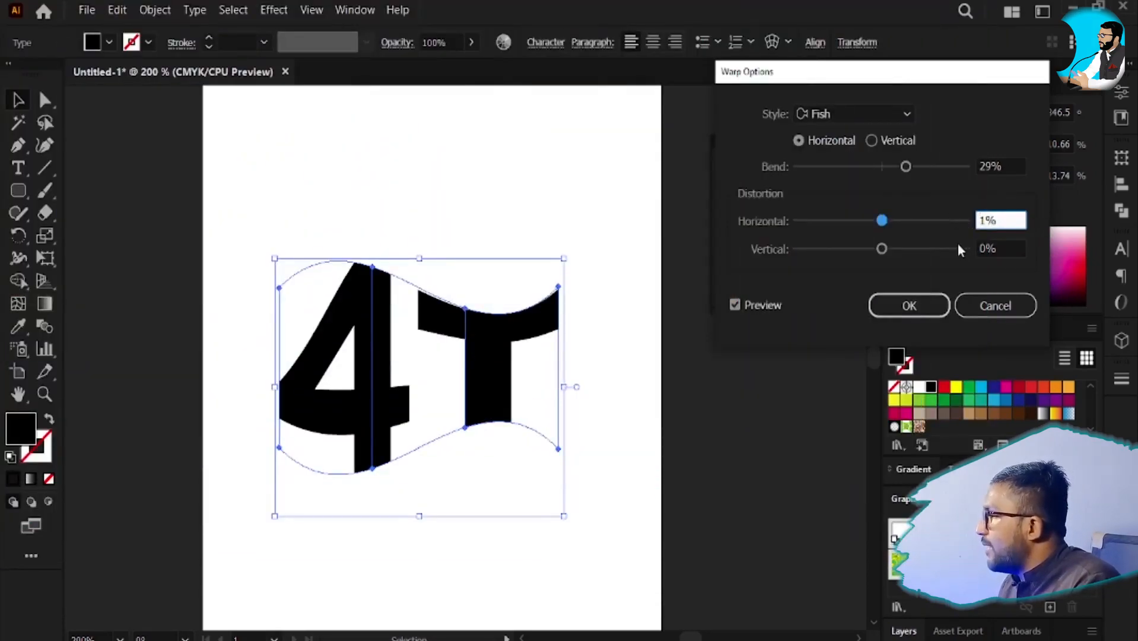
pyautogui.write('0')
pyautogui.press('Tab')
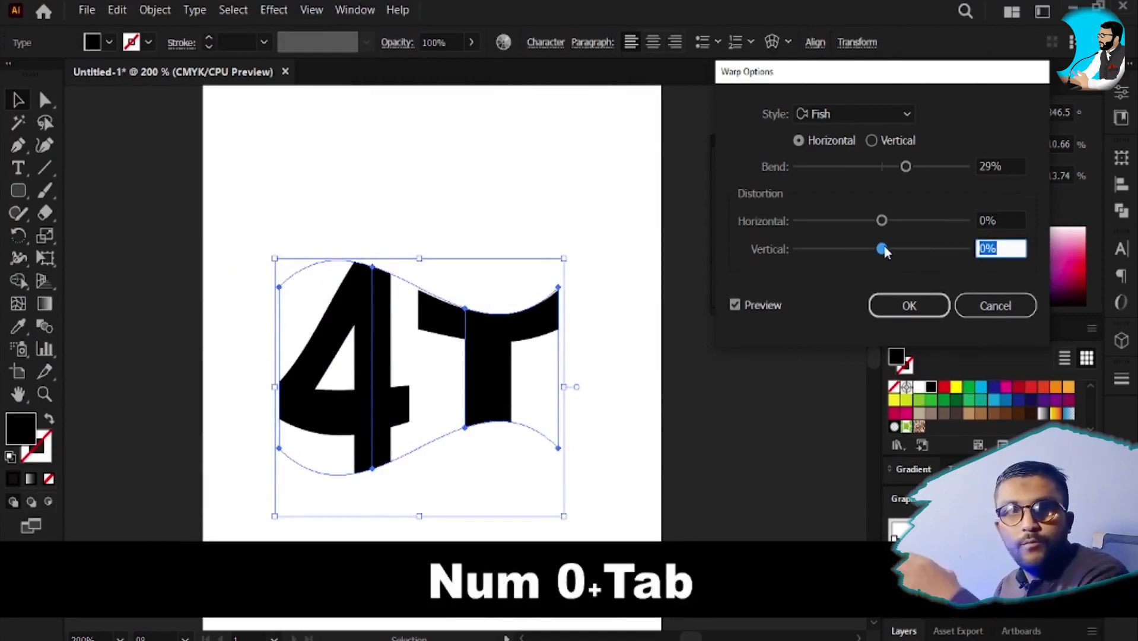
# - Apply the Fish warp to the 4T text with a vertical distortion of -21%, and undo it
pyautogui.moveTo(883, 249); pyautogui.dragTo(891, 249)
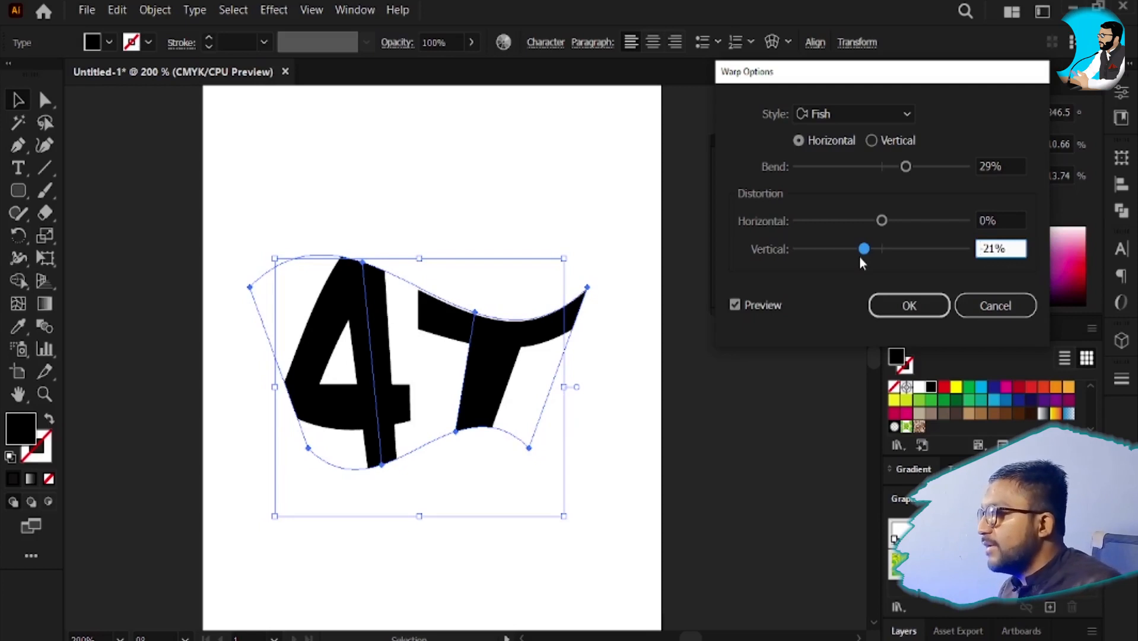
pyautogui.press('Return')
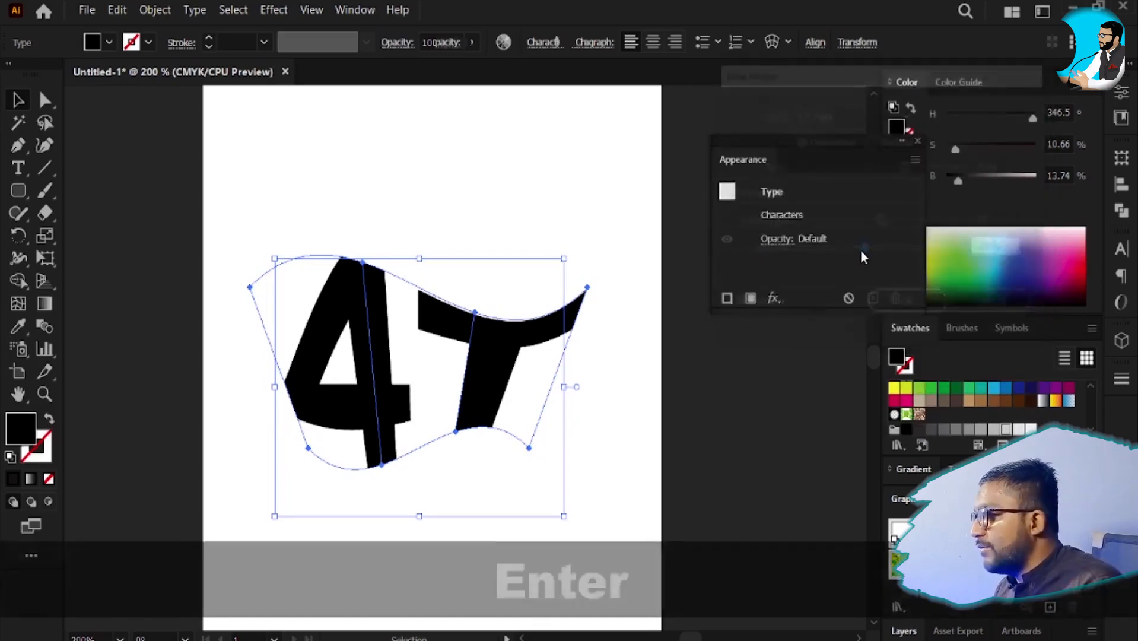
pyautogui.hotkey('ctrl', 'z')
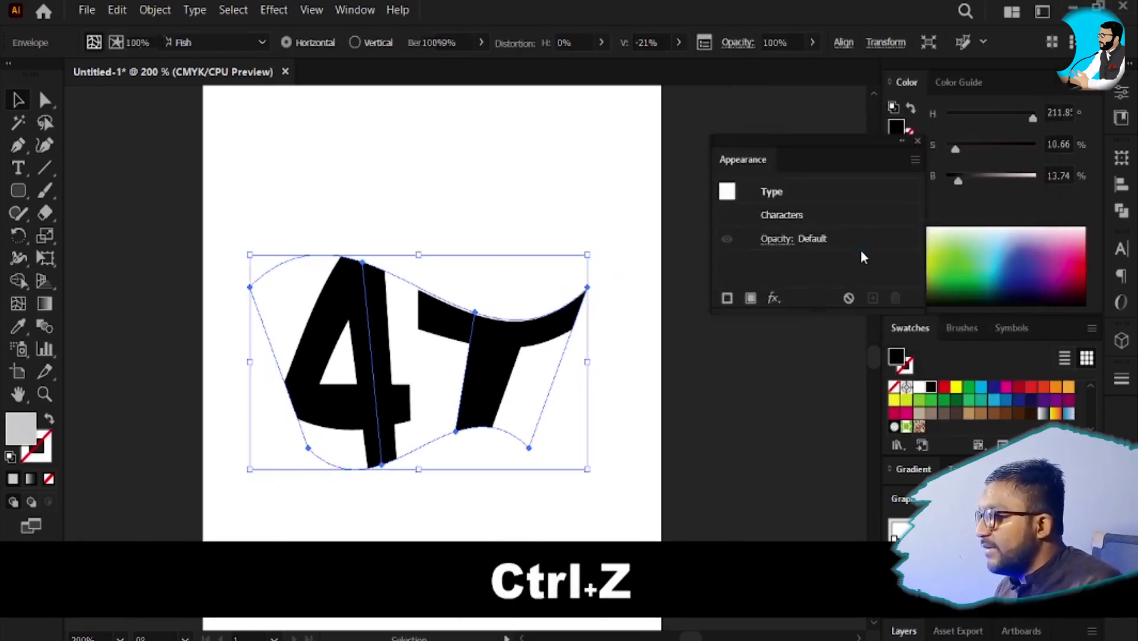
# - Move the 4T text up the artboard and compare the vertical and horizontal orientations of the Fish warp on it
pyautogui.moveTo(462, 325); pyautogui.dragTo(359, 310)
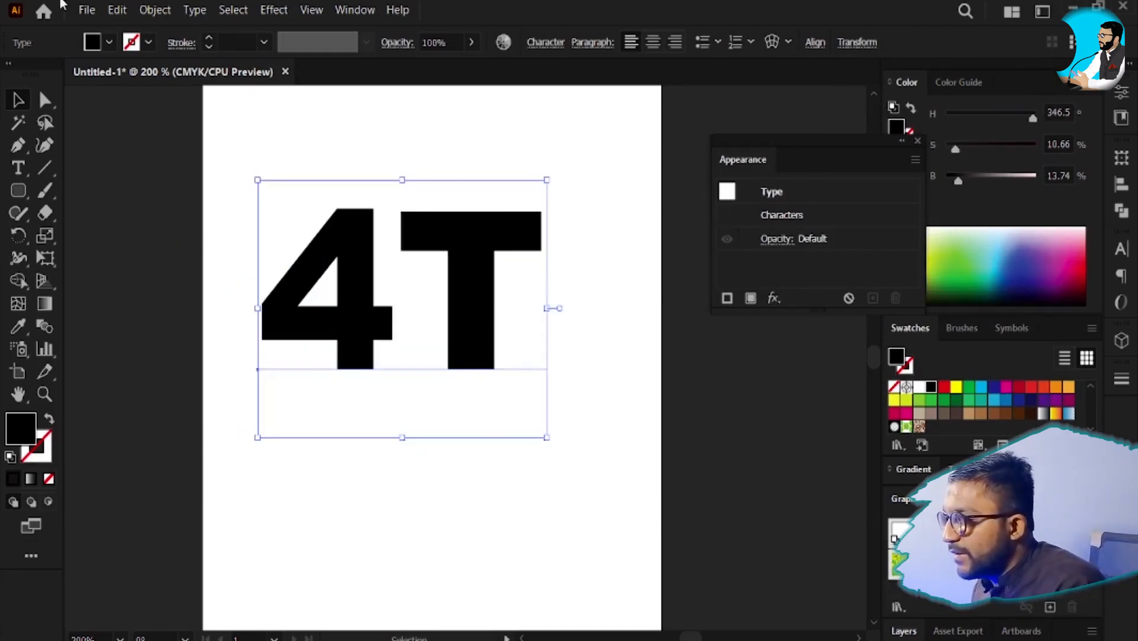
pyautogui.click(155, 10)
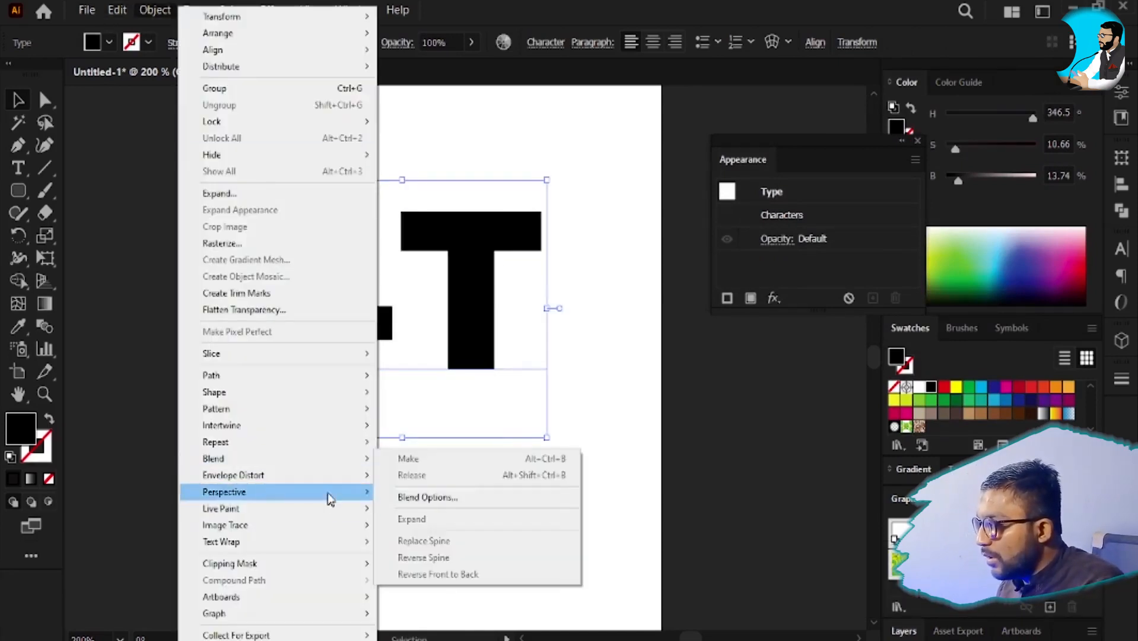
pyautogui.moveTo(363, 458)
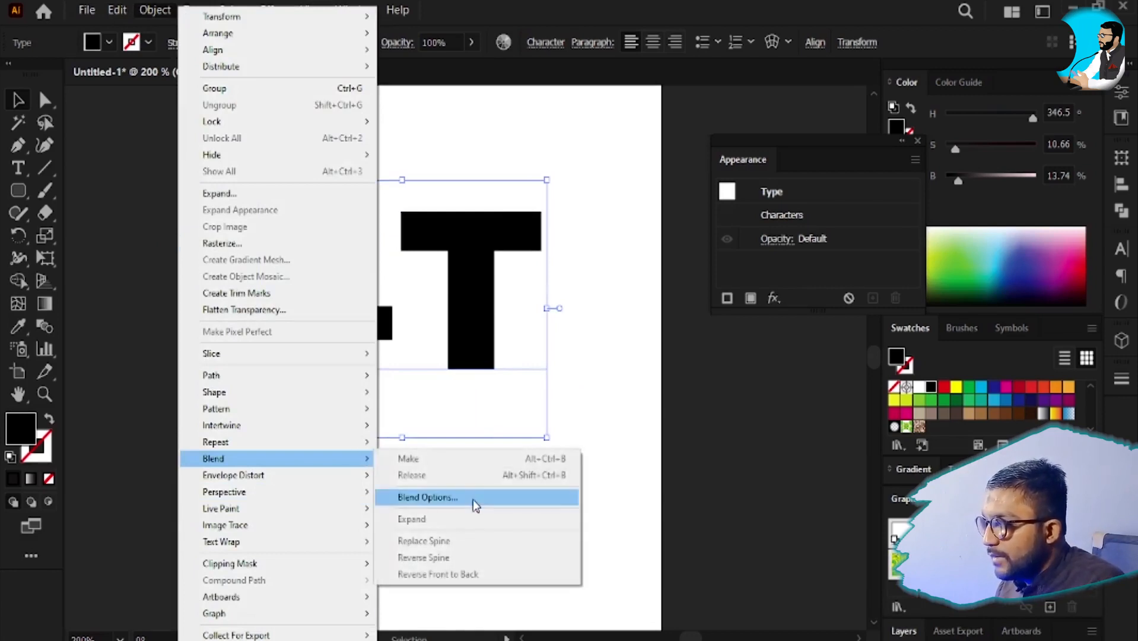
pyautogui.moveTo(304, 497)
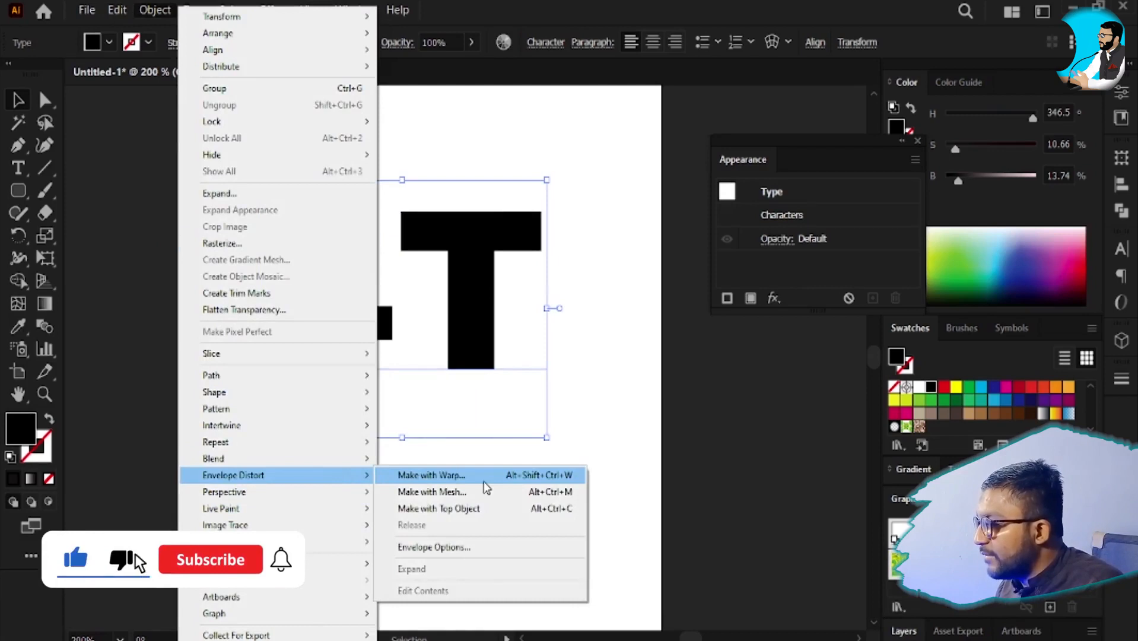
pyautogui.click(490, 476)
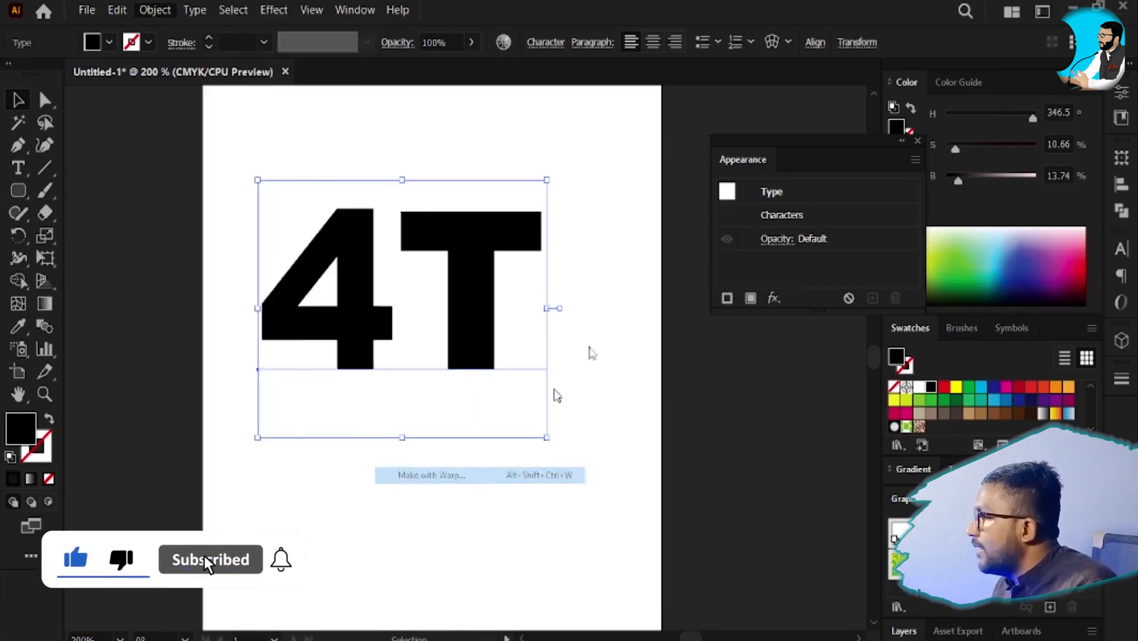
pyautogui.click(870, 140)
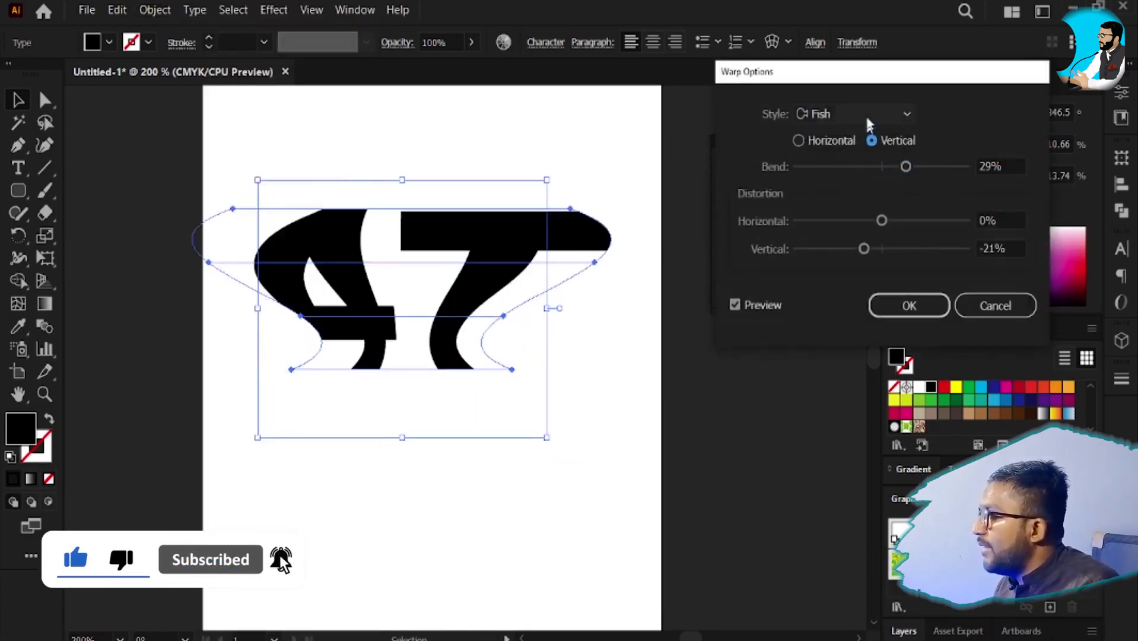
pyautogui.moveTo(775, 76); pyautogui.dragTo(684, 87)
pyautogui.click(709, 152)
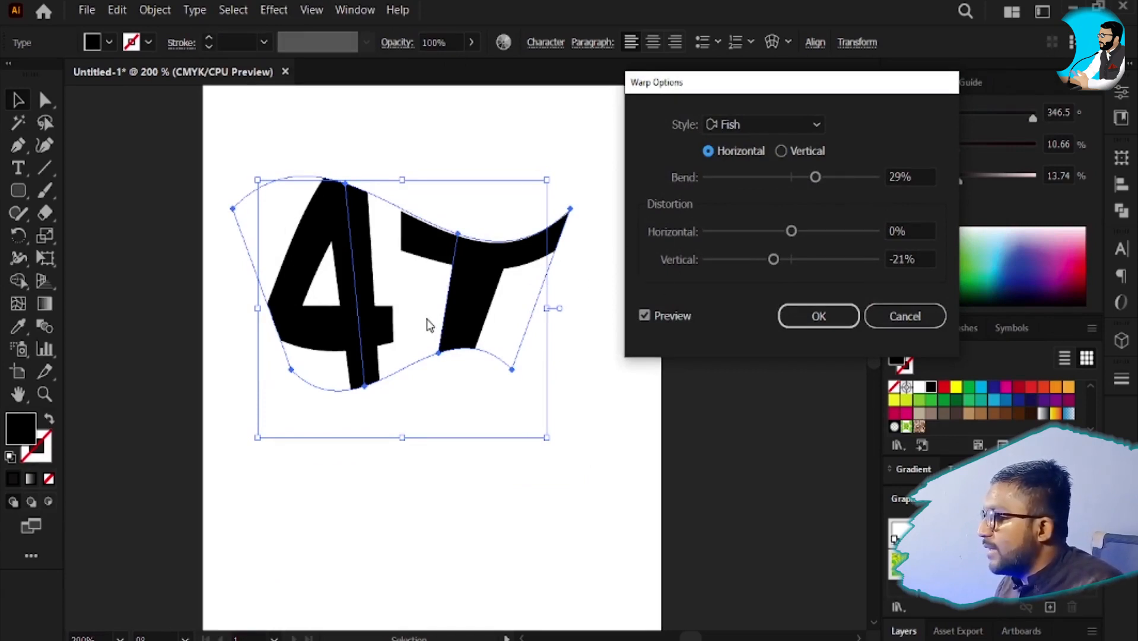
pyautogui.click(805, 151)
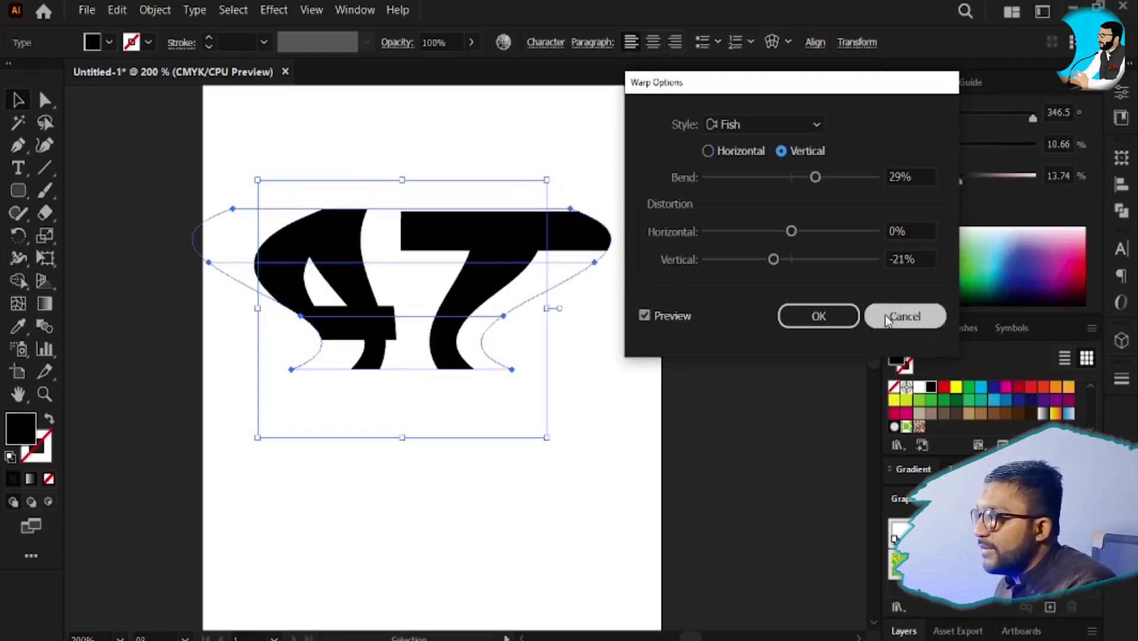
# - Move the 4T text off the artboard and draw a tall black rectangle near the artboard's centre
pyautogui.press('v')
pyautogui.moveTo(380, 308); pyautogui.dragTo(765, 481)
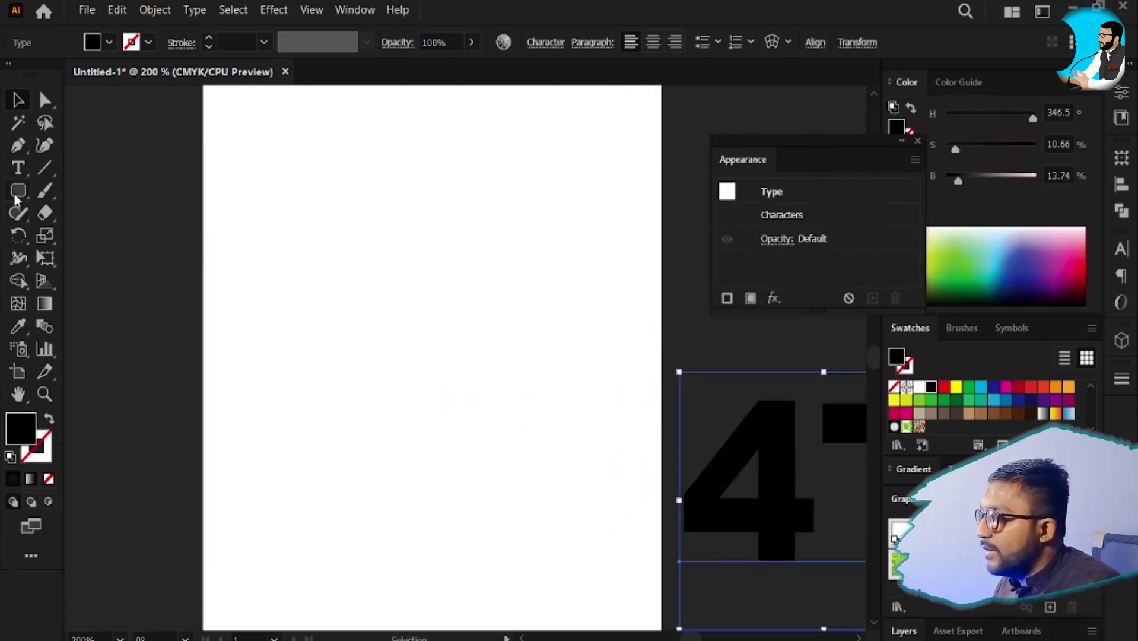
pyautogui.moveTo(17, 196); pyautogui.dragTo(84, 189)
pyautogui.moveTo(281, 163); pyautogui.dragTo(466, 392)
pyautogui.press('v')
pyautogui.moveTo(375, 329); pyautogui.dragTo(452, 380)
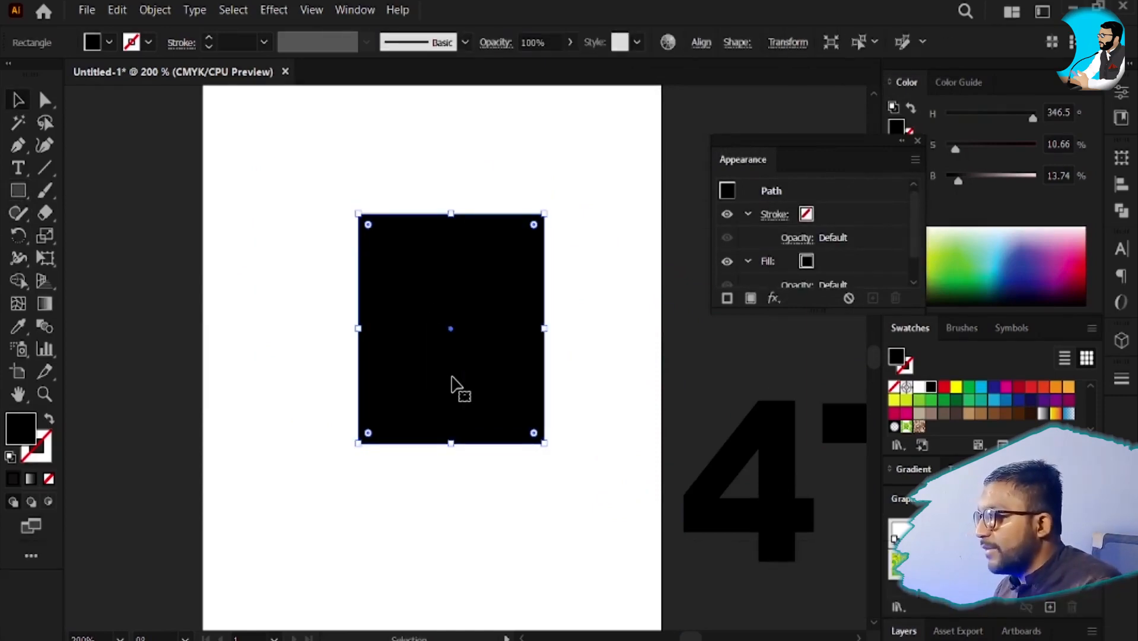
pyautogui.moveTo(452, 363); pyautogui.dragTo(412, 361)
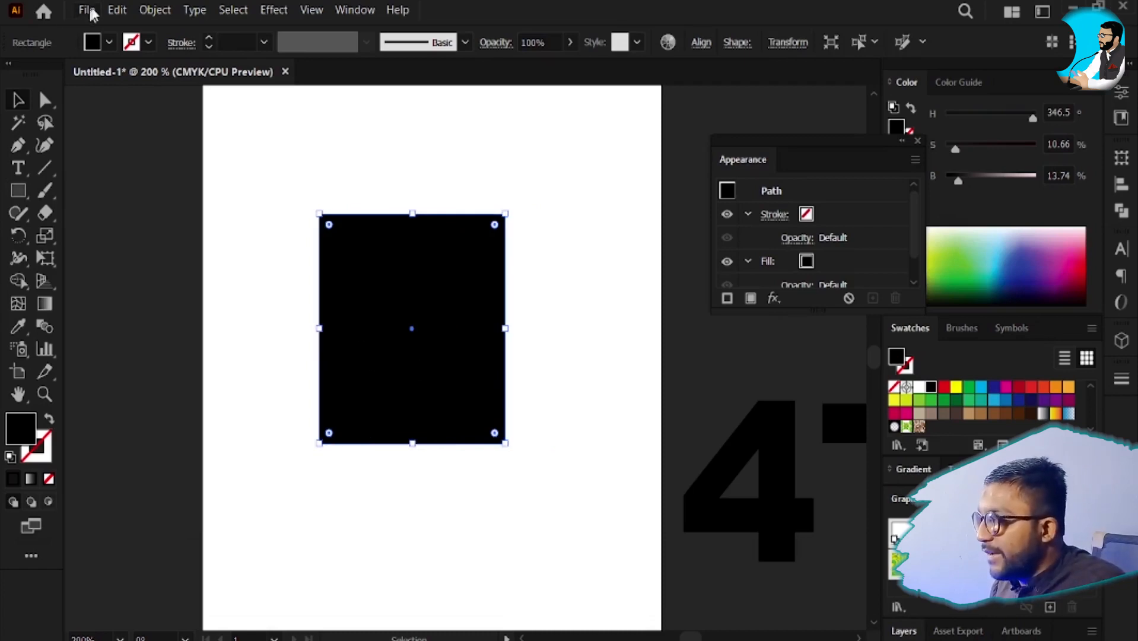
# - Start an Envelope Distort Make with Warp on the rectangle, with the Fish style in vertical orientation
pyautogui.click(142, 7)
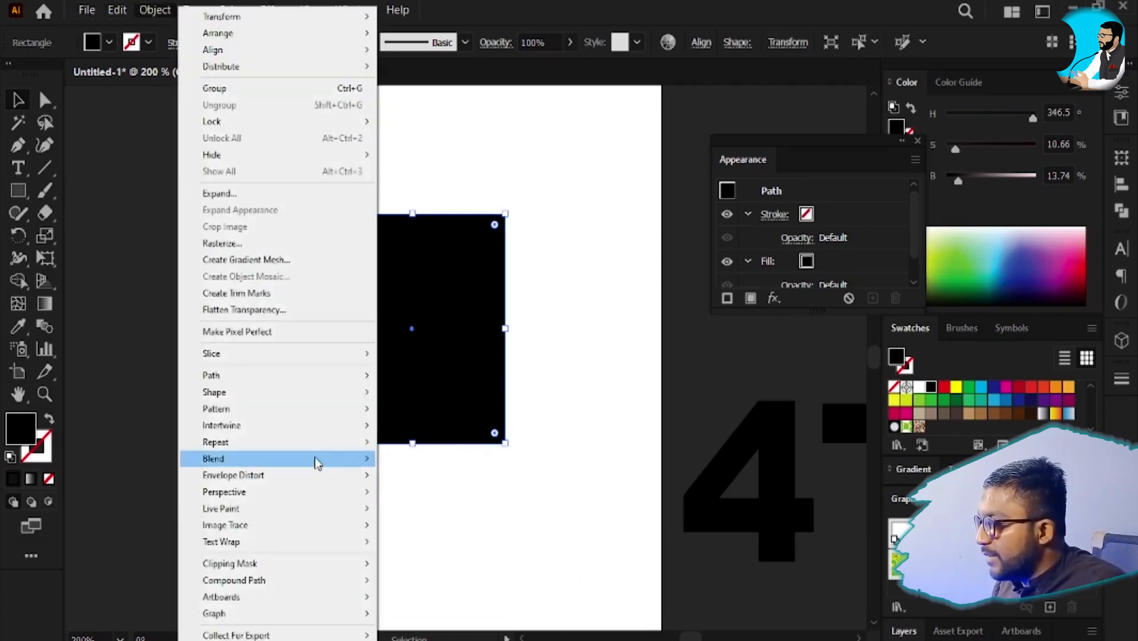
pyautogui.moveTo(314, 475)
pyautogui.click(493, 473)
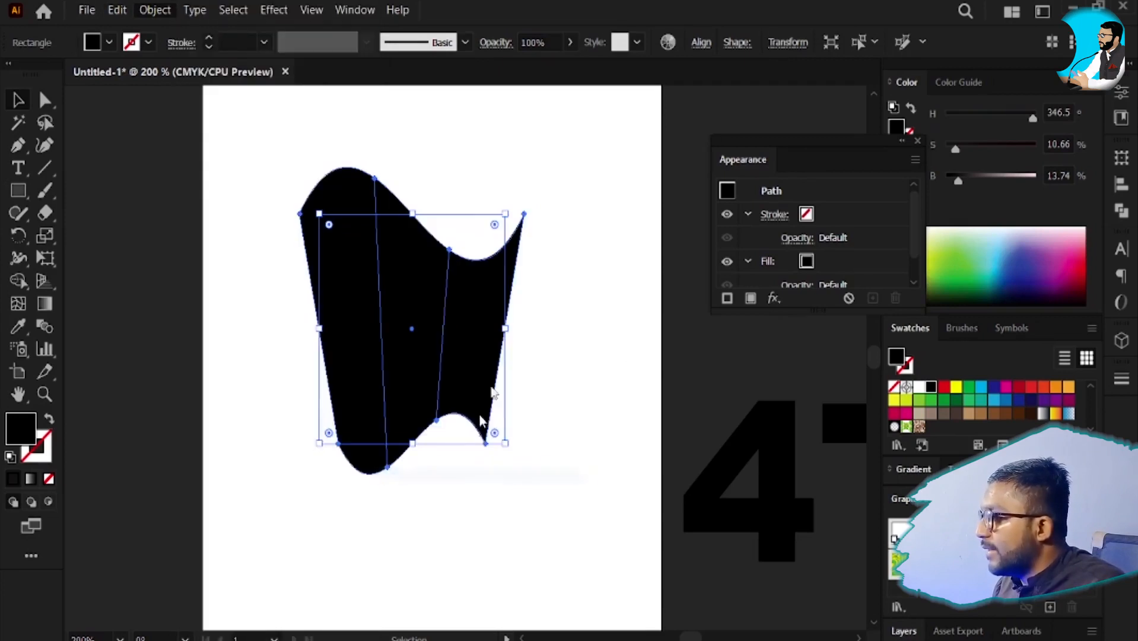
pyautogui.click(796, 152)
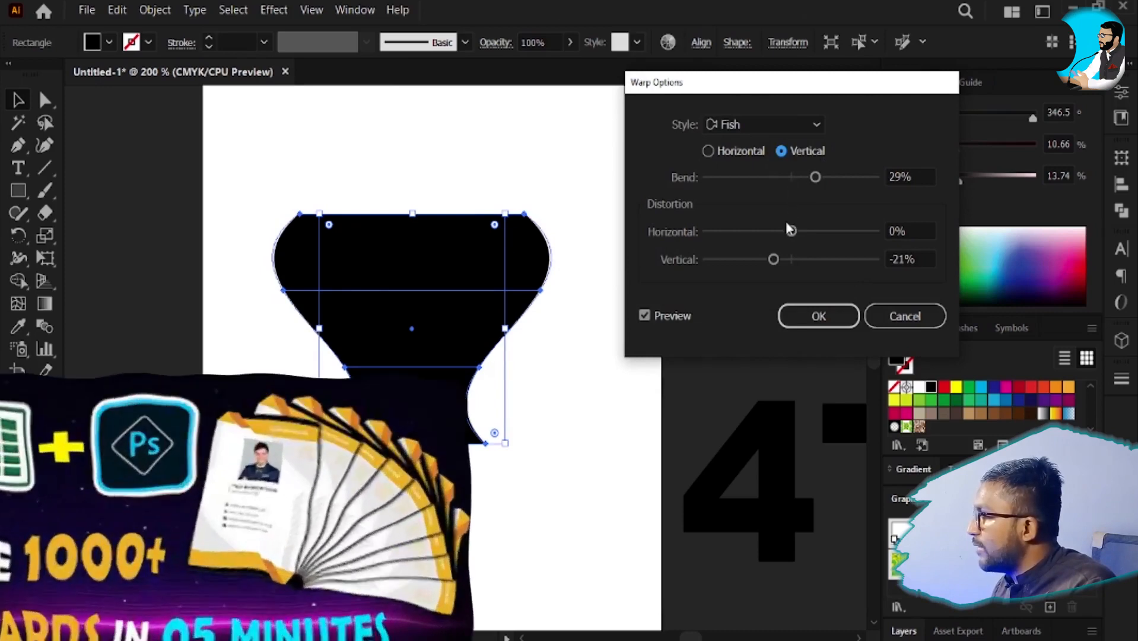
# - Try a horizontal distortion of about -10% on the rectangle's warp, and reset the horizontal and vertical distortions to 0%
pyautogui.moveTo(791, 231); pyautogui.dragTo(779, 234)
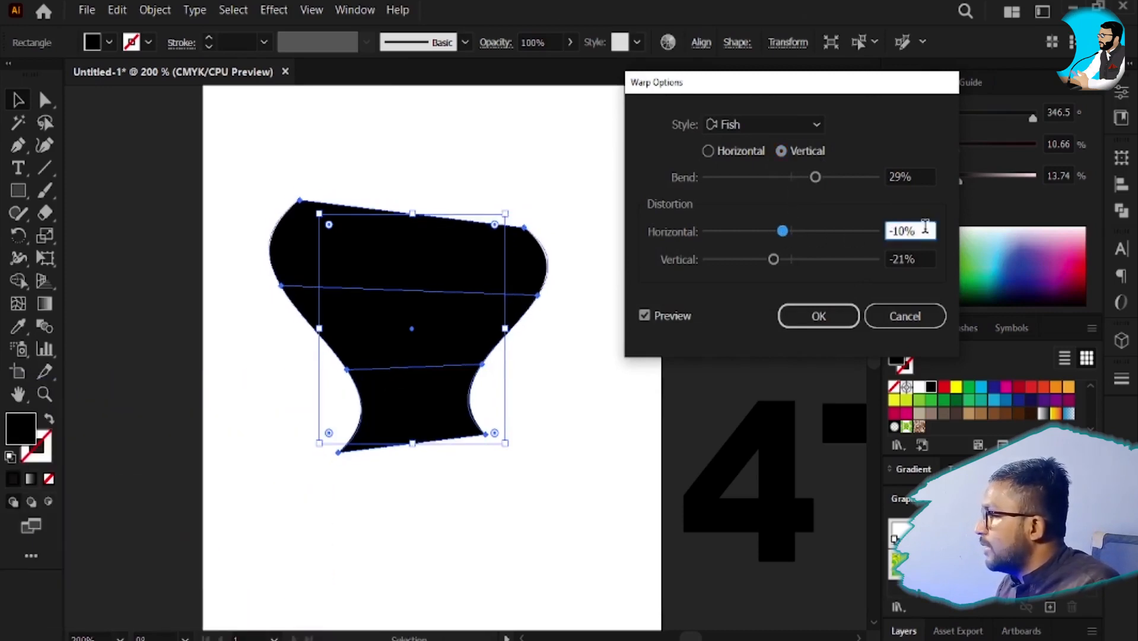
pyautogui.moveTo(925, 226); pyautogui.dragTo(843, 237)
pyautogui.write('0')
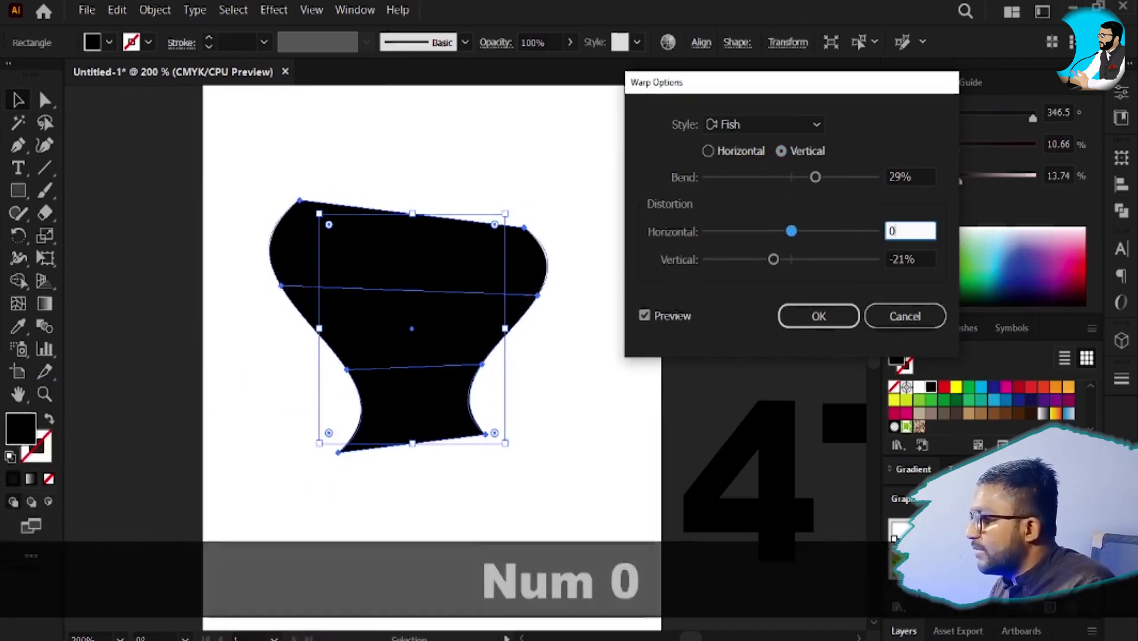
pyautogui.press('Tab')
pyautogui.write('0')
pyautogui.press('Tab')
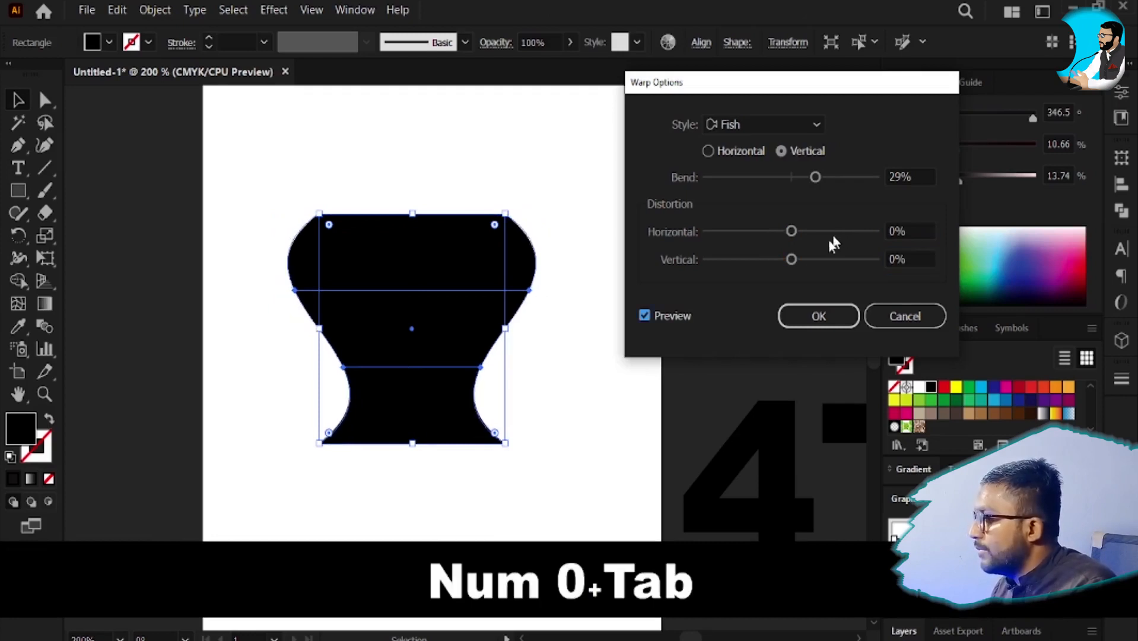
# - Give the rectangle's Fish warp a vertical distortion of -39% and a bend of -59%, and apply it
pyautogui.moveTo(791, 261); pyautogui.dragTo(755, 260)
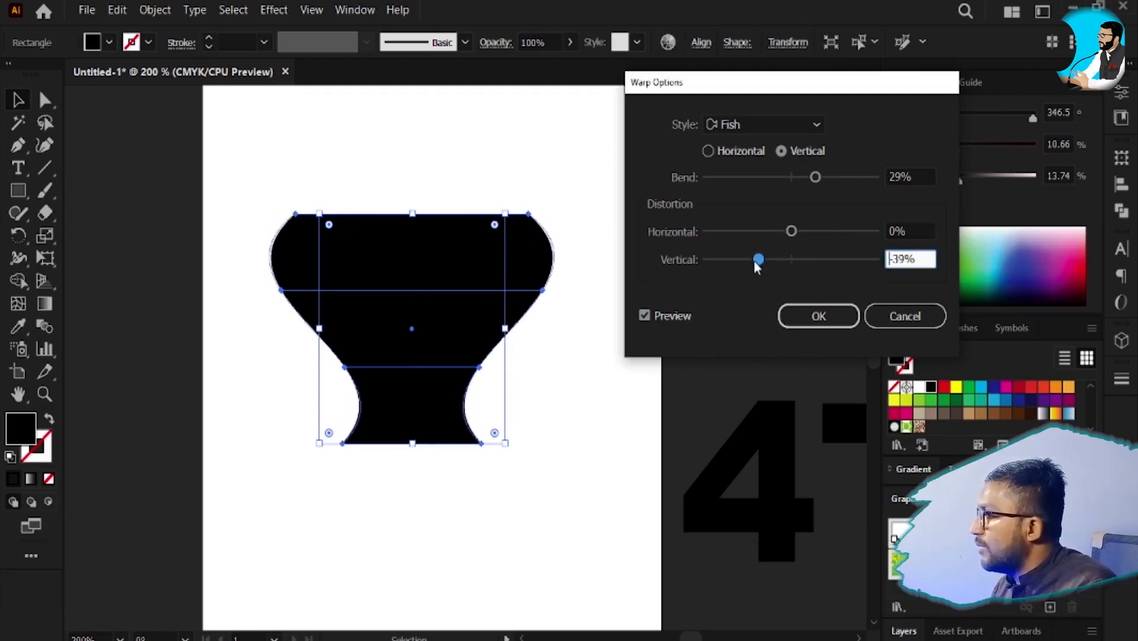
pyautogui.moveTo(815, 177); pyautogui.dragTo(749, 180)
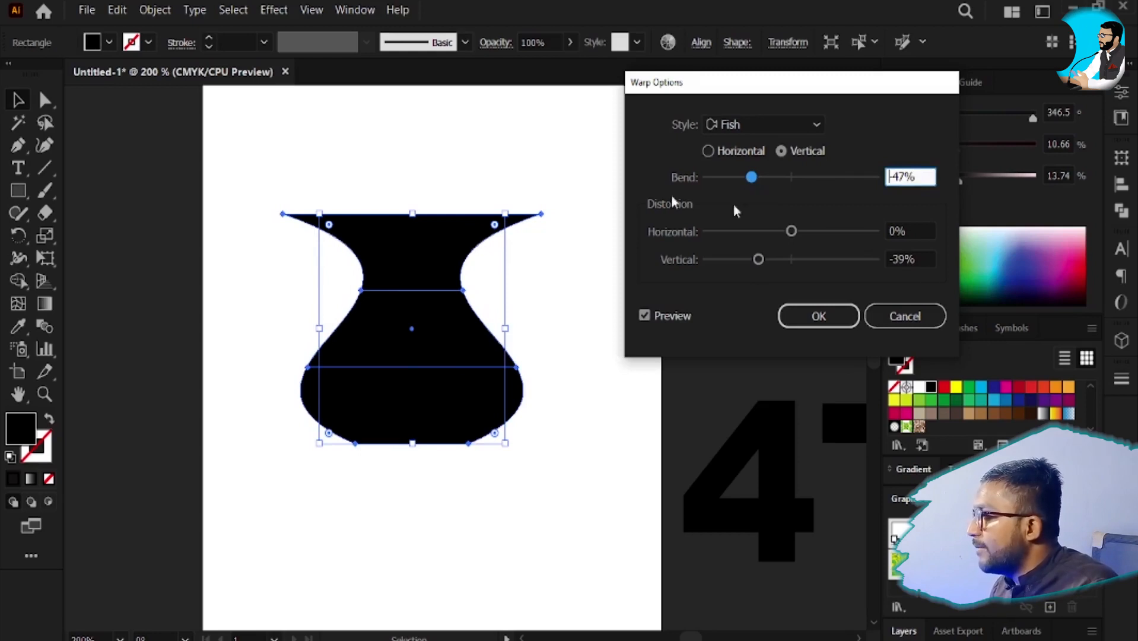
pyautogui.moveTo(741, 173); pyautogui.dragTo(743, 180)
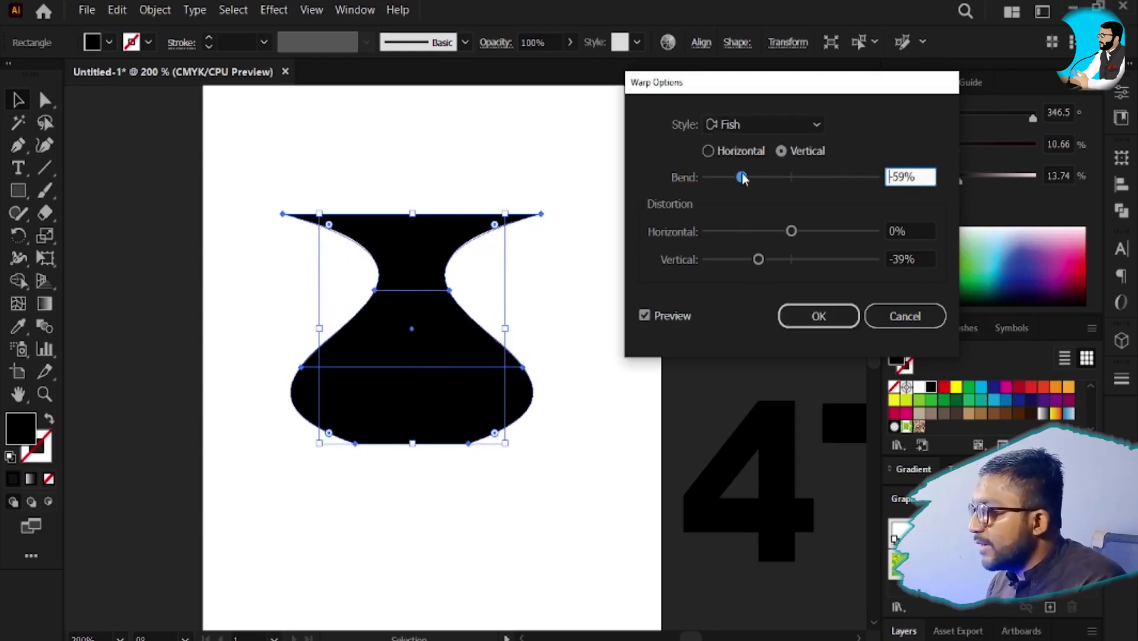
pyautogui.click(818, 315)
# - Deselect and reselect the vase-shaped envelope, and move it slightly up and left on the artboard
pyautogui.press('v')
pyautogui.click(412, 181)
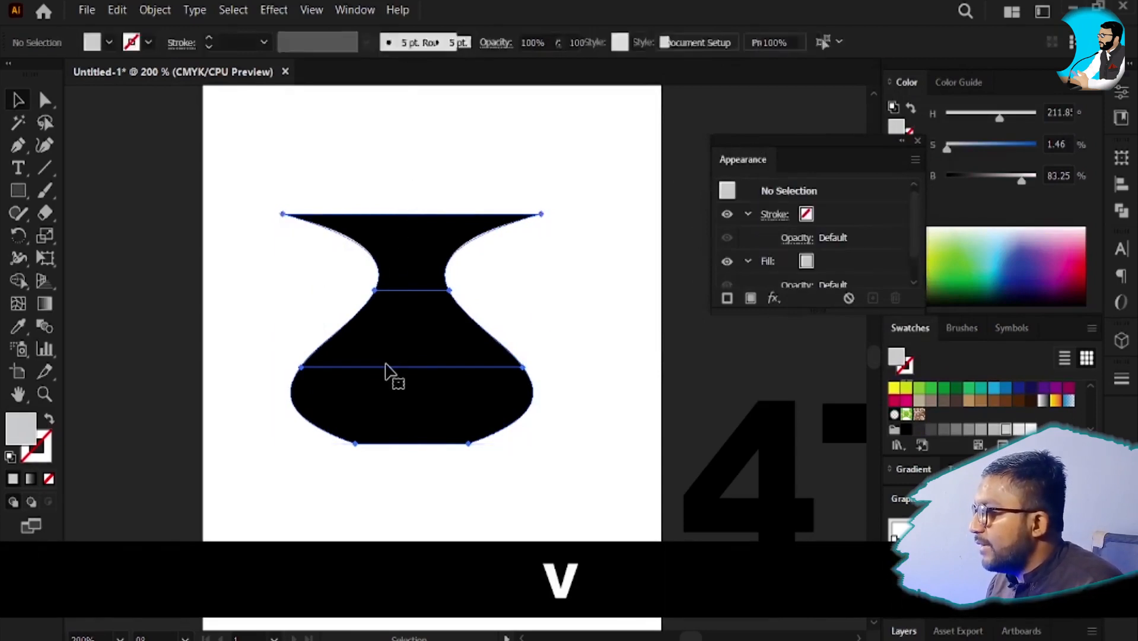
pyautogui.click(388, 362)
pyautogui.moveTo(404, 342); pyautogui.dragTo(389, 321)
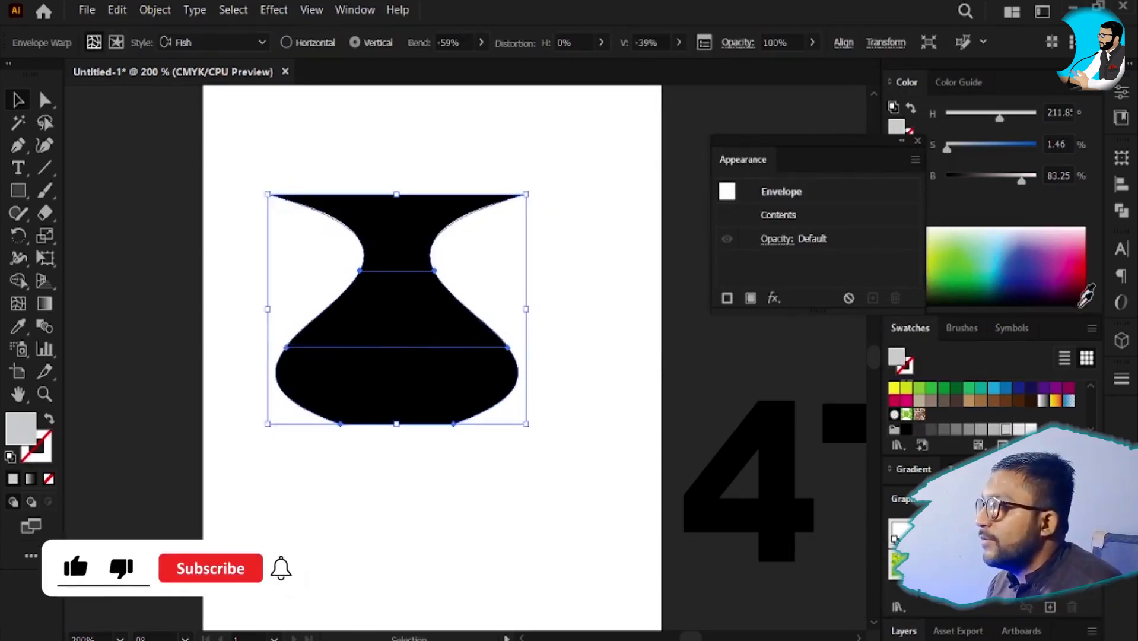
# - Apply the 3D and Materials Extrude & Bevel effect to the vase shape and change its 3D type to Revolve
pyautogui.click(356, 10)
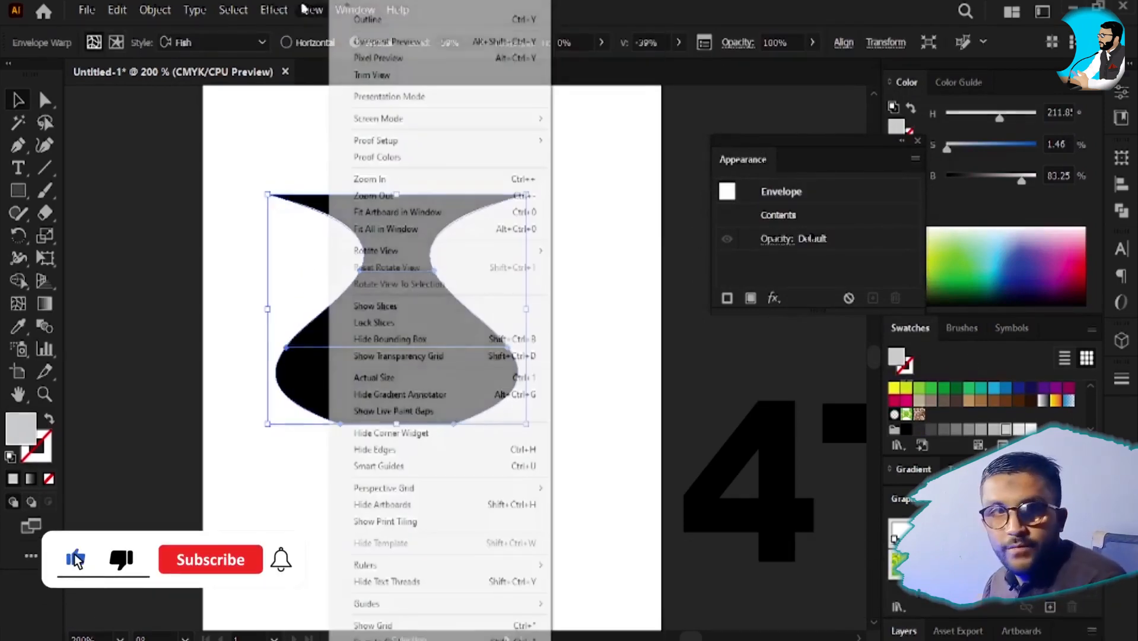
pyautogui.click(356, 10)
pyautogui.click(278, 13)
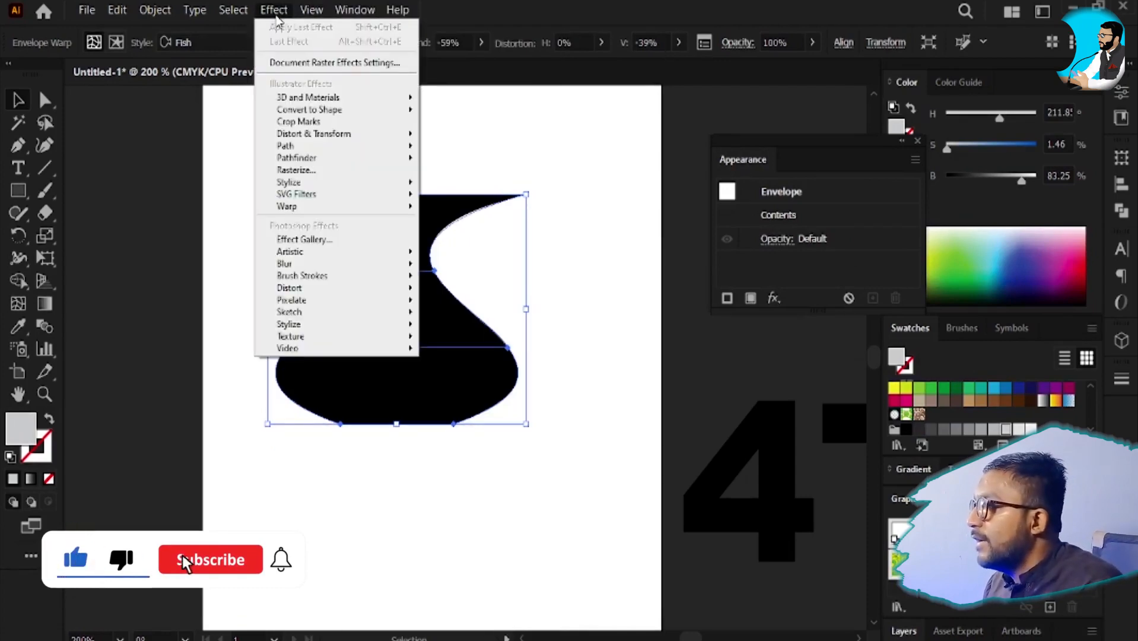
pyautogui.moveTo(387, 101)
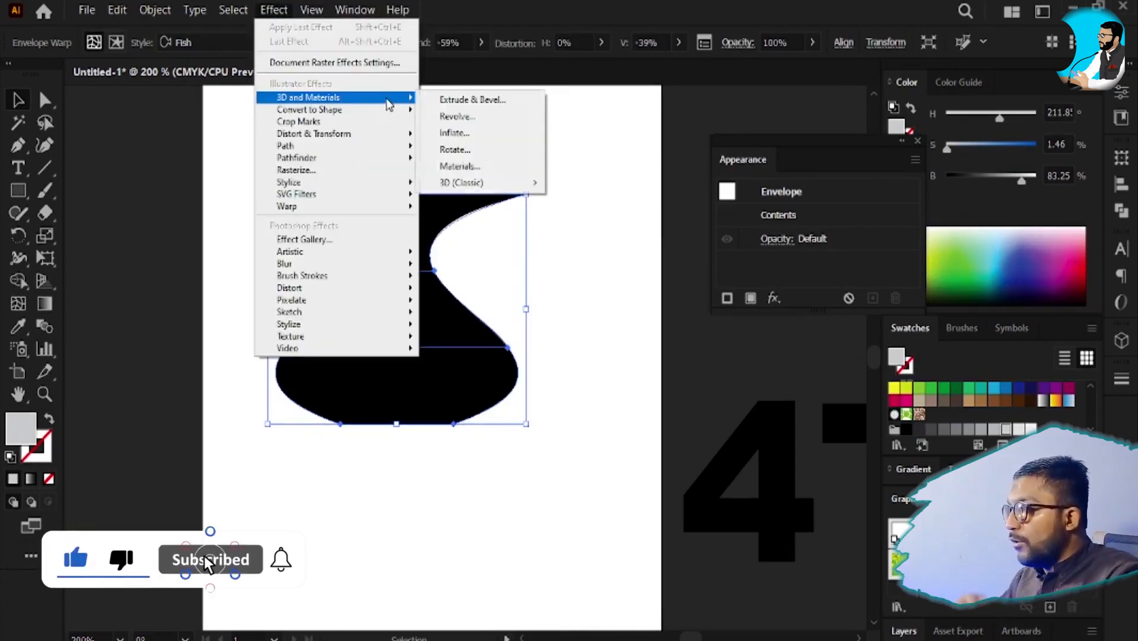
pyautogui.click(483, 101)
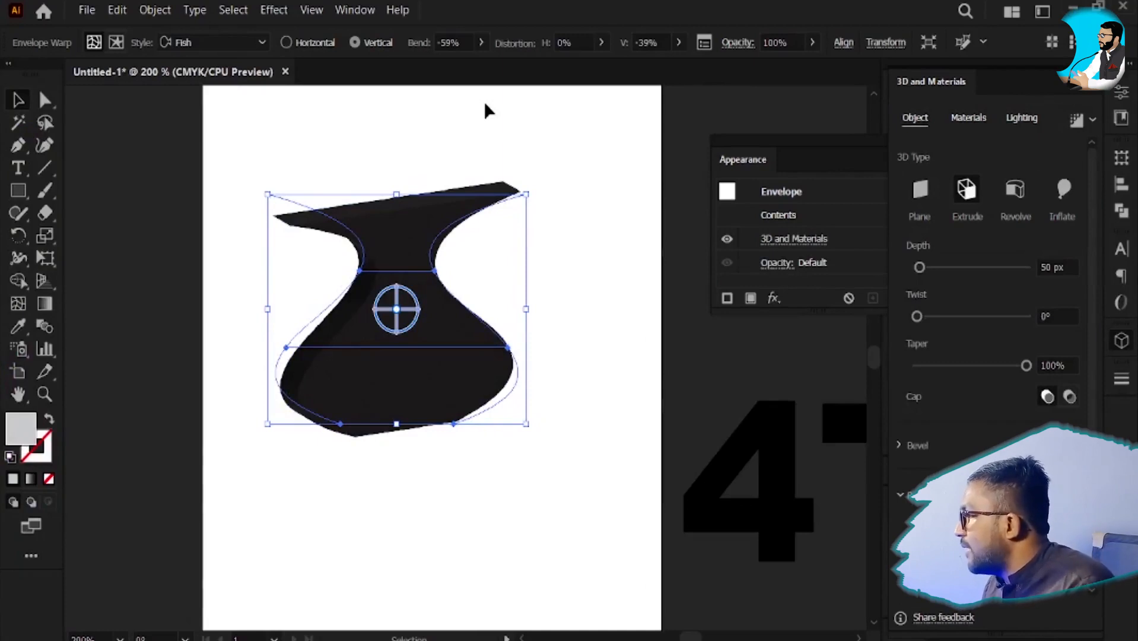
pyautogui.click(1015, 189)
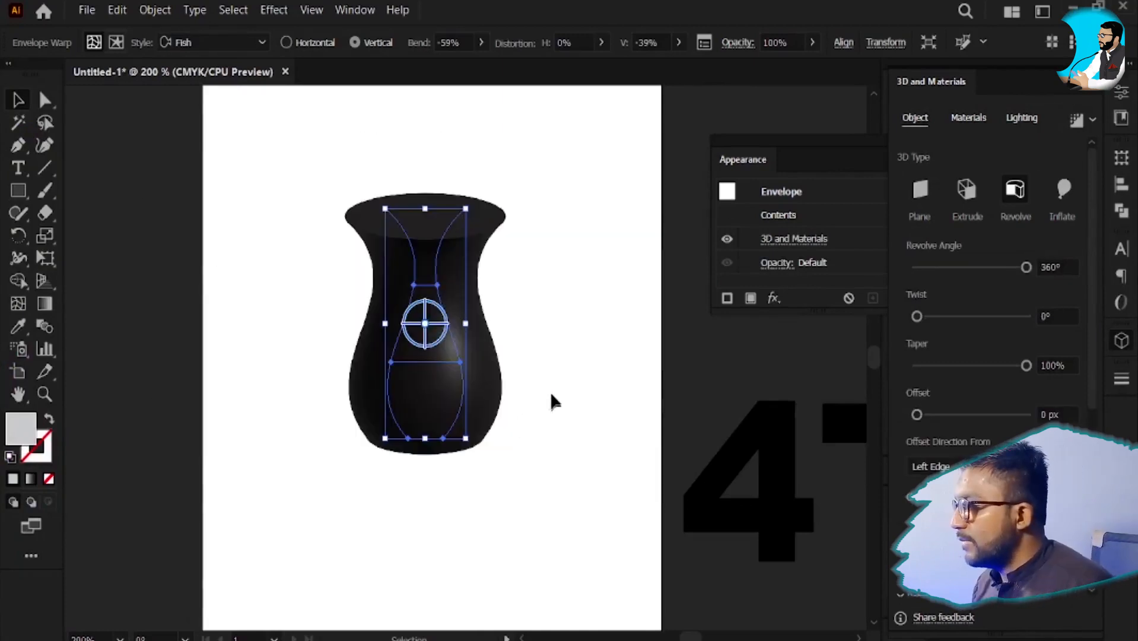
# - Deselect the revolved 3D vase to view it, and reselect and delete it from the artboard
pyautogui.click(552, 401)
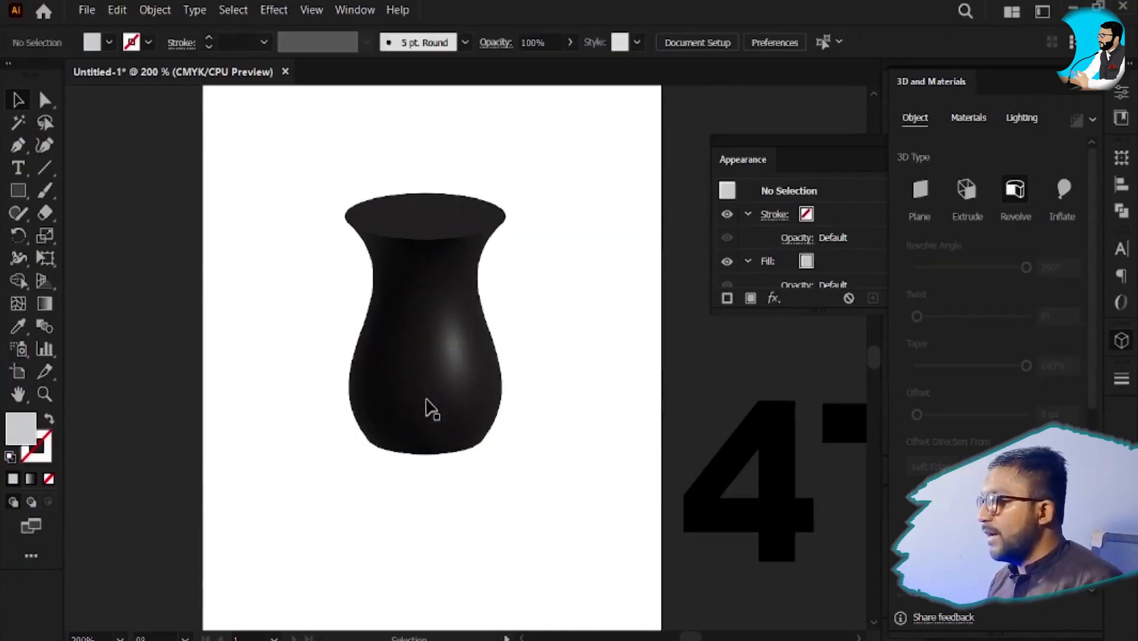
pyautogui.click(424, 454)
pyautogui.click(504, 259)
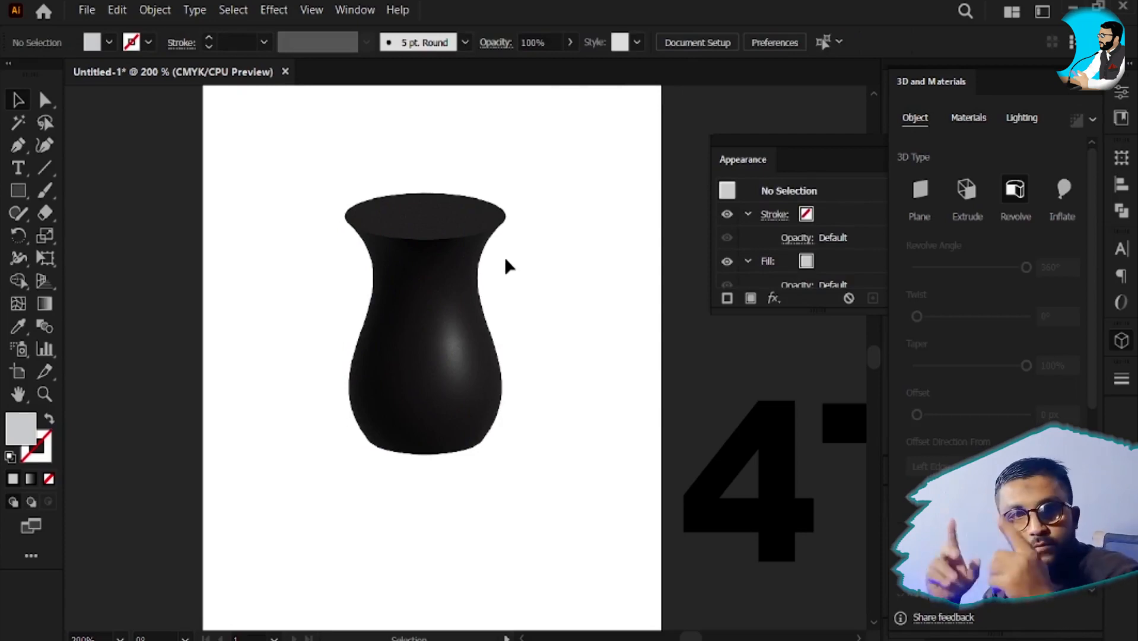
pyautogui.click(464, 294)
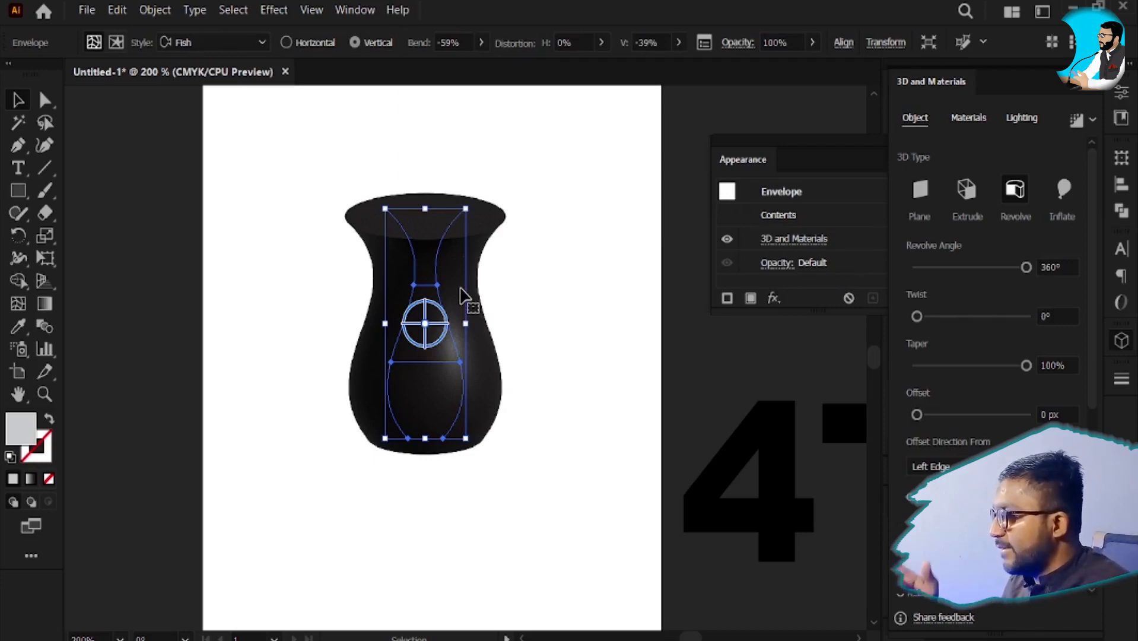
pyautogui.press('Delete')
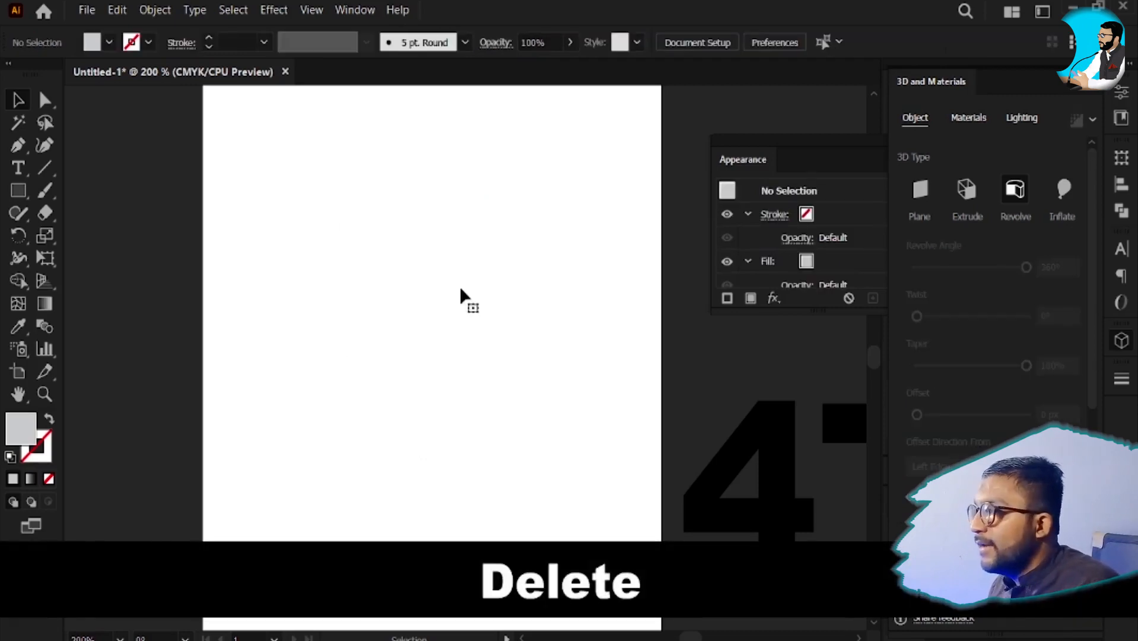
pyautogui.press('v')
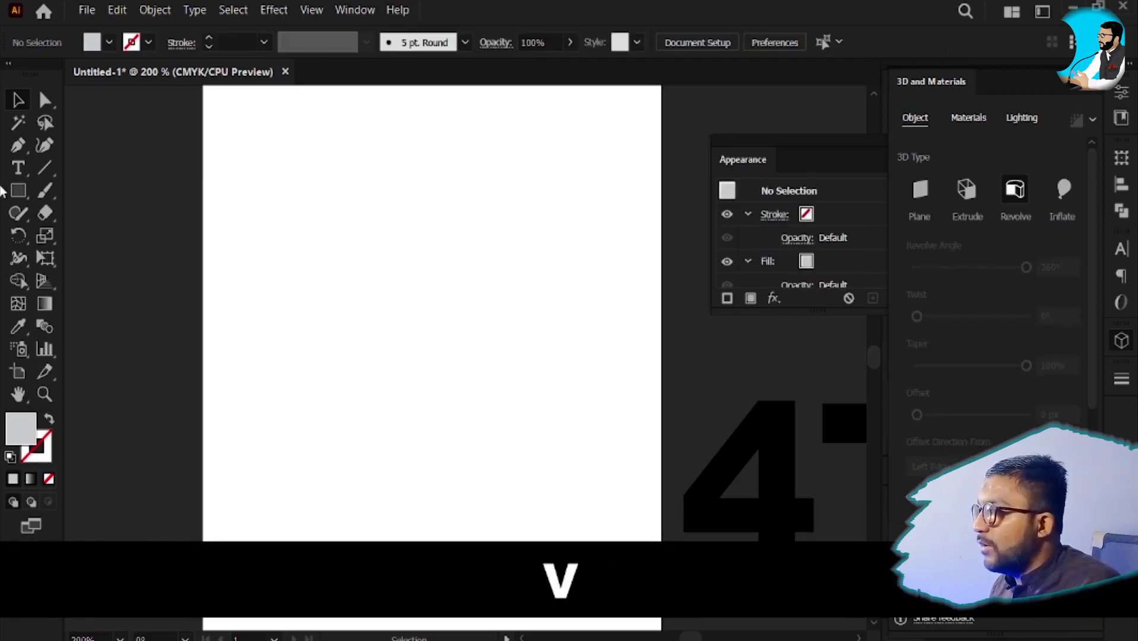
# - Draw a straight vertical line near the artboard's upper left and give it a 1 pt black stroke
pyautogui.click(45, 171)
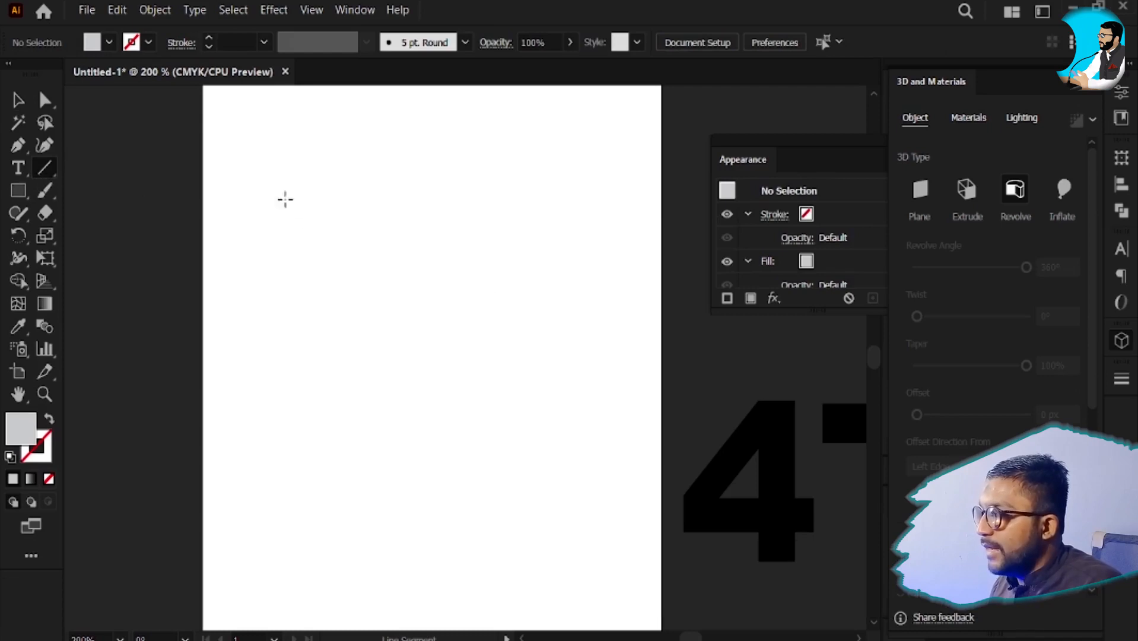
pyautogui.moveTo(286, 199); pyautogui.dragTo(289, 419)
pyautogui.press('v')
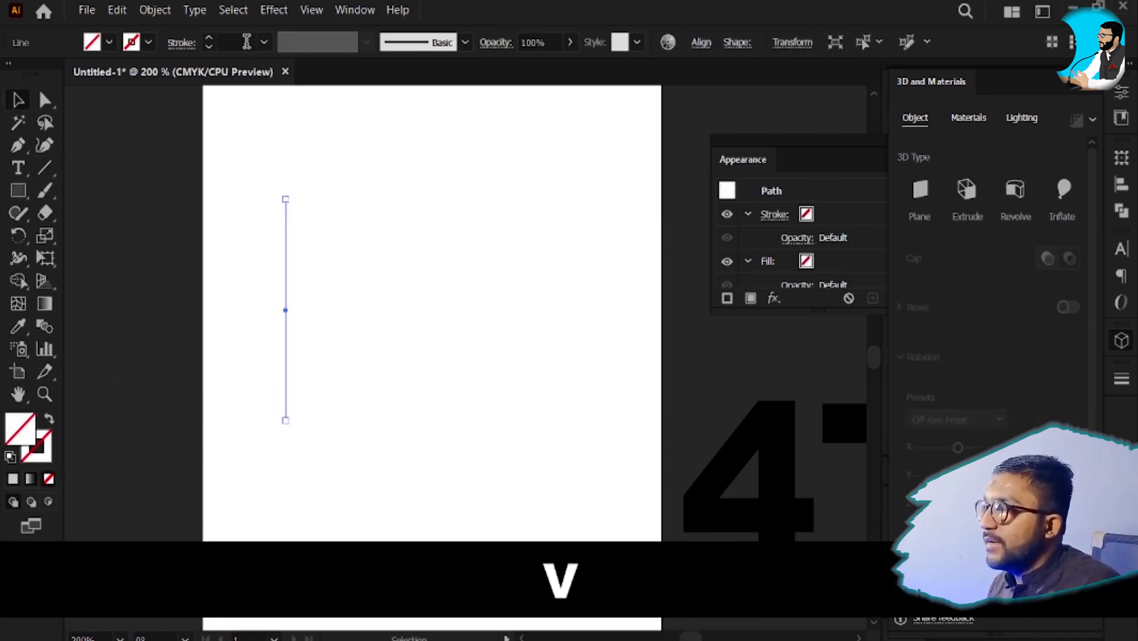
pyautogui.click(246, 42)
pyautogui.write('1')
pyautogui.press('Return')
pyautogui.click(147, 46)
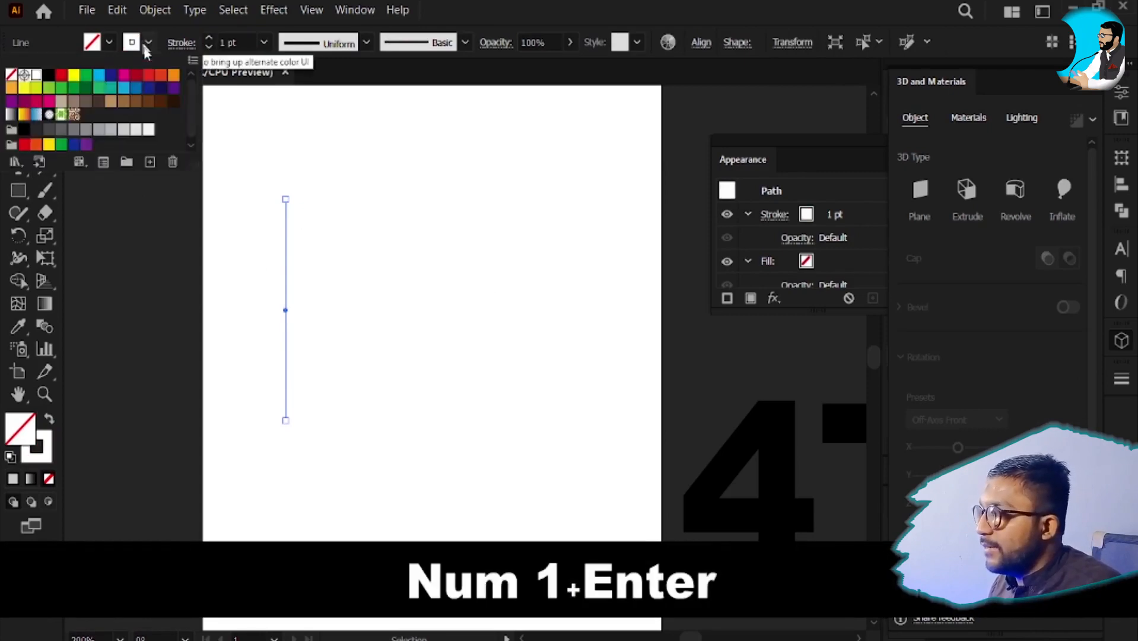
pyautogui.click(48, 74)
pyautogui.press('v')
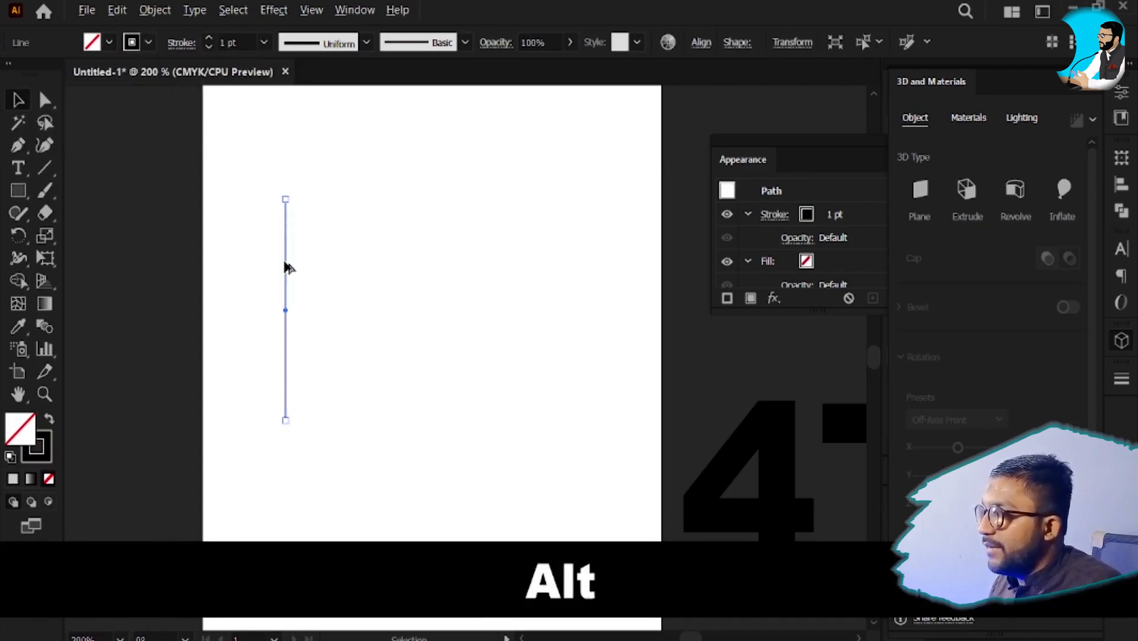
# - Copy the vertical line a short distance to the right and repeat the transformation 36 times to build a block of evenly spaced lines
pyautogui.moveTo(286, 267); pyautogui.dragTo(291, 266)
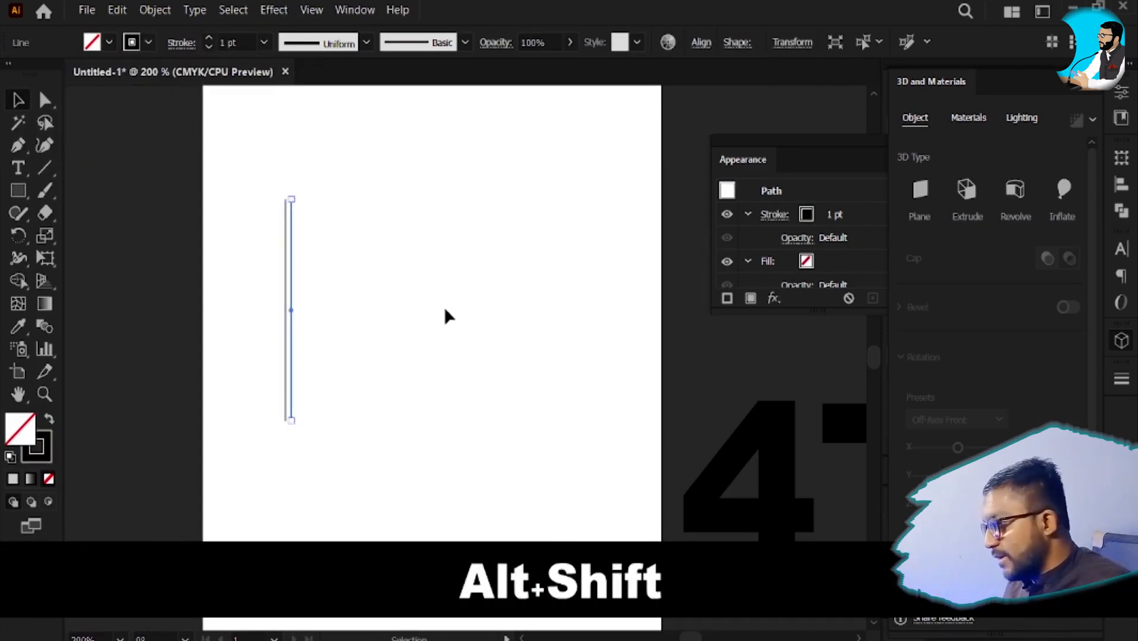
pyautogui.hotkey('ctrl', 'd')
pyautogui.hotkey('ctrl', 'd')
pyautogui.hotkey('ctrl', 'd')
pyautogui.hotkey('ctrl', 'd')
pyautogui.hotkey('ctrl', 'd')
pyautogui.hotkey('ctrl', 'd')
pyautogui.hotkey('ctrl', 'd')
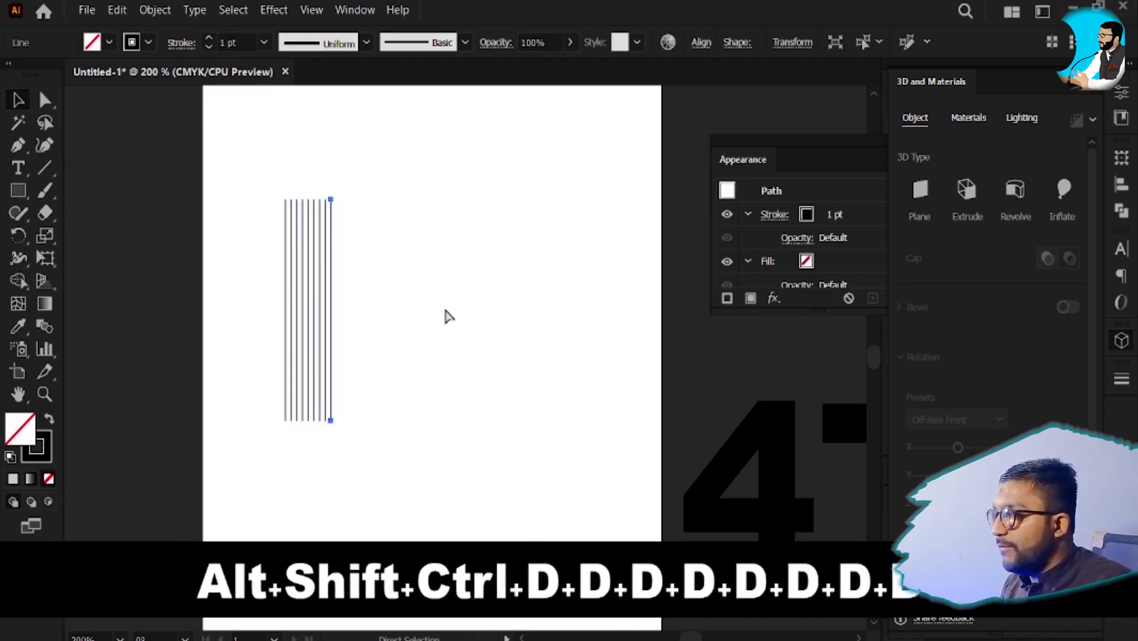
pyautogui.hotkey('ctrl', 'd')
pyautogui.hotkey('ctrl', 'd')
pyautogui.hotkey('ctrl', 'd')
pyautogui.hotkey('ctrl', 'd')
pyautogui.hotkey('ctrl', 'd')
pyautogui.hotkey('ctrl', 'd')
pyautogui.hotkey('ctrl', 'd')
pyautogui.hotkey('ctrl', 'd')
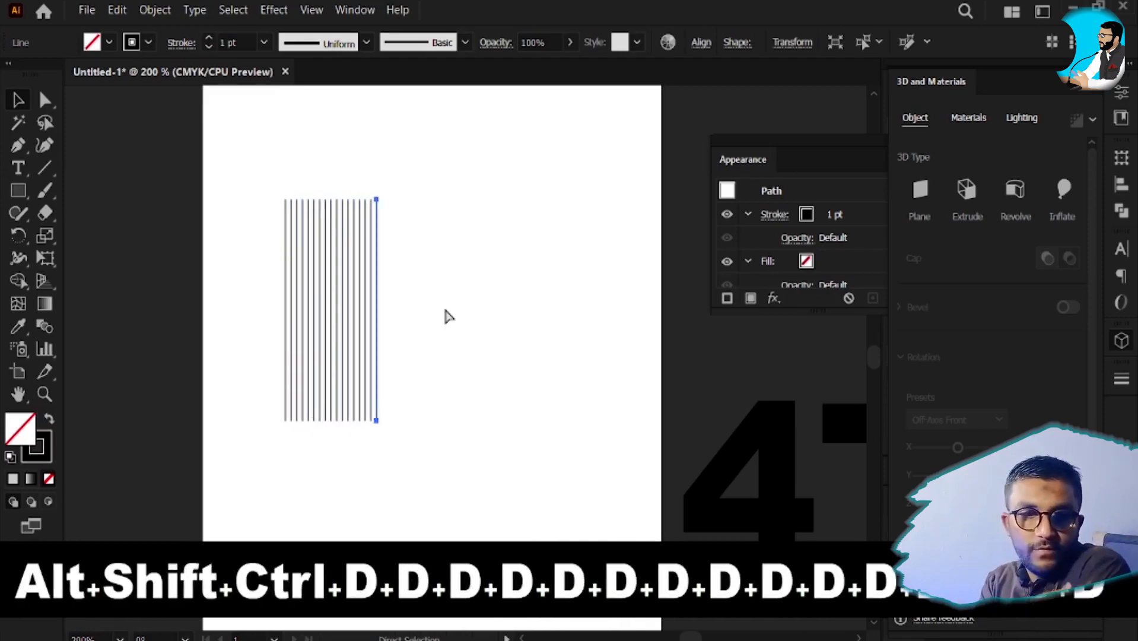
pyautogui.hotkey('ctrl', 'd')
pyautogui.hotkey('ctrl', 'd')
pyautogui.hotkey('ctrl', 'd')
pyautogui.hotkey('ctrl', 'd')
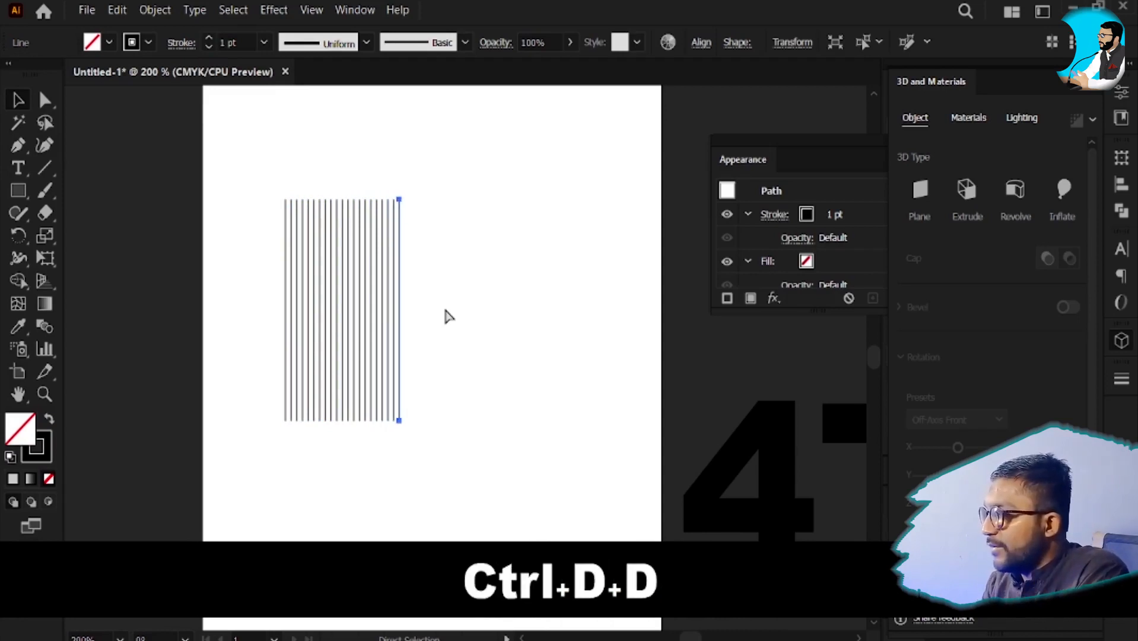
pyautogui.hotkey('ctrl', 'd')
pyautogui.hotkey('ctrl', 'd')
pyautogui.hotkey('ctrl', 'd')
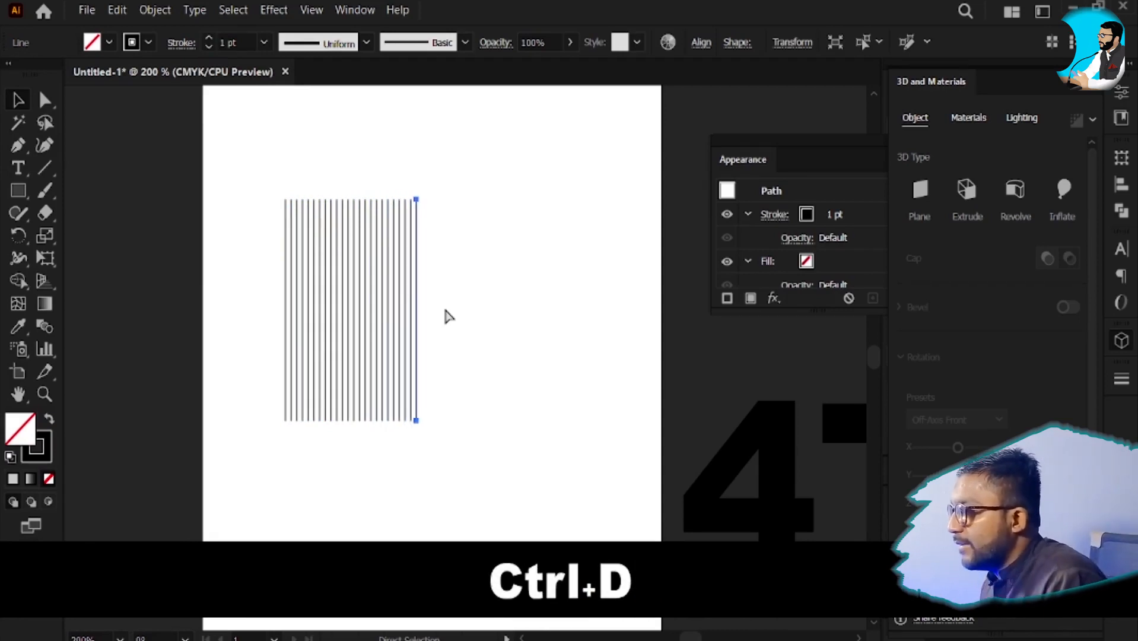
pyautogui.hotkey('ctrl', 'd')
pyautogui.hotkey('ctrl', 'd')
pyautogui.hotkey('ctrl', 'd')
pyautogui.hotkey('ctrl', 'd')
pyautogui.hotkey('ctrl', 'd')
pyautogui.hotkey('ctrl', 'd')
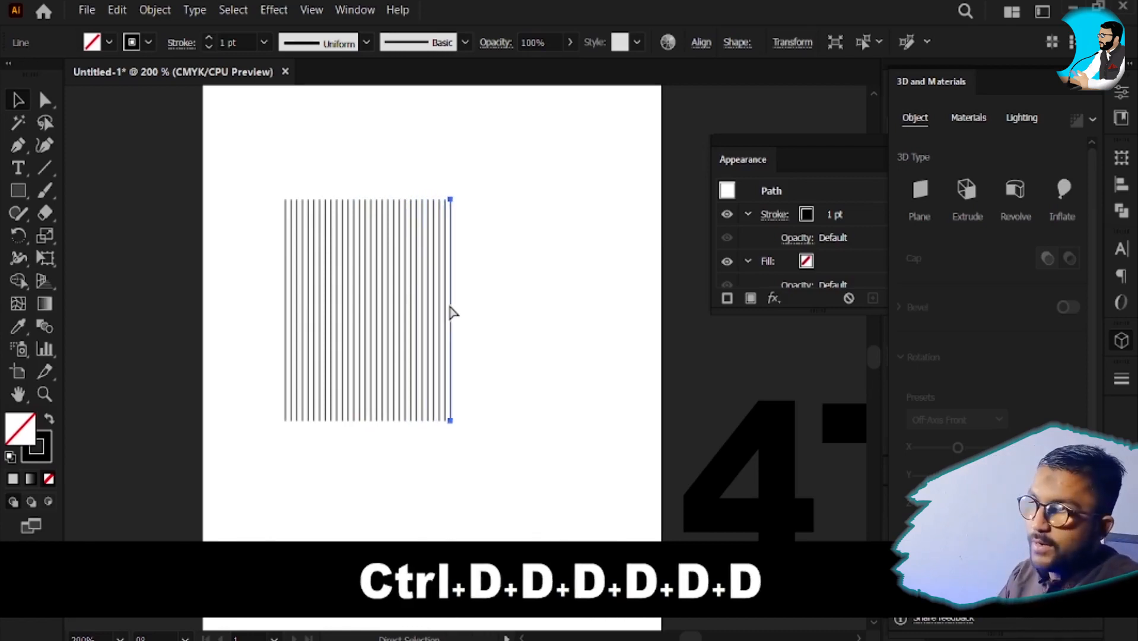
pyautogui.hotkey('ctrl', 'd')
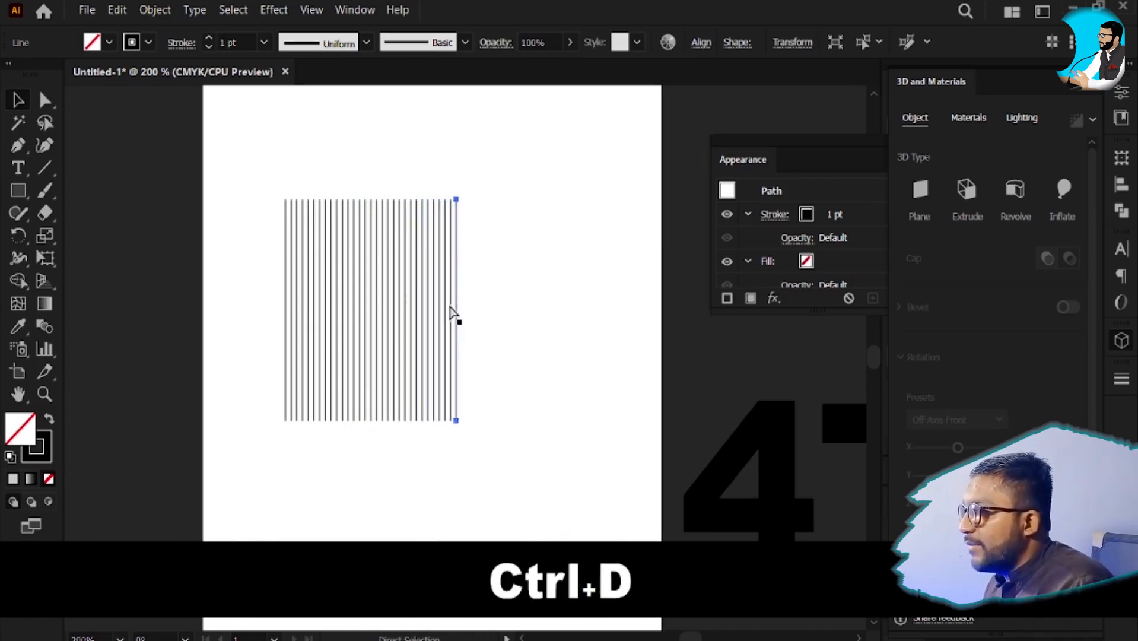
pyautogui.hotkey('ctrl', 'd')
pyautogui.hotkey('ctrl', 'd')
pyautogui.hotkey('ctrl', 'd')
pyautogui.hotkey('ctrl', 'd')
pyautogui.hotkey('ctrl', 'd')
pyautogui.hotkey('ctrl', 'd')
pyautogui.hotkey('ctrl', 'd')
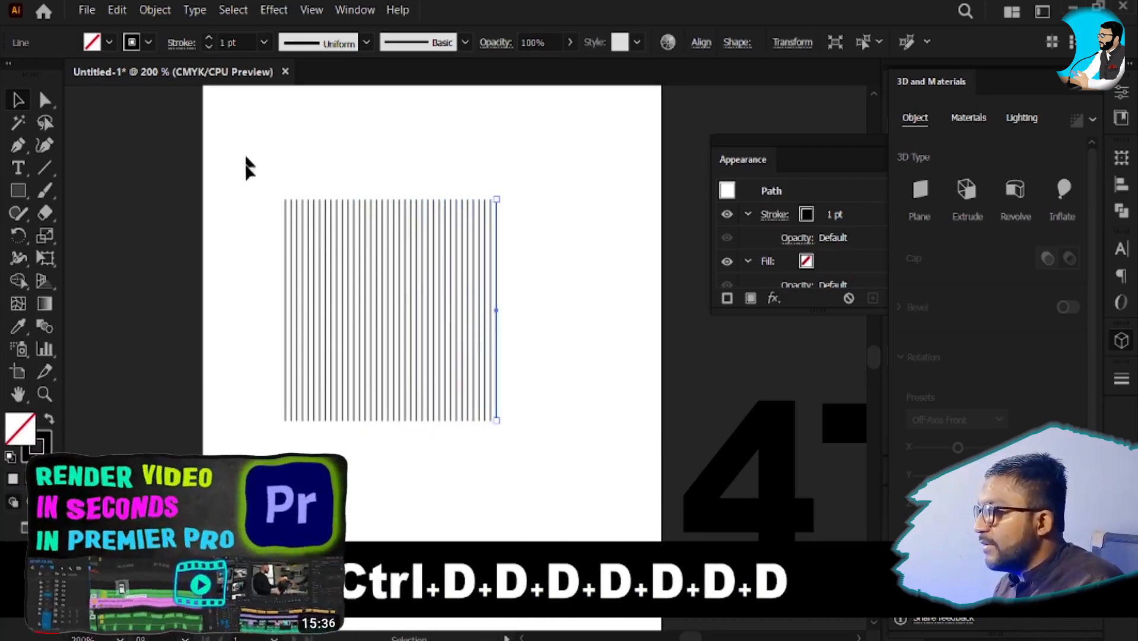
# - Select all the vertical lines, try a stroke weight of 1.5 pt, and set it to 2 pt
pyautogui.moveTo(245, 158); pyautogui.dragTo(586, 543)
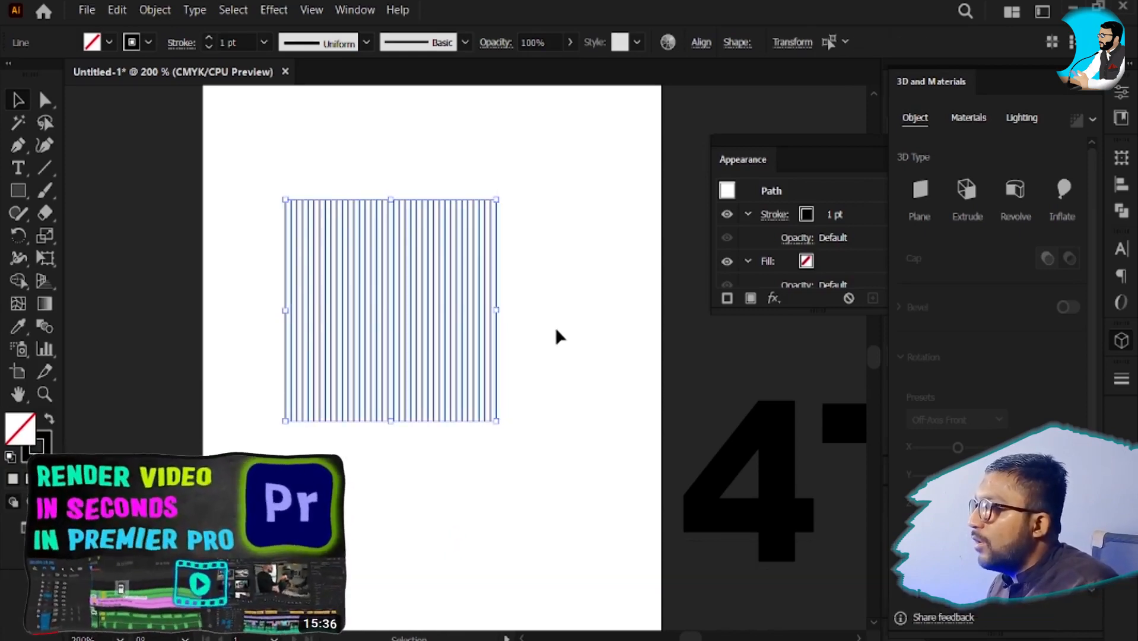
pyautogui.click(234, 42)
pyautogui.write('1.5')
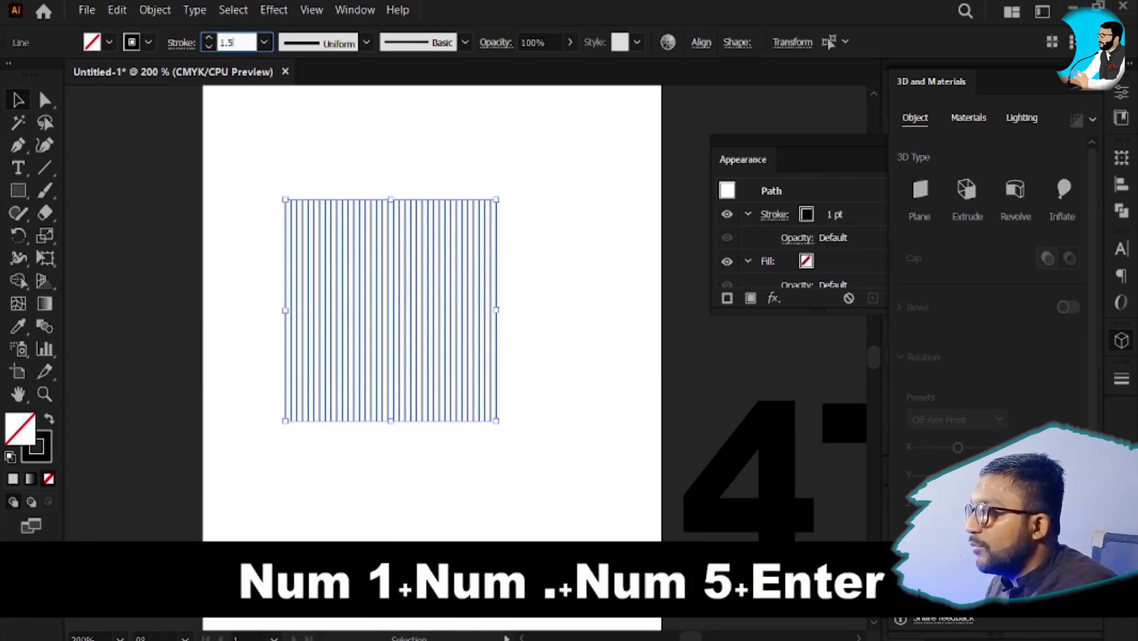
pyautogui.press('Return')
pyautogui.click(240, 42)
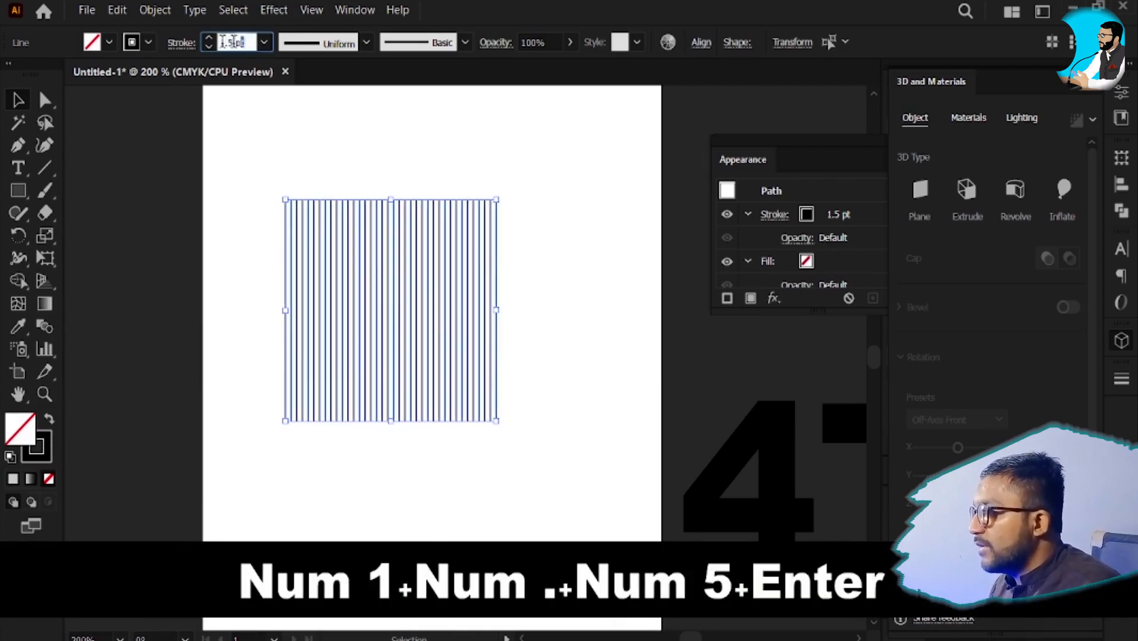
pyautogui.write('2')
pyautogui.press('Return')
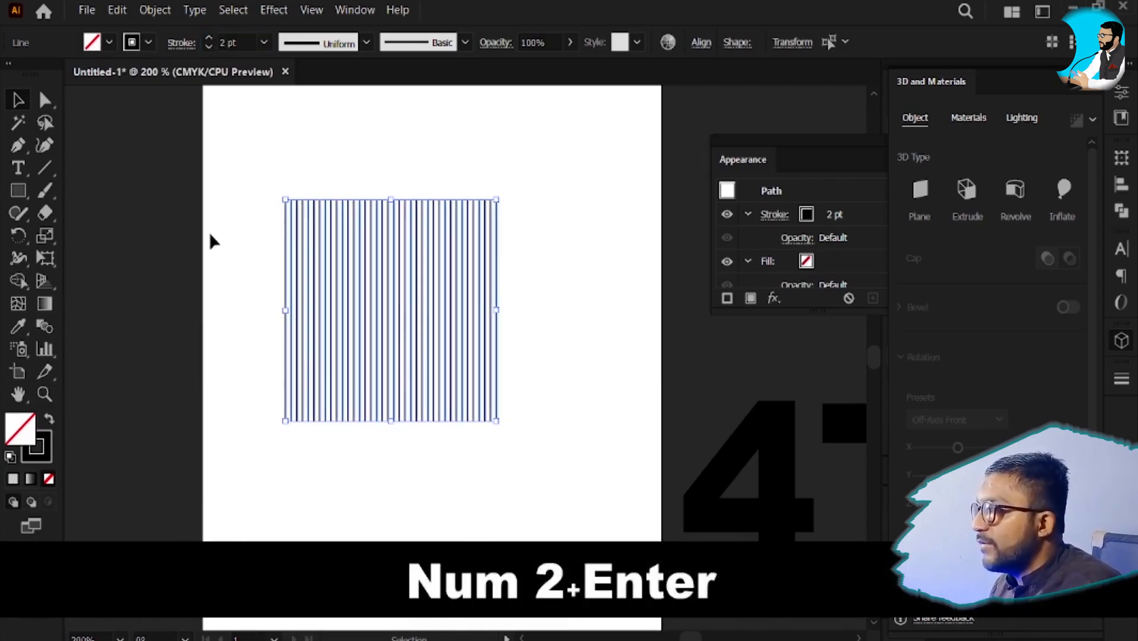
# - Start Envelope Distort Make with Warp on all the lines, choose the Arc Lower style, and set the bend to 0%
pyautogui.moveTo(235, 130); pyautogui.dragTo(515, 543)
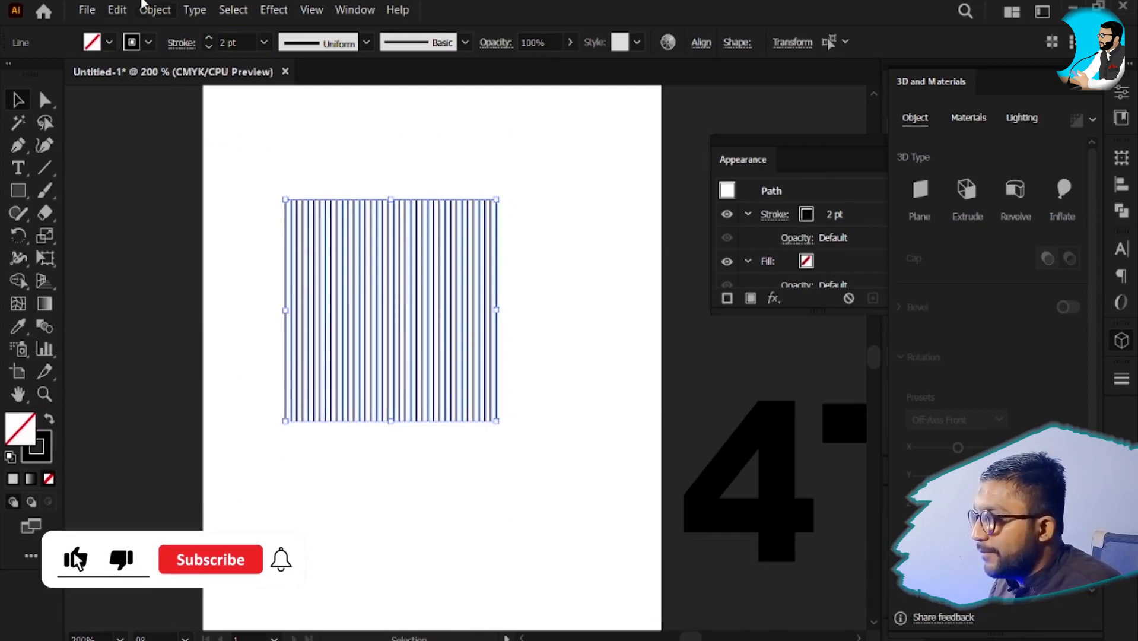
pyautogui.click(153, 10)
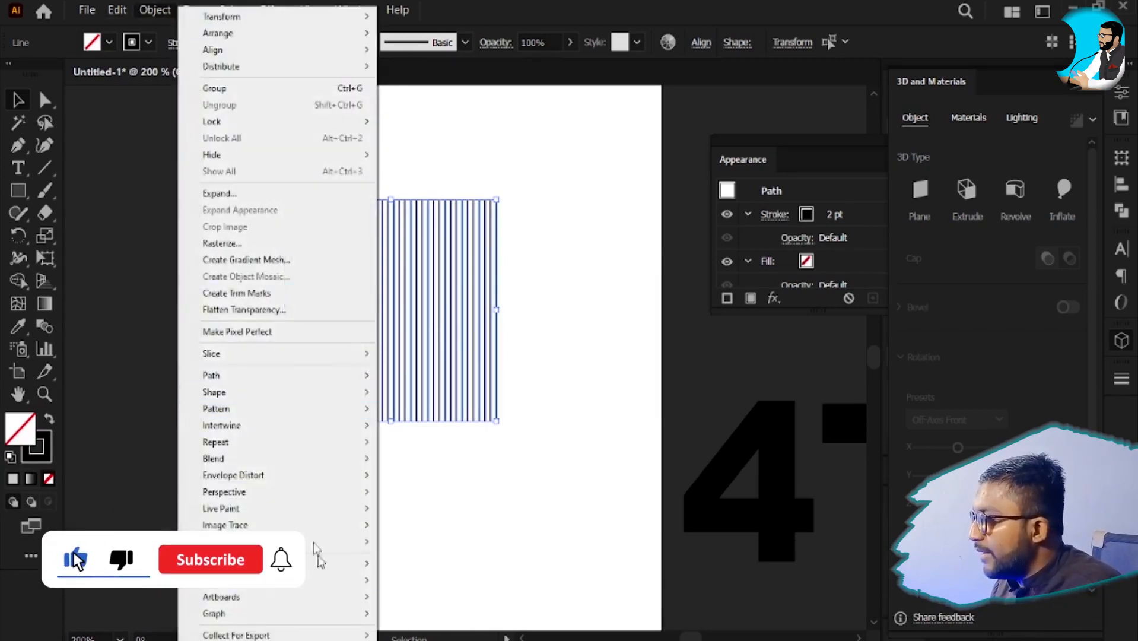
pyautogui.moveTo(331, 481)
pyautogui.click(444, 475)
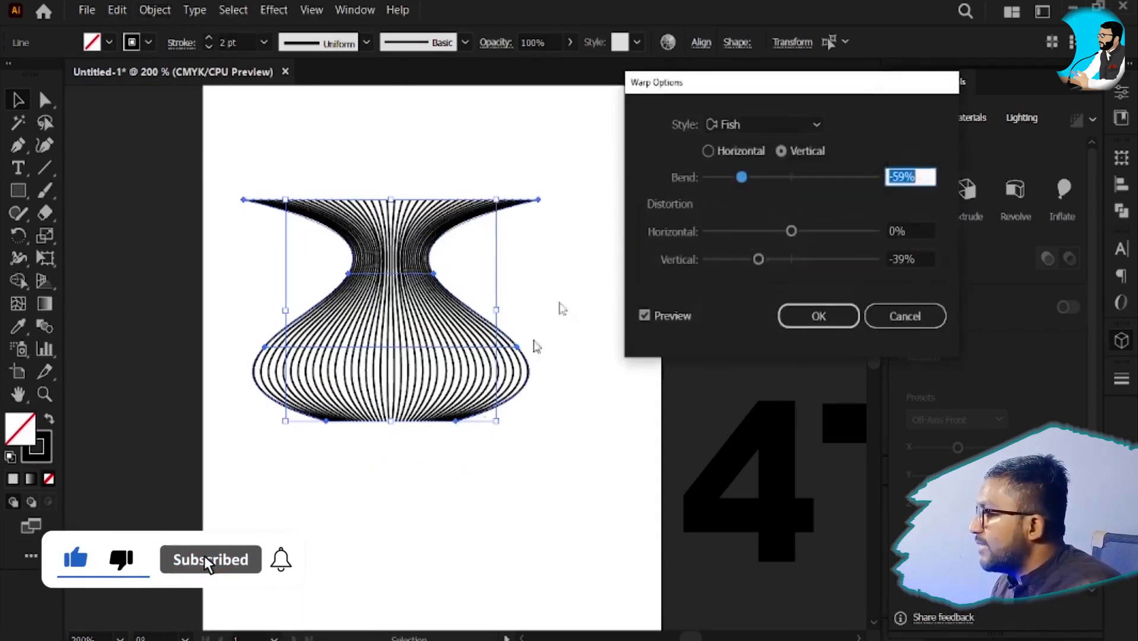
pyautogui.click(759, 121)
pyautogui.click(771, 164)
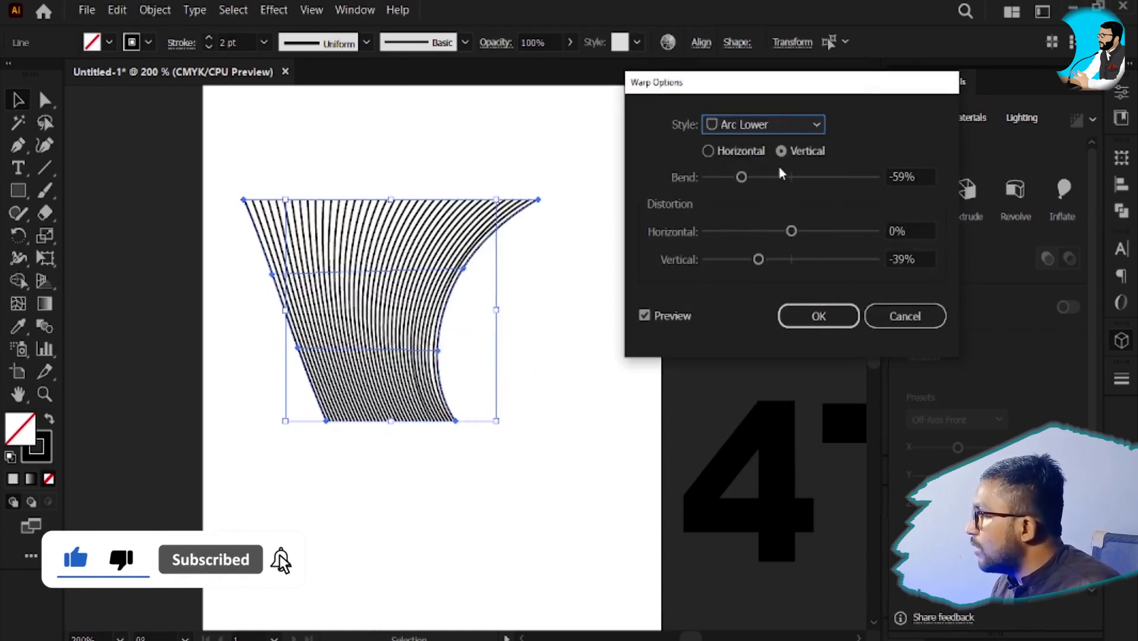
pyautogui.click(926, 176)
pyautogui.write('0')
pyautogui.press('Tab')
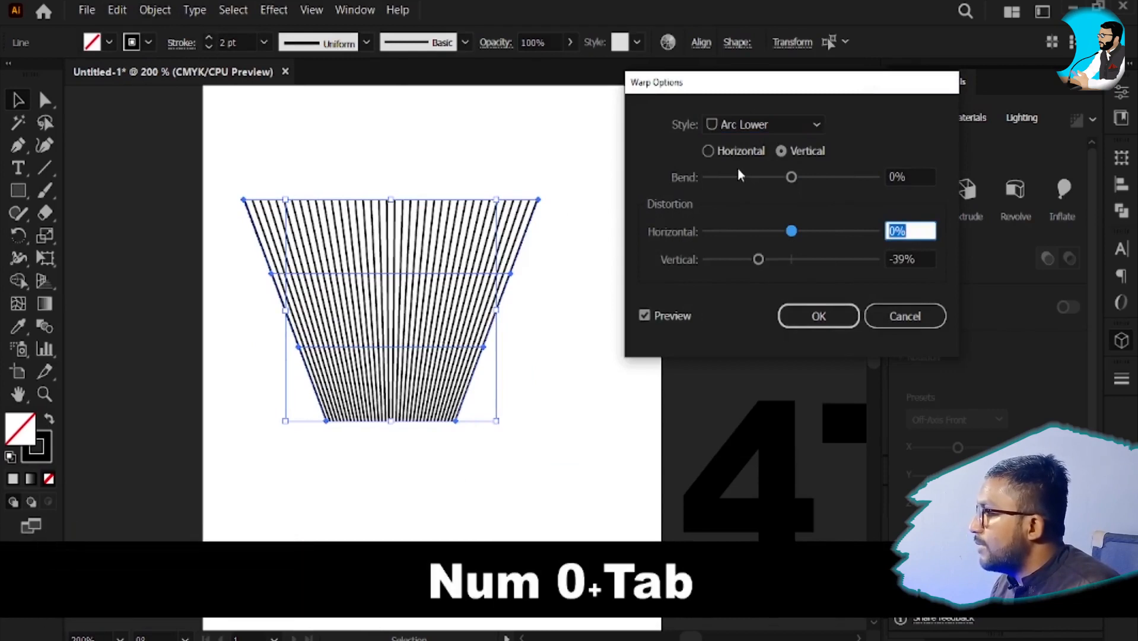
# - Make the lines' warp horizontal, try the Arc Upper style, and switch the style to Arch
pyautogui.click(747, 152)
pyautogui.click(765, 124)
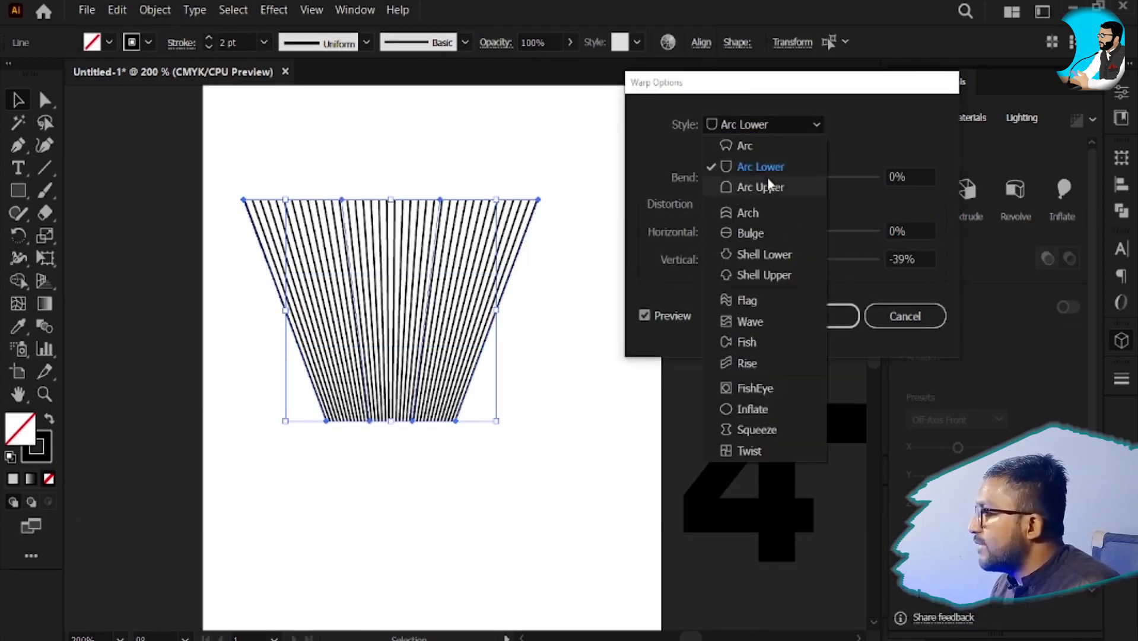
pyautogui.click(768, 189)
pyautogui.click(776, 123)
pyautogui.click(783, 215)
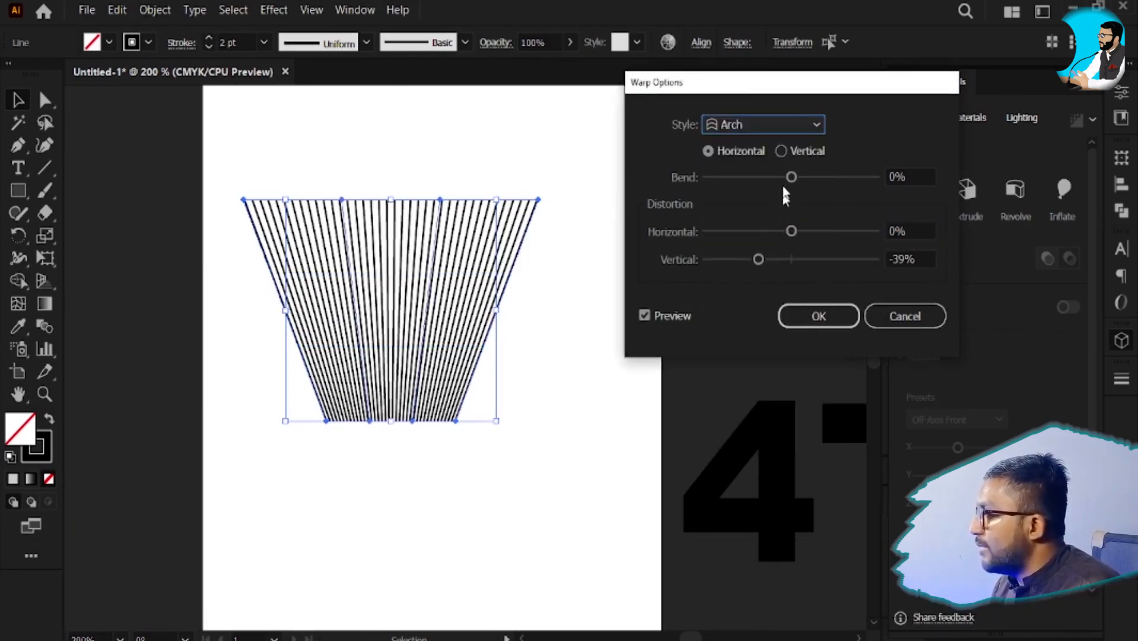
# - Try a horizontal distortion of -14% on the Arch warp, and reset the vertical and horizontal distortions to 0%
pyautogui.moveTo(795, 231); pyautogui.dragTo(781, 232)
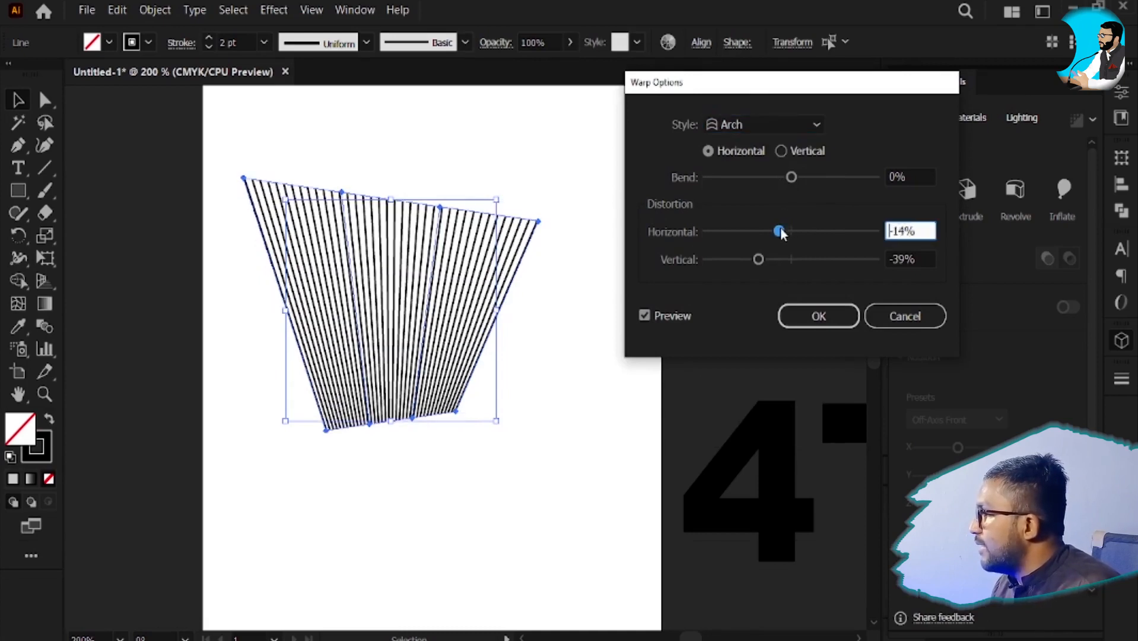
pyautogui.hotkey('ctrl', 'z')
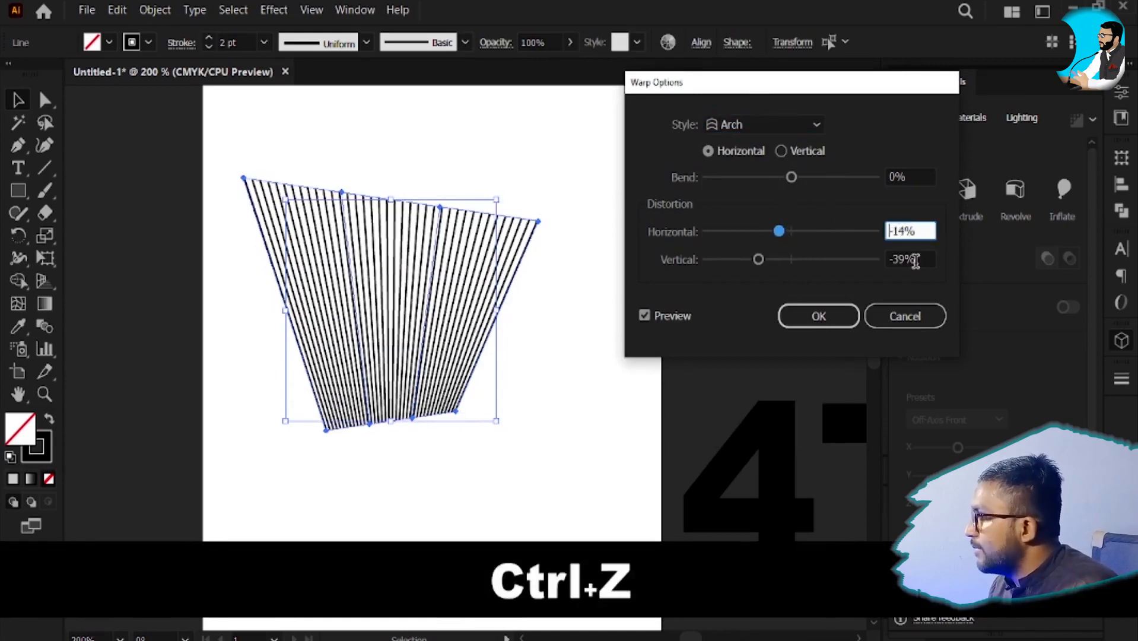
pyautogui.doubleClick(914, 261)
pyautogui.write('0')
pyautogui.press('Tab')
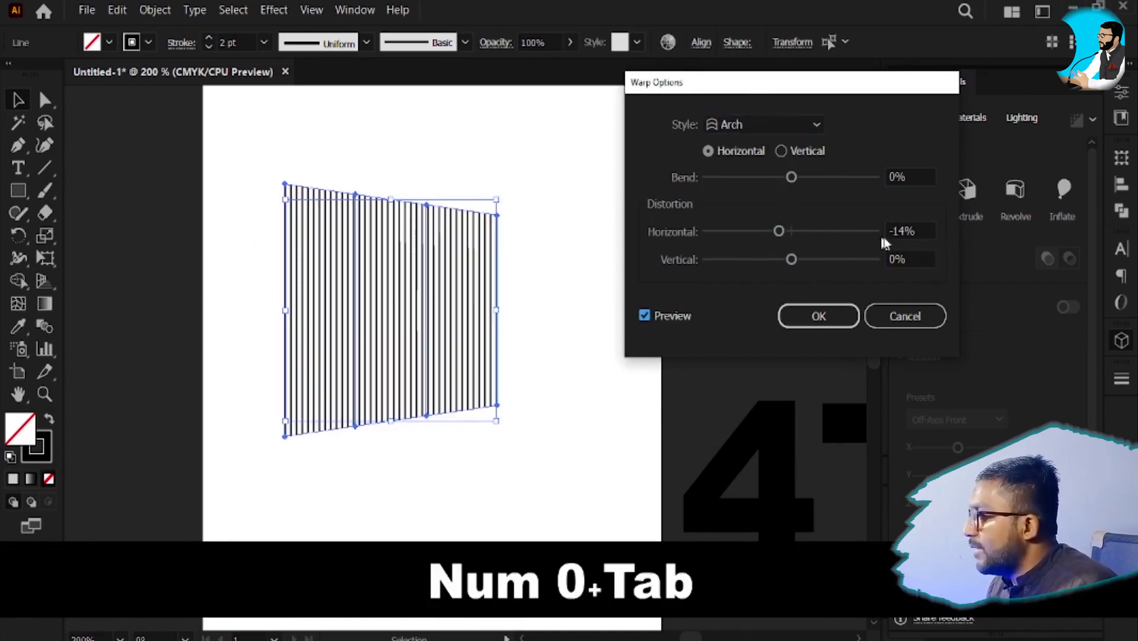
pyautogui.moveTo(923, 230); pyautogui.dragTo(872, 231)
pyautogui.write('0')
pyautogui.press('Tab')
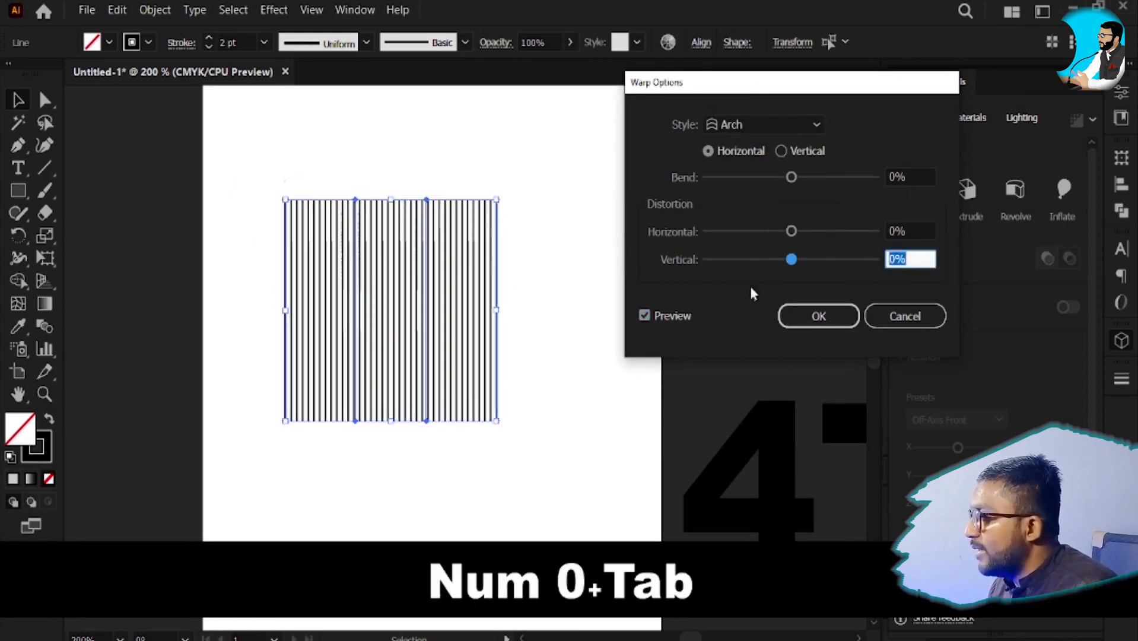
# - Set the warp's bend to -94%, compare the vertical and horizontal orientations, keep horizontal, and change the style to Arc
pyautogui.moveTo(791, 177); pyautogui.dragTo(712, 183)
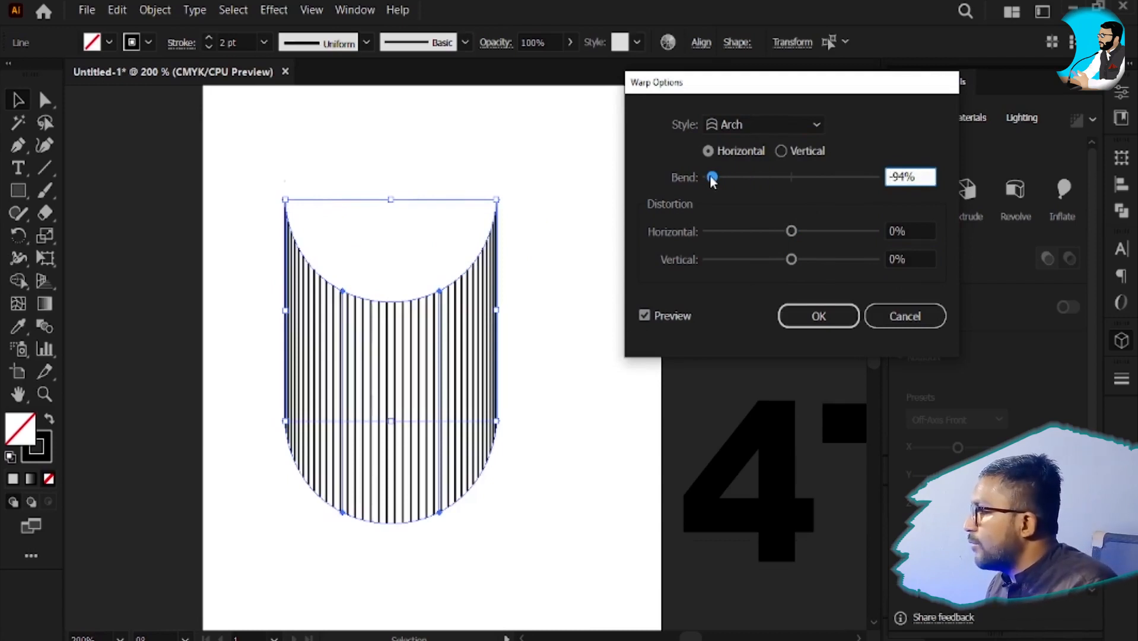
pyautogui.click(786, 146)
pyautogui.click(736, 153)
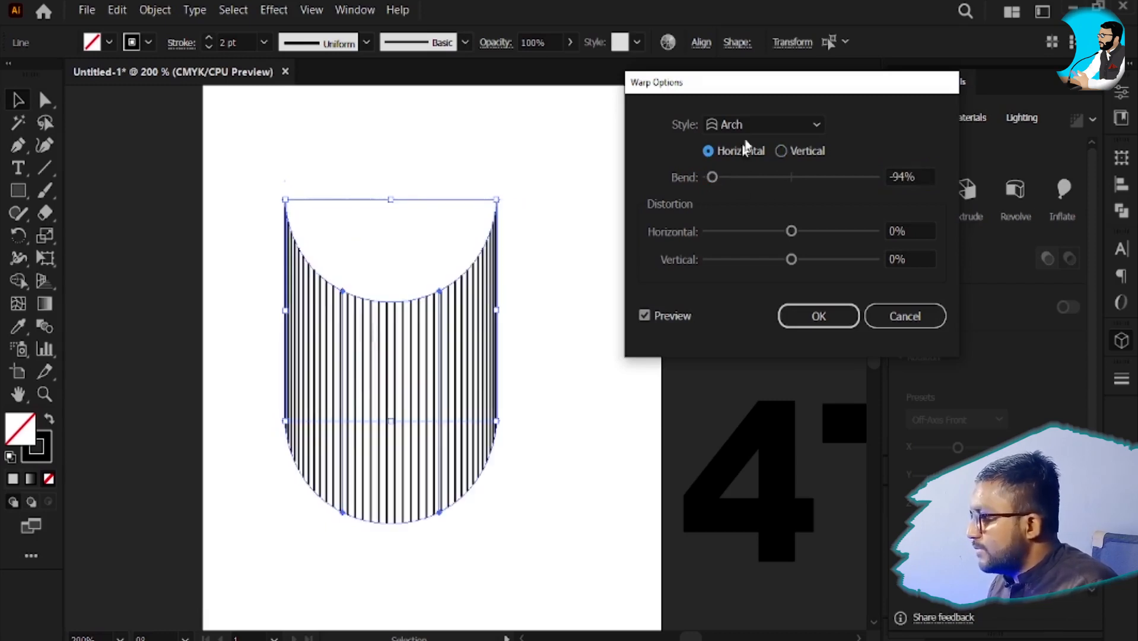
pyautogui.click(763, 126)
pyautogui.click(797, 145)
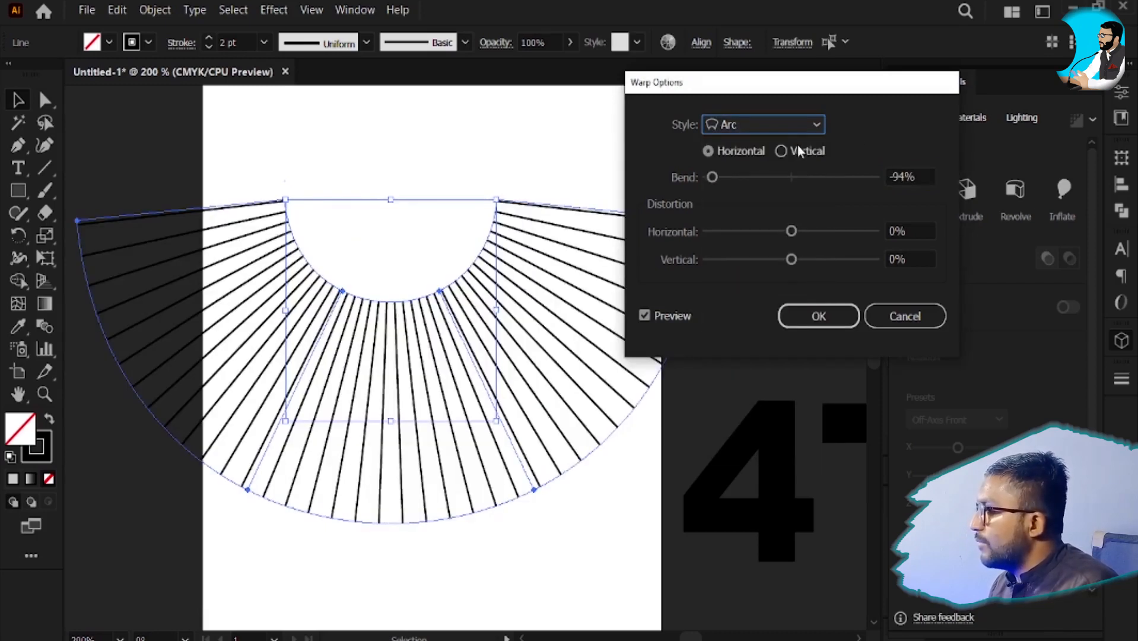
# - Try the Arc Upper, Shell Upper, Flag and Wave warp styles on the lines
pyautogui.click(759, 122)
pyautogui.click(768, 186)
pyautogui.click(769, 124)
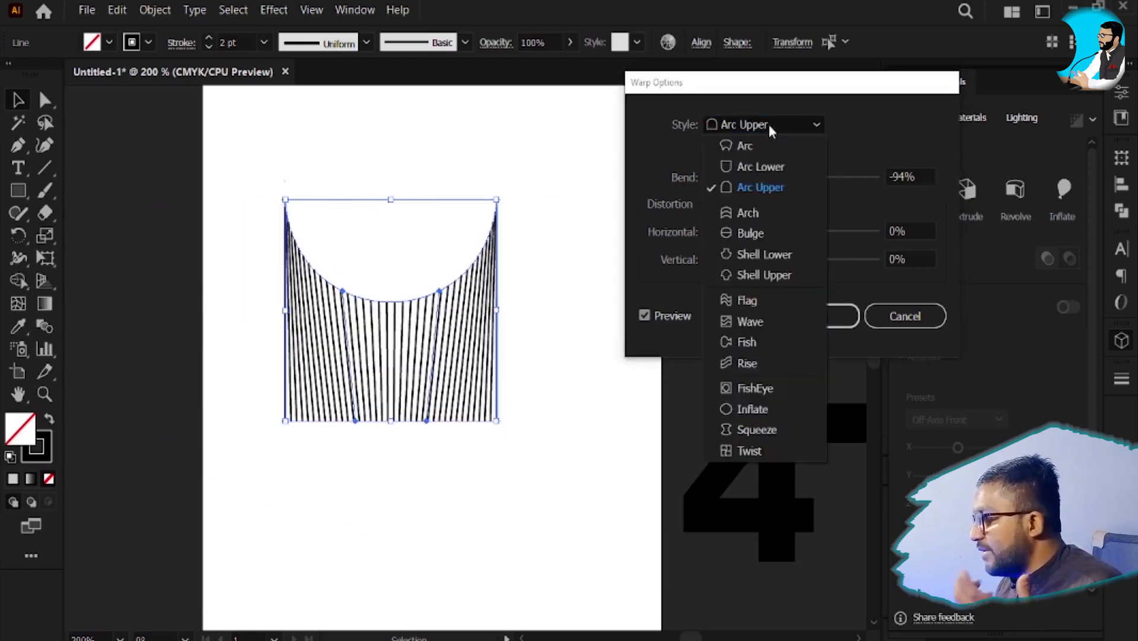
pyautogui.click(773, 271)
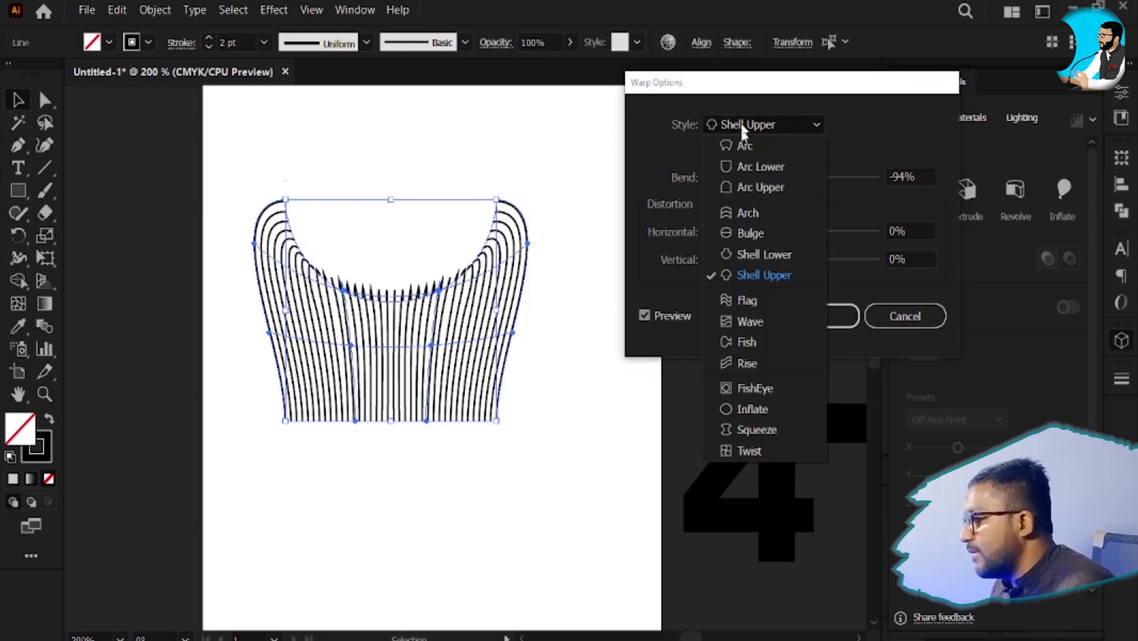
pyautogui.click(755, 298)
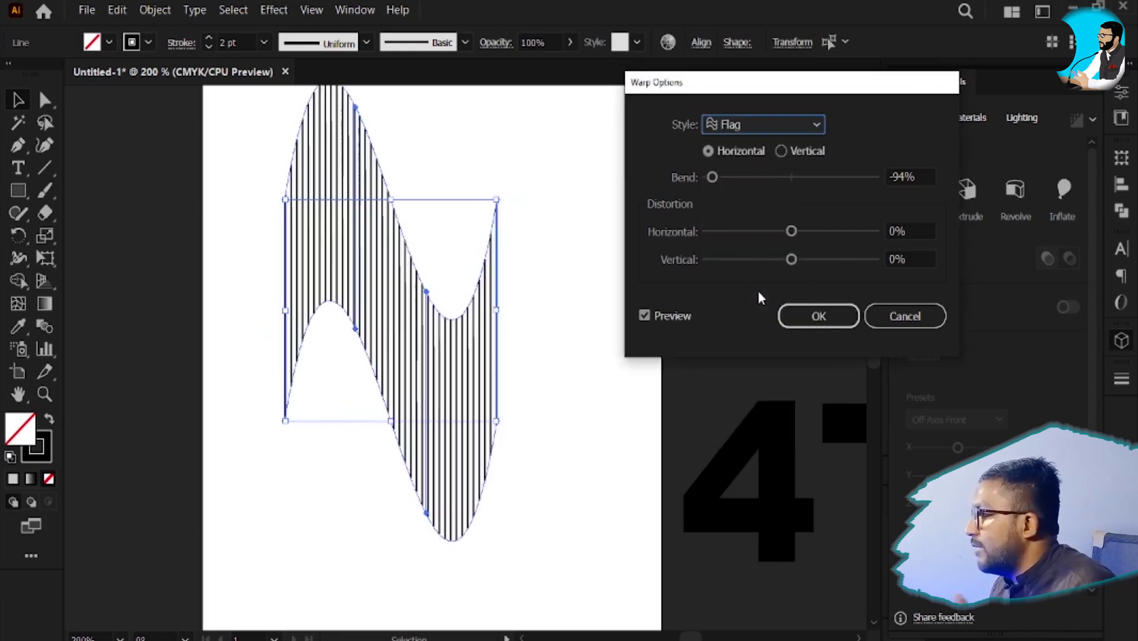
pyautogui.click(776, 127)
pyautogui.click(775, 321)
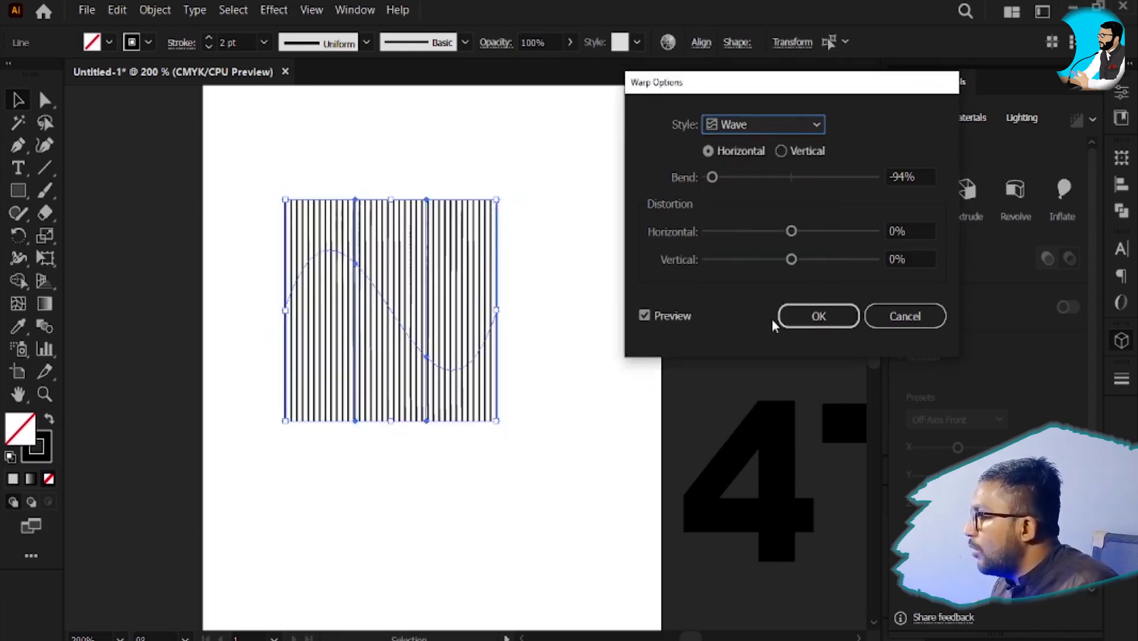
# - Set the lines' warp to the Fish style with vertical orientation and apply it
pyautogui.click(764, 126)
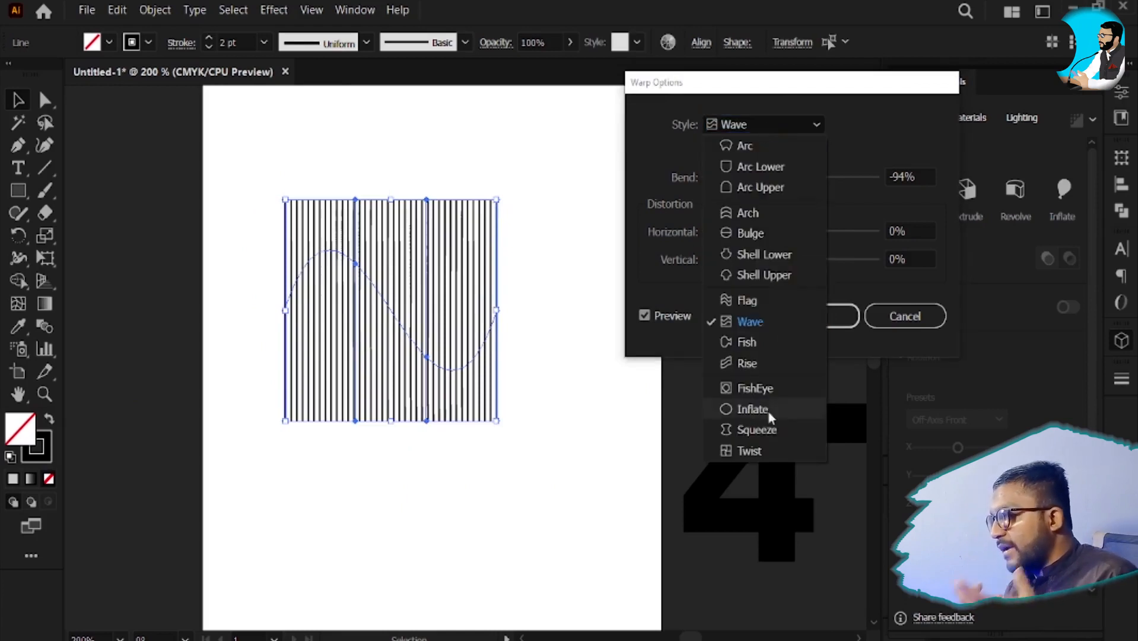
pyautogui.click(761, 343)
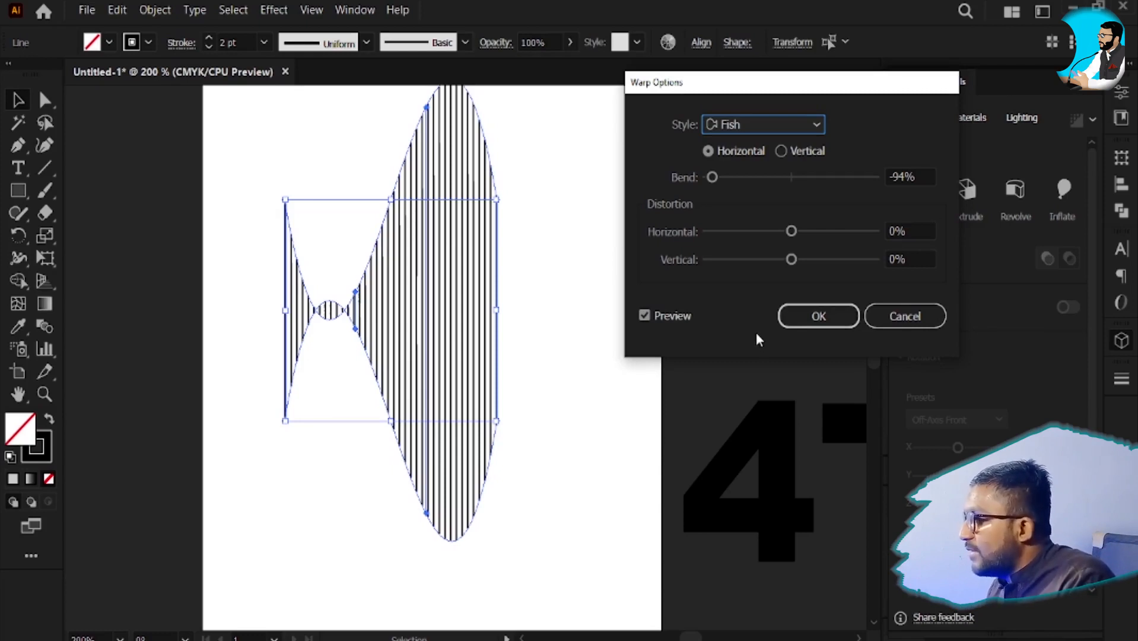
pyautogui.click(794, 149)
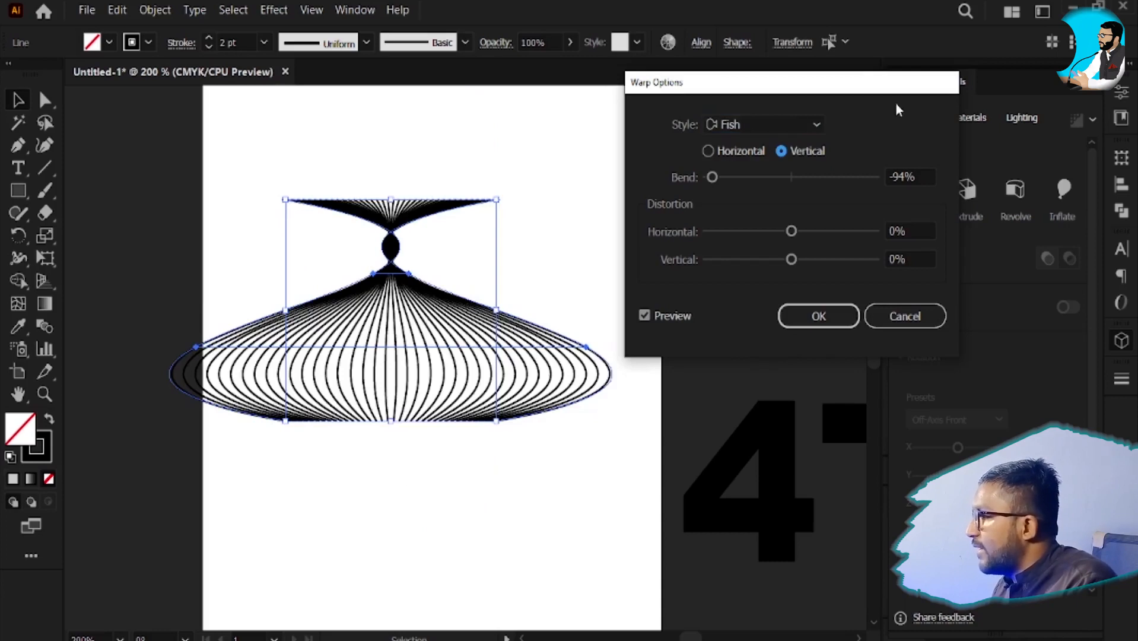
pyautogui.click(766, 121)
pyautogui.click(855, 108)
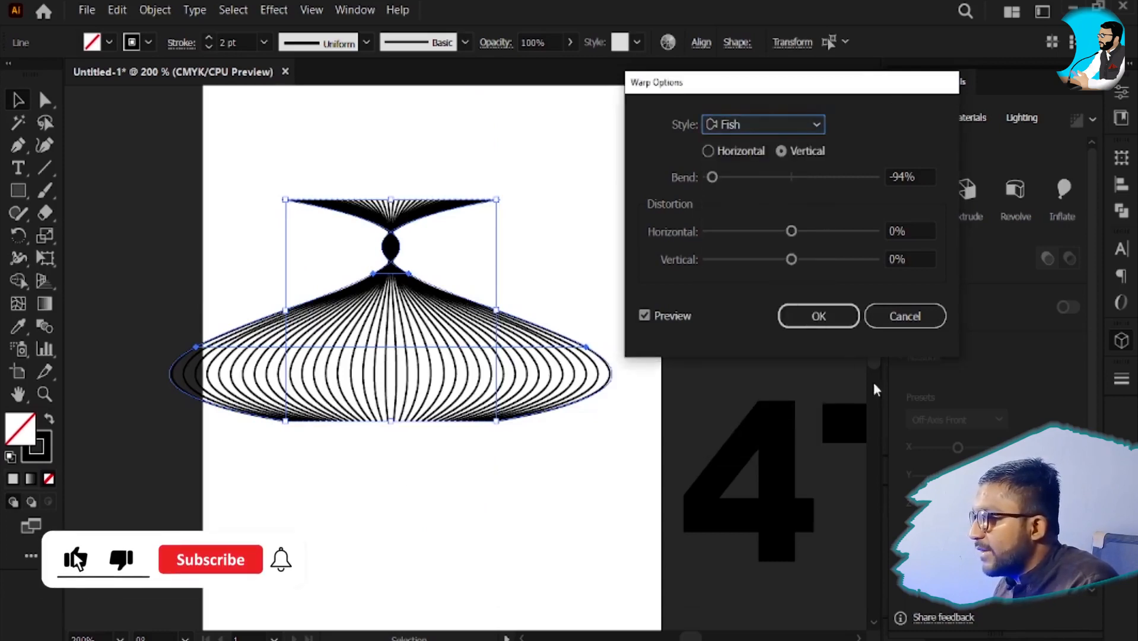
pyautogui.click(817, 315)
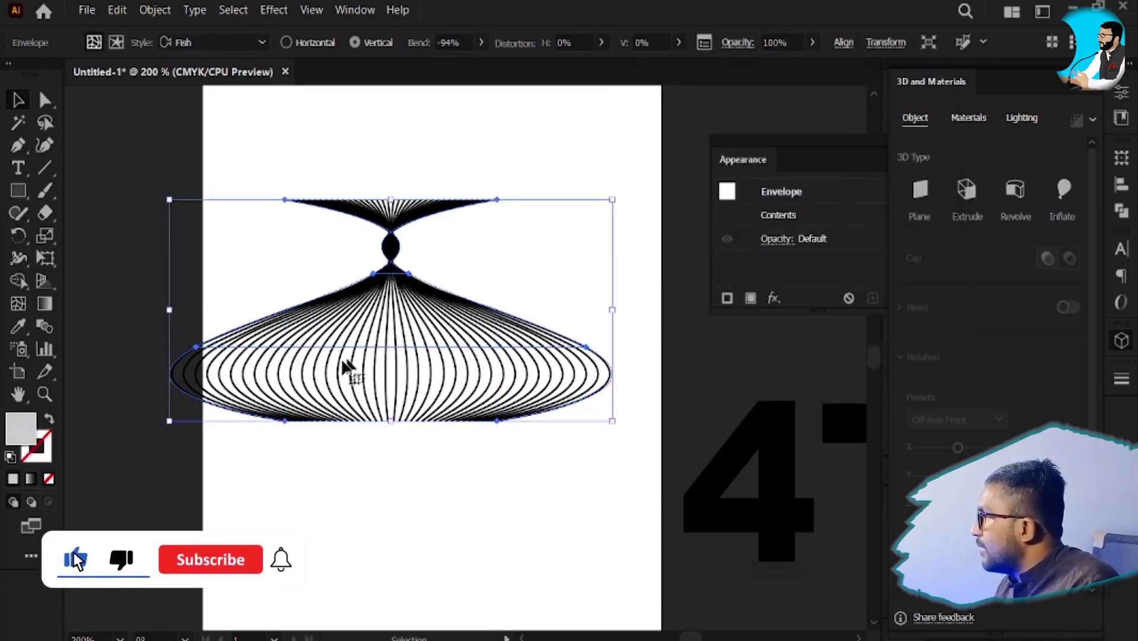
# - Move the warped lines off the artboard and narrow them horizontally to about half their width
pyautogui.moveTo(347, 368); pyautogui.dragTo(384, 373)
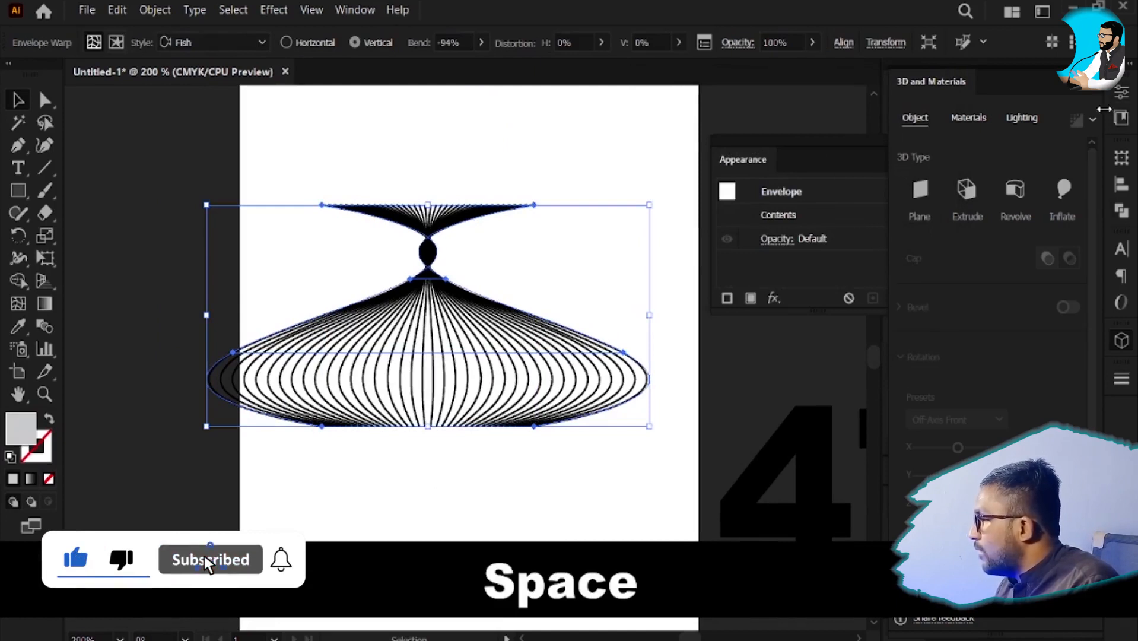
pyautogui.click(1093, 81)
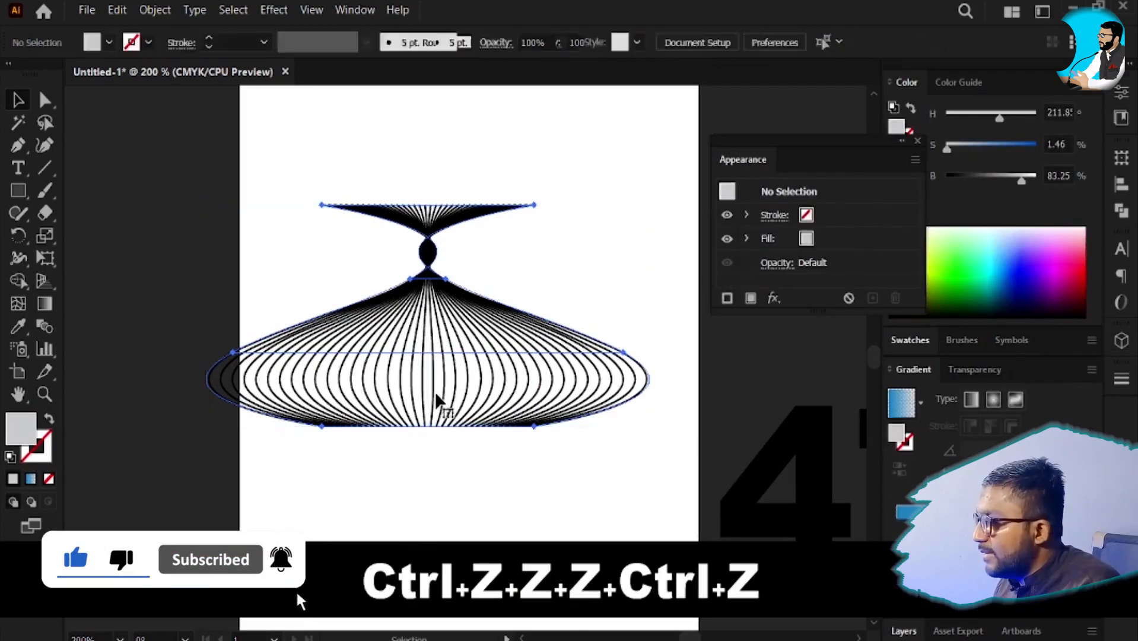
pyautogui.click(399, 386)
pyautogui.scroll(-2, 396, 383)
pyautogui.moveTo(396, 385); pyautogui.dragTo(348, 297)
pyautogui.press('v')
pyautogui.scroll(2, 344, 291)
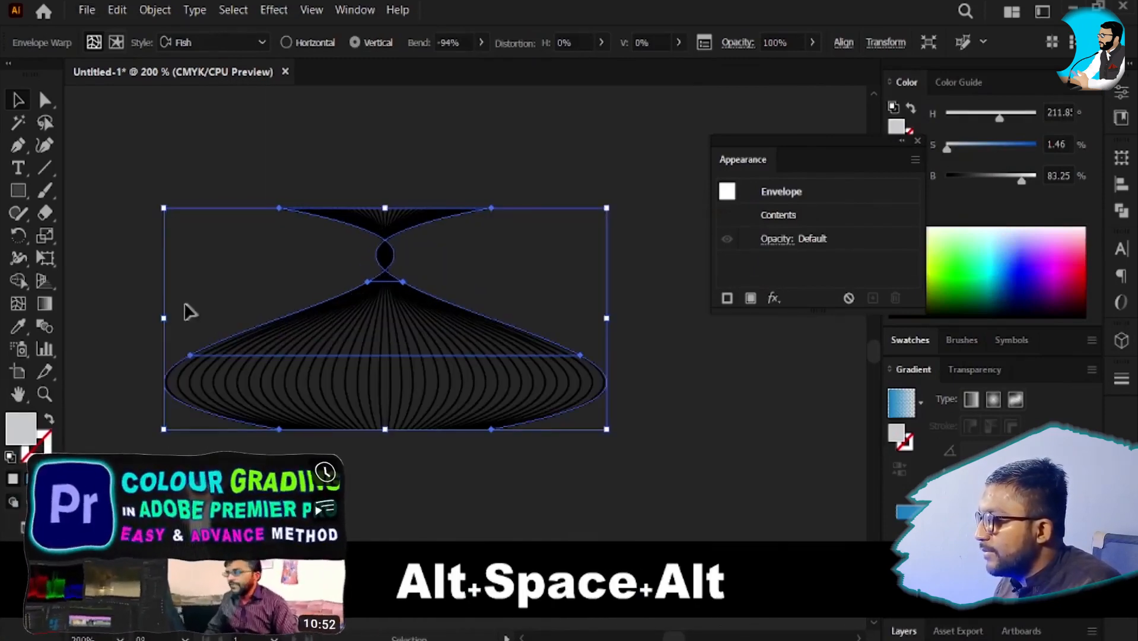
pyautogui.moveTo(168, 318); pyautogui.dragTo(381, 318)
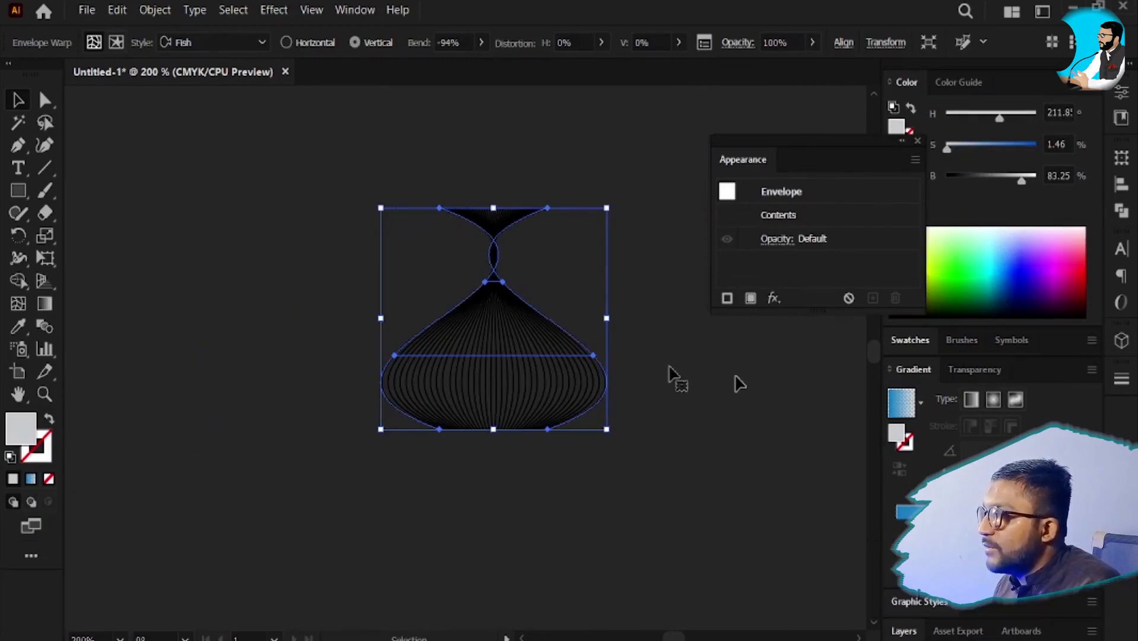
# - Check the narrowed envelope in outline view, select it there, and return to the preview
pyautogui.click(116, 10)
pyautogui.moveTo(155, 10)
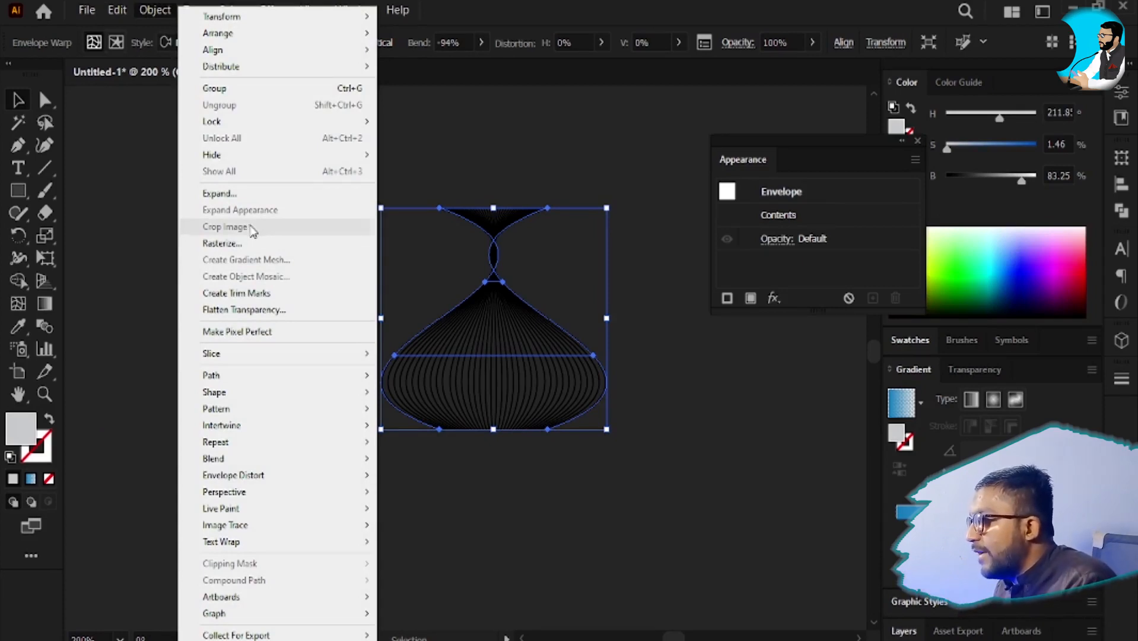
pyautogui.click(588, 499)
pyautogui.hotkey('ctrl', 'y')
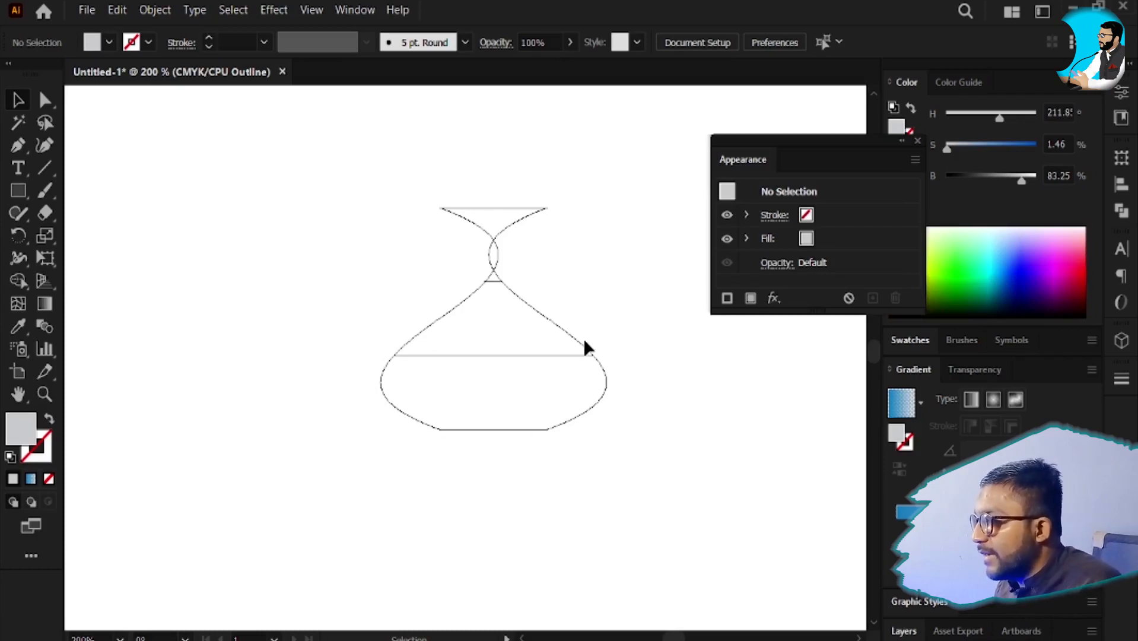
pyautogui.moveTo(363, 305); pyautogui.dragTo(609, 509)
pyautogui.hotkey('ctrl', 'y')
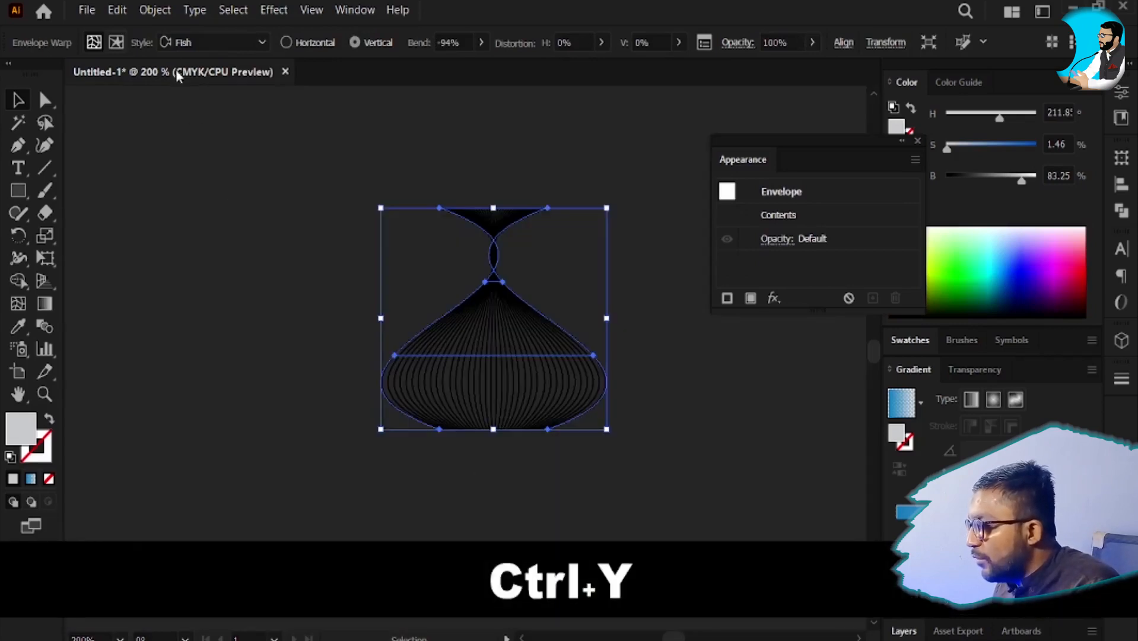
# - Expand the warped envelope with Object and Fill included
pyautogui.scroll(2, 484, 309)
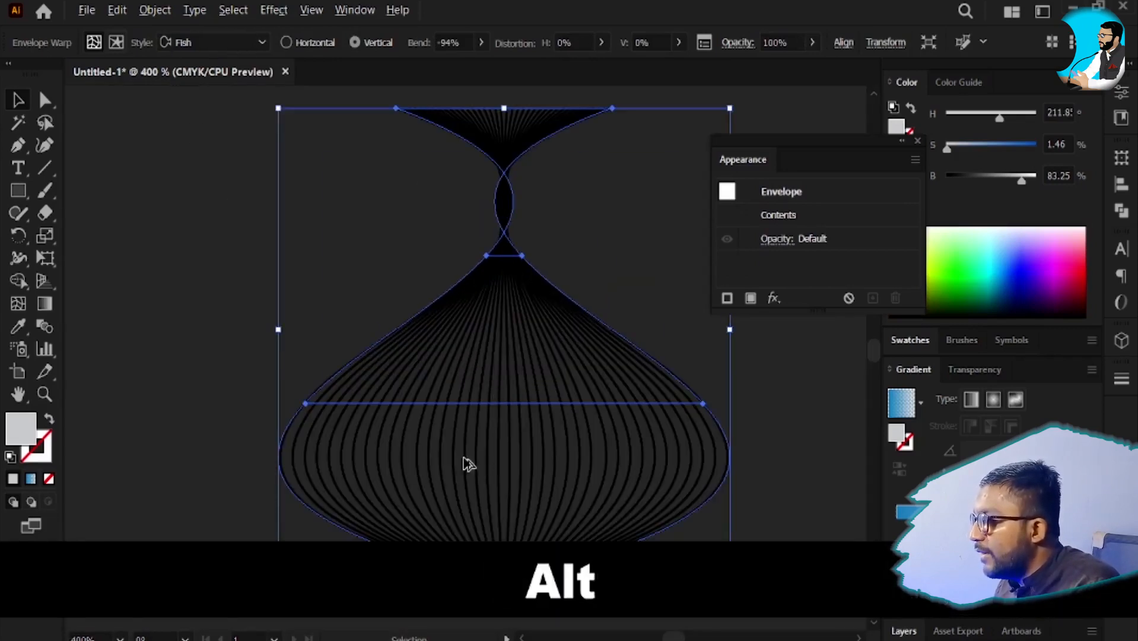
pyautogui.moveTo(439, 445); pyautogui.dragTo(367, 370)
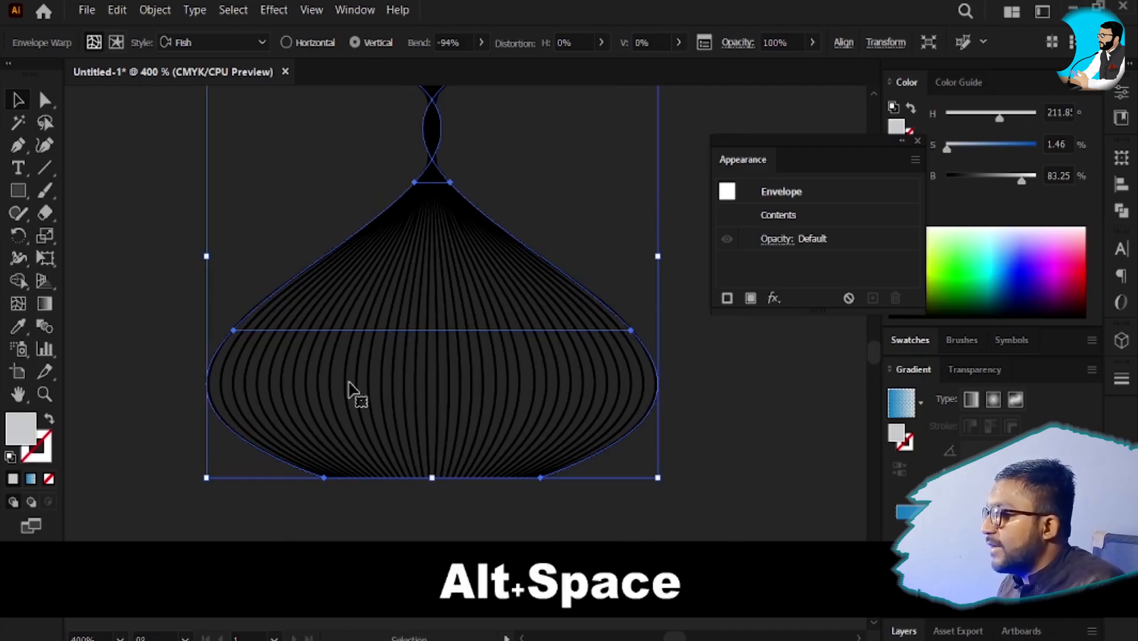
pyautogui.scroll(-1, 429, 332)
pyautogui.moveTo(427, 326); pyautogui.dragTo(460, 401)
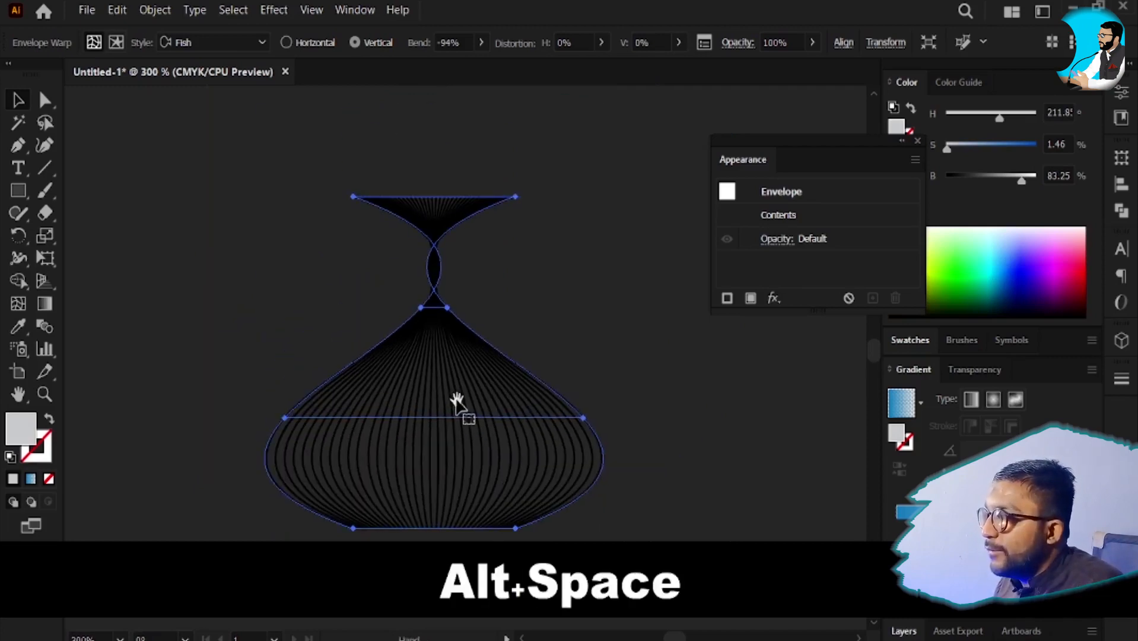
pyautogui.click(165, 9)
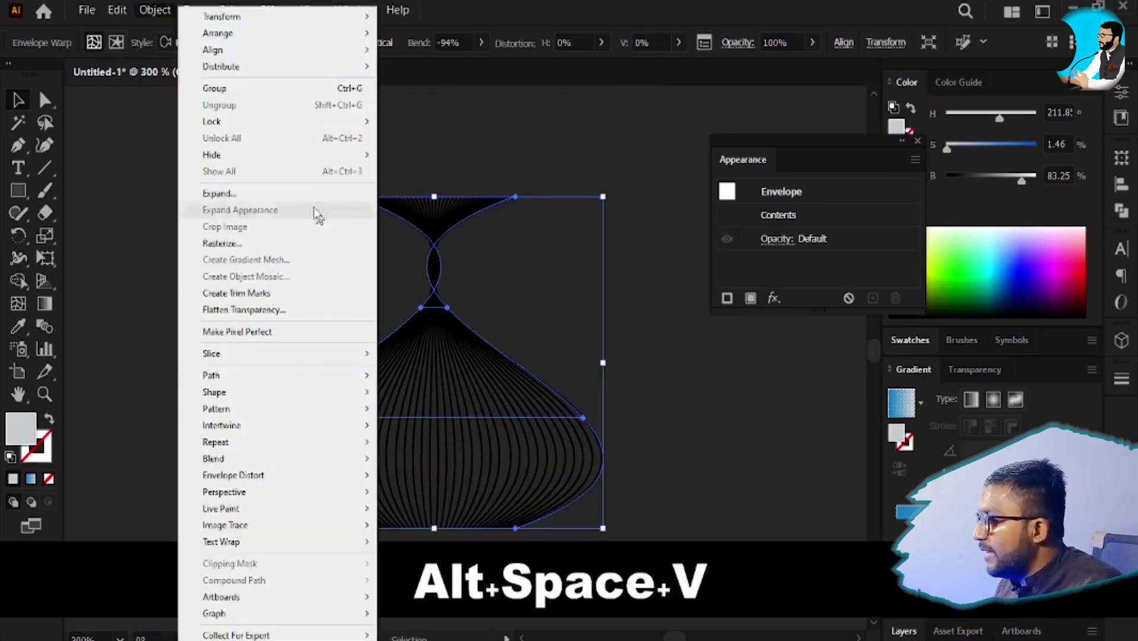
pyautogui.click(312, 193)
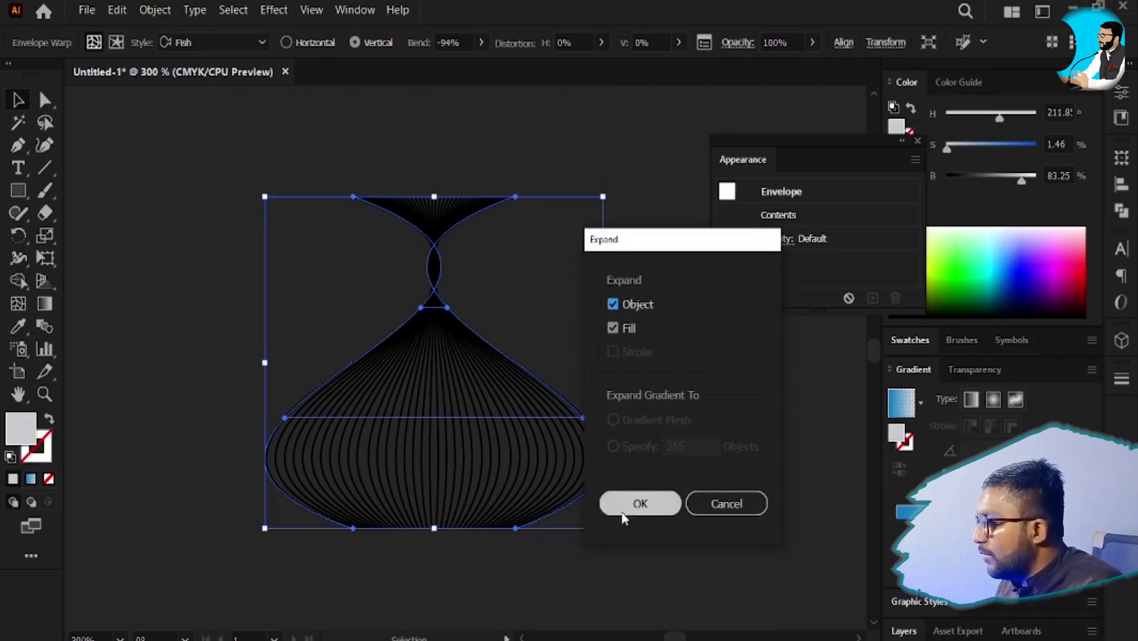
pyautogui.click(655, 503)
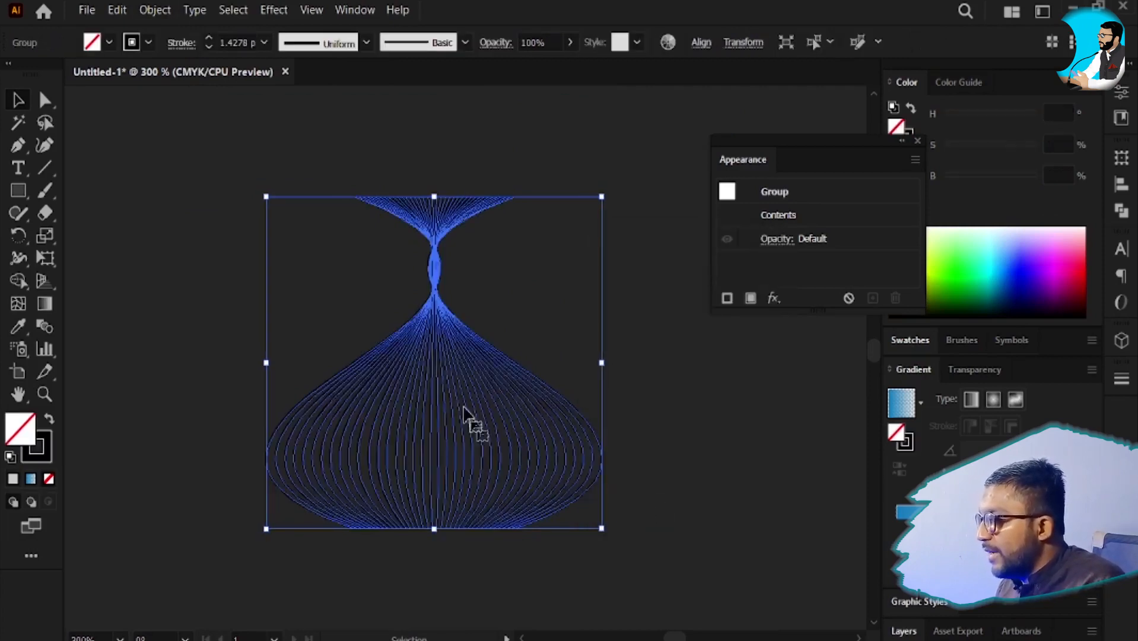
# - Examine the expanded lines' paths in outline view and return to the preview
pyautogui.press('v')
pyautogui.press('ctrl')
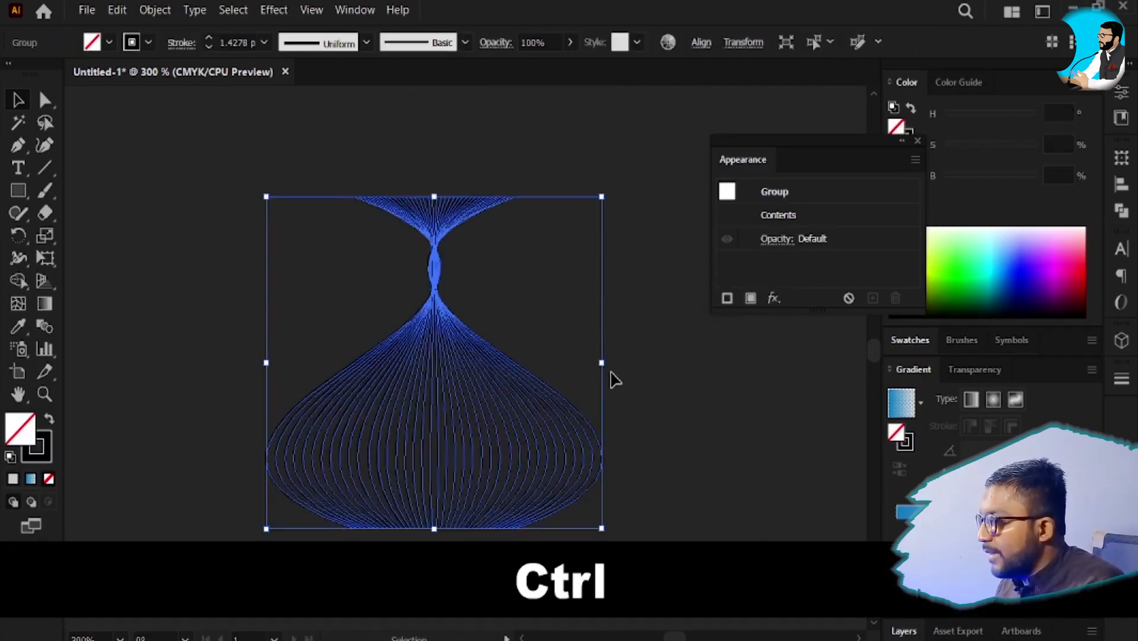
pyautogui.hotkey('ctrl', 'y')
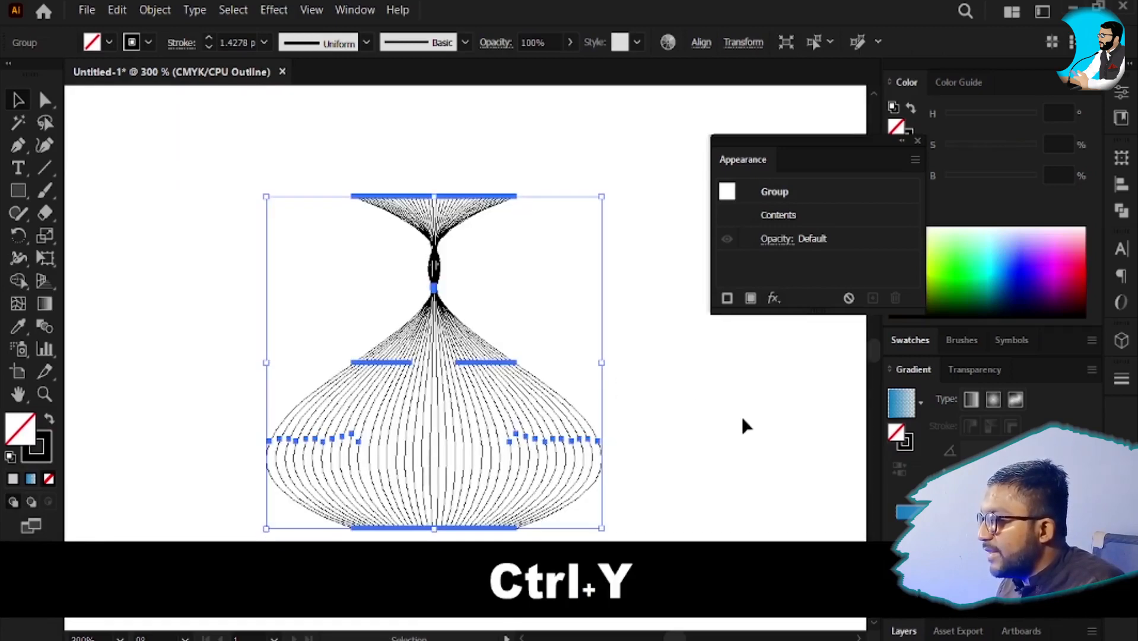
pyautogui.click(747, 426)
pyautogui.click(437, 381)
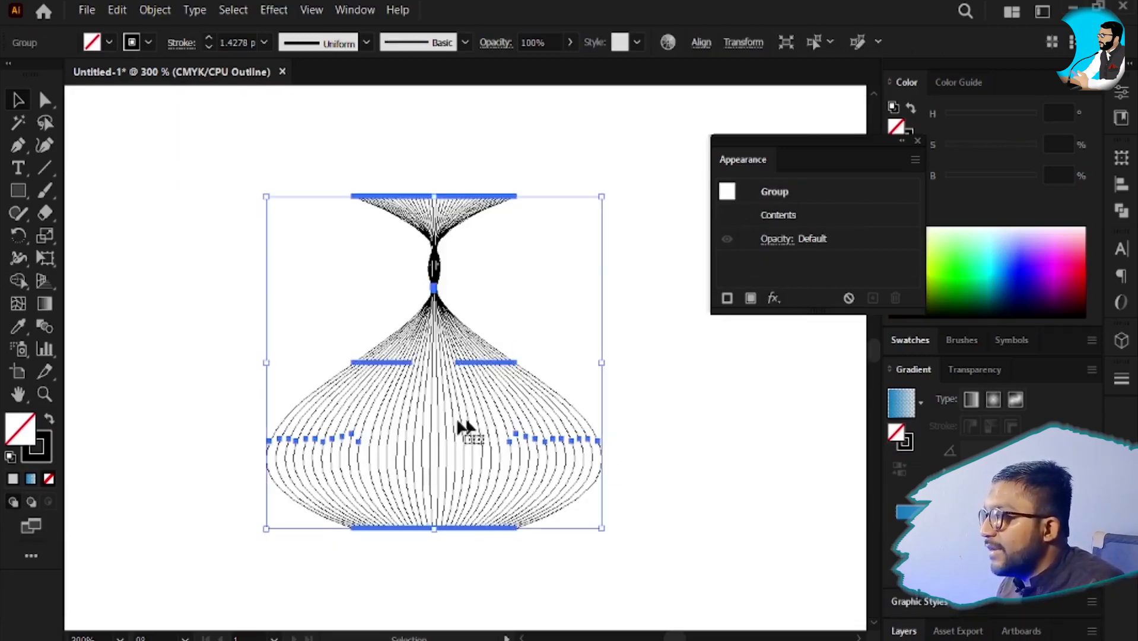
pyautogui.click(155, 10)
pyautogui.press('Escape')
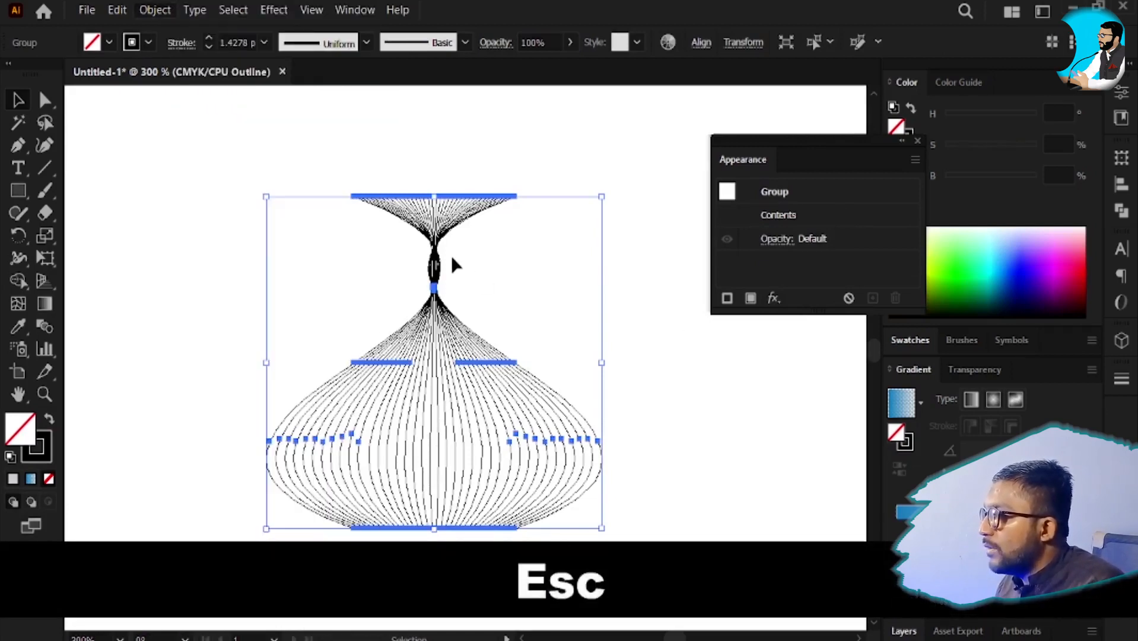
pyautogui.hotkey('ctrl', 'y')
# - Ungroup the expanded lines and select individual lines near the middle of the shape
pyautogui.rightClick(452, 368)
pyautogui.click(527, 228)
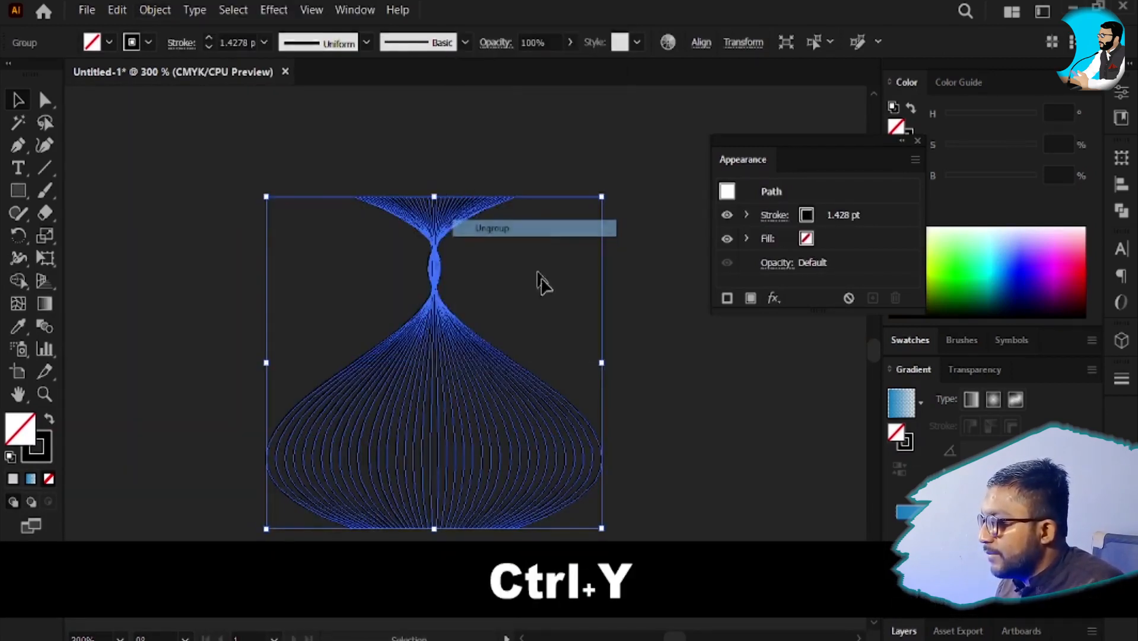
pyautogui.click(660, 388)
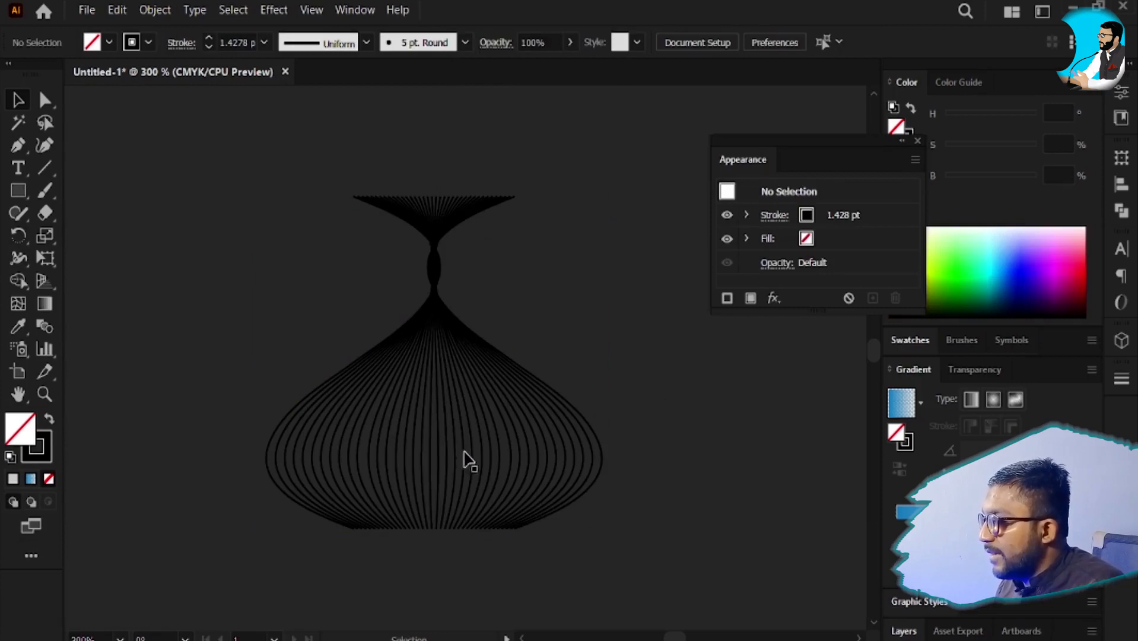
pyautogui.click(462, 461)
pyautogui.click(413, 460)
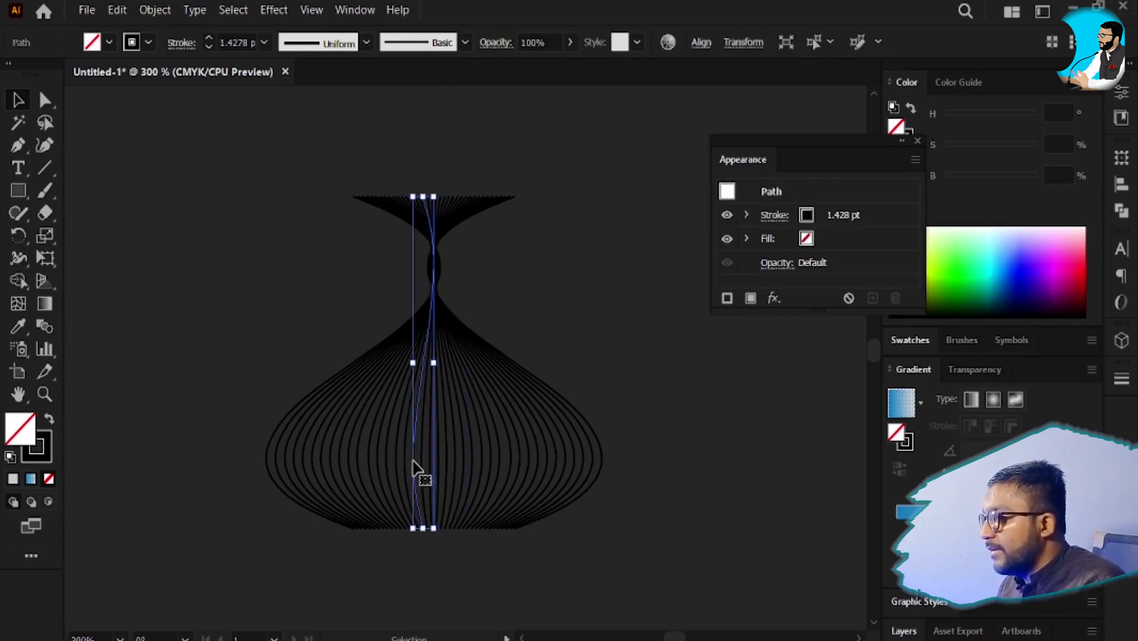
# - Select all the separate lines, compare outline view with preview, and group them
pyautogui.moveTo(172, 305); pyautogui.dragTo(611, 534)
pyautogui.hotkey('ctrl', 'y')
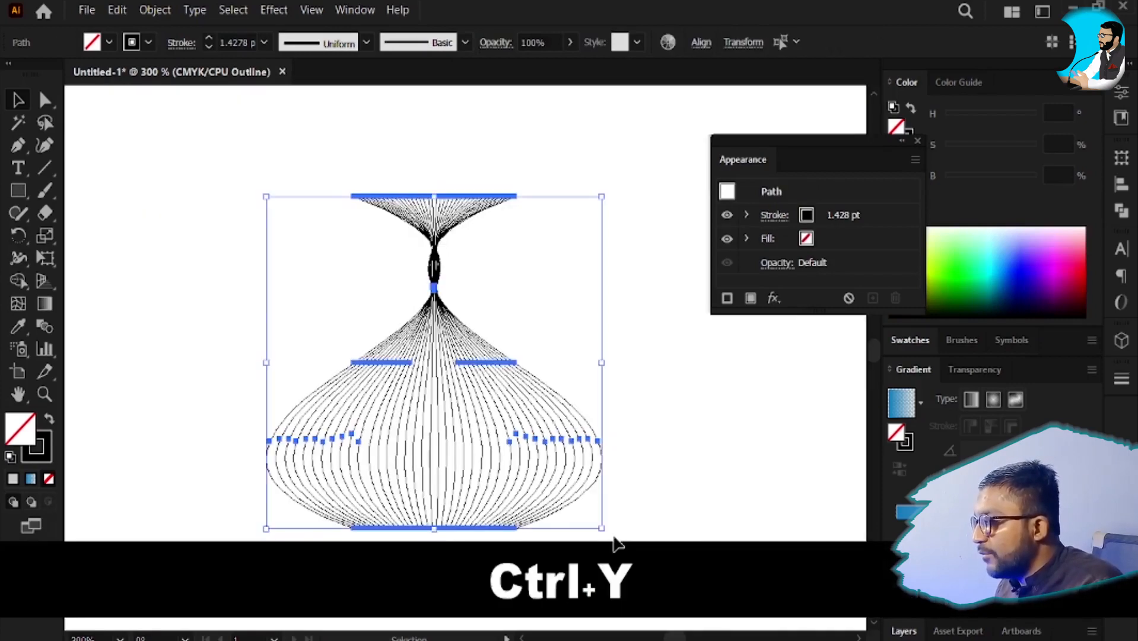
pyautogui.hotkey('ctrl', 'y')
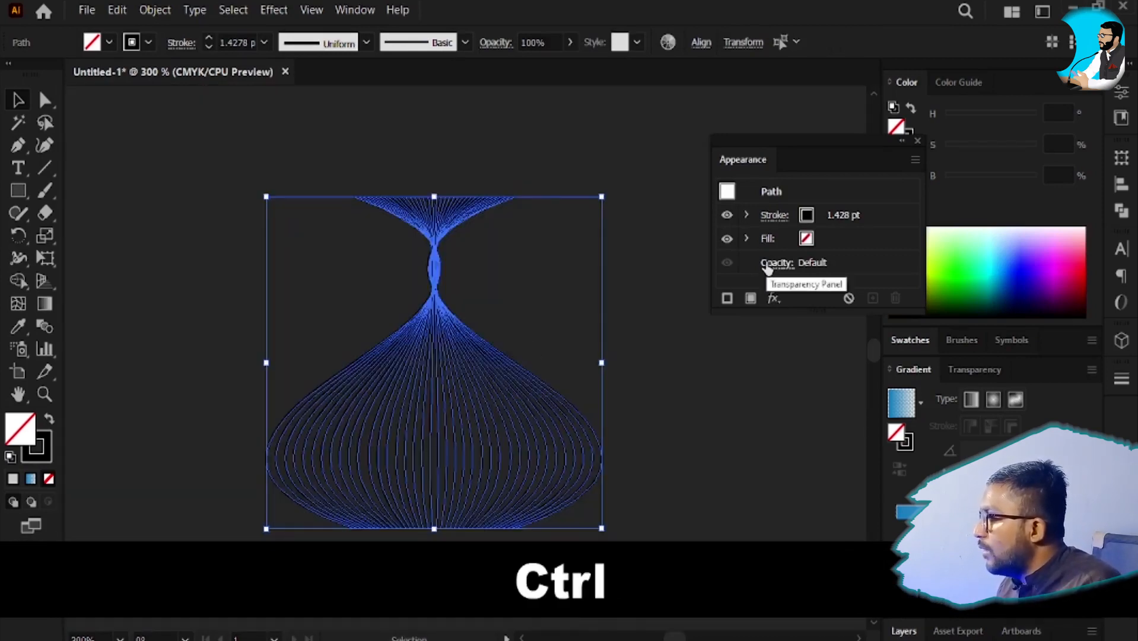
pyautogui.hotkey('ctrl', 'g')
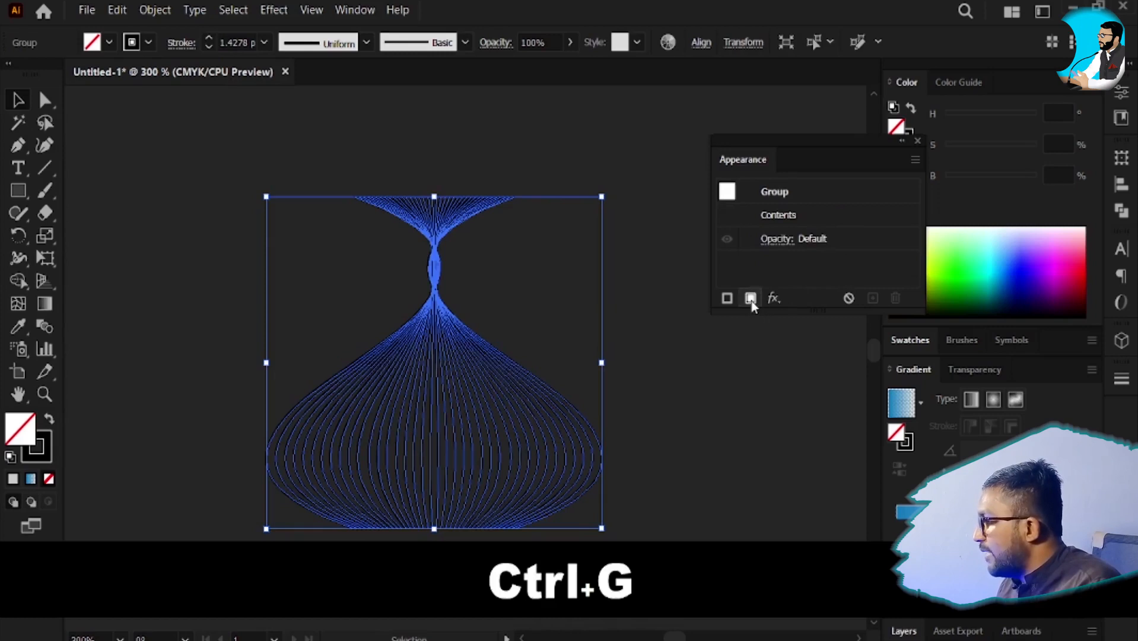
# - Apply a white-to-black linear gradient as the line group's fill, and swap its fill and stroke
pyautogui.click(919, 402)
pyautogui.click(810, 446)
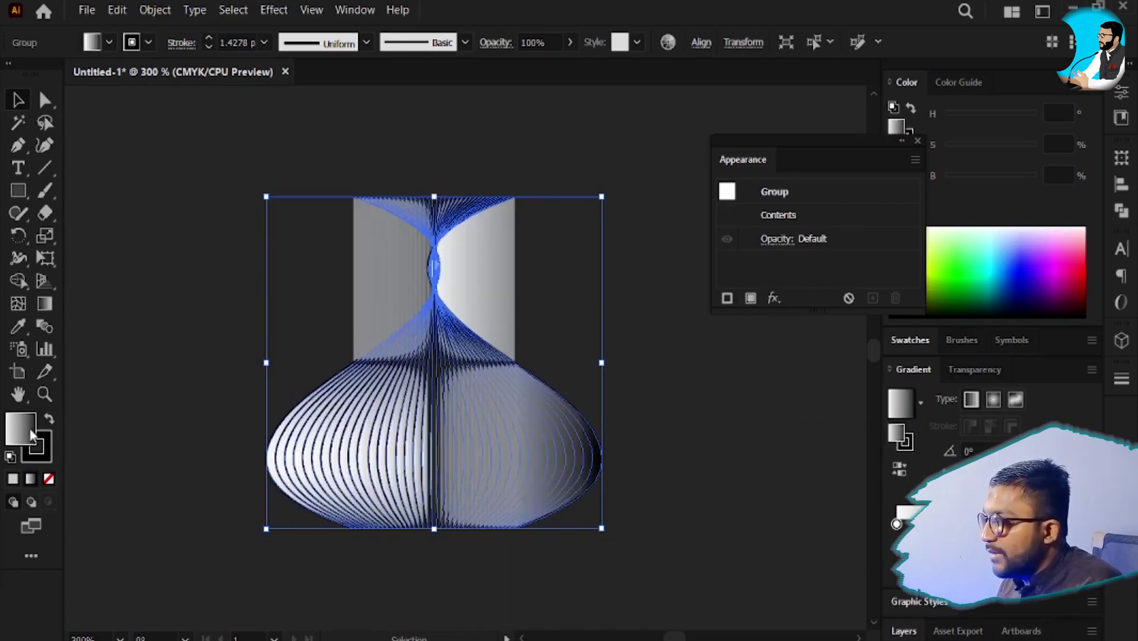
pyautogui.click(46, 460)
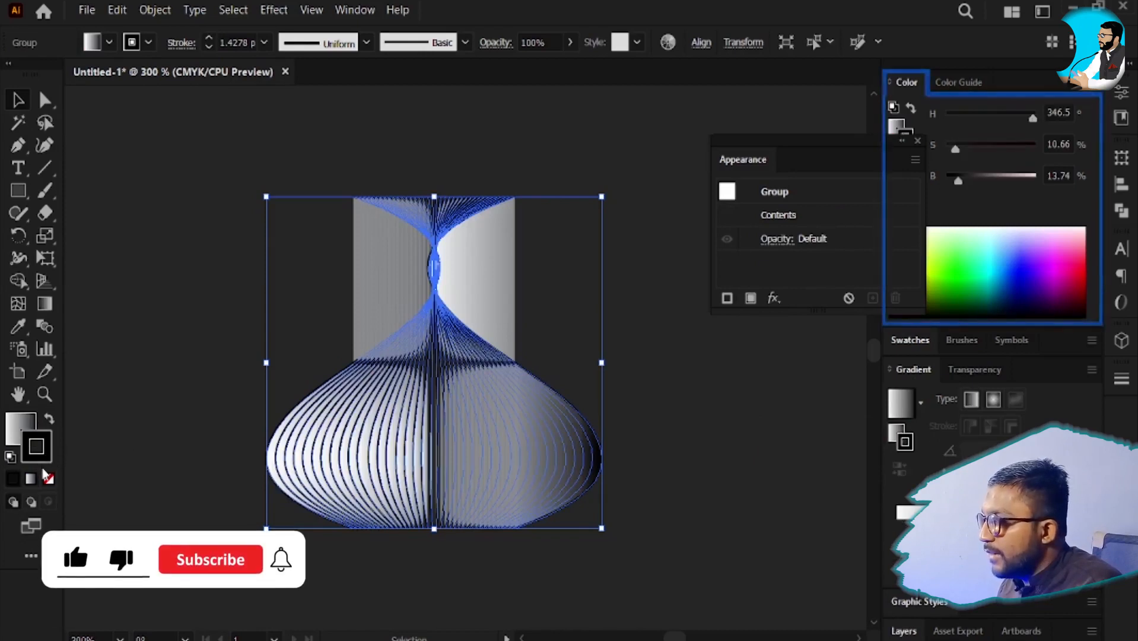
pyautogui.click(50, 418)
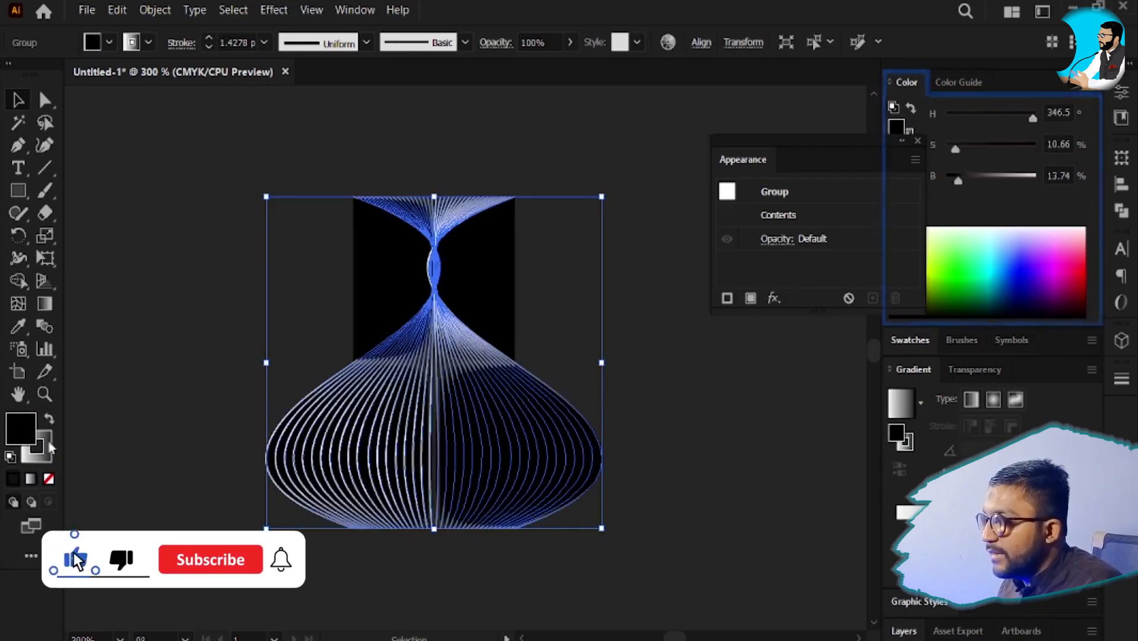
# - Remove the line group's fill and change its stroke gradient to radial
pyautogui.click(49, 478)
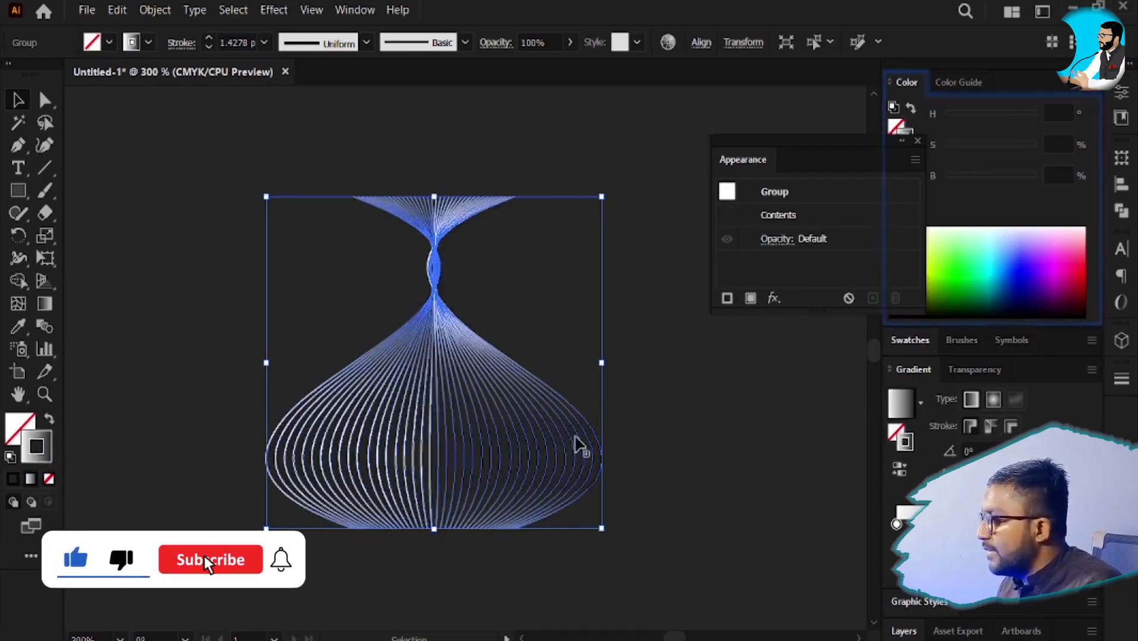
pyautogui.click(624, 477)
pyautogui.click(469, 450)
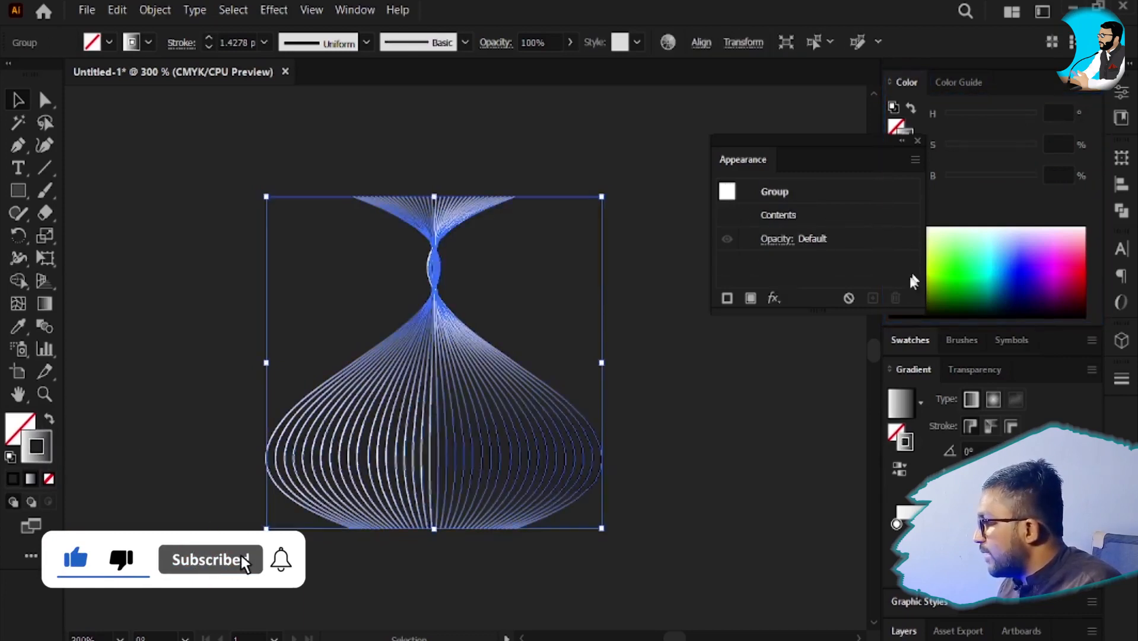
pyautogui.click(993, 398)
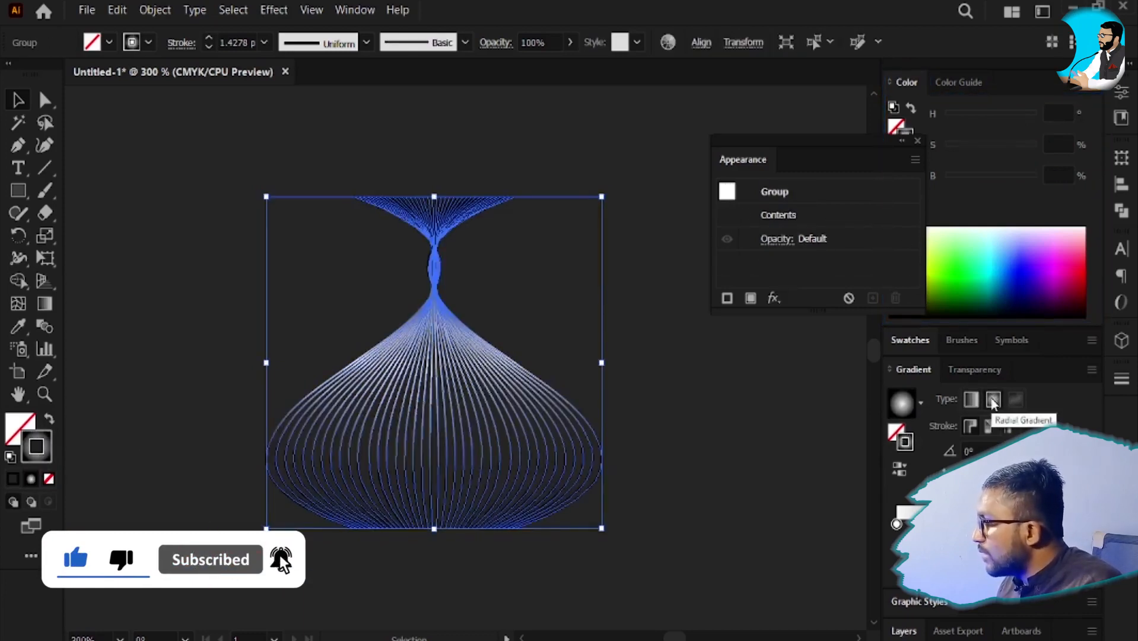
pyautogui.click(903, 408)
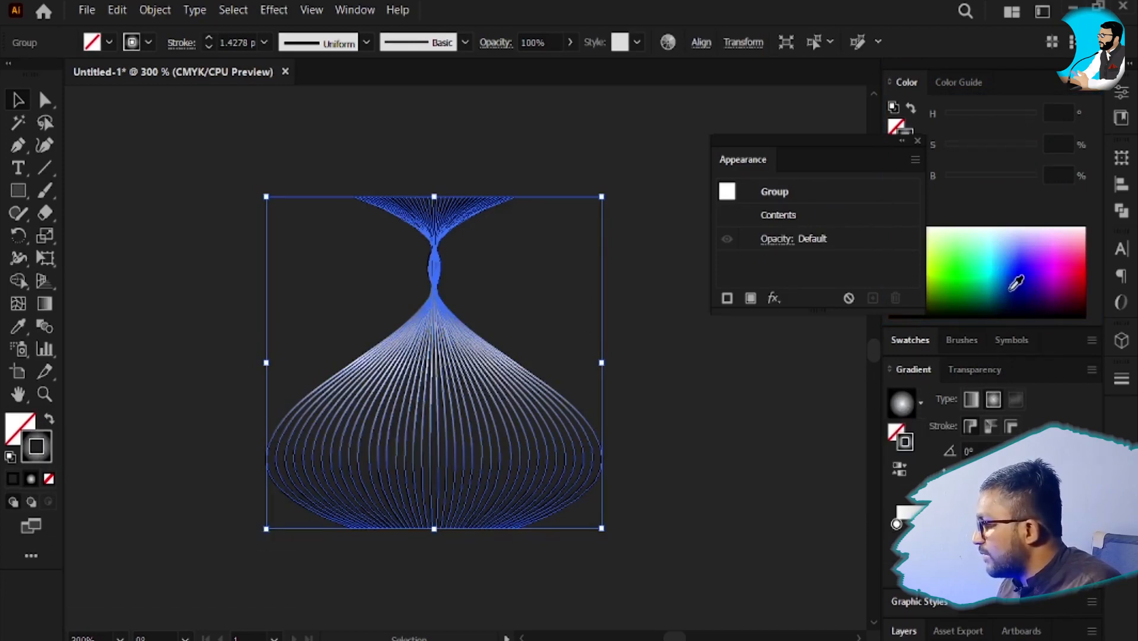
# - Recolor the radial stroke gradient with a blue start stop and a magenta end stop, and deselect the lines
pyautogui.click(897, 524)
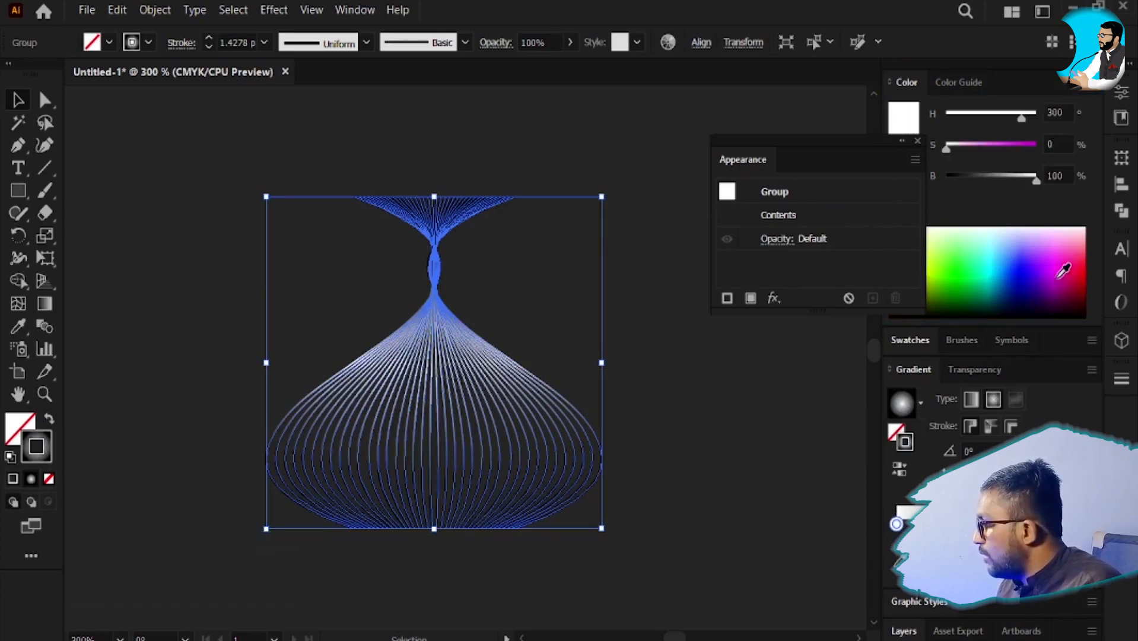
pyautogui.click(1005, 283)
pyautogui.click(1081, 525)
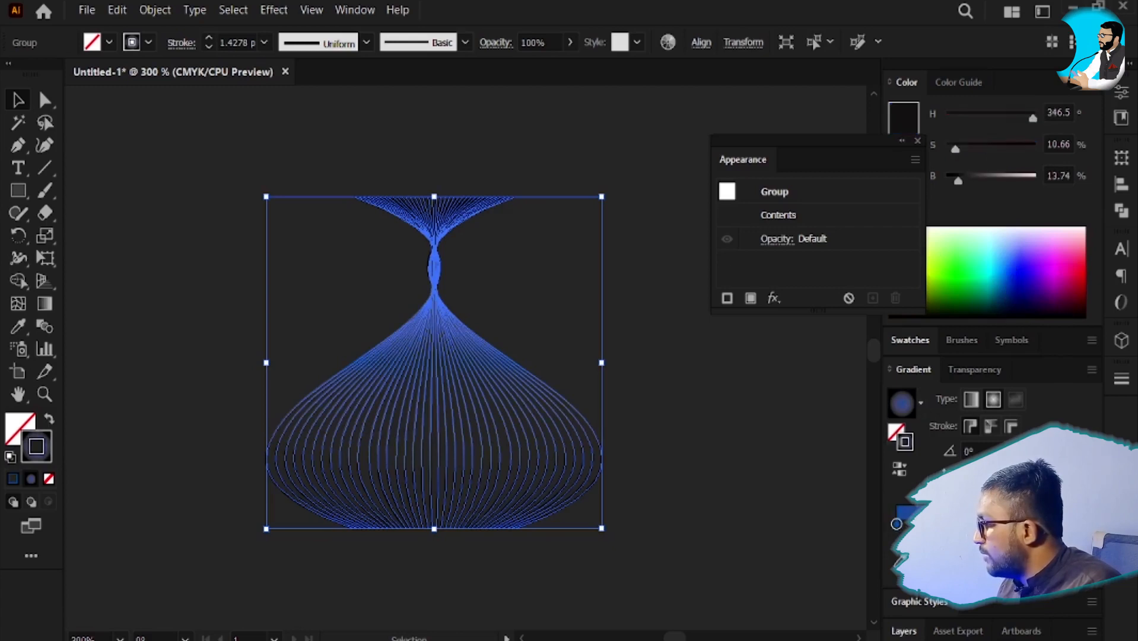
pyautogui.click(1046, 309)
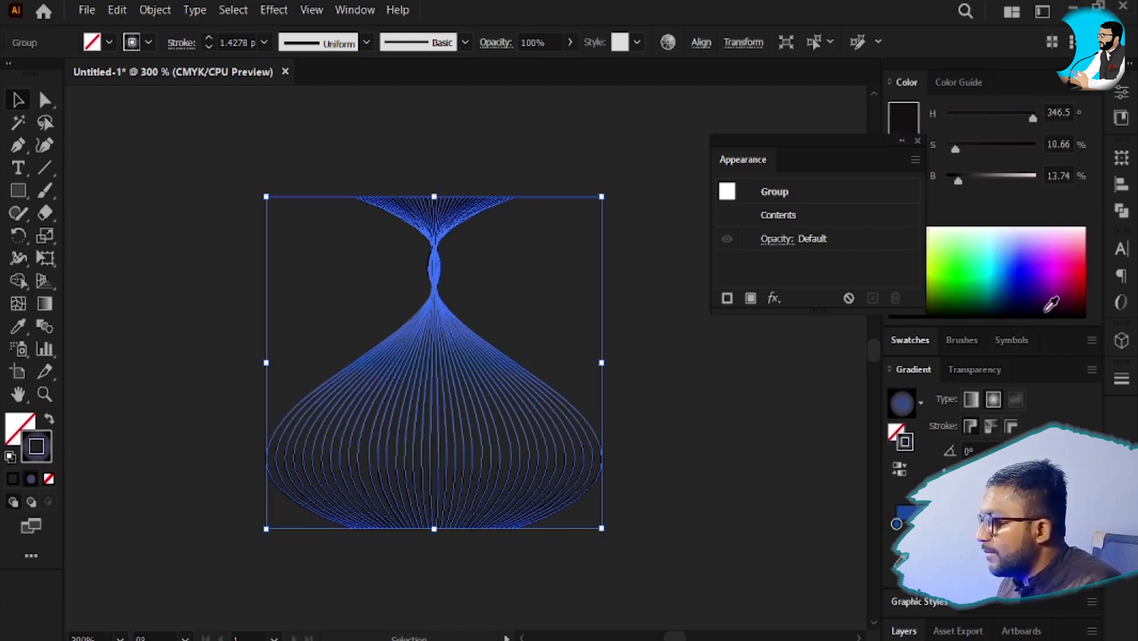
pyautogui.click(1073, 274)
pyautogui.press('v')
pyautogui.click(612, 415)
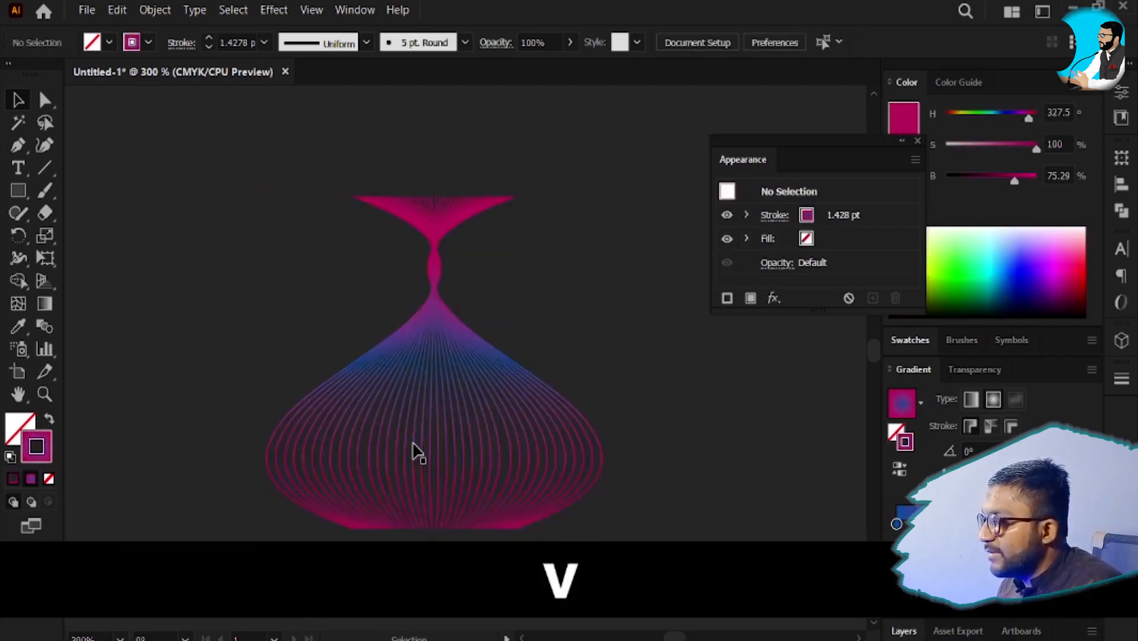
# - Move the gradient line group onto the white artboard to view it there, and delete it
pyautogui.click(415, 448)
pyautogui.scroll(-3, 441, 402)
pyautogui.moveTo(536, 449); pyautogui.dragTo(370, 398)
pyautogui.moveTo(260, 350); pyautogui.dragTo(588, 387)
pyautogui.scroll(2, 634, 354)
pyautogui.click(717, 425)
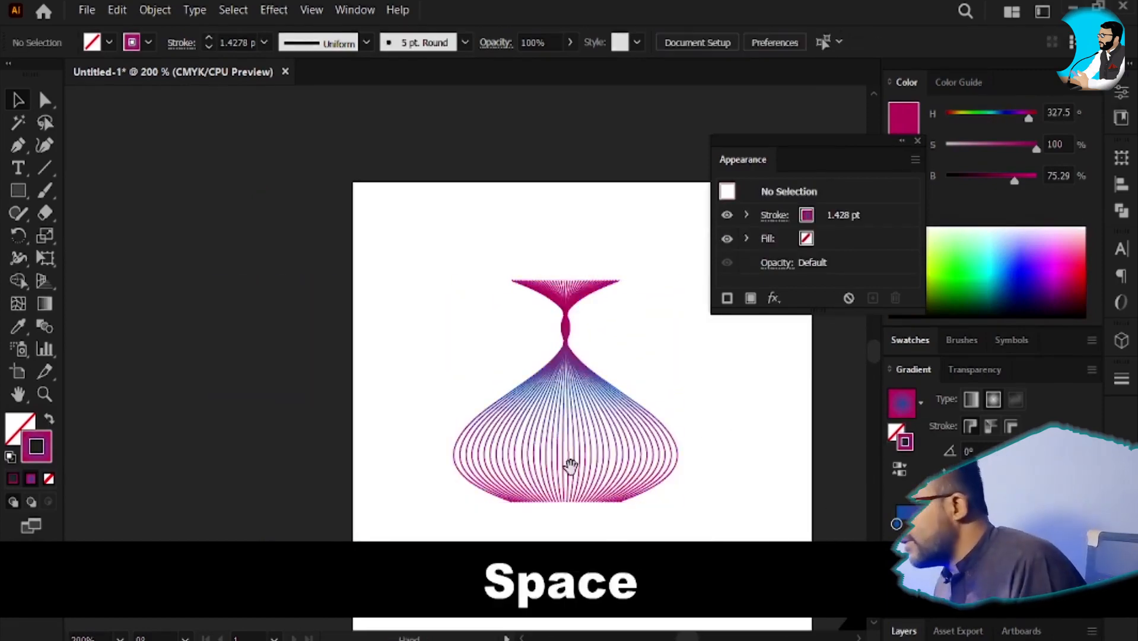
pyautogui.moveTo(572, 464); pyautogui.dragTo(525, 382)
pyautogui.click(585, 406)
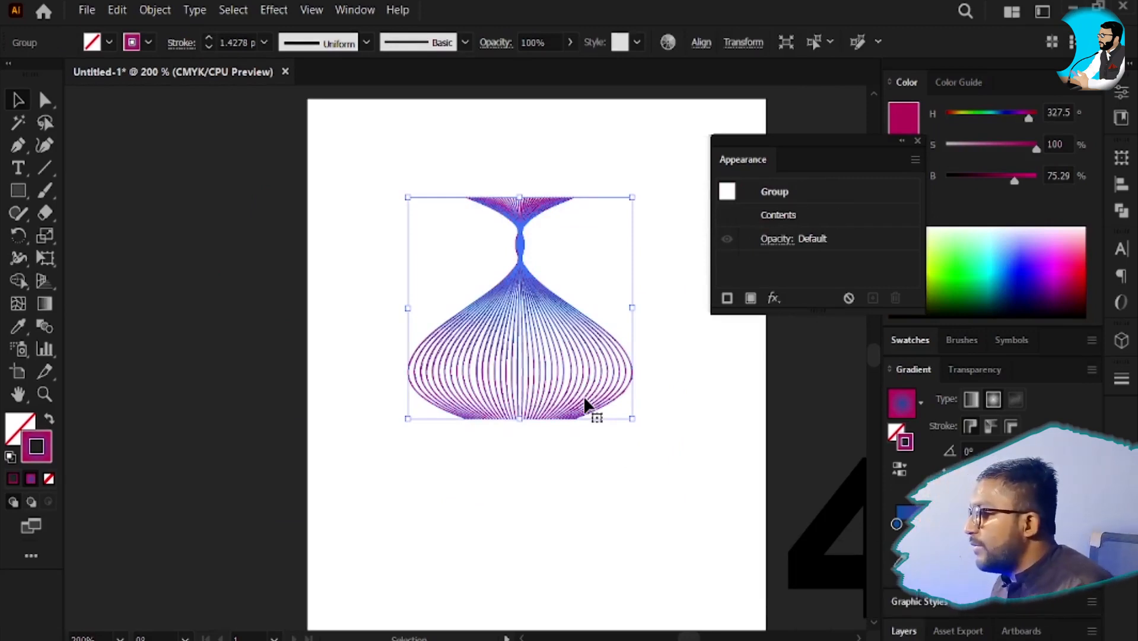
pyautogui.press('Delete')
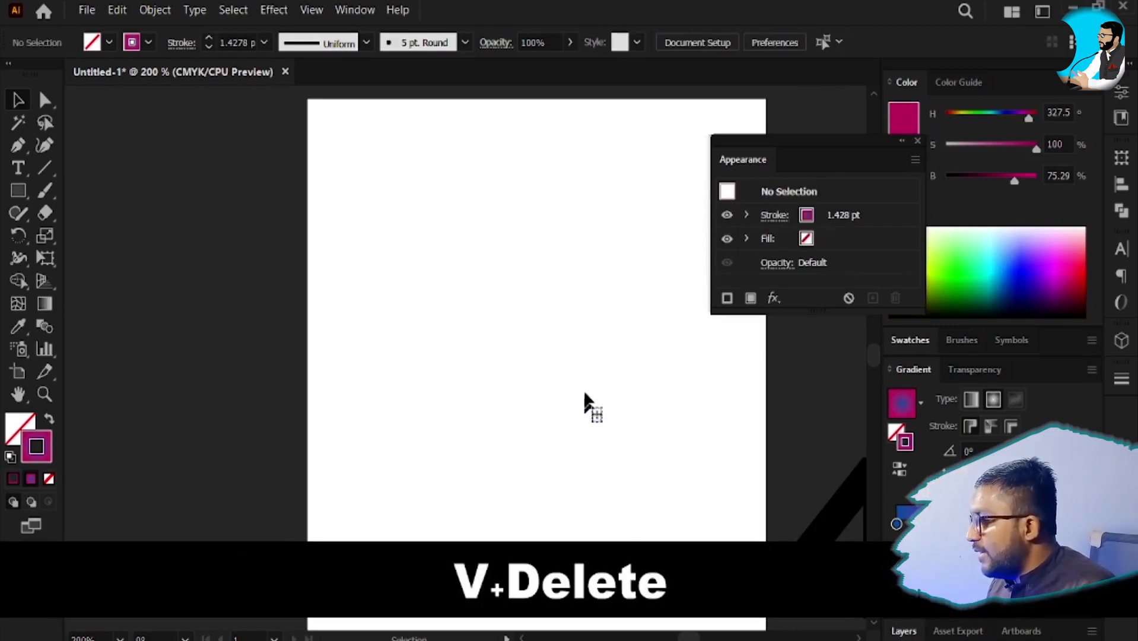
# - Move the large 4T text onto the empty artboard
pyautogui.scroll(-3, 588, 387)
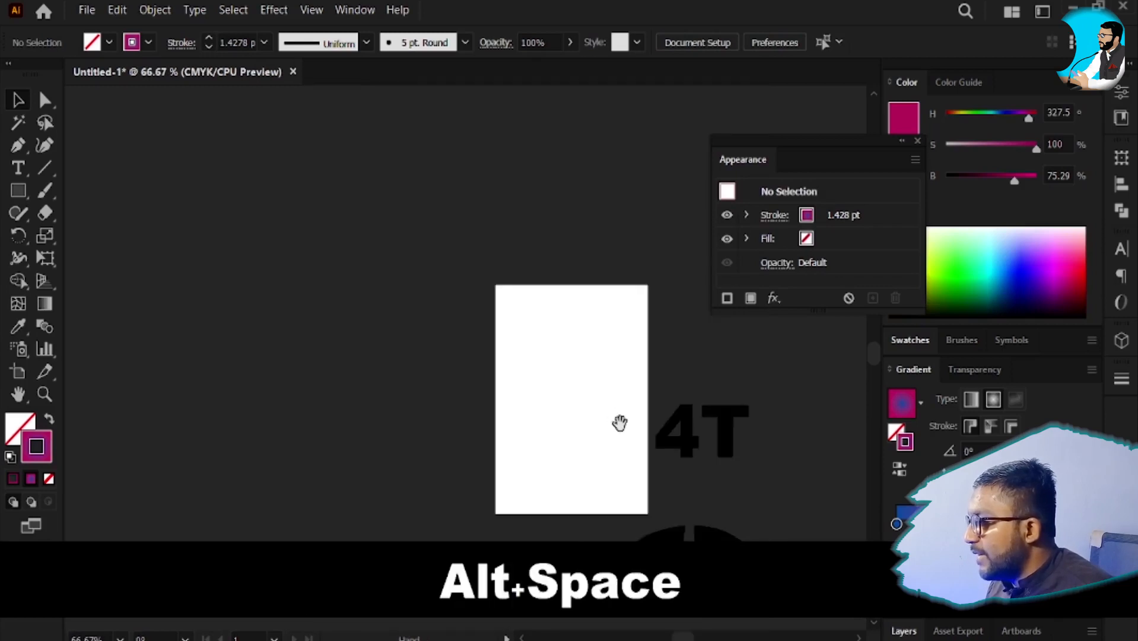
pyautogui.moveTo(617, 422); pyautogui.dragTo(514, 300)
pyautogui.scroll(2, 483, 251)
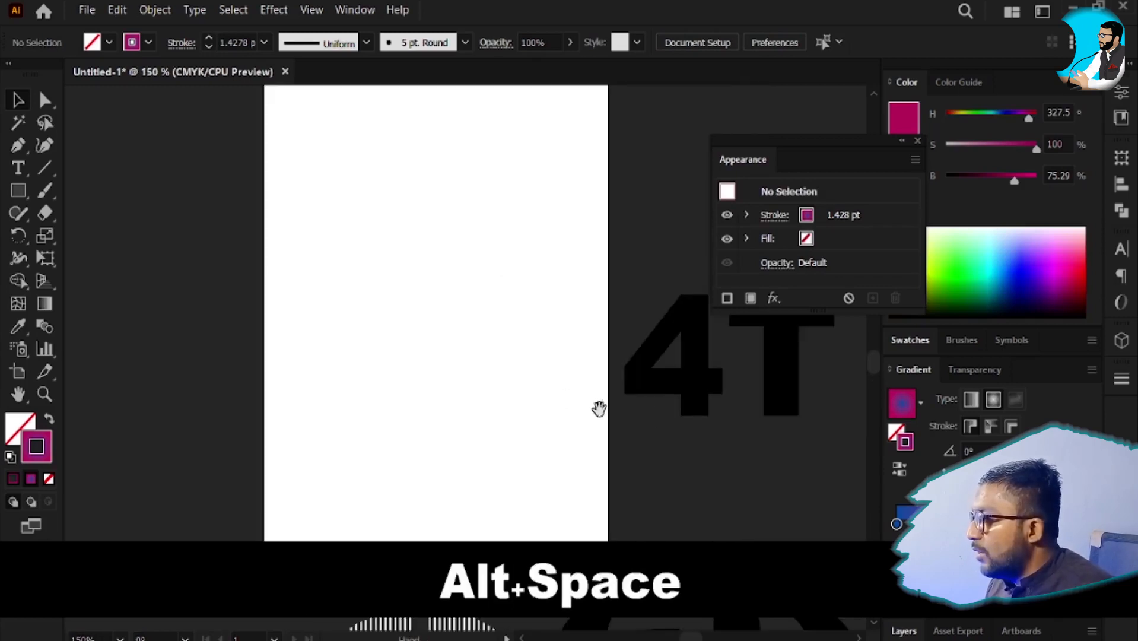
pyautogui.click(706, 396)
pyautogui.moveTo(706, 401); pyautogui.dragTo(384, 328)
# - Replace the 4T text with the letters ED
pyautogui.press('t')
pyautogui.click(391, 273)
pyautogui.write('E')
pyautogui.hotkey('ctrl', 'a')
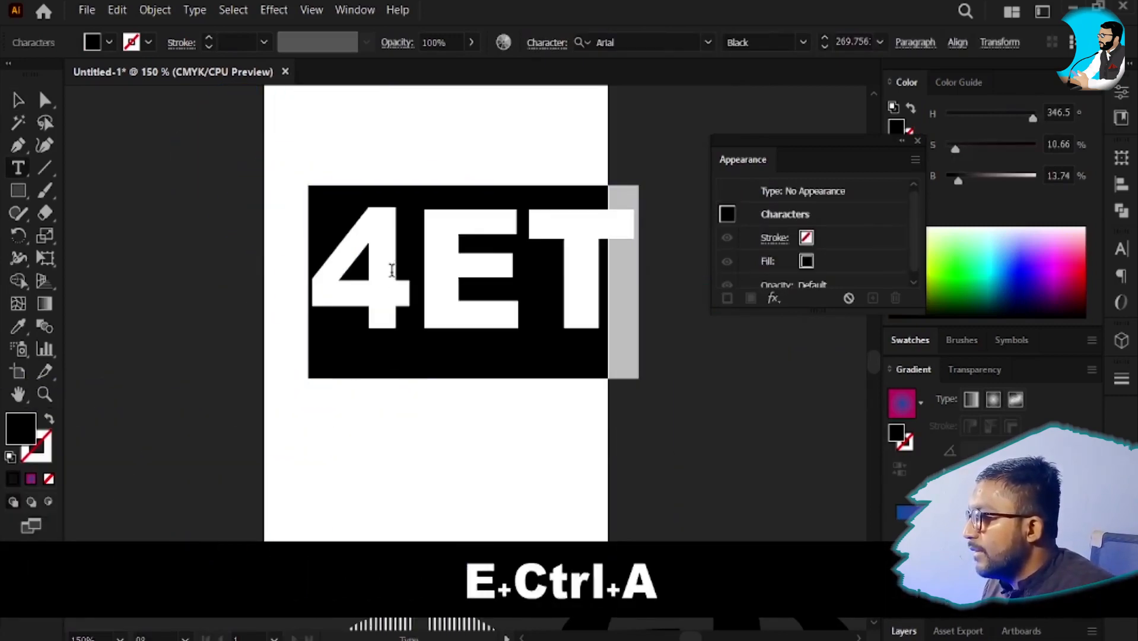
pyautogui.write('EE')
pyautogui.press('BackSpace')
pyautogui.write('D')
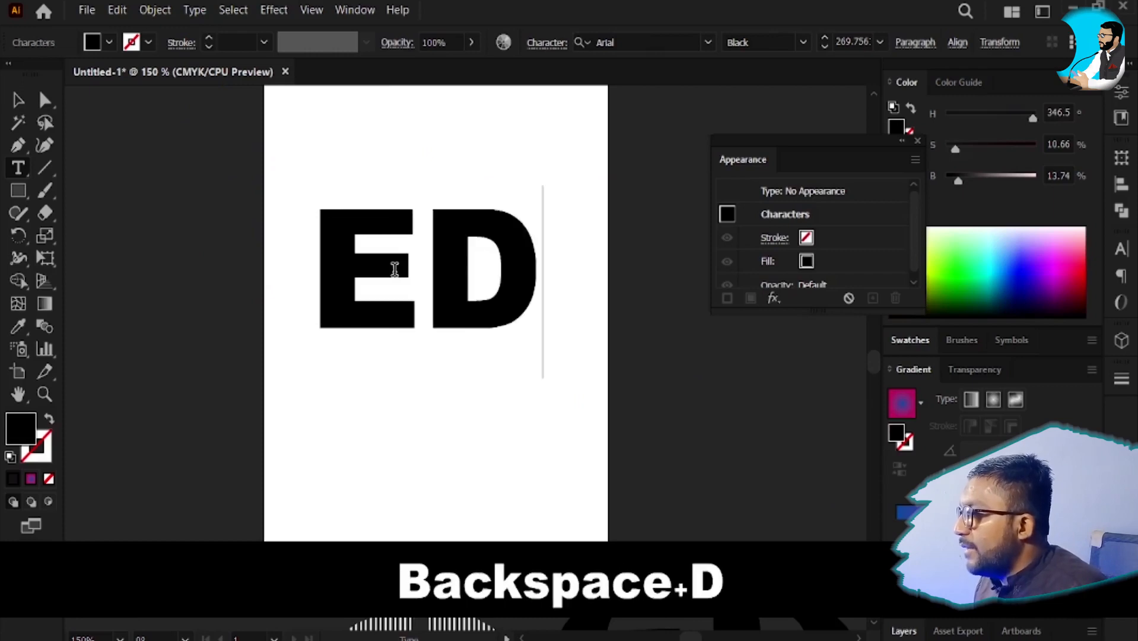
pyautogui.press('Escape')
# - Start Envelope Distort Make with Warp on the ED text, try the Arc Lower style, and choose Inflate
pyautogui.moveTo(448, 310); pyautogui.dragTo(471, 314)
pyautogui.click(153, 10)
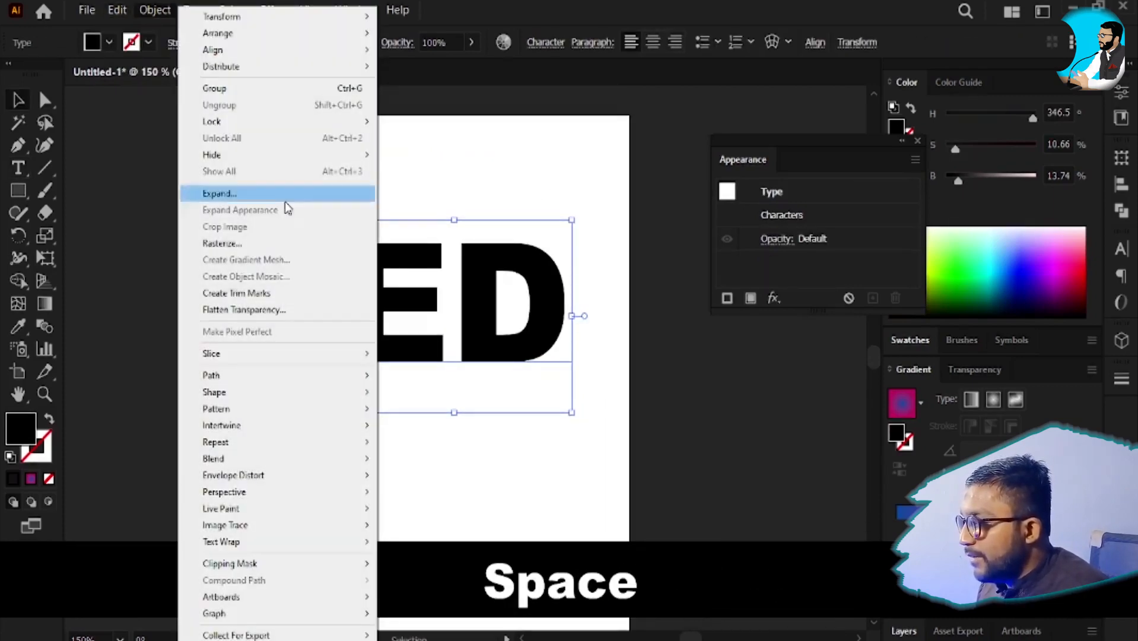
pyautogui.moveTo(338, 475)
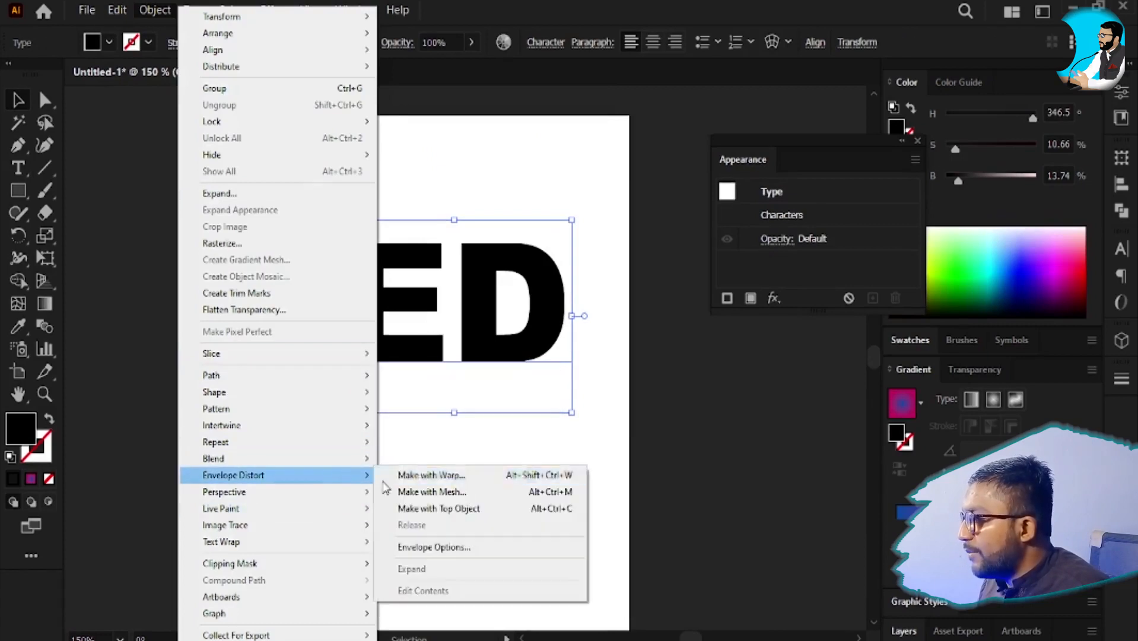
pyautogui.click(467, 478)
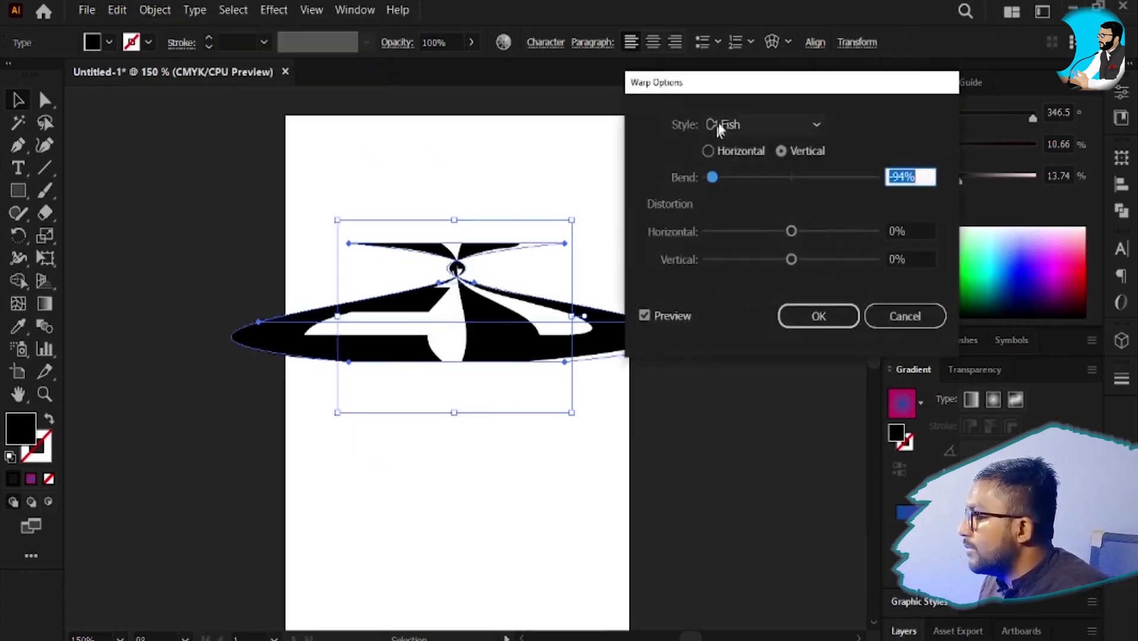
pyautogui.click(767, 118)
pyautogui.click(774, 167)
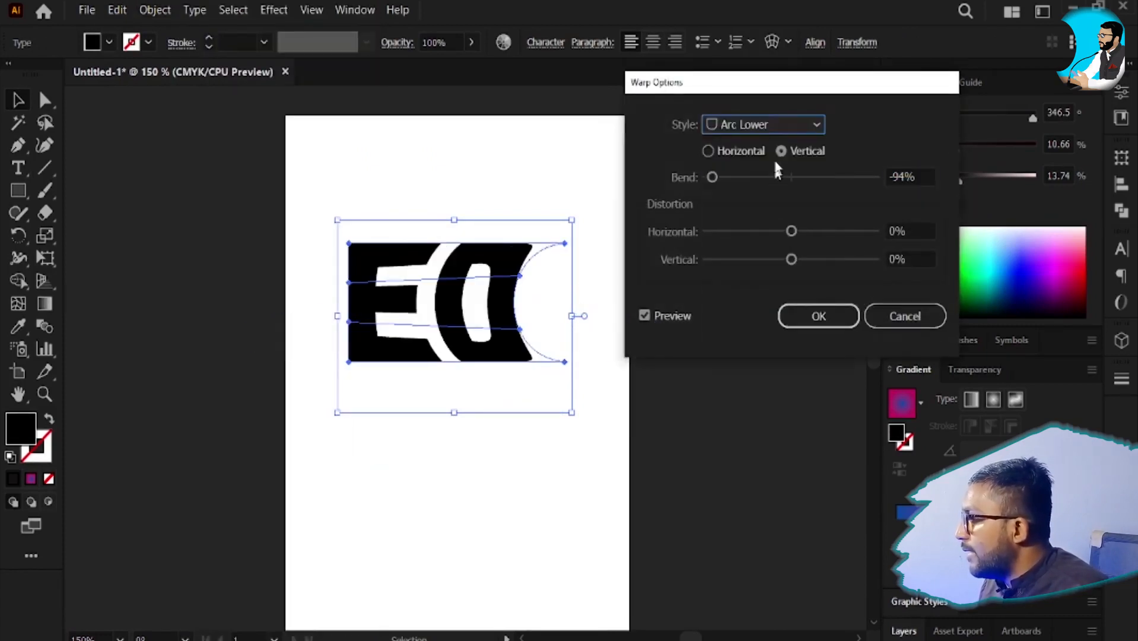
pyautogui.click(772, 121)
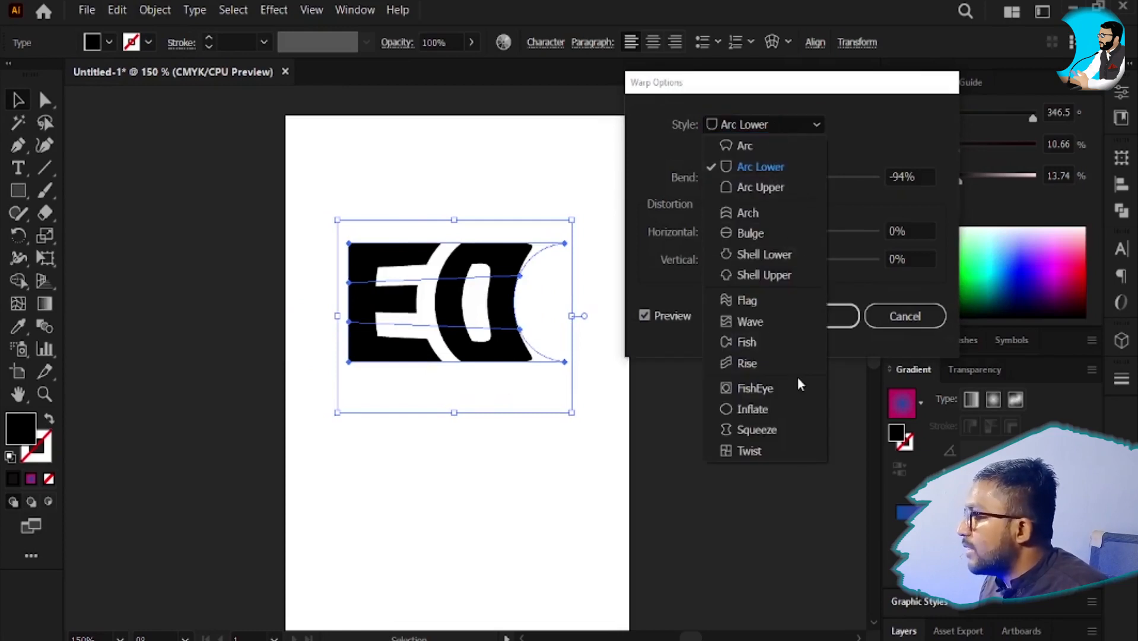
pyautogui.press('Escape')
pyautogui.click(756, 405)
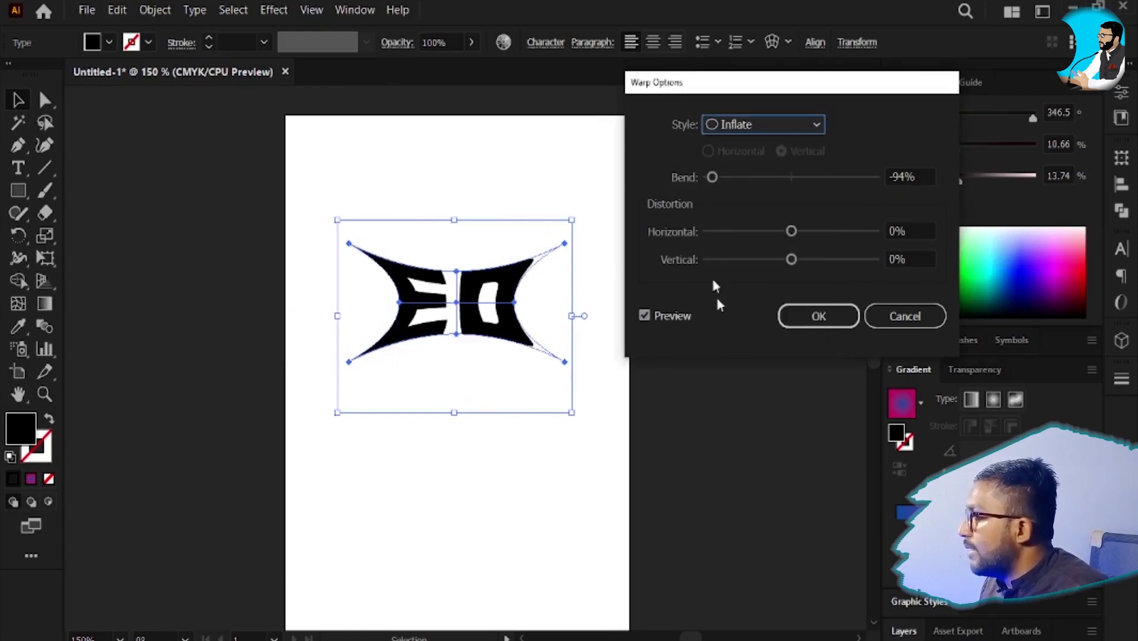
# - Set the Inflate warp's bend to 67% and apply it to the ED text
pyautogui.click(739, 125)
pyautogui.click(876, 144)
pyautogui.click(861, 177)
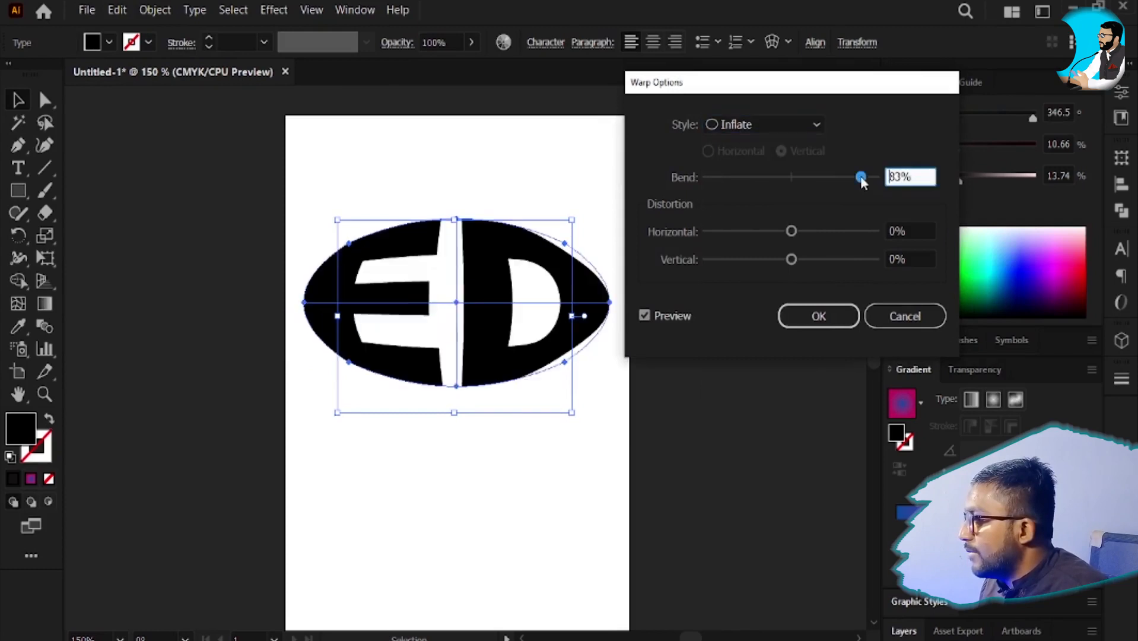
pyautogui.moveTo(861, 178); pyautogui.dragTo(847, 180)
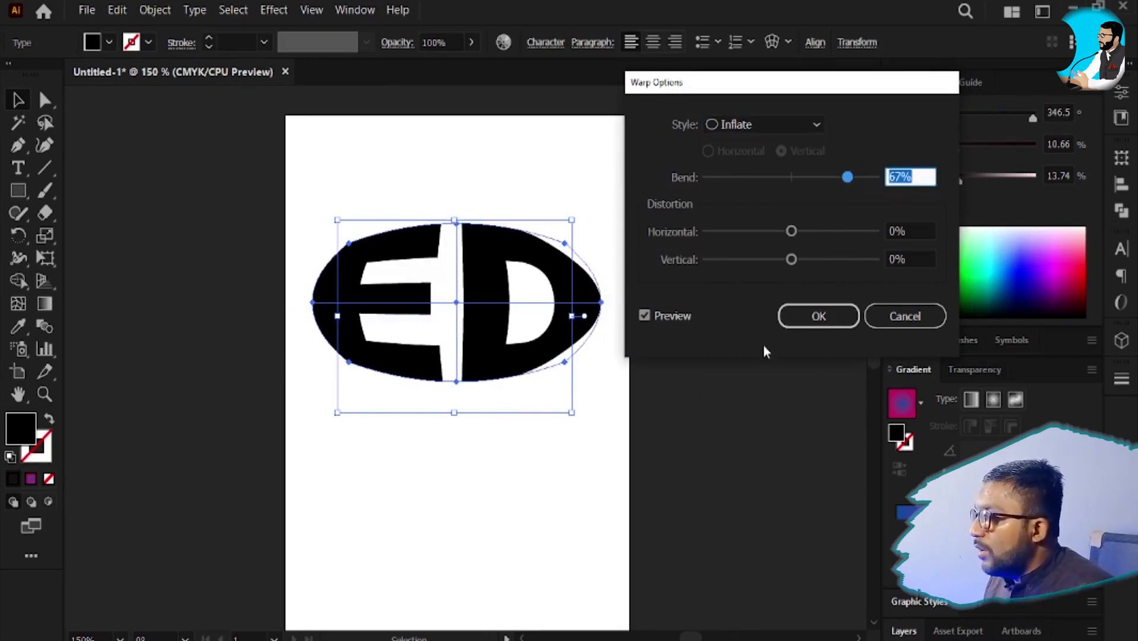
pyautogui.click(818, 316)
# - Draw a vertical line through the gap between E and D, and duplicate it at the D's straight edge
pyautogui.scroll(2, 363, 318)
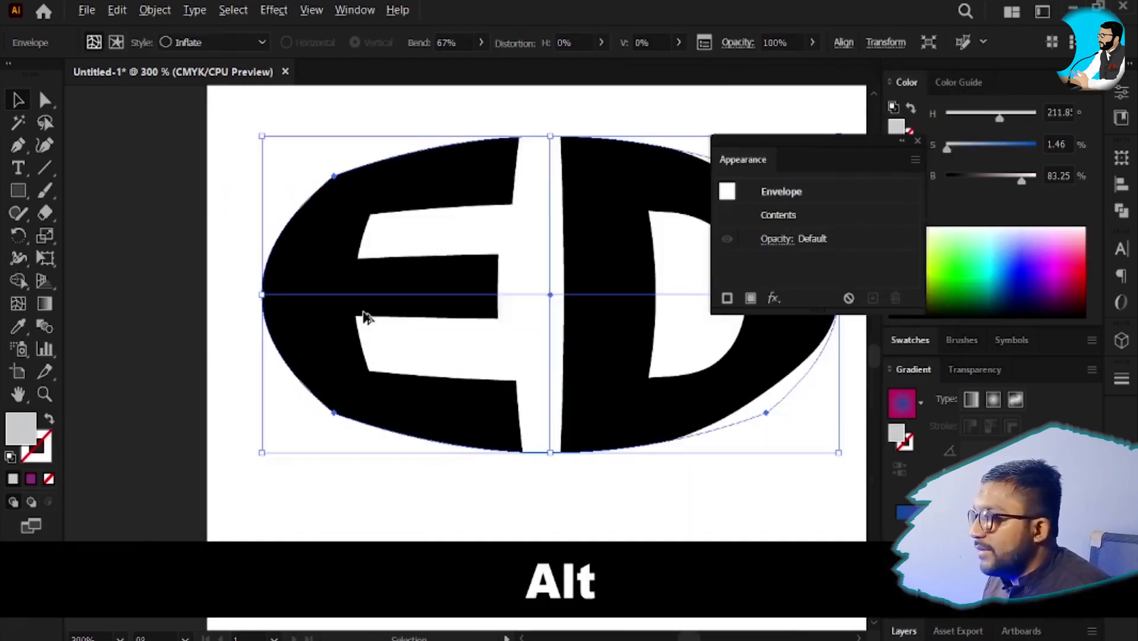
pyautogui.scroll(-1, 386, 344)
pyautogui.scroll(-2, 427, 332)
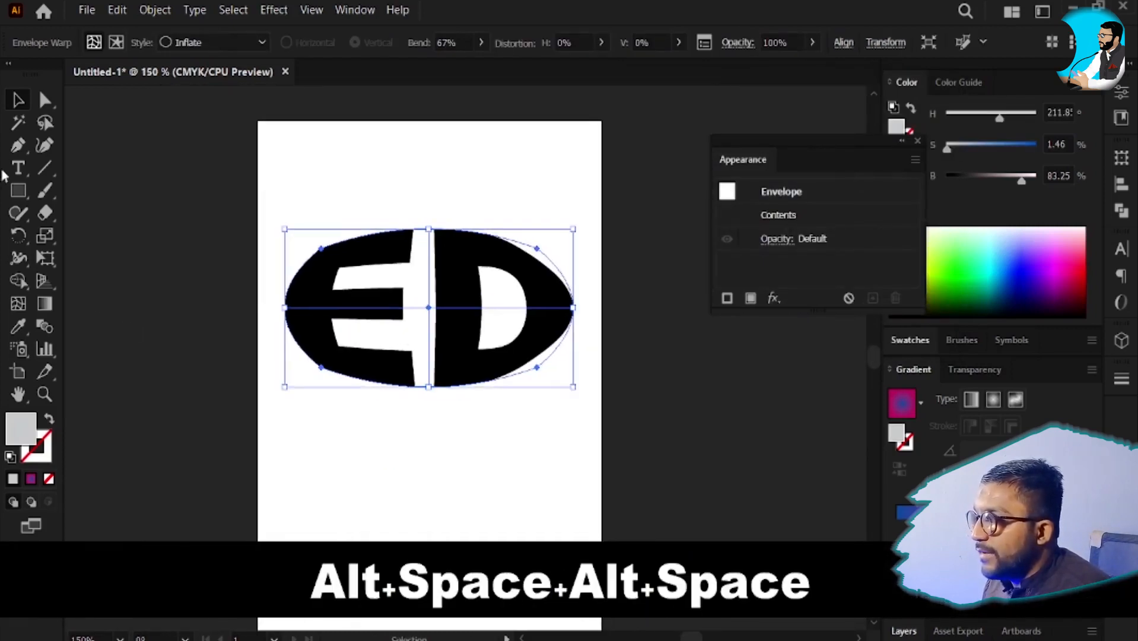
pyautogui.click(45, 170)
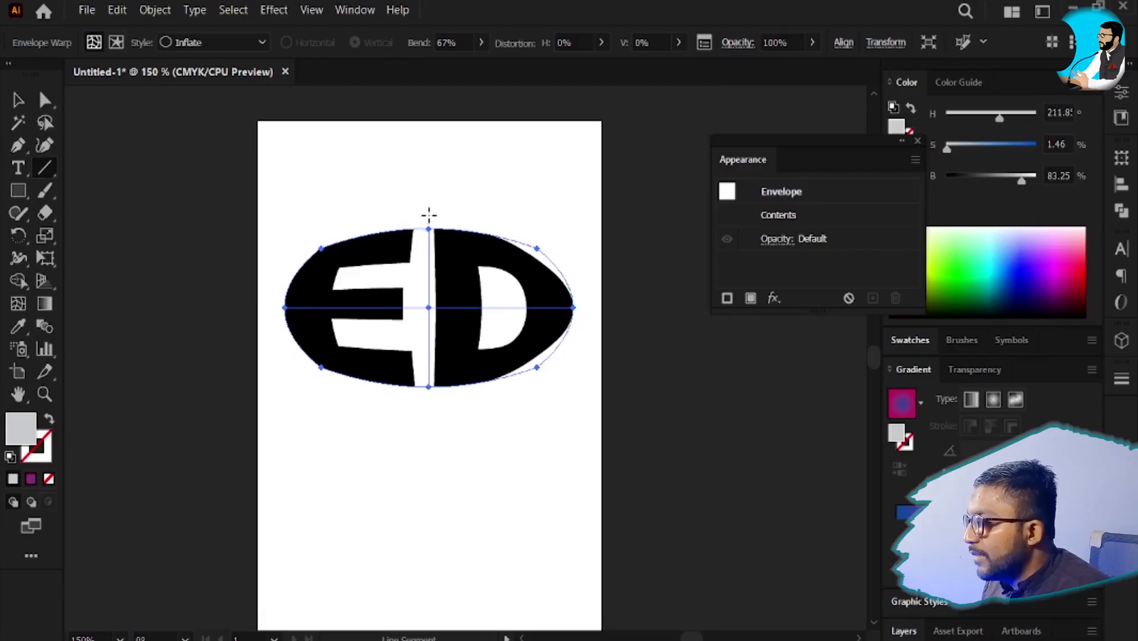
pyautogui.moveTo(429, 213); pyautogui.dragTo(446, 400)
pyautogui.hotkey('shift', 'v')
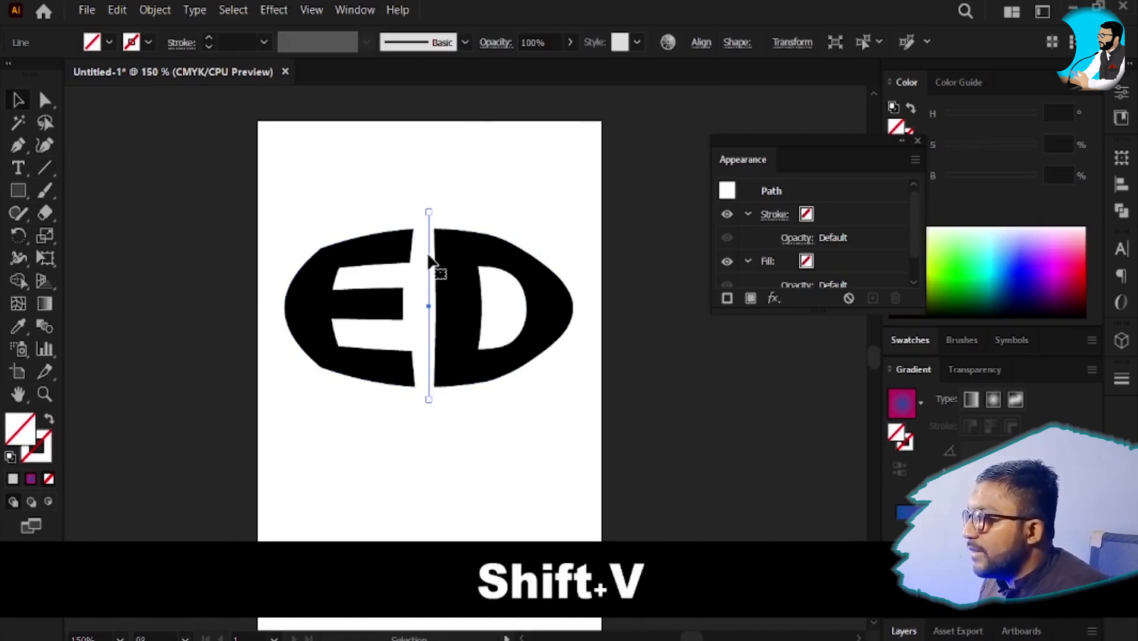
pyautogui.moveTo(431, 262); pyautogui.dragTo(438, 261)
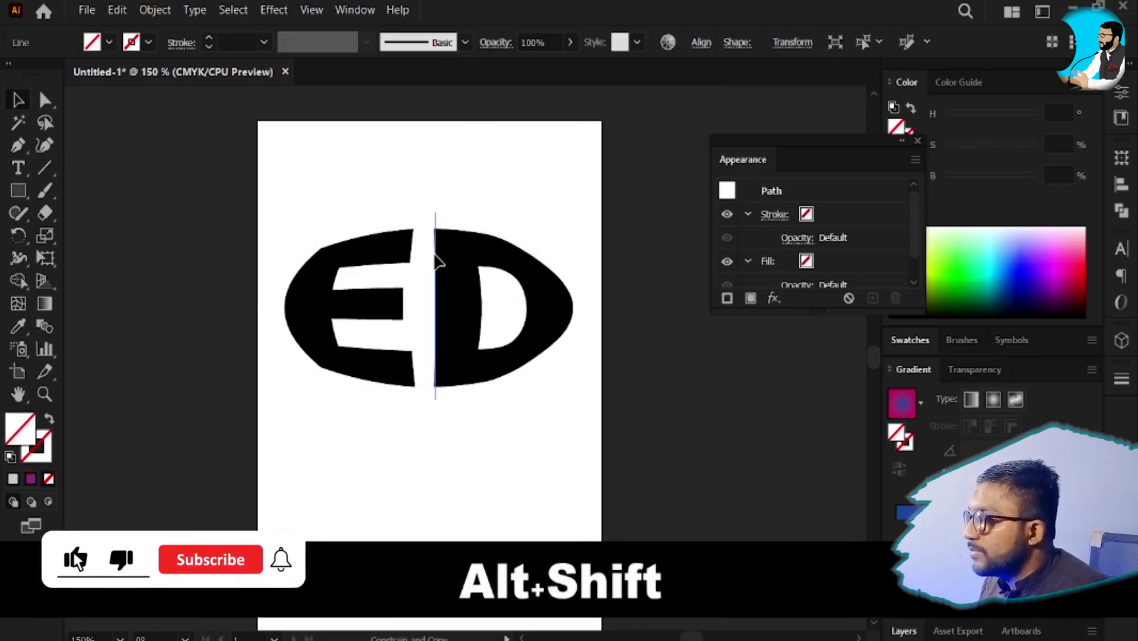
# - Select both vertical lines and set their stroke weight to 2 pt
pyautogui.moveTo(406, 194); pyautogui.dragTo(473, 223)
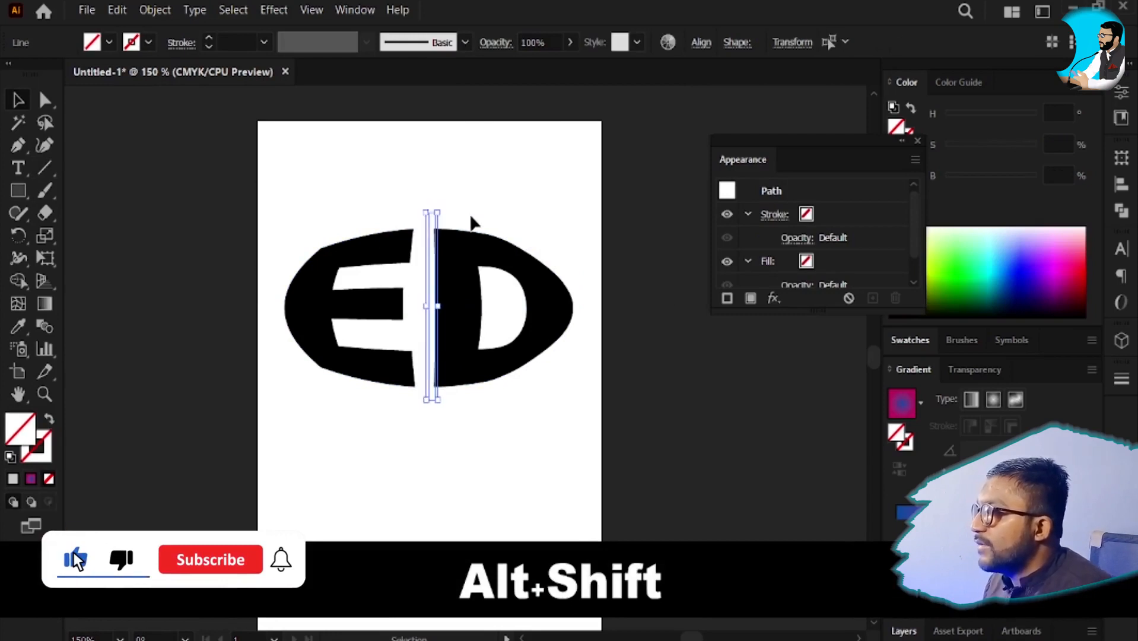
pyautogui.click(236, 42)
pyautogui.write('2')
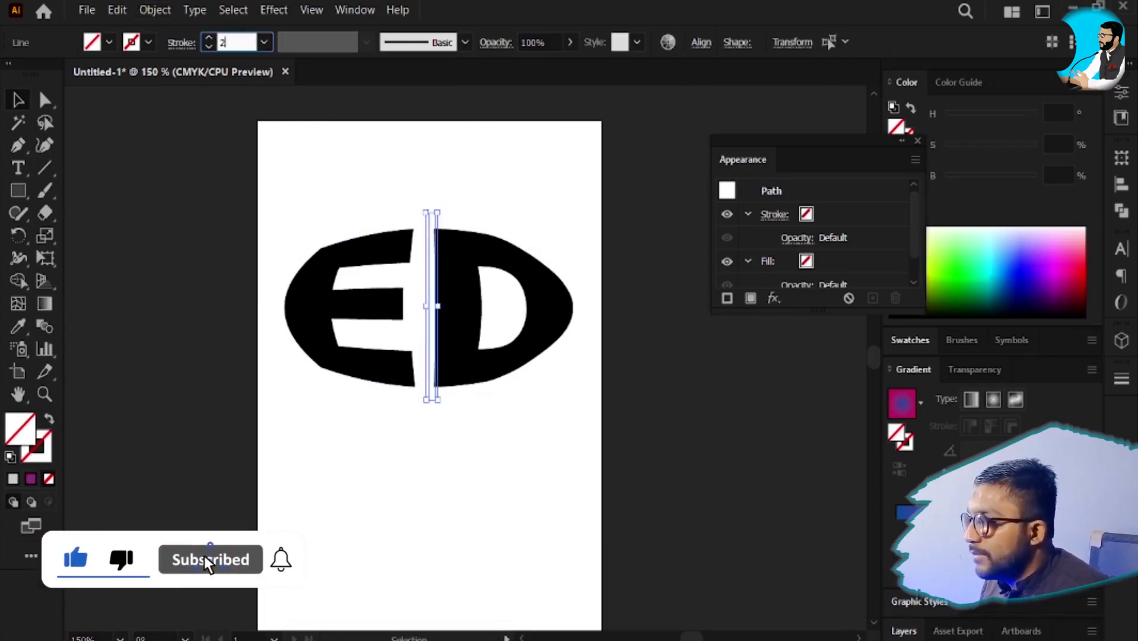
pyautogui.press('Return')
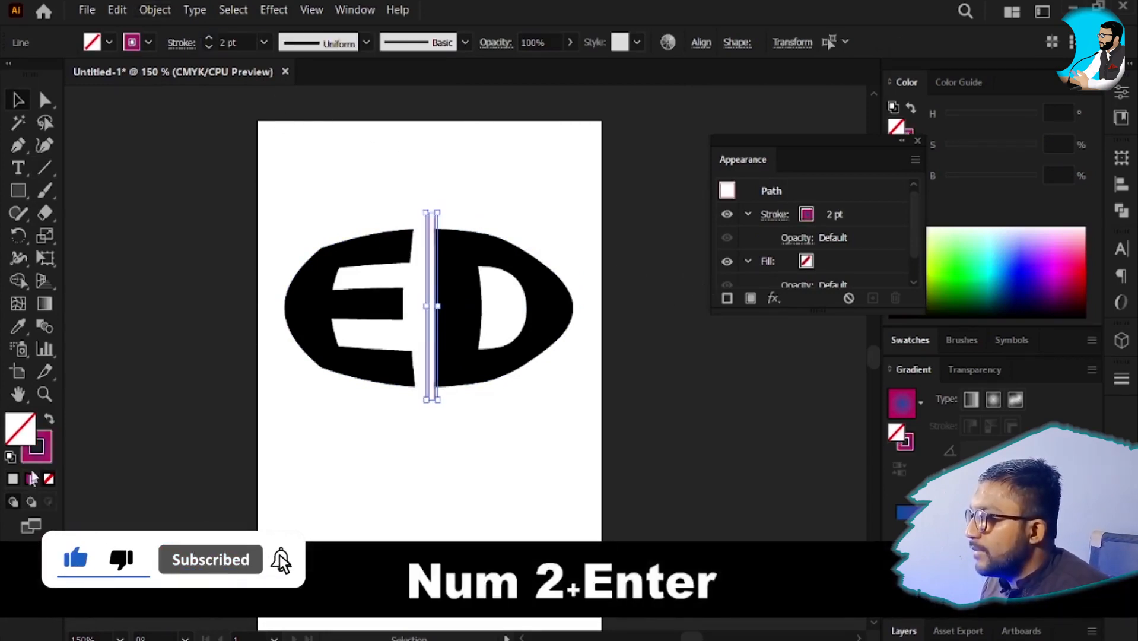
pyautogui.click(451, 173)
# - Set the stroke weight of both vertical lines to 2.5 pt and deselect them
pyautogui.scroll(1, 451, 173)
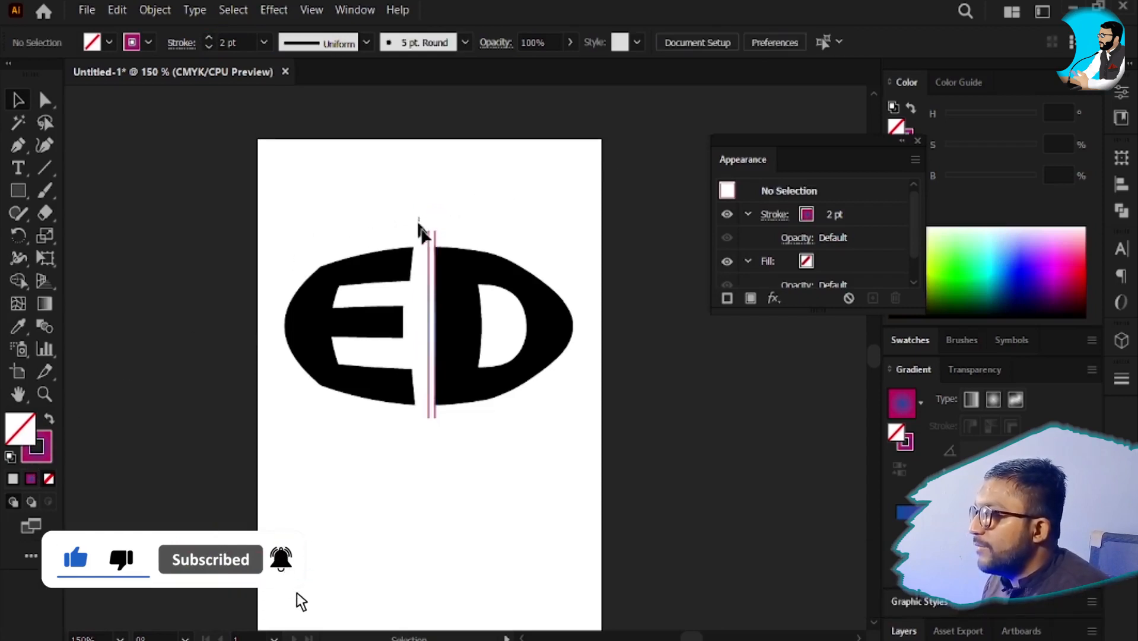
pyautogui.moveTo(419, 227); pyautogui.dragTo(445, 242)
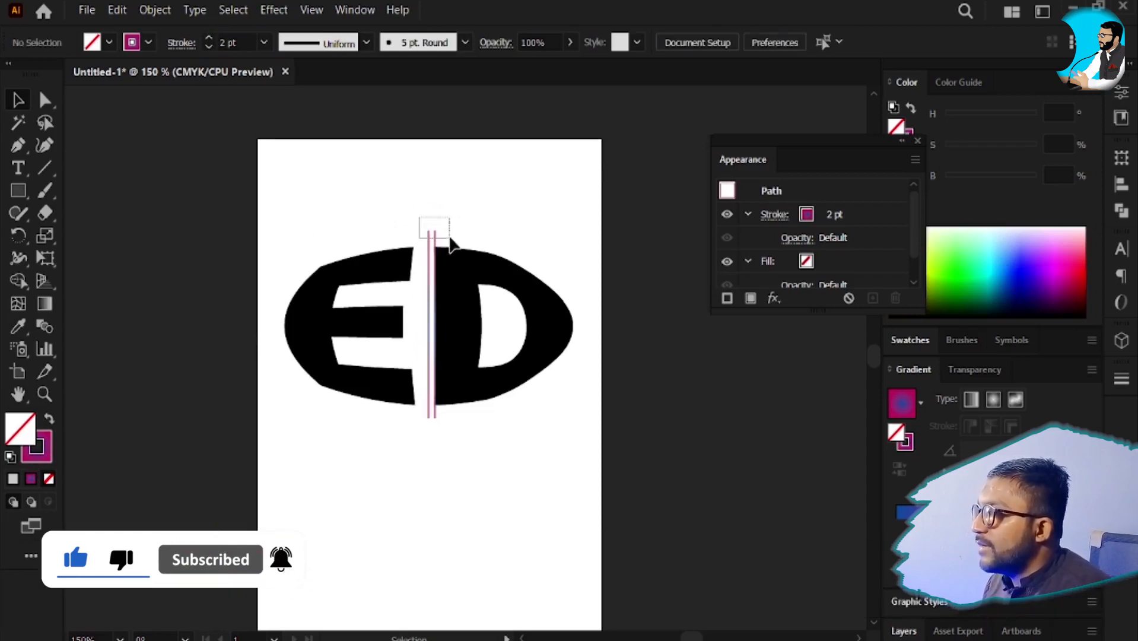
pyautogui.click(243, 43)
pyautogui.write('2.5')
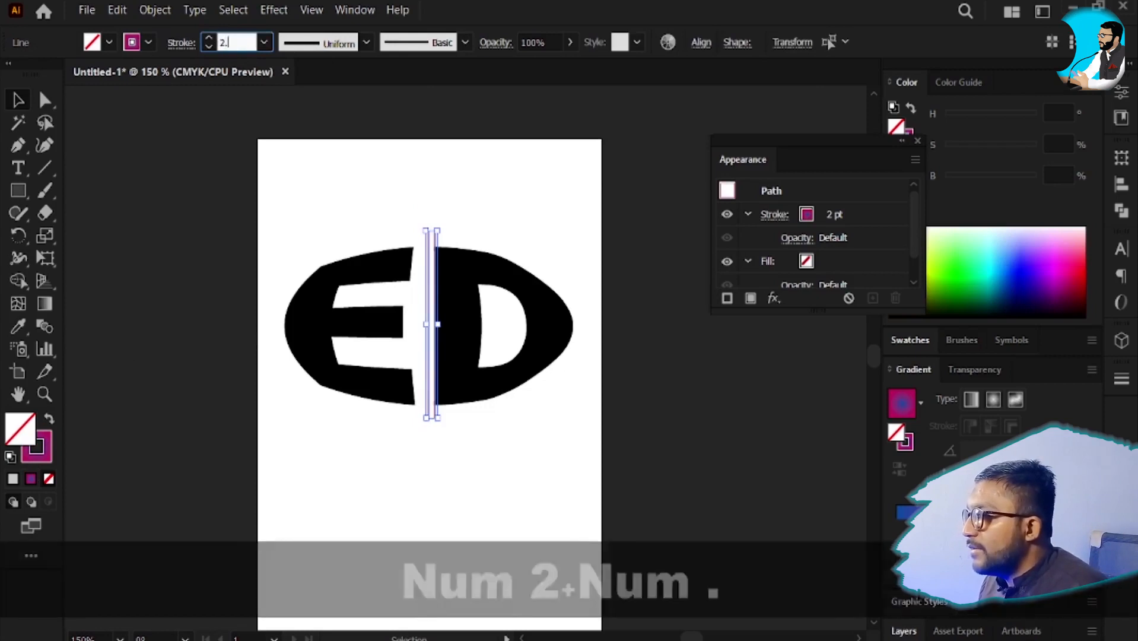
pyautogui.press('Return')
pyautogui.press('v')
pyautogui.click(460, 211)
pyautogui.scroll(2, 359, 207)
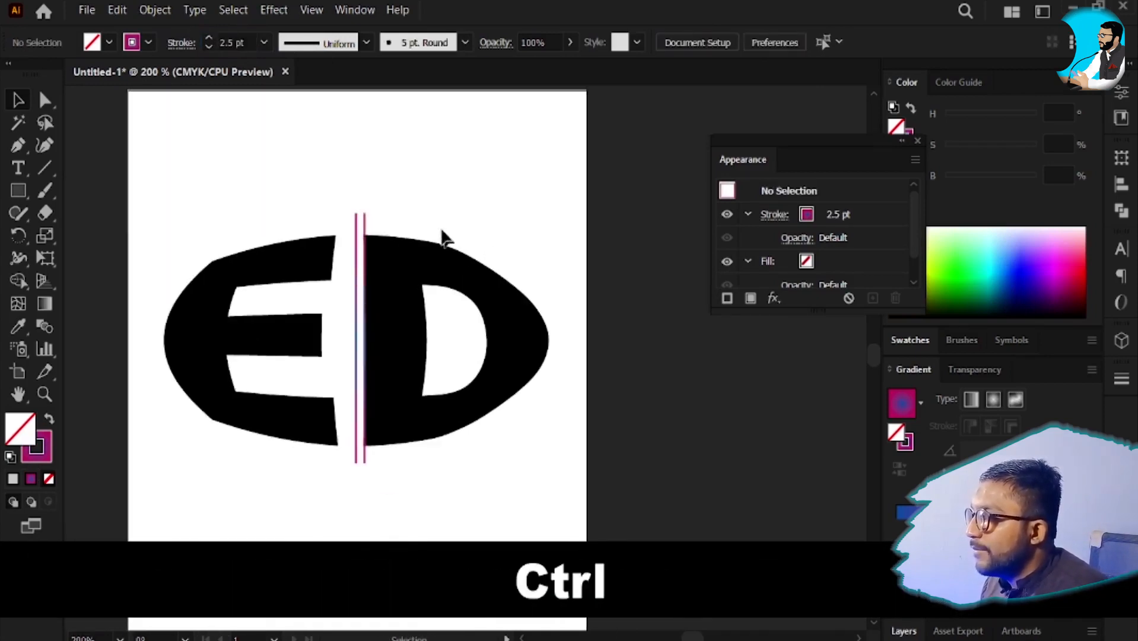
# - Repeat the line duplication at the same spacing until vertical lines cover the whole letter D
pyautogui.keyDown('ctrl'); pyautogui.click(365, 228); pyautogui.keyUp('ctrl')
pyautogui.hotkey('ctrl', 'd')
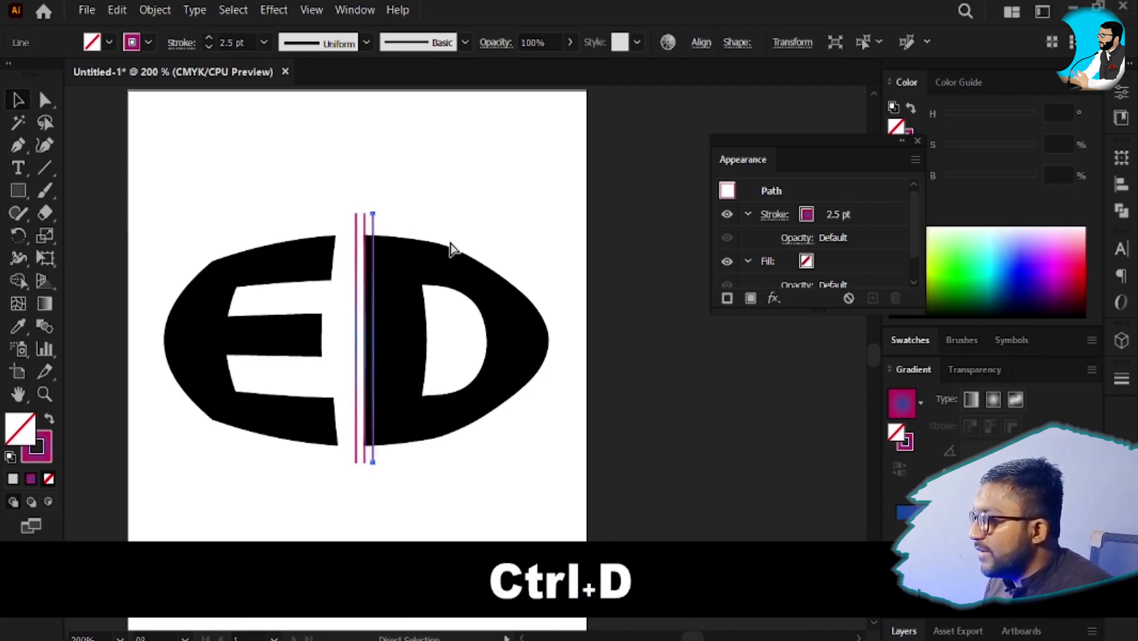
pyautogui.hotkey('ctrl', 'd')
pyautogui.hotkey('ctrl', 'd')
pyautogui.hotkey('ctrl', 'd')
pyautogui.hotkey('ctrl', 'd')
pyautogui.hotkey('ctrl', 'd')
pyautogui.hotkey('ctrl', 'd')
pyautogui.hotkey('ctrl', 'd')
pyautogui.hotkey('ctrl', 'd')
pyautogui.hotkey('ctrl', 'd')
pyautogui.hotkey('ctrl', 'd')
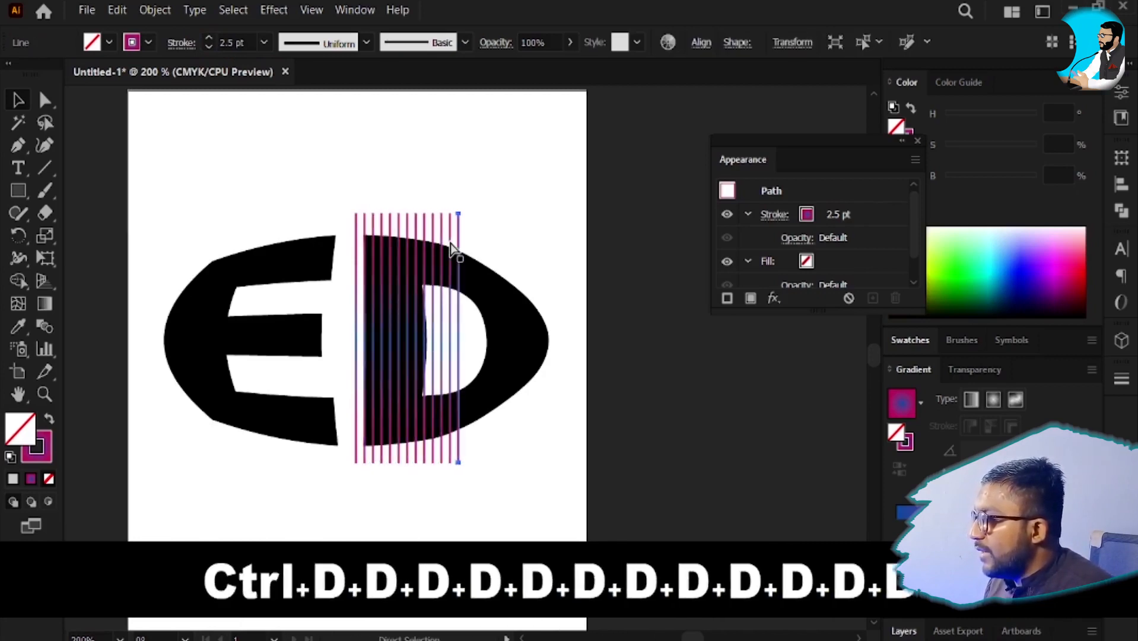
pyautogui.hotkey('ctrl', 'd')
pyautogui.hotkey('ctrl', 'd')
pyautogui.hotkey('ctrl', 'd')
pyautogui.hotkey('ctrl', 'd')
pyautogui.hotkey('ctrl', 'd')
pyautogui.hotkey('ctrl', 'd')
pyautogui.hotkey('ctrl', 'd')
pyautogui.hotkey('ctrl', 'd')
pyautogui.hotkey('ctrl', 'd')
pyautogui.hotkey('ctrl', 'd')
pyautogui.hotkey('ctrl', 'd')
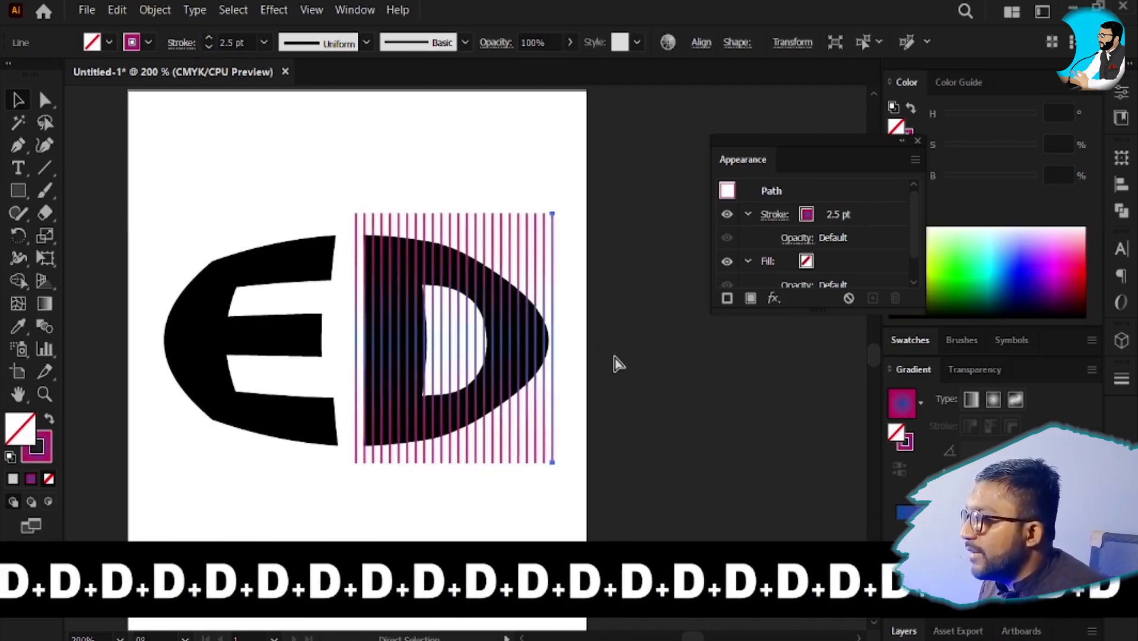
# - Delete the surplus vertical line at the gap between E and D
pyautogui.press('space')
pyautogui.press('v')
pyautogui.moveTo(381, 173); pyautogui.dragTo(656, 224)
pyautogui.click(416, 223)
pyautogui.click(417, 226)
pyautogui.press('Delete')
# - Reflect the set of vertical lines over D across the vertical axis as a copy
pyautogui.rightClick(502, 208)
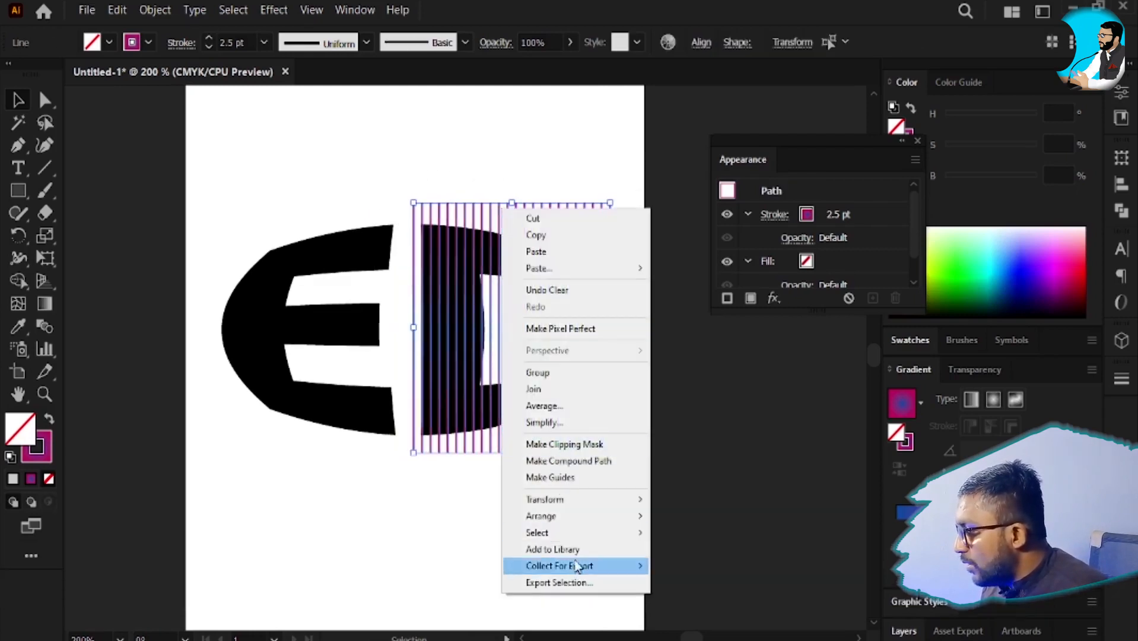
pyautogui.moveTo(603, 499)
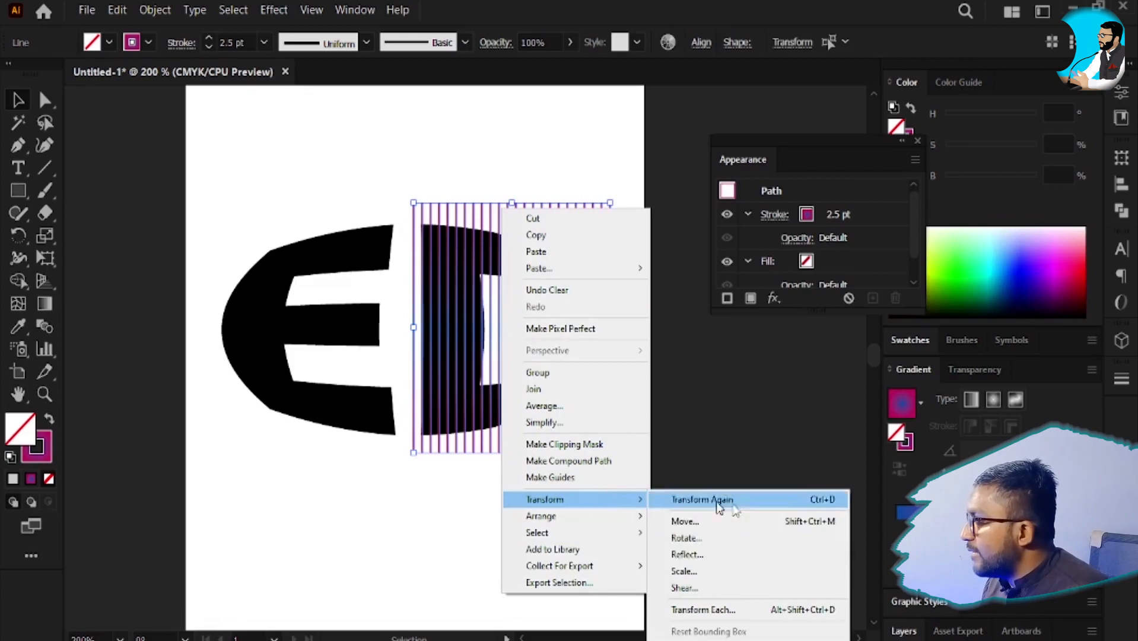
pyautogui.click(733, 547)
pyautogui.moveTo(807, 176); pyautogui.dragTo(680, 173)
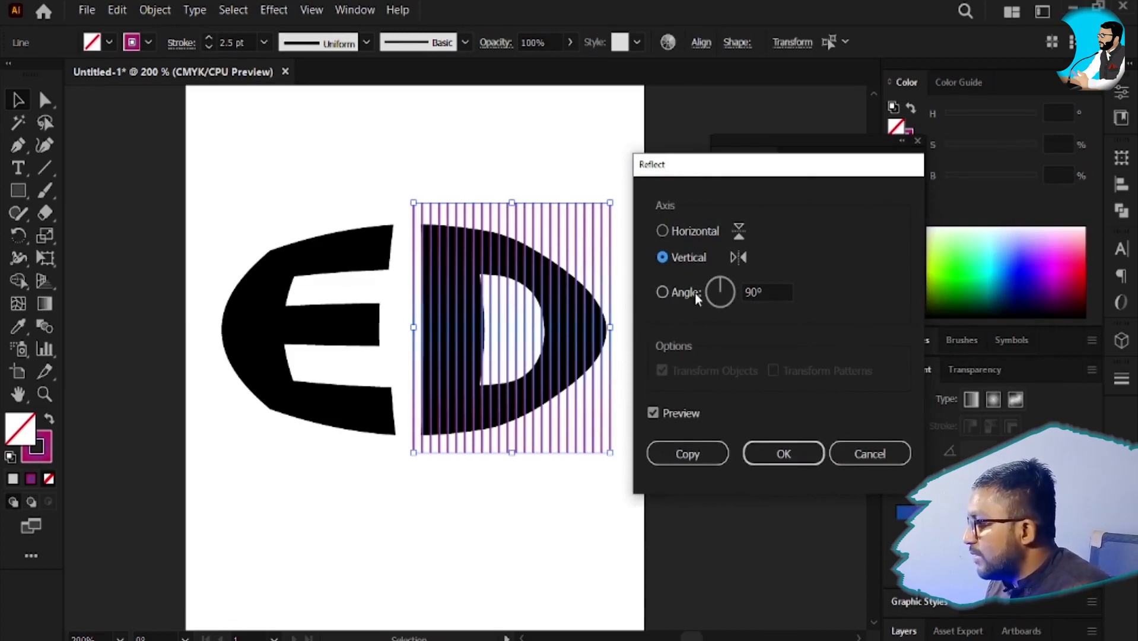
pyautogui.click(698, 456)
# - Move the reflected lines over the letter E, continuing the even spacing of the lines over D
pyautogui.hotkey('shift', 'Left')
pyautogui.hotkey('shift', 'Left')
pyautogui.hotkey('shift', 'Left')
pyautogui.hotkey('shift', 'Left')
pyautogui.hotkey('shift', 'Left')
pyautogui.hotkey('shift', 'Left')
pyautogui.hotkey('shift', 'Left')
pyautogui.hotkey('shift', 'Left')
pyautogui.hotkey('shift', 'Left')
pyautogui.hotkey('shift', 'Left')
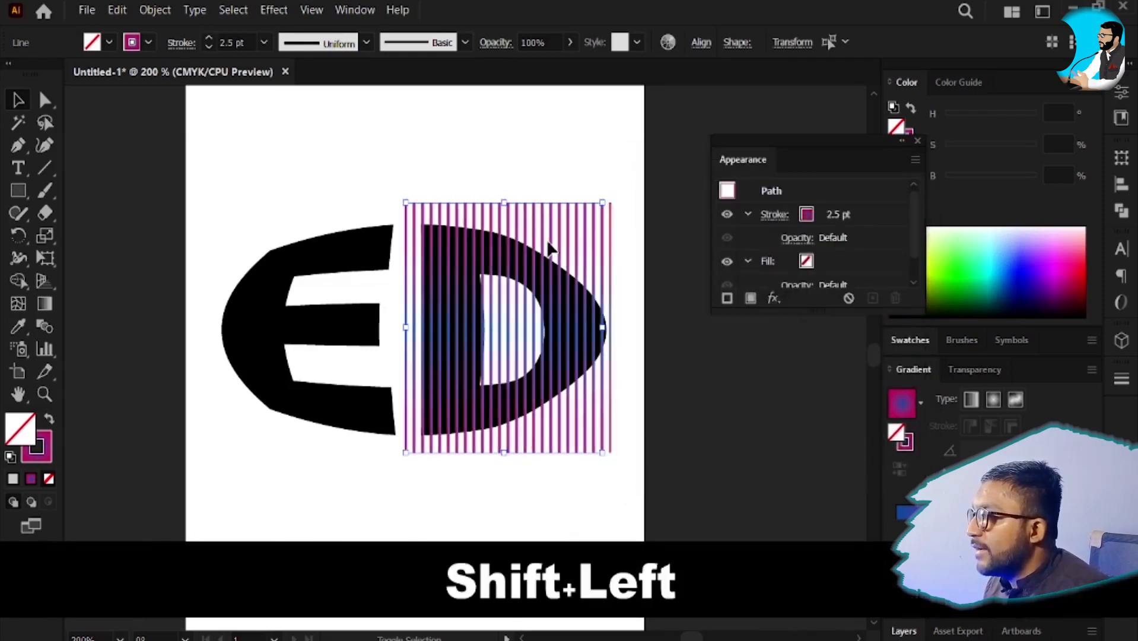
pyautogui.hotkey('shift', 'Left')
pyautogui.hotkey('shift', 'Left')
pyautogui.hotkey('shift', 'Left')
pyautogui.hotkey('shift', 'Left')
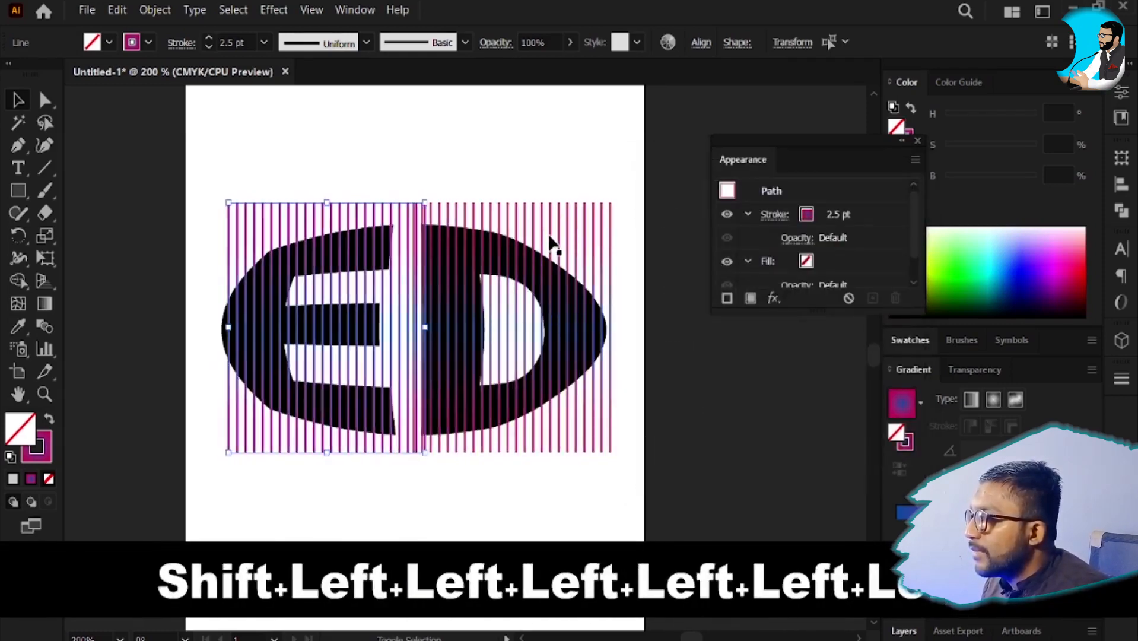
pyautogui.hotkey('shift', 'Right')
pyautogui.hotkey('shift', 'Right')
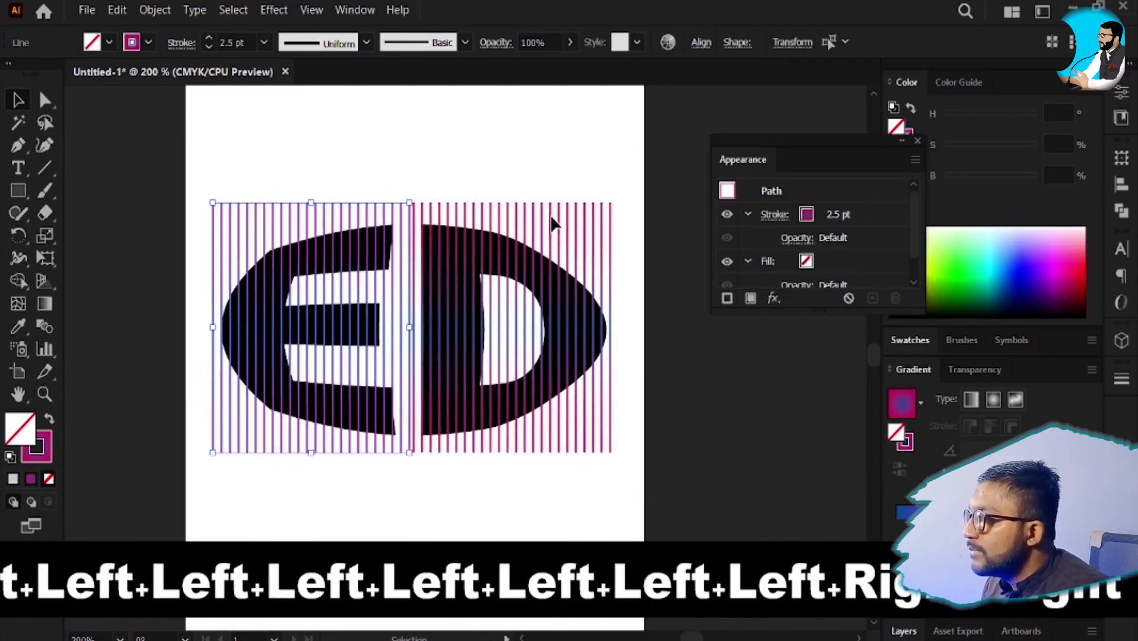
pyautogui.press('Left')
pyautogui.press('Left')
pyautogui.press('Left')
pyautogui.press('Left')
pyautogui.press('Left')
pyautogui.press('Left')
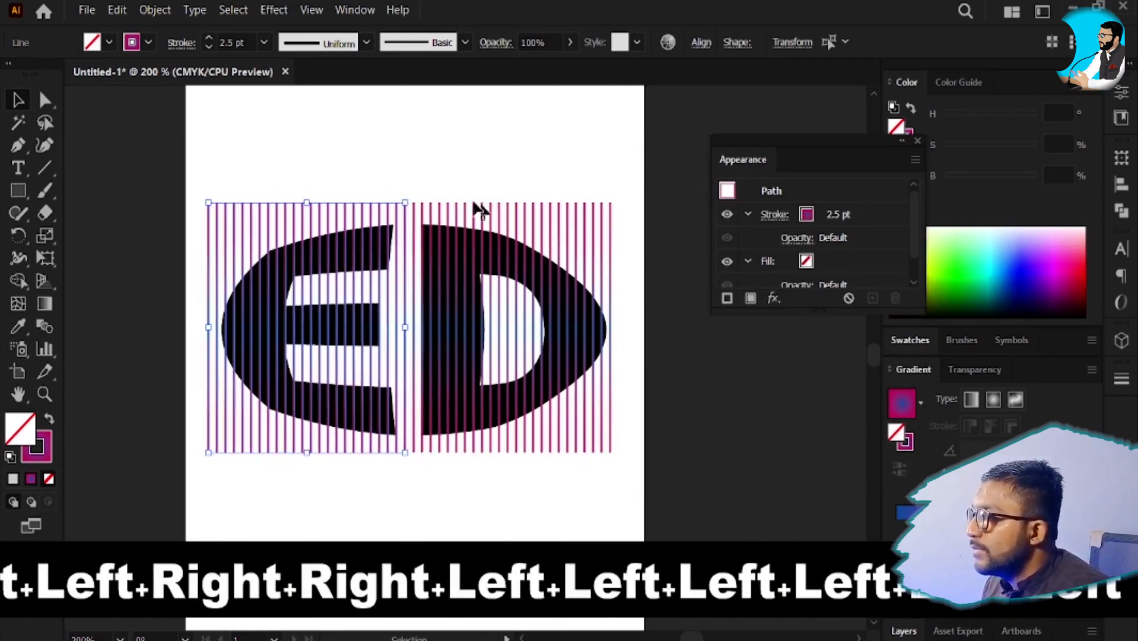
pyautogui.press('Right')
pyautogui.click(416, 158)
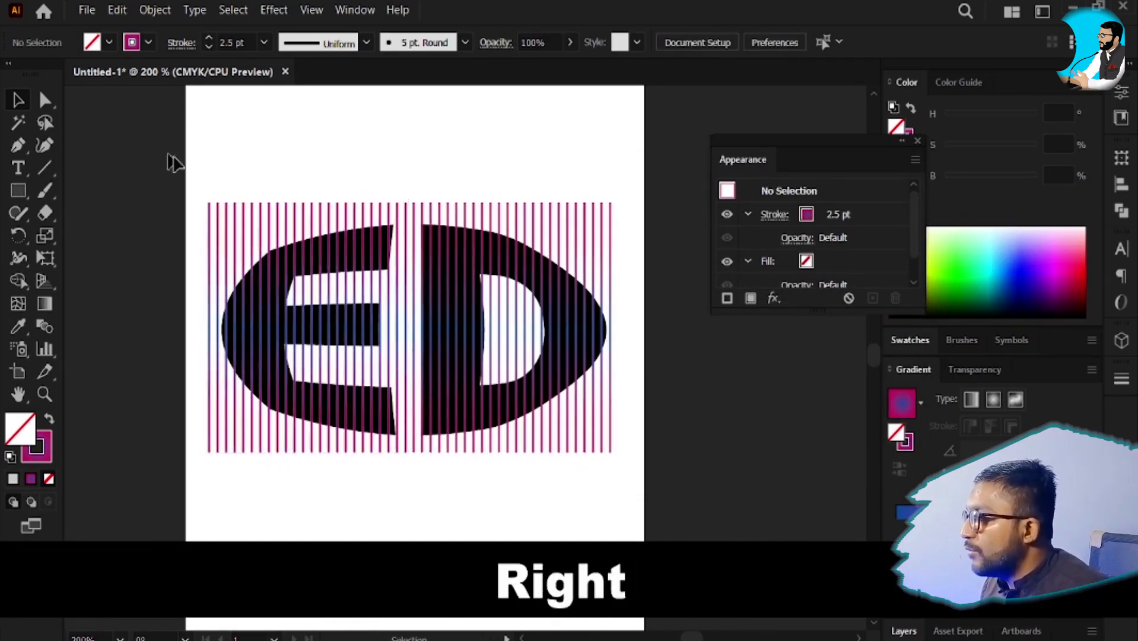
# - Group all the vertical lines covering the ED lettermark
pyautogui.moveTo(189, 161); pyautogui.dragTo(646, 216)
pyautogui.hotkey('ctrl', 'g')
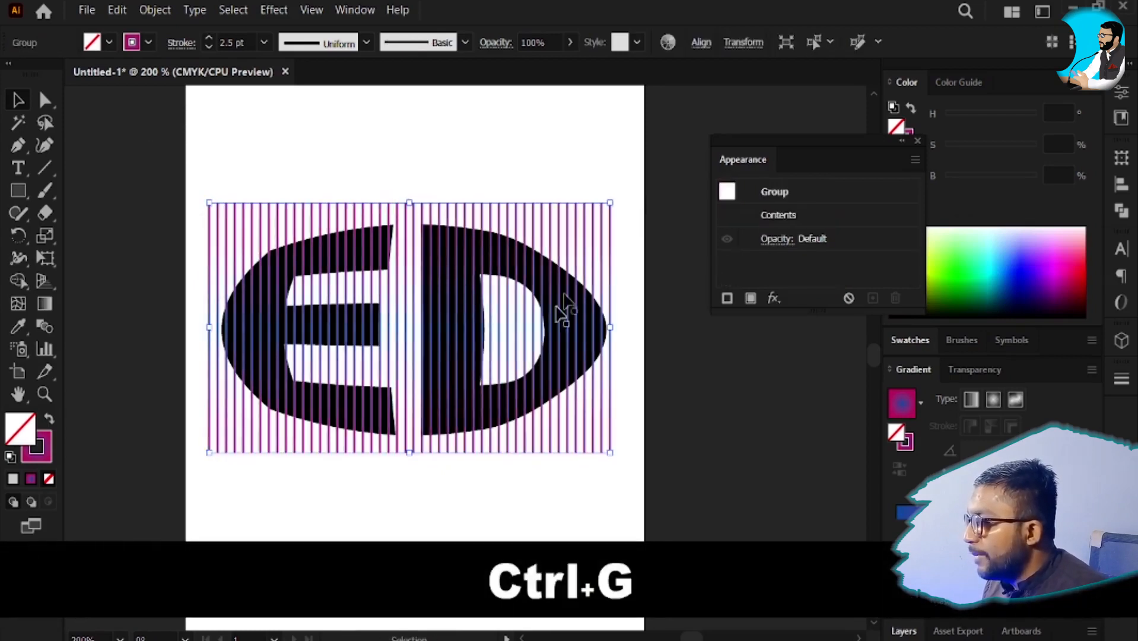
pyautogui.hotkey('ctrl', 'alt', 'c')
pyautogui.rightClick(476, 384)
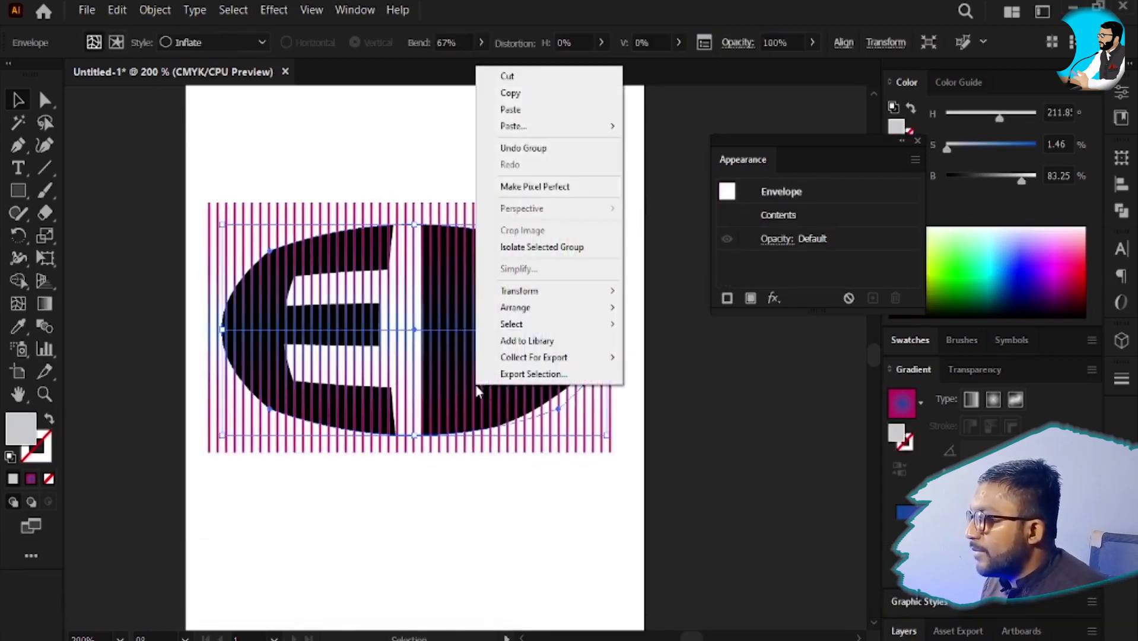
pyautogui.press('space')
pyautogui.moveTo(410, 453); pyautogui.dragTo(428, 354)
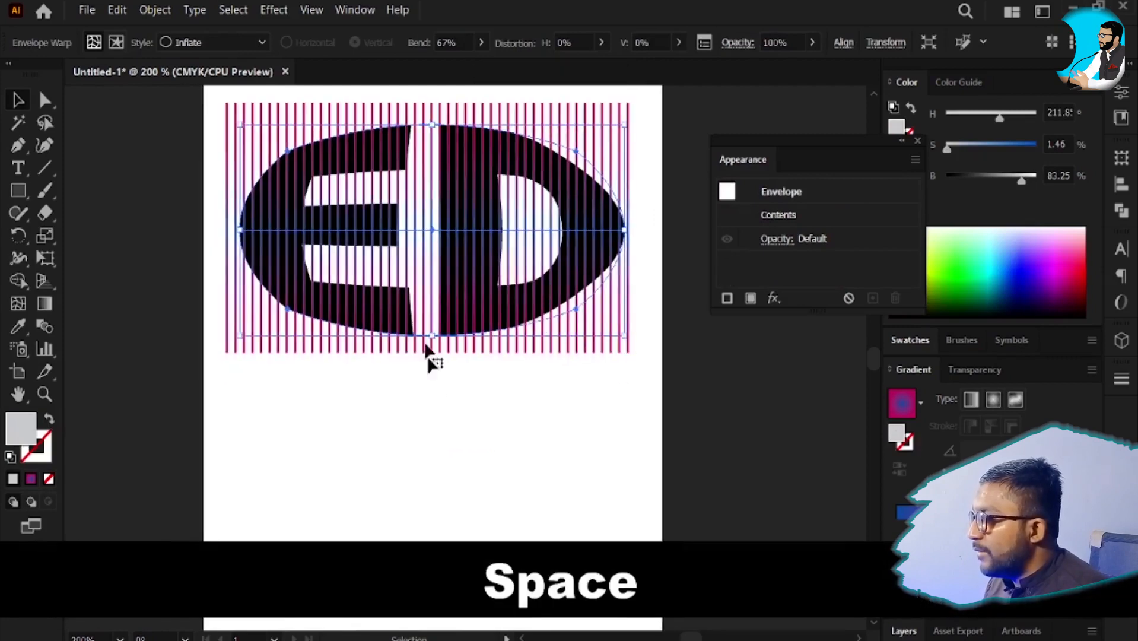
pyautogui.click(438, 399)
# - Duplicate the ED lettermark together with its line group onto the canvas beside the artboard
pyautogui.moveTo(655, 419); pyautogui.dragTo(207, 216)
pyautogui.press('v')
pyautogui.moveTo(327, 299); pyautogui.dragTo(168, 352)
pyautogui.press('space')
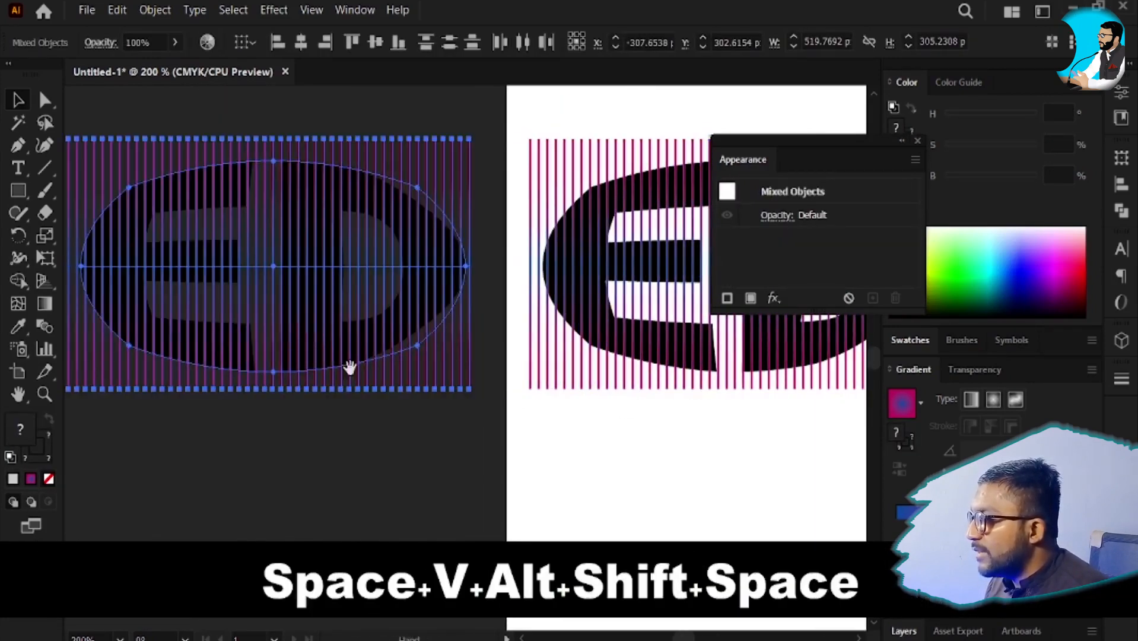
pyautogui.moveTo(350, 366); pyautogui.dragTo(465, 349)
# - Expand the warped ED envelope in the duplicate, with Object and Fill enabled
pyautogui.click(460, 462)
pyautogui.click(446, 333)
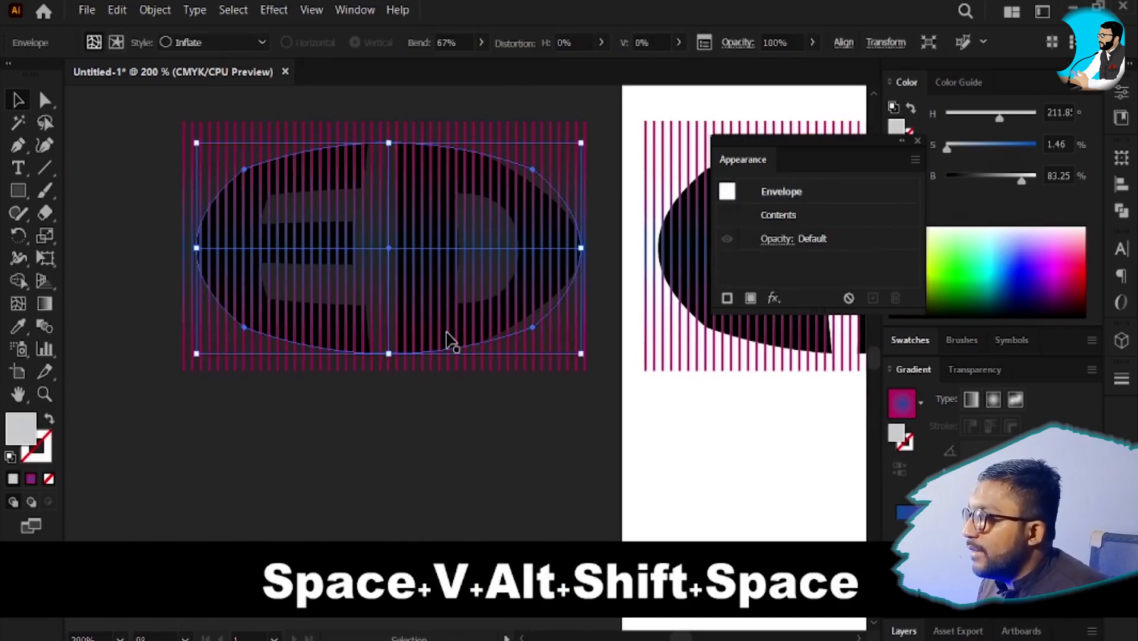
pyautogui.click(115, 11)
pyautogui.moveTo(155, 6)
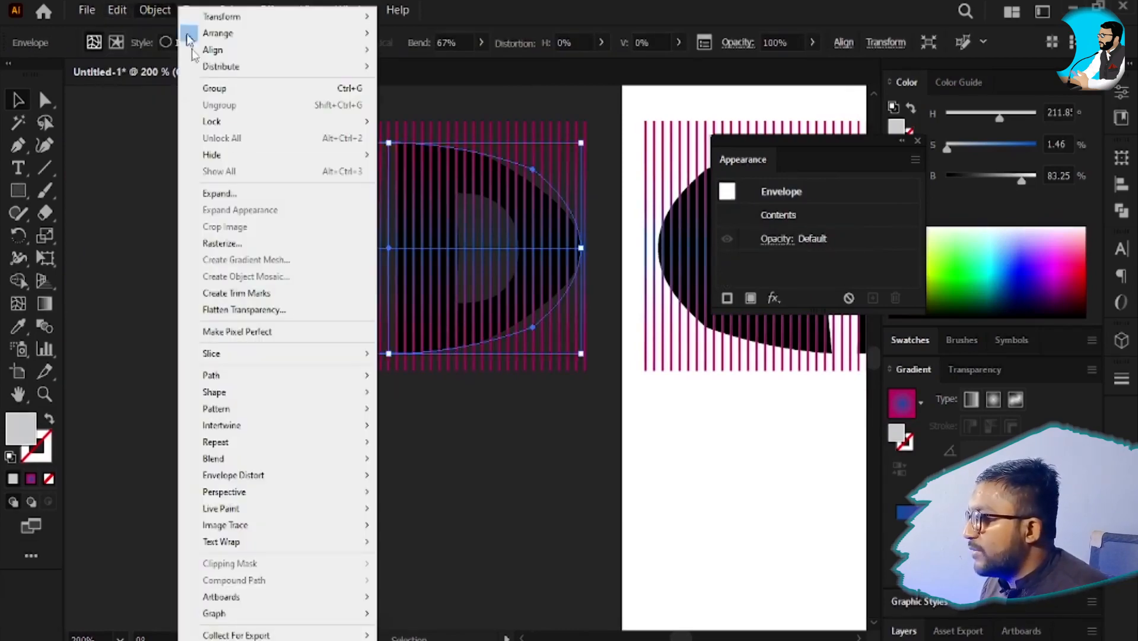
pyautogui.click(262, 193)
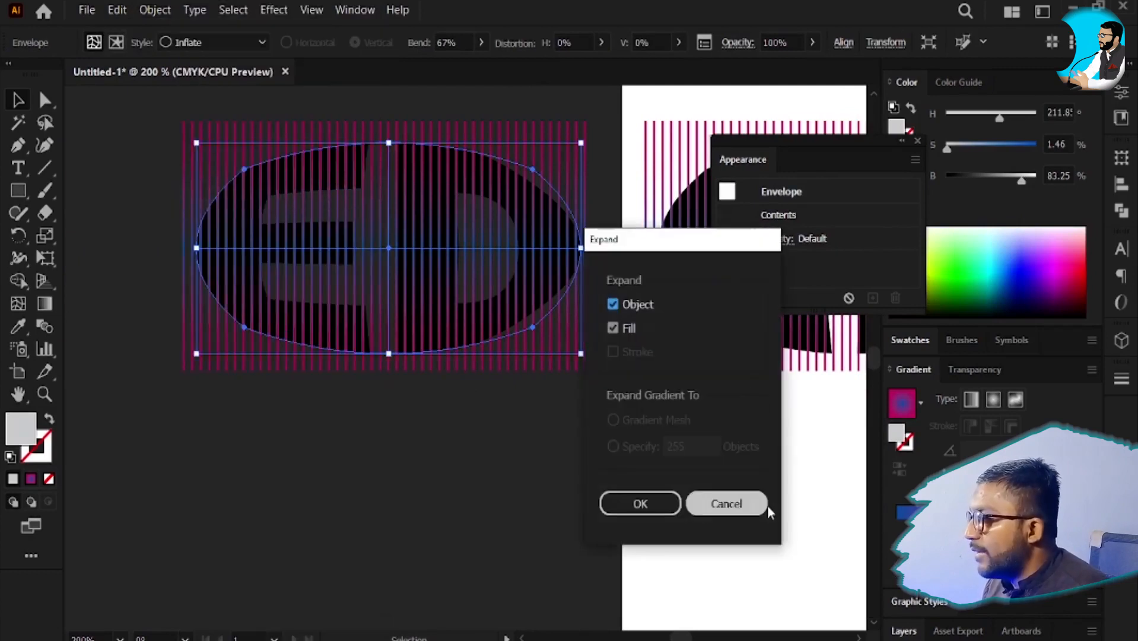
pyautogui.click(640, 504)
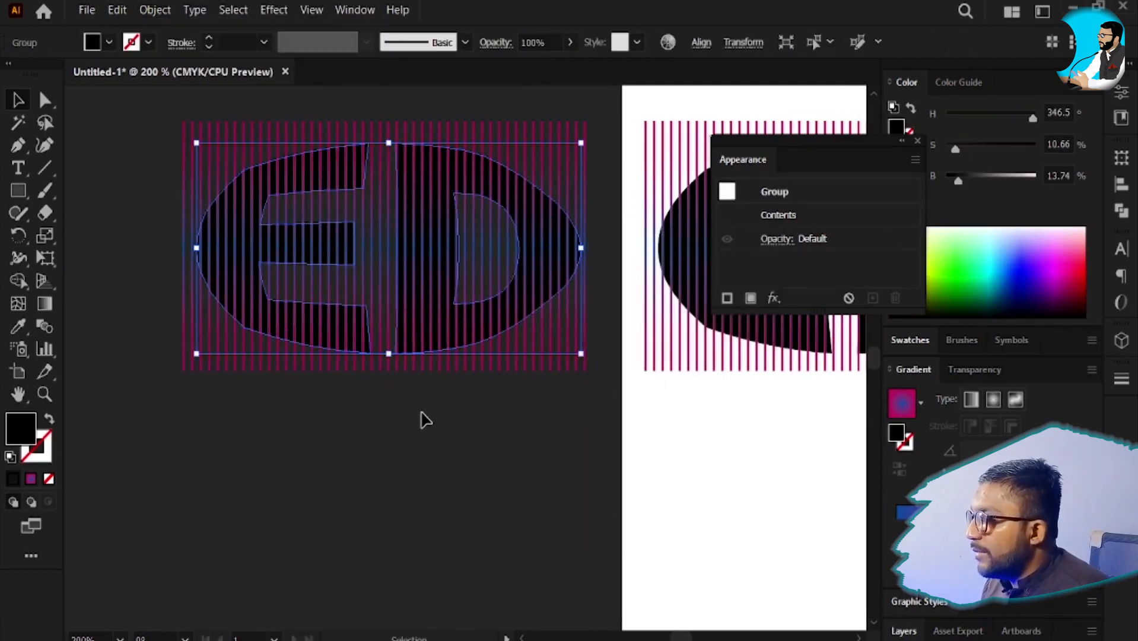
# - Change the fill of the expanded ED letters to white, FFFFFF
pyautogui.click(424, 420)
pyautogui.click(416, 310)
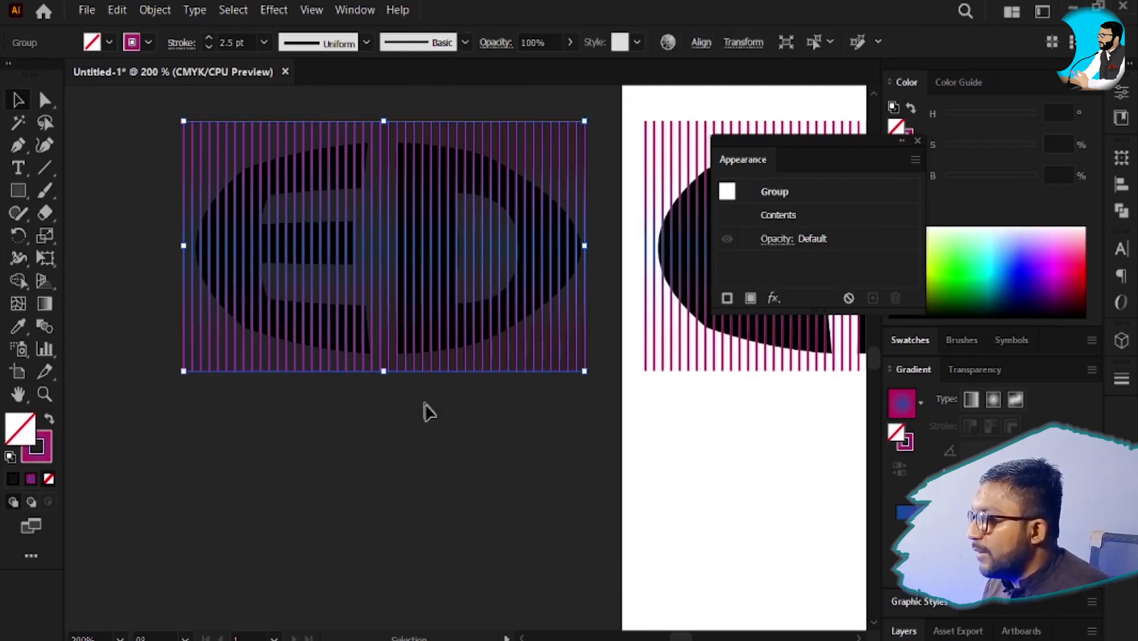
pyautogui.click(429, 316)
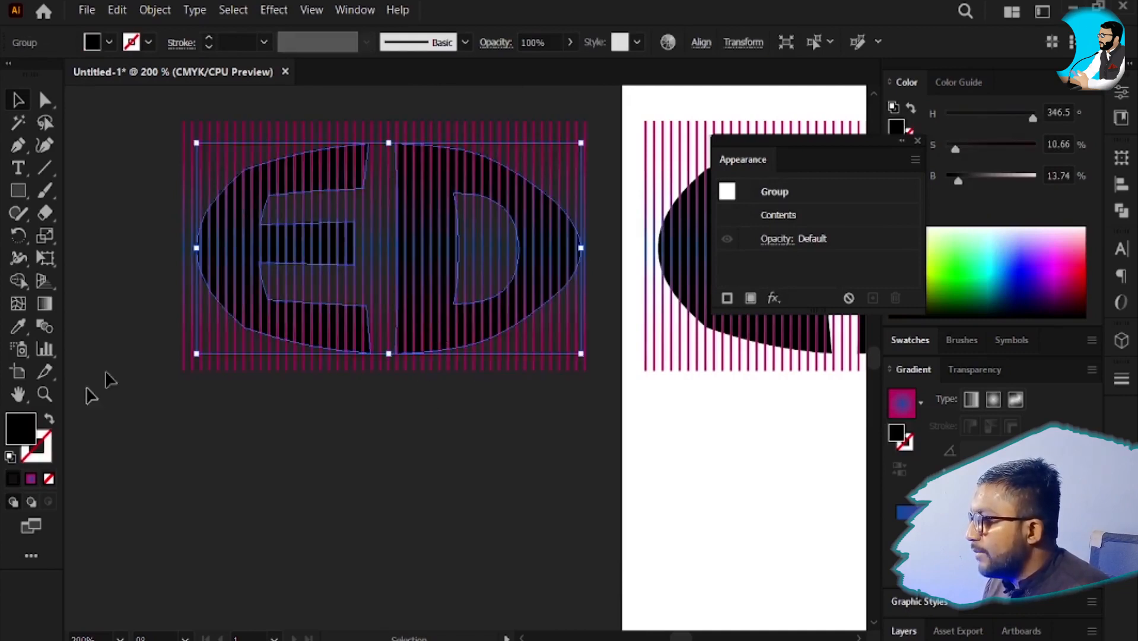
pyautogui.moveTo(670, 259); pyautogui.dragTo(525, 162)
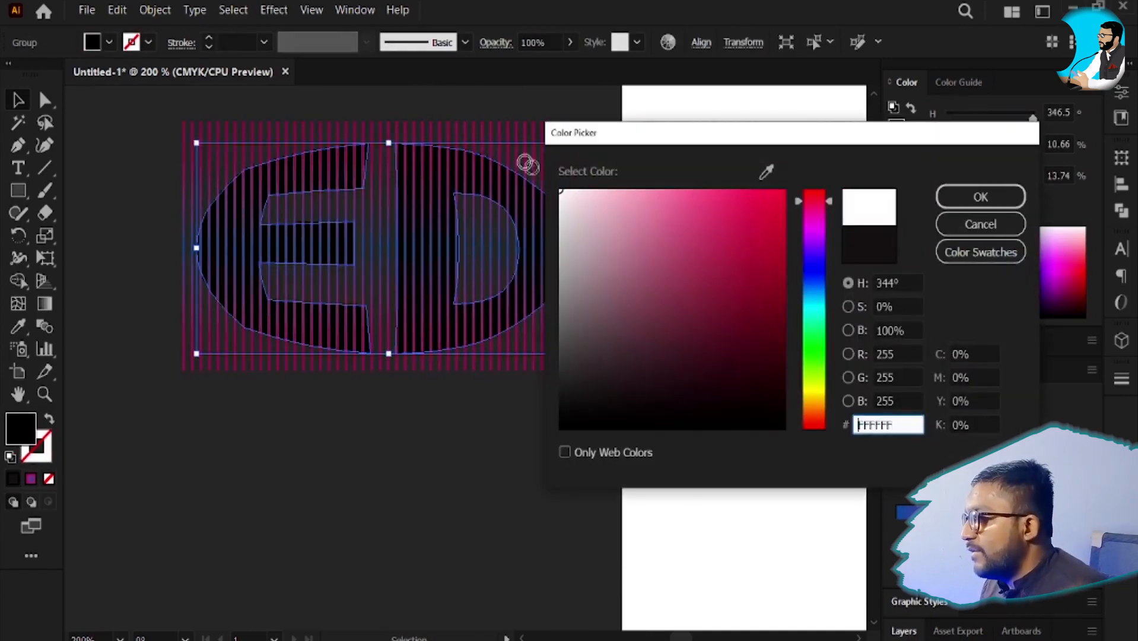
pyautogui.press('Return')
pyautogui.click(419, 417)
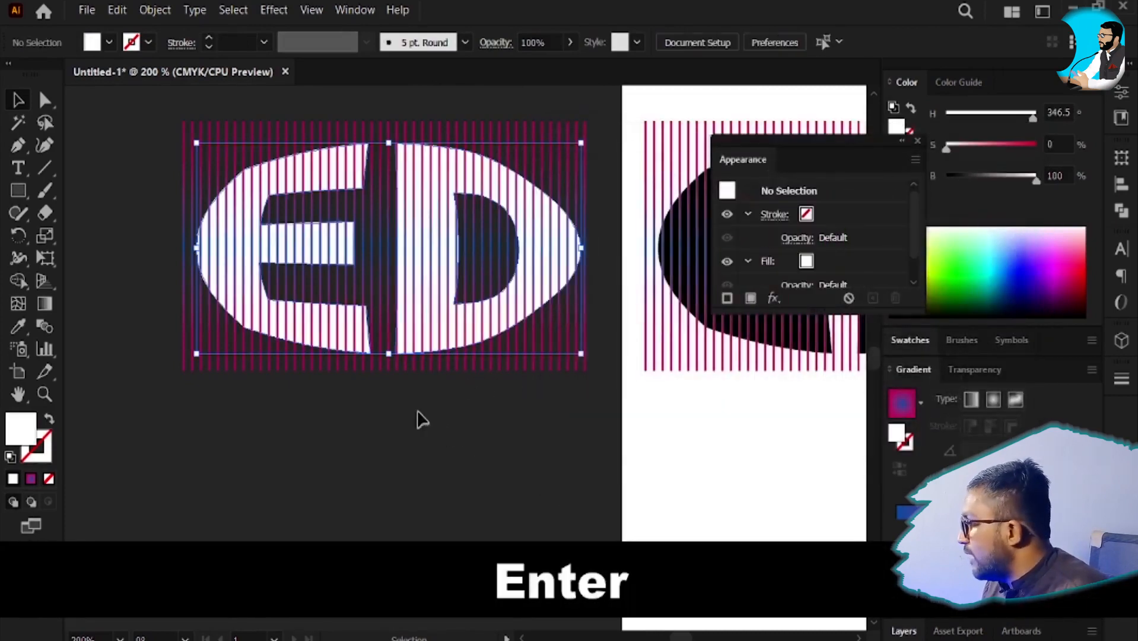
# - Make an opacity mask from the white ED letters and the line group, and inspect the stripes up close
pyautogui.moveTo(505, 421); pyautogui.dragTo(233, 202)
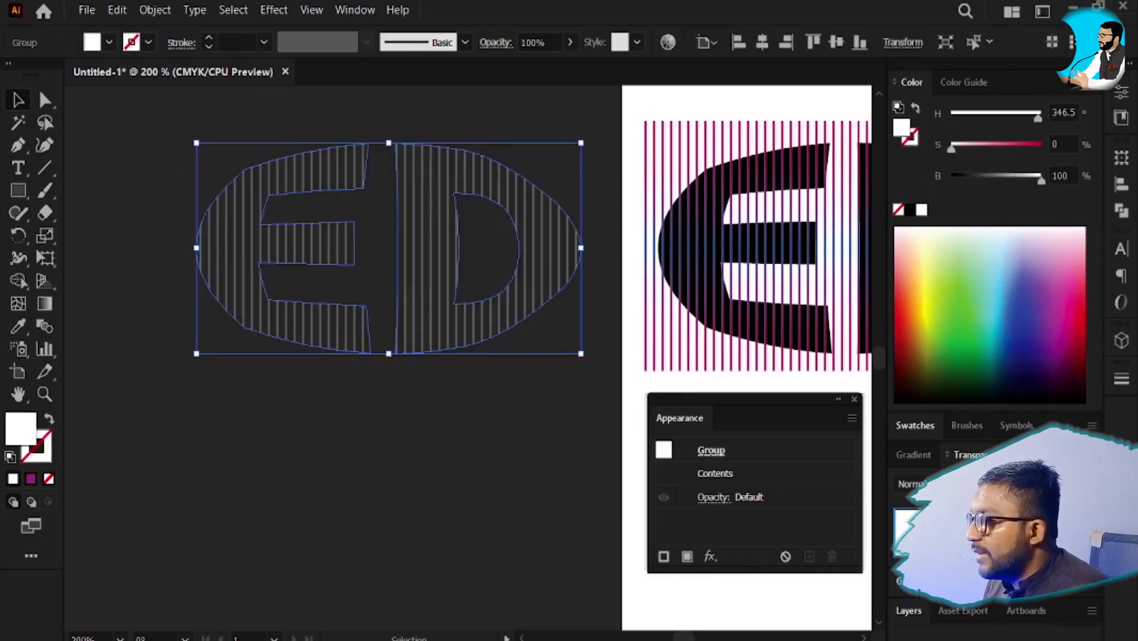
pyautogui.press('v')
pyautogui.click(419, 303)
pyautogui.scroll(4, 418, 294)
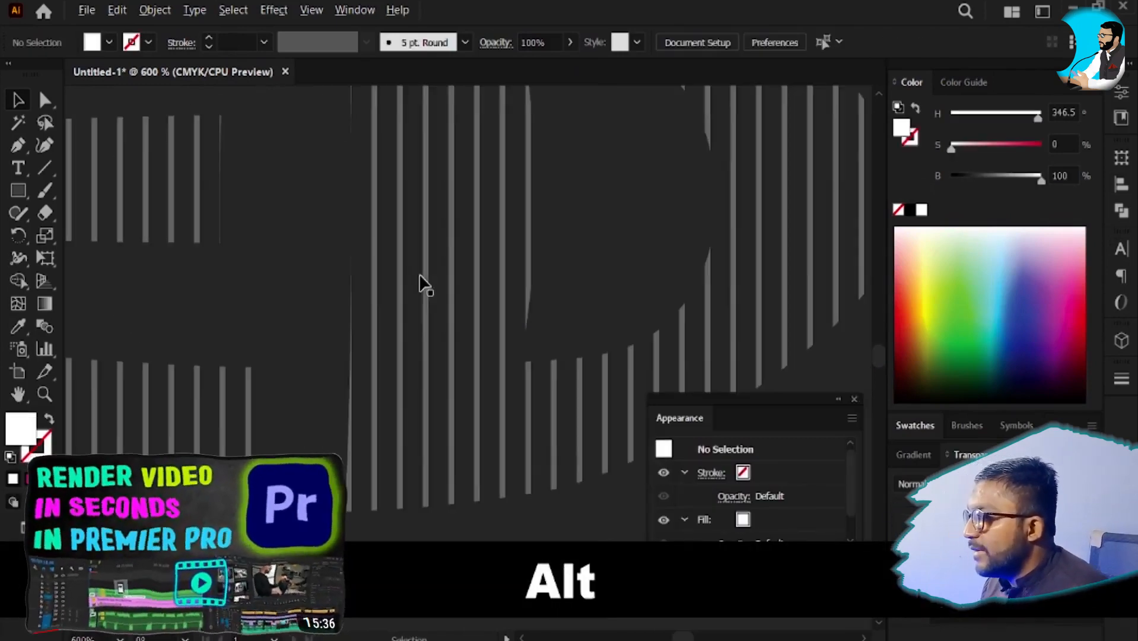
pyautogui.scroll(-2, 426, 297)
pyautogui.scroll(-1, 432, 304)
pyautogui.click(432, 304)
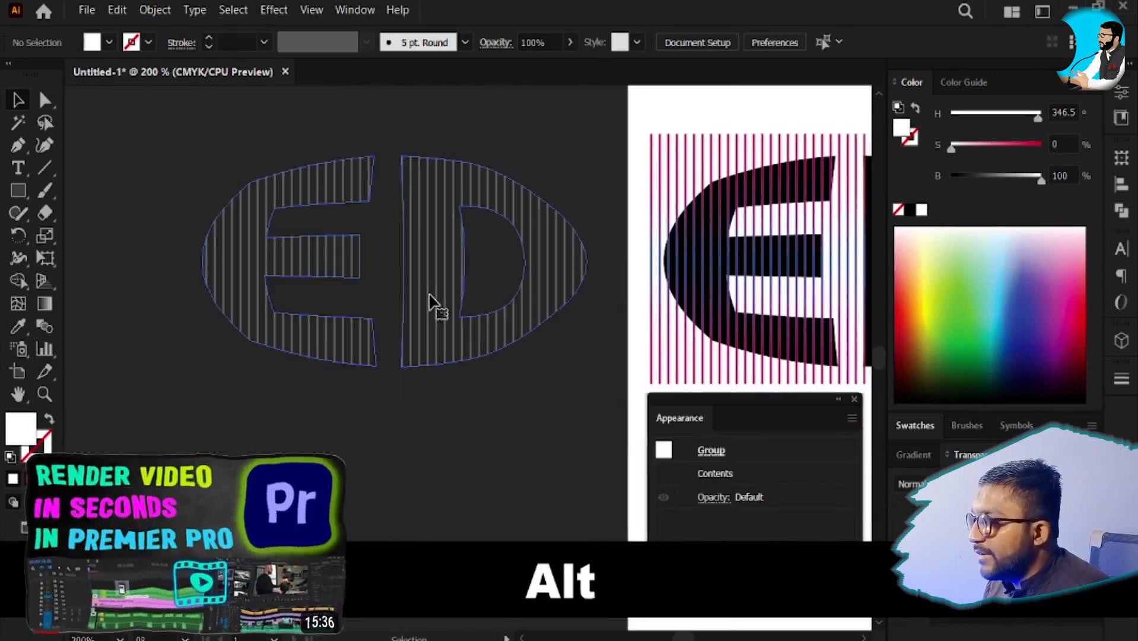
pyautogui.press('v')
pyautogui.click(350, 418)
pyautogui.click(332, 334)
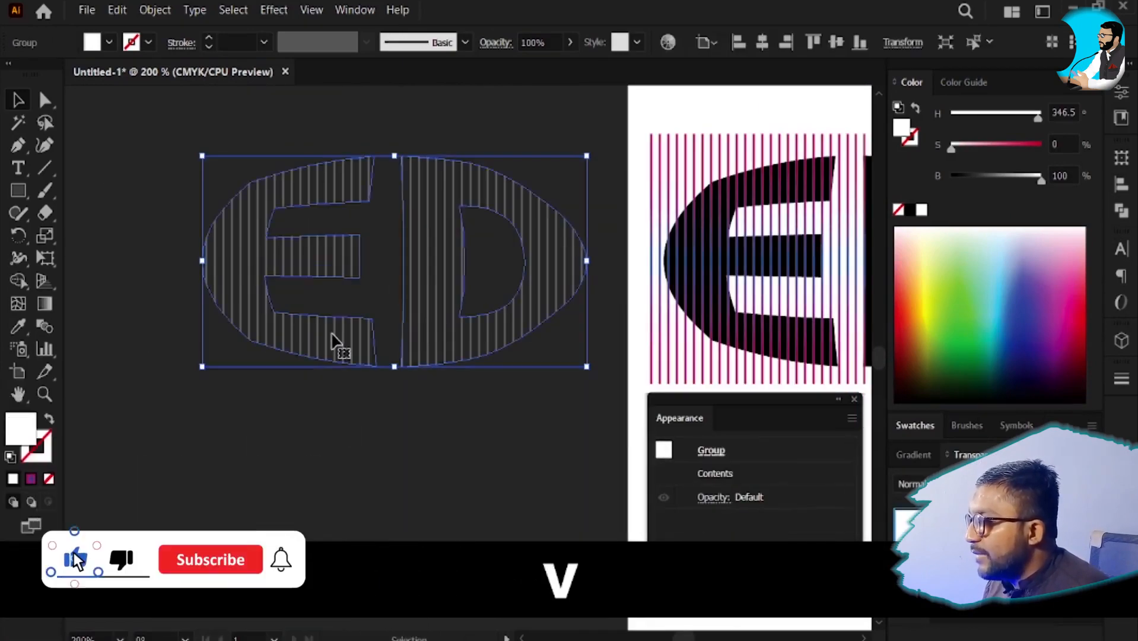
# - Undo the opacity mask on the duplicated ED artwork
pyautogui.rightClick(333, 334)
pyautogui.click(324, 337)
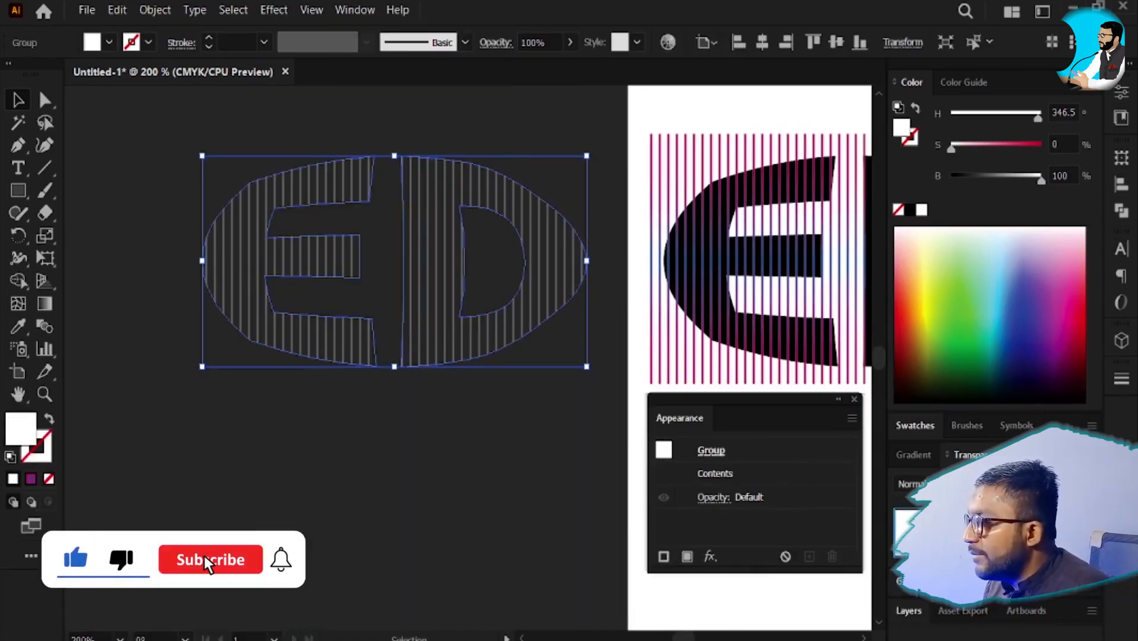
pyautogui.hotkey('ctrl', 'z')
pyautogui.click(478, 426)
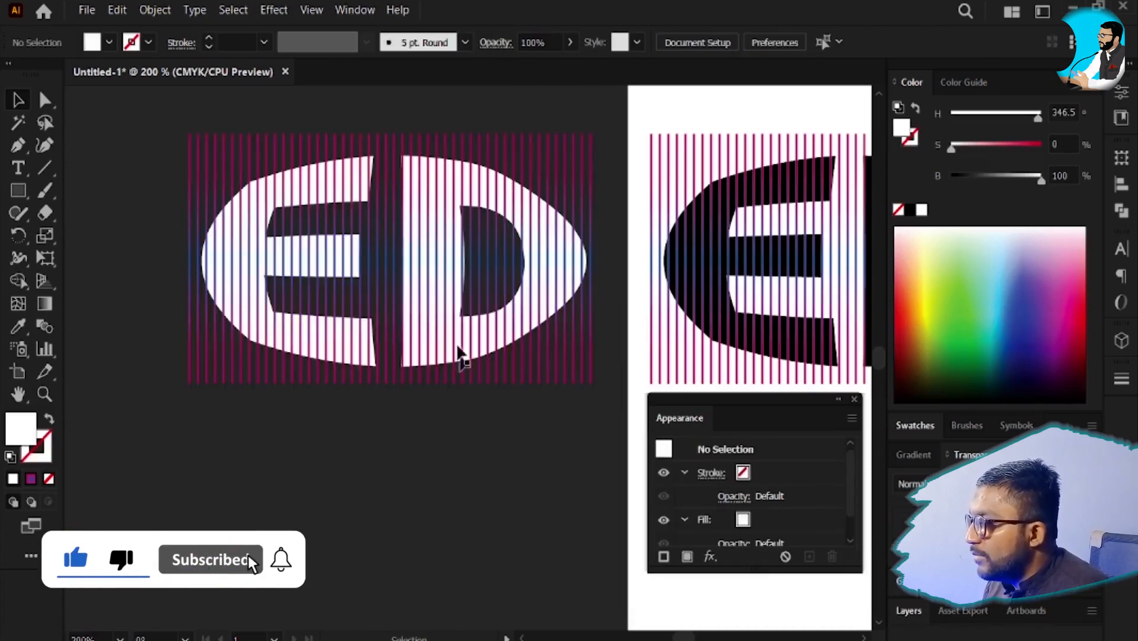
# - Select the line group over the white ED letters and set its stroke weight to 5 pt
pyautogui.click(443, 311)
pyautogui.moveTo(574, 412); pyautogui.dragTo(280, 367)
pyautogui.press('space')
pyautogui.moveTo(500, 383); pyautogui.dragTo(396, 414)
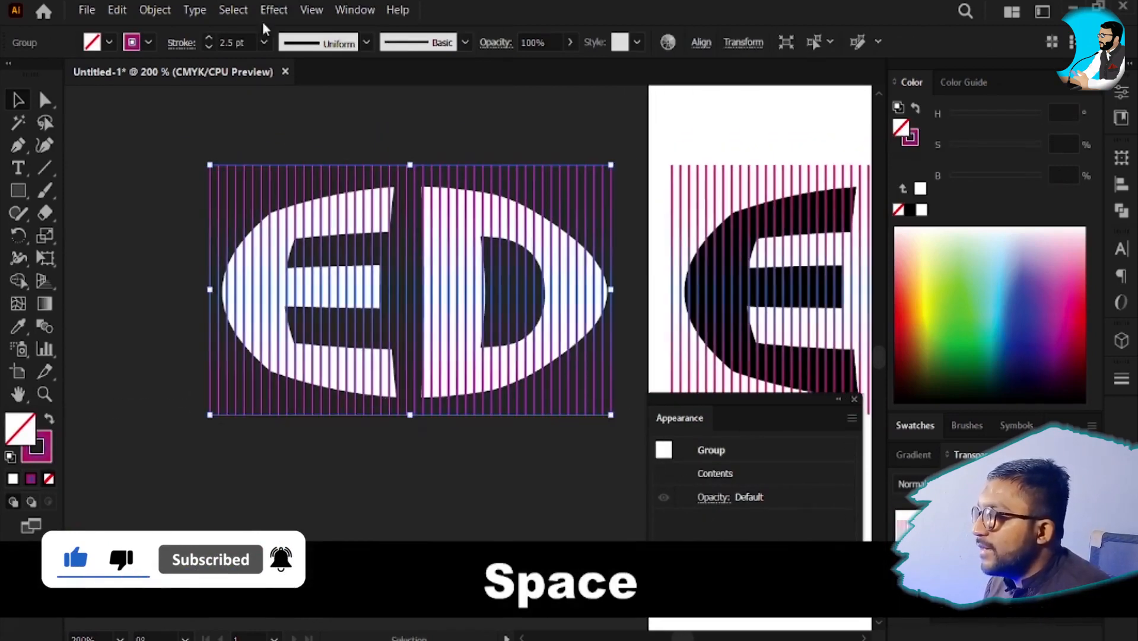
pyautogui.click(241, 48)
pyautogui.write('5')
pyautogui.press('Return')
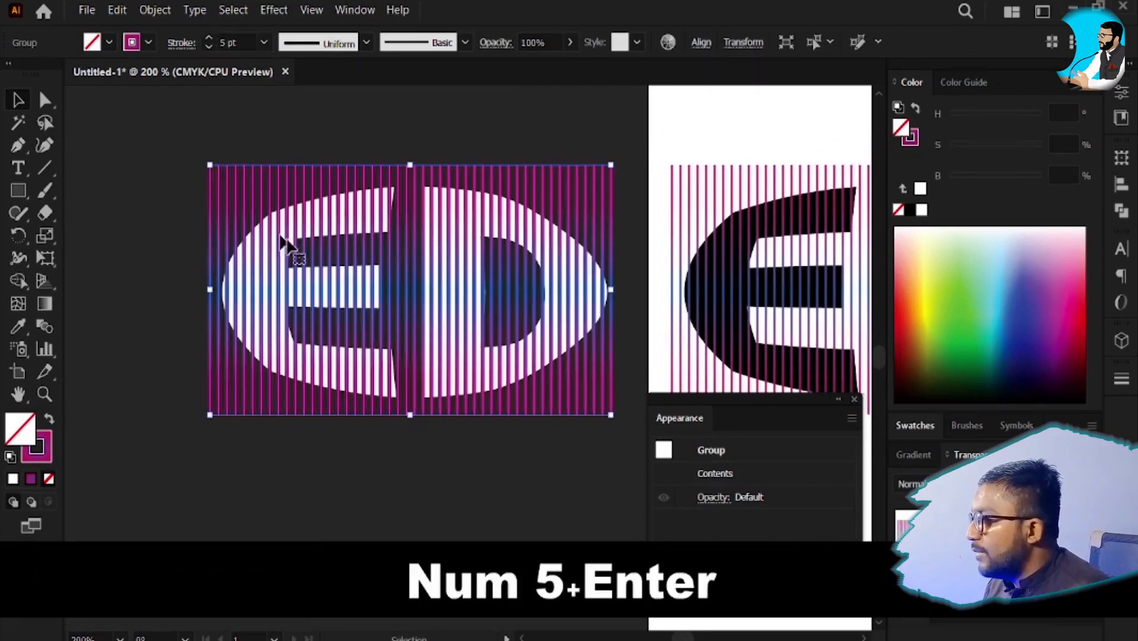
# - Select the white ED letters and the thickened lines, and combine them into an opacity mask
pyautogui.press('v')
pyautogui.click(183, 139)
pyautogui.moveTo(157, 128); pyautogui.dragTo(603, 450)
pyautogui.click(1021, 516)
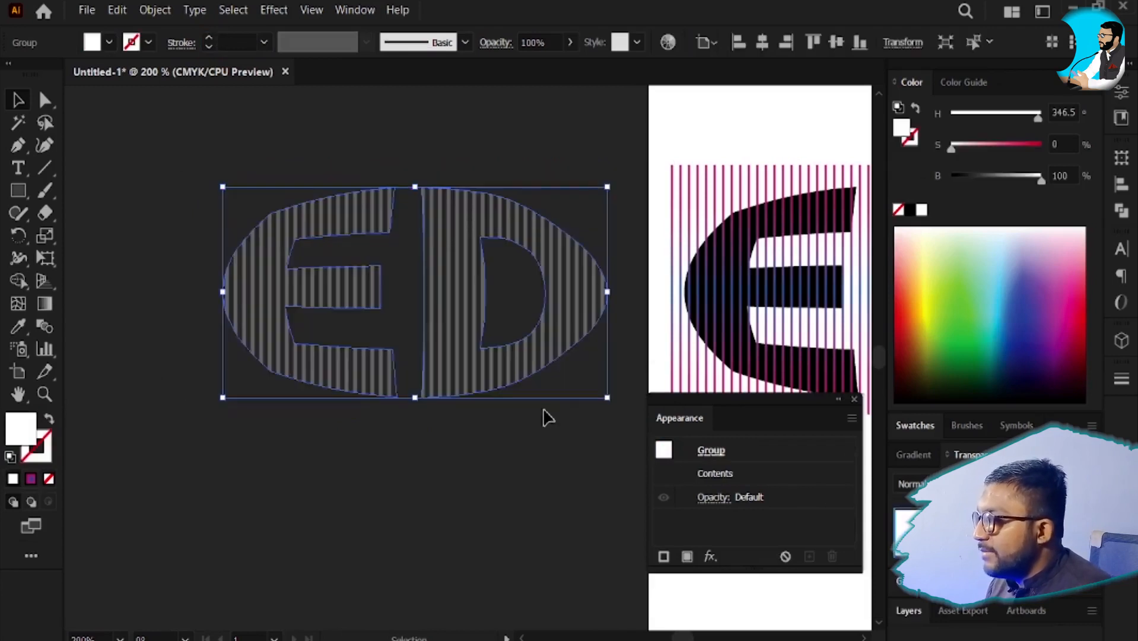
# - Add a new fill to the masked ED group as a whole
pyautogui.click(525, 448)
pyautogui.click(437, 363)
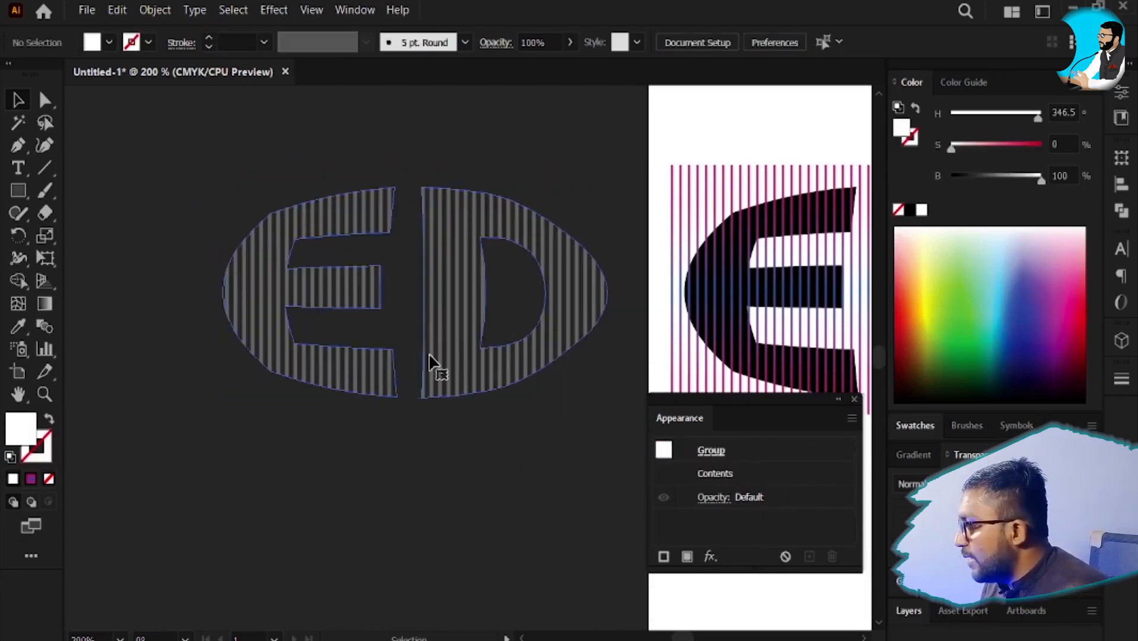
pyautogui.click(771, 457)
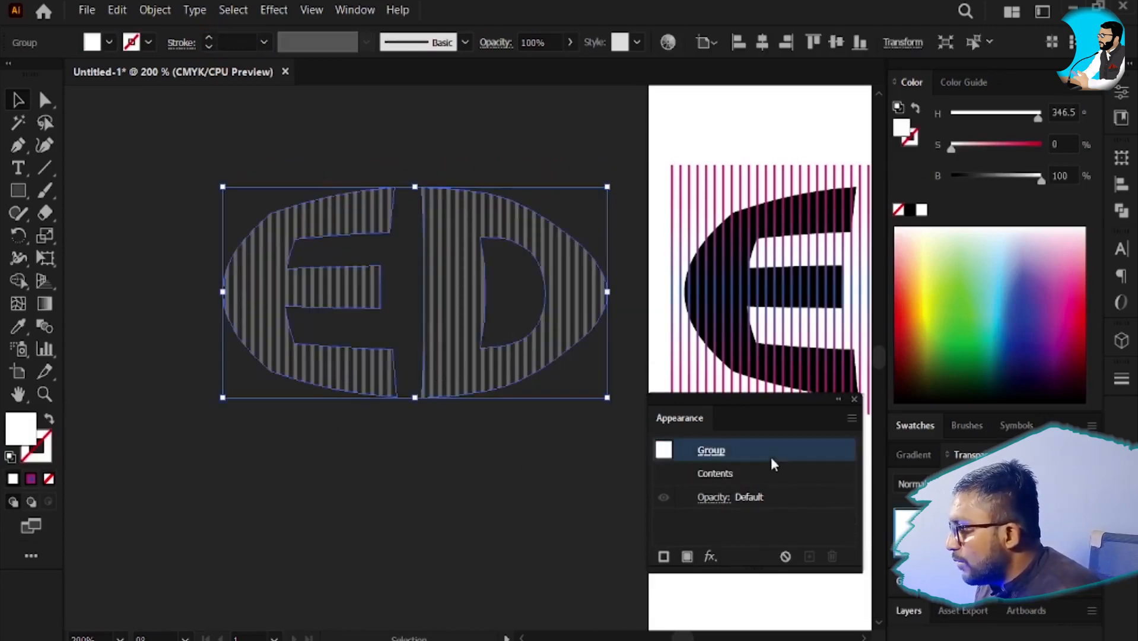
pyautogui.click(682, 557)
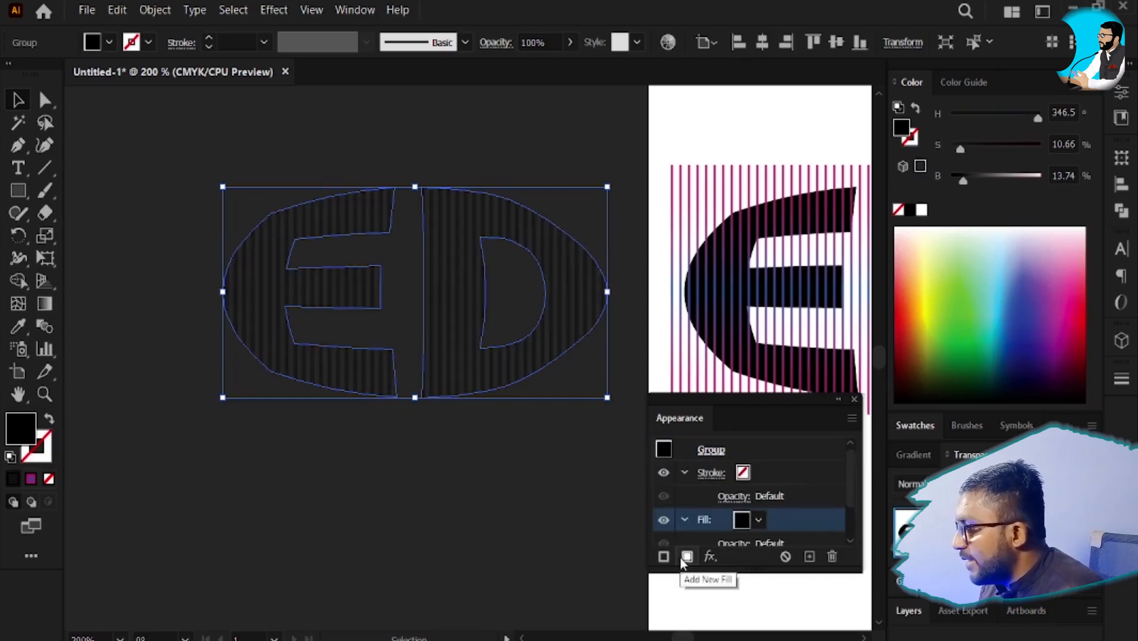
# - Set the added fill of the masked ED group to the yellow-to-red gradient swatch and deselect it
pyautogui.click(758, 521)
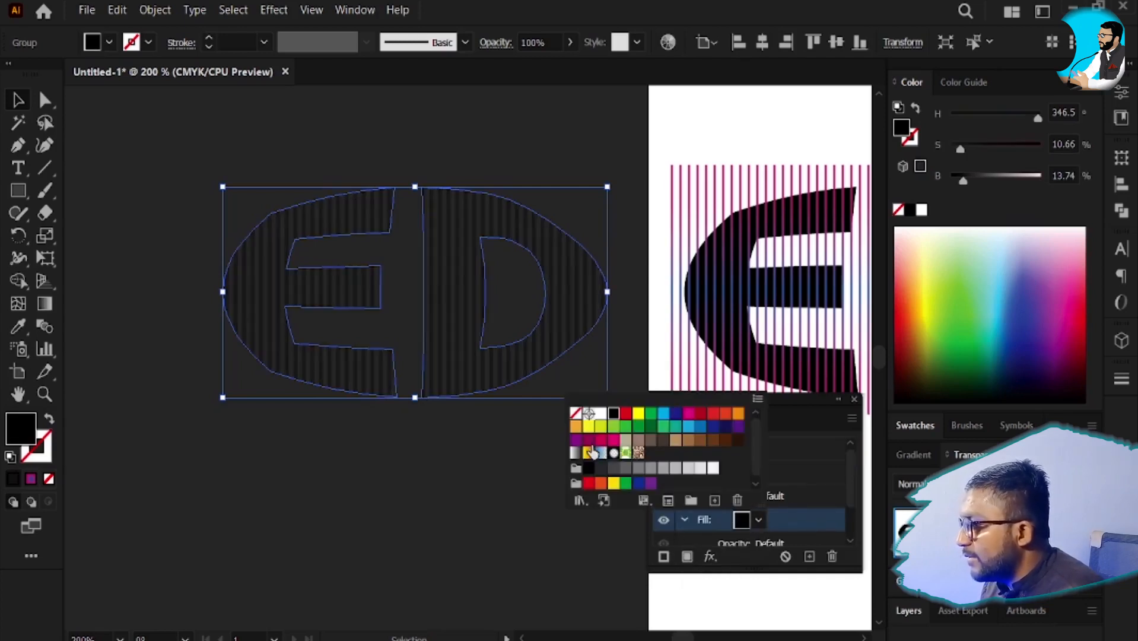
pyautogui.click(587, 454)
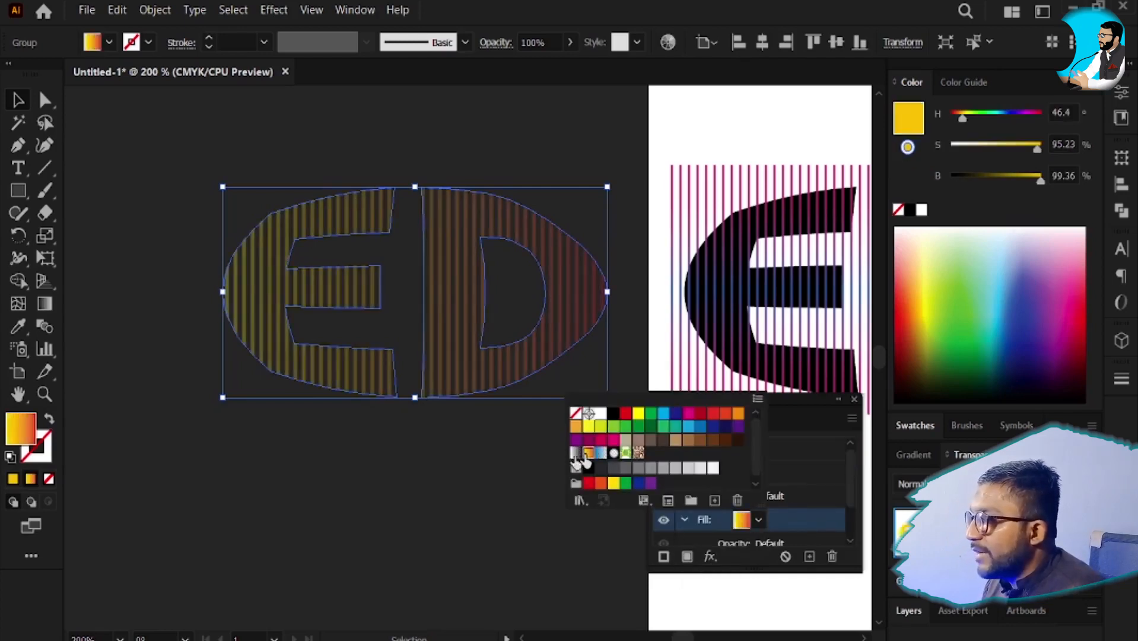
pyautogui.press('v')
pyautogui.click(398, 457)
# - Move the gradient-striped ED group onto the white artboard, below the lined black ED lettering
pyautogui.press('space')
pyautogui.moveTo(458, 382); pyautogui.dragTo(661, 397)
pyautogui.press('v')
pyautogui.moveTo(128, 163); pyautogui.dragTo(601, 432)
pyautogui.press('space')
pyautogui.moveTo(485, 336); pyautogui.dragTo(405, 236)
pyautogui.click(186, 359)
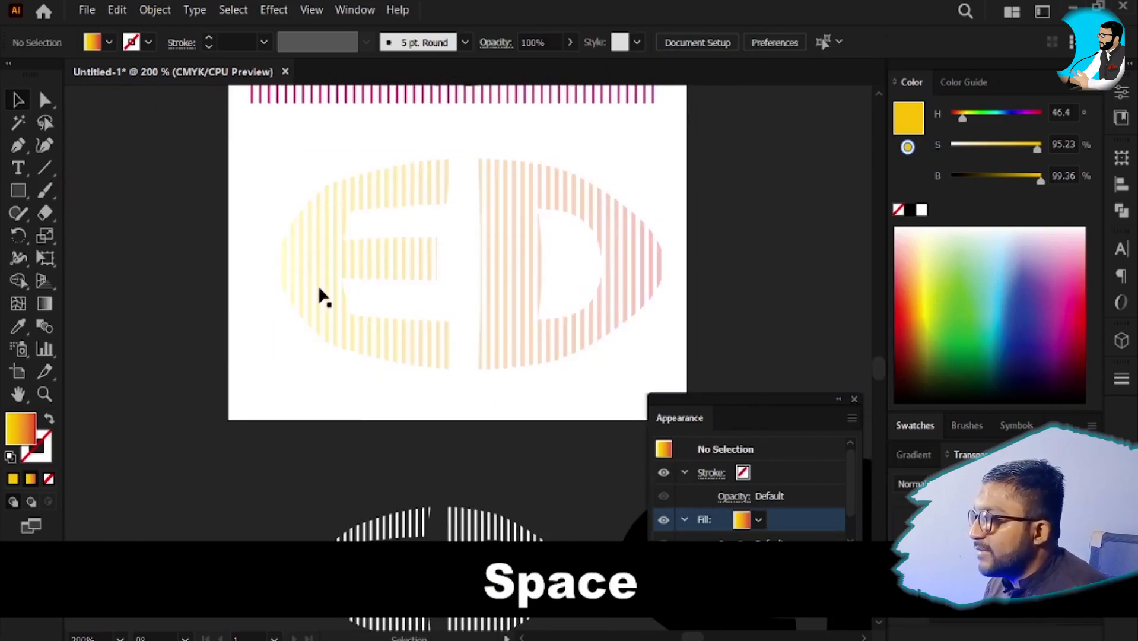
pyautogui.scroll(1, 485, 199)
pyautogui.click(343, 300)
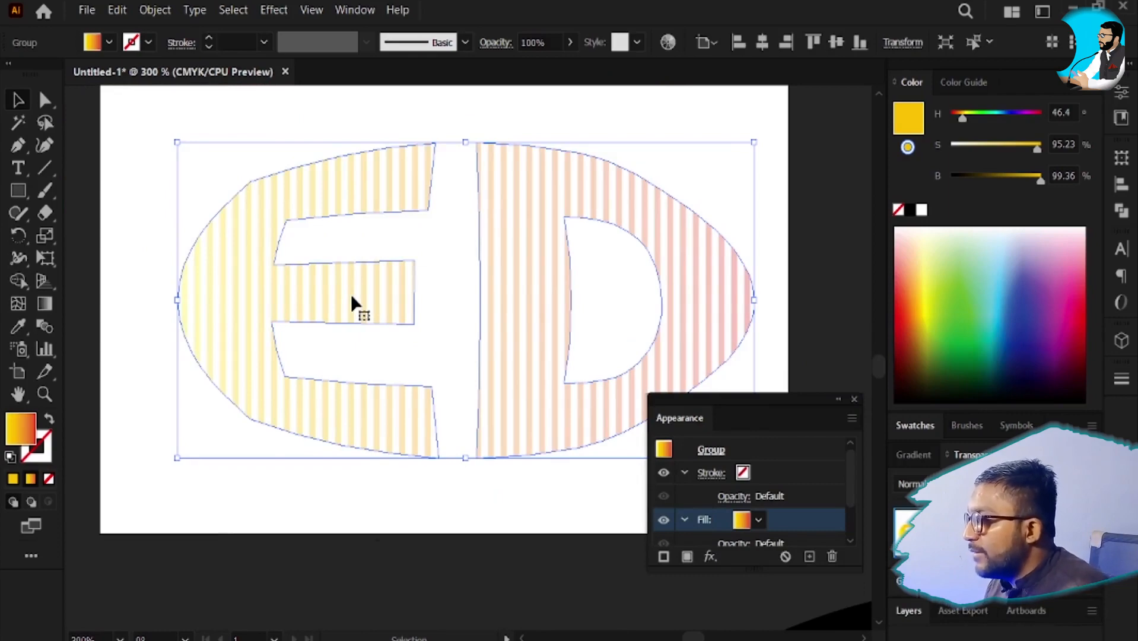
# - Move the gradient-striped ED group off the artboard onto the dark canvas on its left
pyautogui.scroll(-2, 351, 302)
pyautogui.moveTo(354, 303); pyautogui.dragTo(462, 531)
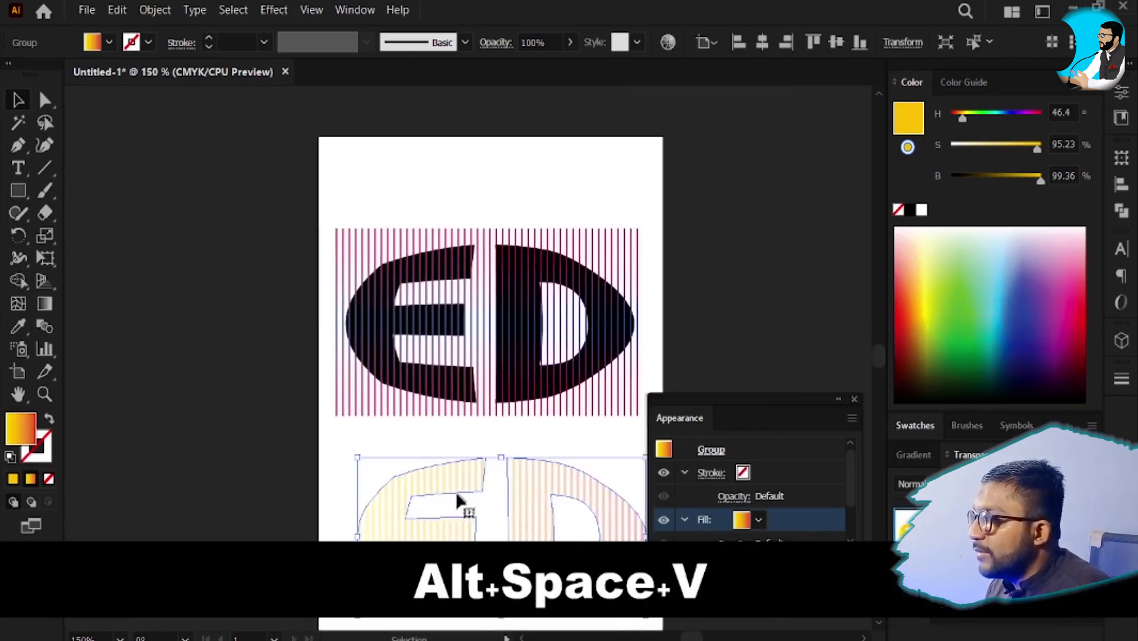
pyautogui.moveTo(456, 492); pyautogui.dragTo(678, 292)
pyautogui.moveTo(639, 348); pyautogui.dragTo(219, 234)
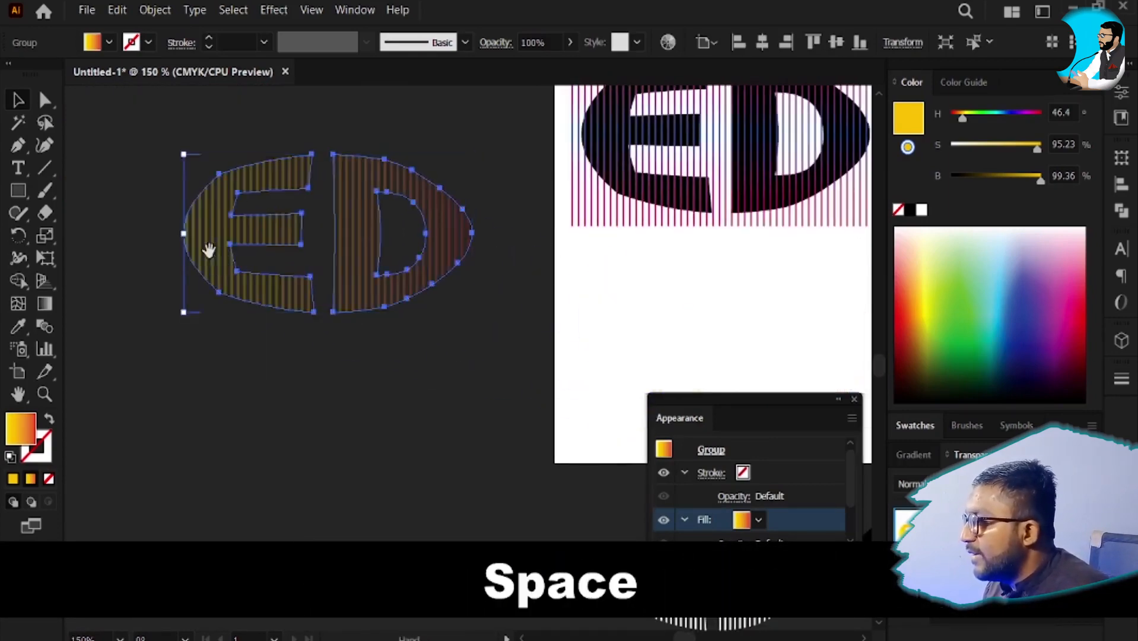
pyautogui.scroll(1, 209, 249)
pyautogui.click(546, 305)
pyautogui.click(489, 338)
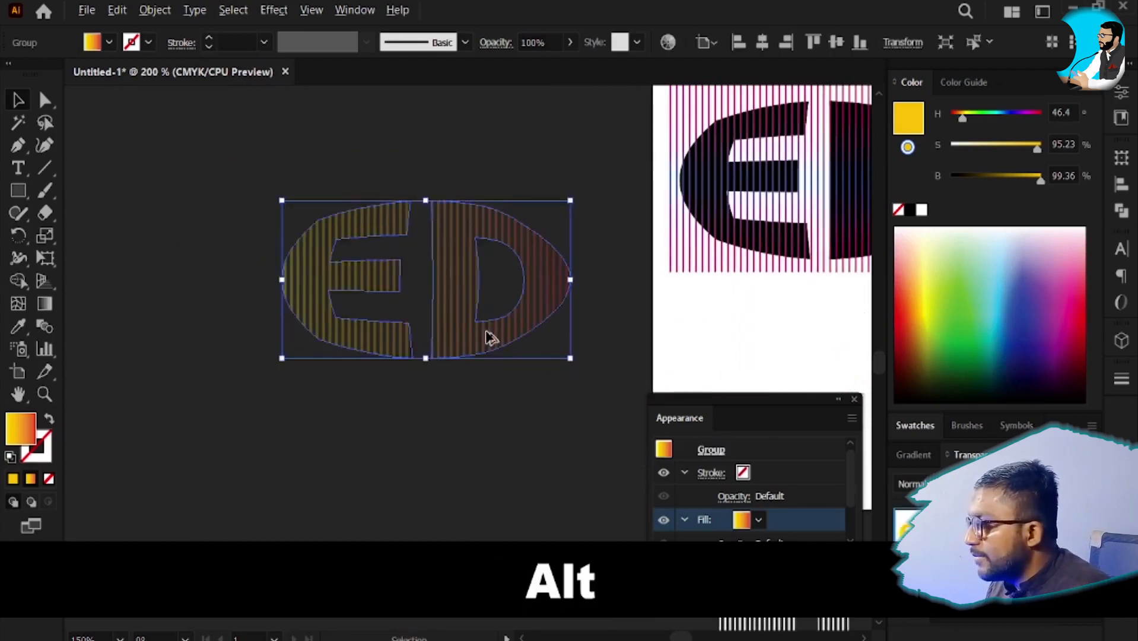
# - Copy the gradient-striped ED group and paste the copy in front, exactly over the original
pyautogui.scroll(1, 489, 338)
pyautogui.click(427, 379)
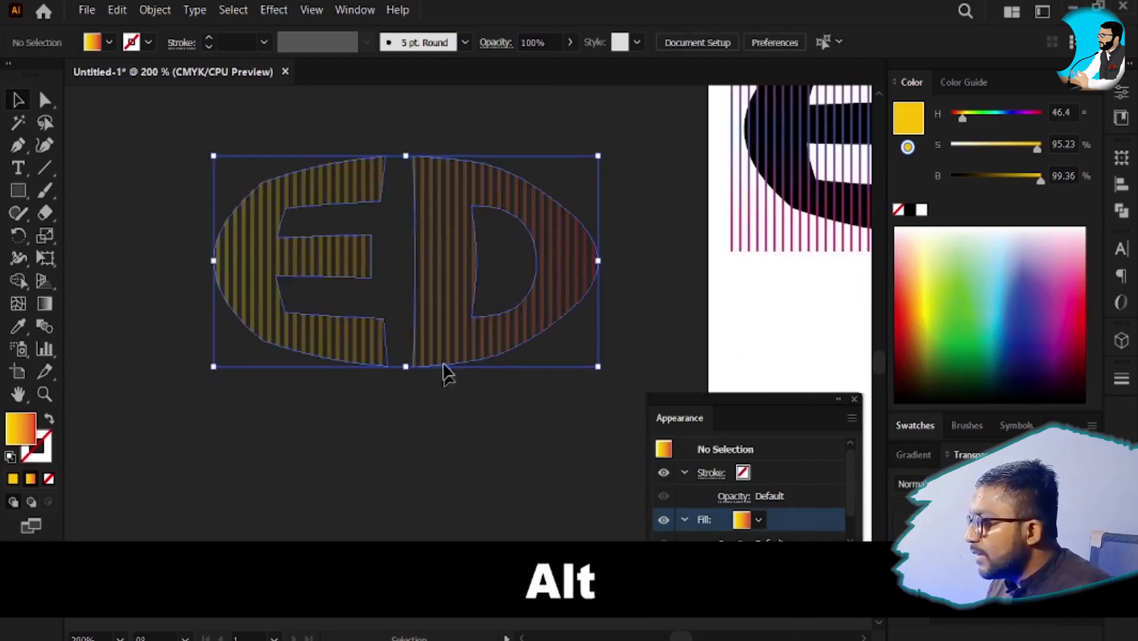
pyautogui.click(439, 330)
pyautogui.press('ctrl')
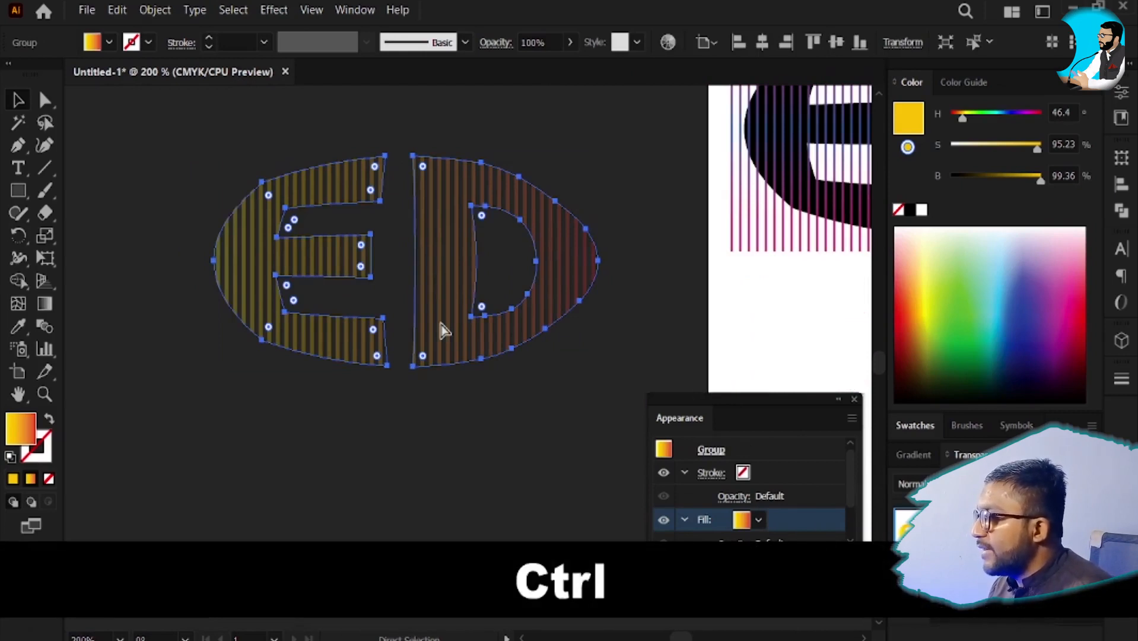
pyautogui.hotkey('ctrl', 'c')
pyautogui.hotkey('ctrl', 'f')
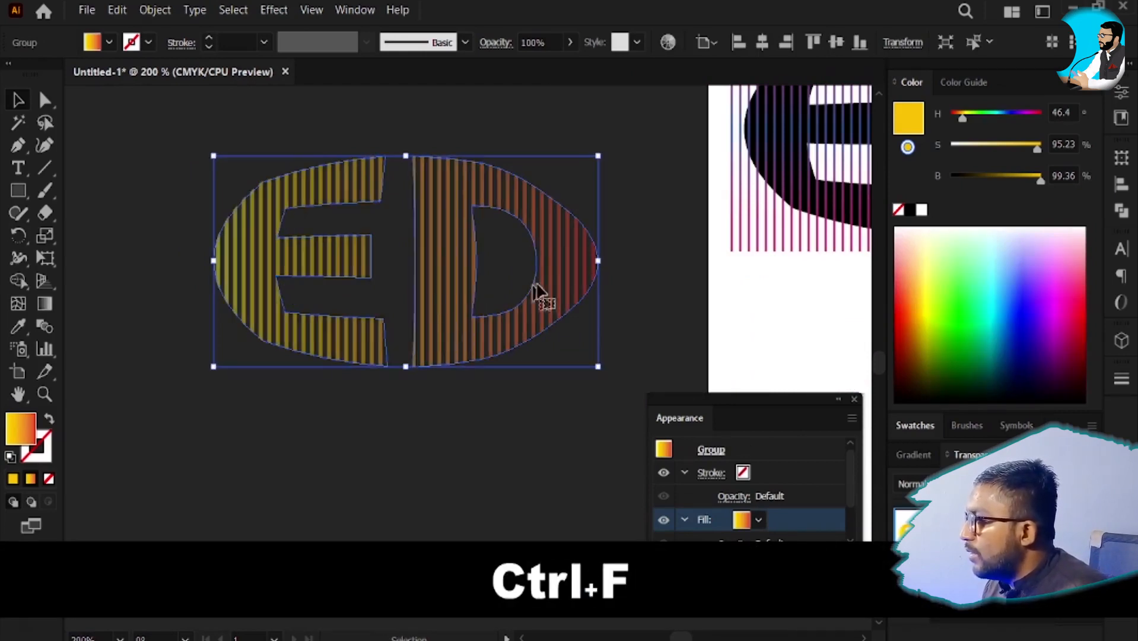
# - Stretch the front copy of the striped ED horizontally so it extends slightly past the original on both sides
pyautogui.scroll(2, 542, 298)
pyautogui.moveTo(630, 270); pyautogui.dragTo(666, 264)
pyautogui.moveTo(563, 273); pyautogui.dragTo(762, 227)
pyautogui.scroll(-2, 706, 252)
pyautogui.press('v')
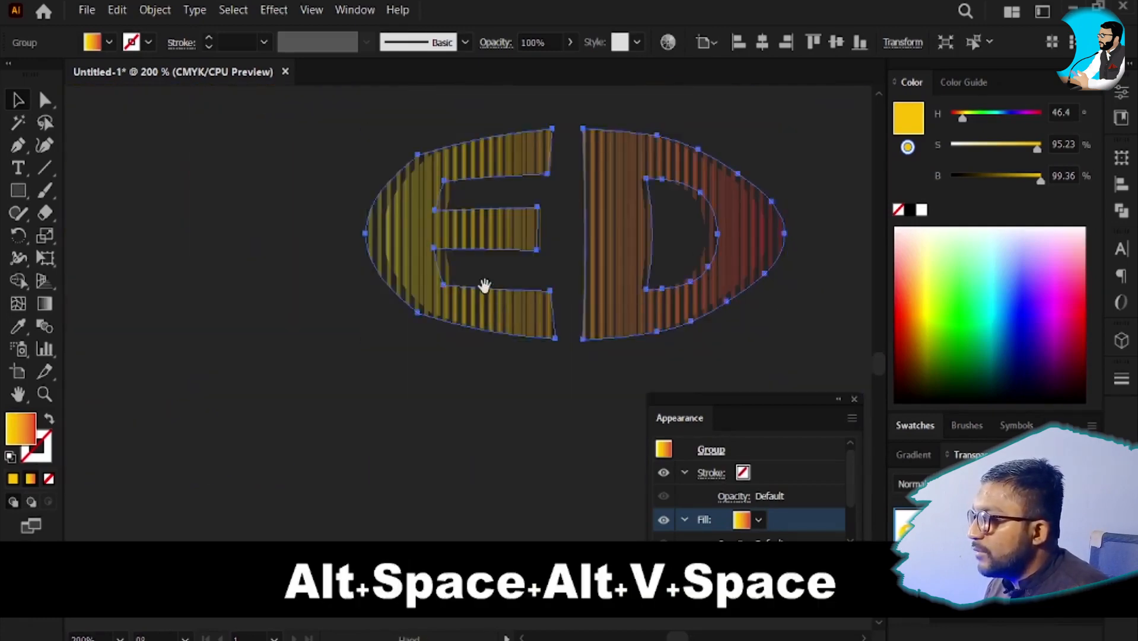
pyautogui.moveTo(482, 285); pyautogui.dragTo(434, 344)
# - Apply a Gaussian Blur with a radius of 77.2384 pixels to the widened ED copy
pyautogui.click(315, 295)
pyautogui.click(345, 351)
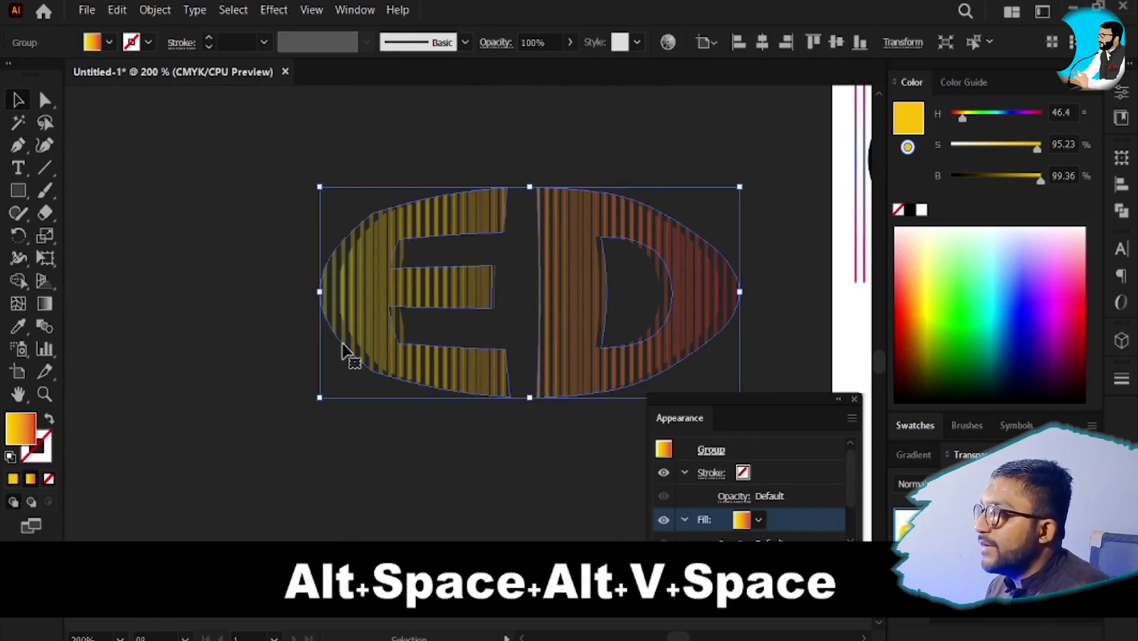
pyautogui.click(272, 10)
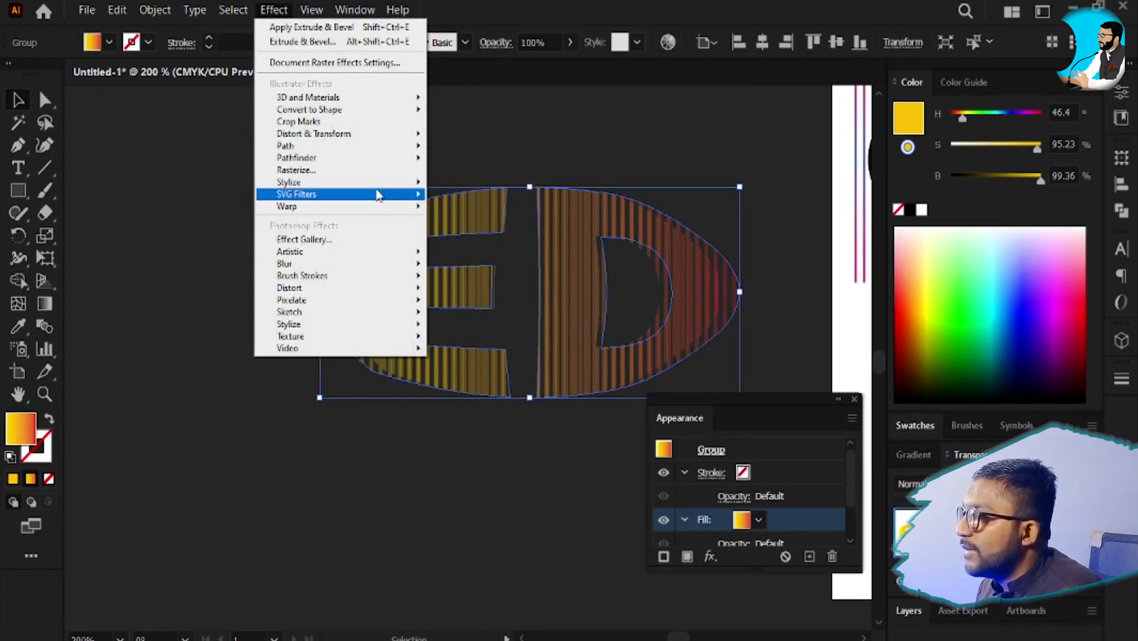
pyautogui.moveTo(392, 161)
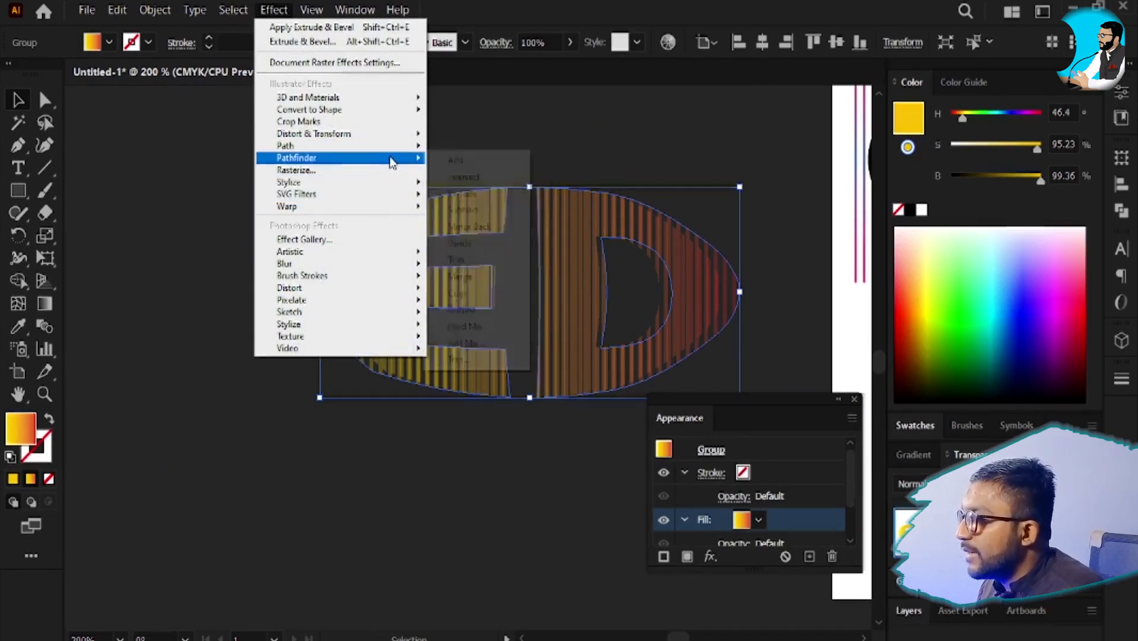
pyautogui.moveTo(383, 263)
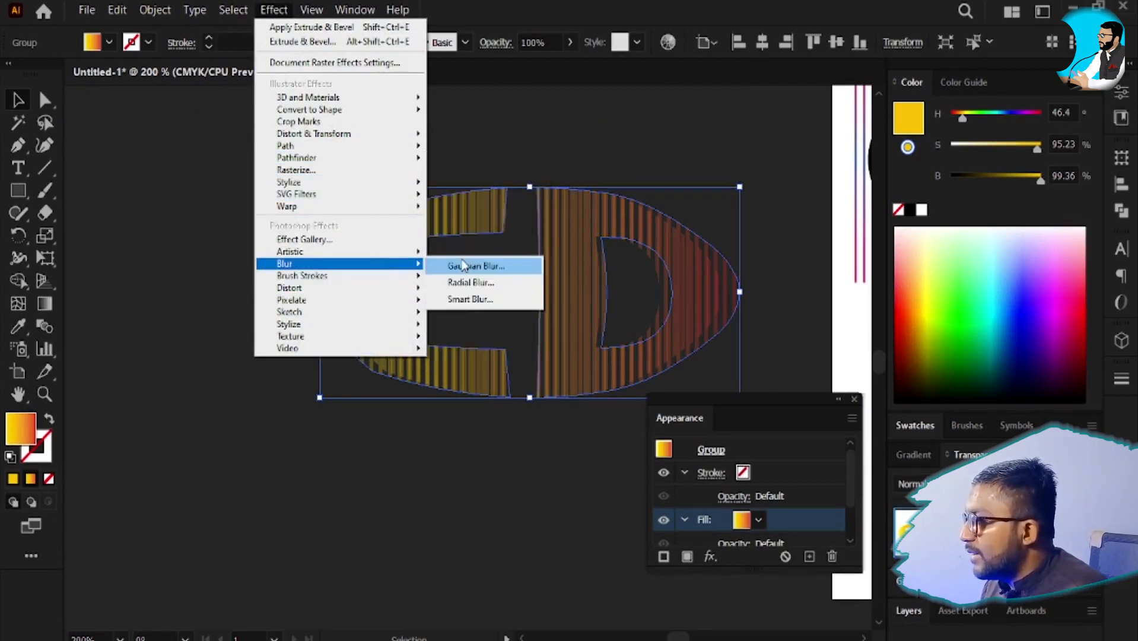
pyautogui.click(518, 265)
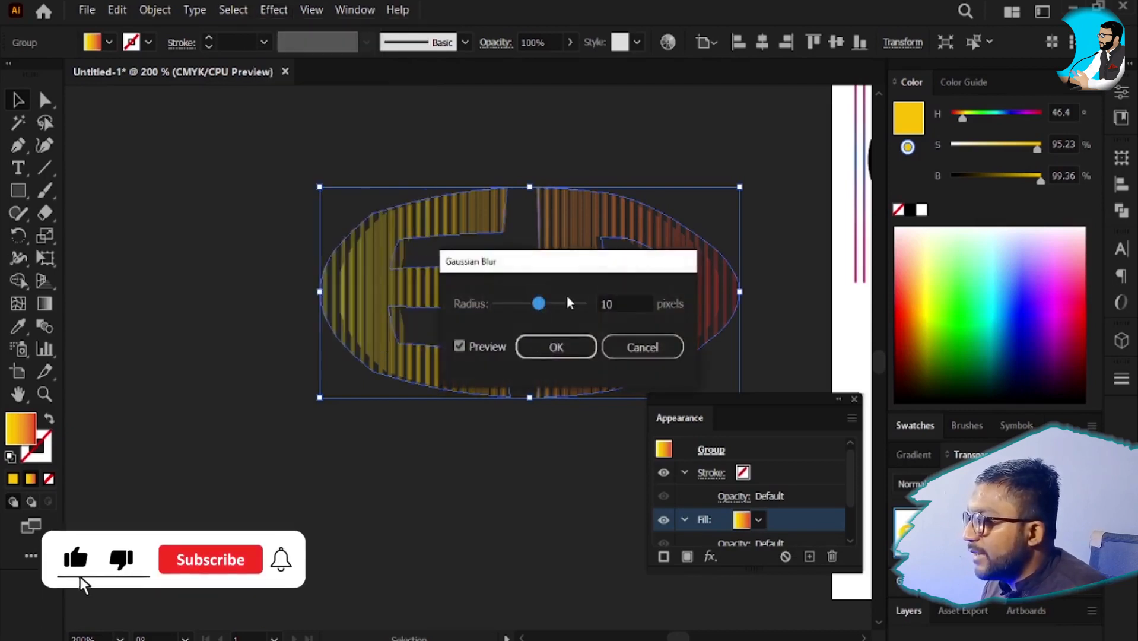
pyautogui.moveTo(560, 303); pyautogui.dragTo(565, 304)
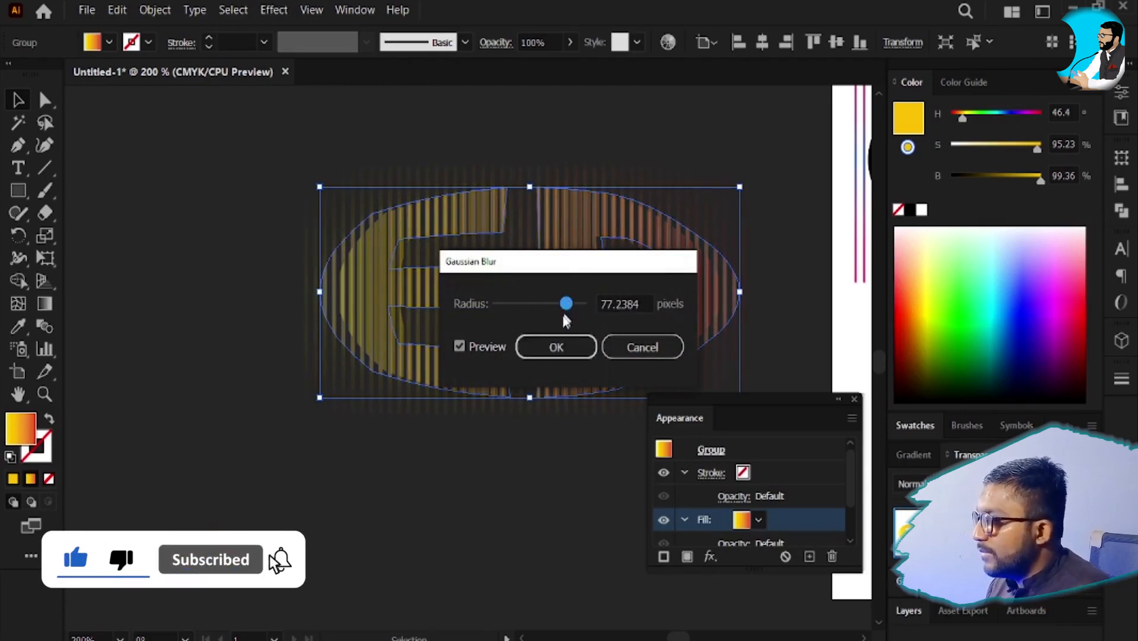
pyautogui.click(556, 349)
pyautogui.click(449, 418)
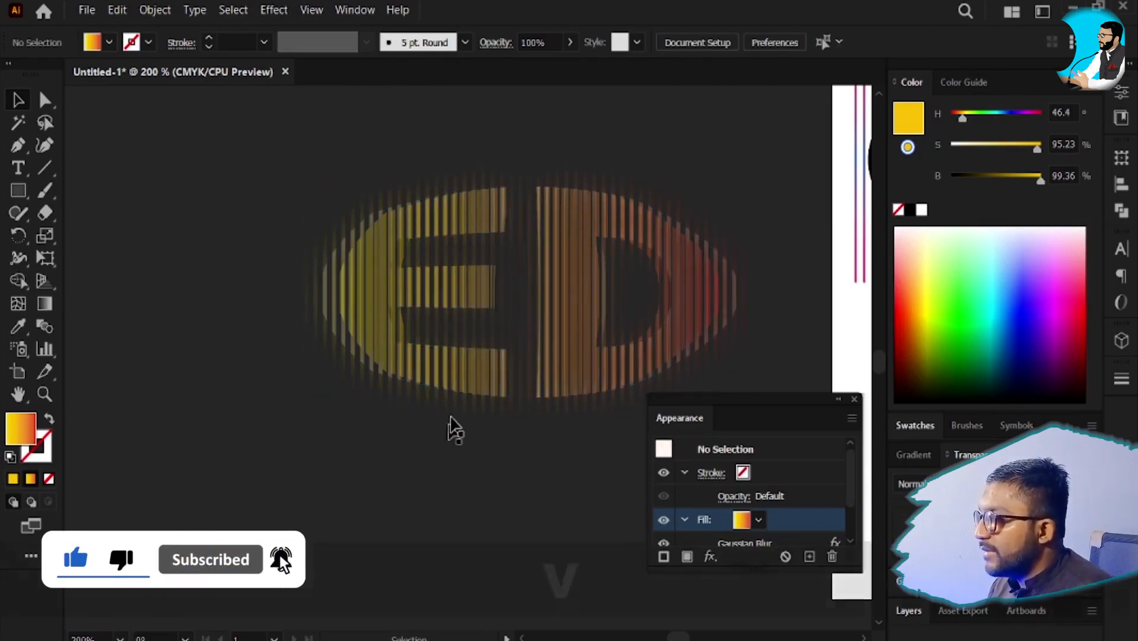
# - Select the blurred and sharp striped ED groups together and move them onto the white artboard
pyautogui.click(418, 362)
pyautogui.press('space')
pyautogui.moveTo(461, 366); pyautogui.dragTo(188, 274)
pyautogui.moveTo(303, 383); pyautogui.dragTo(181, 258)
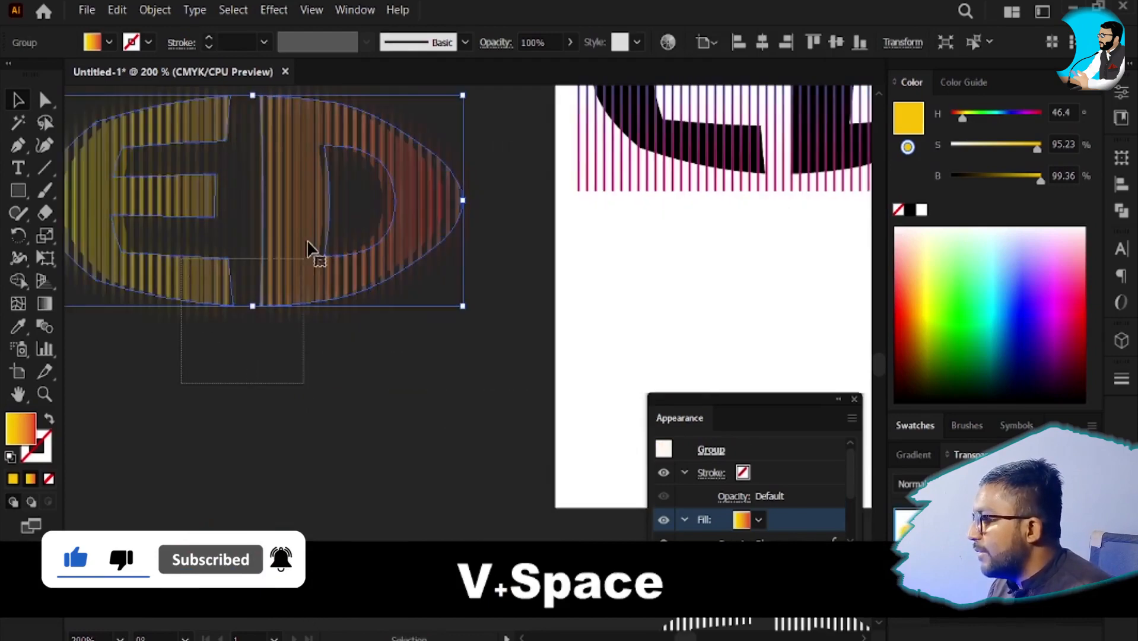
pyautogui.moveTo(307, 241); pyautogui.dragTo(787, 347)
pyautogui.press('space')
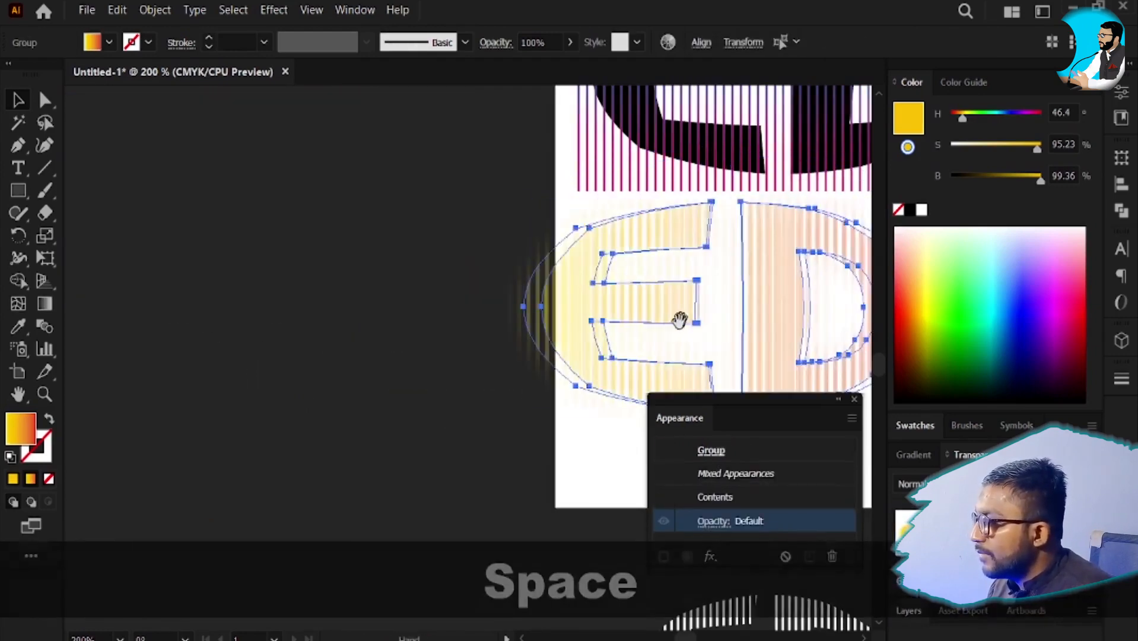
pyautogui.moveTo(679, 320); pyautogui.dragTo(299, 266)
pyautogui.click(391, 432)
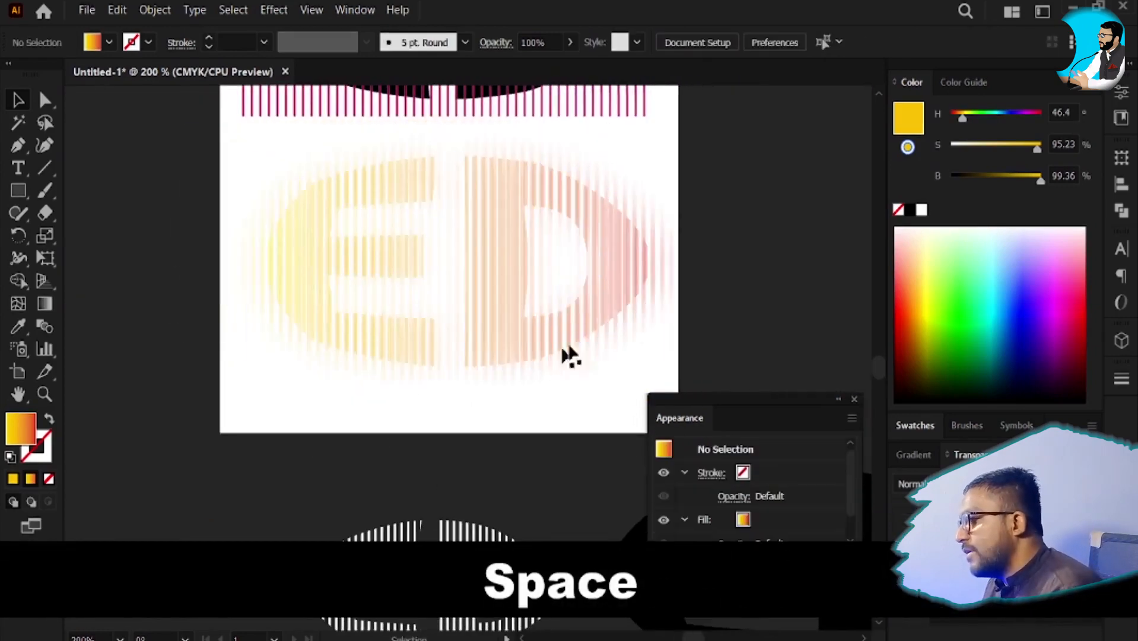
# - Pull the blurred ED copy away from the sharp group and delete it
pyautogui.click(566, 295)
pyautogui.moveTo(508, 332); pyautogui.dragTo(566, 246)
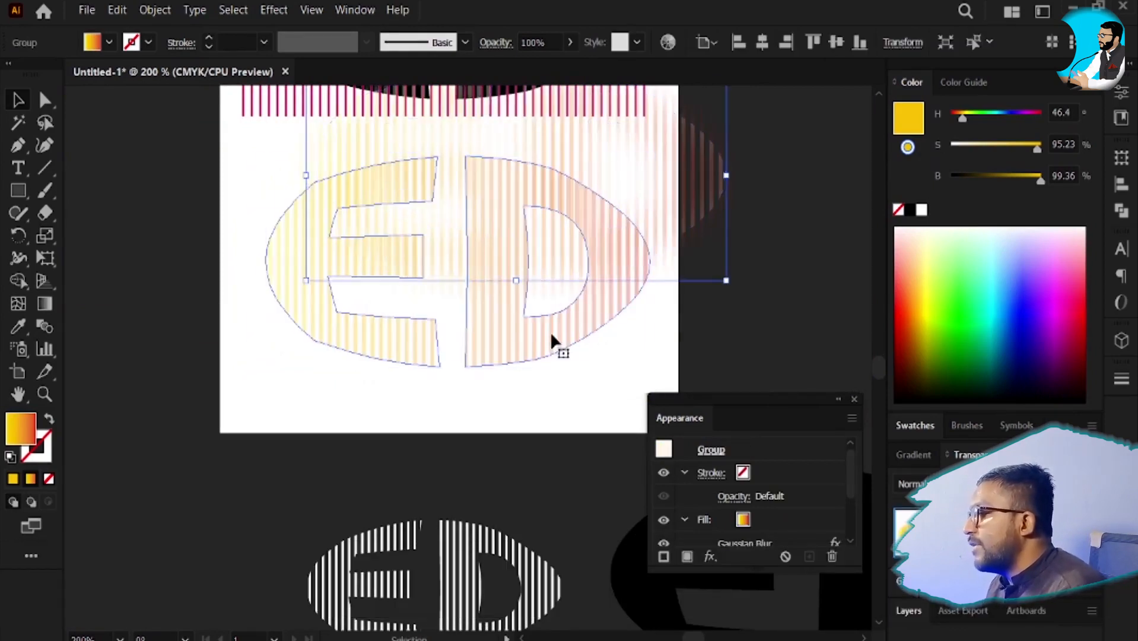
pyautogui.press('Delete')
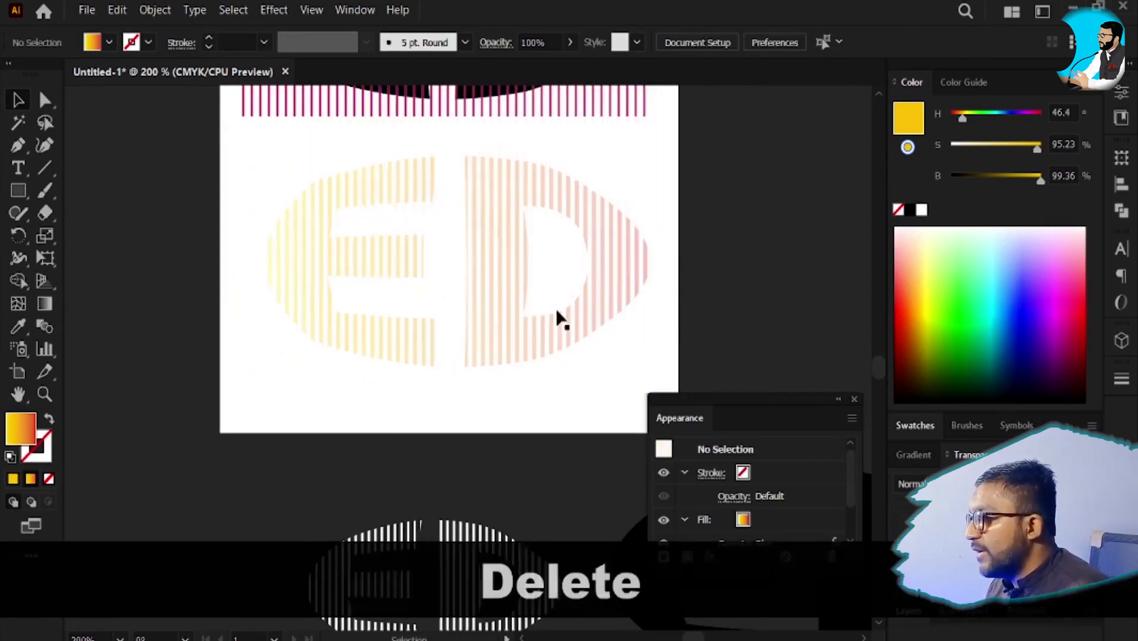
# - Move the sharp gradient-striped ED group below the artboard, under the white striped ED
pyautogui.click(546, 344)
pyautogui.press('v')
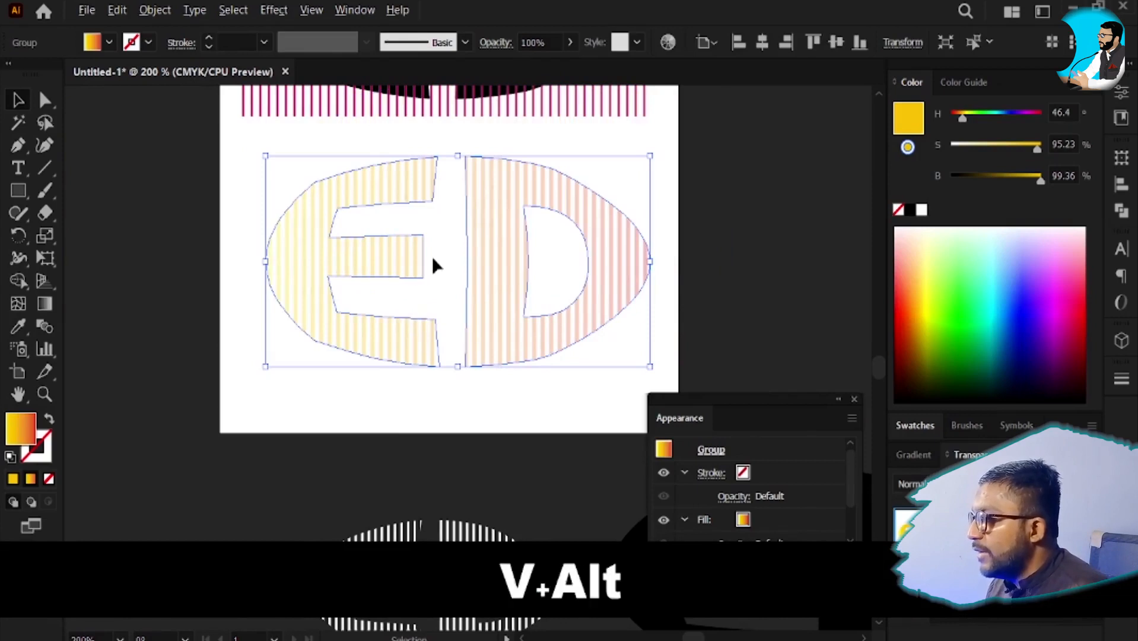
pyautogui.scroll(-2, 432, 257)
pyautogui.press('space')
pyautogui.moveTo(480, 370); pyautogui.dragTo(505, 235)
pyautogui.press('v')
pyautogui.moveTo(451, 132); pyautogui.dragTo(424, 412)
# - Select the white striped, gradient-striped and black ED artworks below the artboard and delete them all
pyautogui.scroll(3, 470, 376)
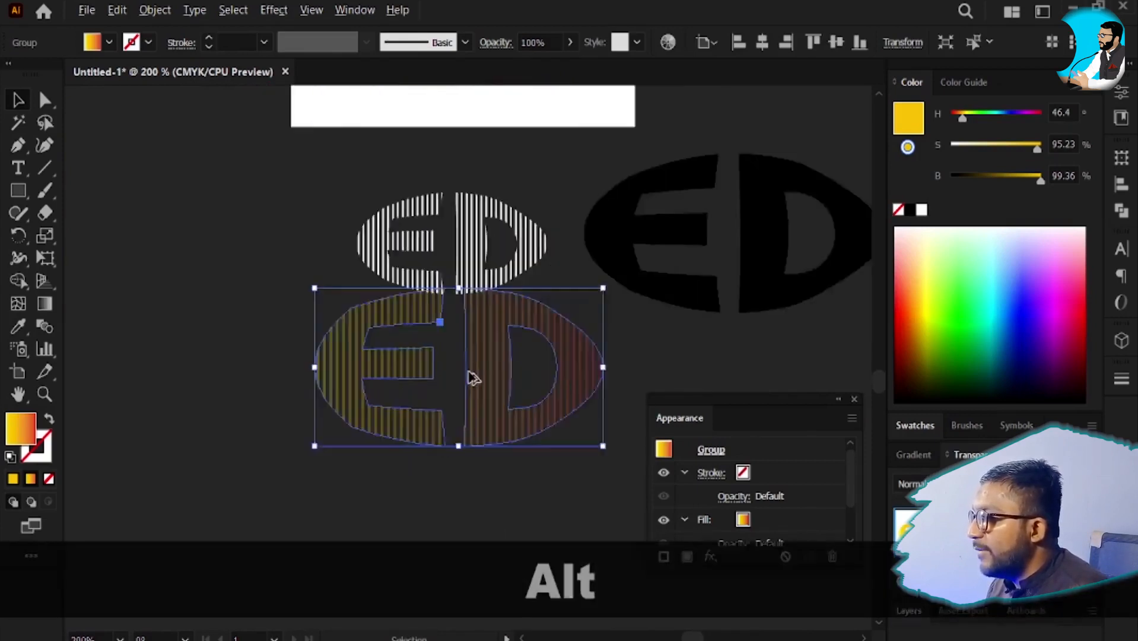
pyautogui.click(396, 257)
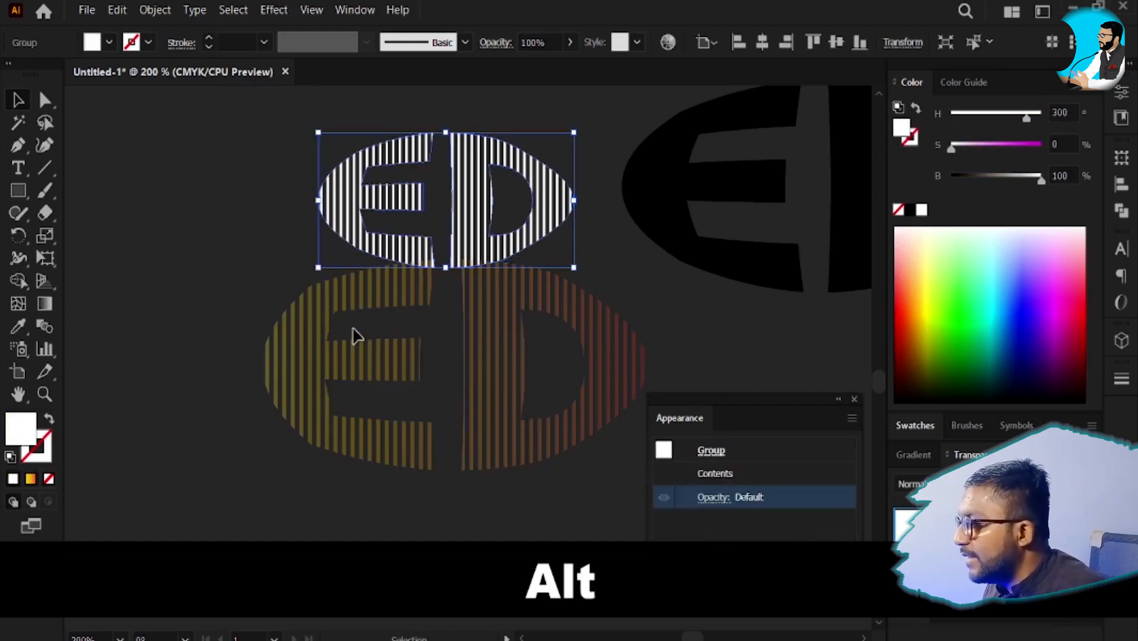
pyautogui.click(319, 385)
pyautogui.press('v')
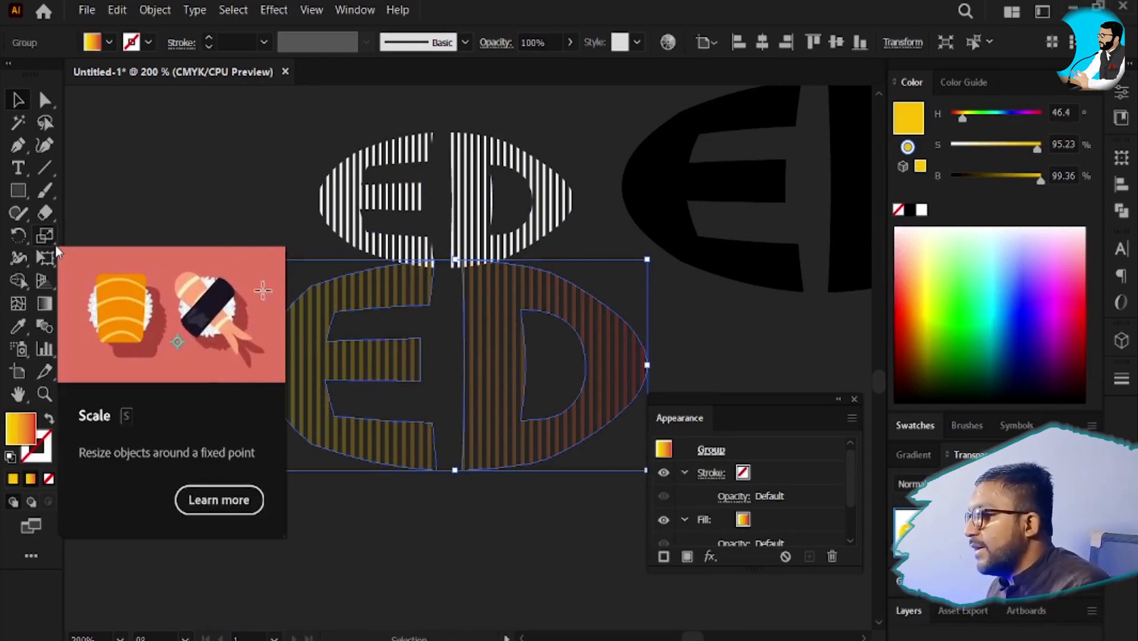
pyautogui.press('v')
pyautogui.moveTo(618, 493); pyautogui.dragTo(626, 497)
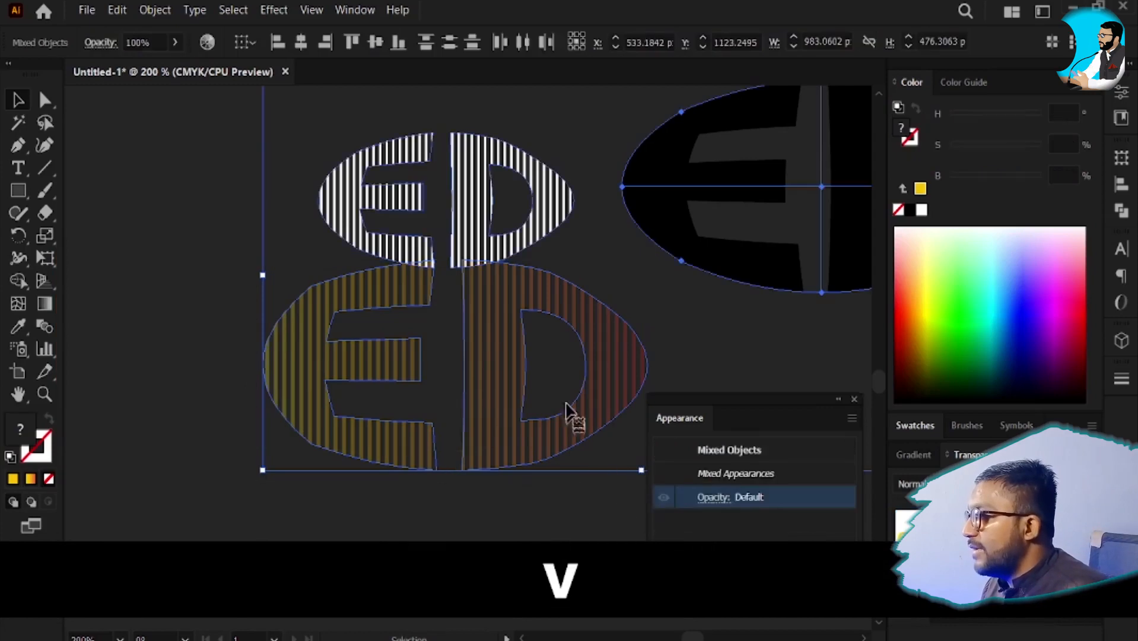
pyautogui.press('Delete')
# - Clear the artboard by moving the black ED lettering and its vertical lines onto the canvas beside it
pyautogui.scroll(-2, 544, 299)
pyautogui.moveTo(543, 299); pyautogui.dragTo(543, 478)
pyautogui.moveTo(512, 404); pyautogui.dragTo(492, 623)
pyautogui.press('v')
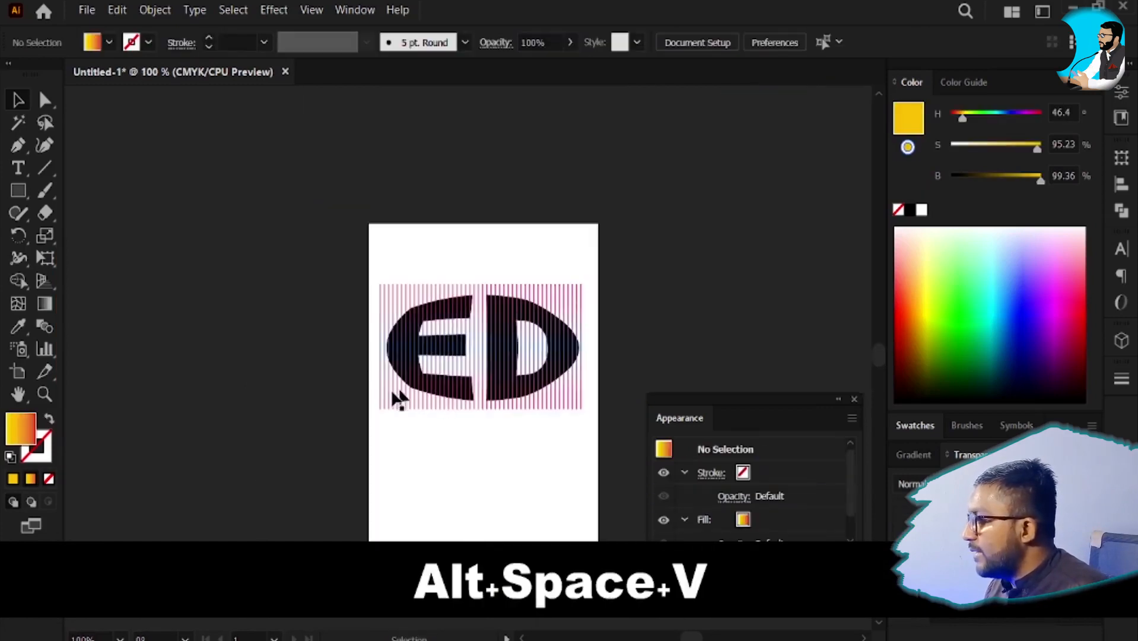
pyautogui.moveTo(338, 219); pyautogui.dragTo(608, 438)
pyautogui.moveTo(463, 350); pyautogui.dragTo(801, 221)
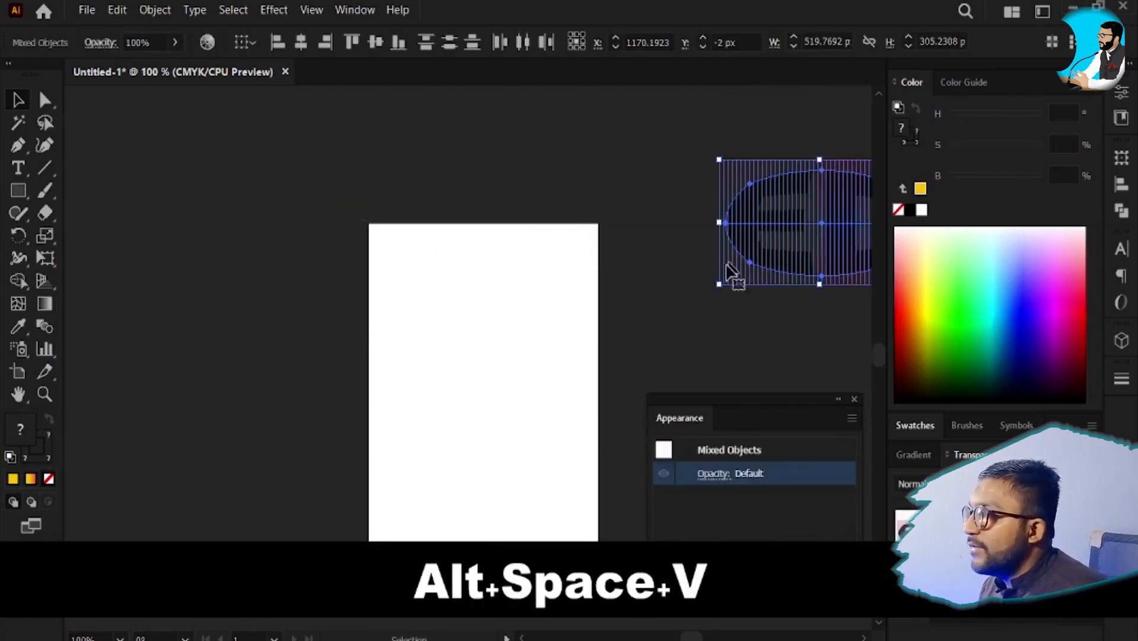
pyautogui.moveTo(518, 326); pyautogui.dragTo(455, 257)
pyautogui.click(403, 283)
pyautogui.click(154, 9)
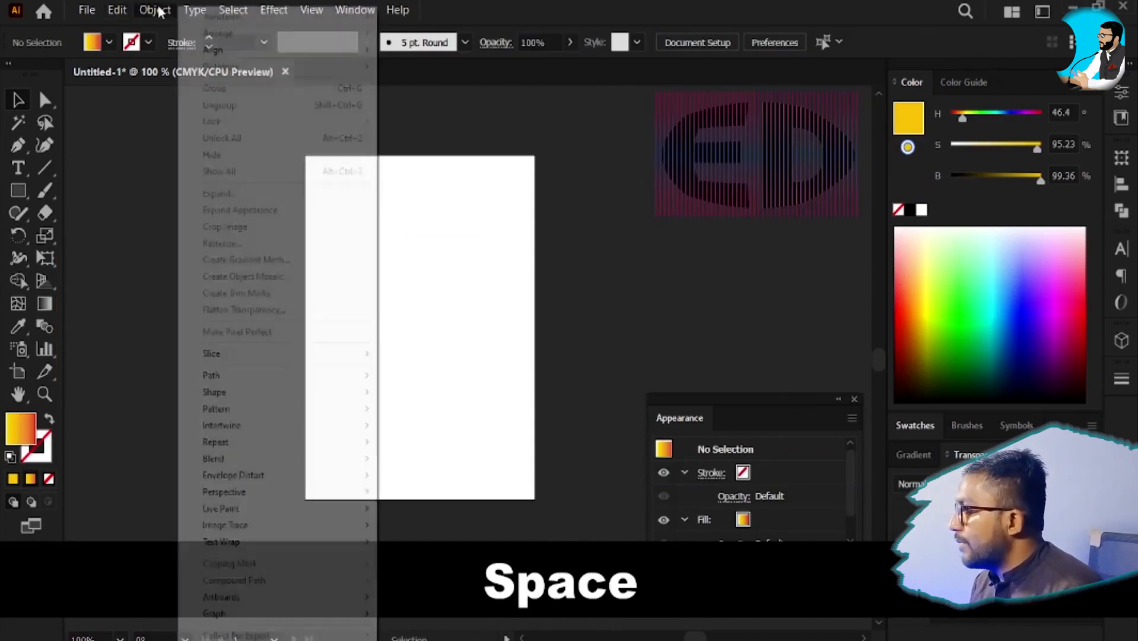
pyautogui.click(463, 284)
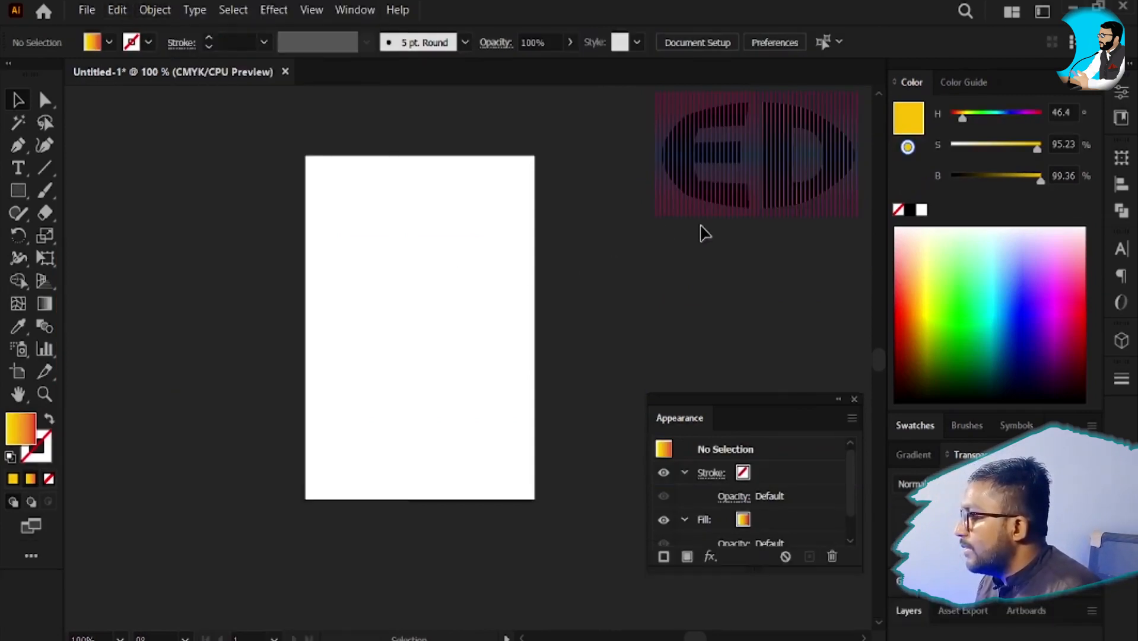
# - Separate the vertical line group from the black ED, placing the lines below the lettering beside the artboard
pyautogui.click(702, 191)
pyautogui.moveTo(686, 196); pyautogui.dragTo(701, 308)
pyautogui.click(691, 173)
pyautogui.moveTo(690, 173); pyautogui.dragTo(380, 284)
pyautogui.moveTo(464, 292); pyautogui.dragTo(757, 178)
pyautogui.click(407, 290)
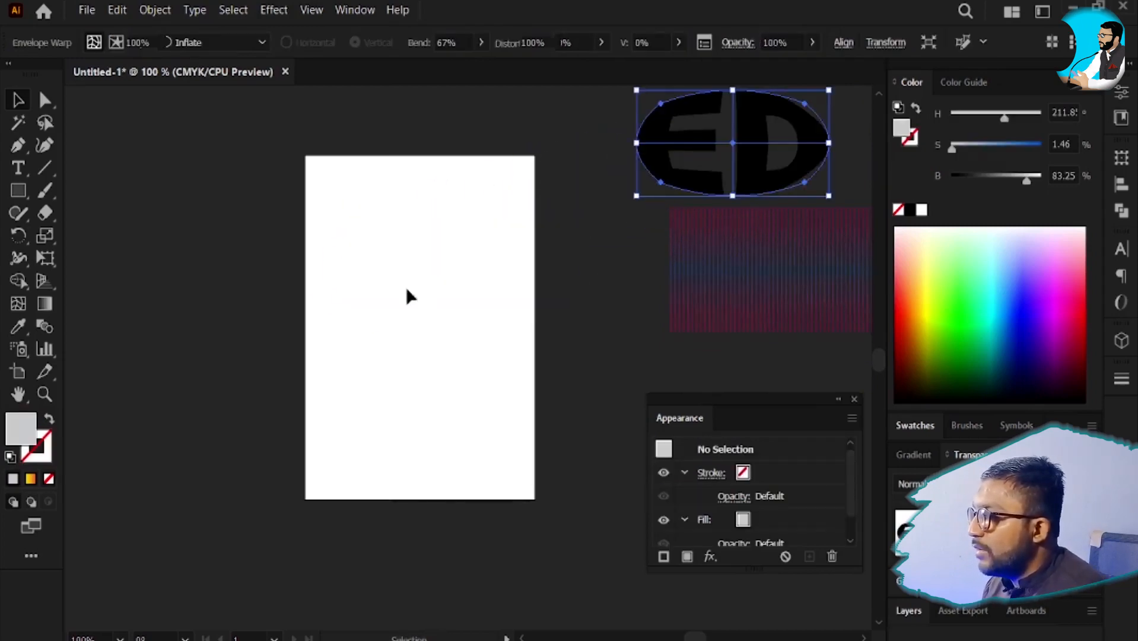
# - Add the text "4T TECH" on the artboard, enlarge it proportionally, and move it down toward the middle
pyautogui.press('t')
pyautogui.click(363, 259)
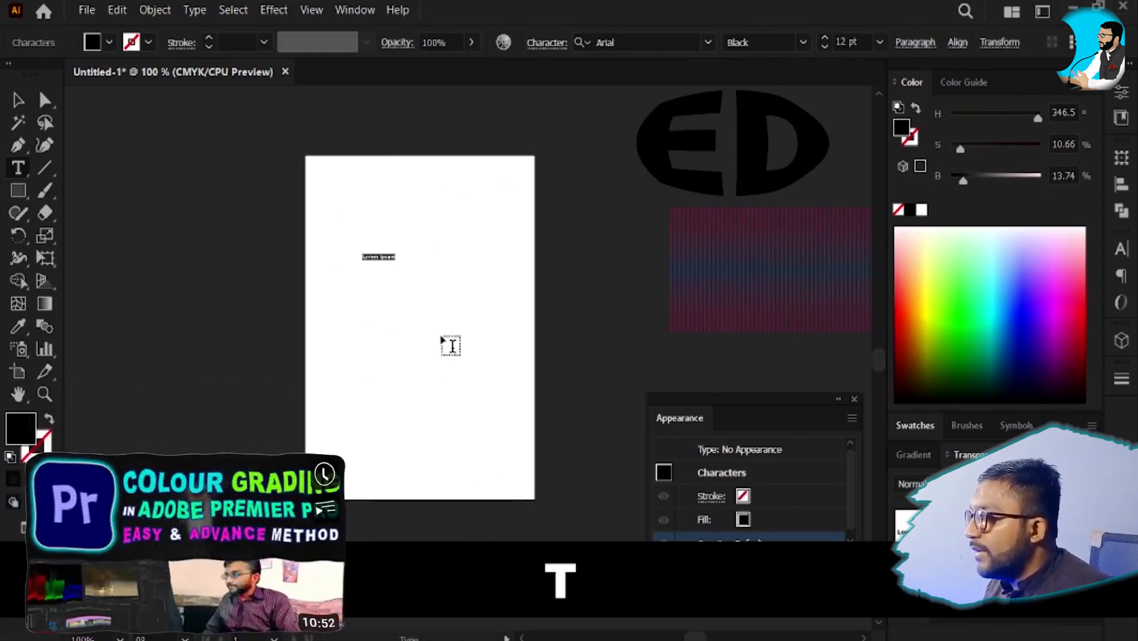
pyautogui.write('4T T')
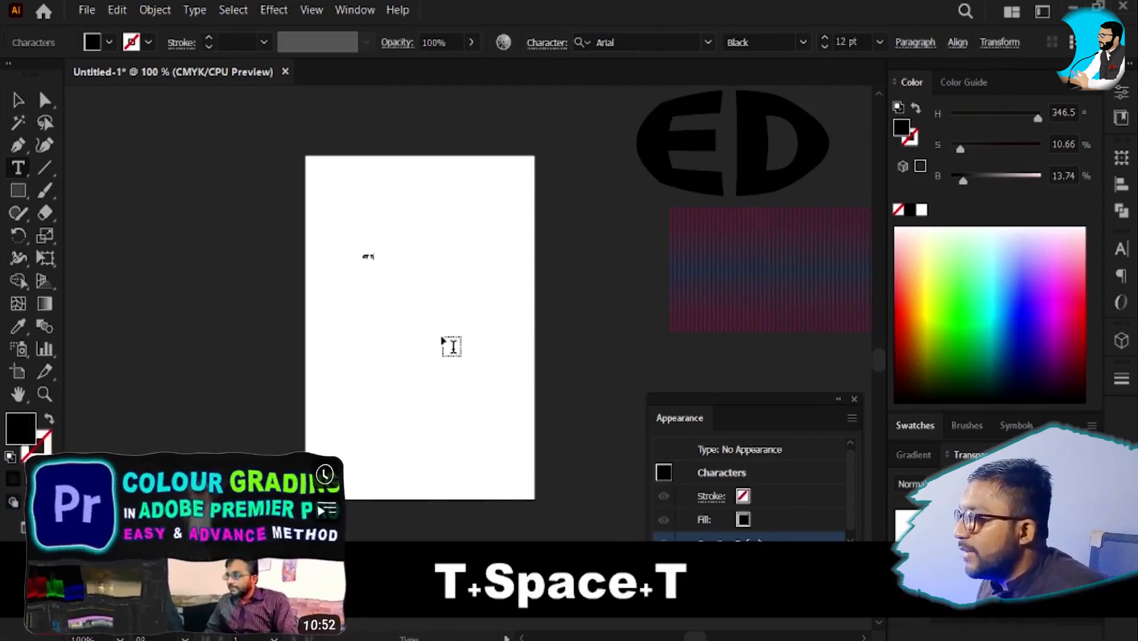
pyautogui.write('ECH')
pyautogui.press('Escape')
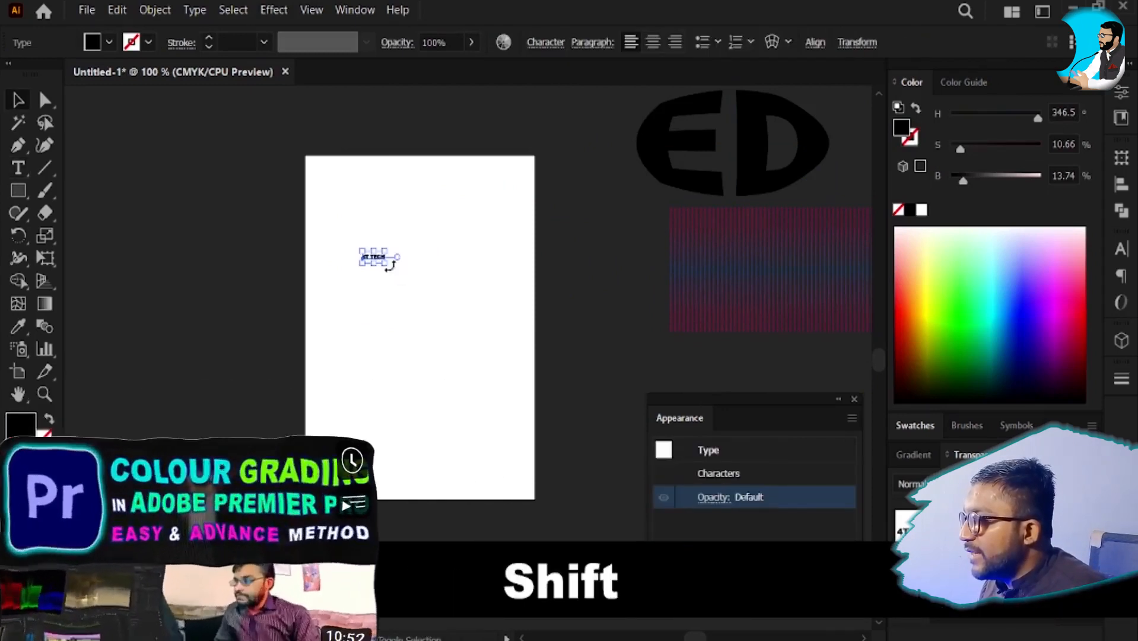
pyautogui.moveTo(384, 262); pyautogui.dragTo(507, 467)
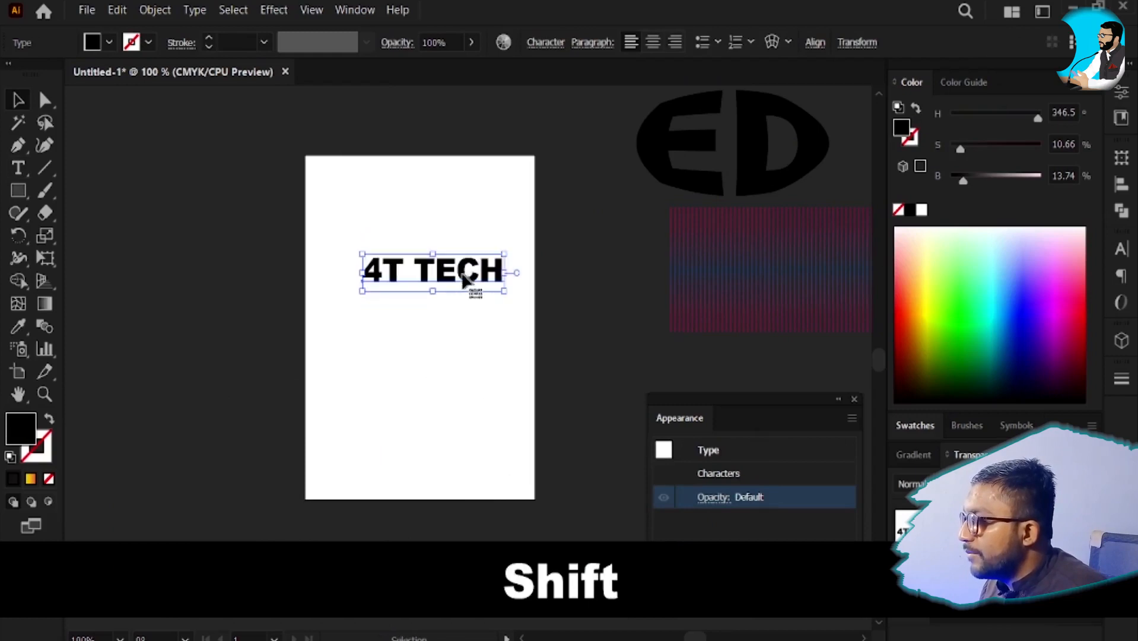
pyautogui.moveTo(464, 278); pyautogui.dragTo(513, 348)
# - Apply an Envelope Distort mesh with 4 rows and 13 columns to the 4T TECH text
pyautogui.scroll(2, 507, 178)
pyautogui.press('space')
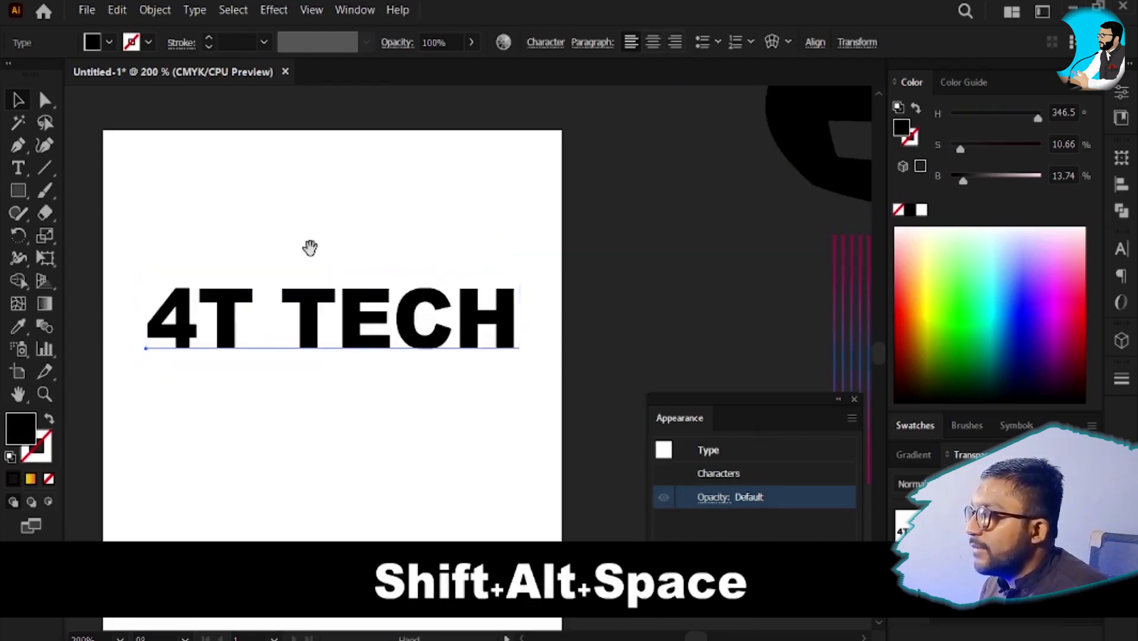
pyautogui.moveTo(309, 248); pyautogui.dragTo(420, 126)
pyautogui.click(121, 11)
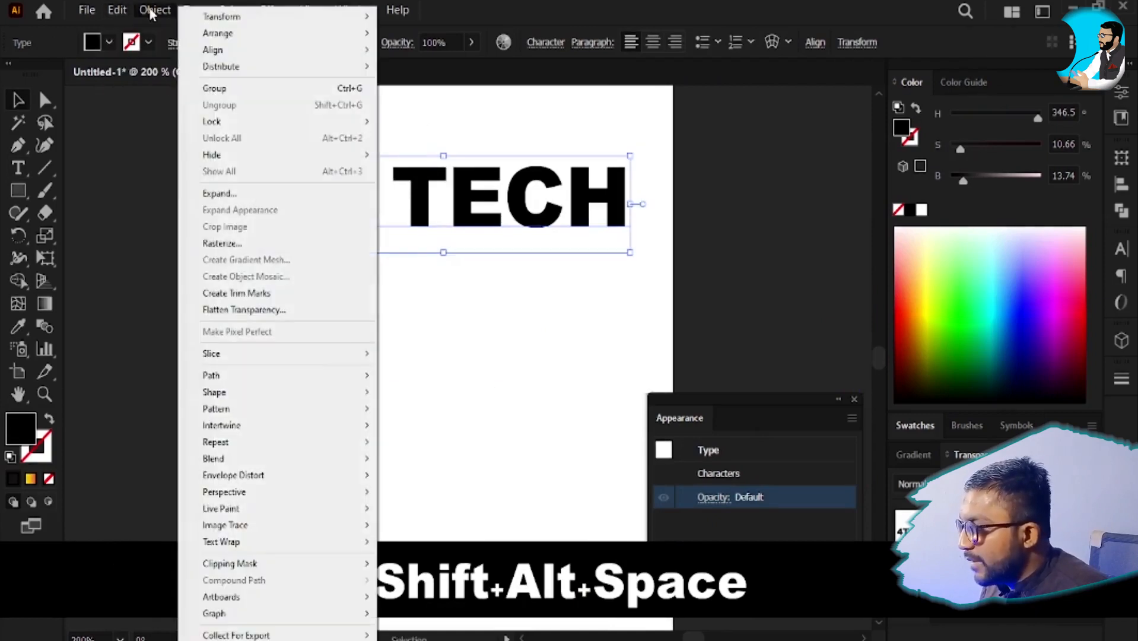
pyautogui.moveTo(323, 474)
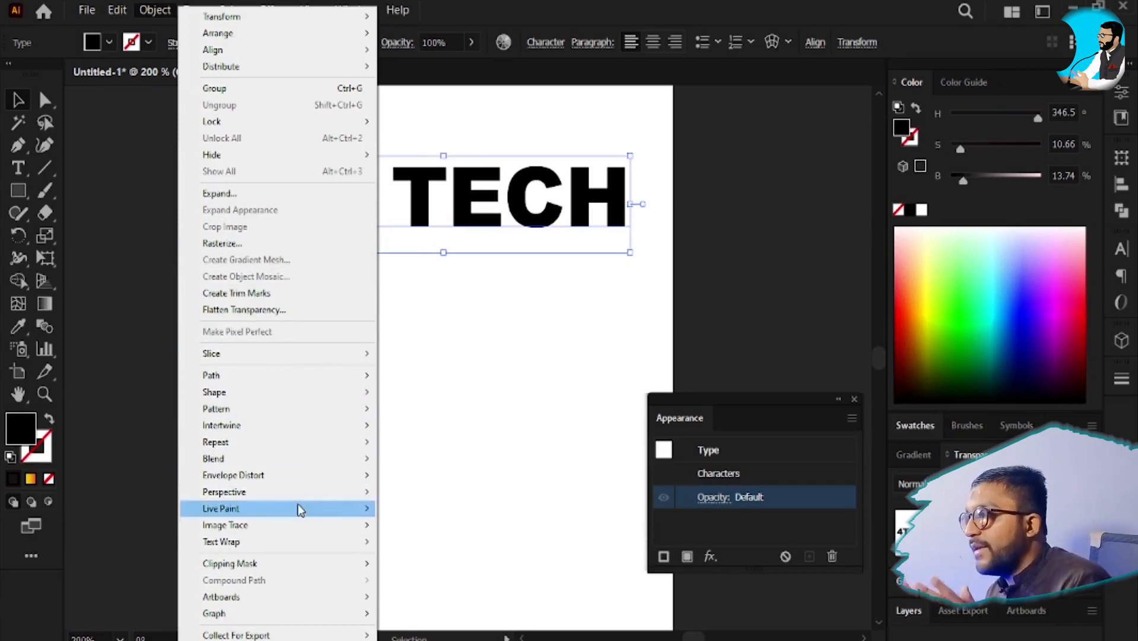
pyautogui.moveTo(305, 443)
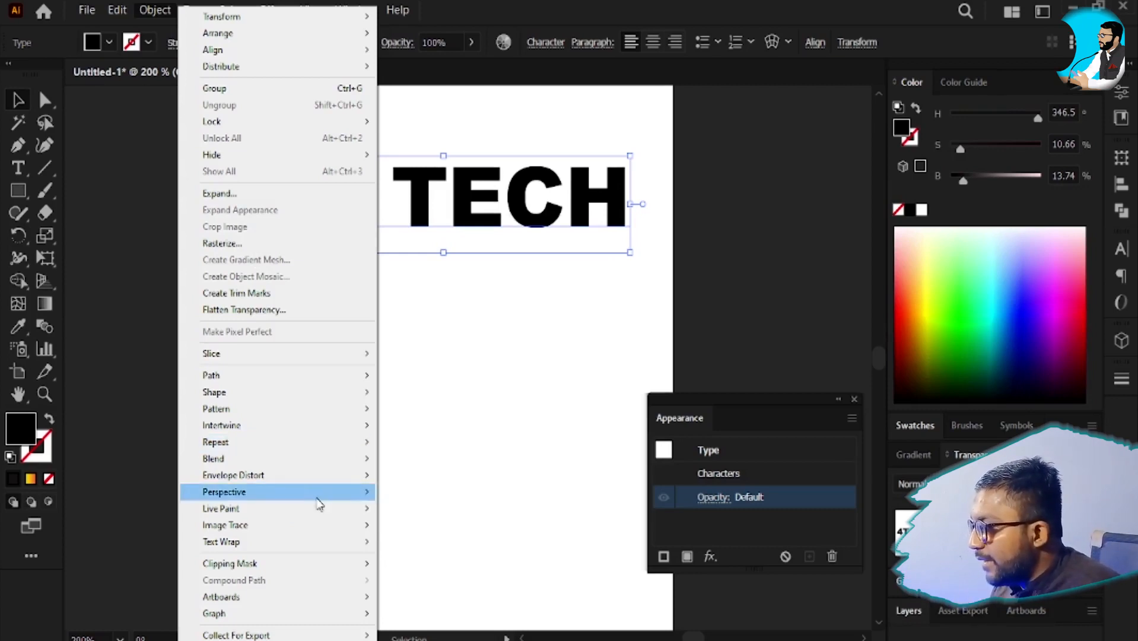
pyautogui.moveTo(255, 474)
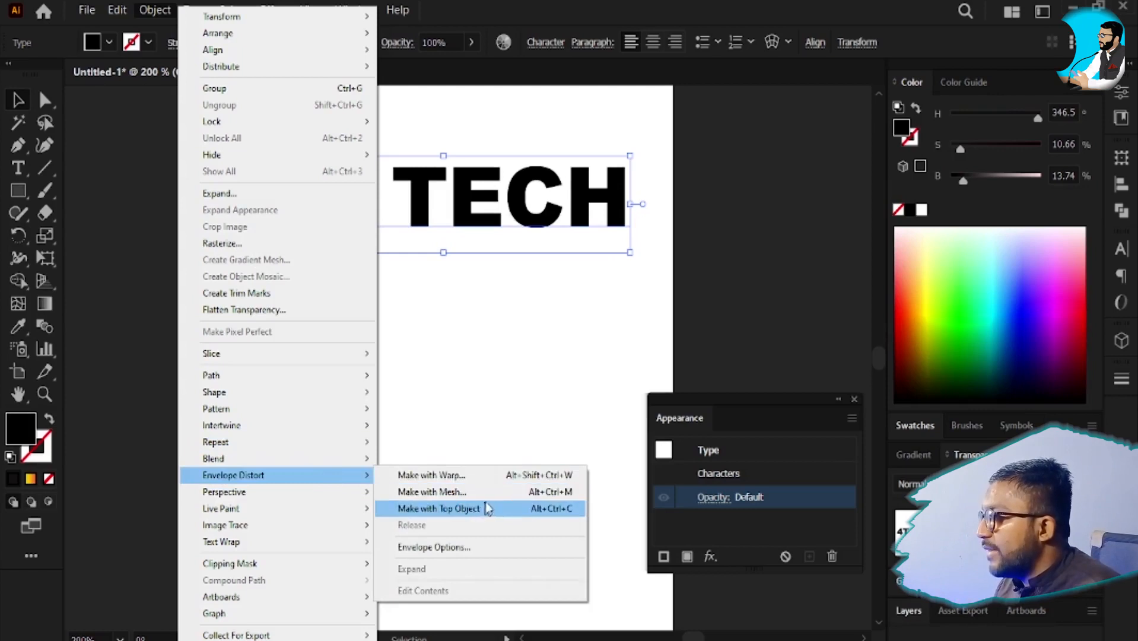
pyautogui.click(442, 492)
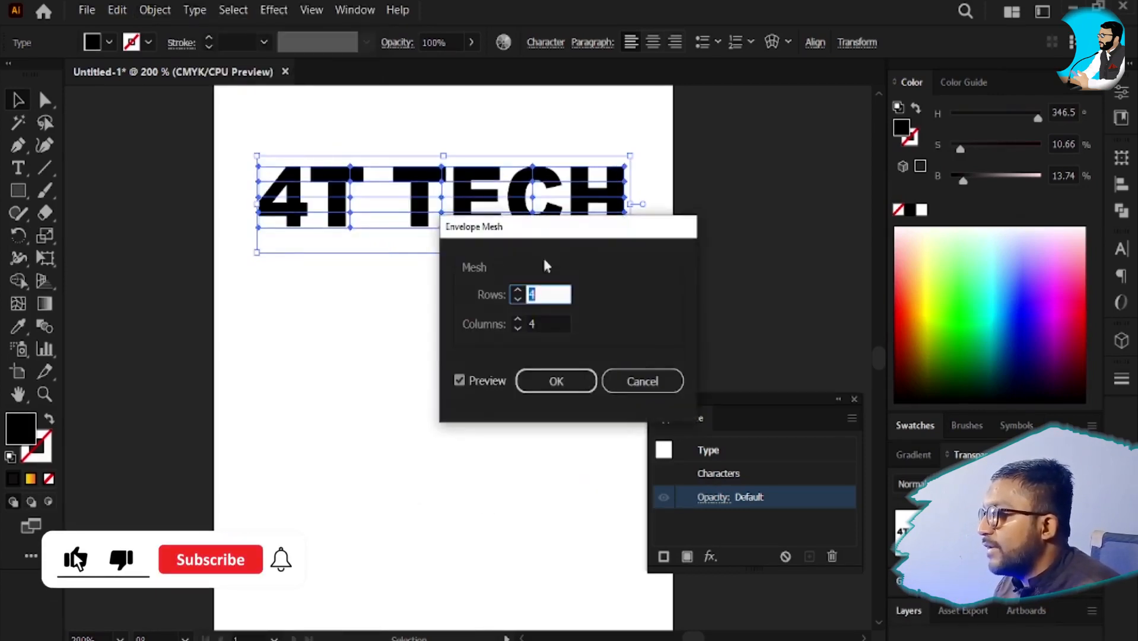
pyautogui.moveTo(561, 229); pyautogui.dragTo(493, 227)
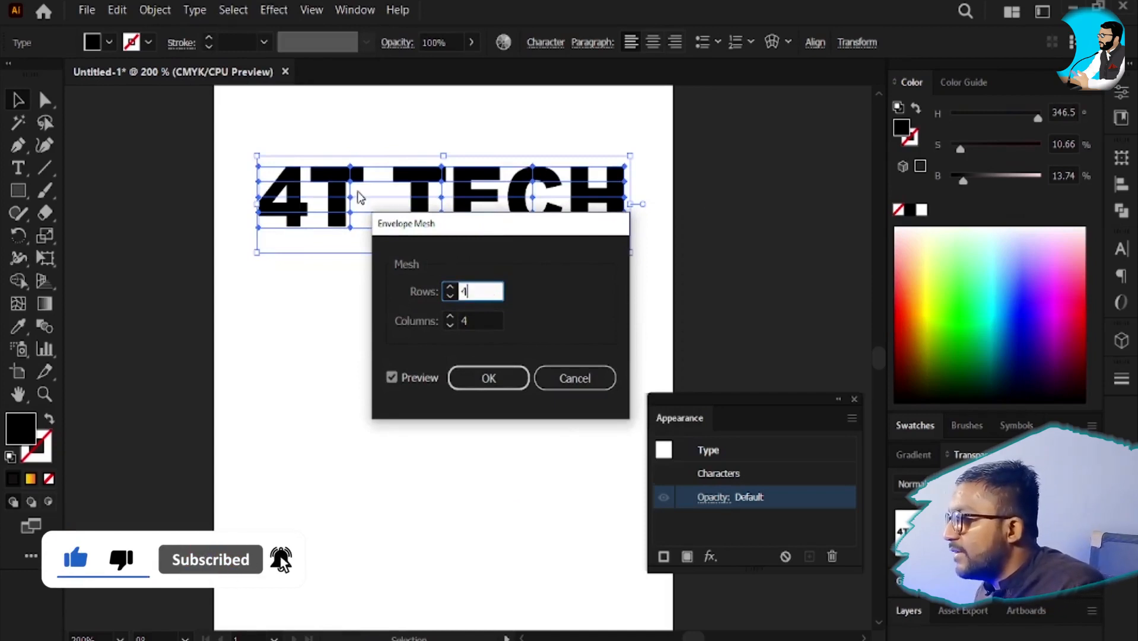
pyautogui.doubleClick(490, 290)
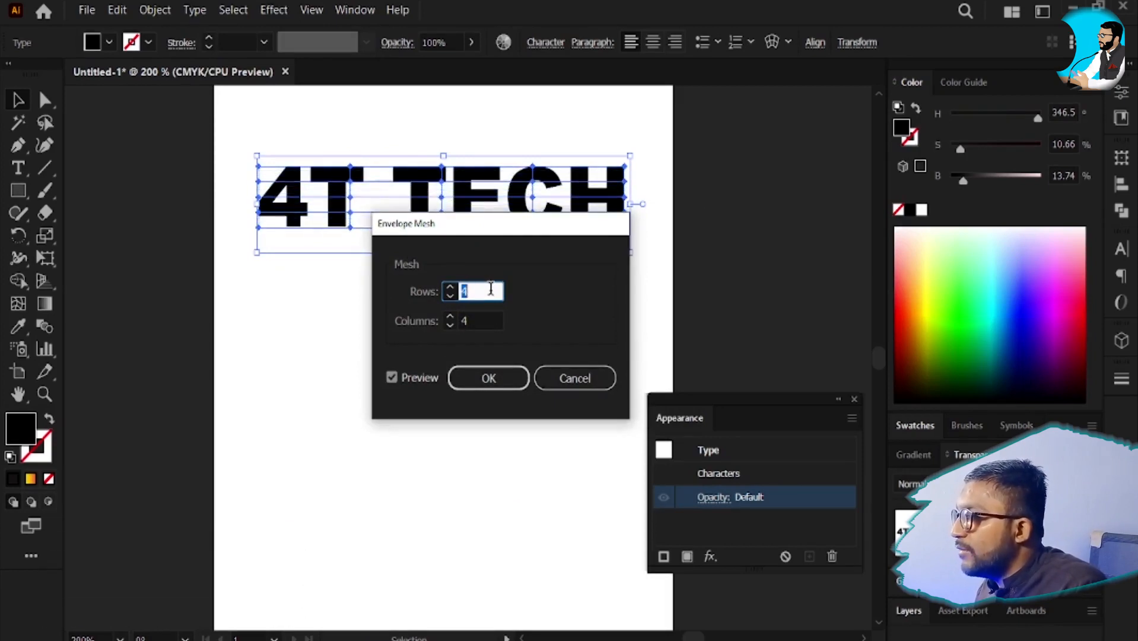
pyautogui.scroll(10, 485, 321)
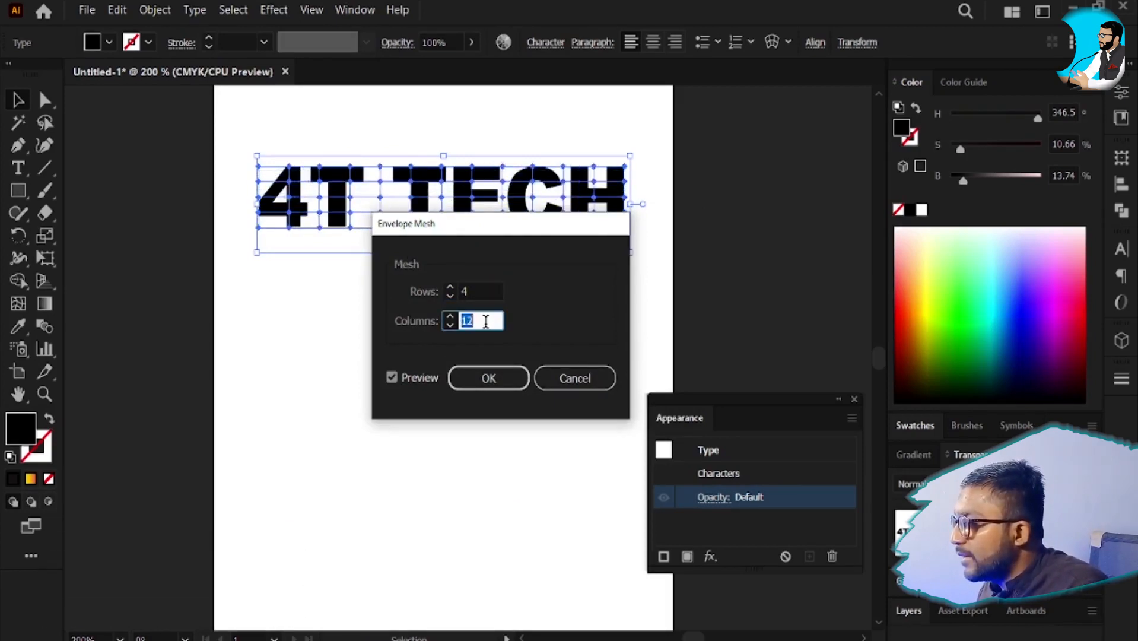
pyautogui.scroll(-1, 485, 321)
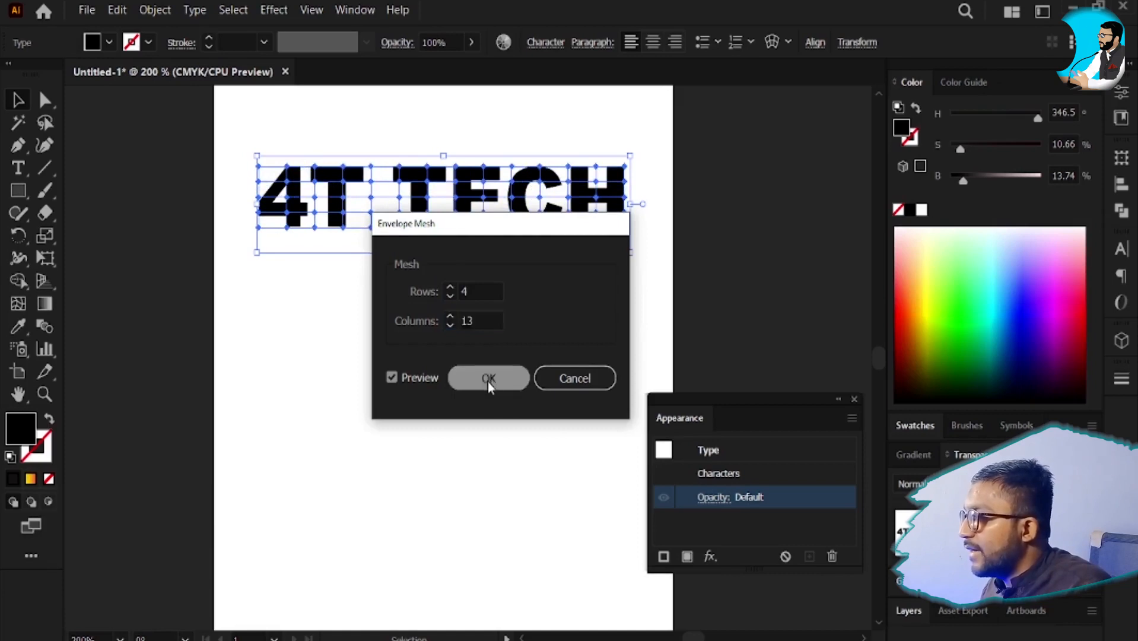
pyautogui.click(489, 381)
# - Try to distort the first T by moving individual mesh points at its crossbar and stem
pyautogui.scroll(1, 334, 142)
pyautogui.moveTo(334, 245); pyautogui.dragTo(348, 251)
pyautogui.press('v')
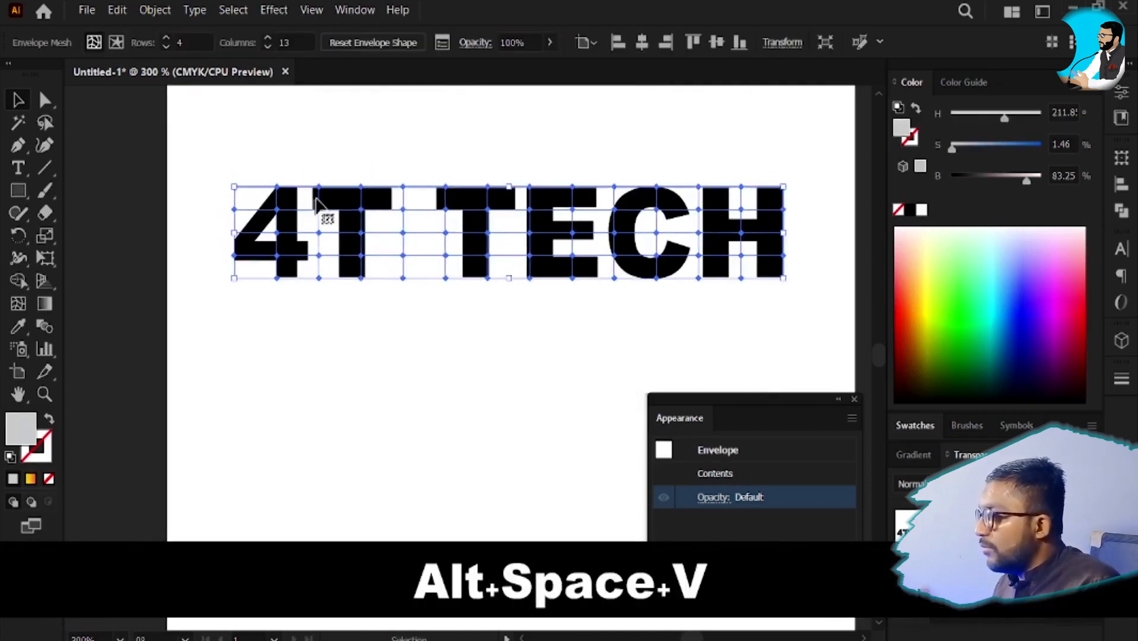
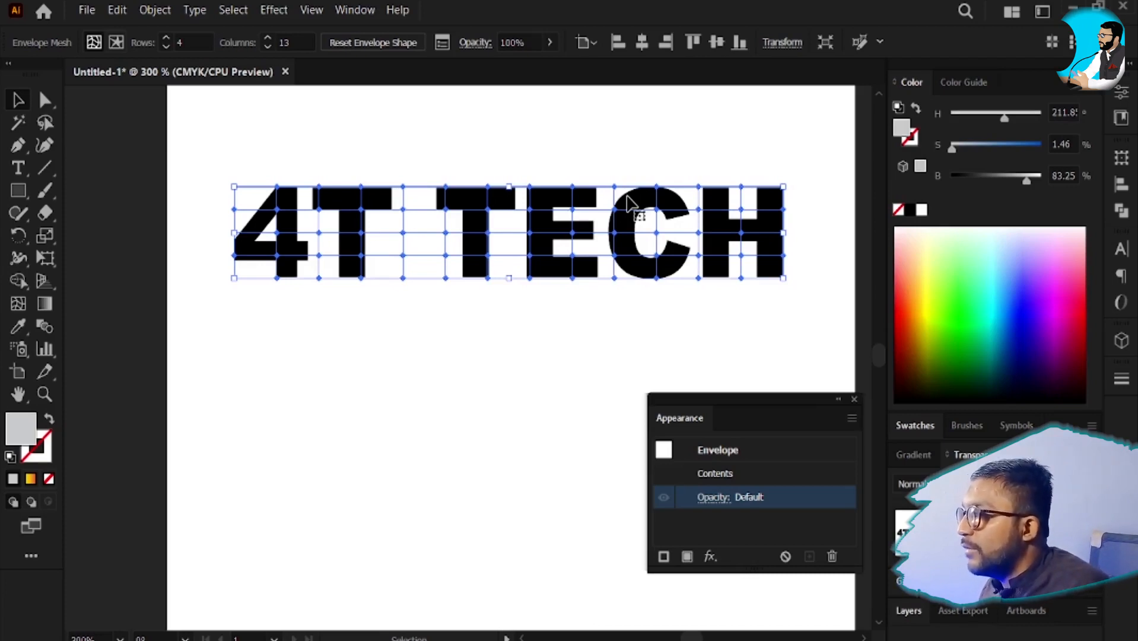
pyautogui.scroll(2, 296, 222)
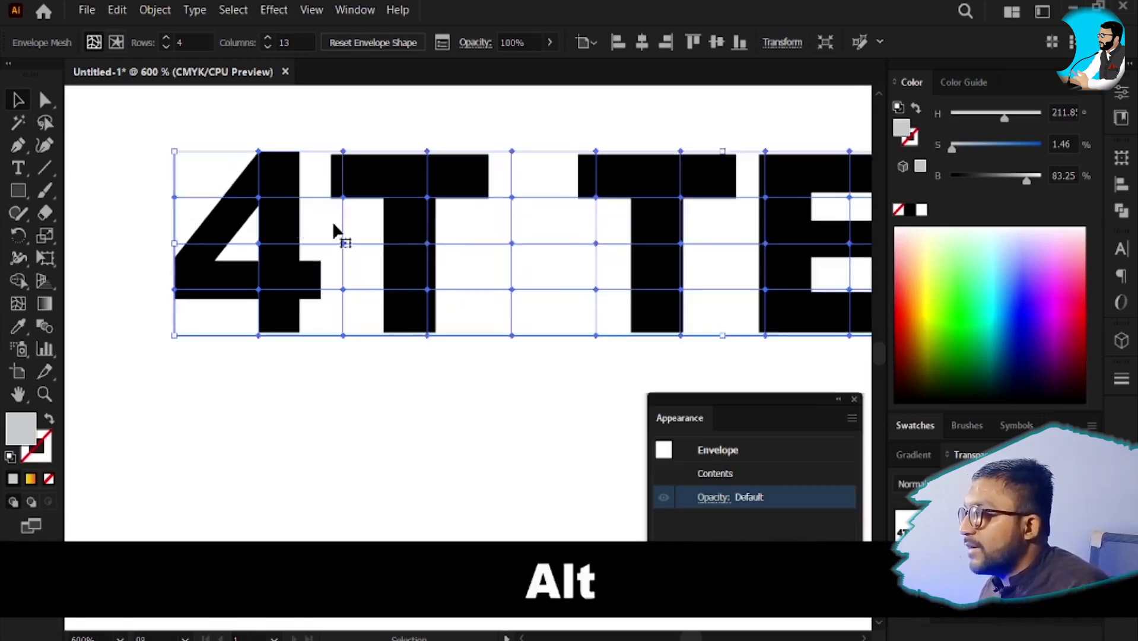
pyautogui.moveTo(337, 226); pyautogui.dragTo(359, 245)
pyautogui.press('v')
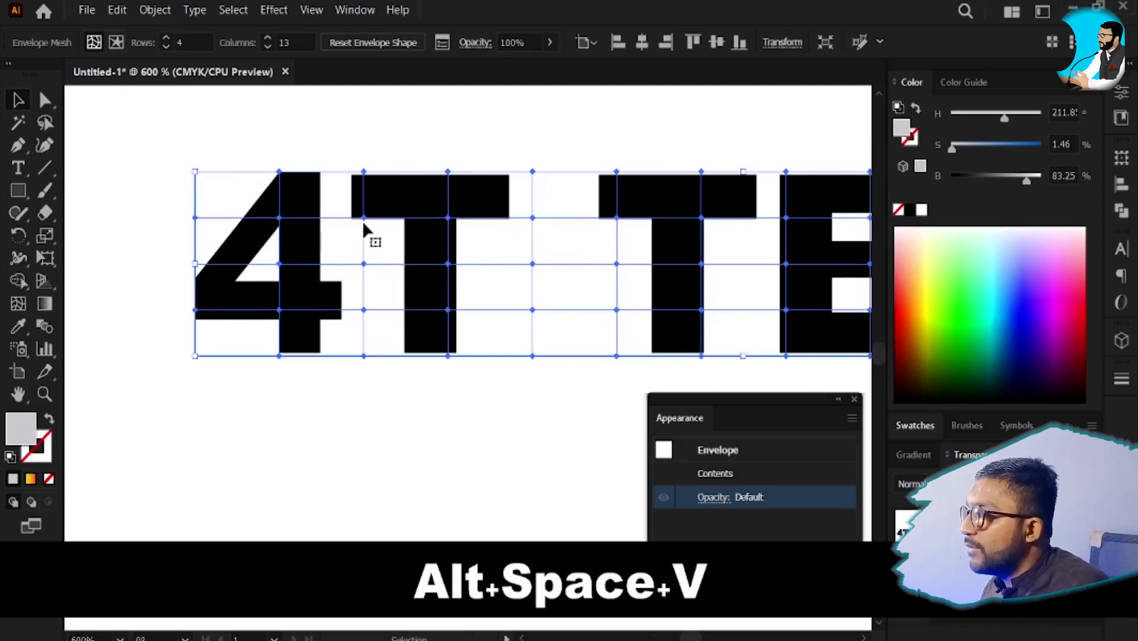
pyautogui.press('a')
pyautogui.click(364, 218)
pyautogui.moveTo(364, 221); pyautogui.dragTo(360, 240)
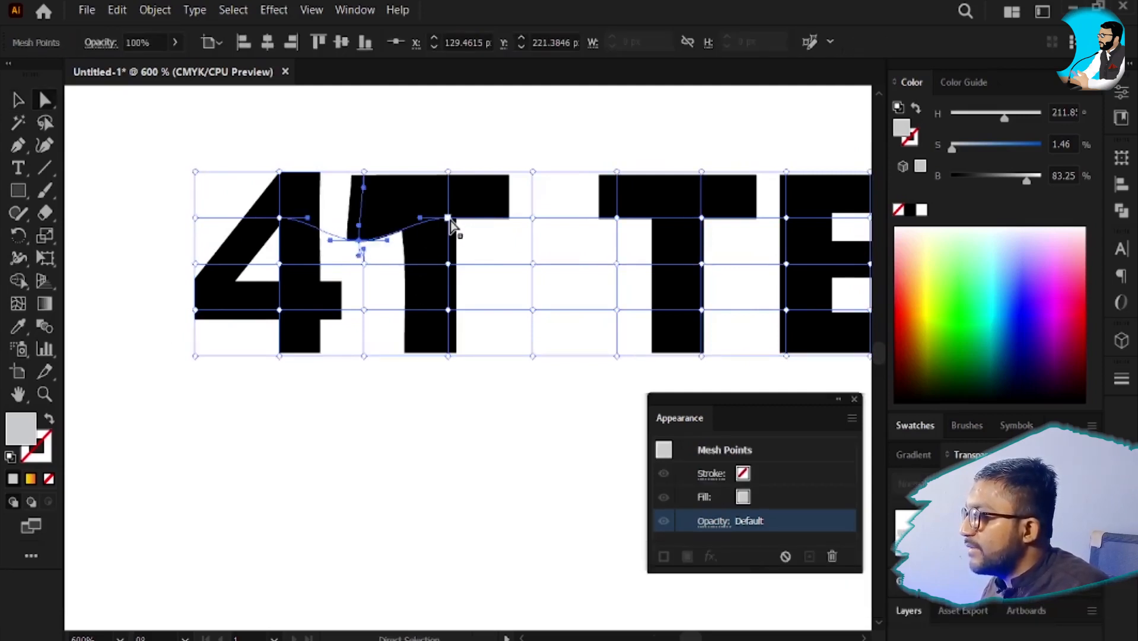
pyautogui.moveTo(449, 223); pyautogui.dragTo(497, 235)
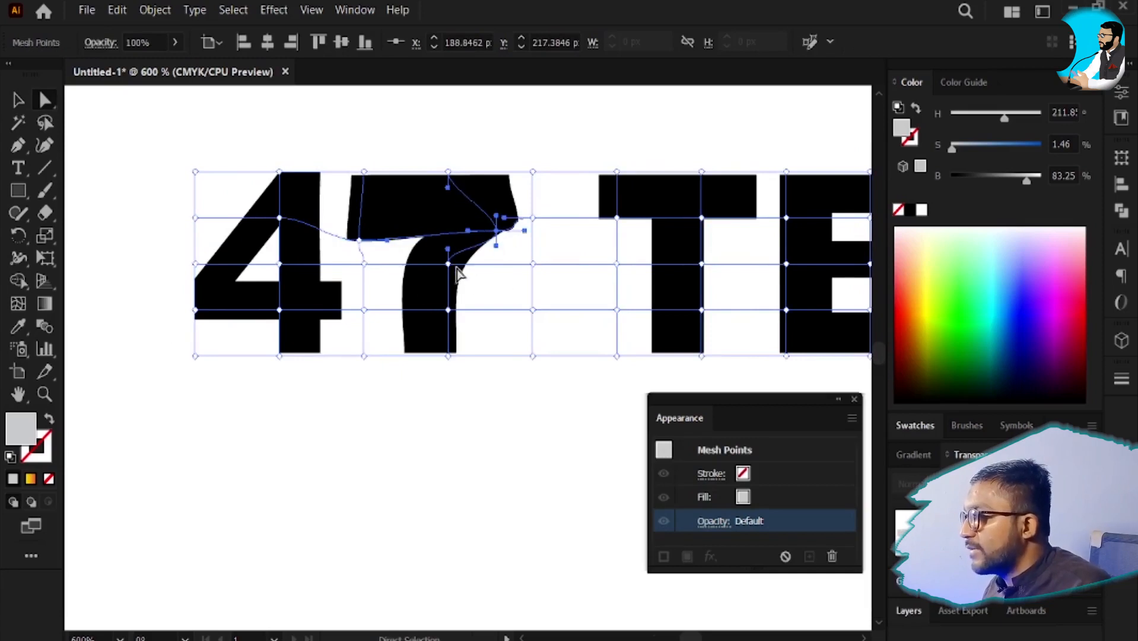
pyautogui.moveTo(447, 266); pyautogui.dragTo(421, 273)
# - Undo the mesh point moves on the first T
pyautogui.hotkey('ctrl', 'z')
pyautogui.hotkey('ctrl', 'z')
pyautogui.hotkey('ctrl', 'z')
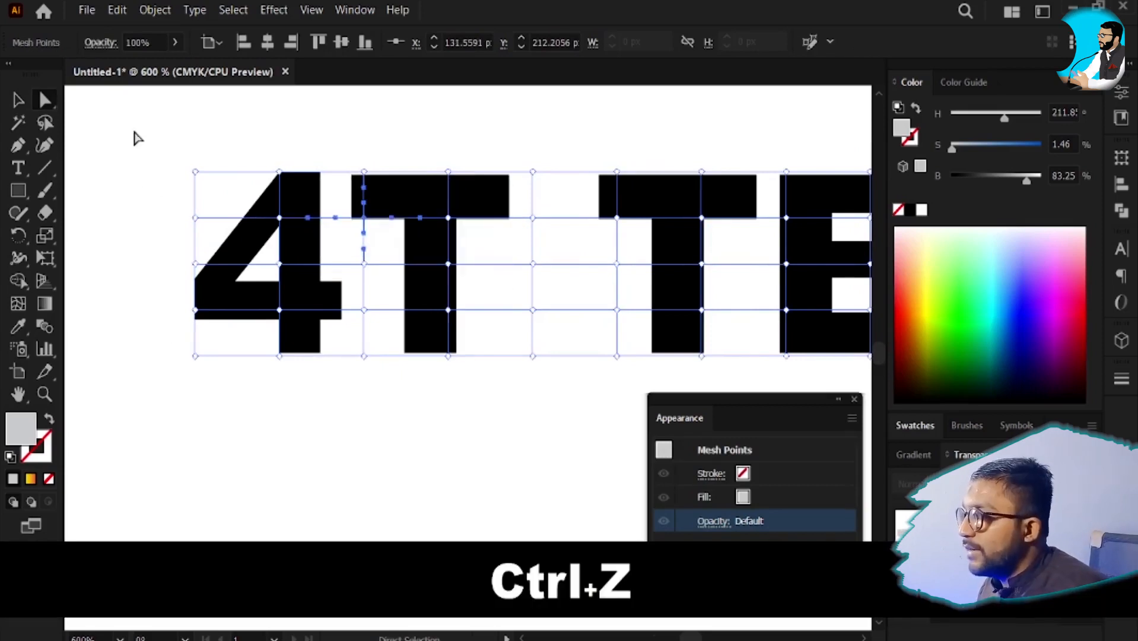
# - Lower the 4 by shifting all mesh points in its first two columns down 30 px
pyautogui.moveTo(134, 131); pyautogui.dragTo(302, 483)
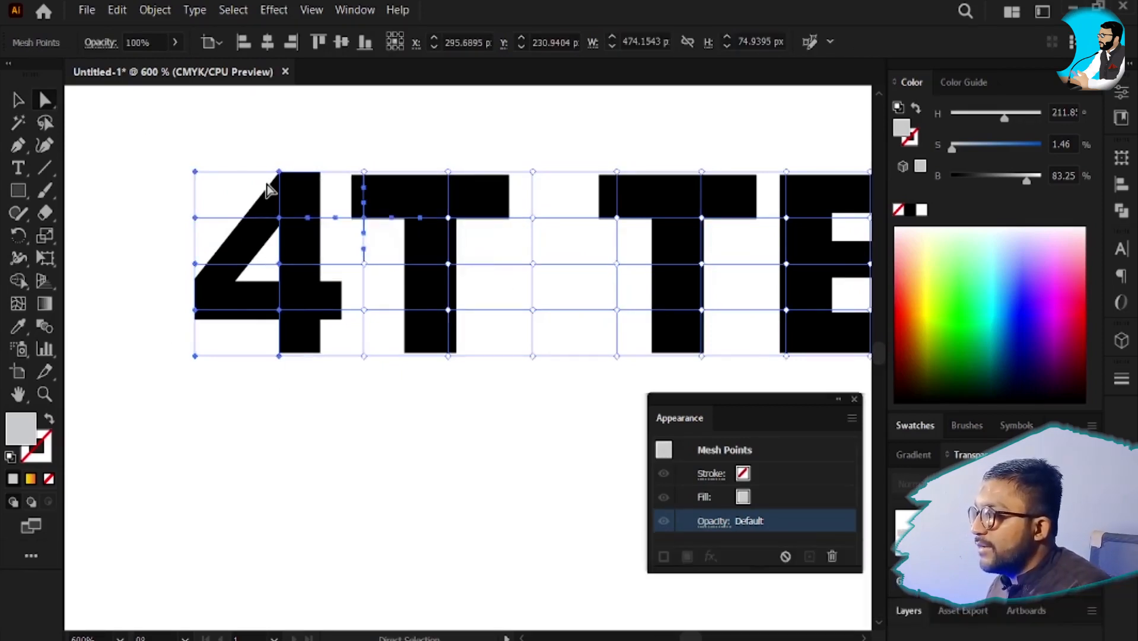
pyautogui.hotkey('shift', 'Down')
pyautogui.hotkey('shift', 'Down')
pyautogui.hotkey('shift', 'Down')
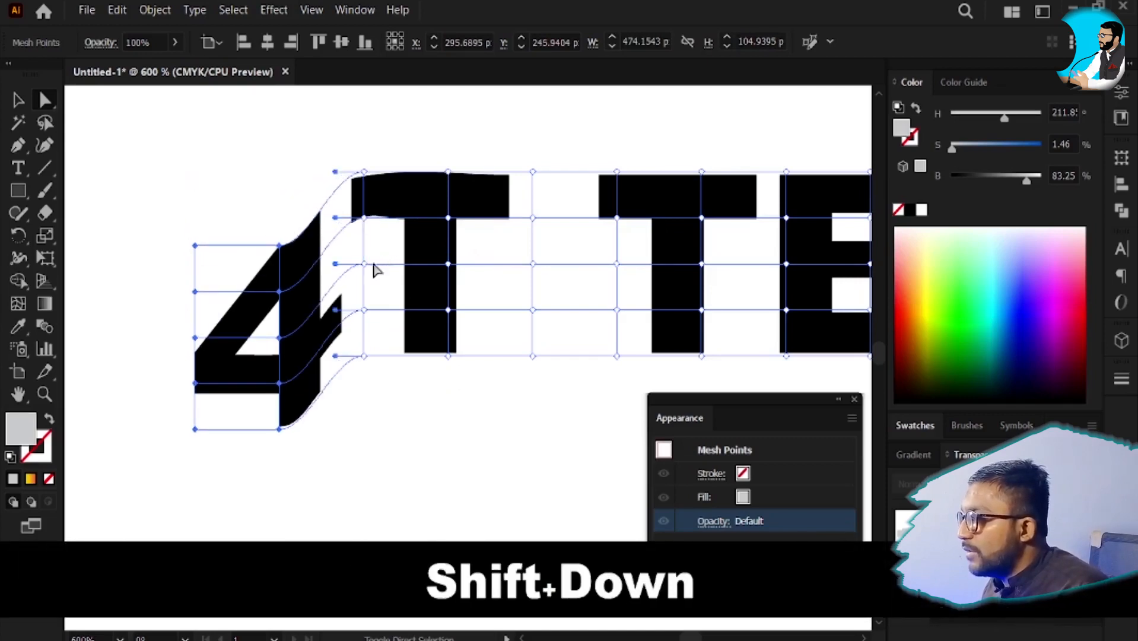
# - Raise the first T by shifting the two columns of mesh points around it up 20 px
pyautogui.moveTo(334, 145); pyautogui.dragTo(504, 395)
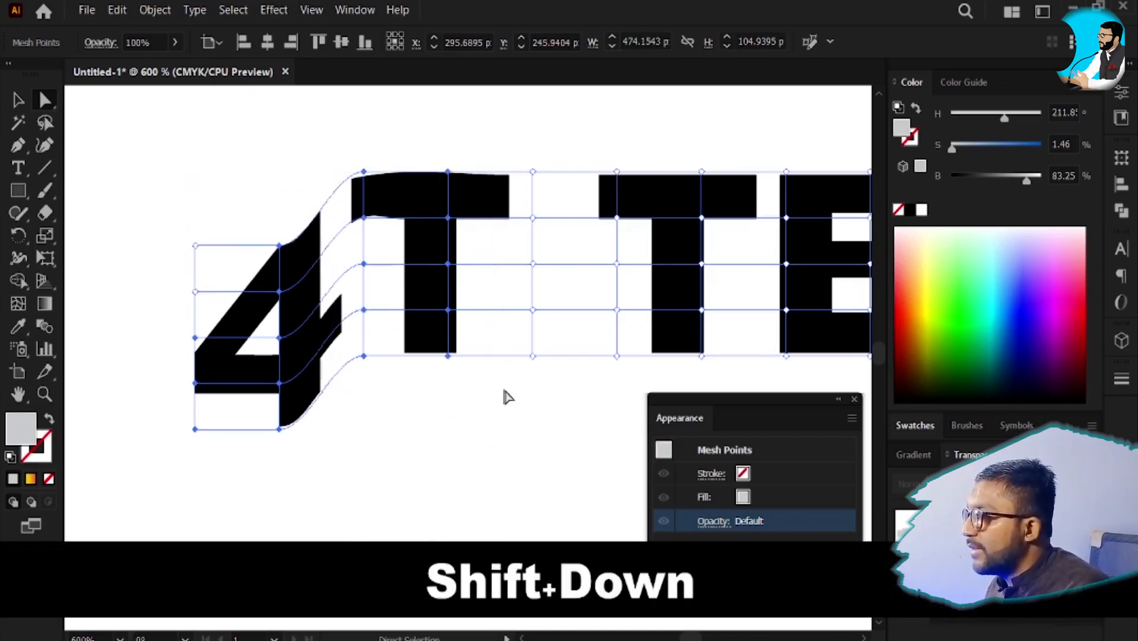
pyautogui.hotkey('shift', 'Up')
pyautogui.hotkey('shift', 'Up')
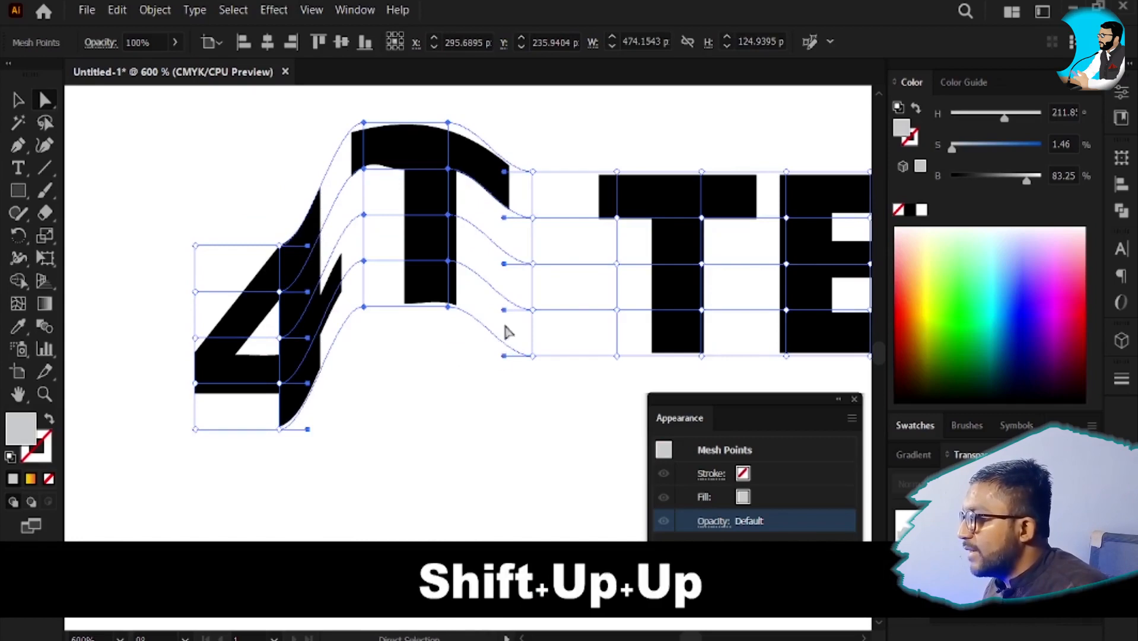
# - Raise the second T above the first by shifting its two columns of mesh points up 50 px
pyautogui.moveTo(507, 332); pyautogui.dragTo(350, 350)
pyautogui.moveTo(422, 143); pyautogui.dragTo(585, 437)
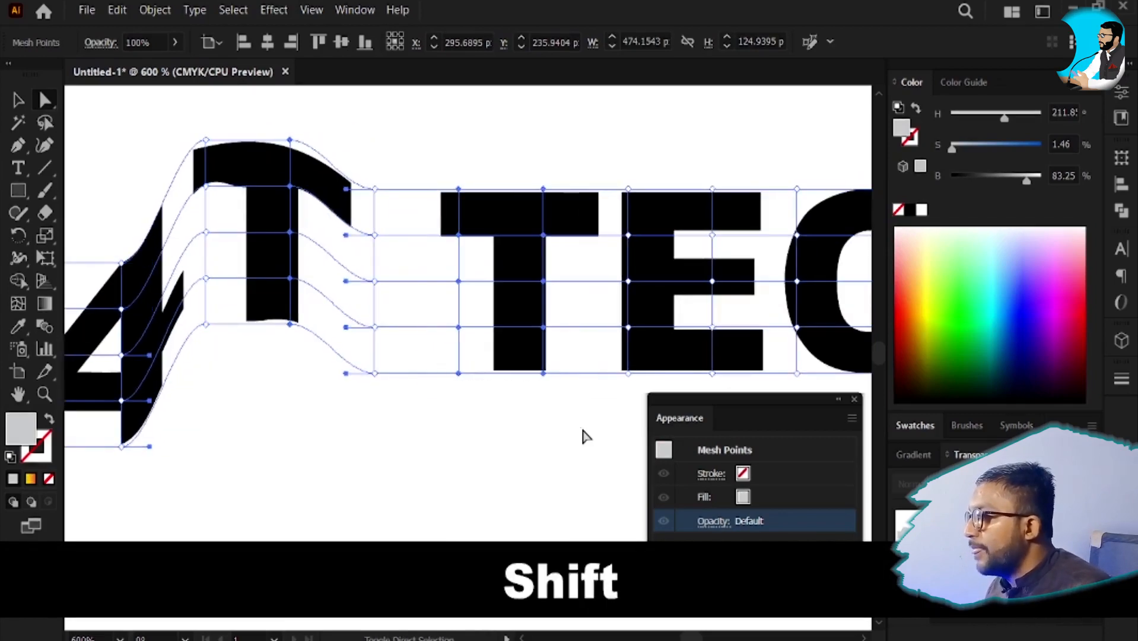
pyautogui.hotkey('shift', 'Up')
pyautogui.hotkey('shift', 'Up')
pyautogui.hotkey('shift', 'Up')
pyautogui.hotkey('shift', 'Up')
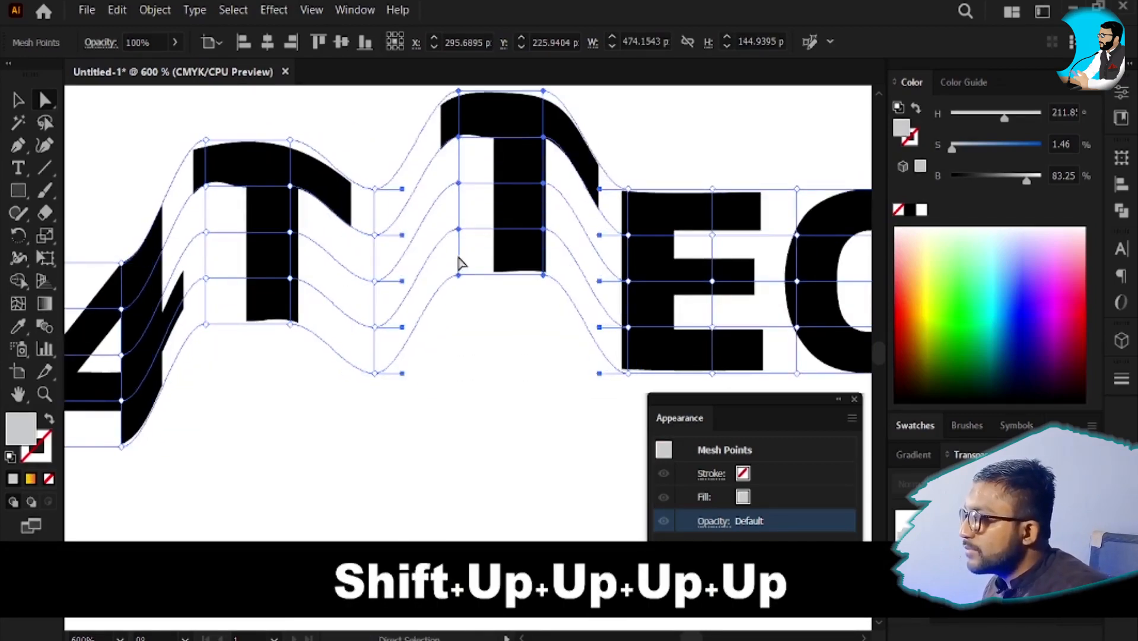
pyautogui.scroll(-2, 461, 259)
pyautogui.moveTo(478, 280); pyautogui.dragTo(413, 300)
pyautogui.hotkey('shift', 'Up')
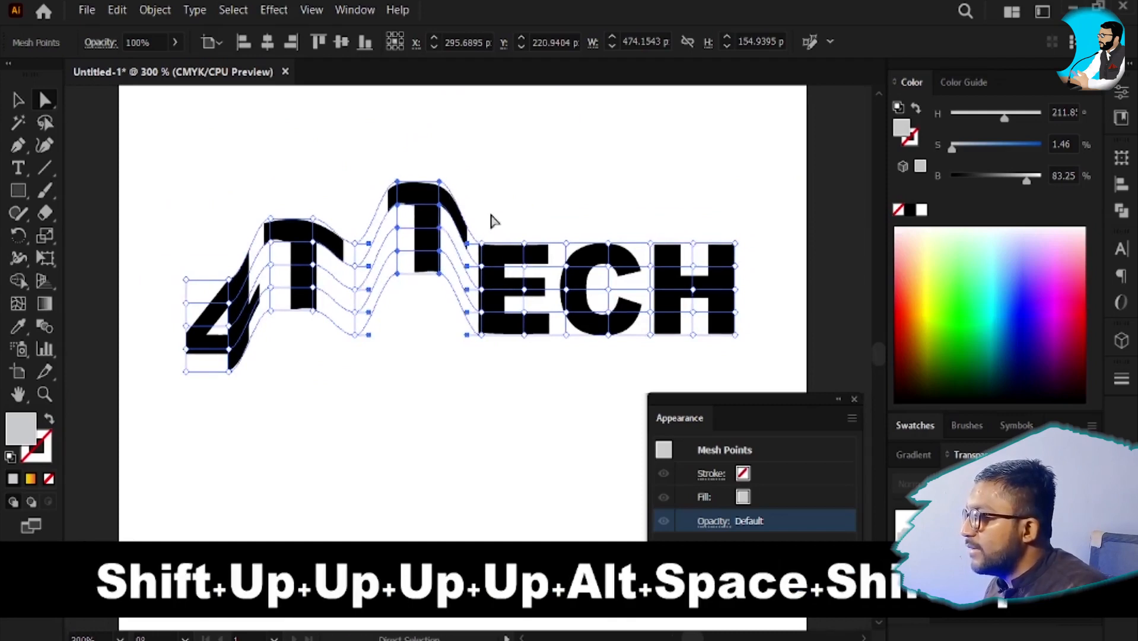
# - Raise the E above the second T by adjusting its two columns of mesh points to about 100 px higher
pyautogui.moveTo(484, 206); pyautogui.dragTo(533, 384)
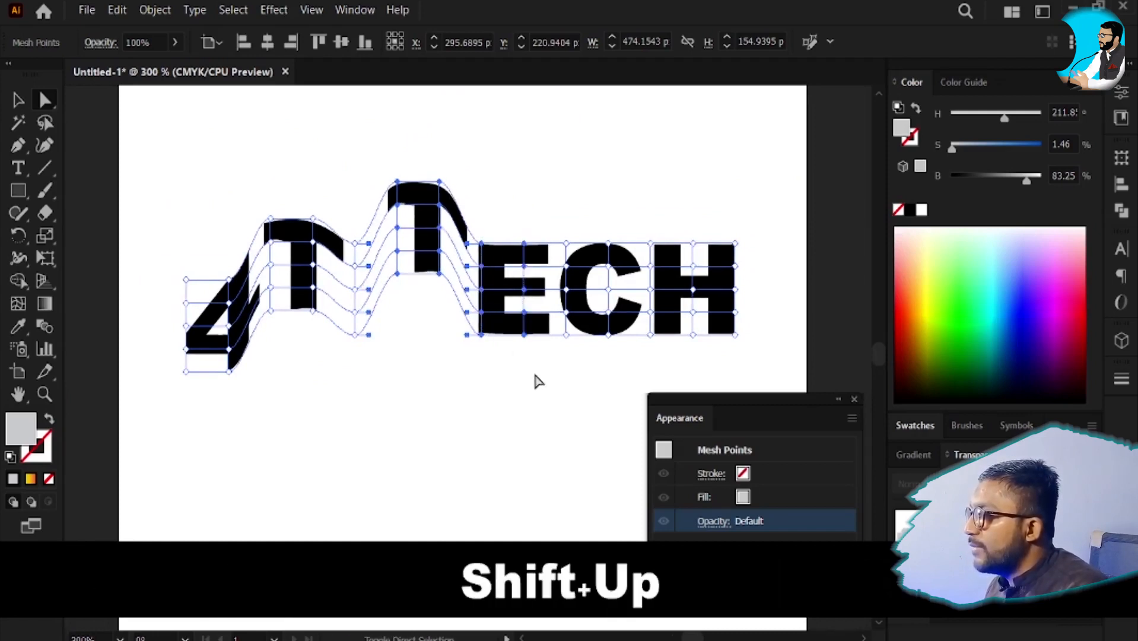
pyautogui.hotkey('shift', 'Up')
pyautogui.hotkey('shift', 'Up')
pyautogui.hotkey('shift', 'Up')
pyautogui.hotkey('shift', 'Up')
pyautogui.hotkey('shift', 'Up')
pyautogui.hotkey('shift', 'Up')
pyautogui.hotkey('shift', 'Up')
pyautogui.hotkey('shift', 'Up')
pyautogui.press('Down')
pyautogui.press('Down')
pyautogui.press('Down')
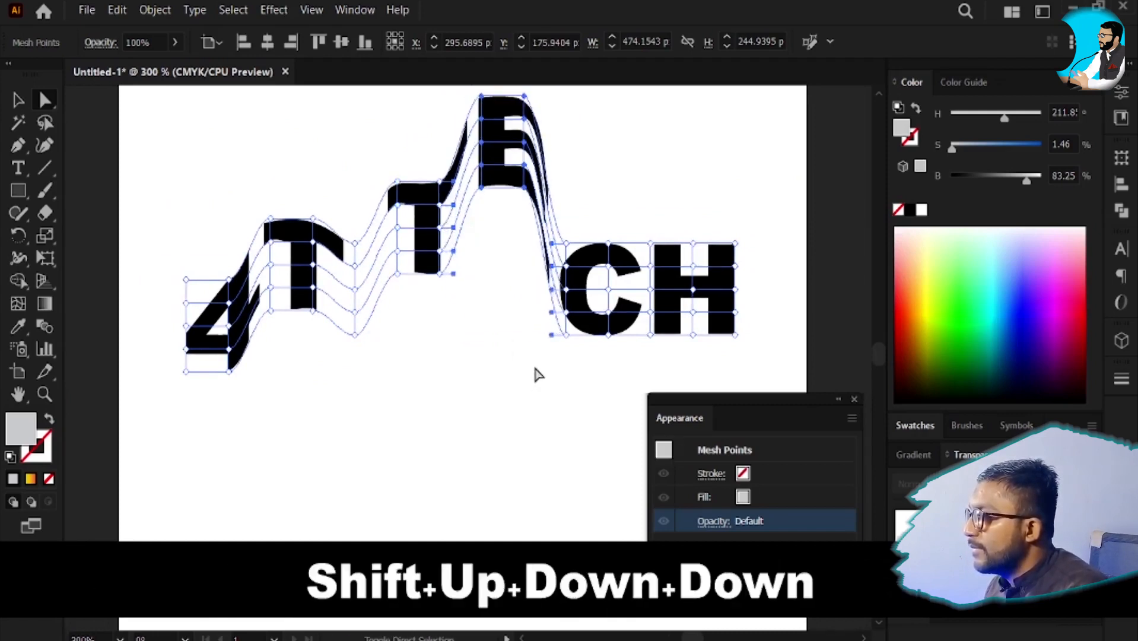
pyautogui.press('Down')
pyautogui.press('Down')
pyautogui.press('Down')
pyautogui.press('Down')
pyautogui.press('Down')
pyautogui.press('Down')
pyautogui.press('Down')
pyautogui.press('Down')
pyautogui.press('Down')
pyautogui.press('Down')
pyautogui.press('Down')
pyautogui.press('Down')
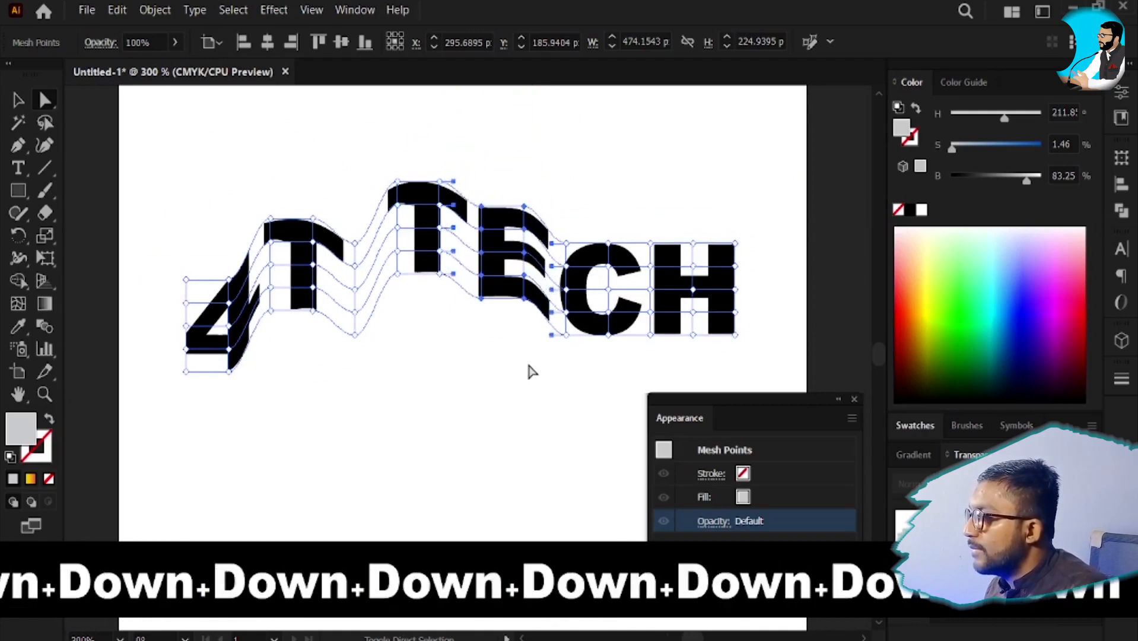
pyautogui.hotkey('shift', 'Up')
pyautogui.hotkey('shift', 'Up')
pyautogui.hotkey('shift', 'Up')
pyautogui.hotkey('shift', 'Up')
pyautogui.hotkey('shift', 'Up')
pyautogui.hotkey('shift', 'Up')
pyautogui.hotkey('shift', 'Up')
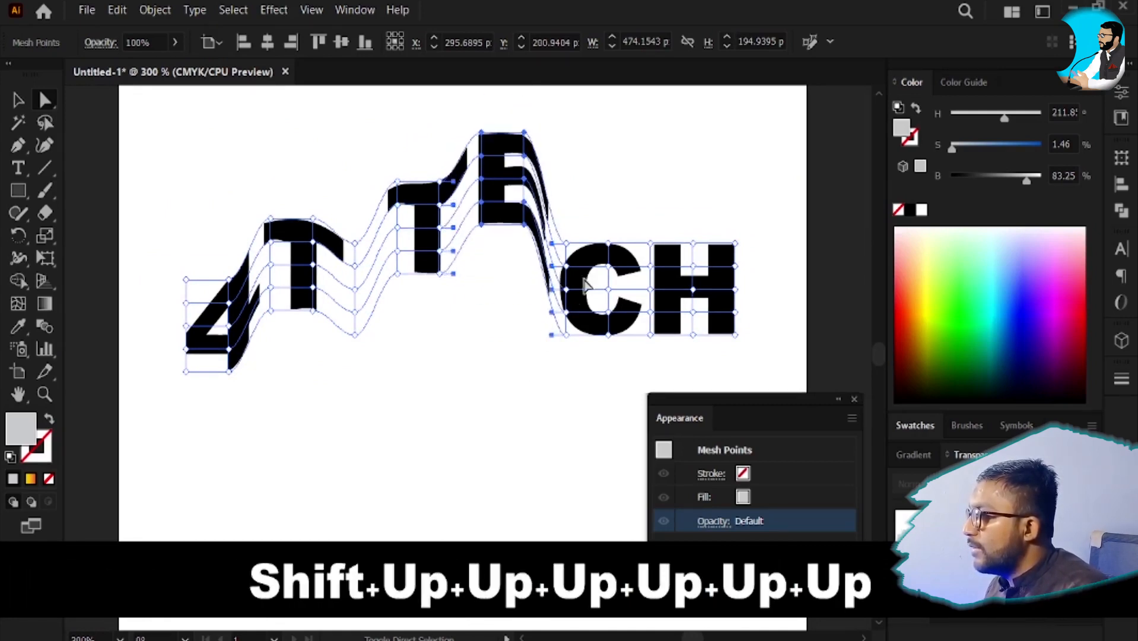
pyautogui.hotkey('shift', 'Up')
# - Raise the C well above the E by shifting its two columns of mesh points up about 170 px
pyautogui.moveTo(566, 197); pyautogui.dragTo(633, 383)
pyautogui.hotkey('shift', 'Up')
pyautogui.hotkey('shift', 'Up')
pyautogui.hotkey('shift', 'Up')
pyautogui.hotkey('shift', 'Up')
pyautogui.hotkey('shift', 'Up')
pyautogui.hotkey('shift', 'Up')
pyautogui.hotkey('shift', 'Up')
pyautogui.hotkey('shift', 'Up')
pyautogui.hotkey('shift', 'Up')
pyautogui.hotkey('shift', 'Up')
pyautogui.hotkey('shift', 'Up')
pyautogui.hotkey('shift', 'Up')
pyautogui.hotkey('shift', 'Up')
pyautogui.hotkey('shift', 'Up')
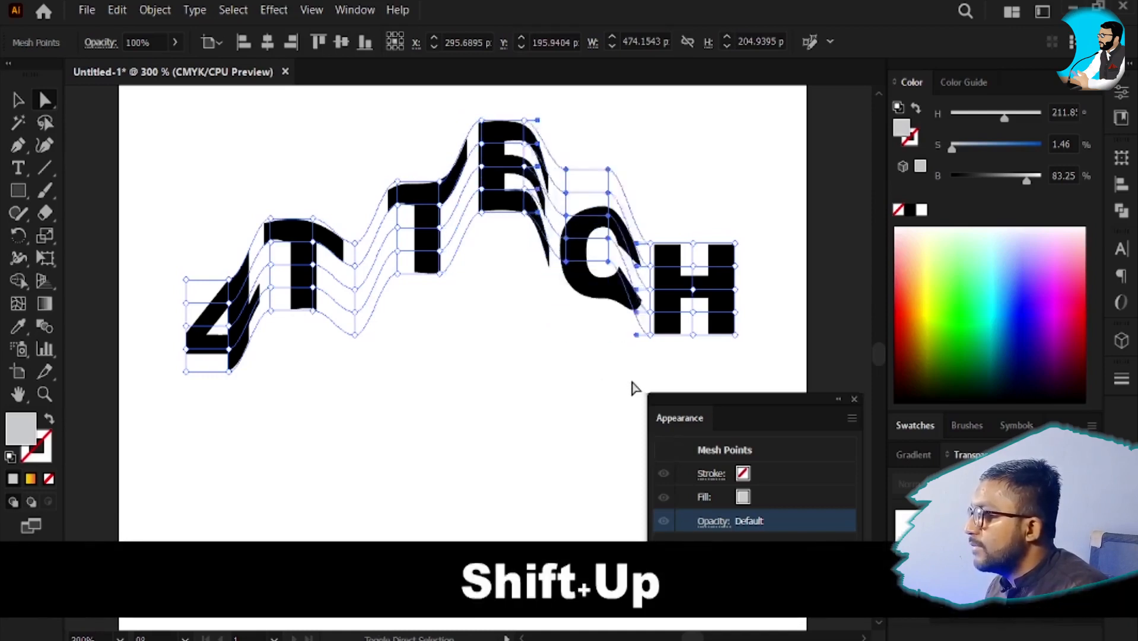
pyautogui.hotkey('shift', 'Down')
pyautogui.hotkey('shift', 'Down')
pyautogui.hotkey('shift', 'Down')
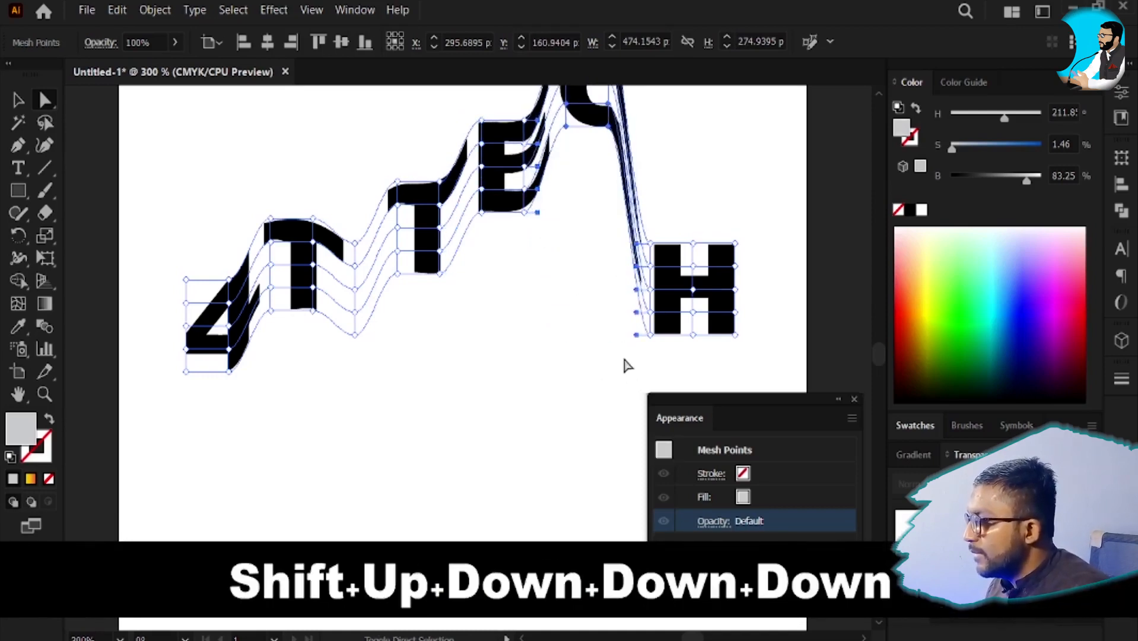
pyautogui.moveTo(539, 289); pyautogui.dragTo(484, 336)
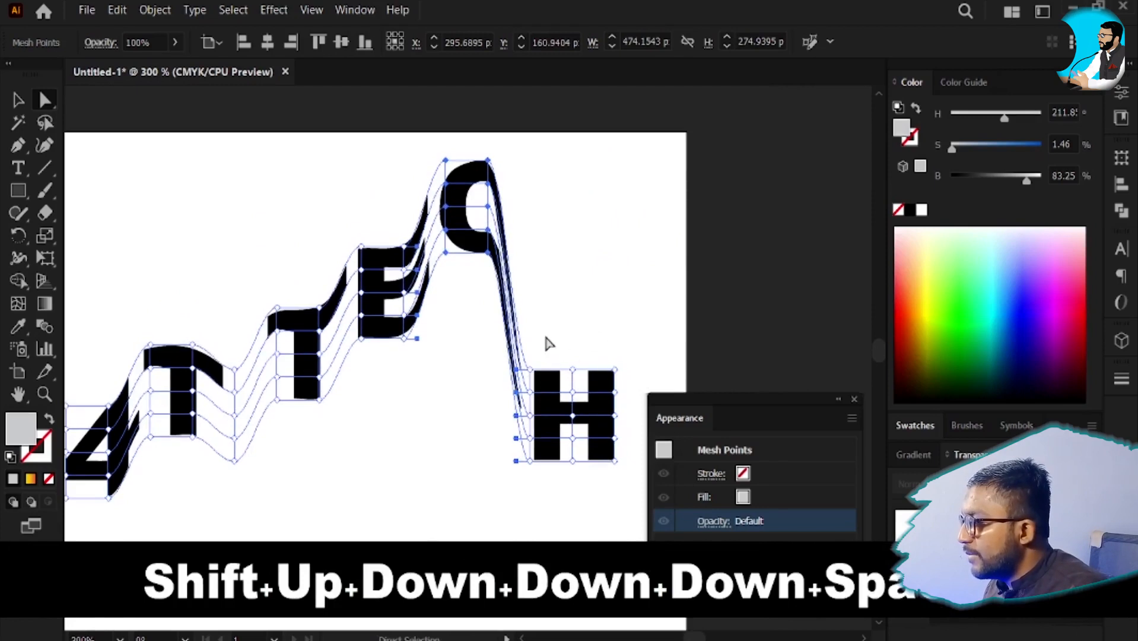
# - Raise the left part of the H above the C by shifting its left and middle columns of mesh points up about 220 px
pyautogui.moveTo(567, 393); pyautogui.dragTo(581, 323)
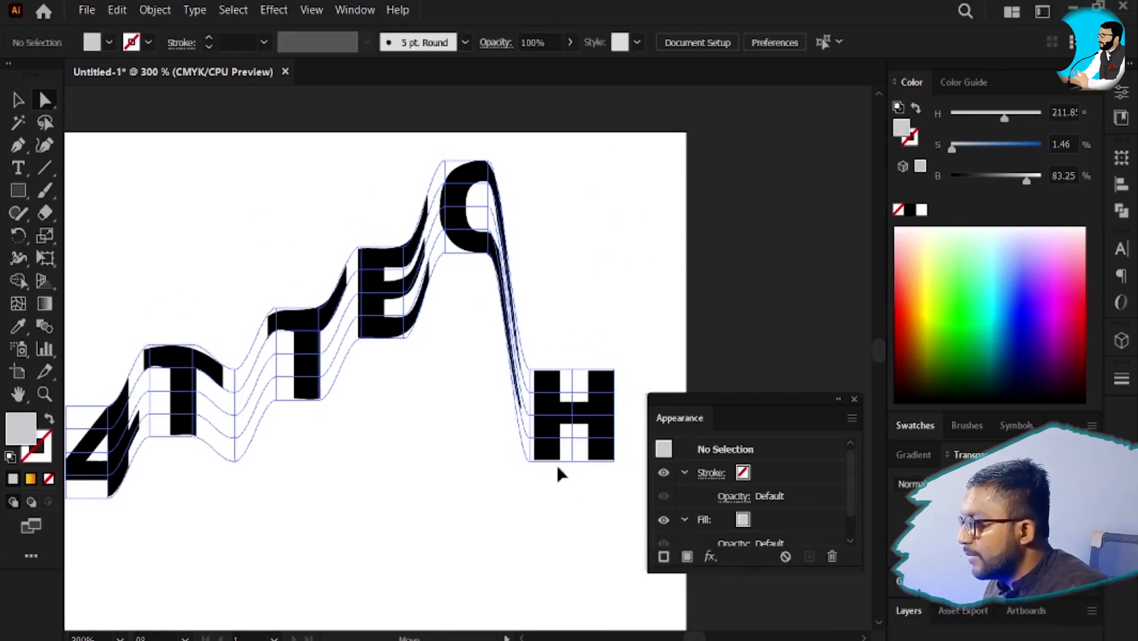
pyautogui.hotkey('ctrl', 'a')
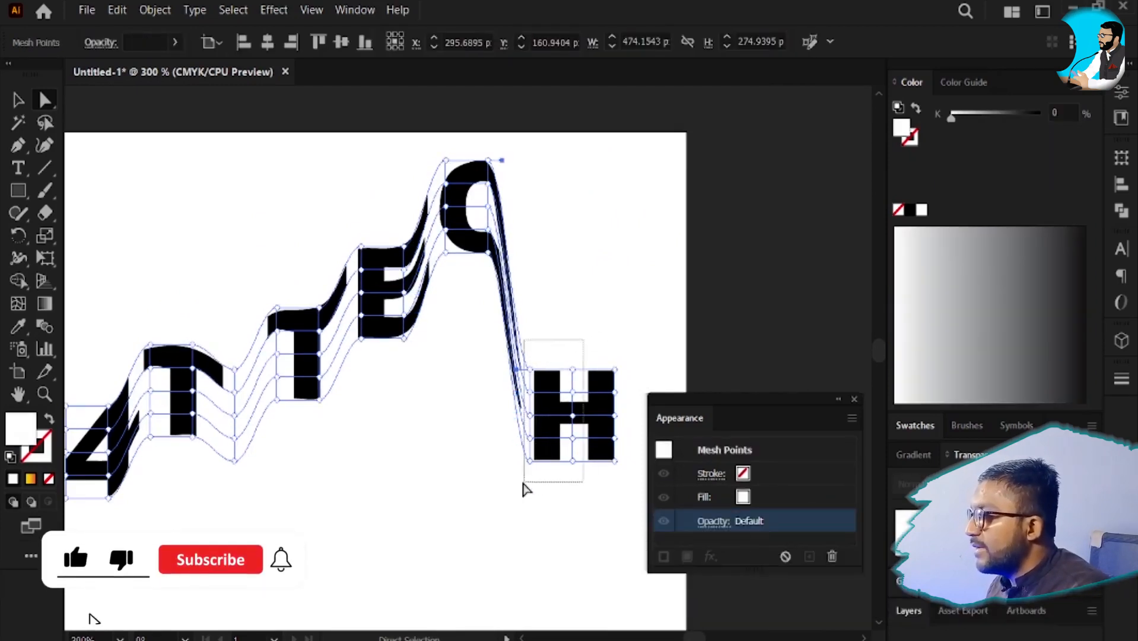
pyautogui.hotkey('shift', 'Up')
pyautogui.hotkey('shift', 'Up')
pyautogui.hotkey('shift', 'Up')
pyautogui.hotkey('shift', 'Up')
pyautogui.hotkey('shift', 'Up')
pyautogui.hotkey('shift', 'Up')
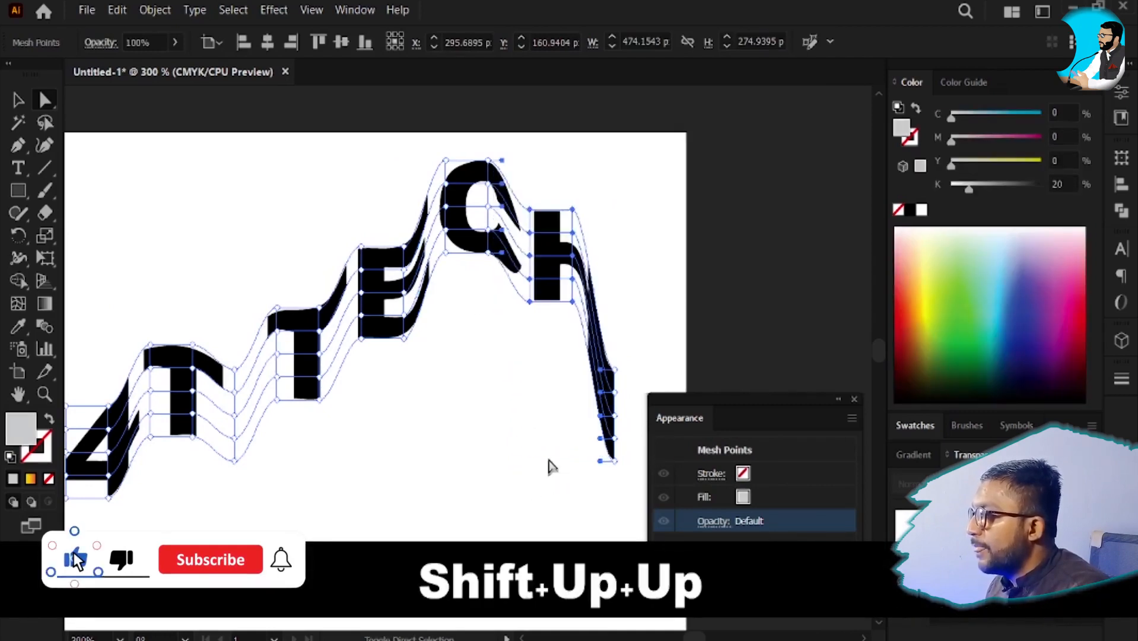
pyautogui.hotkey('shift', 'Down')
pyautogui.hotkey('shift', 'Down')
pyautogui.hotkey('shift', 'Down')
pyautogui.hotkey('shift', 'Down')
pyautogui.hotkey('shift', 'Down')
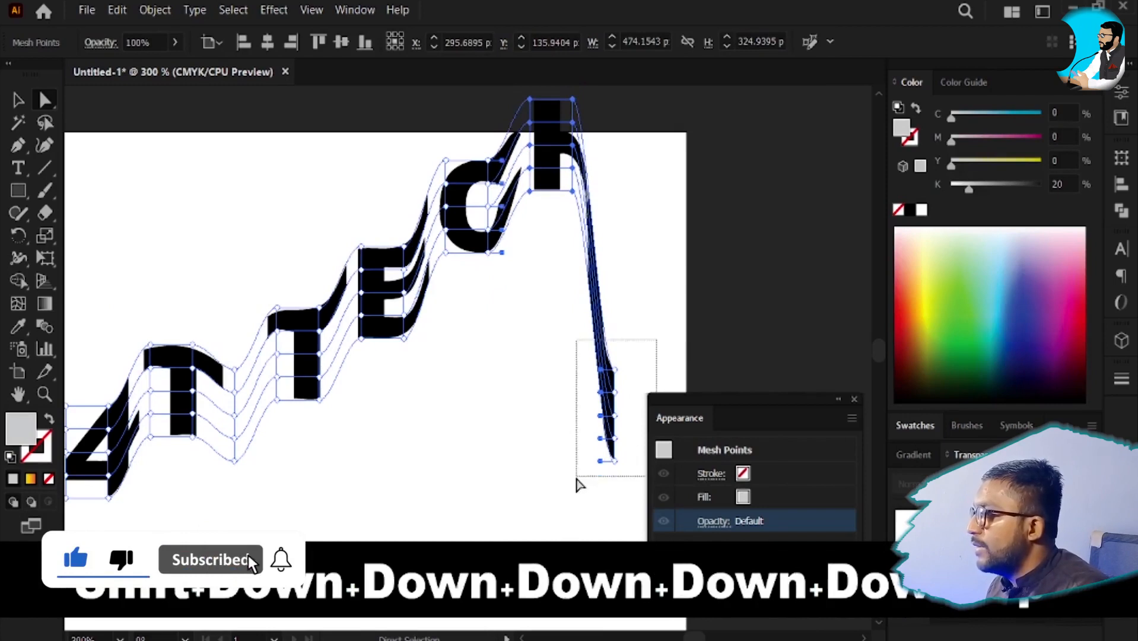
# - Raise the right edge of the H by shifting the last column of mesh points up about 270 px
pyautogui.hotkey('shift', 'Up')
pyautogui.hotkey('shift', 'Up')
pyautogui.hotkey('shift', 'Up')
pyautogui.hotkey('shift', 'Up')
pyautogui.hotkey('shift', 'Up')
pyautogui.hotkey('shift', 'Up')
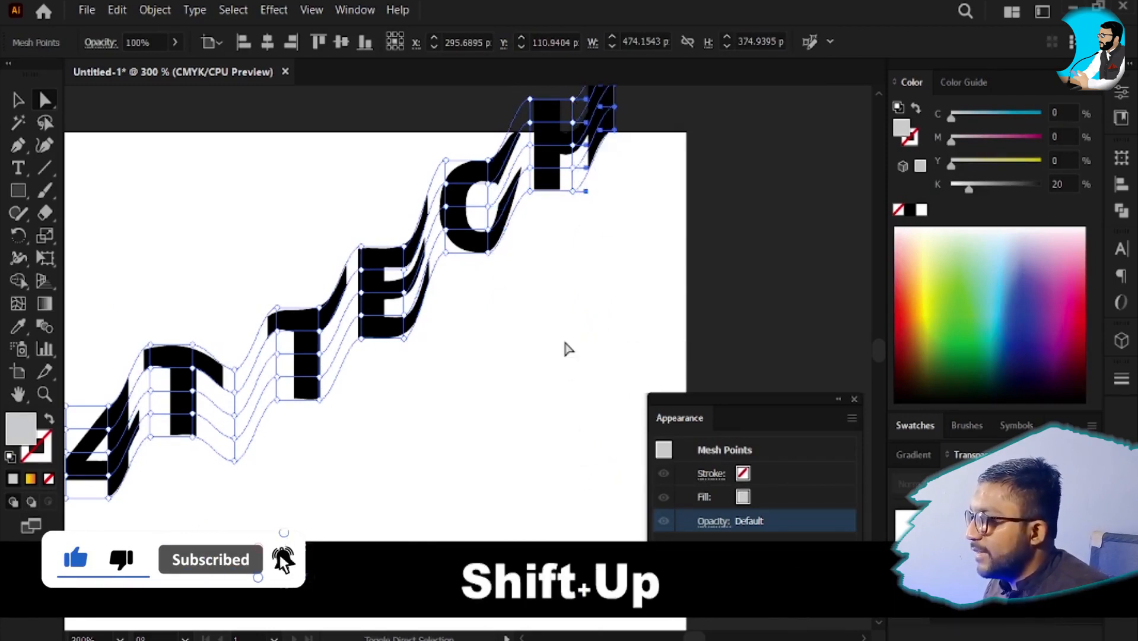
pyautogui.scroll(-2, 473, 322)
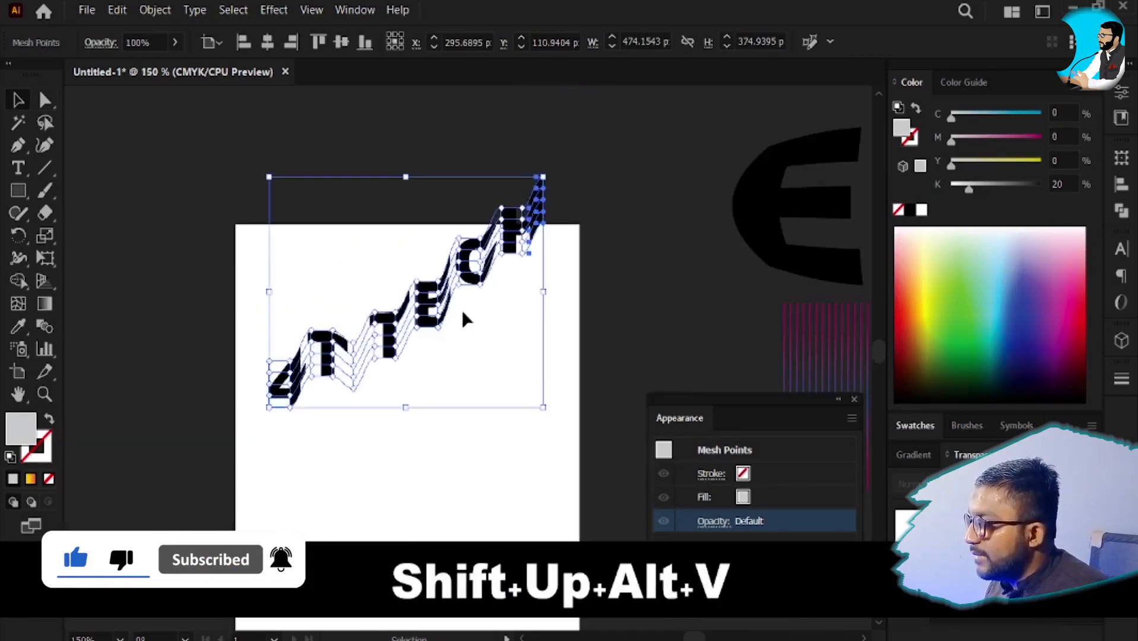
# - Delete the mesh-distorted 4T TECH lettering from the artboard
pyautogui.press('v')
pyautogui.moveTo(424, 316); pyautogui.dragTo(422, 414)
pyautogui.click(374, 322)
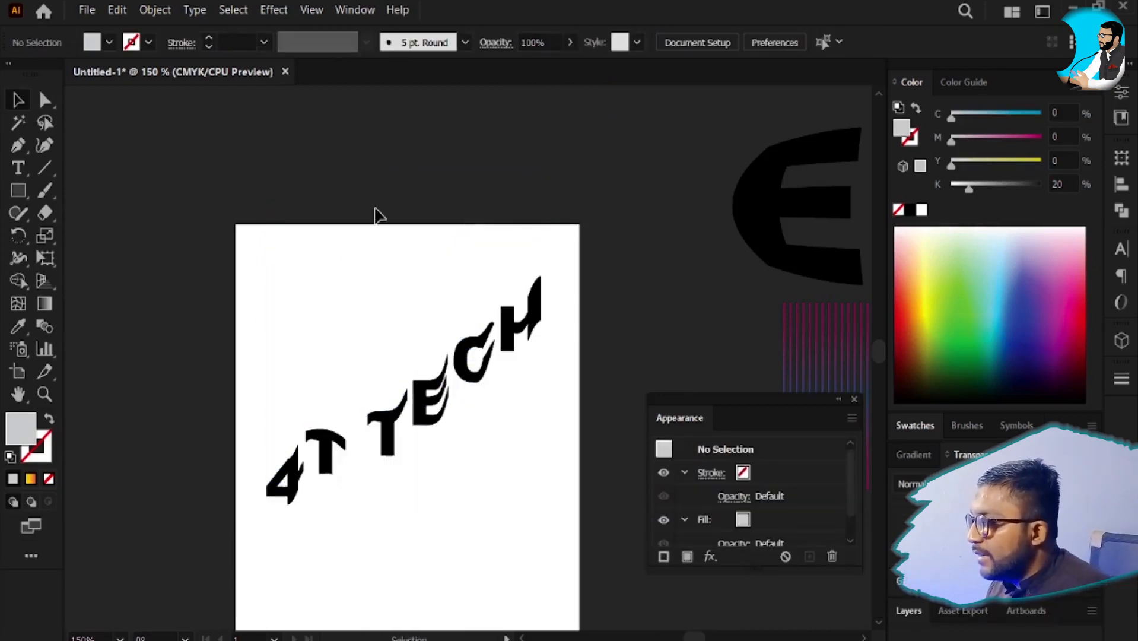
pyautogui.press('v')
pyautogui.click(432, 415)
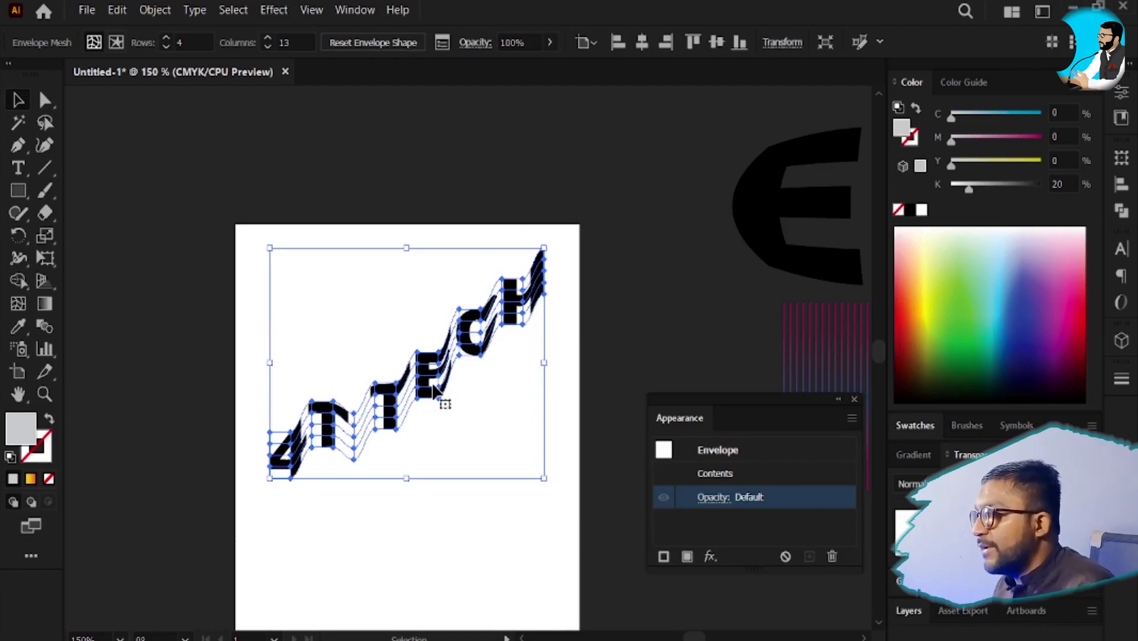
pyautogui.press('Delete')
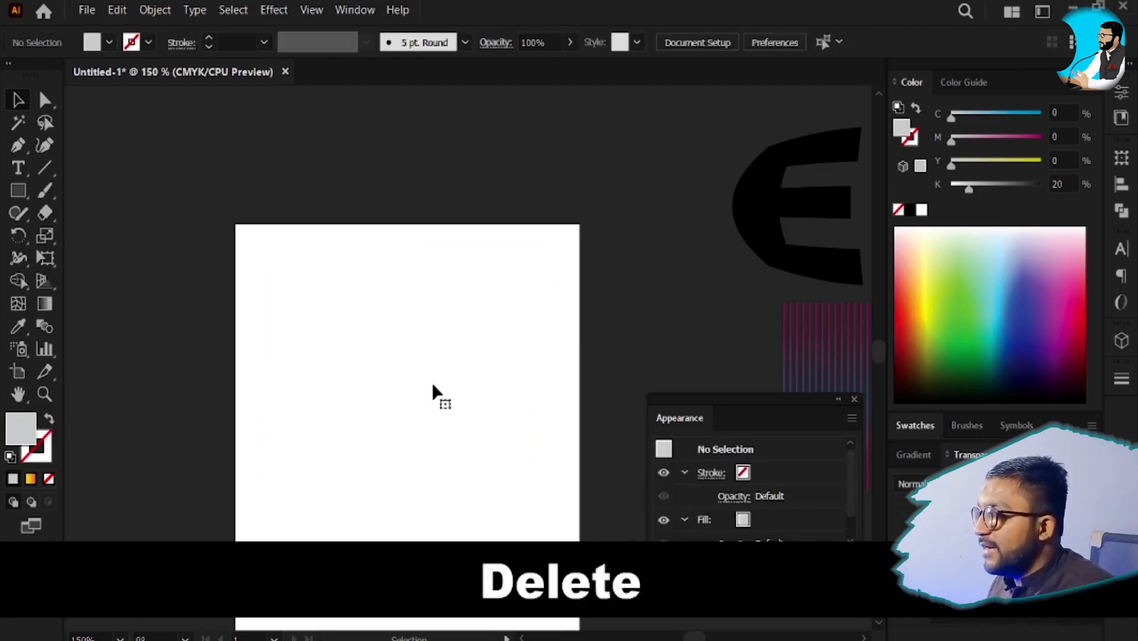
# - Add point text reading "4T TECH" in the upper part of the artboard
pyautogui.press('t')
pyautogui.click(259, 309)
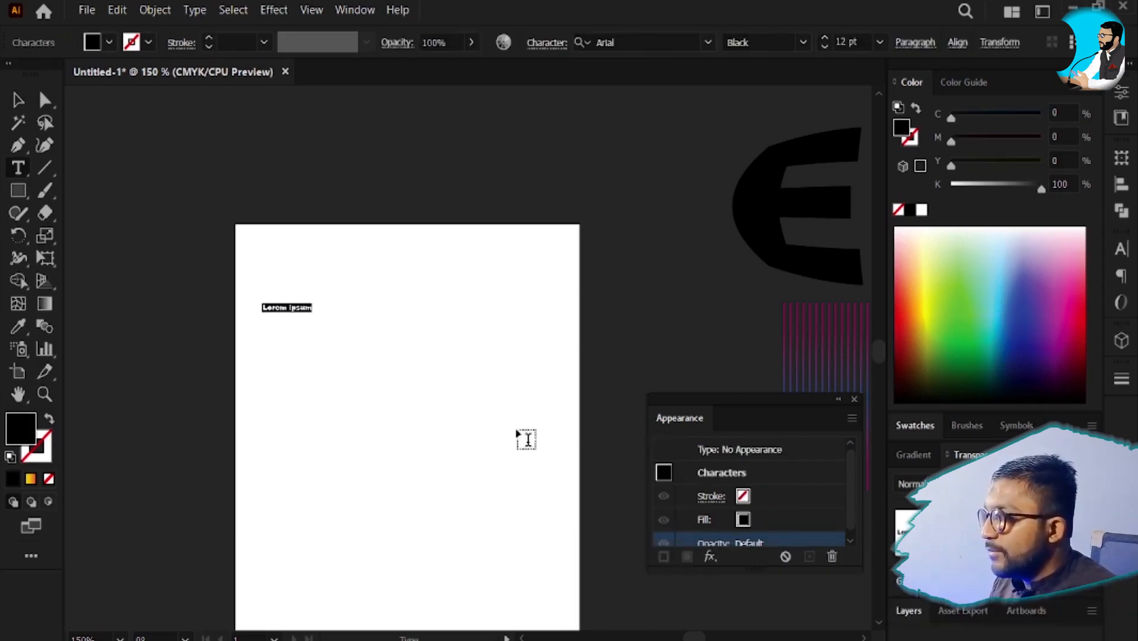
pyautogui.write('4T TECH')
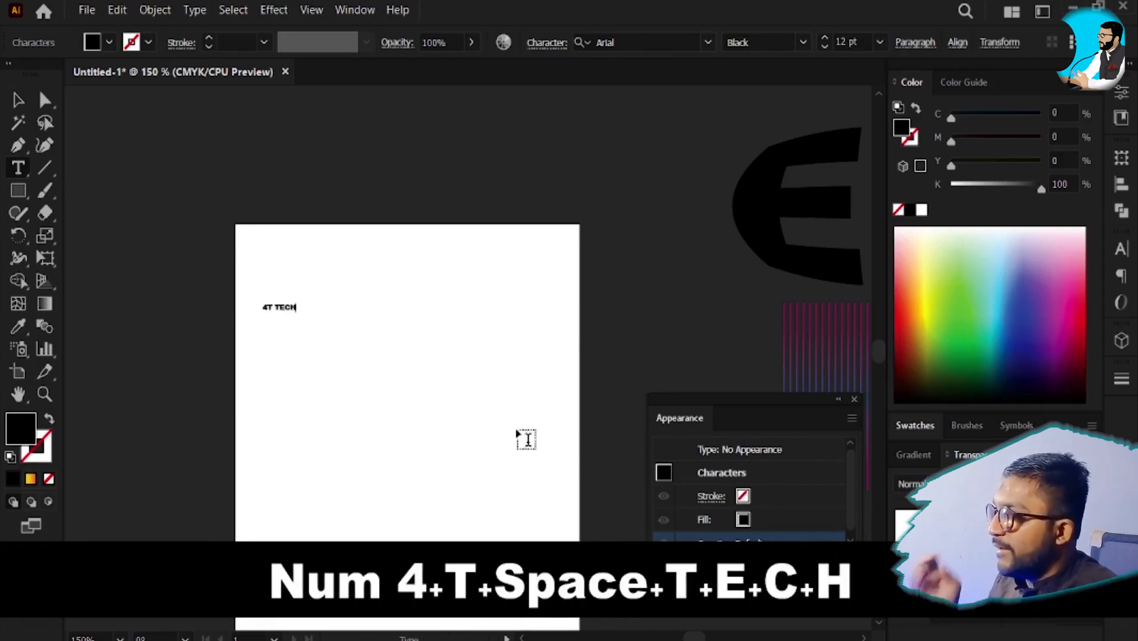
pyautogui.press('Escape')
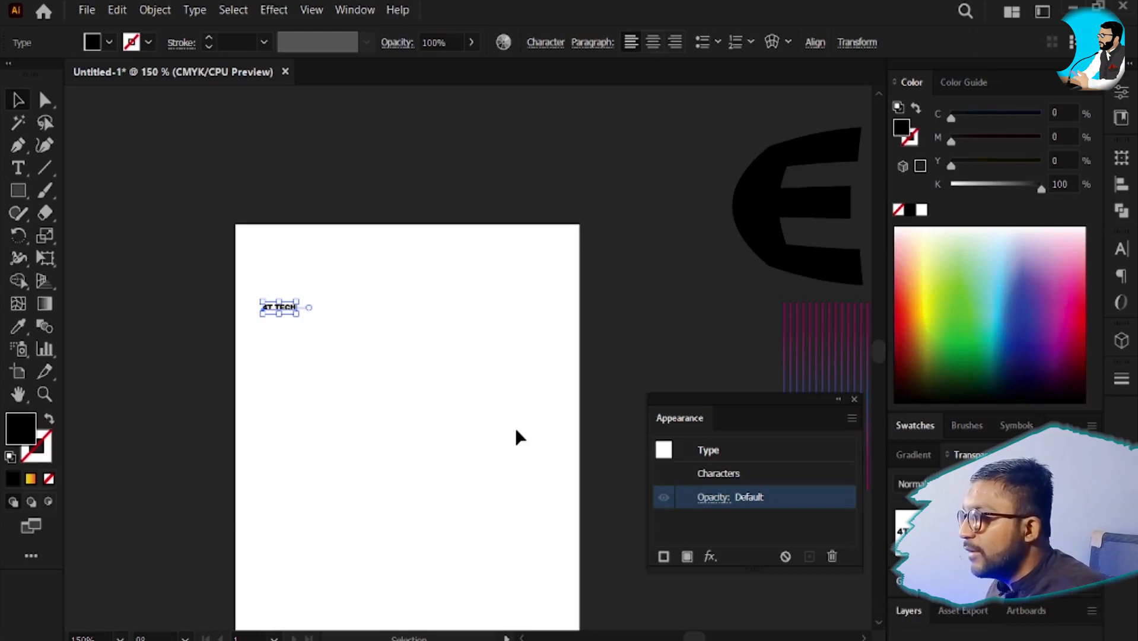
# - Enlarge the 4T TECH text proportionally until it spans most of the artboard's width, keeping it selected
pyautogui.moveTo(301, 321); pyautogui.dragTo(551, 383)
pyautogui.scroll(1, 442, 339)
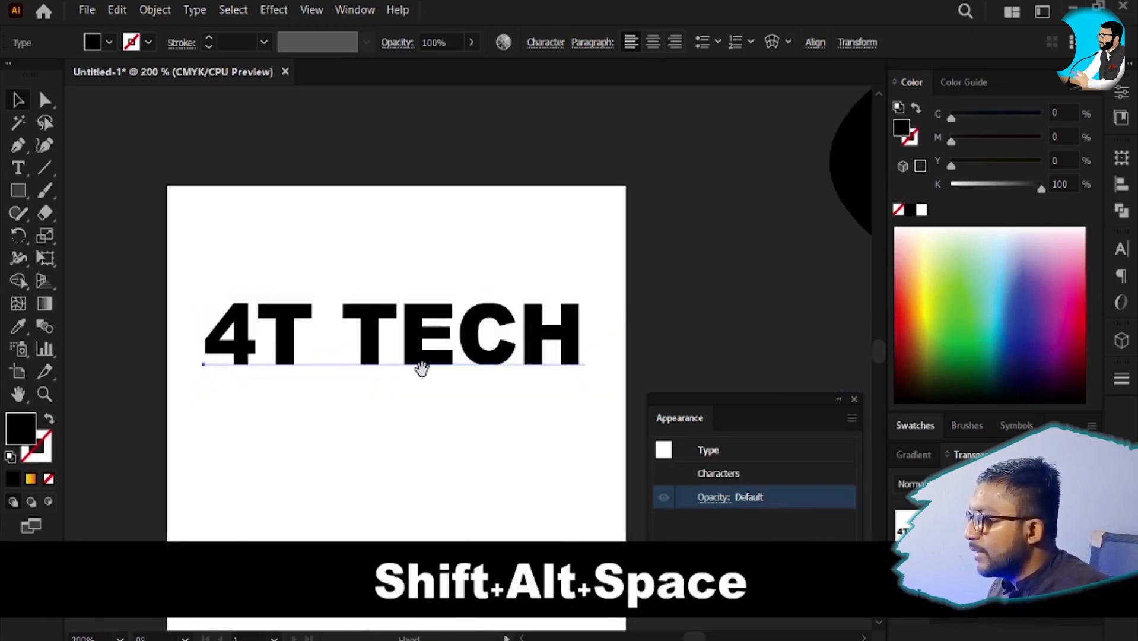
pyautogui.moveTo(422, 367); pyautogui.dragTo(457, 264)
pyautogui.click(470, 389)
pyautogui.click(503, 330)
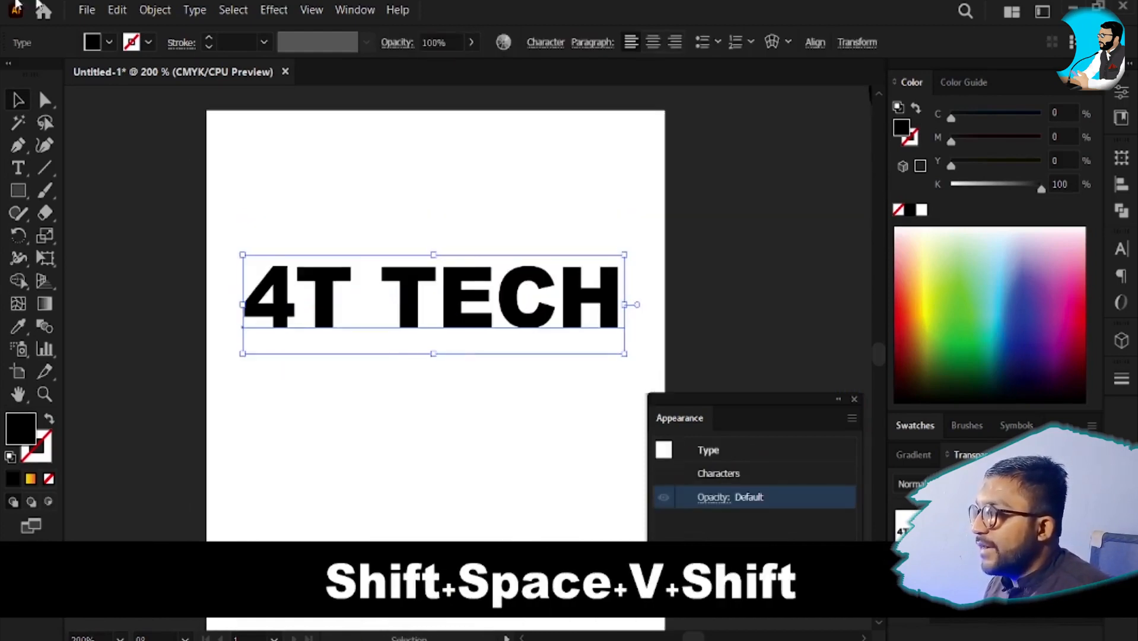
# - Apply an envelope distort mesh with 4 rows and 13 columns to the 4T TECH text
pyautogui.click(153, 10)
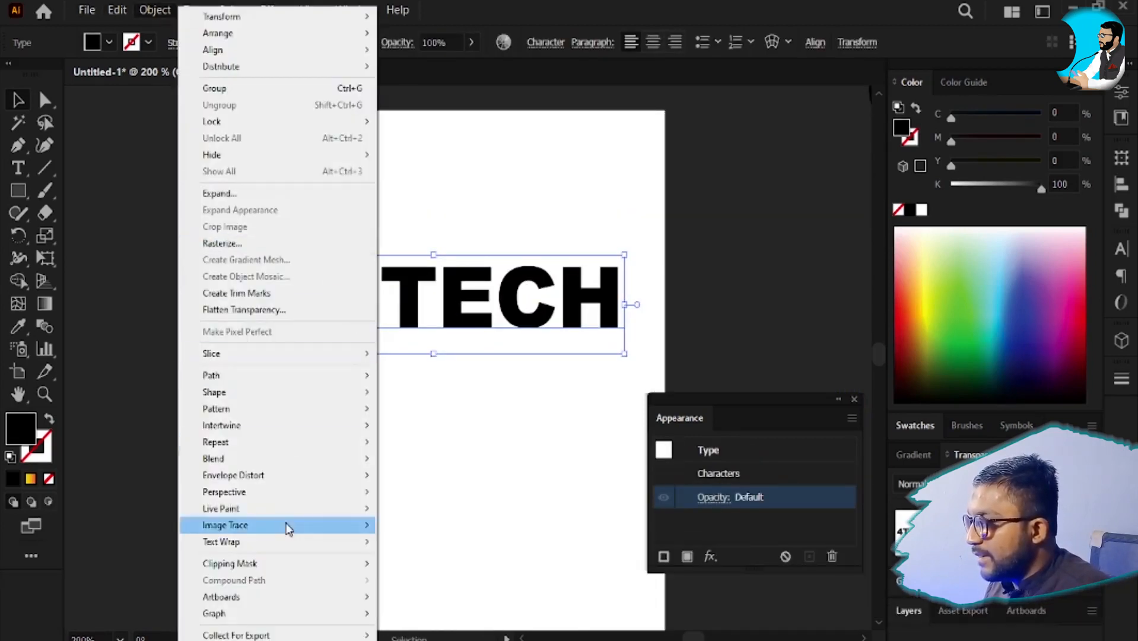
pyautogui.moveTo(333, 477)
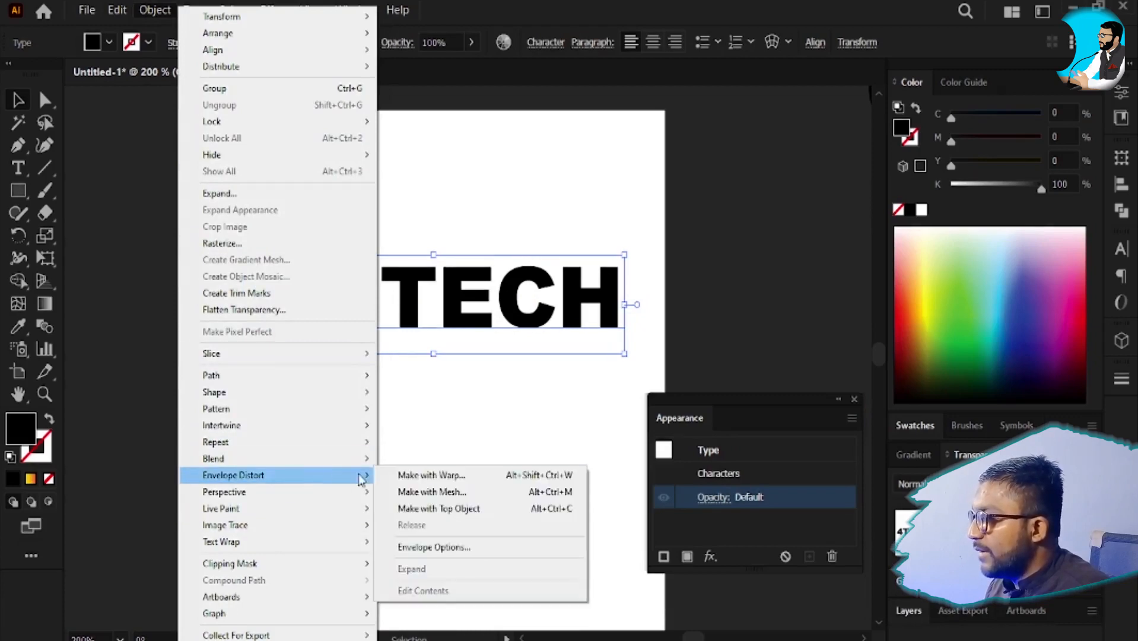
pyautogui.click(460, 492)
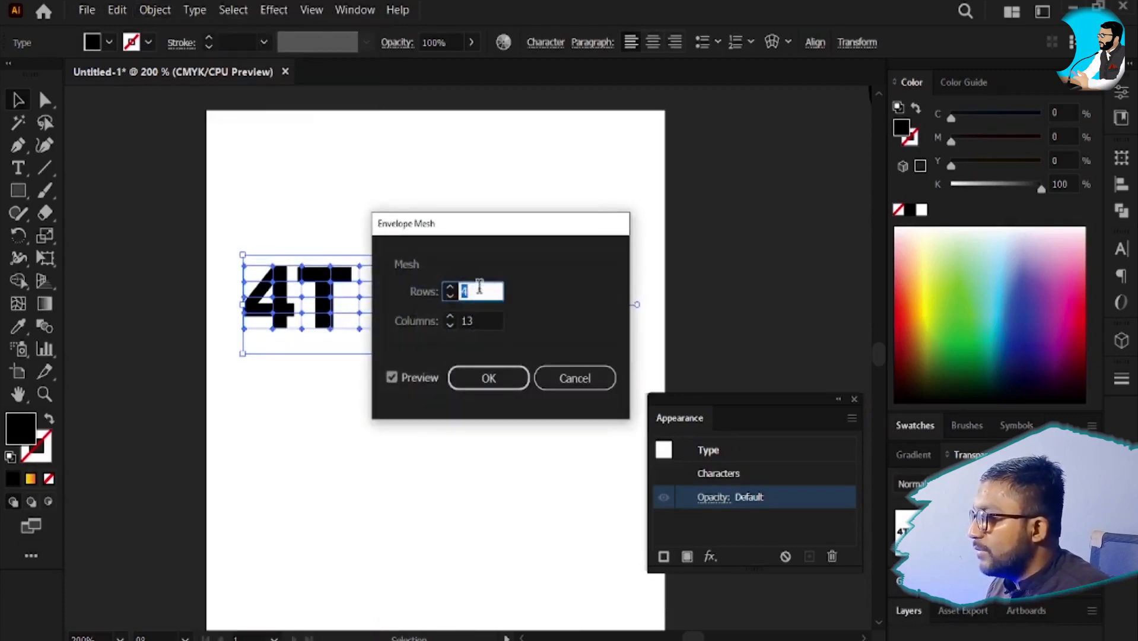
pyautogui.click(472, 373)
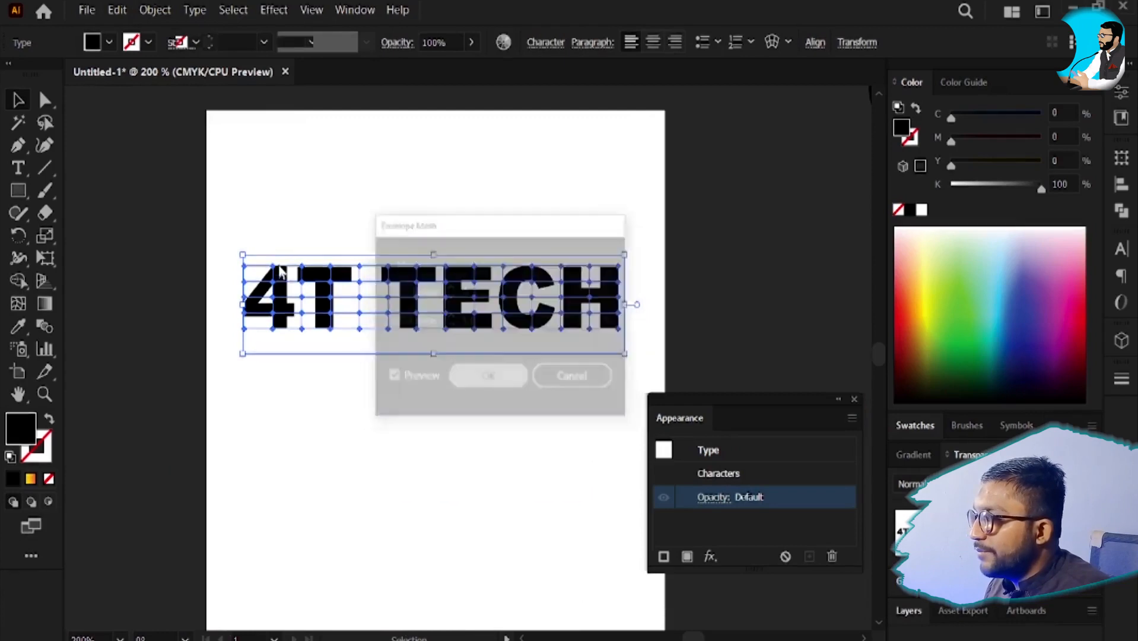
pyautogui.scroll(3, 287, 285)
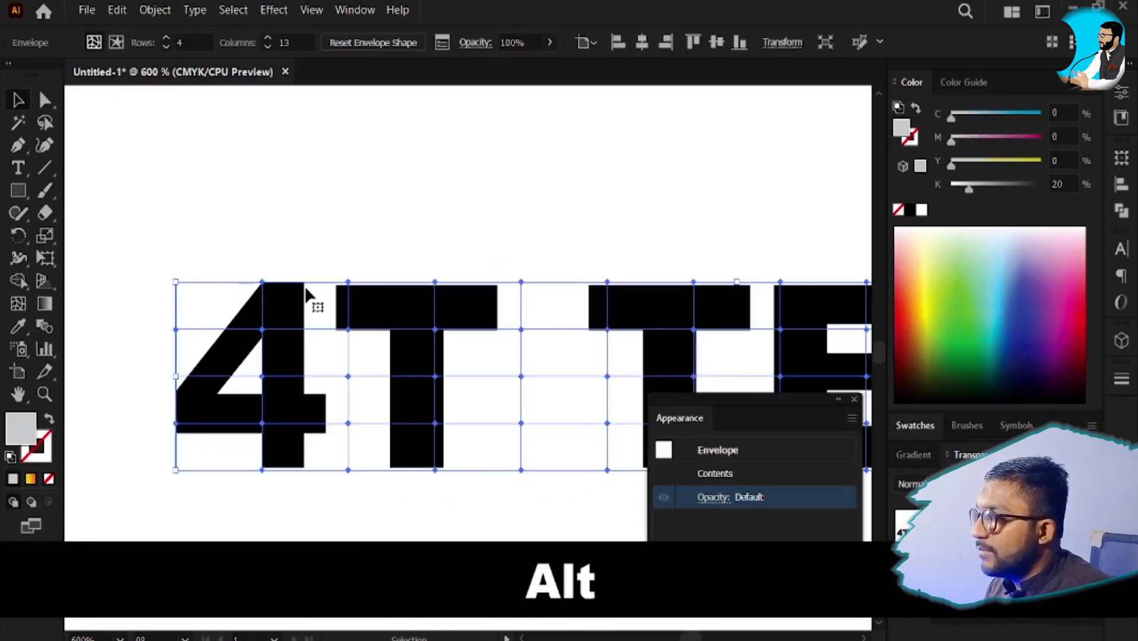
pyautogui.click(264, 283)
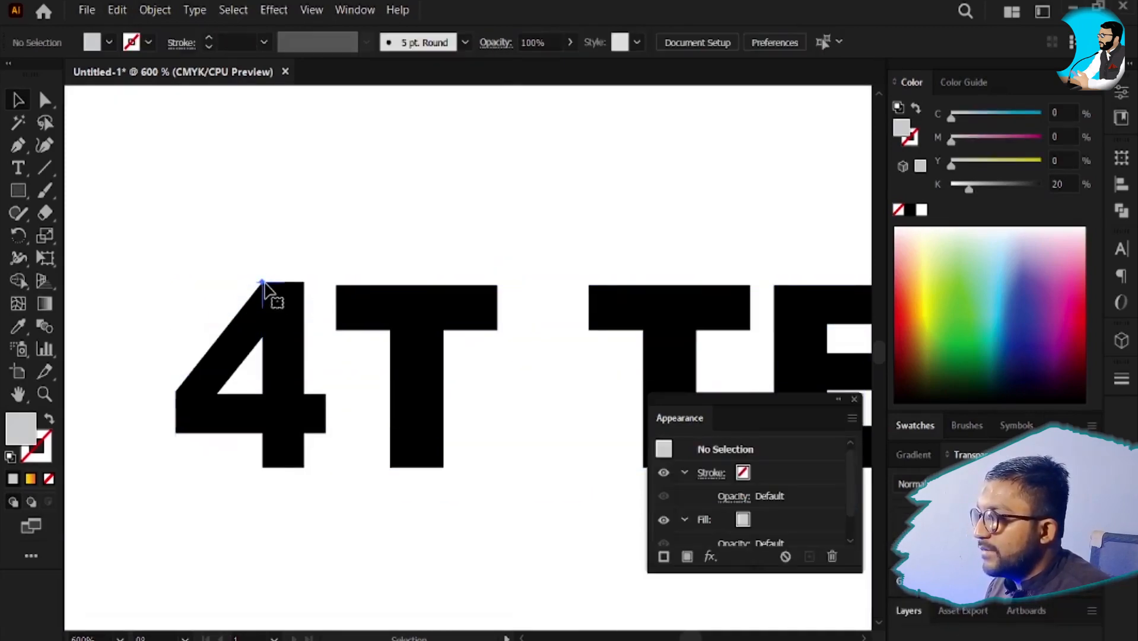
pyautogui.click(265, 285)
pyautogui.doubleClick(267, 292)
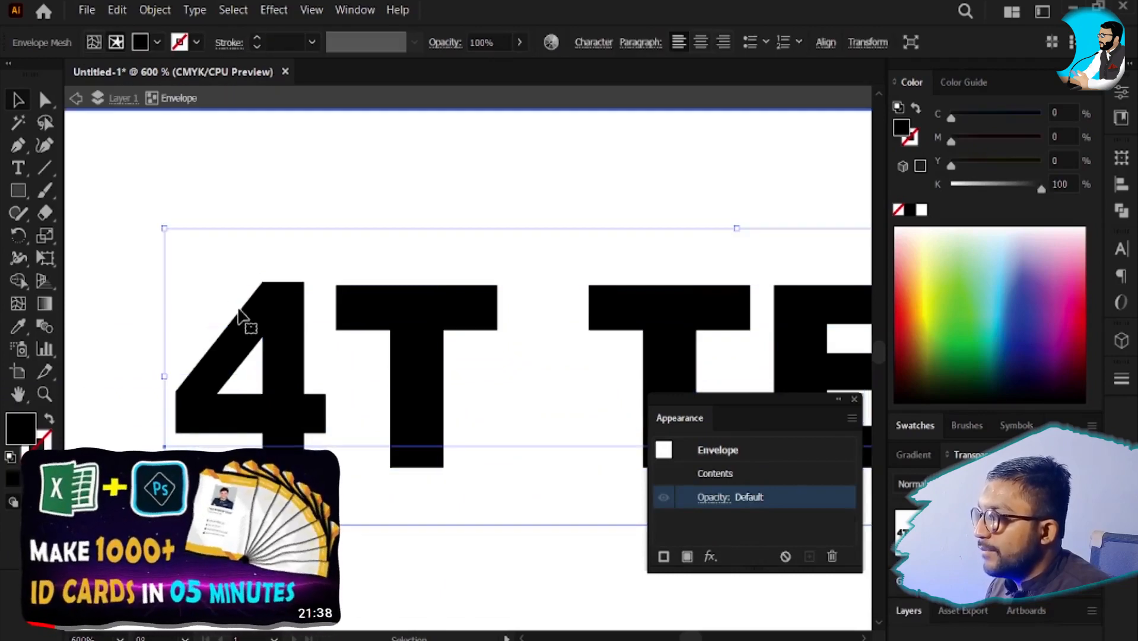
pyautogui.click(305, 102)
# - Pull individual mesh points to stretch the 4's top upward, its foot down and outward, and the first T's foot down toward the second word
pyautogui.click(270, 305)
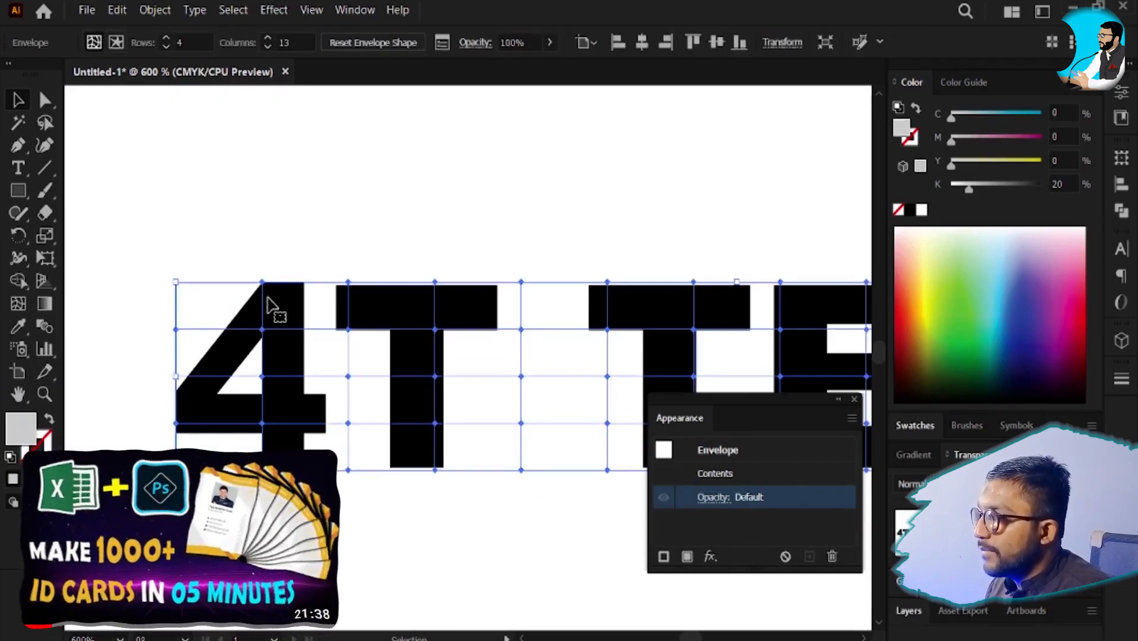
pyautogui.press('a')
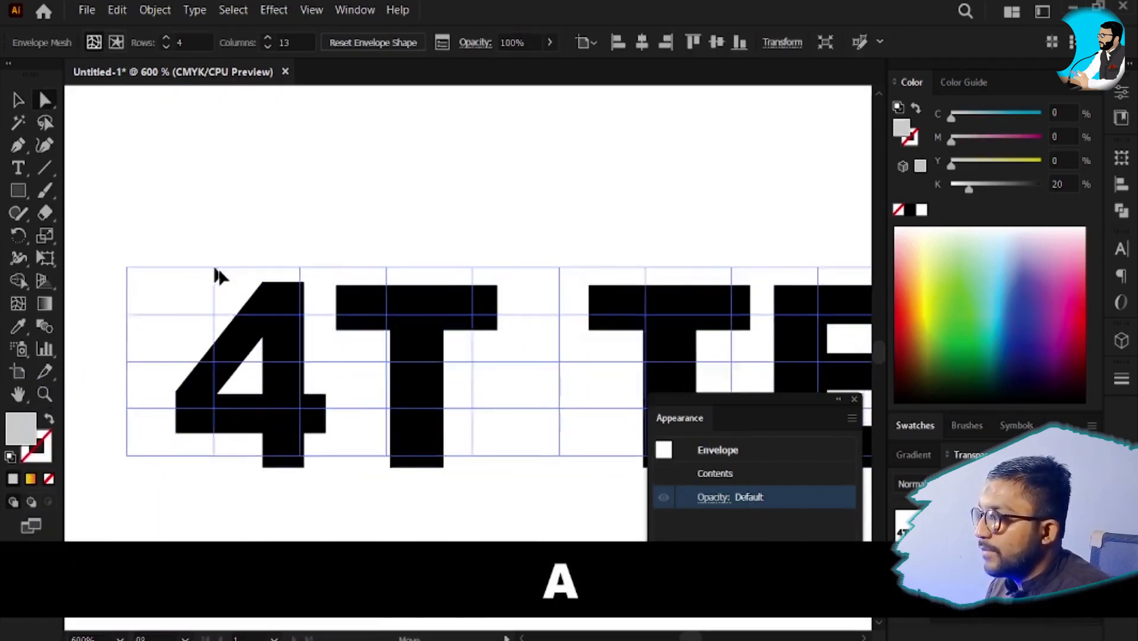
pyautogui.moveTo(230, 275); pyautogui.dragTo(191, 202)
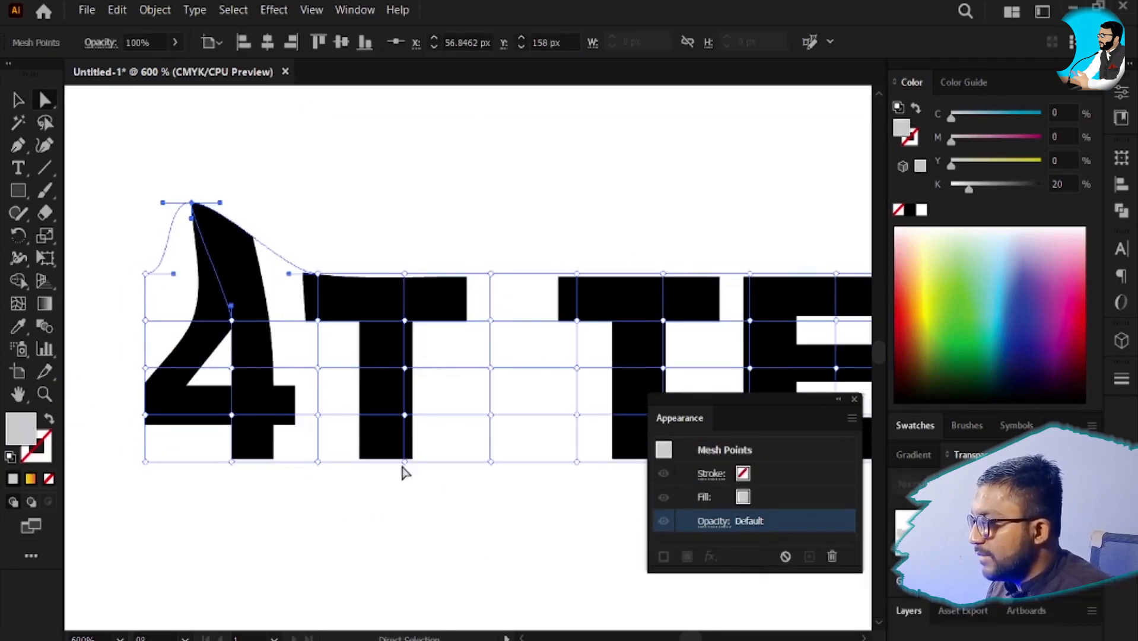
pyautogui.moveTo(404, 462); pyautogui.dragTo(451, 518)
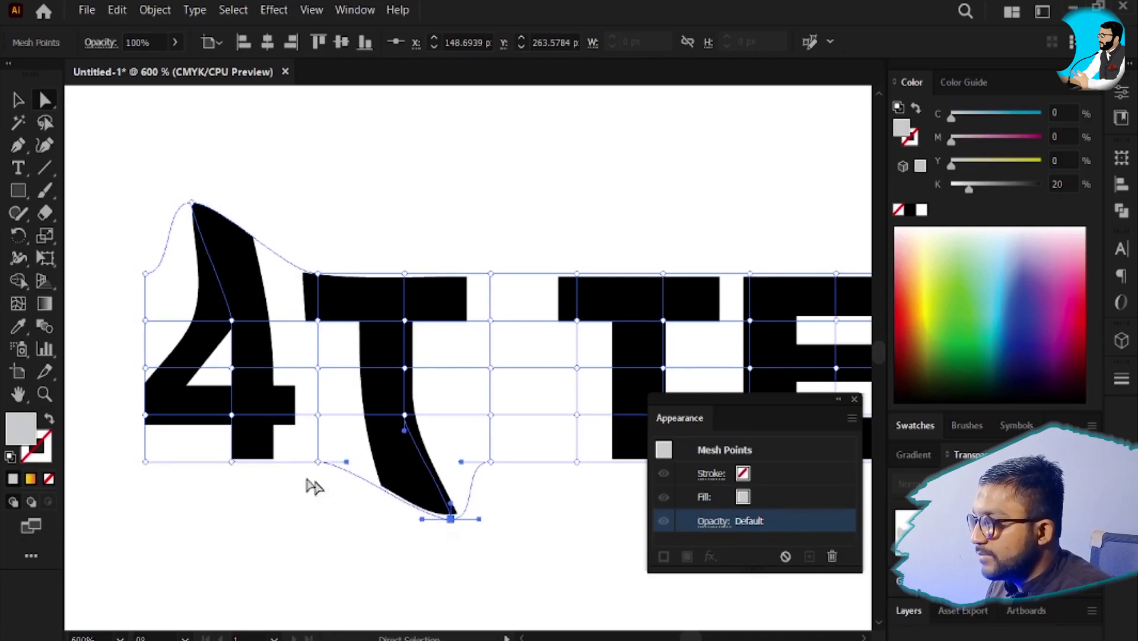
pyautogui.moveTo(232, 462); pyautogui.dragTo(149, 544)
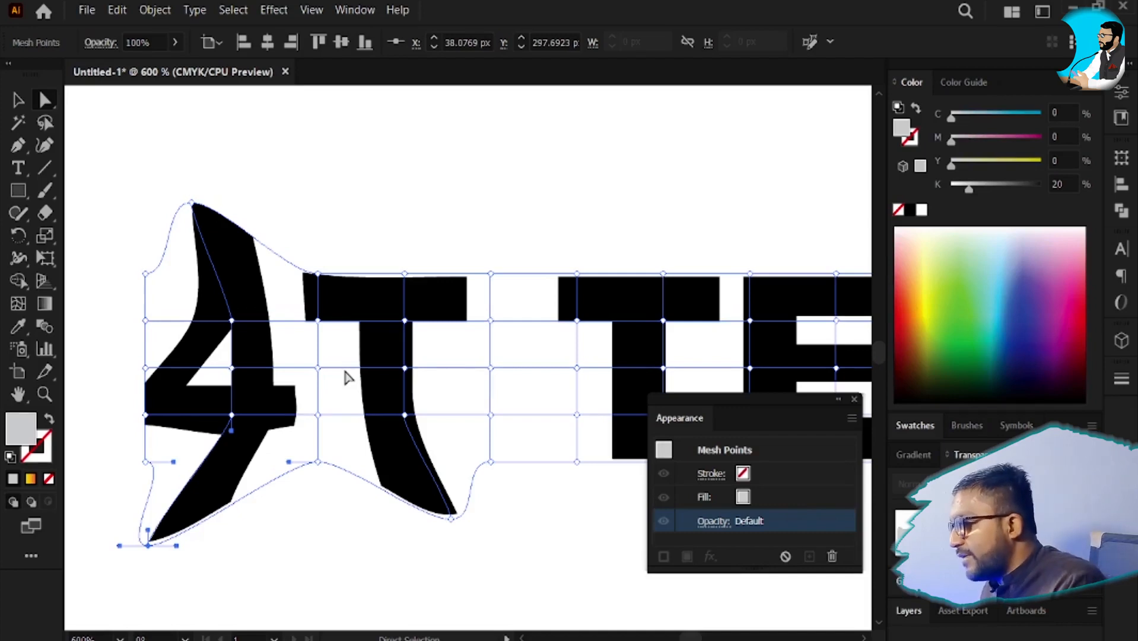
# - Pull middle-row mesh points sideways to spike the first T's stem toward the second T and bulge the second T's stem
pyautogui.scroll(1, 350, 376)
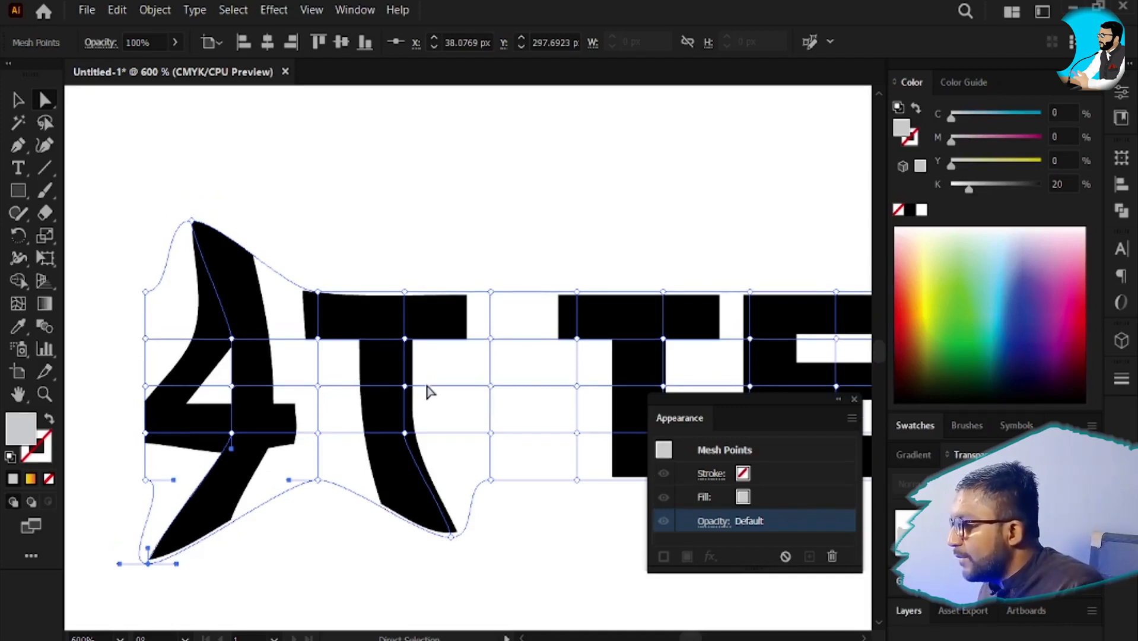
pyautogui.moveTo(404, 385); pyautogui.dragTo(478, 364)
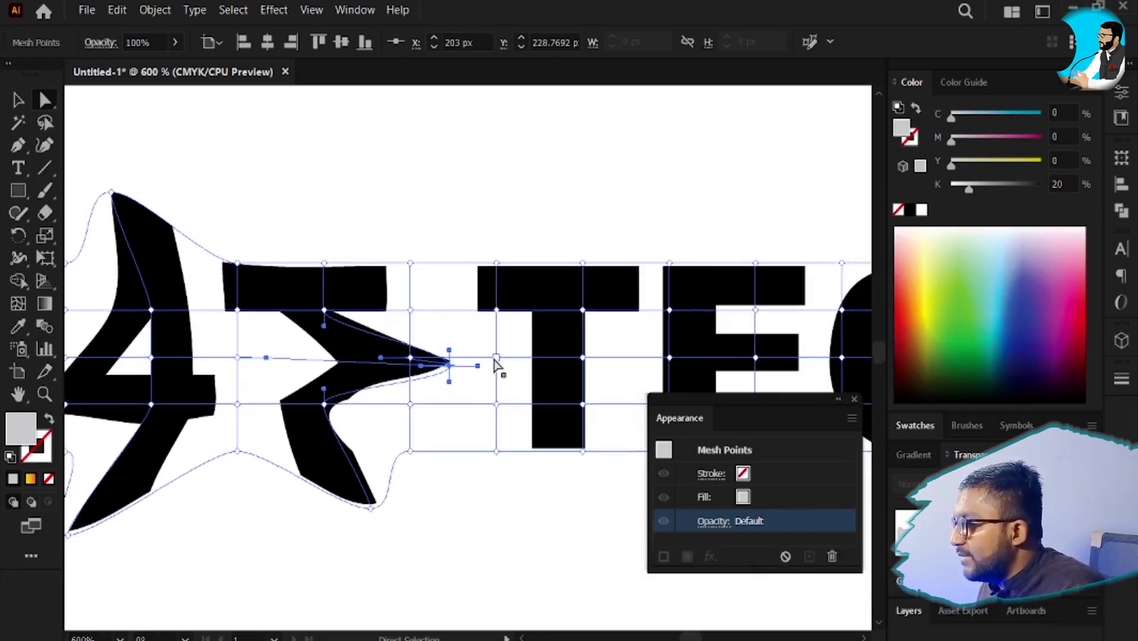
pyautogui.moveTo(494, 359); pyautogui.dragTo(324, 364)
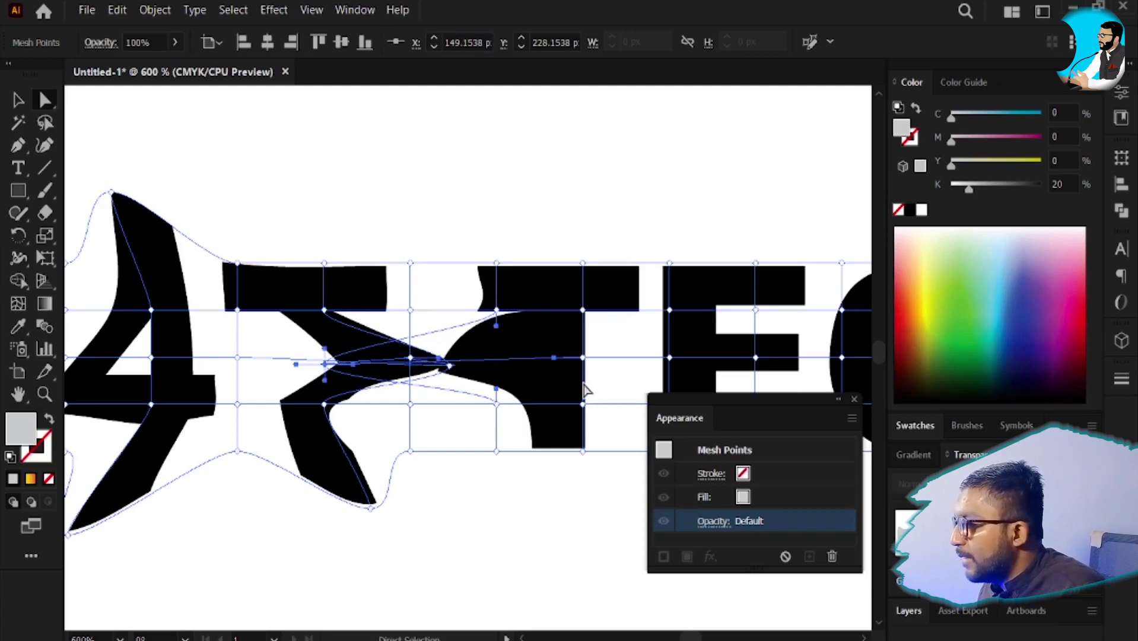
pyautogui.moveTo(571, 381); pyautogui.dragTo(400, 356)
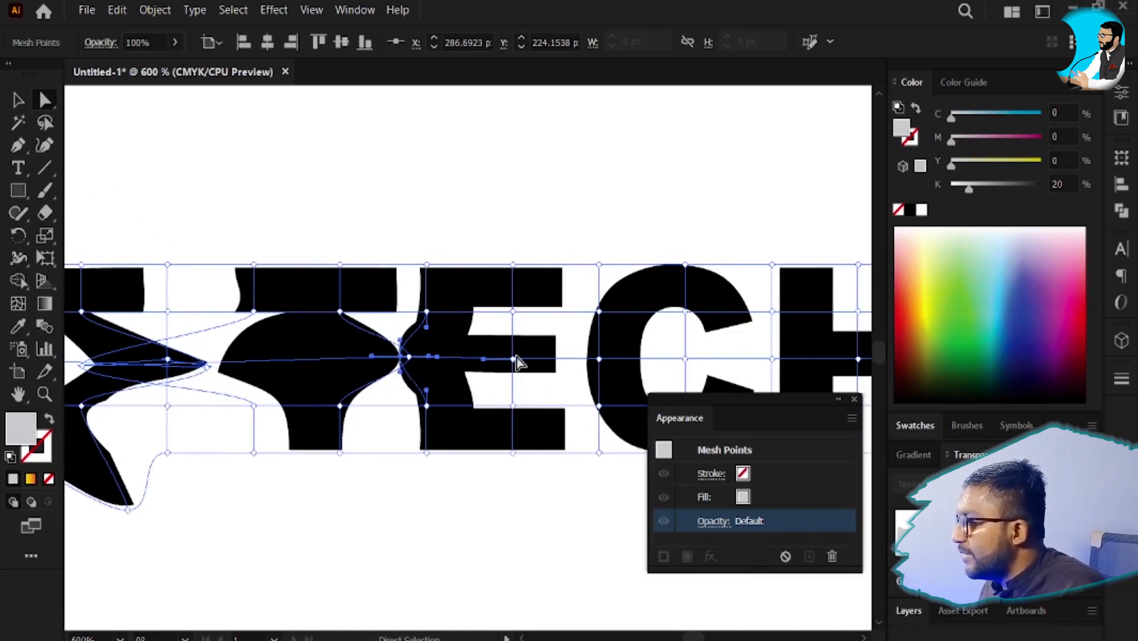
# - Shift the middle-row mesh points across the E, C and start of the H sideways to distort those letters
pyautogui.moveTo(514, 359); pyautogui.dragTo(564, 358)
pyautogui.click(597, 356)
pyautogui.press('space')
pyautogui.moveTo(586, 366); pyautogui.dragTo(469, 361)
pyautogui.moveTo(568, 359); pyautogui.dragTo(433, 357)
pyautogui.press('space')
pyautogui.press('space')
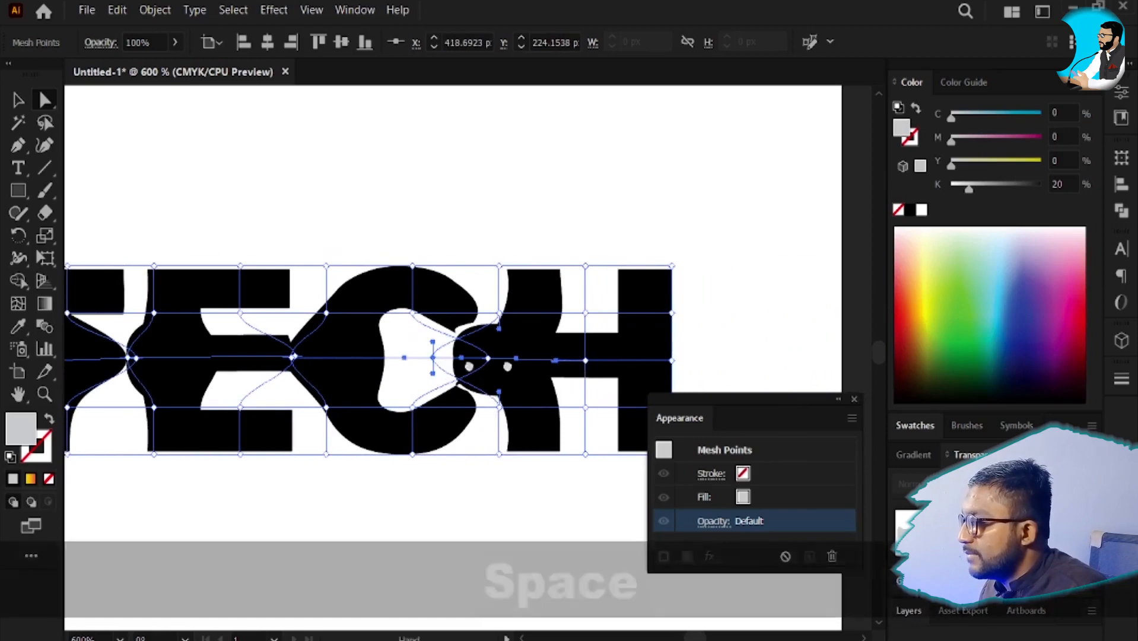
# - Pull the middle mesh point on the H's outer edge outward to form a rounded bulge, and deselect the lettering
pyautogui.moveTo(598, 371); pyautogui.dragTo(397, 370)
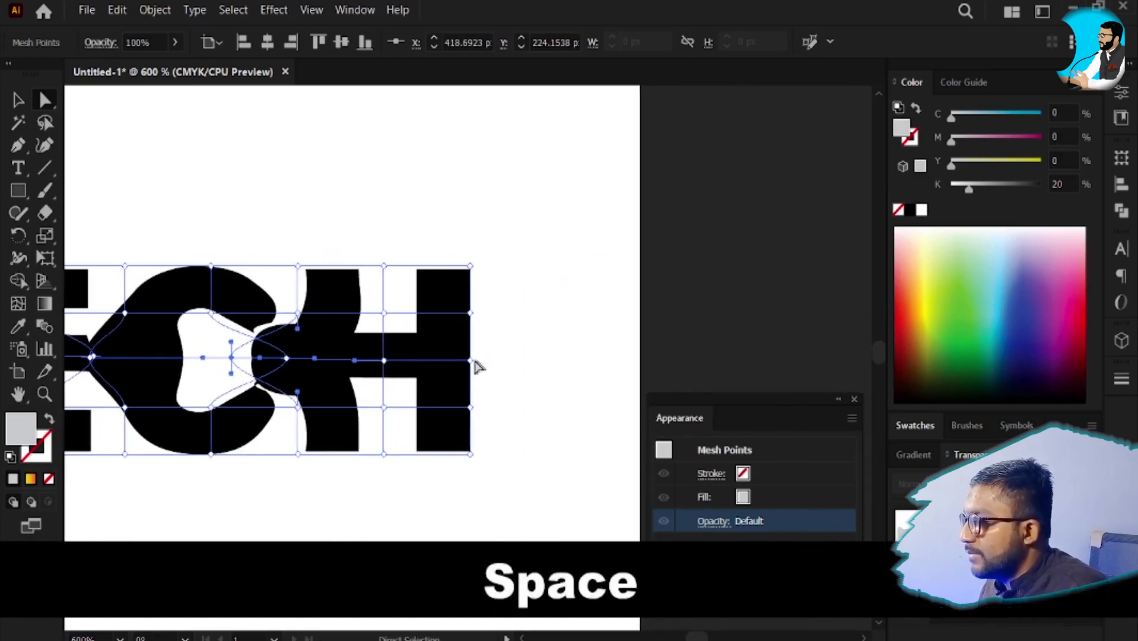
pyautogui.moveTo(470, 363); pyautogui.dragTo(554, 363)
pyautogui.scroll(-3, 553, 363)
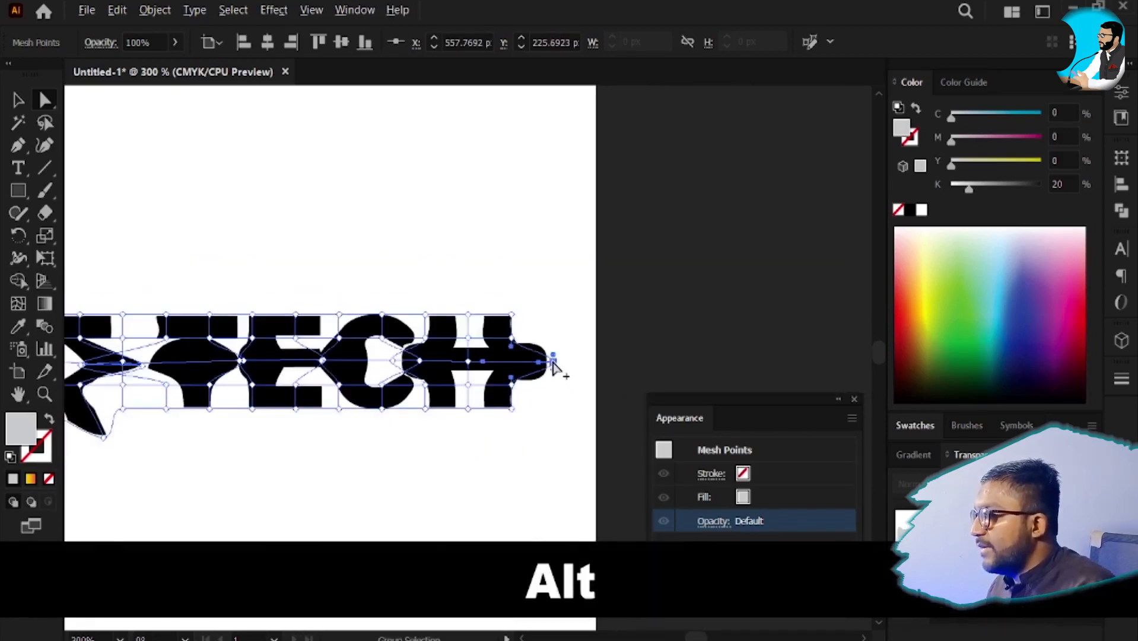
pyautogui.press('space')
pyautogui.moveTo(300, 438); pyautogui.dragTo(459, 428)
pyautogui.press('v')
pyautogui.click(400, 216)
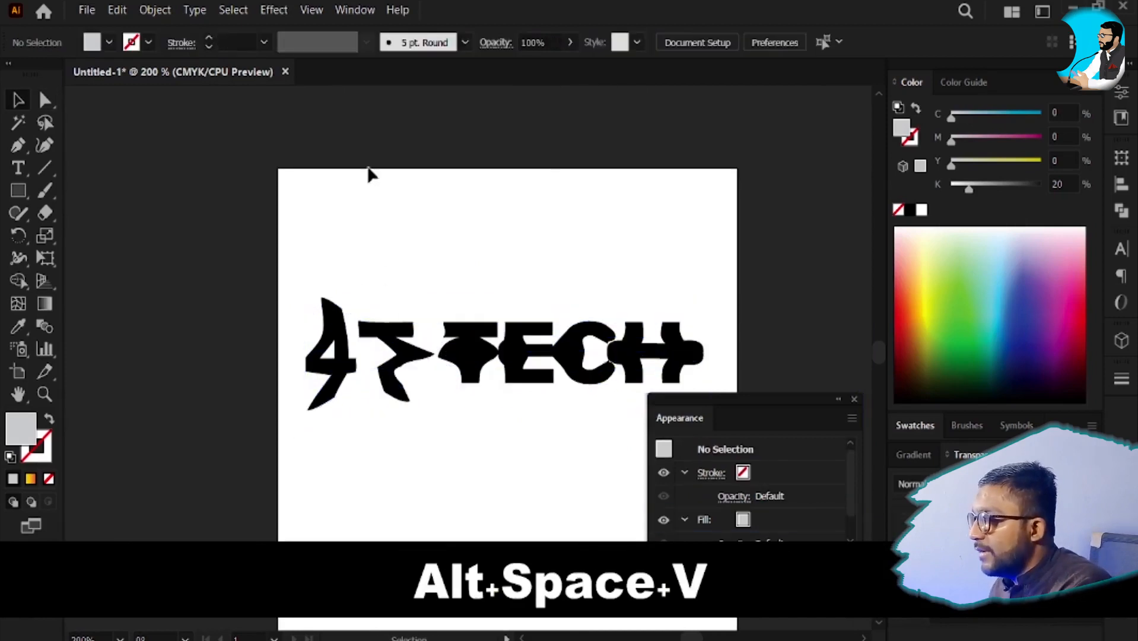
# - Try to recolour the lasso-selected top mesh point of the first T blue, with C 74.81% and M 21.72%, and deselect
pyautogui.moveTo(368, 172); pyautogui.dragTo(561, 488)
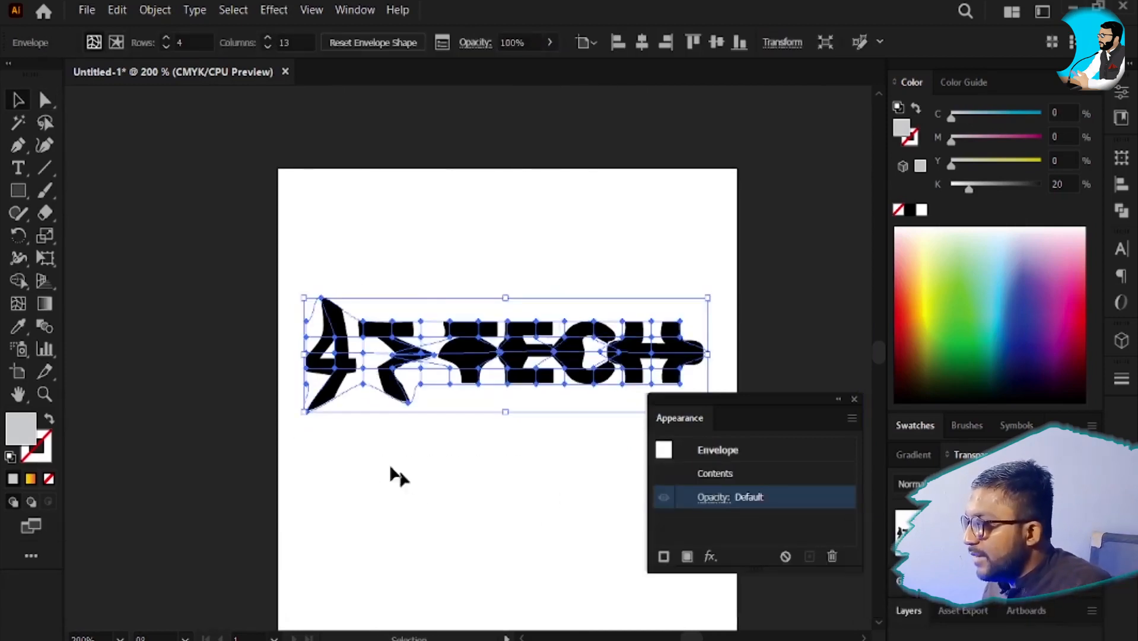
pyautogui.scroll(2, 385, 335)
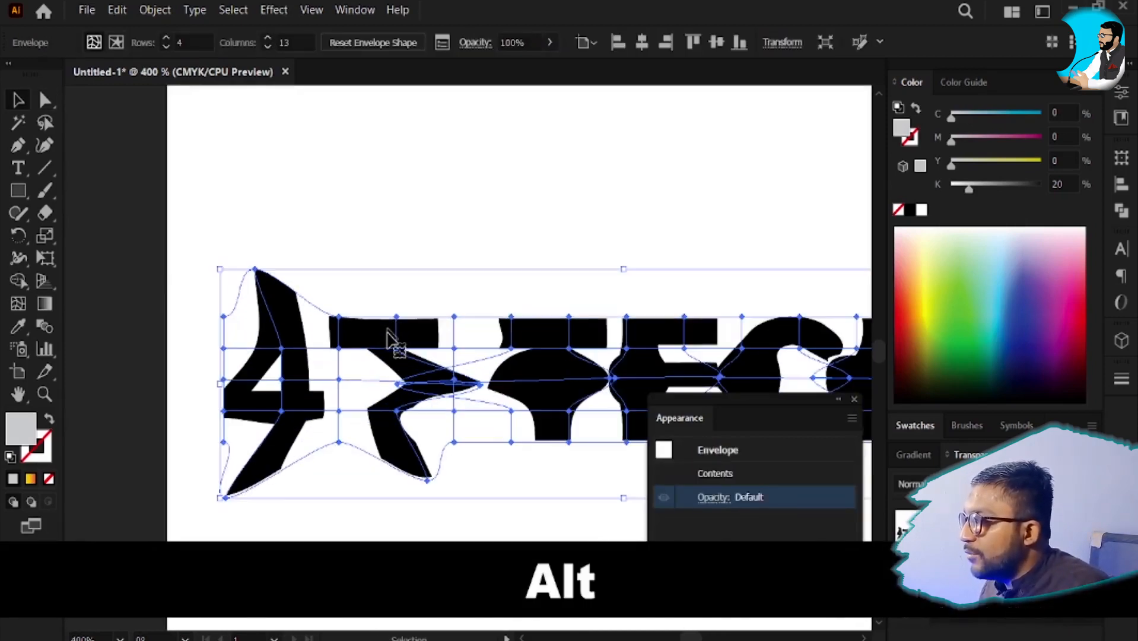
pyautogui.press('q')
pyautogui.click(393, 315)
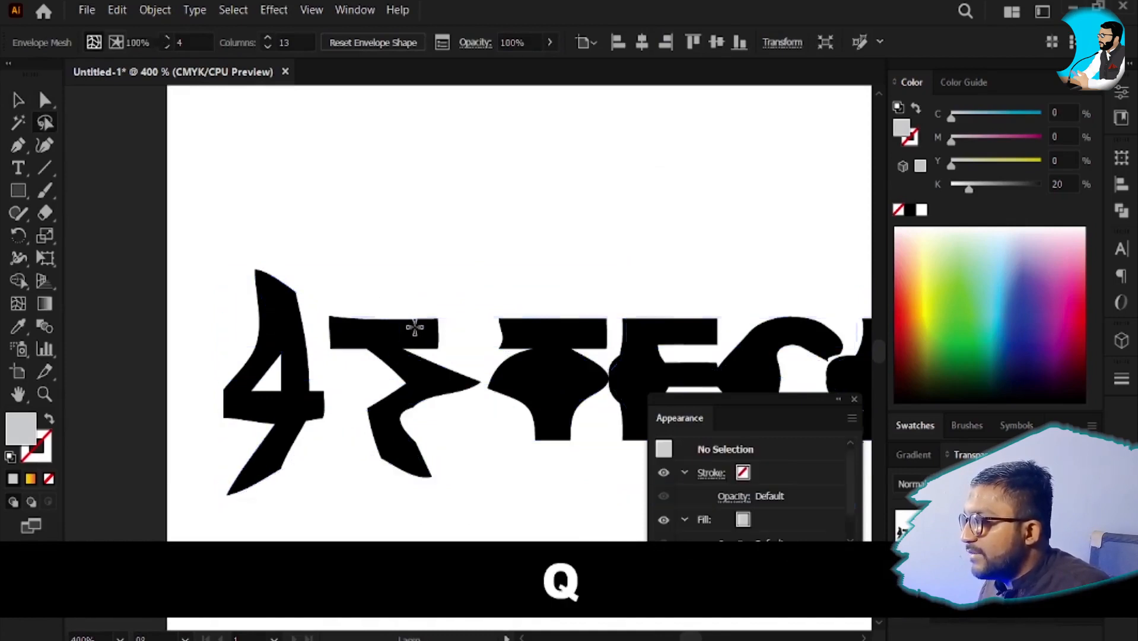
pyautogui.press('v')
pyautogui.click(399, 338)
pyautogui.press('q')
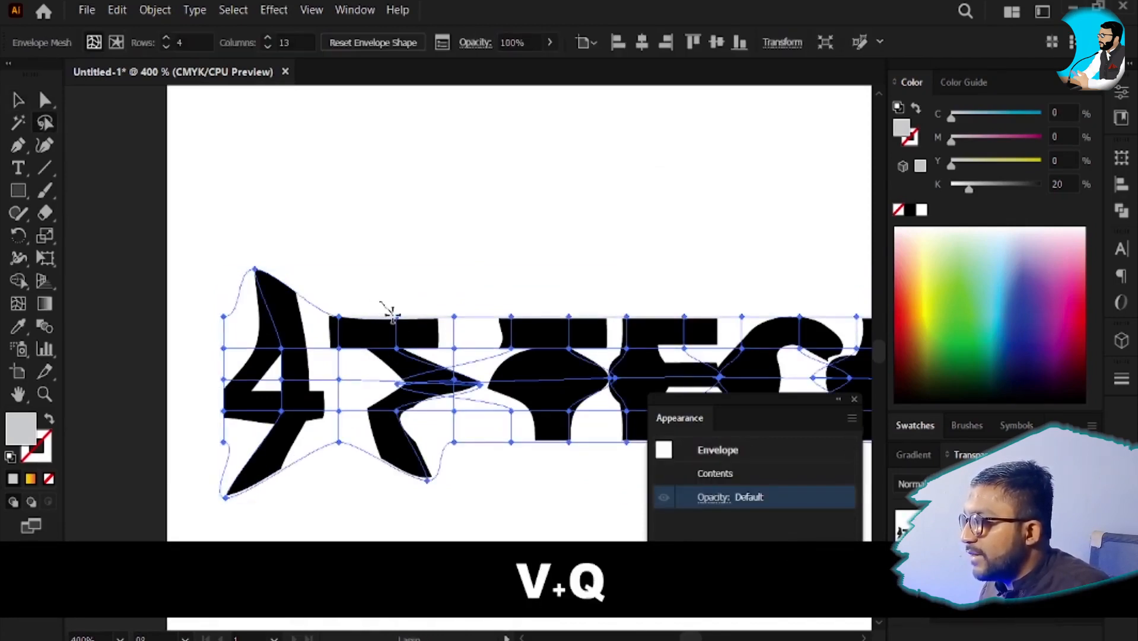
pyautogui.moveTo(398, 325)
pyautogui.mouseDown()
pyautogui.moveTo(418, 313)
pyautogui.moveTo(359, 318)
pyautogui.moveTo(409, 324)
pyautogui.mouseUp()
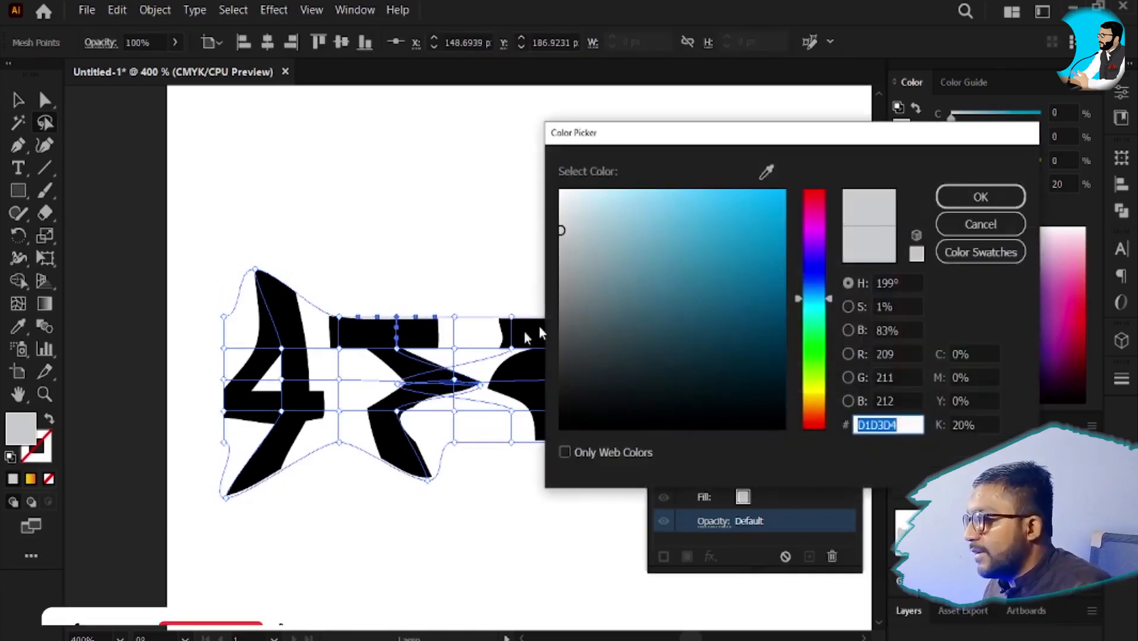
pyautogui.moveTo(775, 229); pyautogui.dragTo(792, 220)
pyautogui.press('Return')
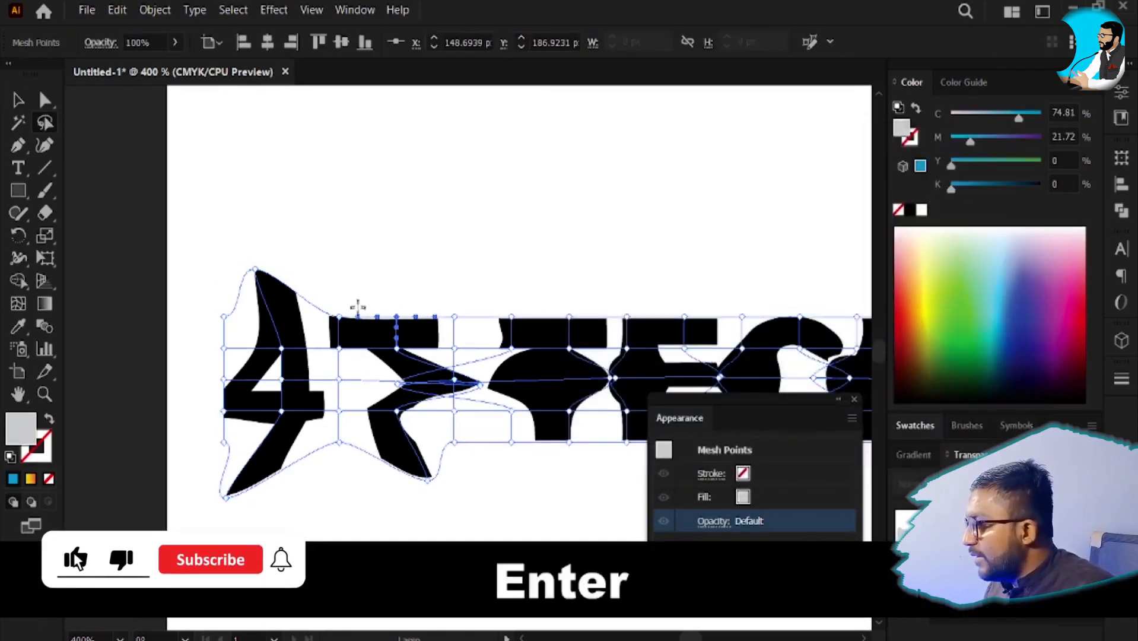
pyautogui.press('v')
pyautogui.click(410, 251)
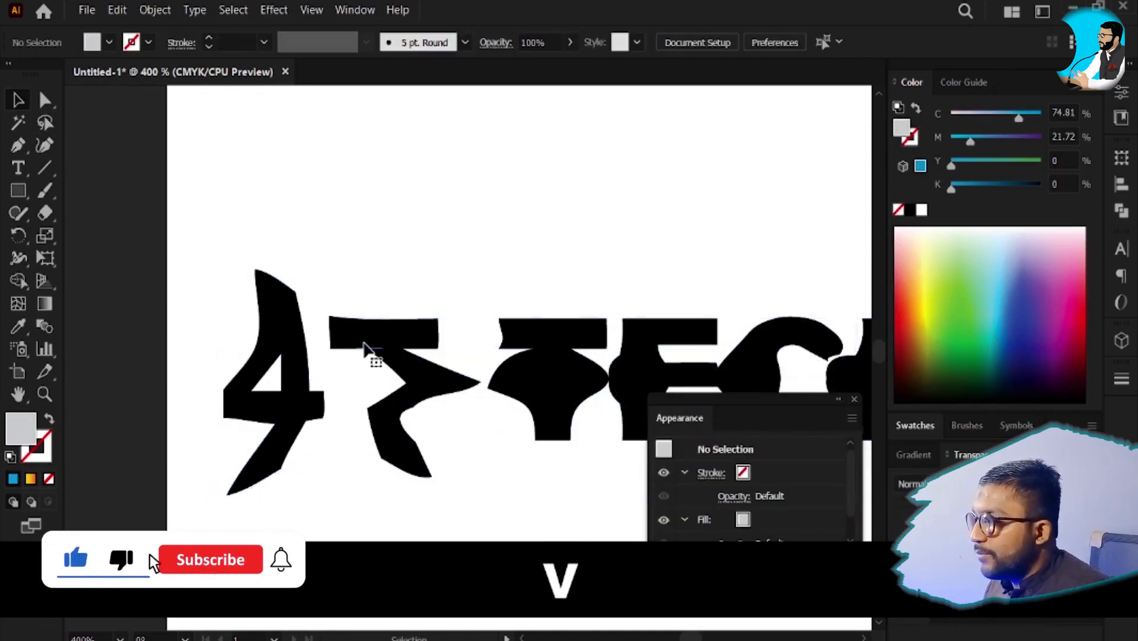
pyautogui.click(369, 350)
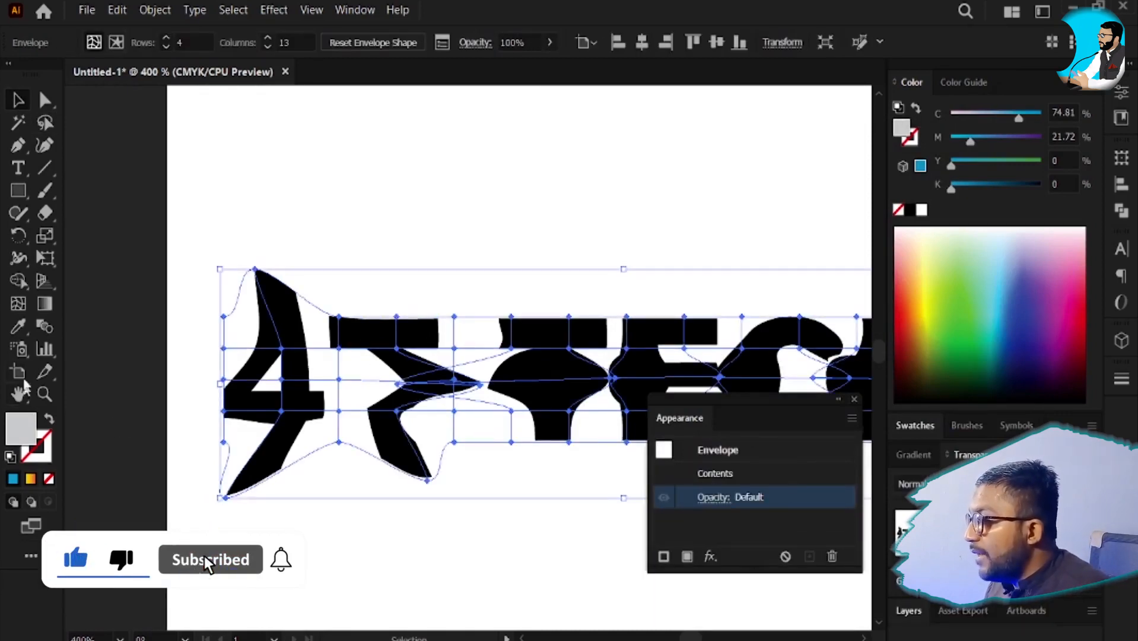
pyautogui.scroll(-1, 496, 271)
pyautogui.moveTo(556, 394); pyautogui.dragTo(422, 386)
pyautogui.press('t')
pyautogui.click(412, 346)
pyautogui.write('v')
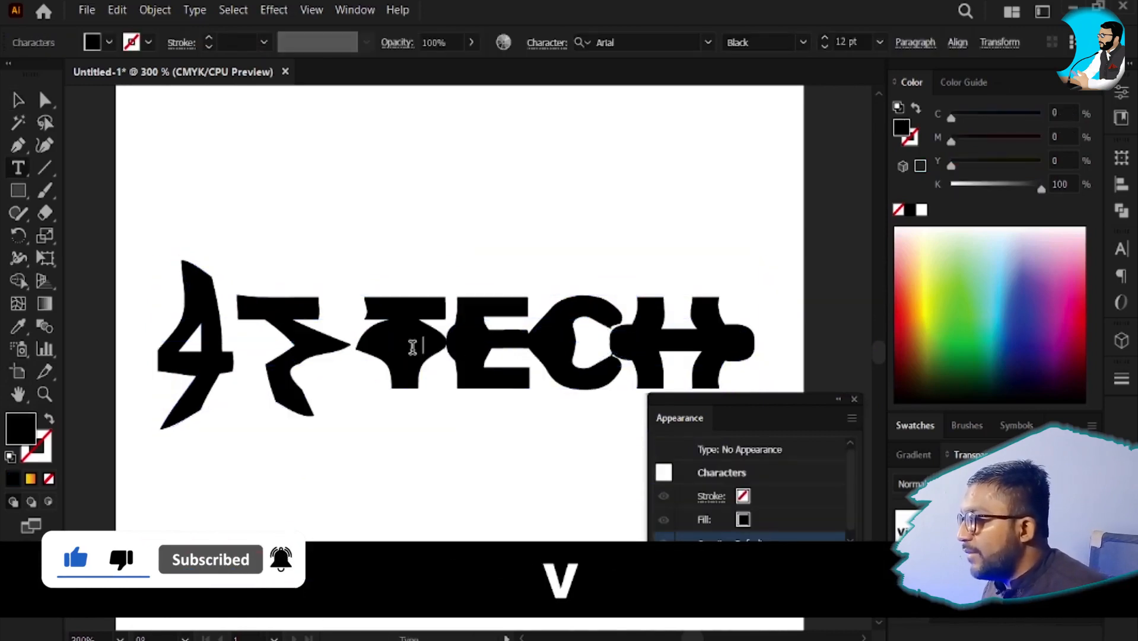
pyautogui.press('Escape')
pyautogui.press('Delete')
pyautogui.press('v')
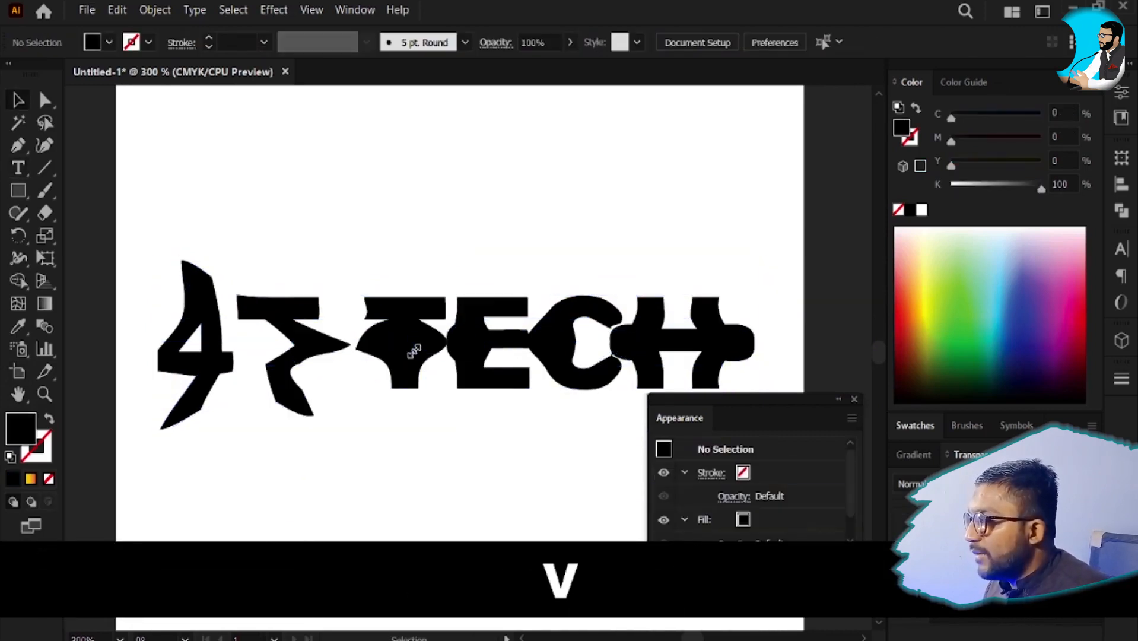
# - Open the distorted lettering's text contents in isolation mode and leave isolation again
pyautogui.doubleClick(401, 341)
pyautogui.press('t')
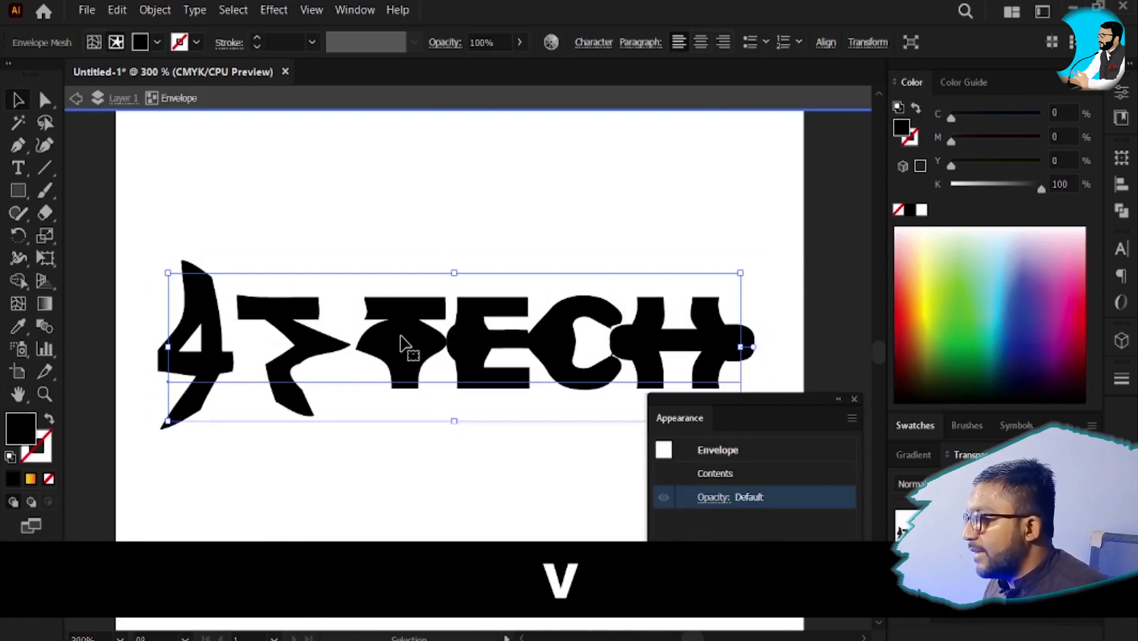
pyautogui.click(426, 351)
pyautogui.press('Escape')
pyautogui.press('Escape')
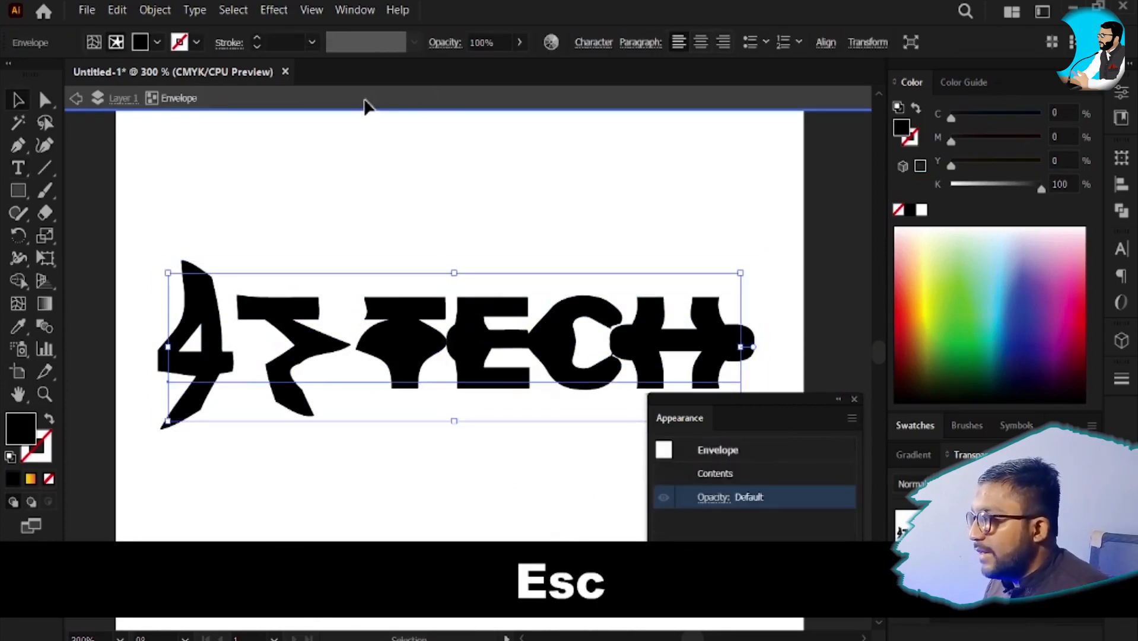
pyautogui.click(414, 246)
pyautogui.click(417, 350)
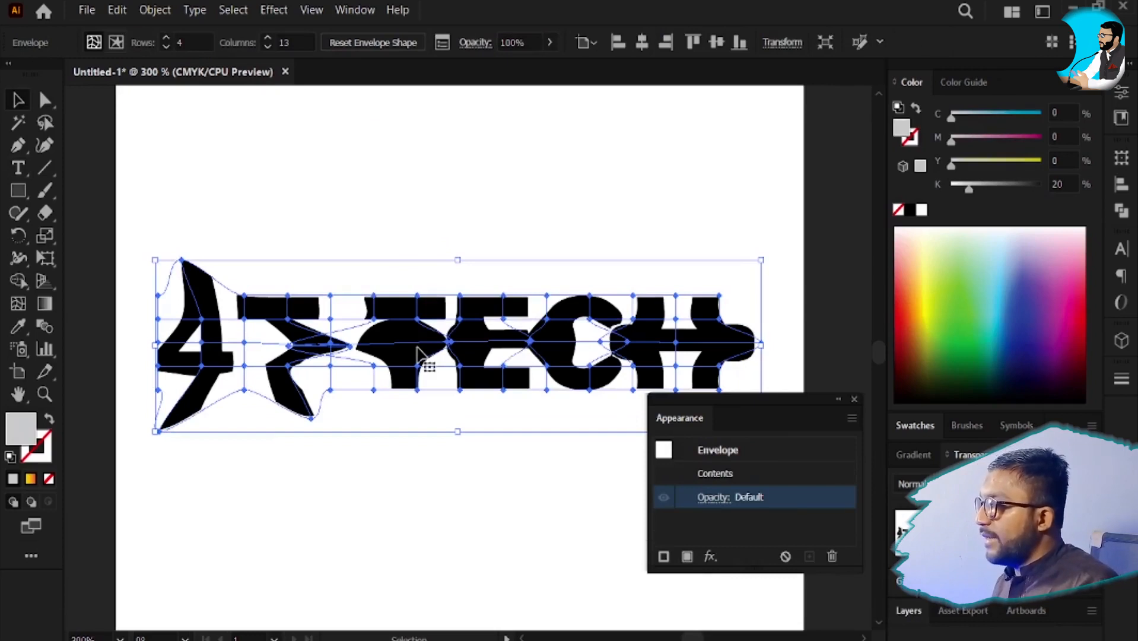
pyautogui.doubleClick(417, 354)
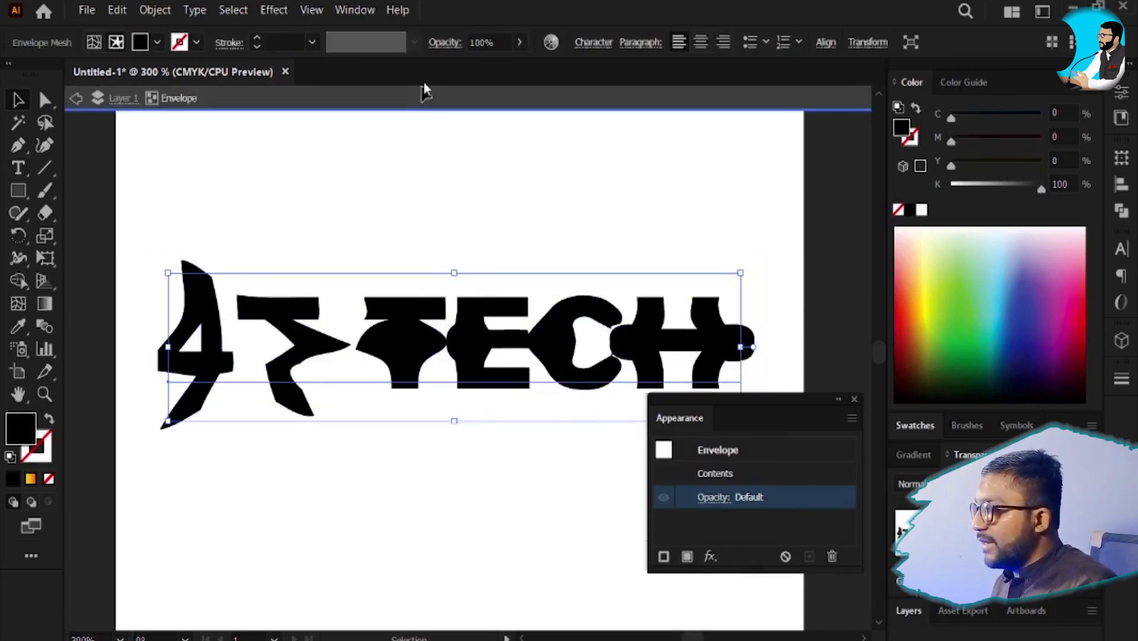
pyautogui.press('Escape')
# - Enter isolation mode on the distorted lettering and replace its text with 4T TALENT
pyautogui.doubleClick(422, 344)
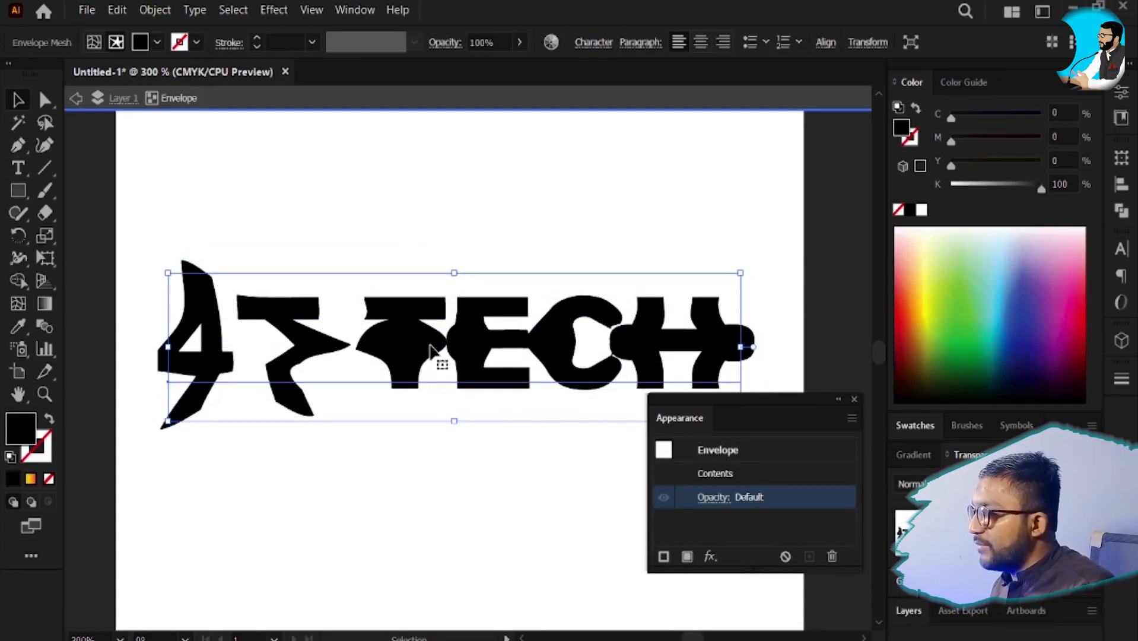
pyautogui.press('t')
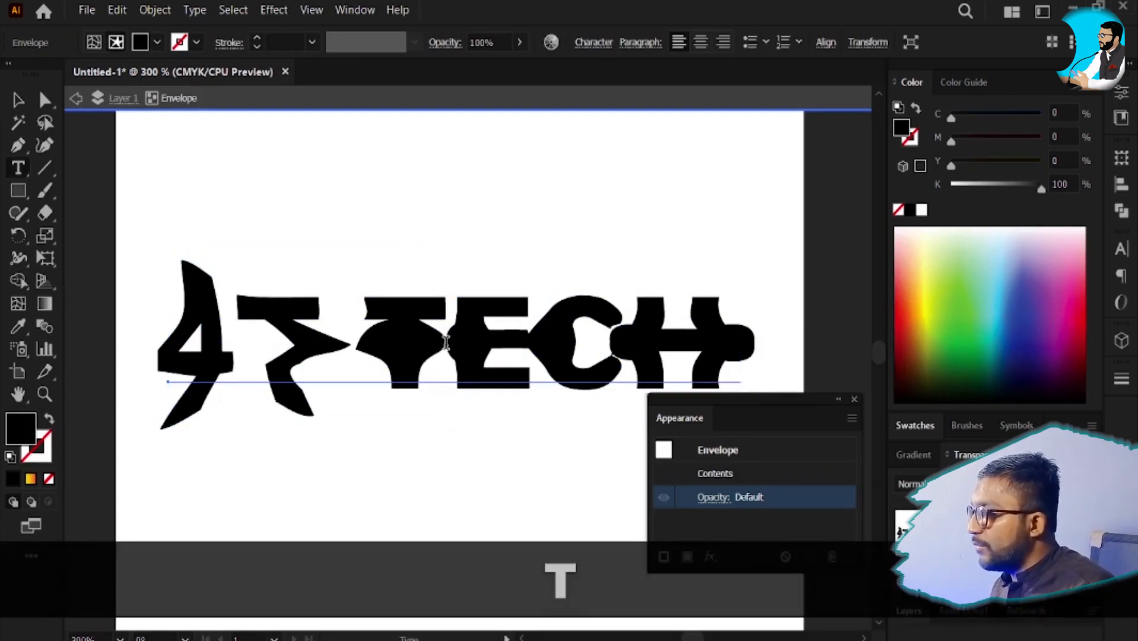
pyautogui.click(488, 345)
pyautogui.doubleClick(485, 344)
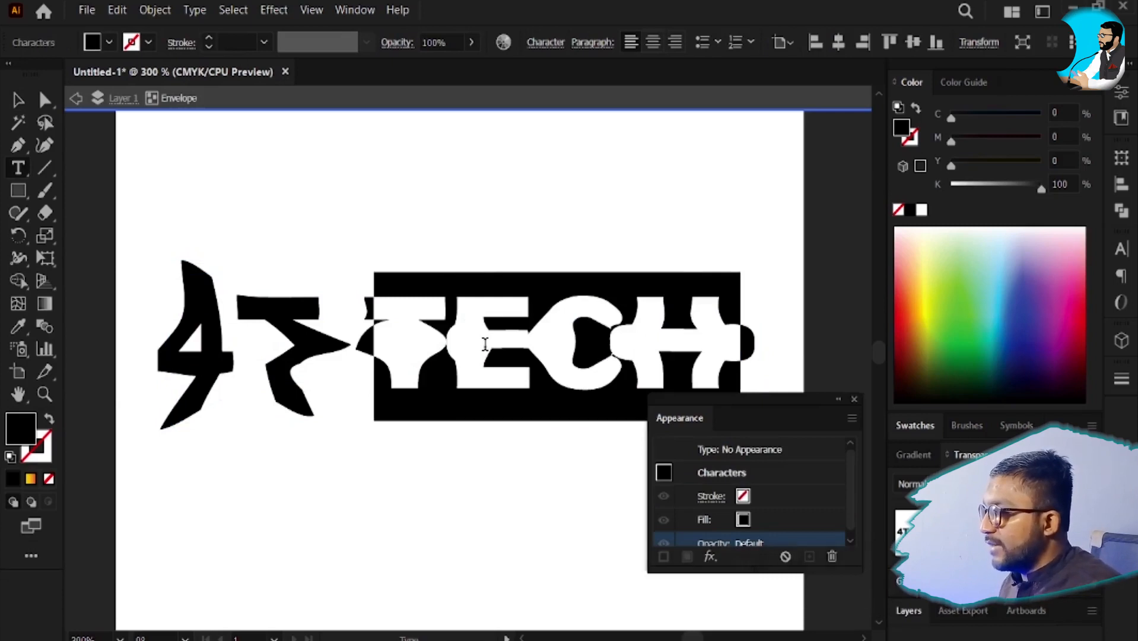
pyautogui.write('F')
pyautogui.hotkey('ctrl', 'a')
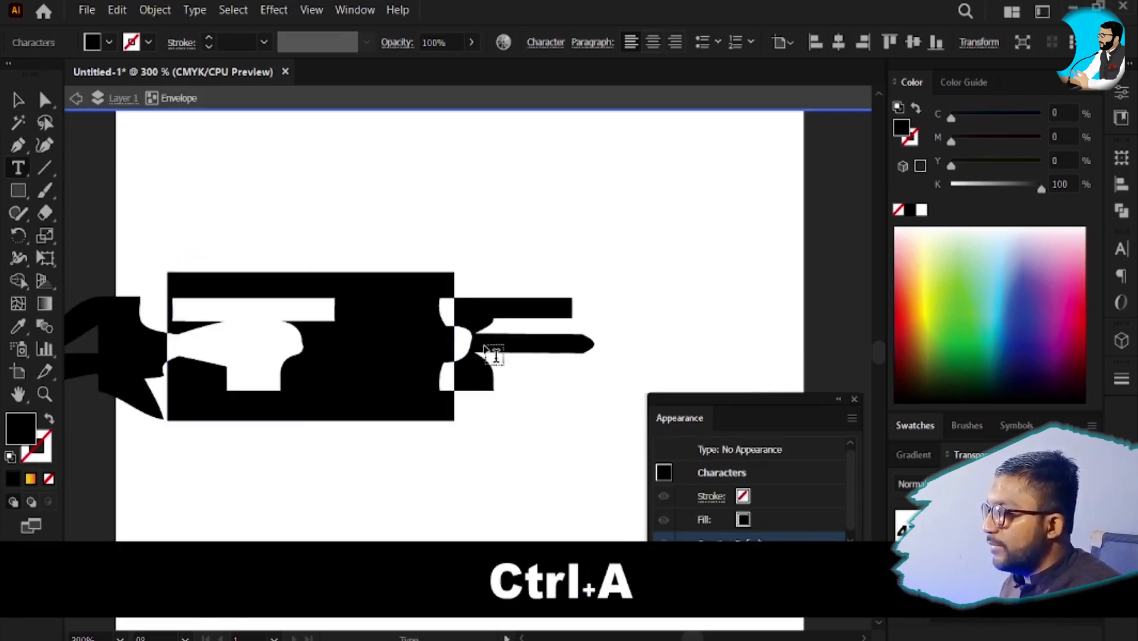
pyautogui.write('4')
pyautogui.hotkey('ctrl', 'a')
pyautogui.write('4T TALENT')
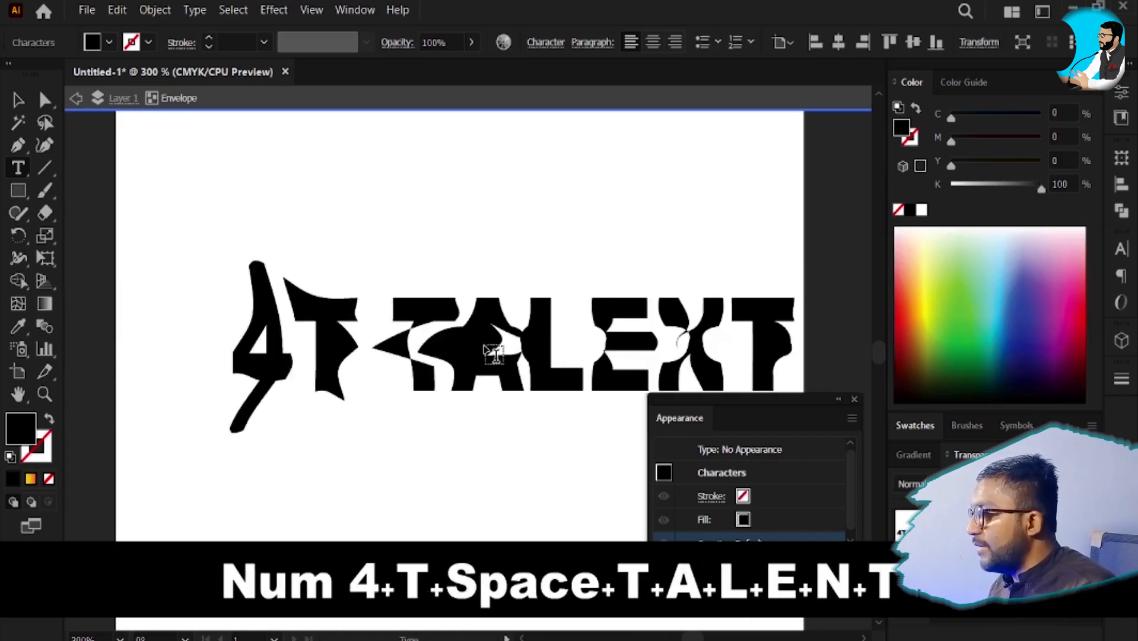
pyautogui.press('Escape')
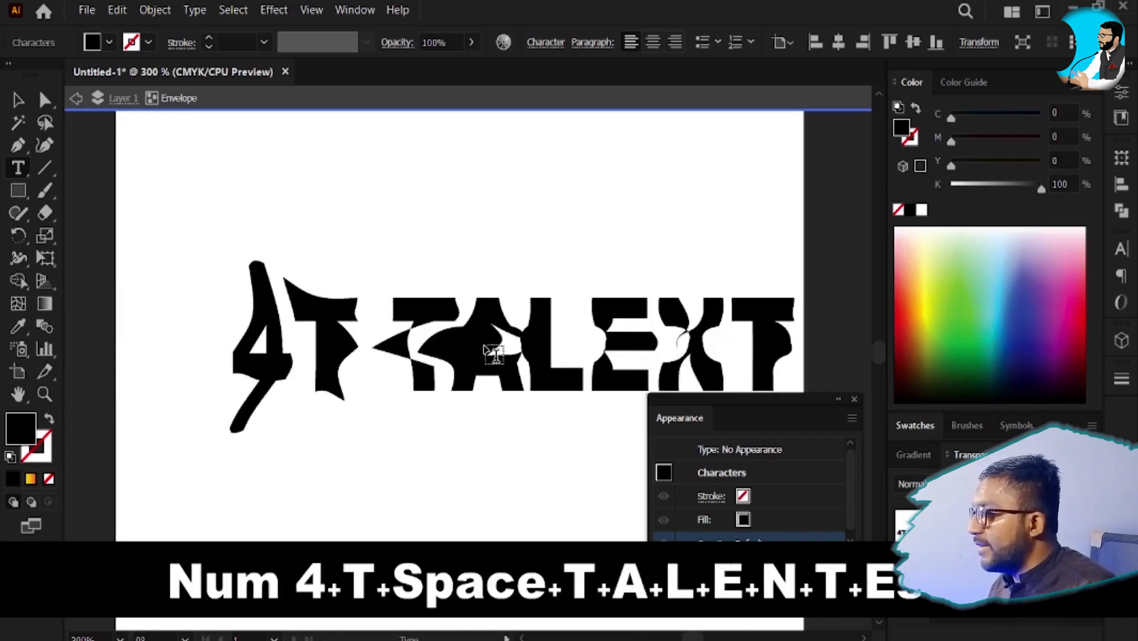
# - Move the distorted lettering up and to the left on the artboard, exit isolation mode and deselect it
pyautogui.moveTo(572, 376); pyautogui.dragTo(452, 335)
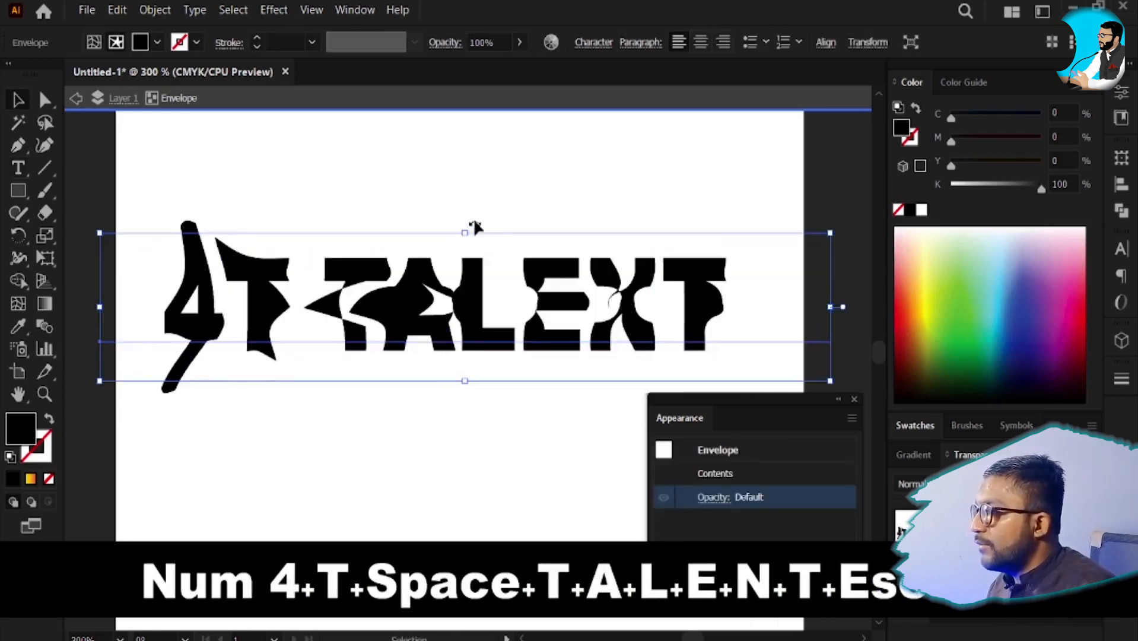
pyautogui.click(475, 222)
pyautogui.click(421, 325)
pyautogui.click(386, 91)
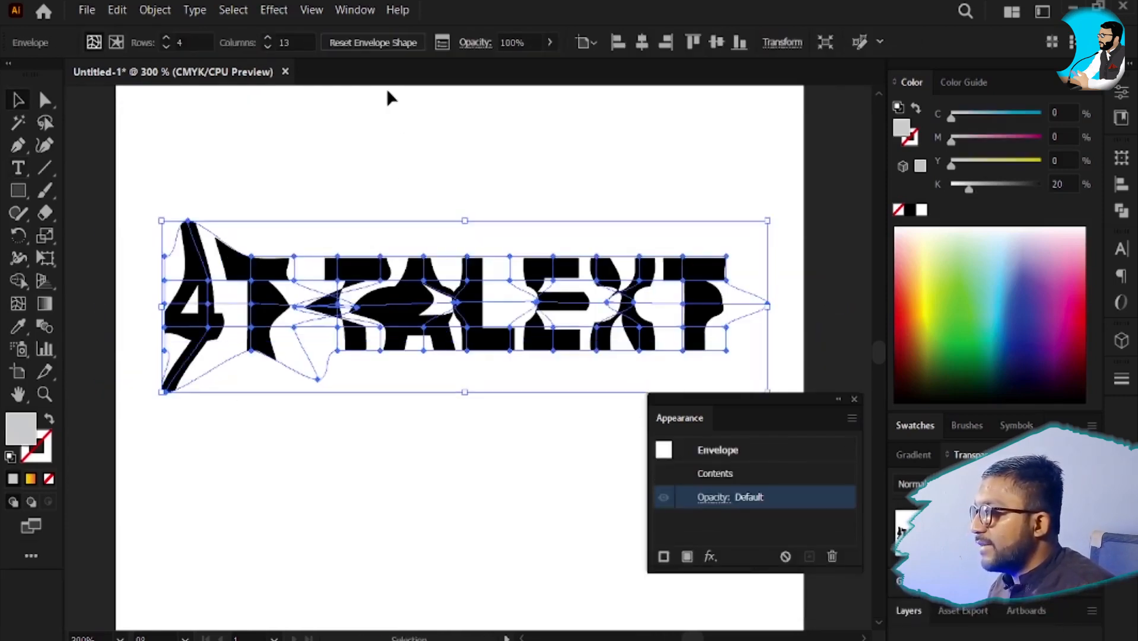
pyautogui.click(392, 162)
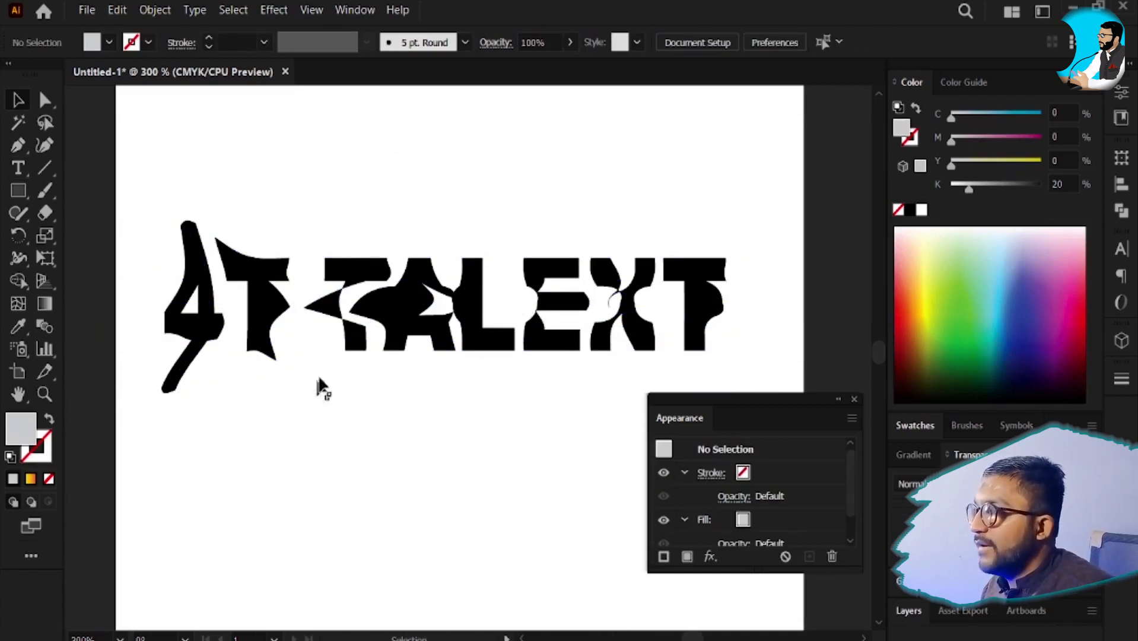
# - Select the envelope, enter isolation mode on its contents and return to the normal artboard view
pyautogui.click(423, 342)
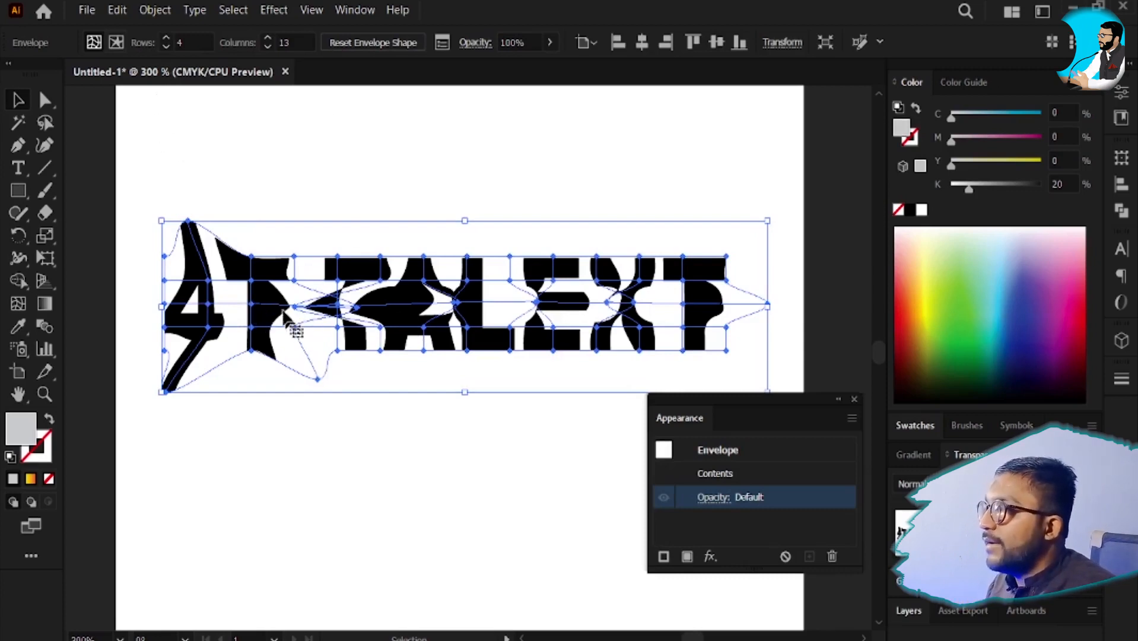
pyautogui.doubleClick(269, 297)
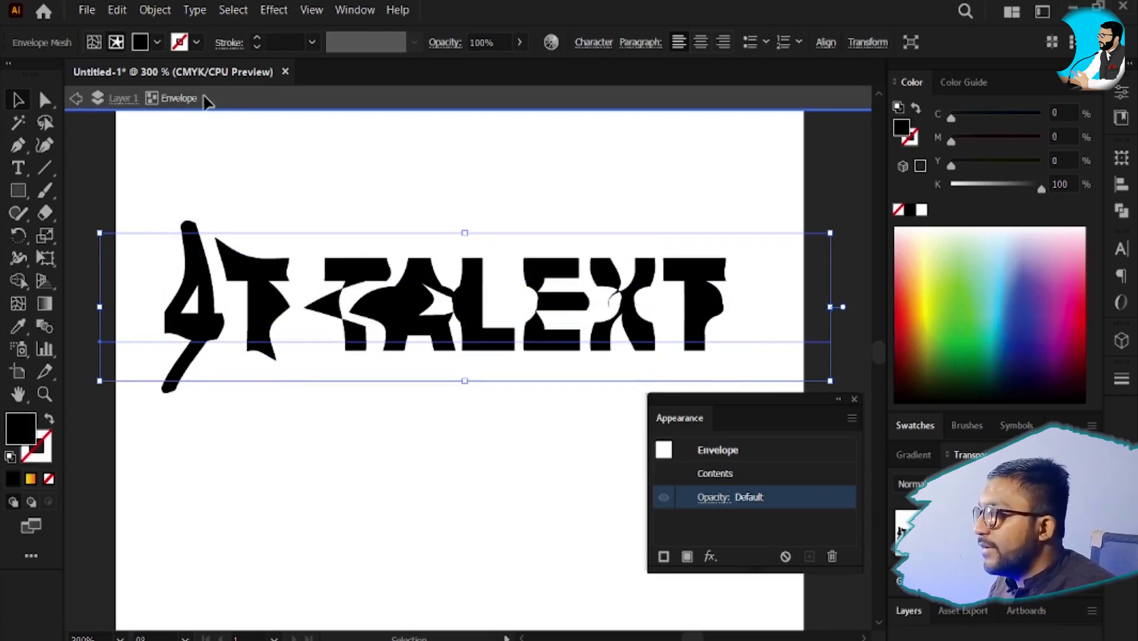
pyautogui.click(379, 167)
pyautogui.click(384, 105)
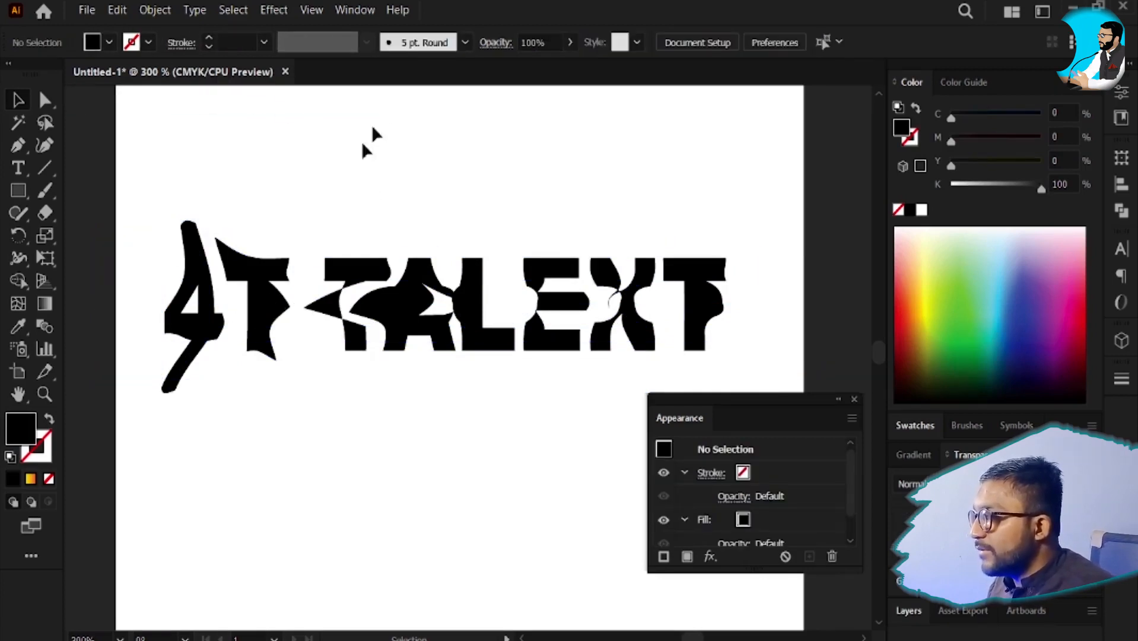
# - Switch the selected lettering to Edit Envelope mode and back to Edit Contents mode with Envelope Distort
pyautogui.click(338, 265)
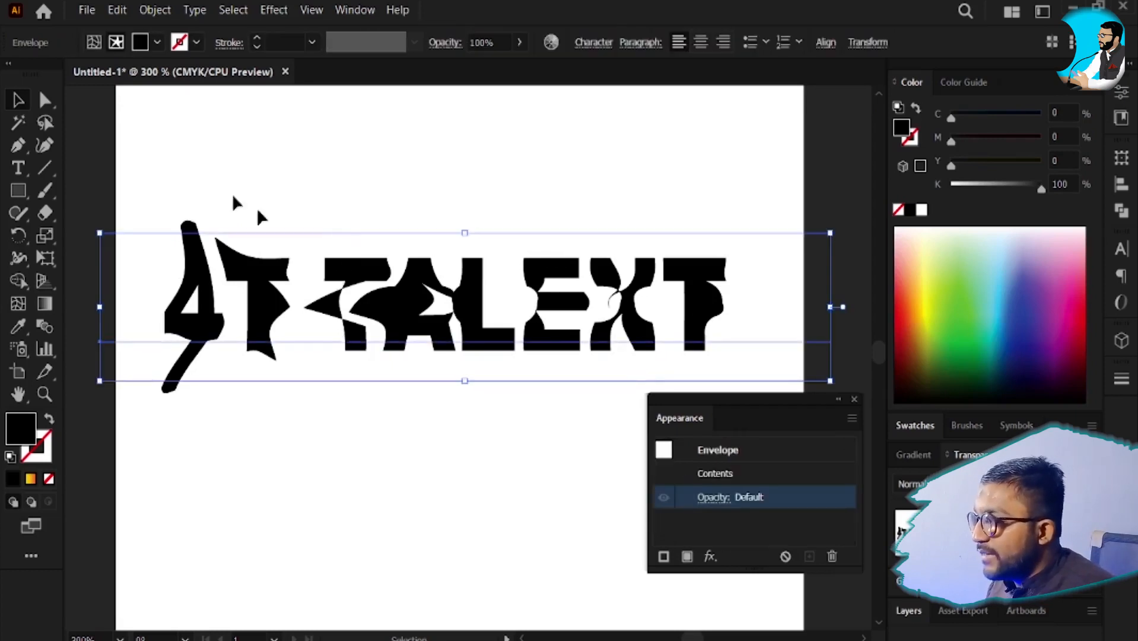
pyautogui.click(141, 5)
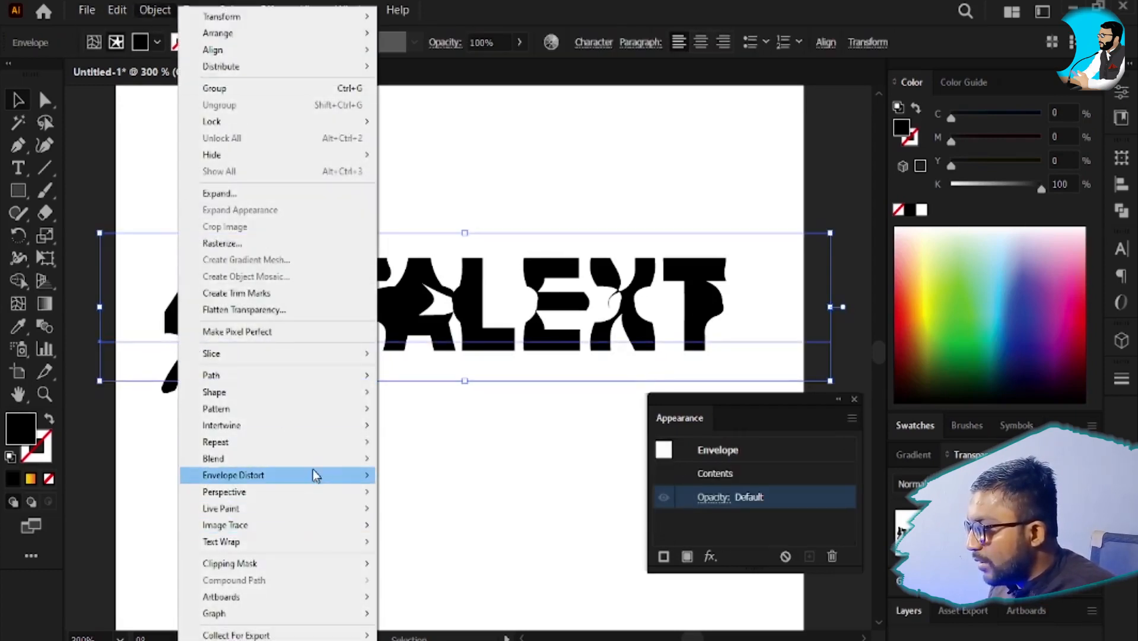
pyautogui.moveTo(312, 470)
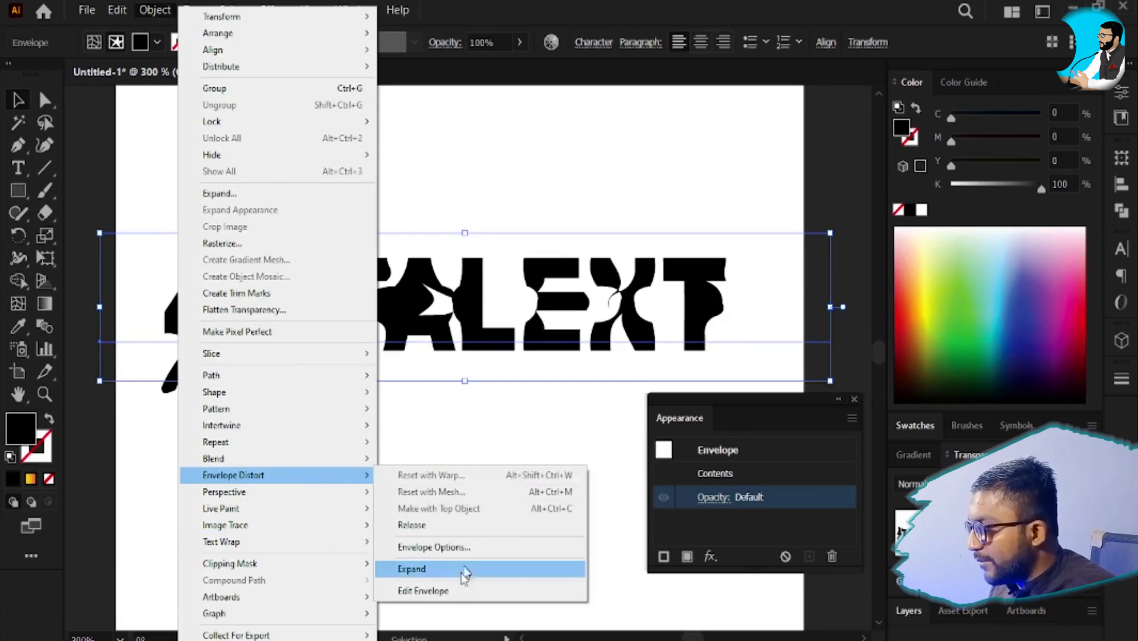
pyautogui.click(423, 590)
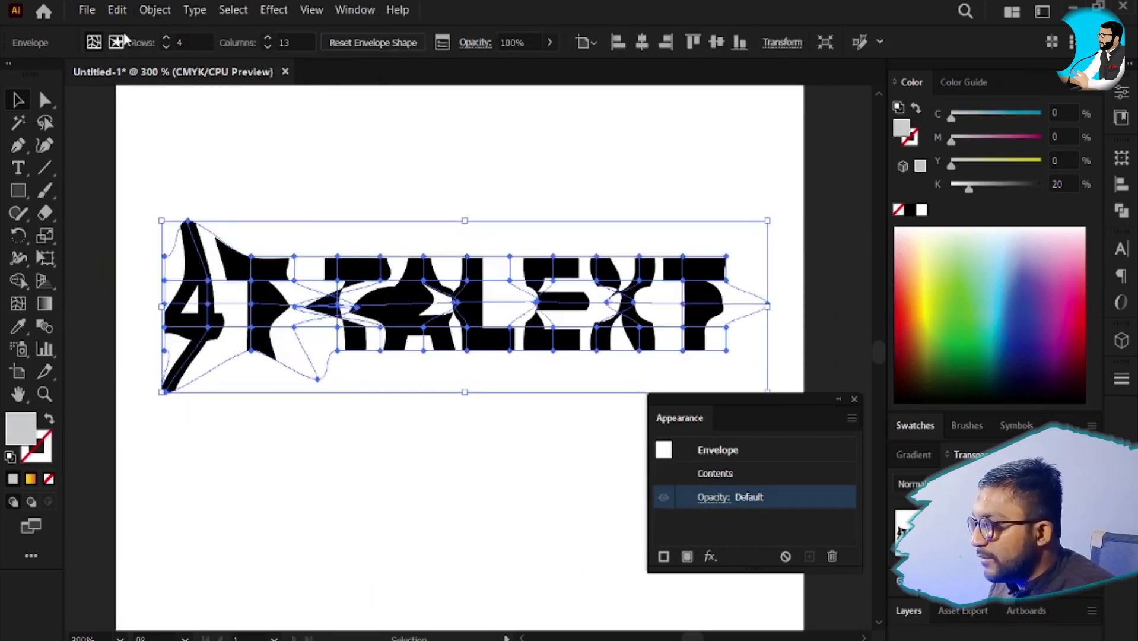
pyautogui.click(156, 10)
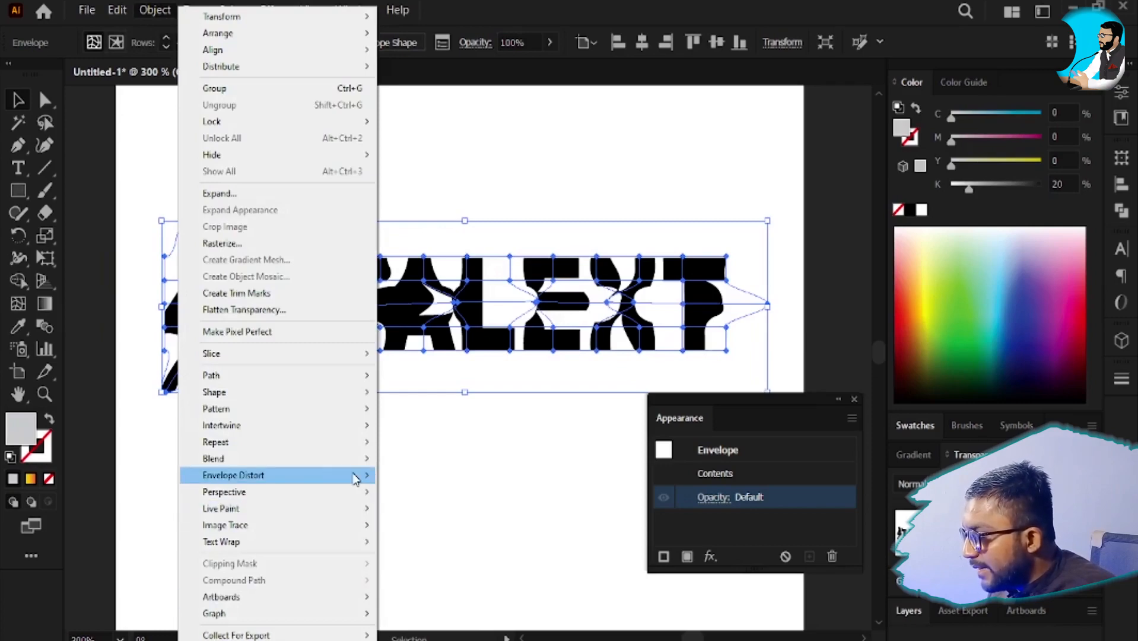
pyautogui.moveTo(363, 474)
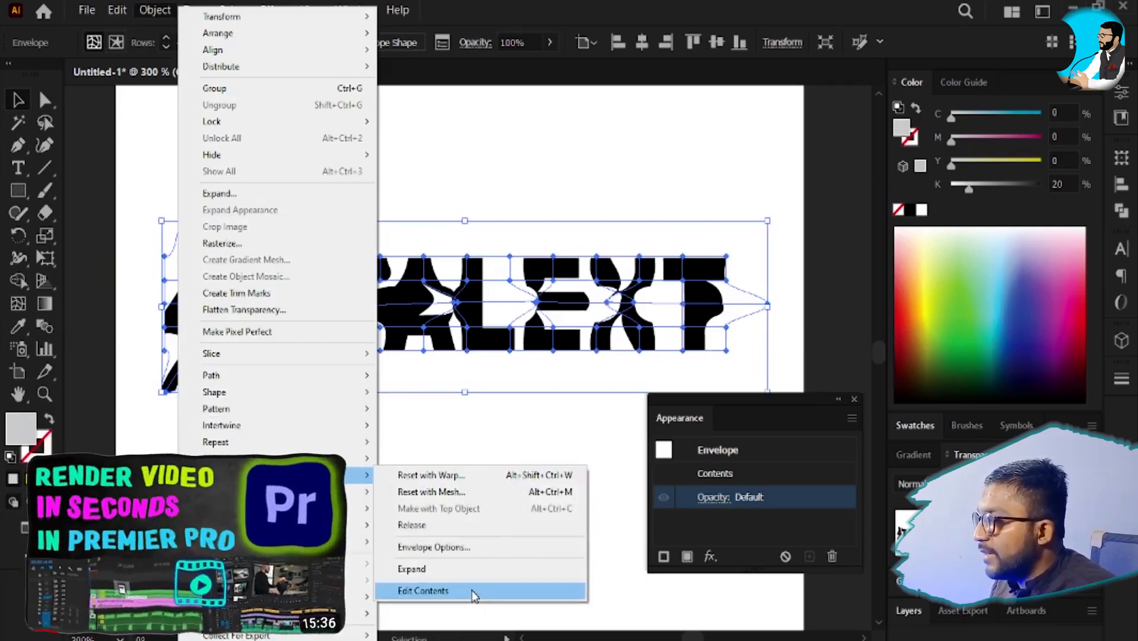
pyautogui.click(472, 591)
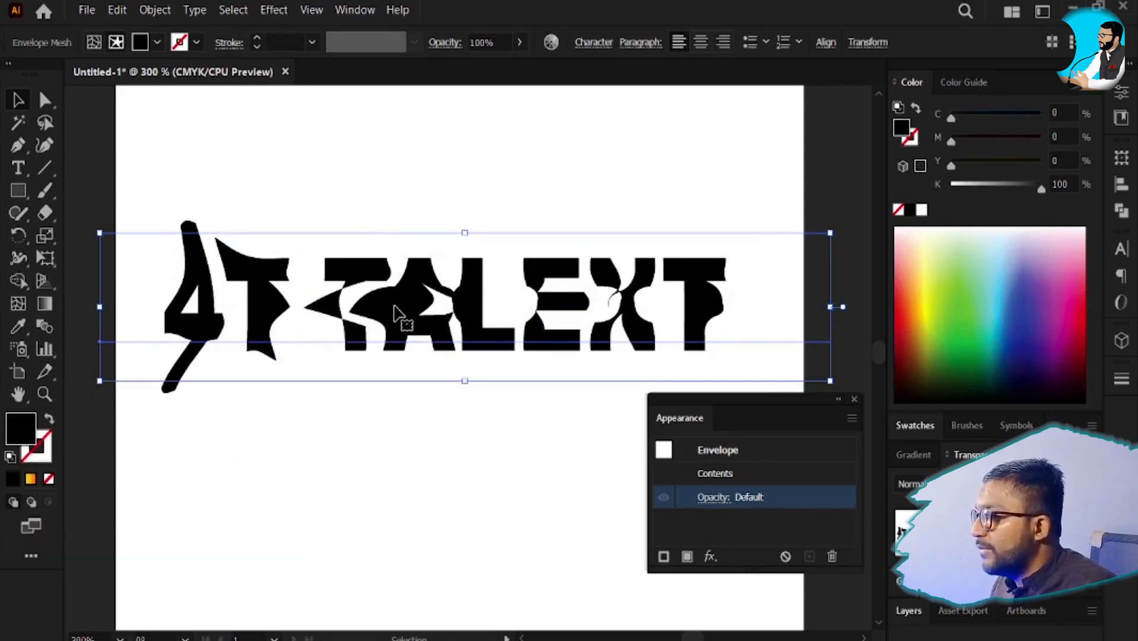
# - Replace the enveloped text with 4T TECH and move the lettering up and to the right so it fits on the artboard
pyautogui.press('t')
pyautogui.tripleClick(397, 305)
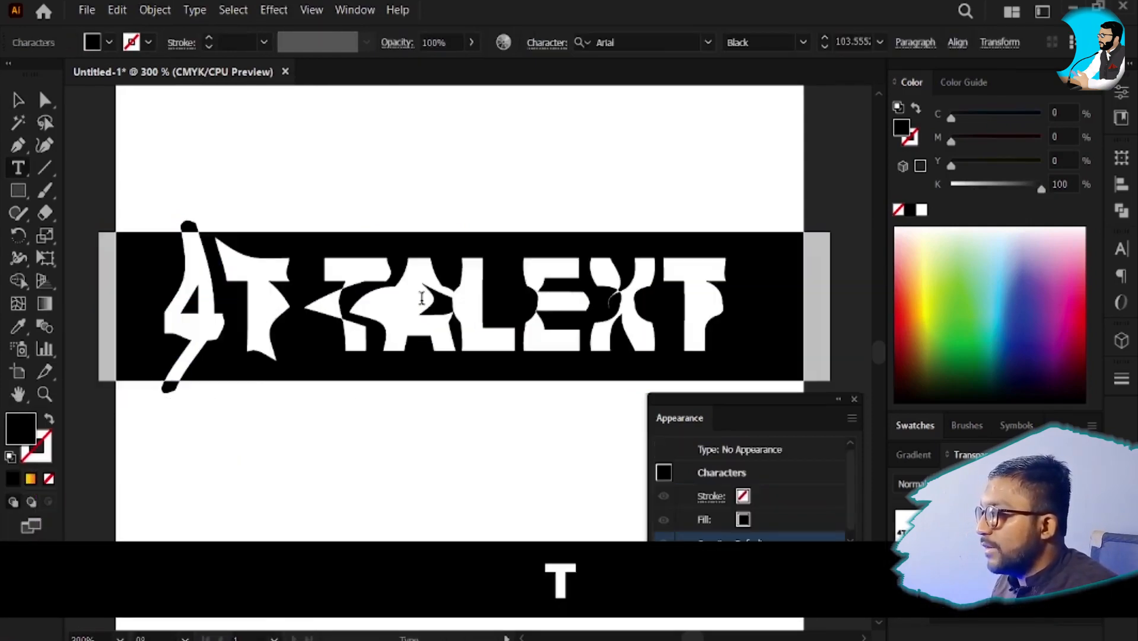
pyautogui.write('4T TECH')
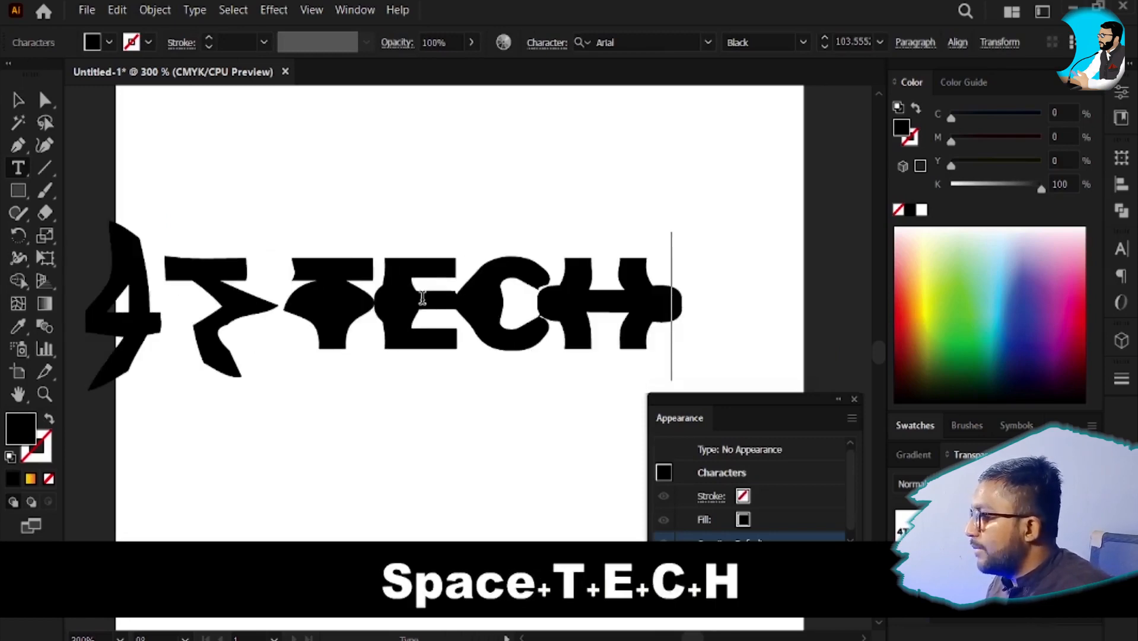
pyautogui.press('Escape')
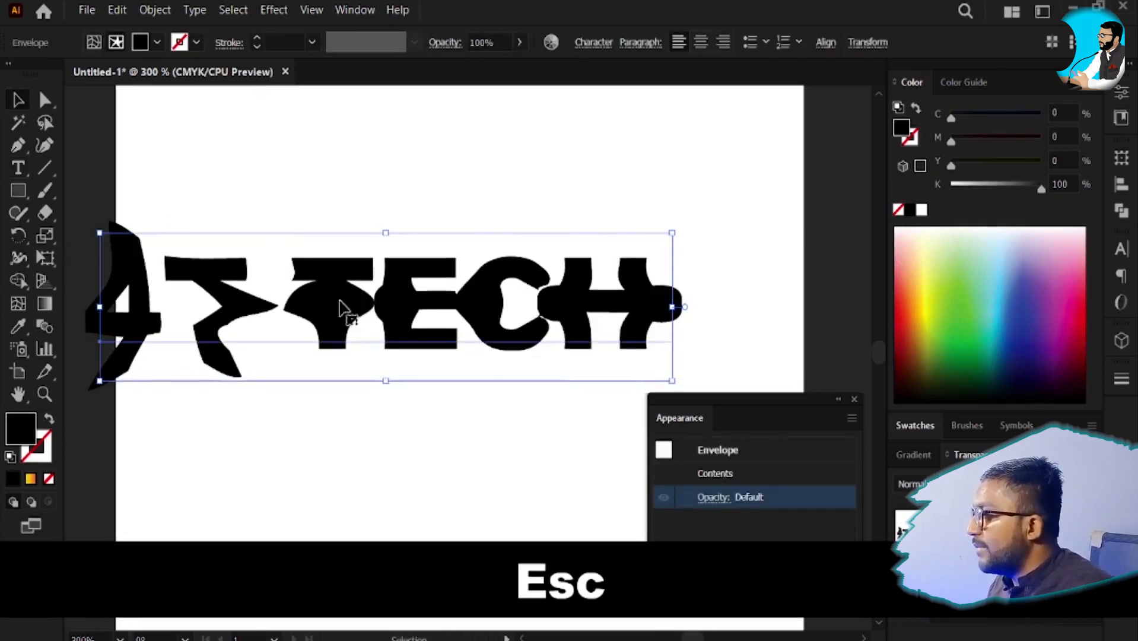
pyautogui.moveTo(343, 305); pyautogui.dragTo(394, 285)
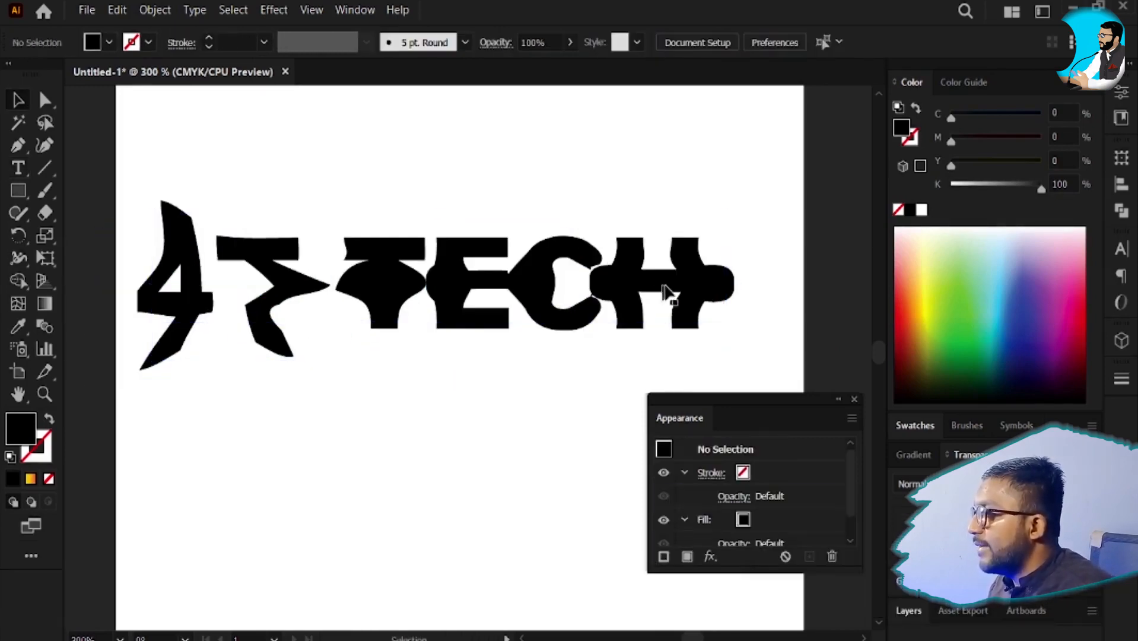
# - Delete the distorted 4T TECH lettering from the artboard
pyautogui.click(548, 254)
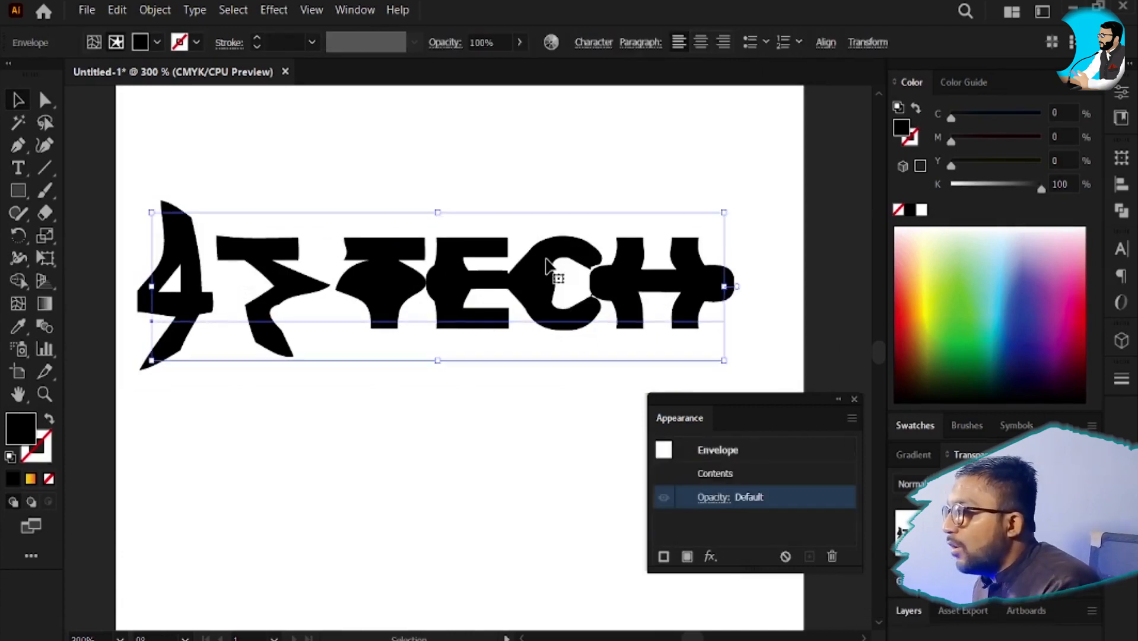
pyautogui.press('v')
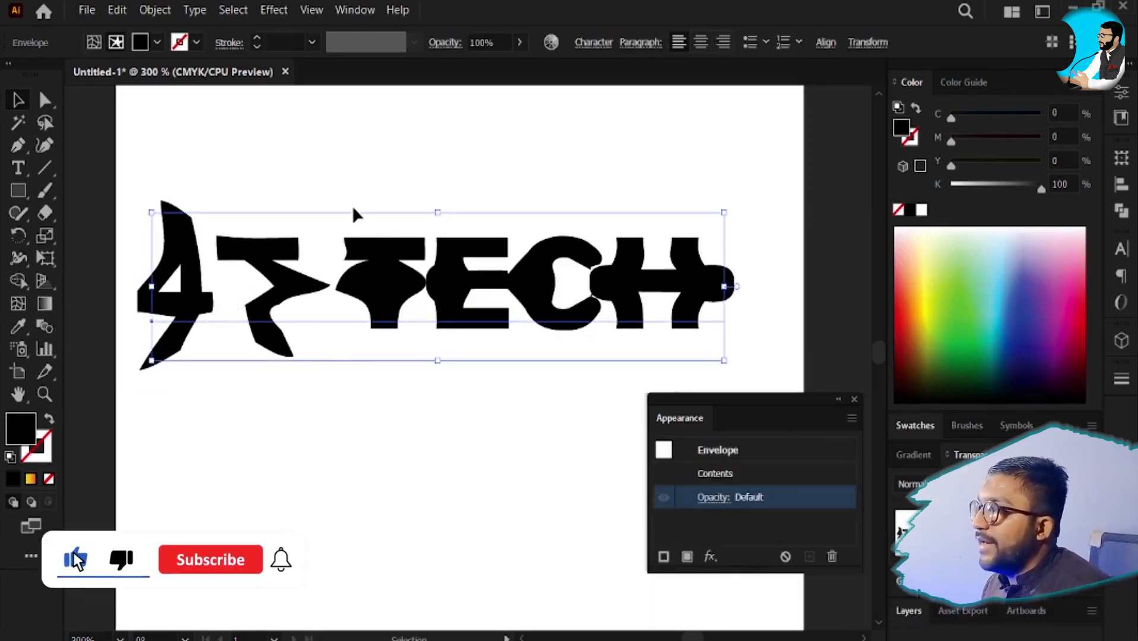
pyautogui.press('Delete')
pyautogui.click(157, 10)
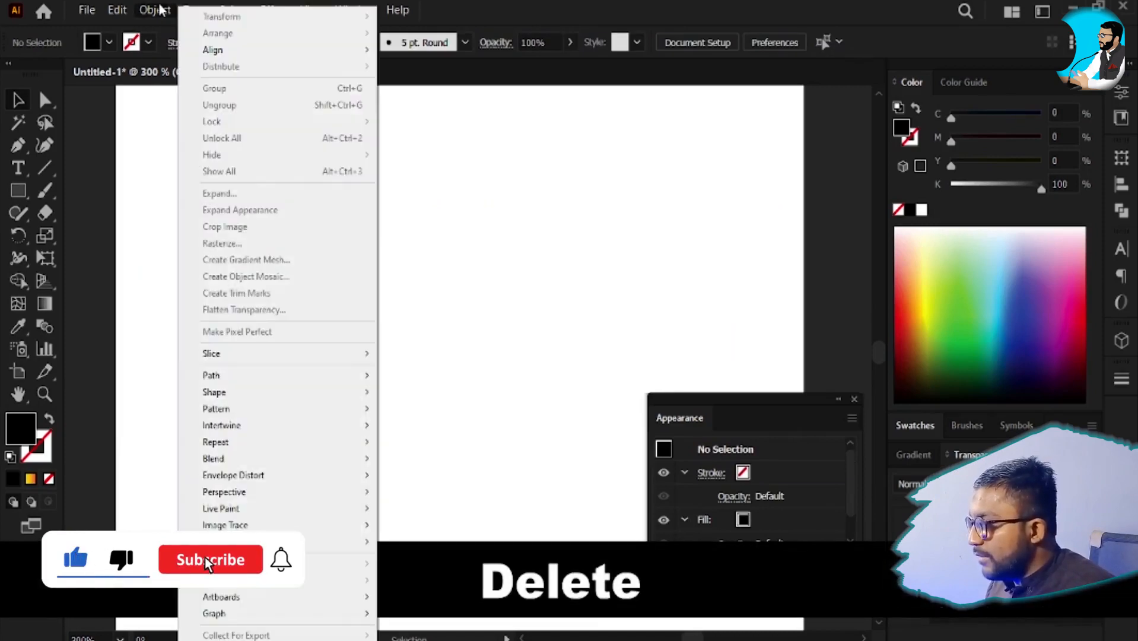
pyautogui.moveTo(343, 477)
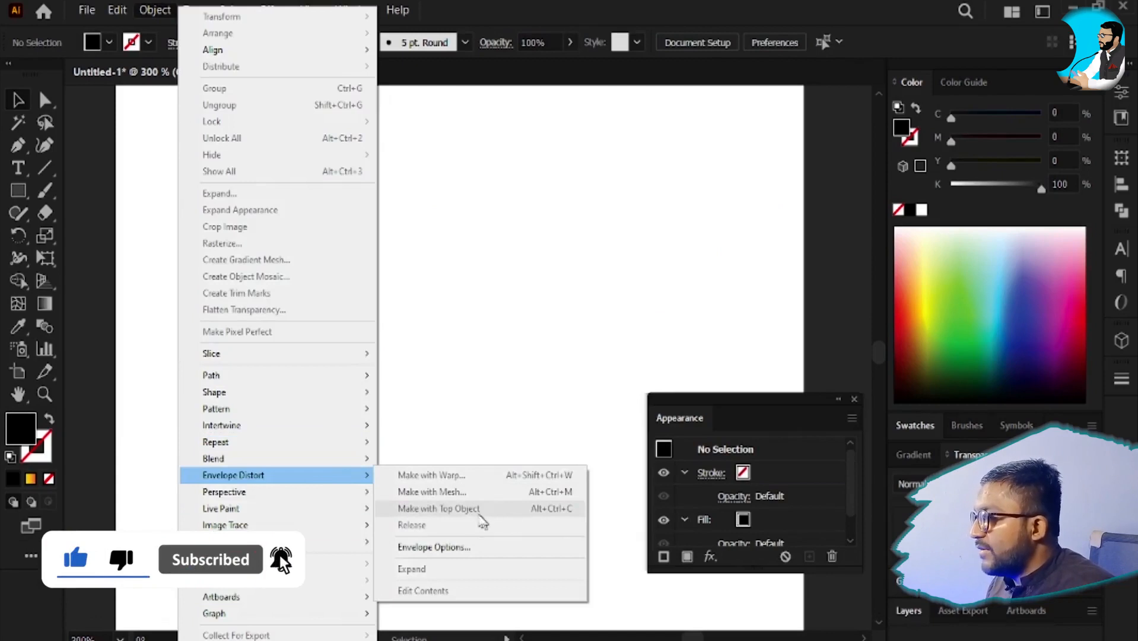
pyautogui.click(493, 235)
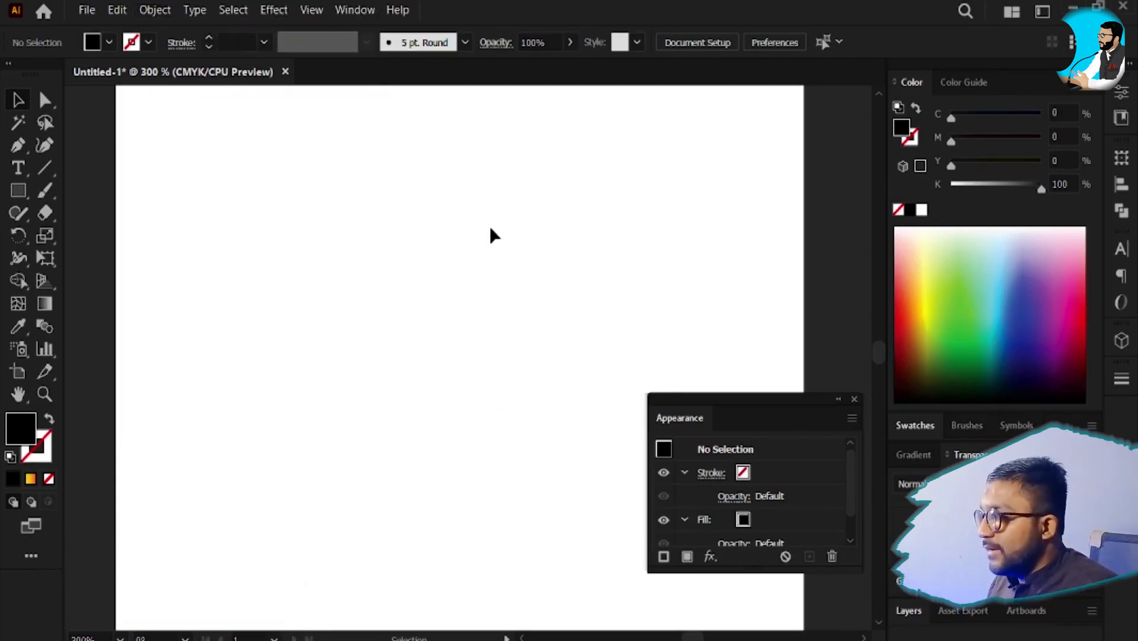
pyautogui.press('space')
pyautogui.moveTo(170, 206); pyautogui.dragTo(483, 243)
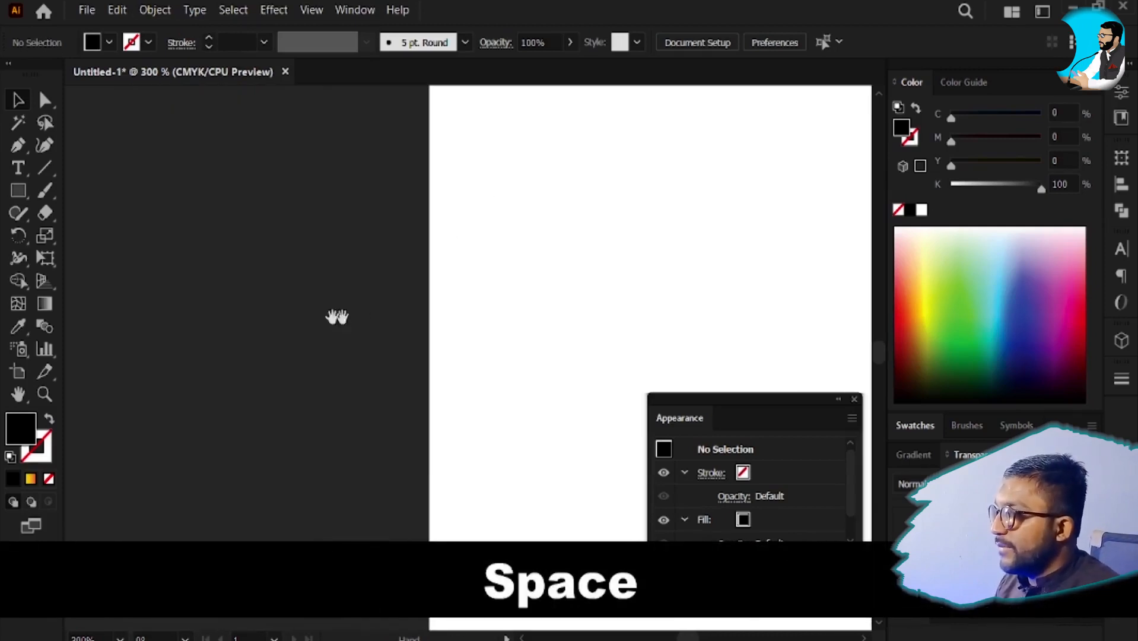
pyautogui.hotkey('ctrl', 'o')
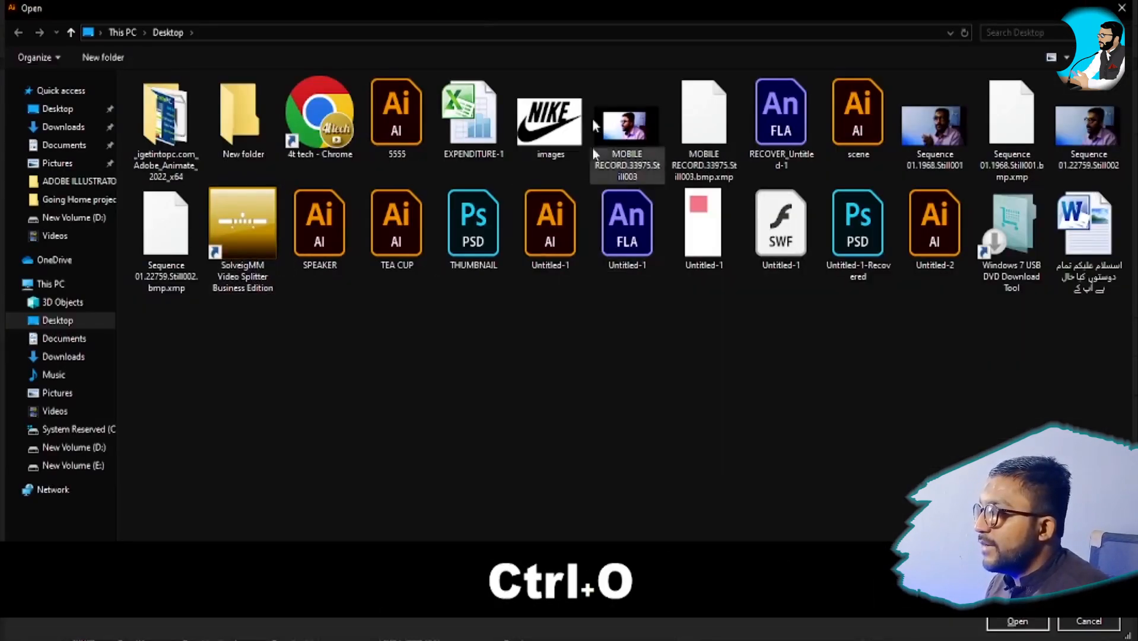
pyautogui.click(90, 132)
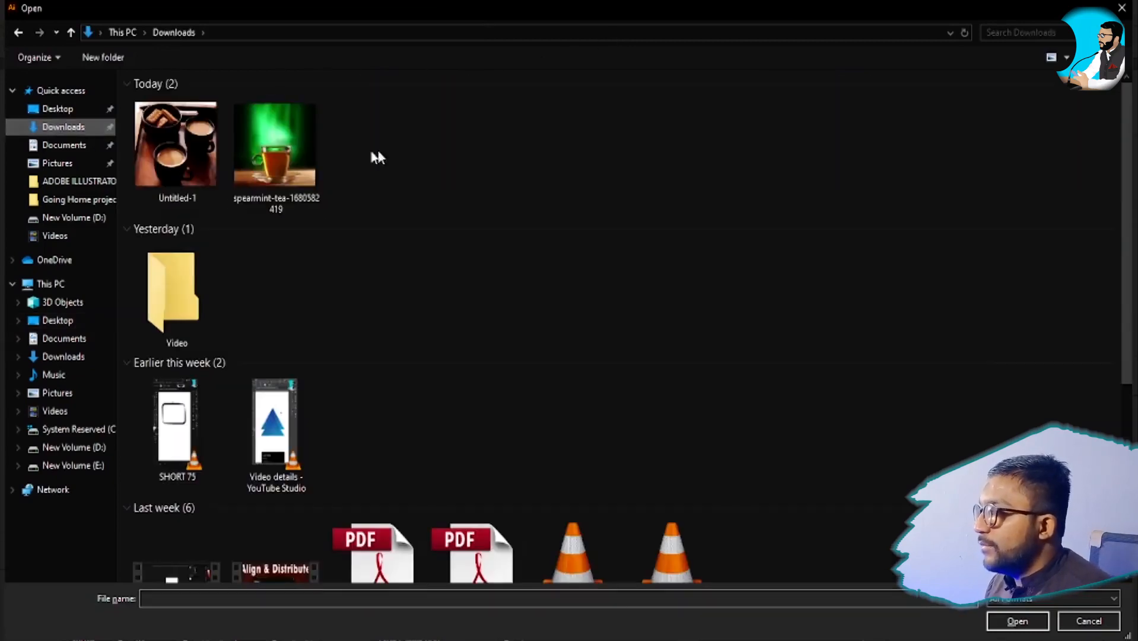
pyautogui.moveTo(377, 155); pyautogui.dragTo(97, 164)
pyautogui.press('Return')
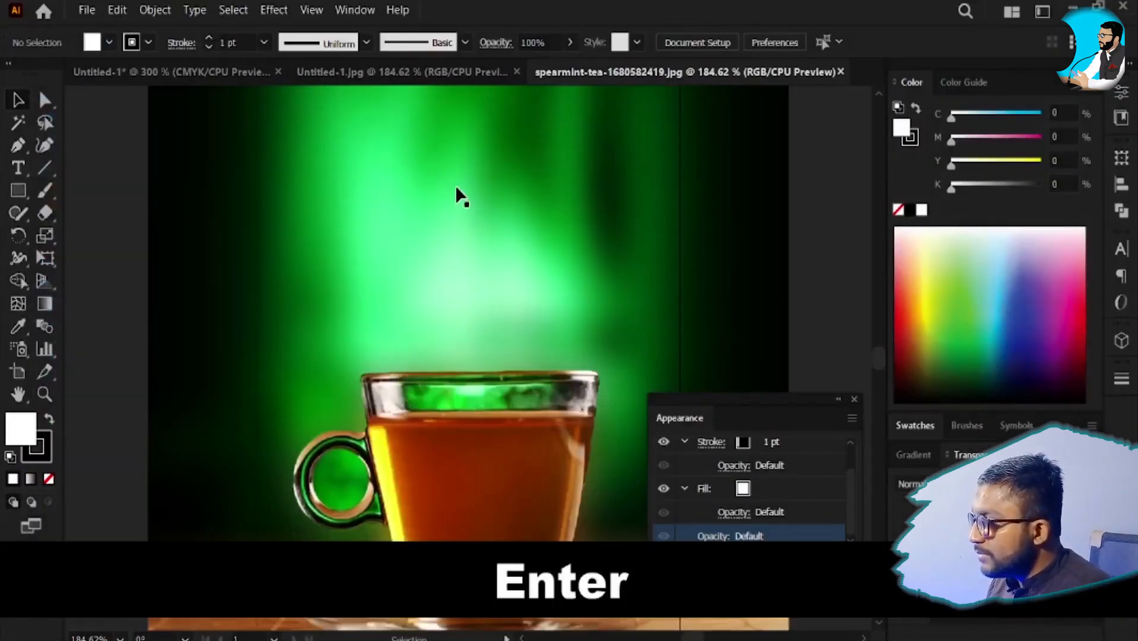
pyautogui.click(447, 354)
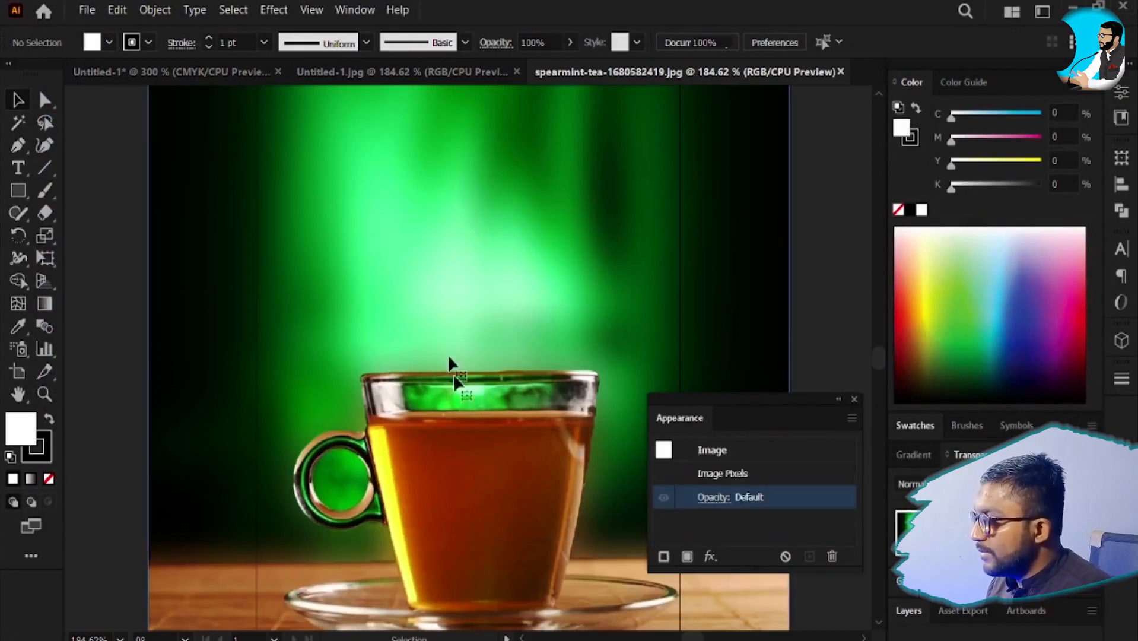
pyautogui.scroll(-2, 492, 316)
pyautogui.moveTo(488, 349); pyautogui.dragTo(432, 339)
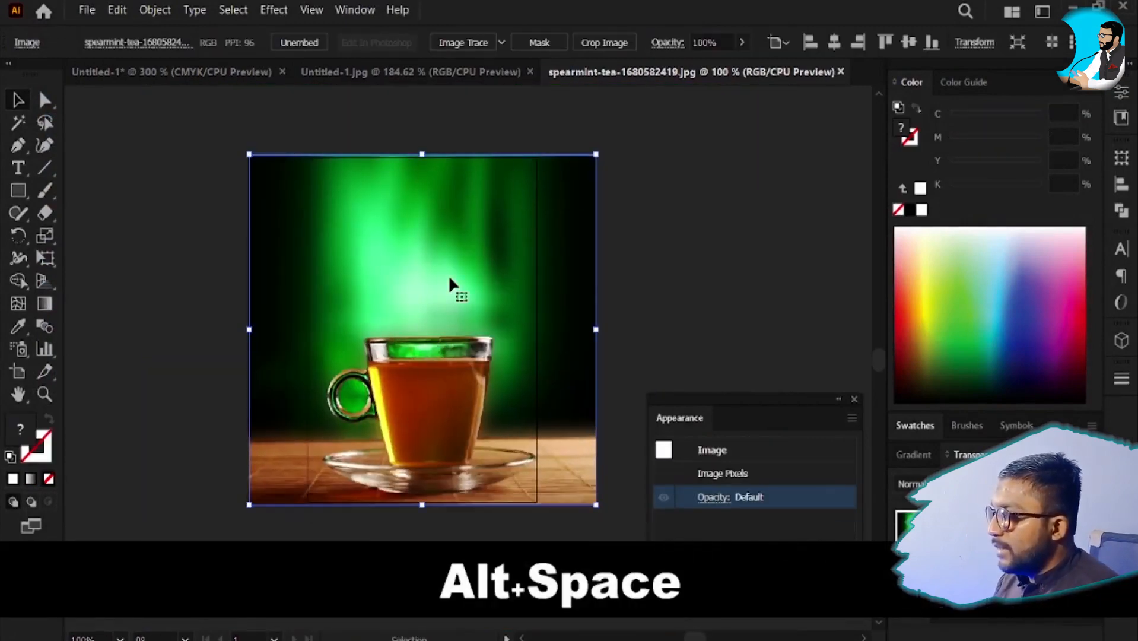
pyautogui.click(784, 182)
pyautogui.click(514, 265)
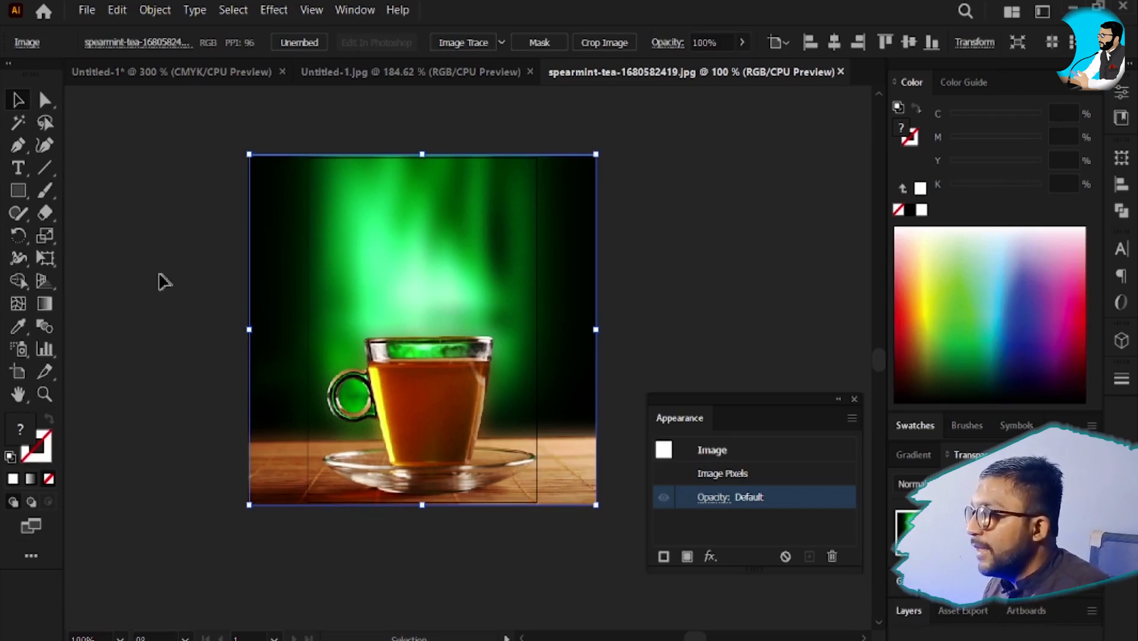
# - Draw a straight vertical line with the Line Segment tool on the empty canvas to the left of the tea photo
pyautogui.moveTo(147, 254); pyautogui.dragTo(236, 230)
pyautogui.click(236, 230)
pyautogui.click(45, 169)
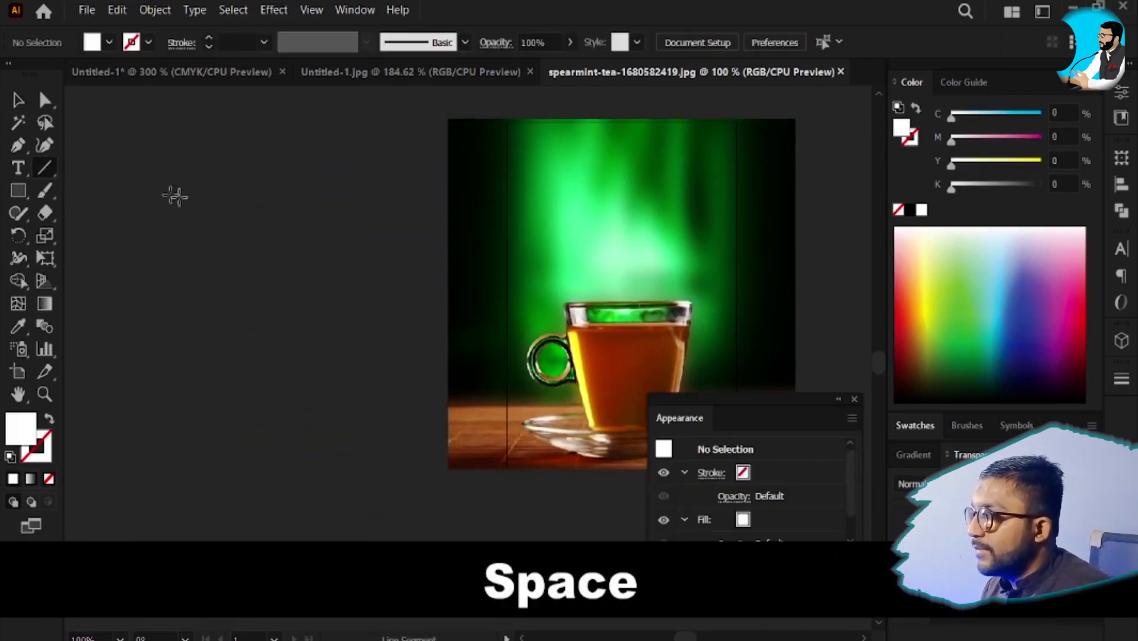
pyautogui.moveTo(151, 128); pyautogui.dragTo(128, 410)
pyautogui.hotkey('shift', 'v')
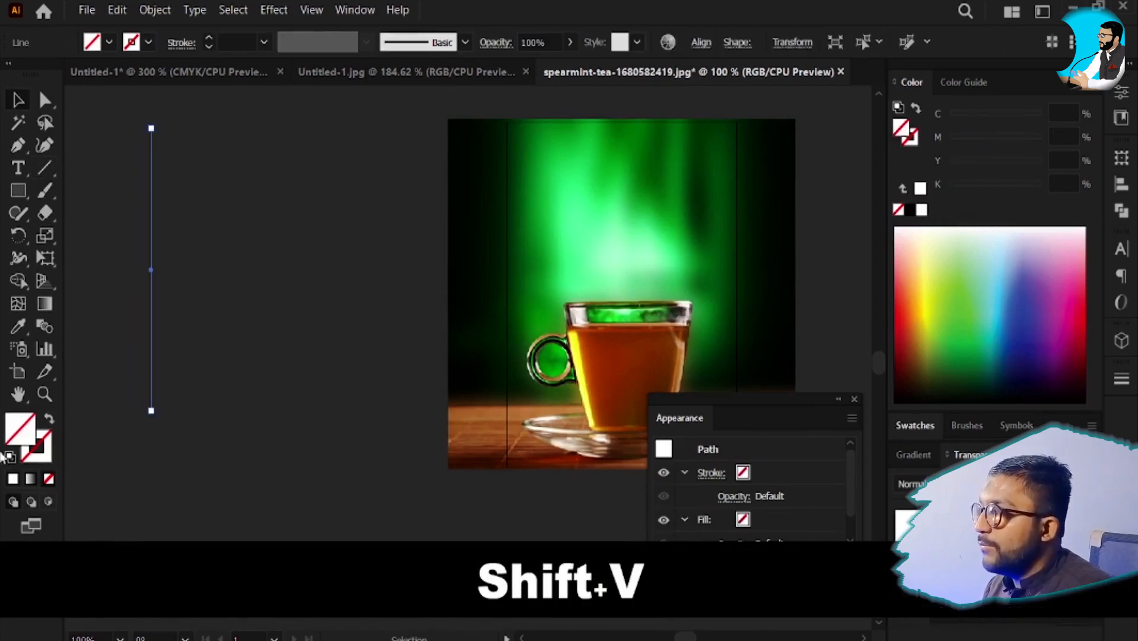
# - Give the vertical line a 1 pt stroke
pyautogui.click(51, 446)
pyautogui.click(236, 42)
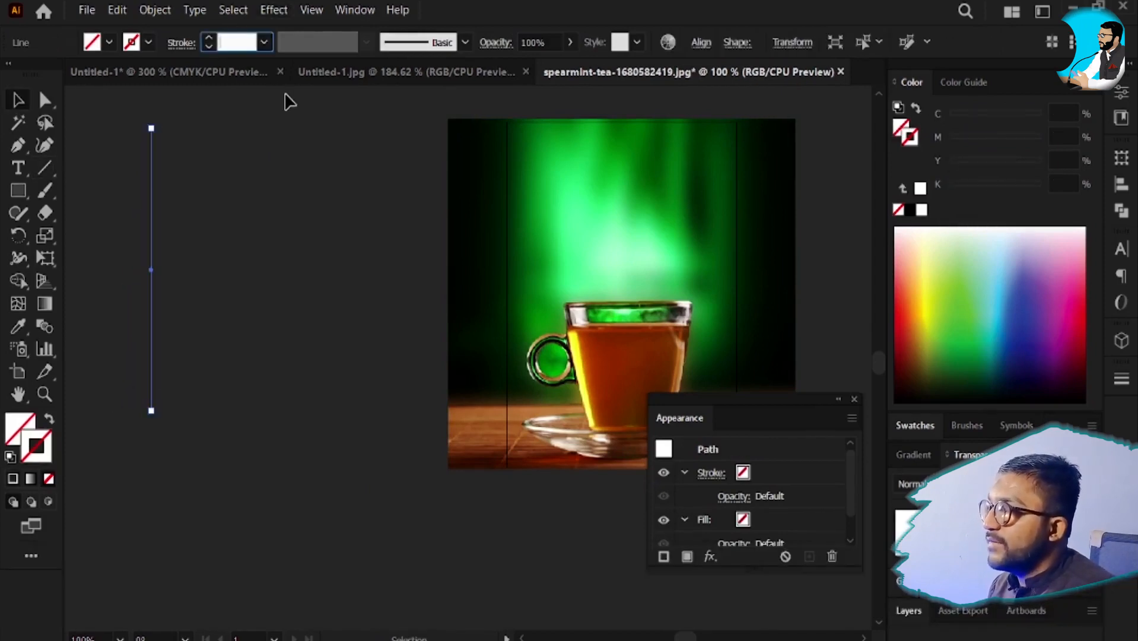
pyautogui.write('1')
pyautogui.press('Return')
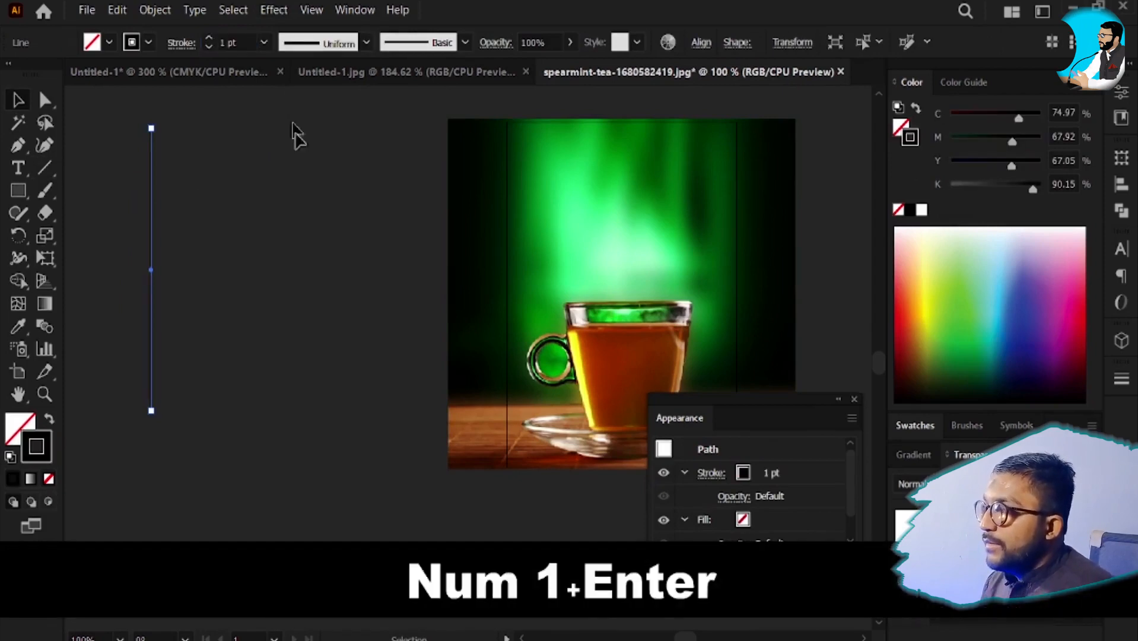
pyautogui.press('v')
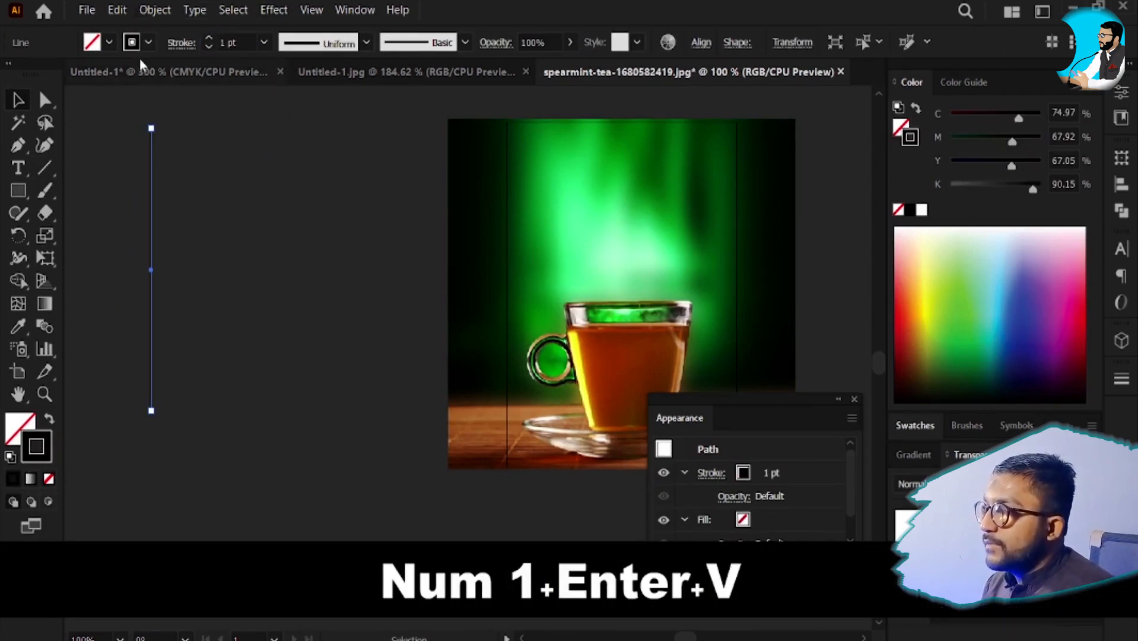
# - Change the vertical line's stroke colour to white
pyautogui.click(148, 43)
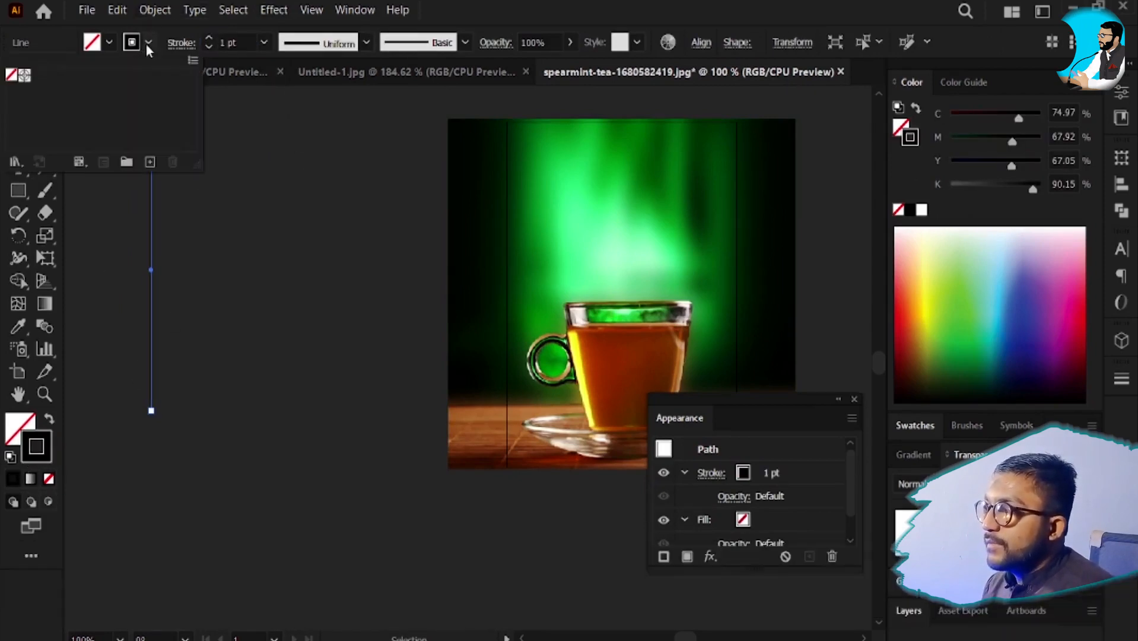
pyautogui.click(24, 75)
pyautogui.press('Escape')
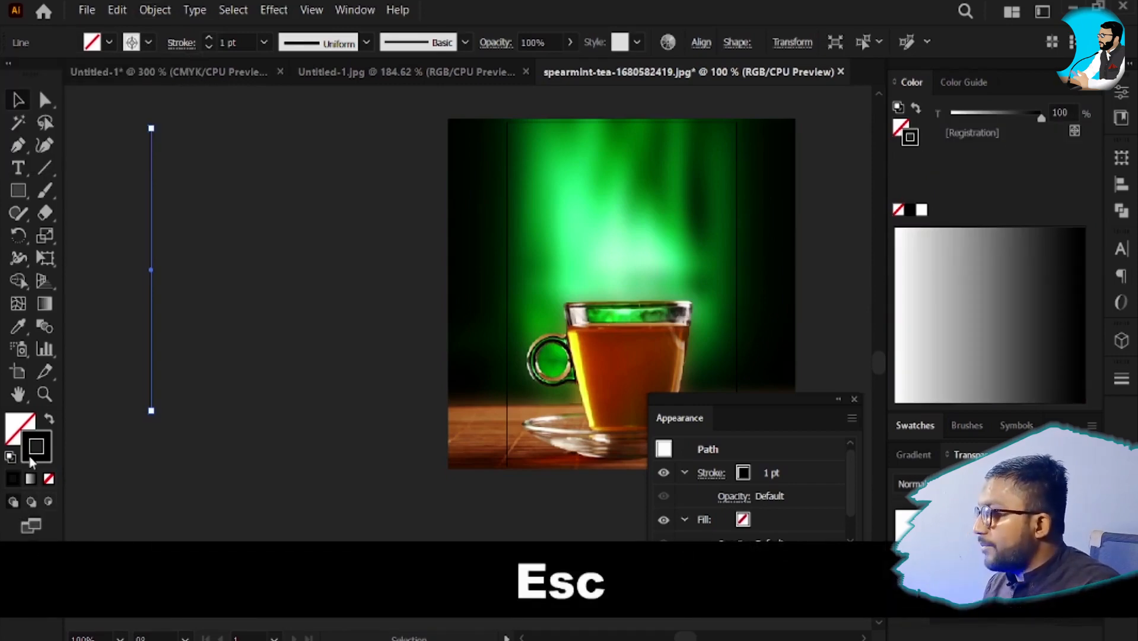
pyautogui.doubleClick(34, 457)
pyautogui.moveTo(558, 270); pyautogui.dragTo(559, 189)
pyautogui.press('Return')
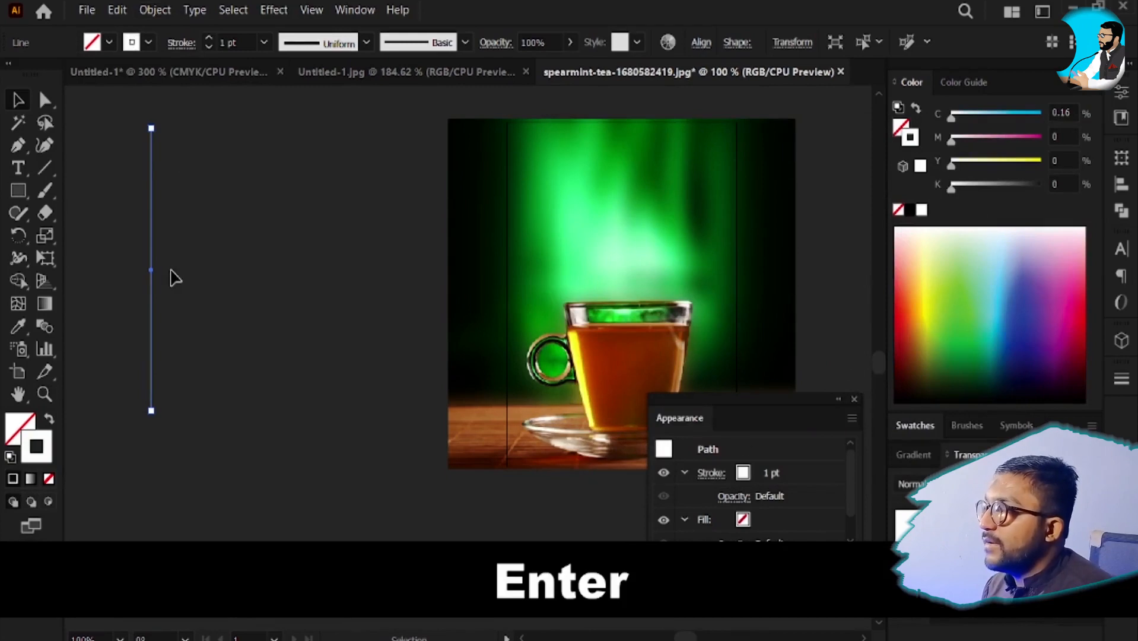
# - Reselect the white line and set its stroke weight to 1.5 pt
pyautogui.click(165, 211)
pyautogui.moveTo(137, 207); pyautogui.dragTo(170, 228)
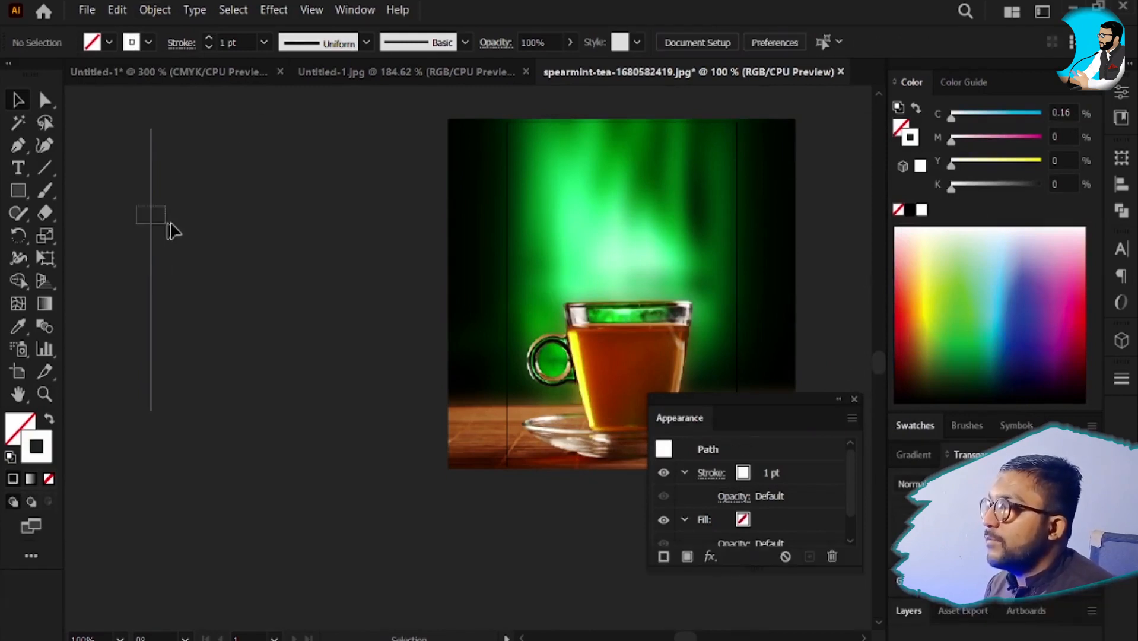
pyautogui.tripleClick(237, 42)
pyautogui.write('1.5')
pyautogui.press('Return')
pyautogui.press('v')
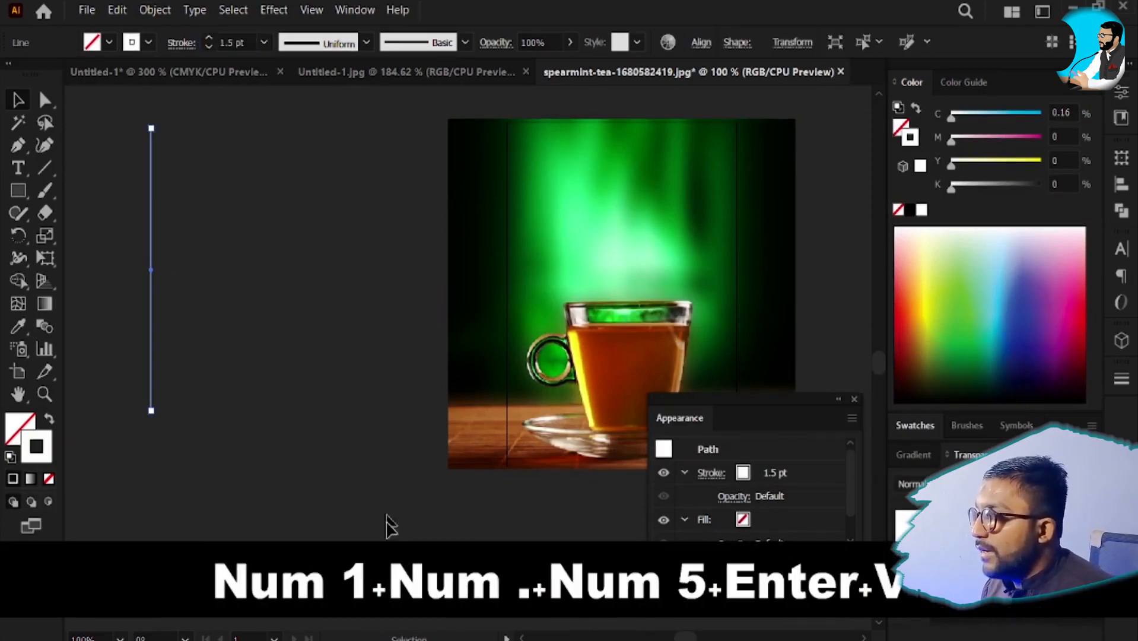
# - Try duplicating the white line a short distance to its right, and delete the copy
pyautogui.scroll(2, 277, 356)
pyautogui.moveTo(172, 208); pyautogui.dragTo(340, 435)
pyautogui.moveTo(254, 269); pyautogui.dragTo(289, 345)
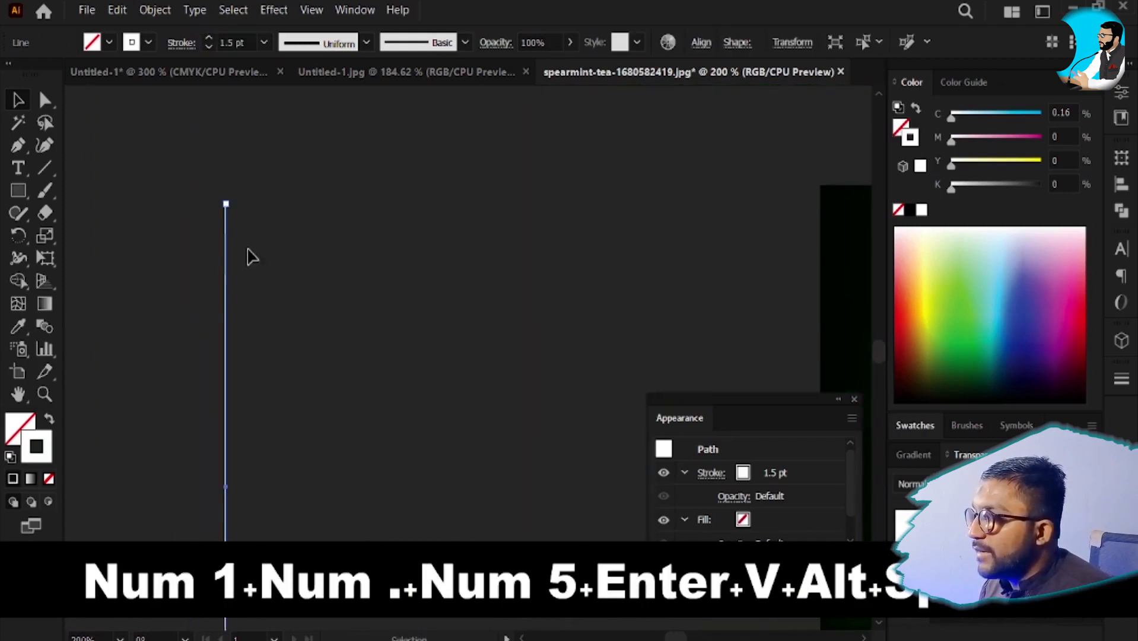
pyautogui.scroll(2, 237, 256)
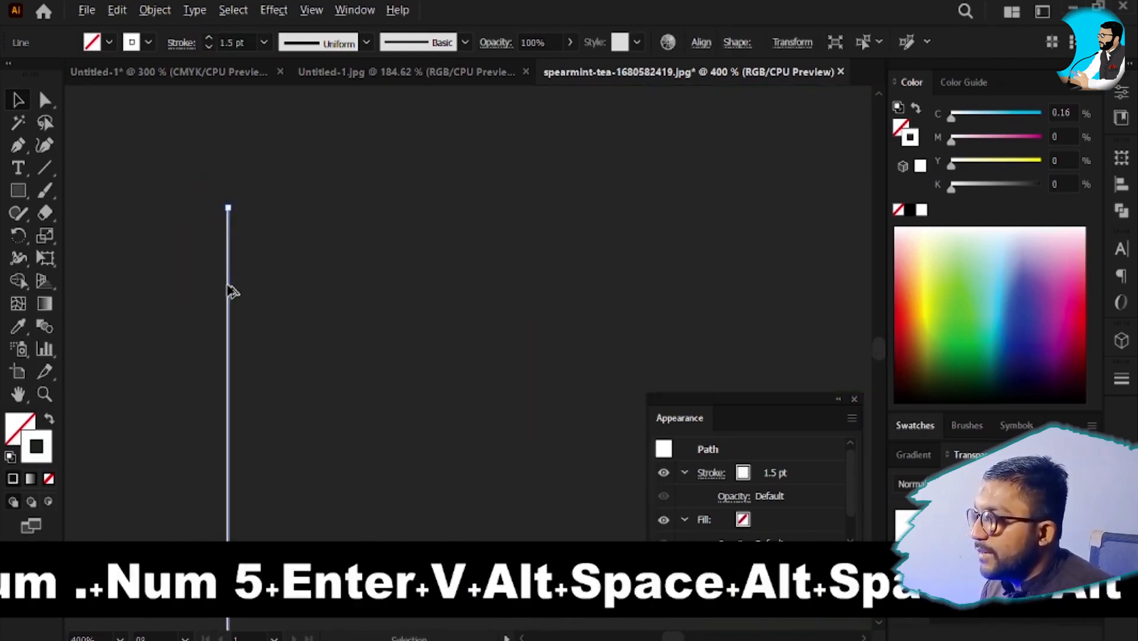
pyautogui.moveTo(231, 290); pyautogui.dragTo(240, 292)
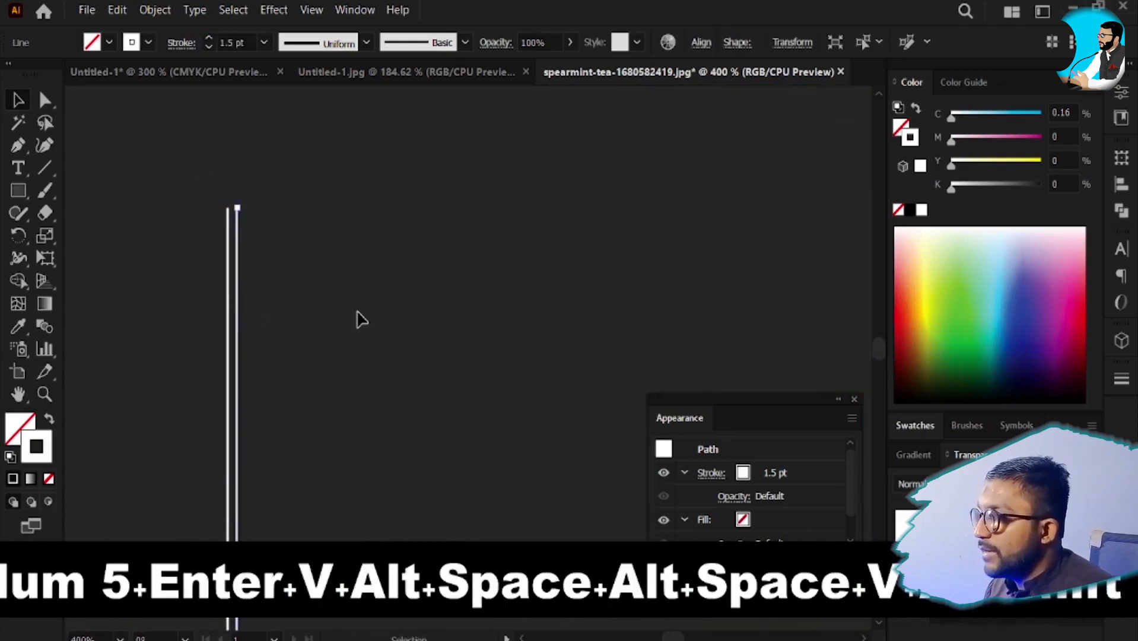
pyautogui.press('Delete')
# - Duplicate the white line horizontally to its right, leaving only a narrow gap between the two lines
pyautogui.scroll(2, 180, 282)
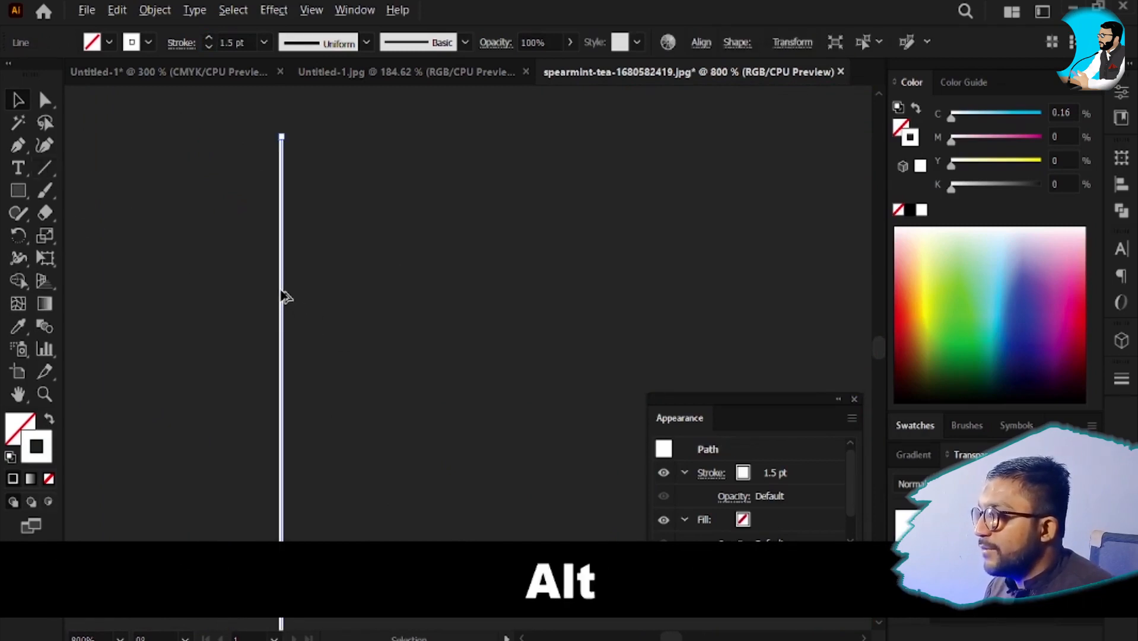
pyautogui.moveTo(284, 297); pyautogui.dragTo(318, 300)
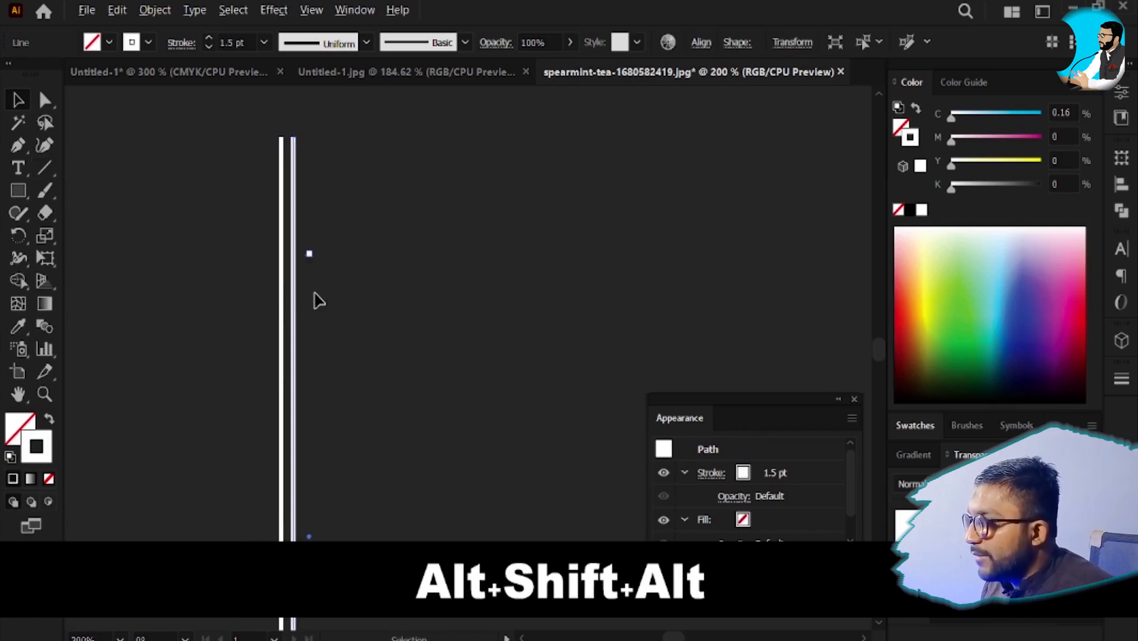
pyautogui.scroll(-1, 319, 300)
# - Repeat the line duplication until the evenly spaced vertical lines form a wide striped block
pyautogui.hotkey('ctrl', 'd')
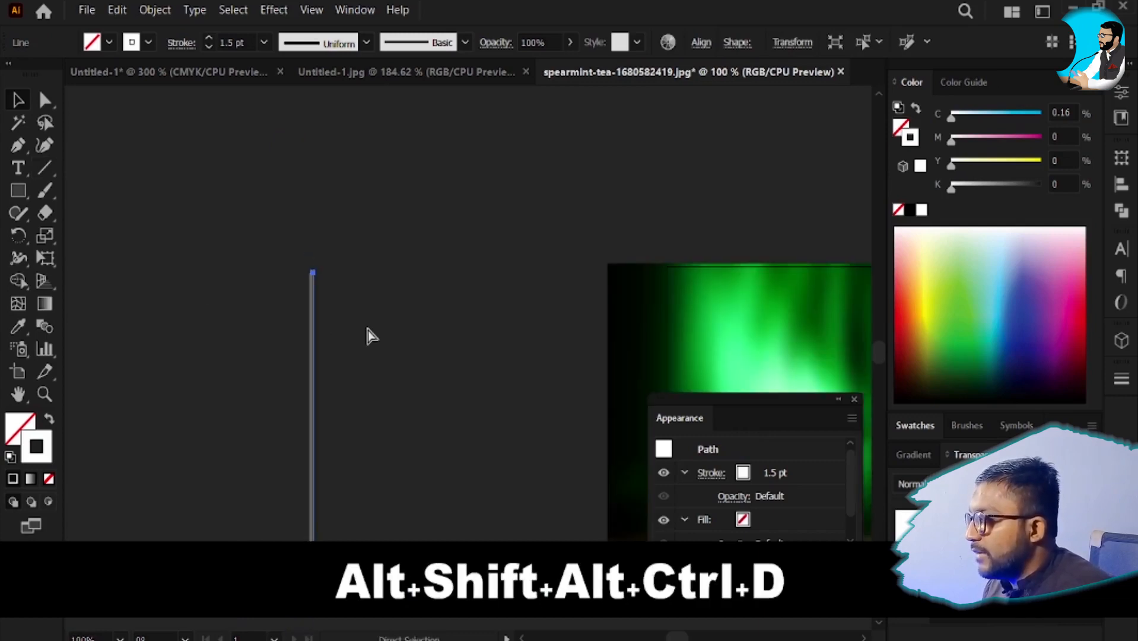
pyautogui.hotkey('ctrl', 'd')
pyautogui.hotkey('ctrl', 'd')
pyautogui.hotkey('ctrl', 'd')
pyautogui.hotkey('ctrl', 'd')
pyautogui.hotkey('ctrl', 'd')
pyautogui.hotkey('ctrl', 'd')
pyautogui.hotkey('ctrl', 'd')
pyautogui.hotkey('ctrl', 'd')
pyautogui.hotkey('ctrl', 'd')
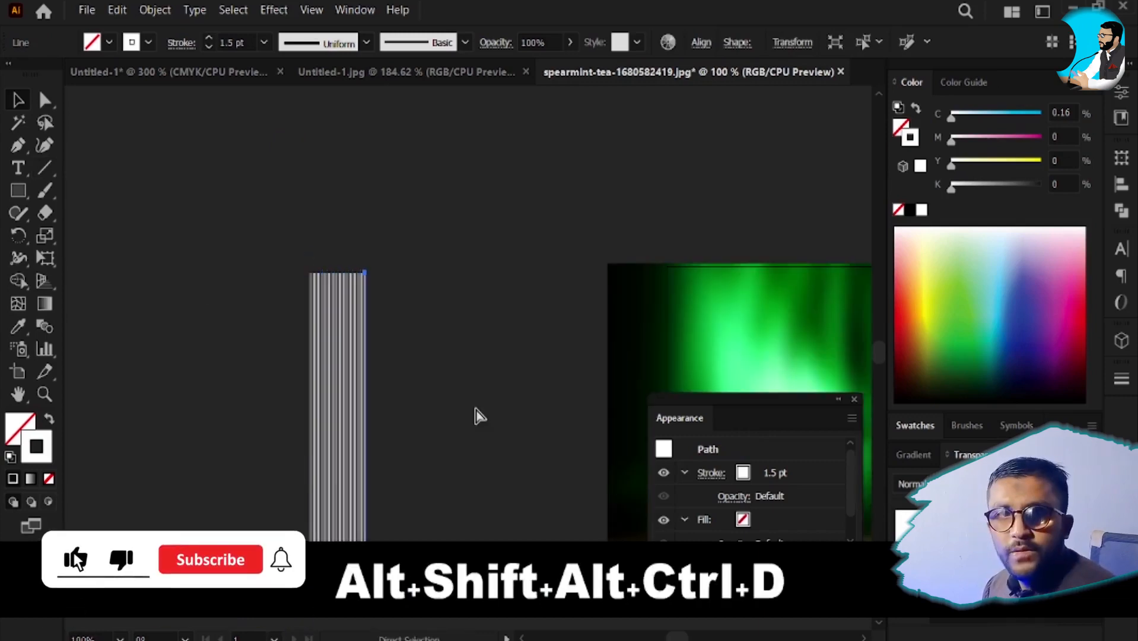
pyautogui.hotkey('ctrl', 'd')
pyautogui.hotkey('ctrl', 'd')
pyautogui.hotkey('ctrl', 'd')
pyautogui.hotkey('ctrl', 'd')
pyautogui.hotkey('ctrl', 'd')
pyautogui.hotkey('ctrl', 'd')
pyautogui.hotkey('ctrl', 'd')
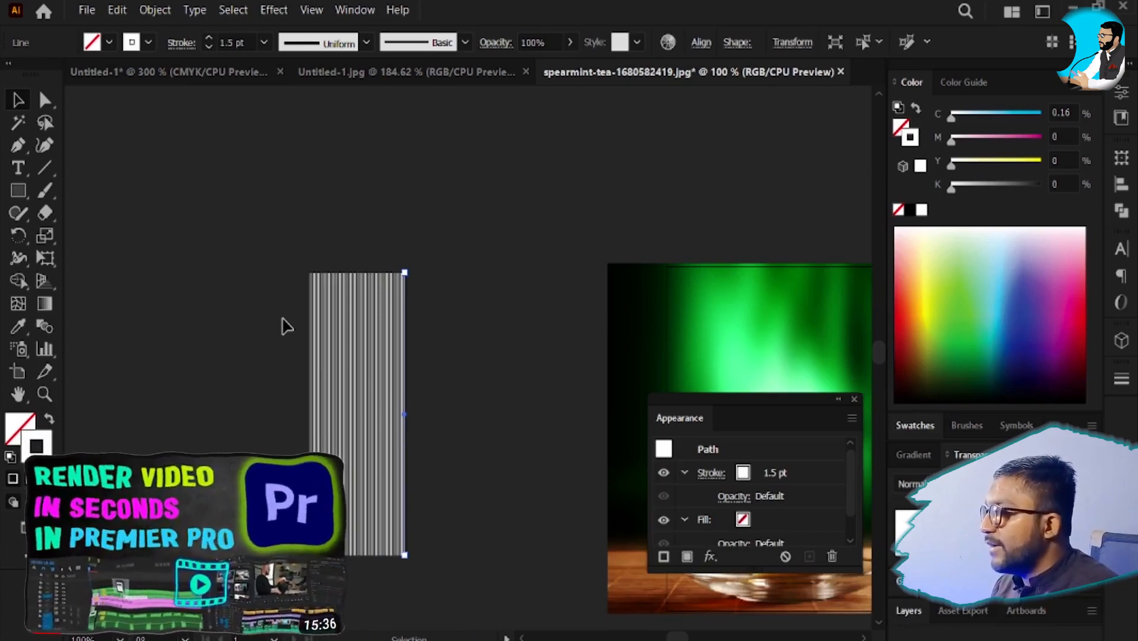
pyautogui.hotkey('ctrl', 'd')
pyautogui.hotkey('ctrl', 'd')
pyautogui.hotkey('ctrl', 'd')
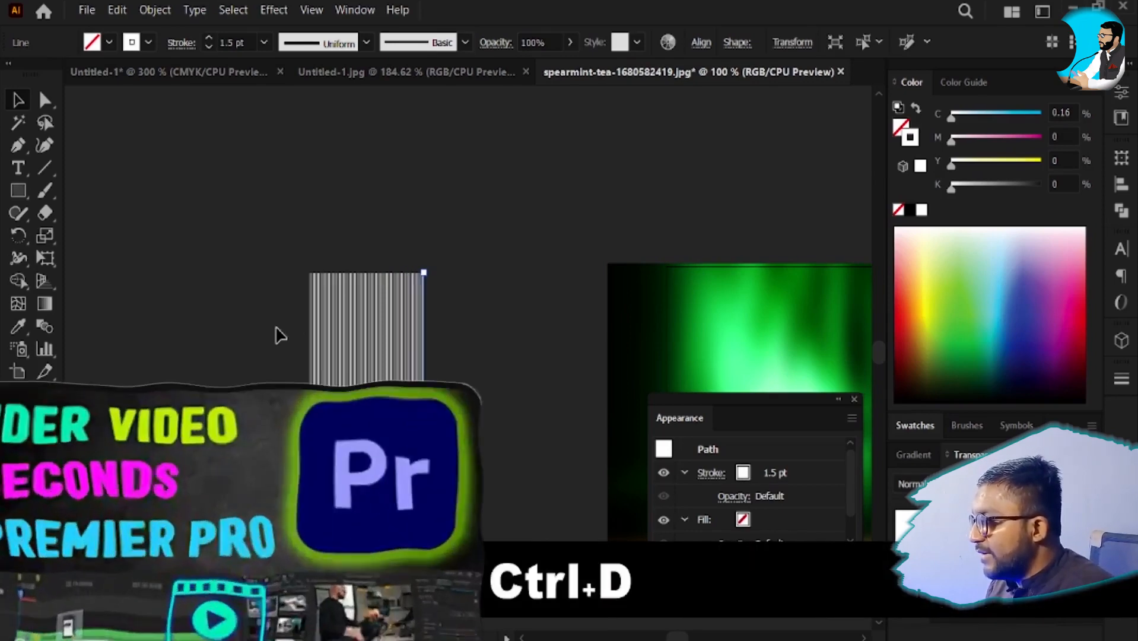
# - Select all the lines of the striped block and clear the selection again
pyautogui.press('v')
pyautogui.moveTo(258, 212); pyautogui.dragTo(511, 620)
pyautogui.press('space')
pyautogui.moveTo(542, 438); pyautogui.dragTo(312, 379)
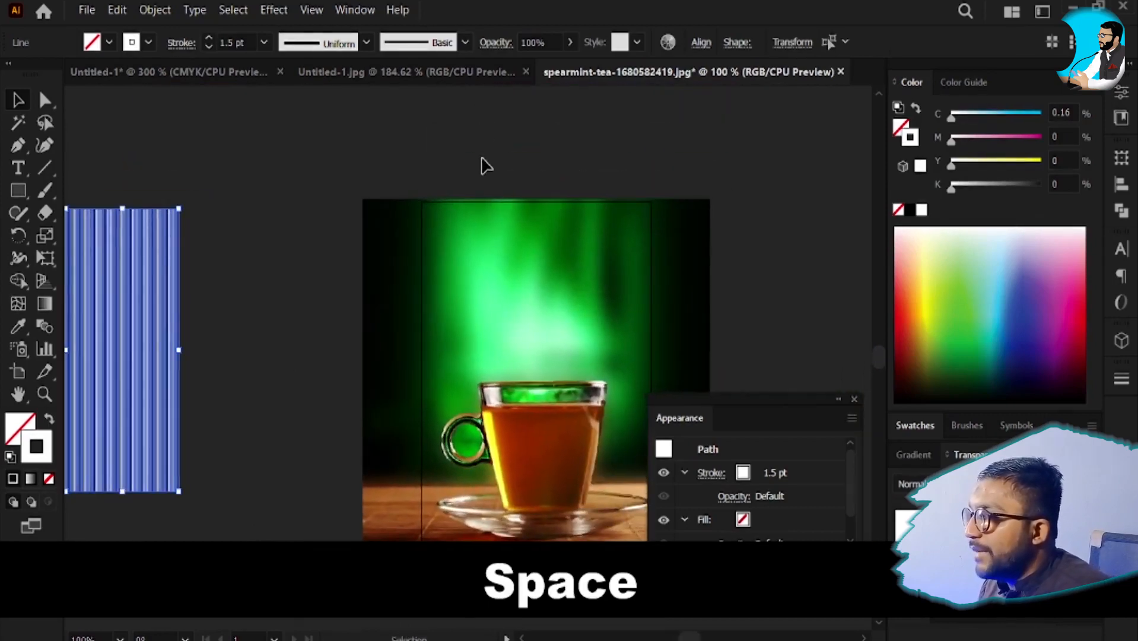
pyautogui.click(482, 160)
# - Try drawing a curved steam path rising from inside the tea cup with the Pen tool, and delete it
pyautogui.click(18, 145)
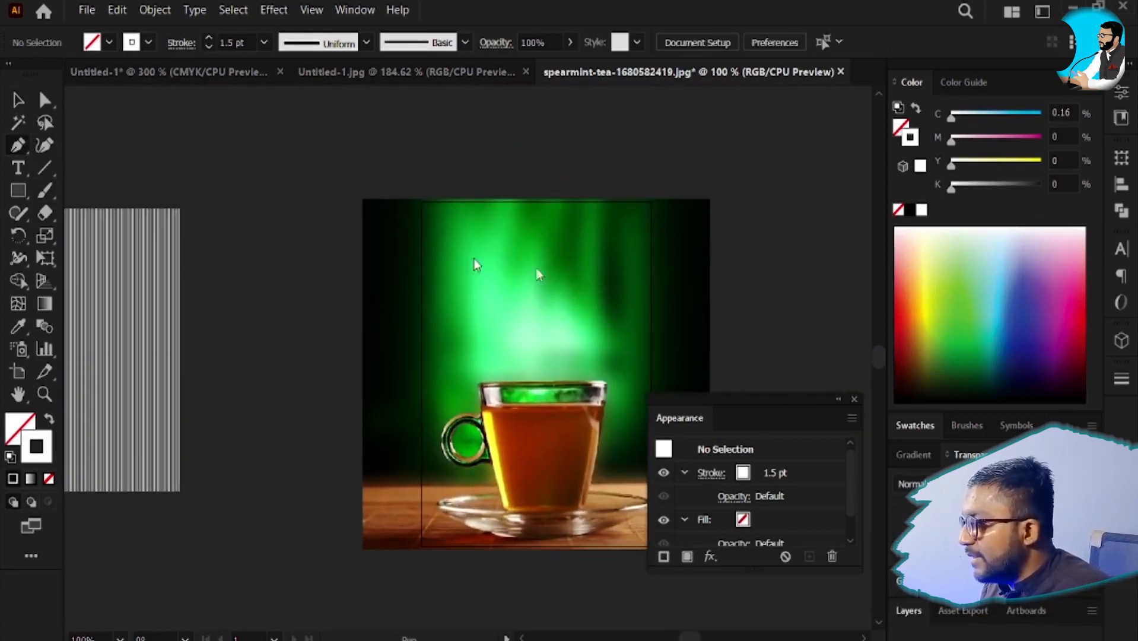
pyautogui.scroll(1, 753, 351)
pyautogui.press('capslock')
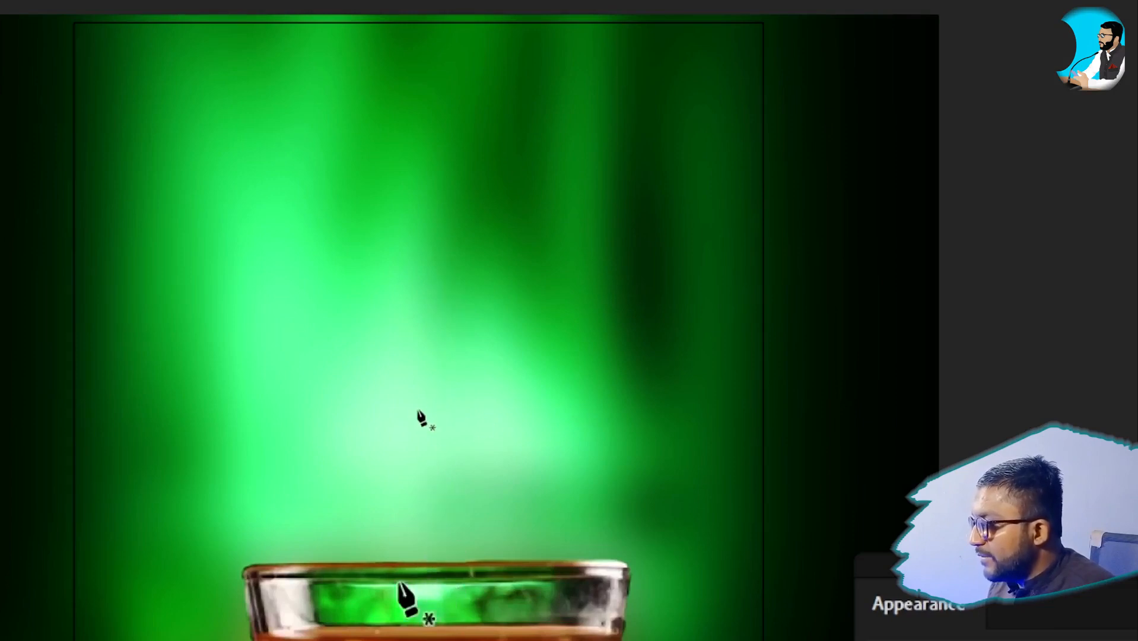
pyautogui.hotkey('ctrl', '-')
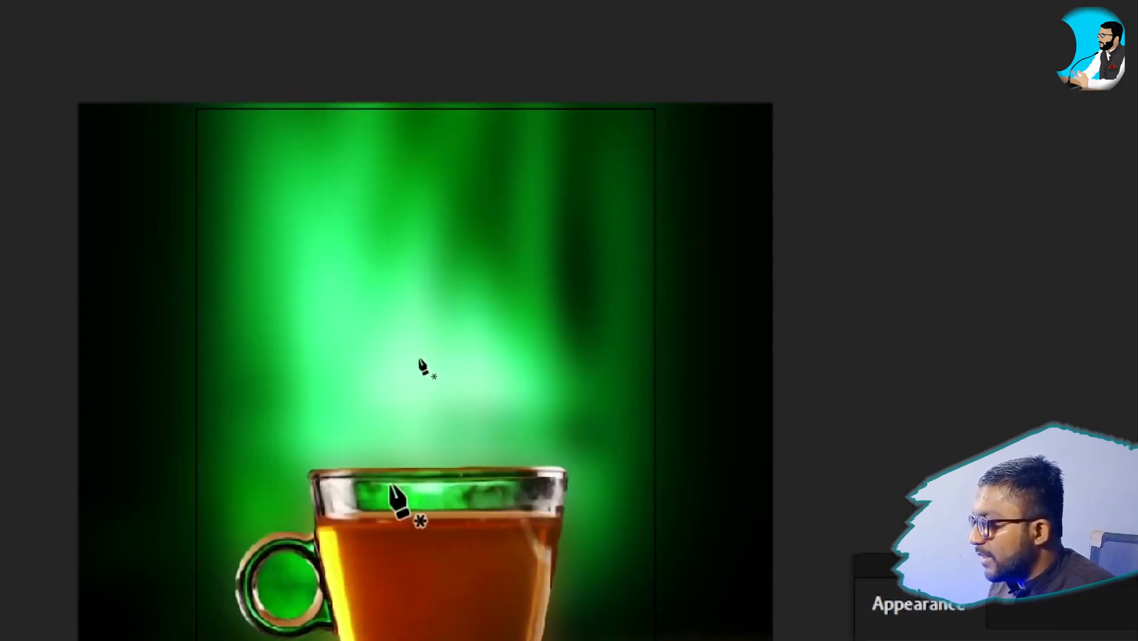
pyautogui.click(420, 494)
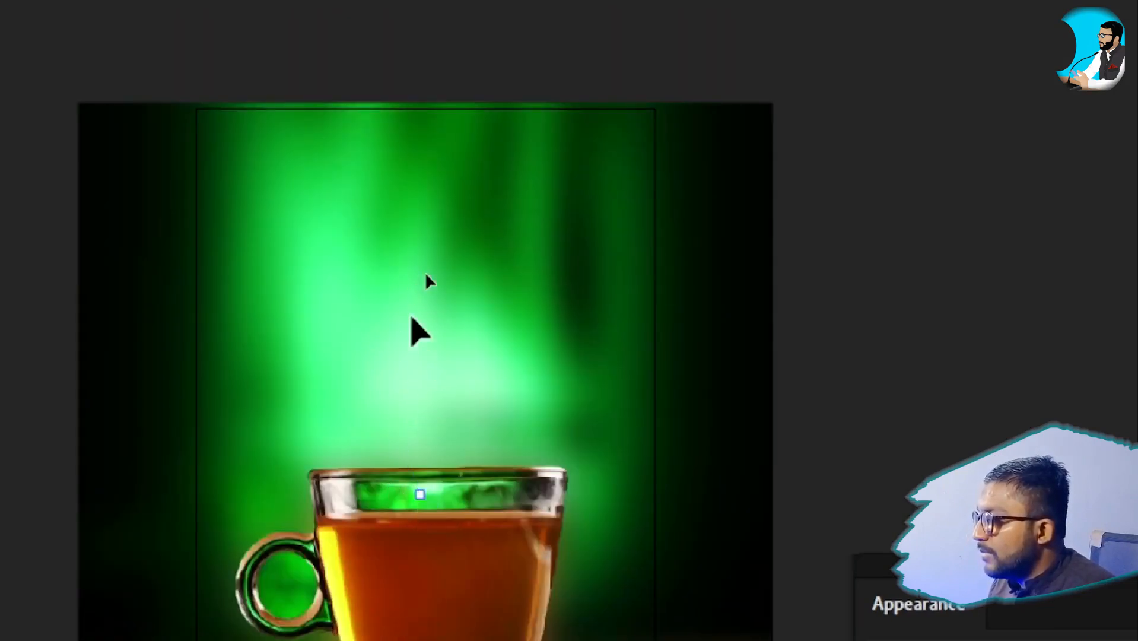
pyautogui.moveTo(368, 353); pyautogui.dragTo(412, 316)
pyautogui.click(455, 247)
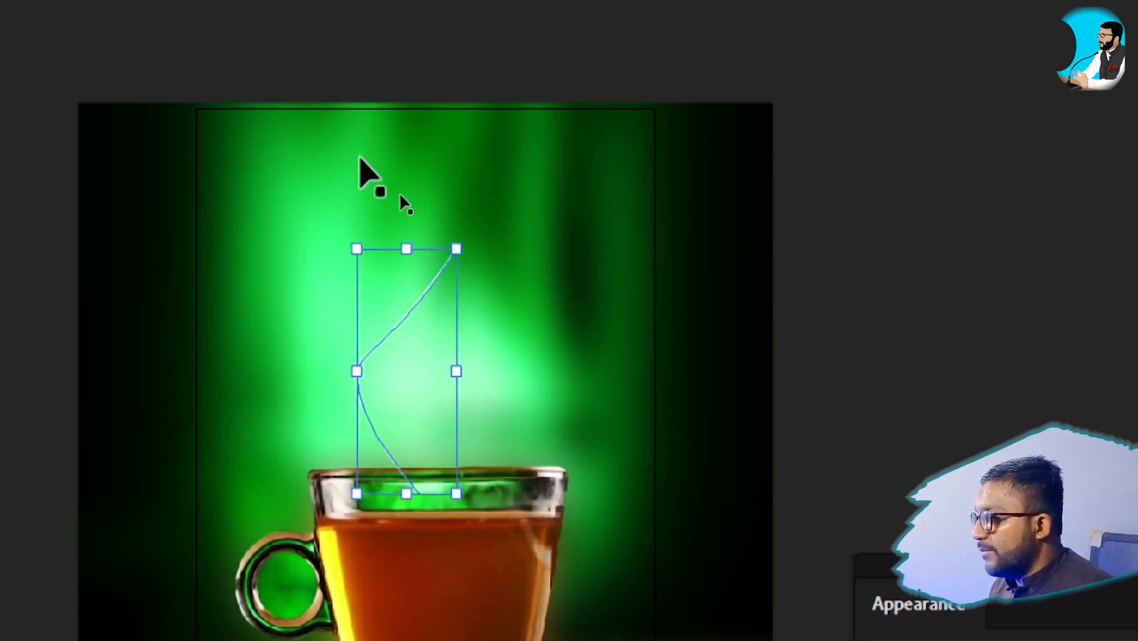
pyautogui.hotkey('ctrl', 'z')
pyautogui.press('Tab')
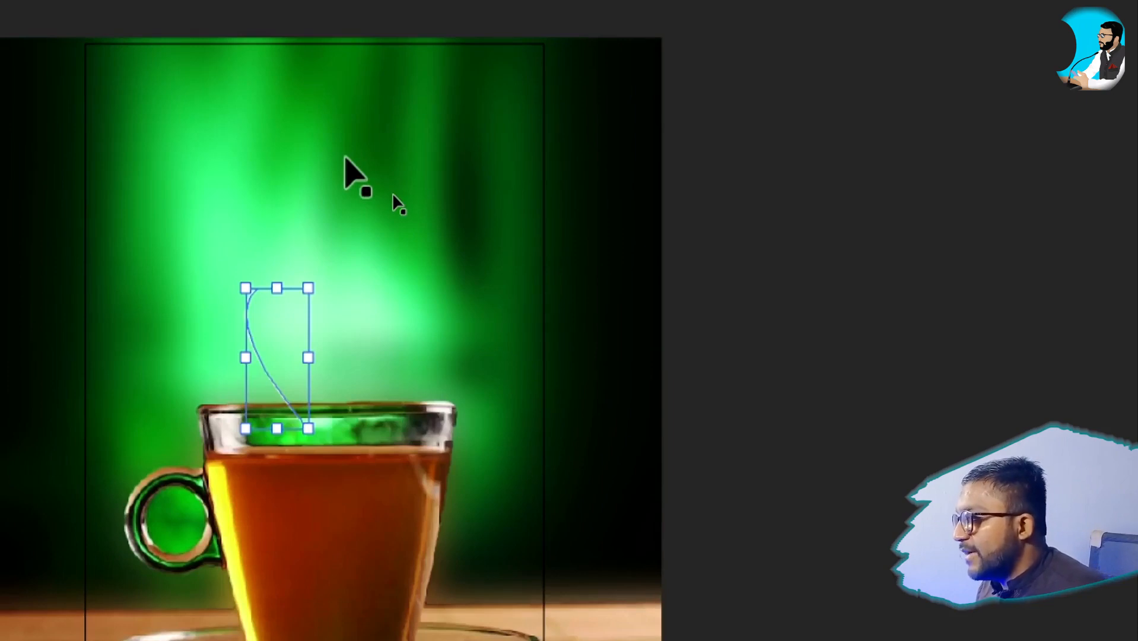
pyautogui.press('Delete')
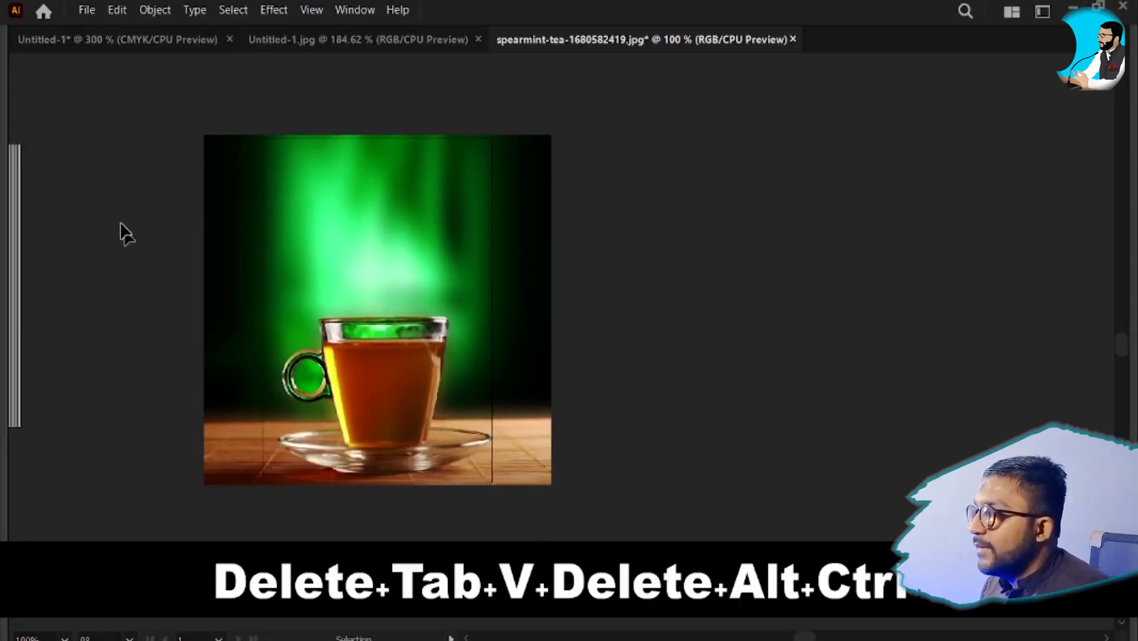
pyautogui.press('Tab')
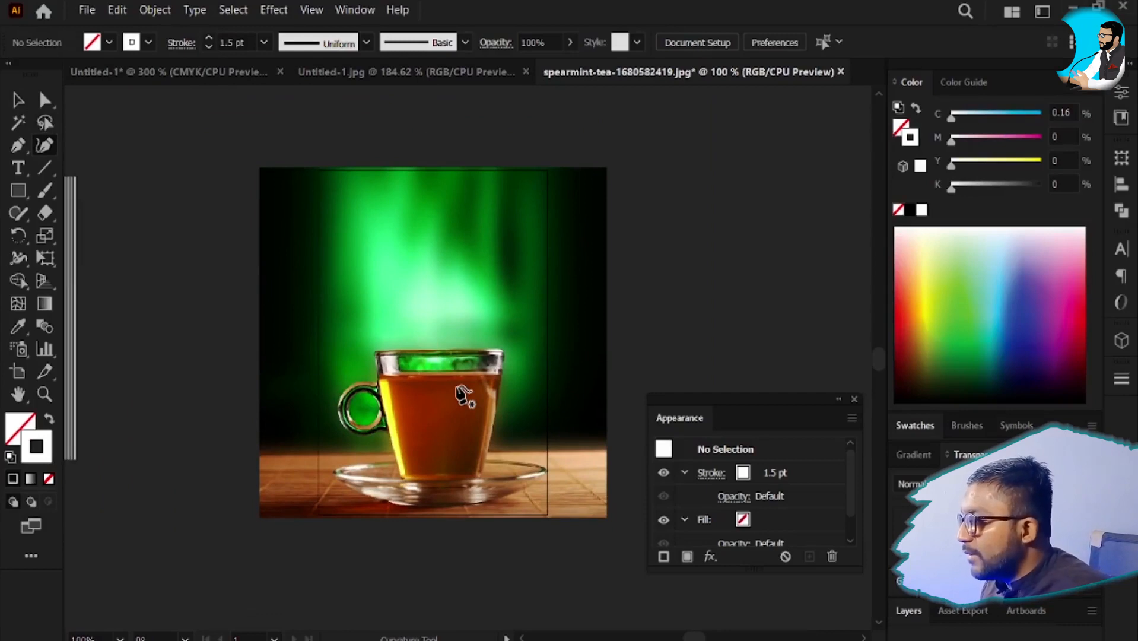
# - Try drawing an open wavy steam path from inside the tea cup to near the photo's upper edge with the Curvature tool, and delete it
pyautogui.click(437, 381)
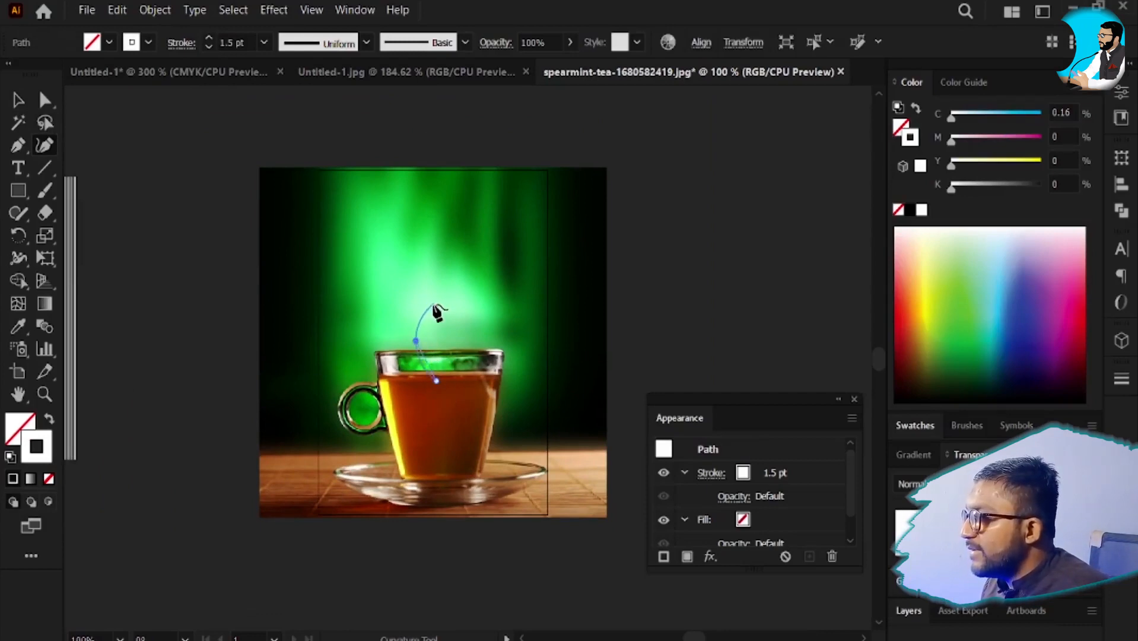
pyautogui.click(446, 289)
pyautogui.click(402, 219)
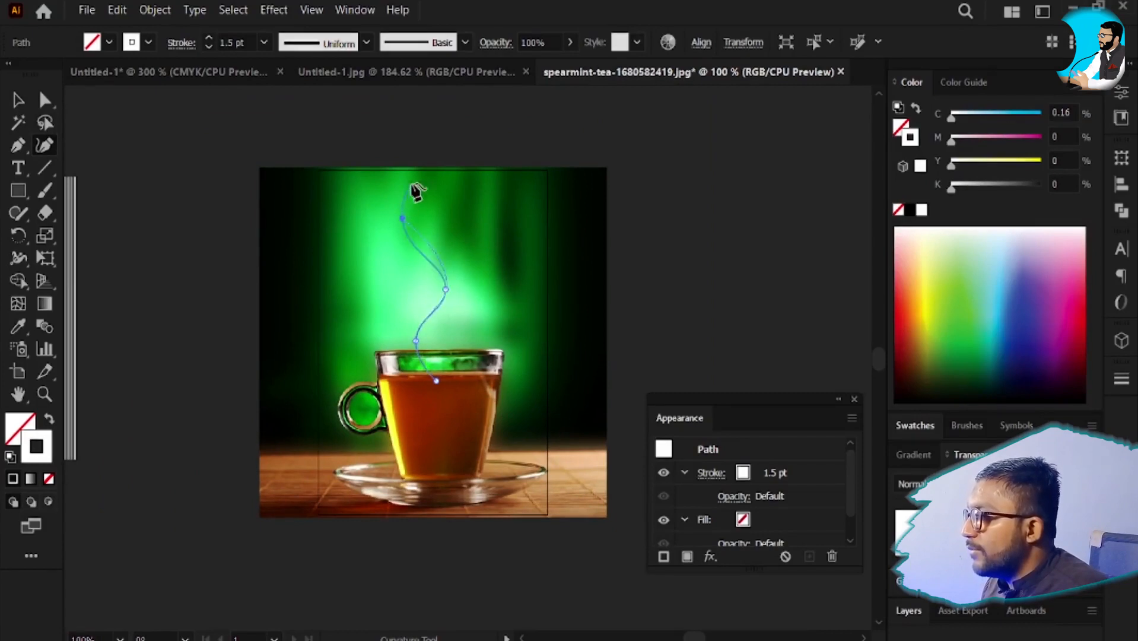
pyautogui.click(416, 180)
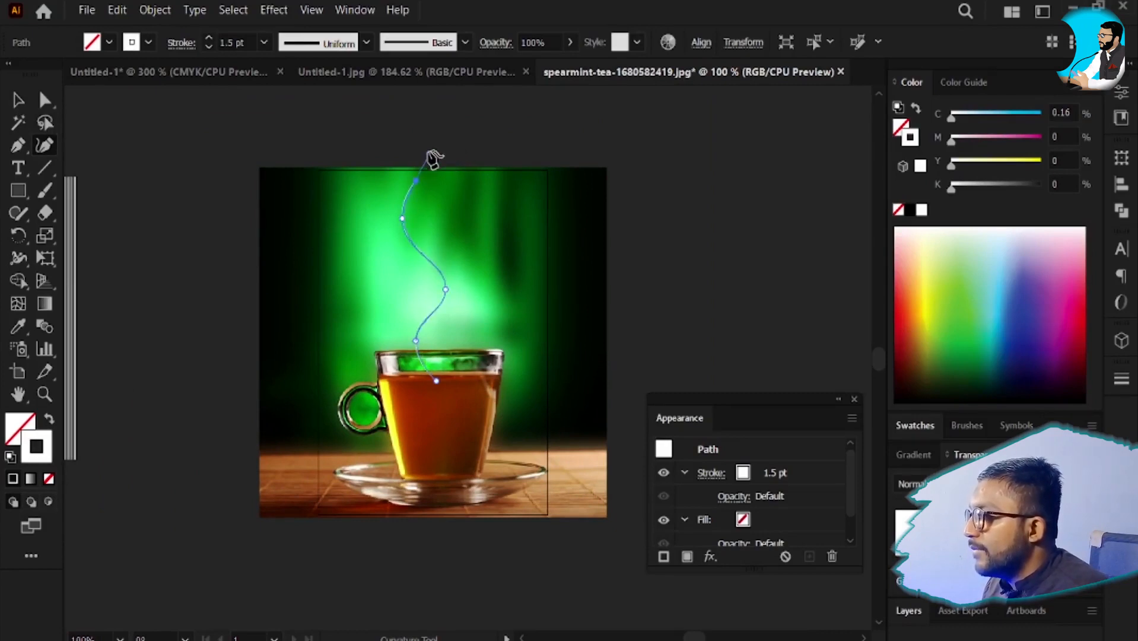
pyautogui.press('v')
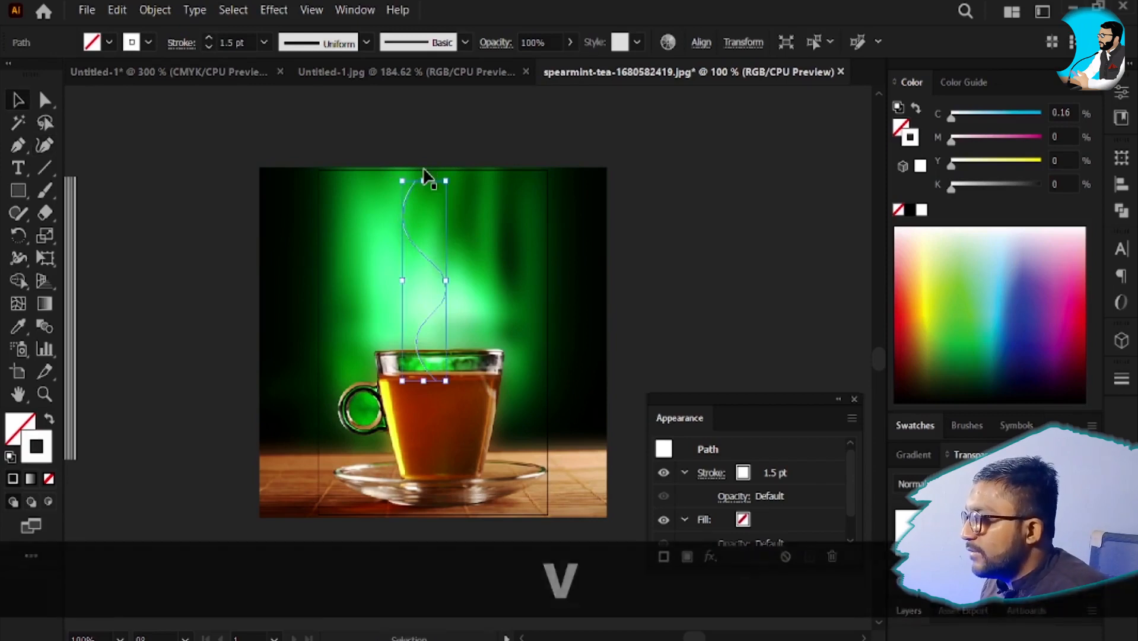
pyautogui.press('Delete')
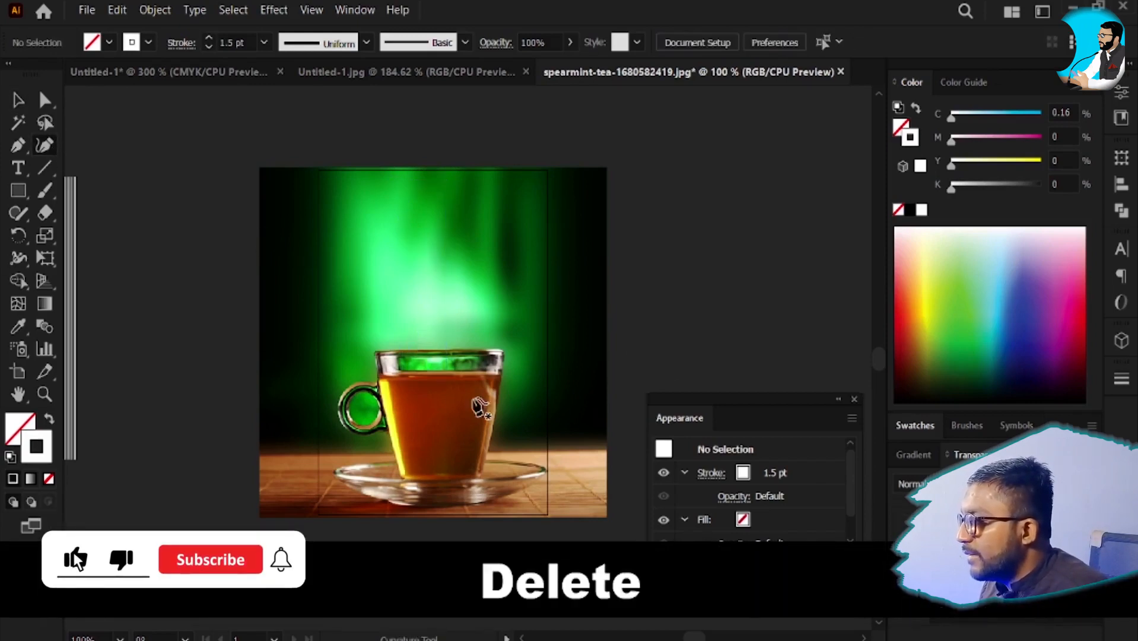
# - Draw a closed zigzag steam shape rising from inside the tea cup and give it a white fill with no stroke
pyautogui.hotkey('ctrl', 'z')
pyautogui.press('v')
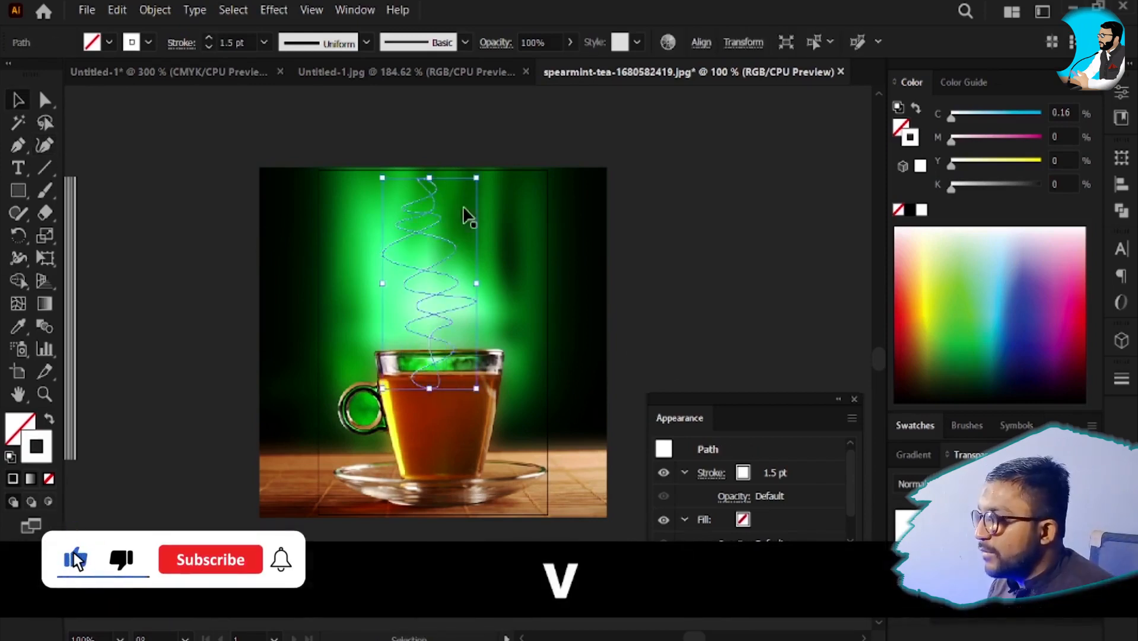
pyautogui.click(50, 419)
# - Try distorting the striped line block into the steam shape with Envelope Distort's Make with Top Object, and undo it
pyautogui.press('space')
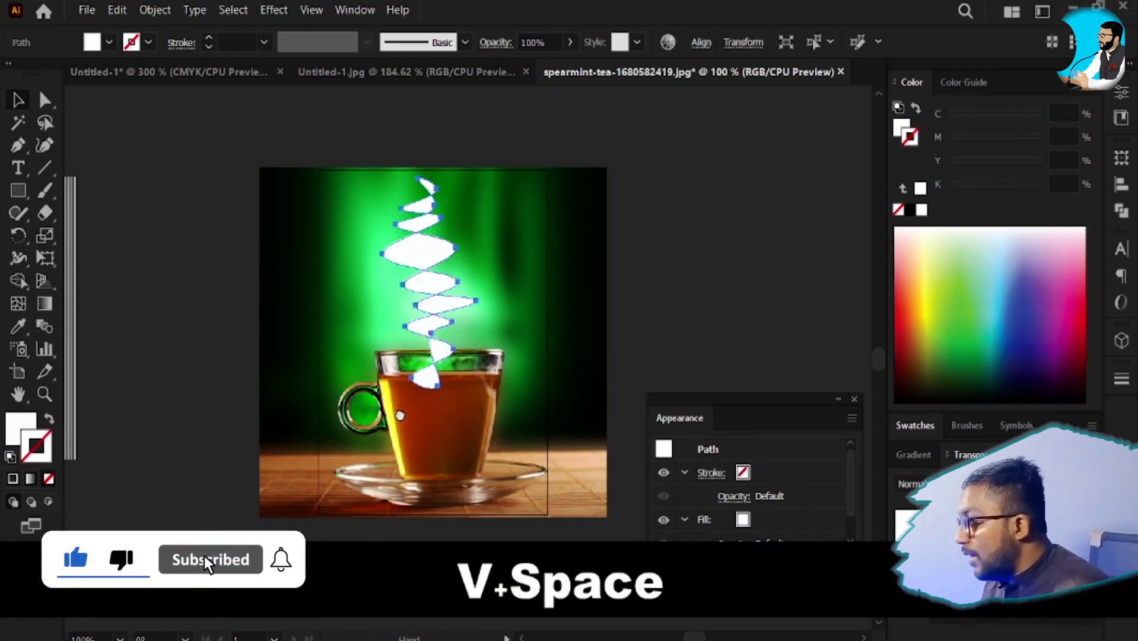
pyautogui.moveTo(323, 330); pyautogui.dragTo(462, 339)
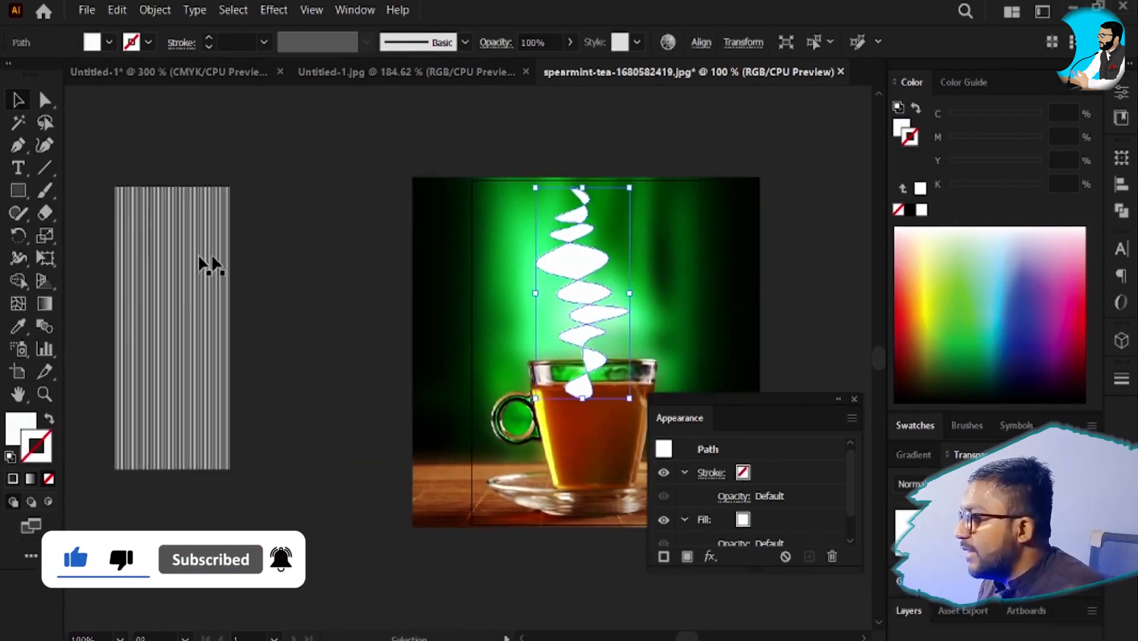
pyautogui.moveTo(93, 140); pyautogui.dragTo(305, 534)
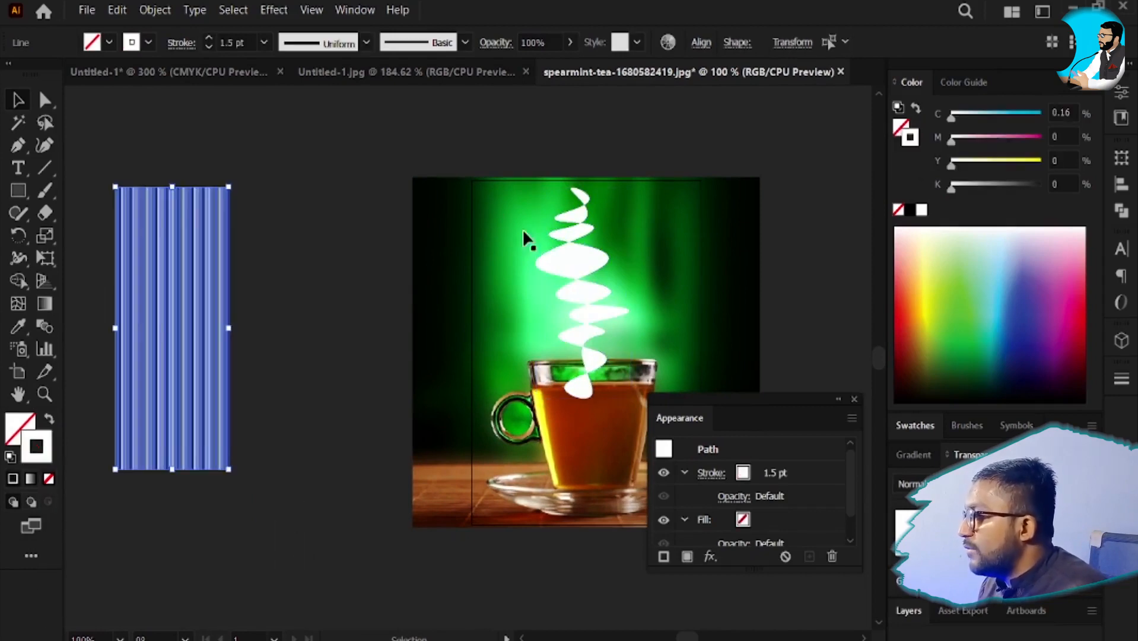
pyautogui.keyDown('shift'); pyautogui.click(568, 262); pyautogui.keyUp('shift')
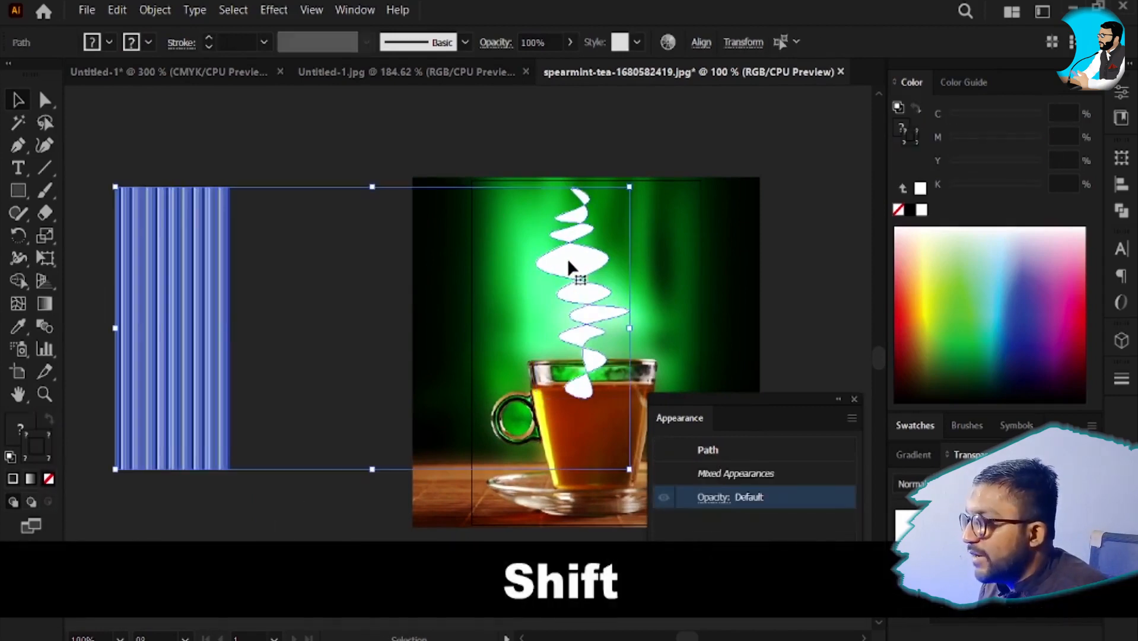
pyautogui.click(155, 10)
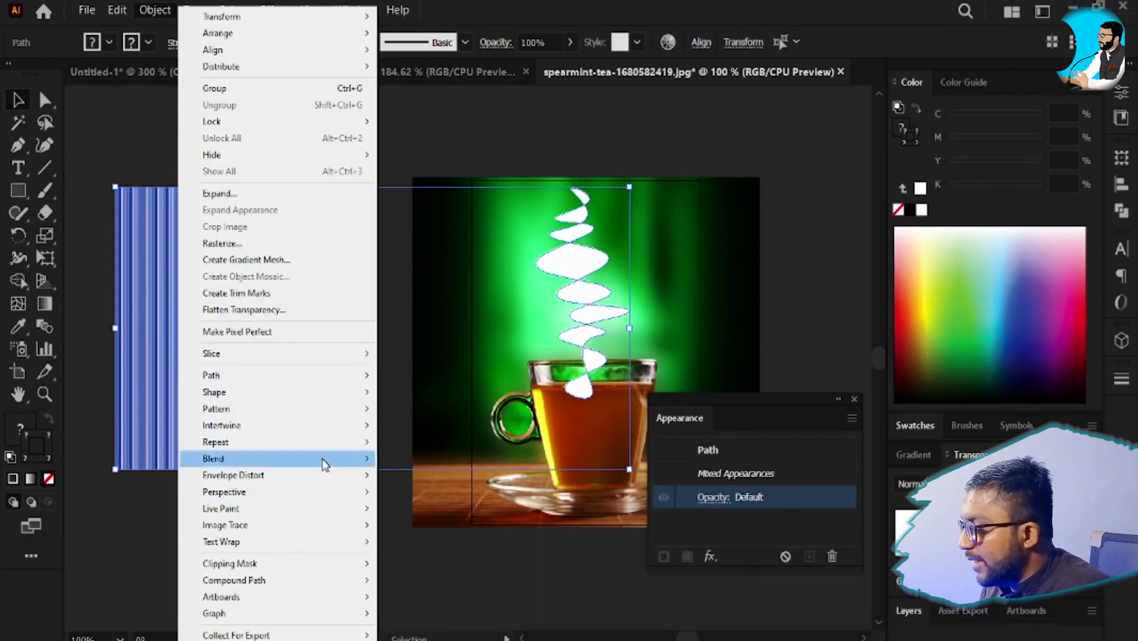
pyautogui.moveTo(321, 473)
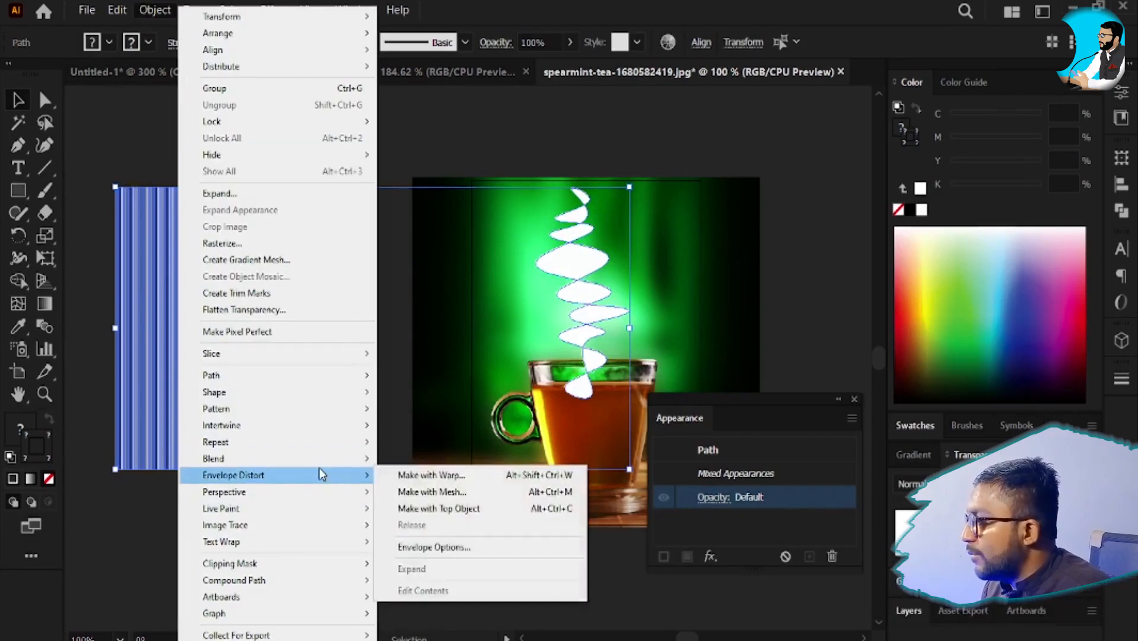
pyautogui.click(469, 508)
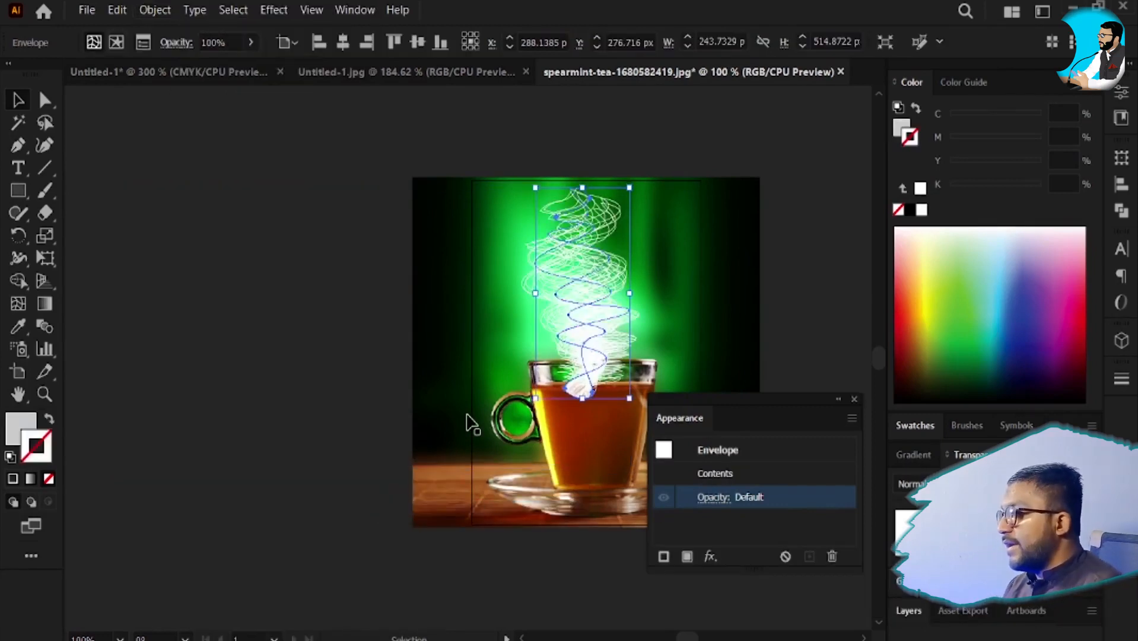
pyautogui.hotkey('ctrl', 'z')
# - Select the white steam shape and float the Layers panel over the canvas
pyautogui.click(240, 267)
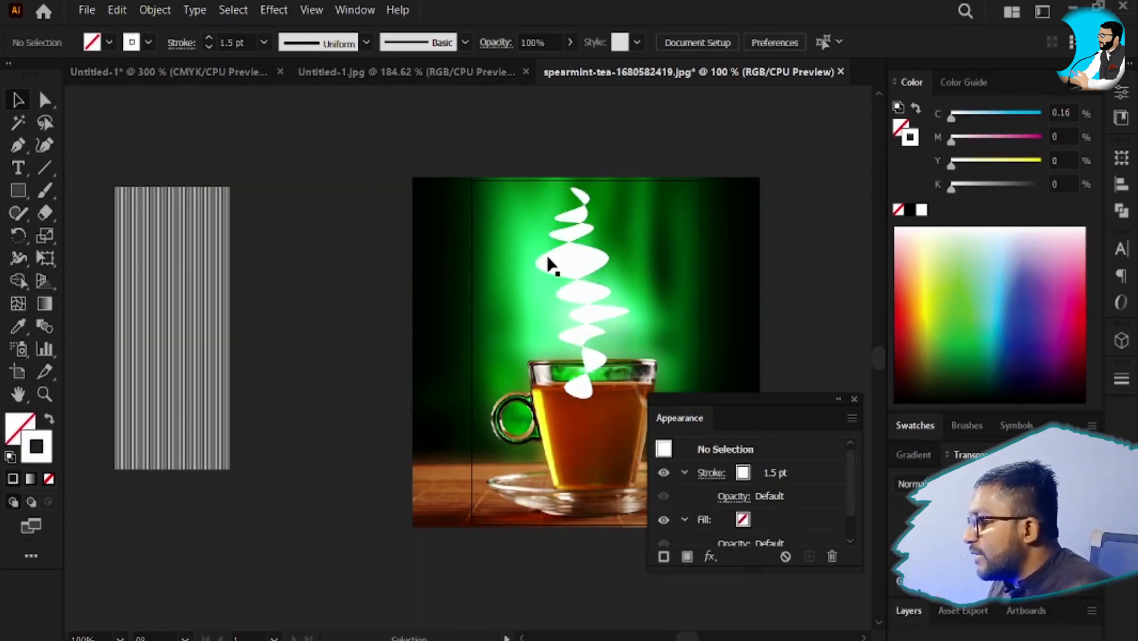
pyautogui.click(553, 275)
pyautogui.click(592, 266)
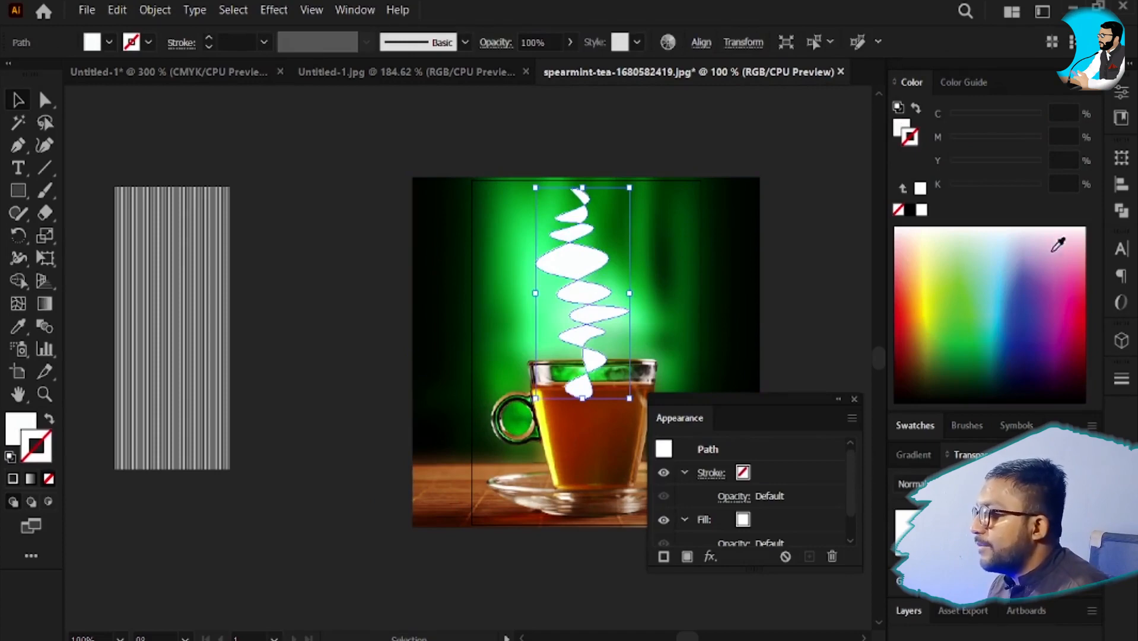
pyautogui.click(350, 7)
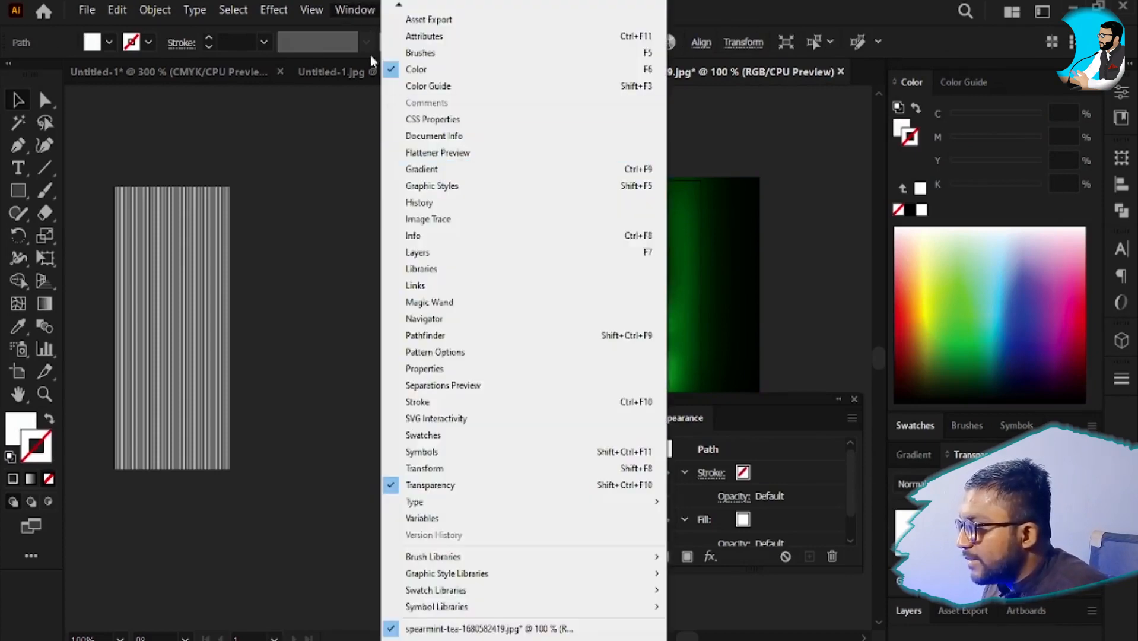
pyautogui.scroll(-2, 522, 320)
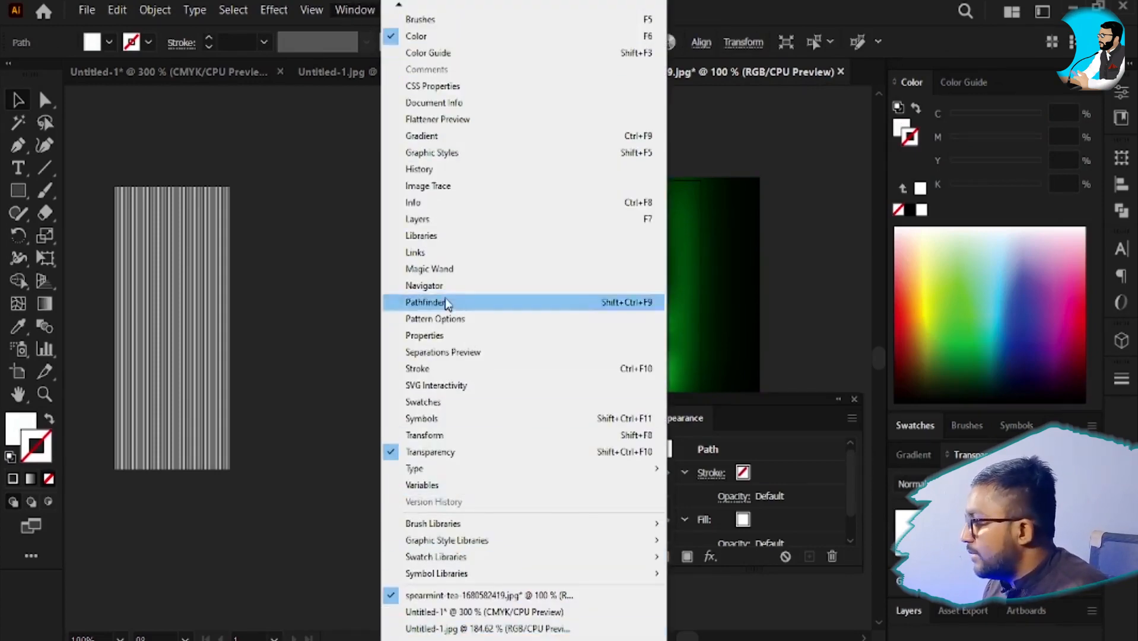
pyautogui.click(457, 221)
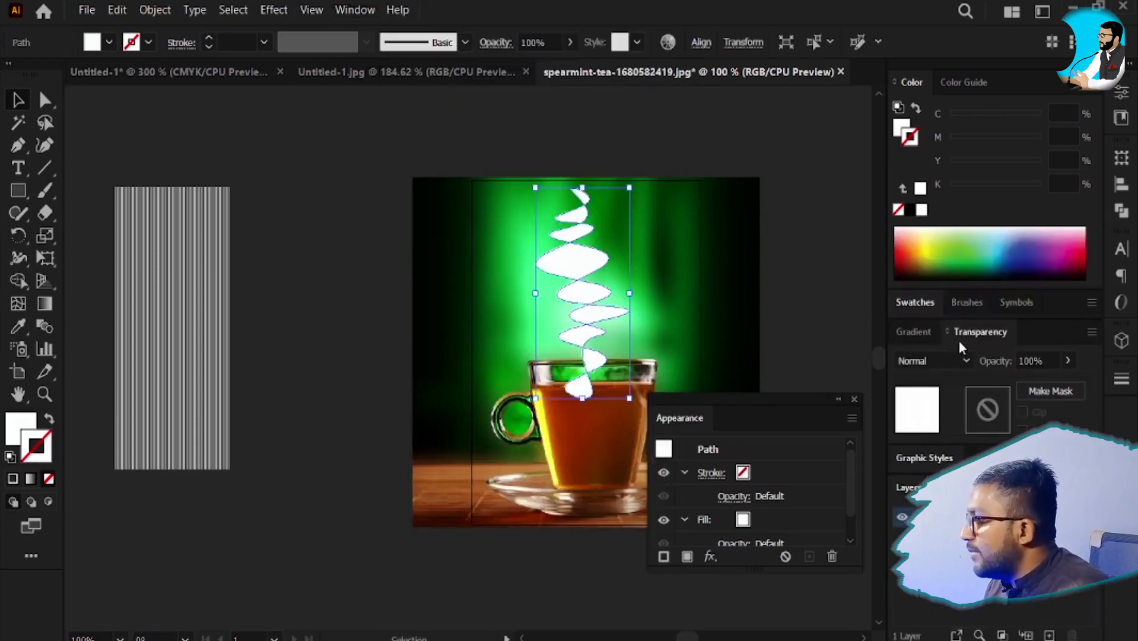
pyautogui.moveTo(908, 488); pyautogui.dragTo(683, 166)
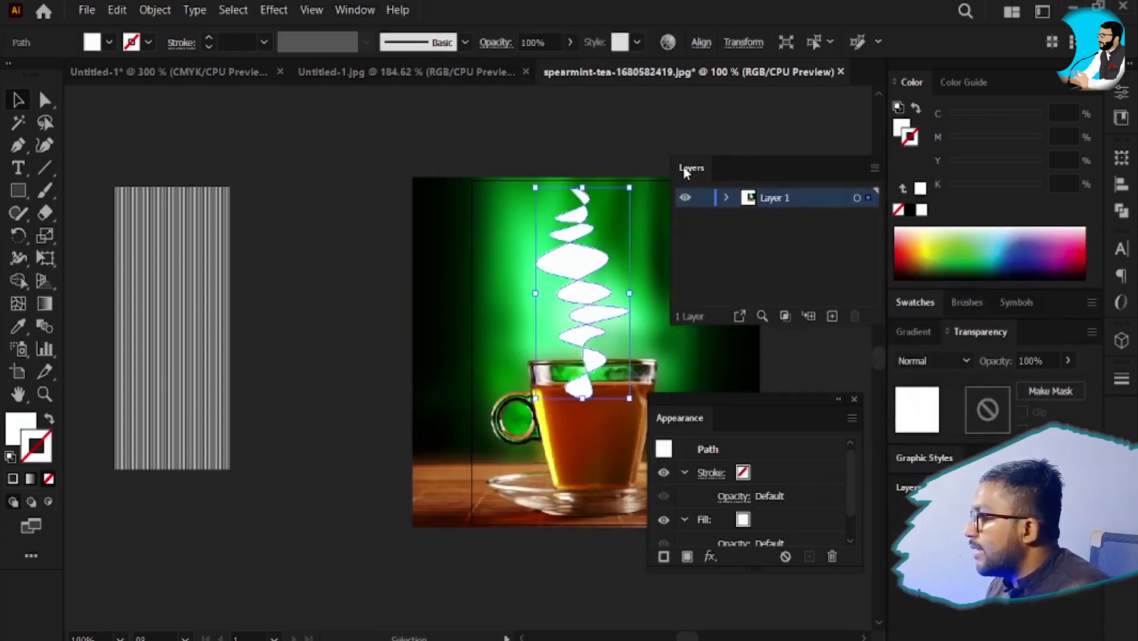
# - Expand Layer 1 and toggle the visibility of its topmost path to examine the stacking order
pyautogui.press('space')
pyautogui.moveTo(567, 330); pyautogui.dragTo(514, 328)
pyautogui.click(728, 196)
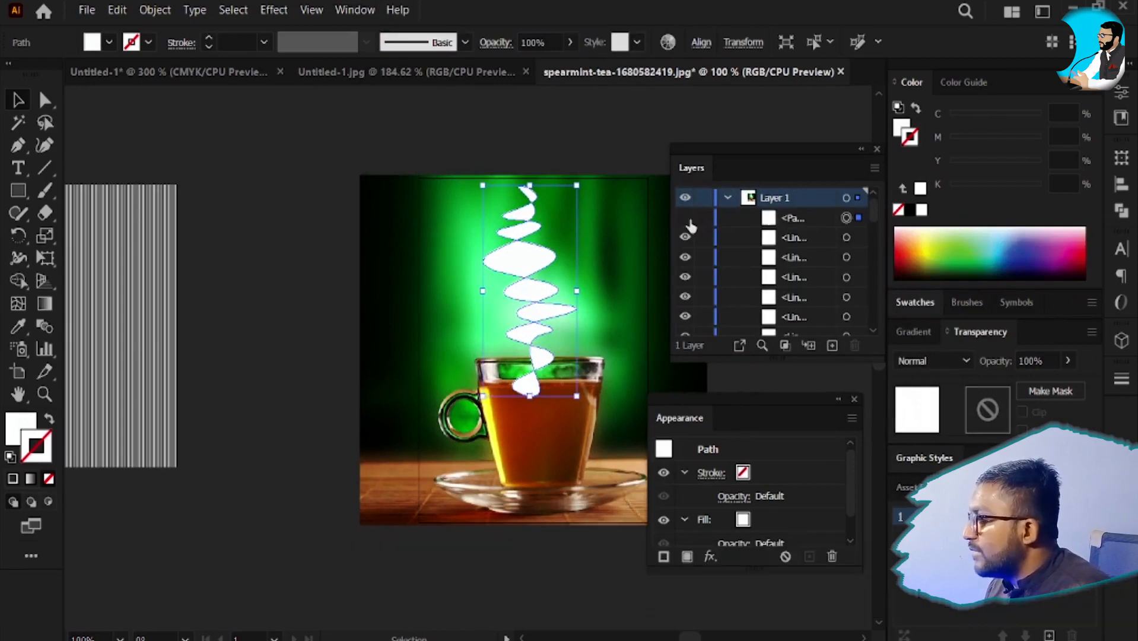
pyautogui.click(686, 218)
pyautogui.click(686, 218)
pyautogui.click(686, 219)
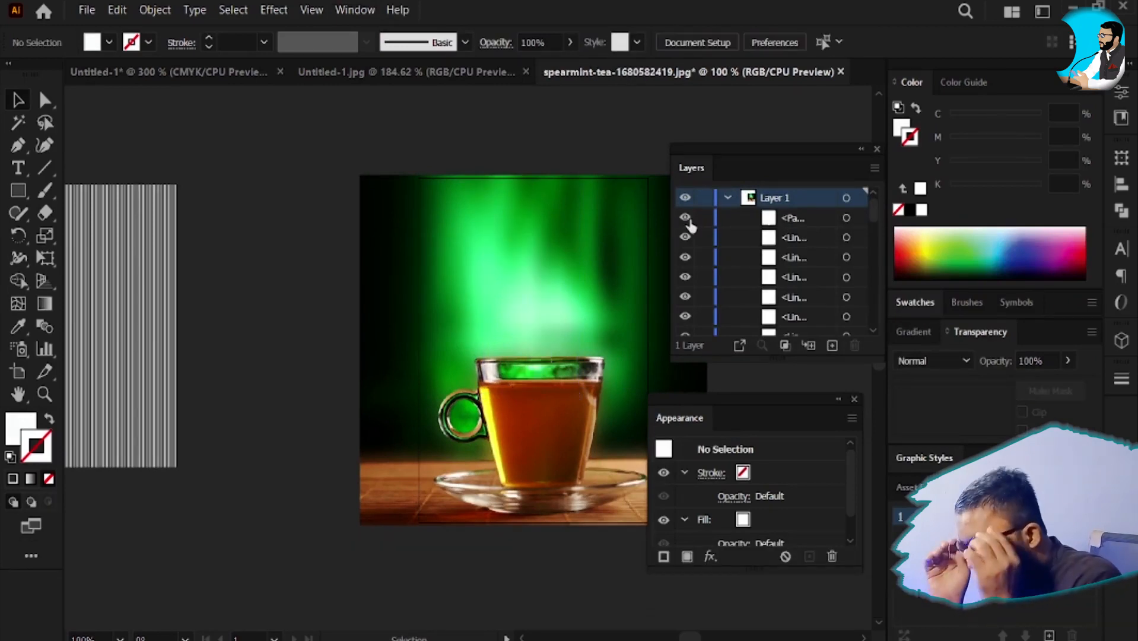
pyautogui.click(686, 219)
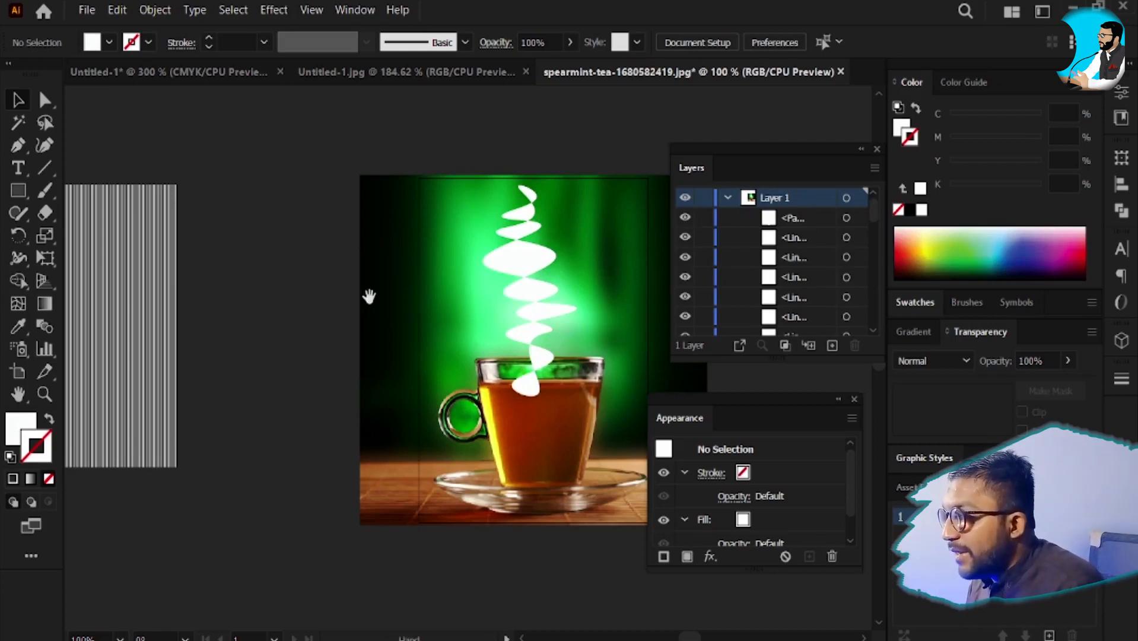
# - Distort the striped line block into the steam shape with Make with Top Object, and shift the resulting envelope slightly over the cup
pyautogui.moveTo(369, 297); pyautogui.dragTo(467, 298)
pyautogui.moveTo(157, 139); pyautogui.dragTo(349, 490)
pyautogui.keyDown('shift'); pyautogui.click(628, 258); pyautogui.keyUp('shift')
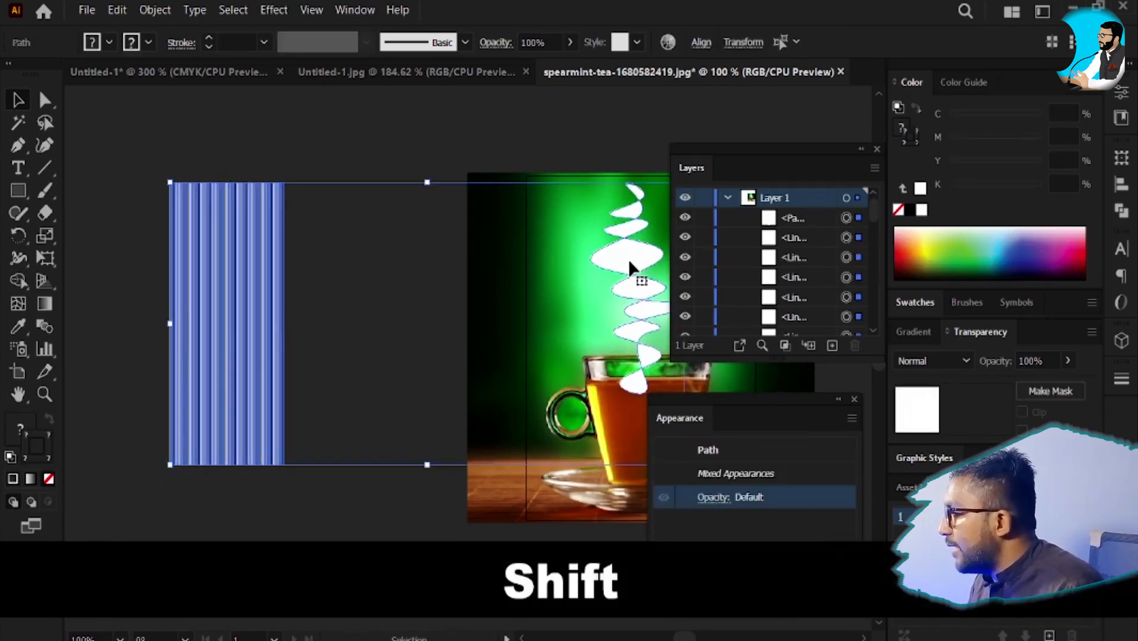
pyautogui.moveTo(528, 315); pyautogui.dragTo(496, 307)
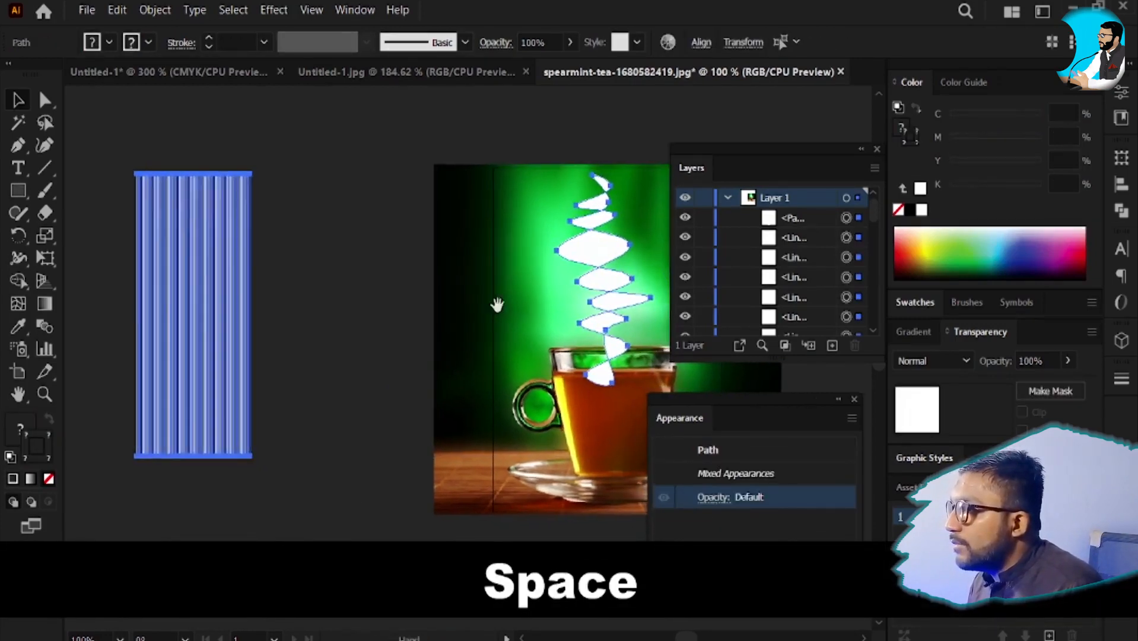
pyautogui.click(117, 10)
pyautogui.moveTo(155, 10)
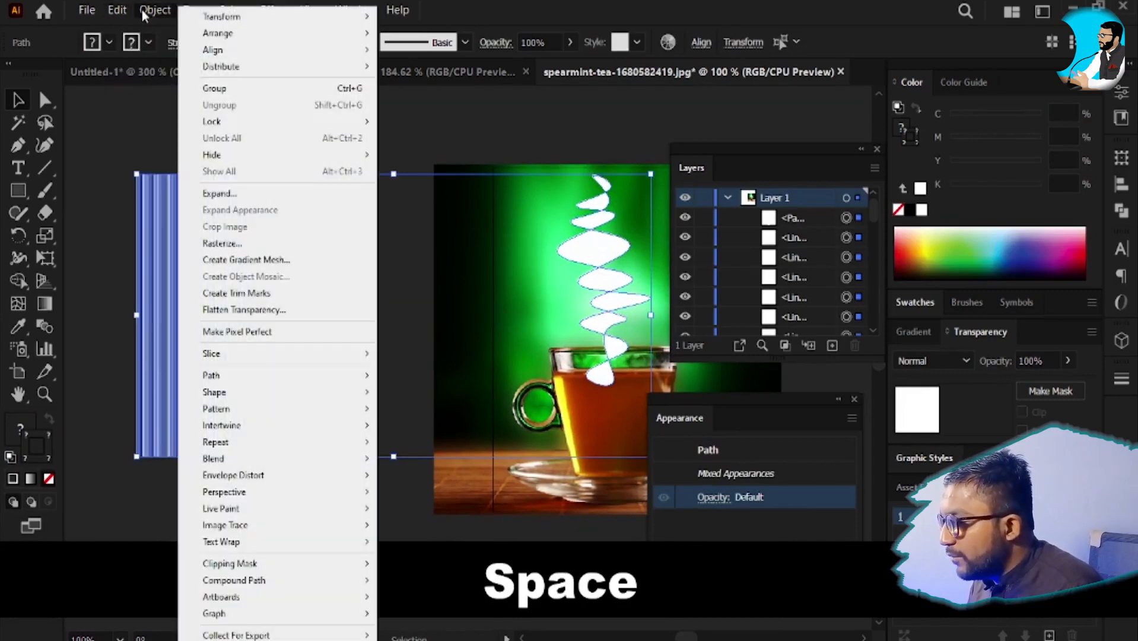
pyautogui.moveTo(332, 475)
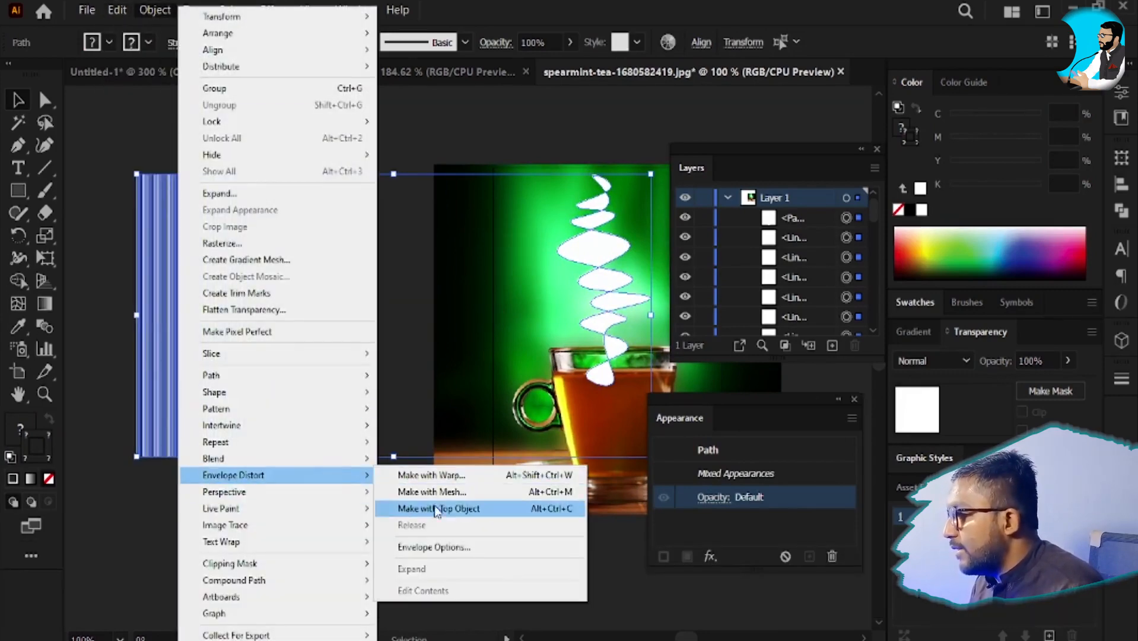
pyautogui.click(435, 509)
pyautogui.press('v')
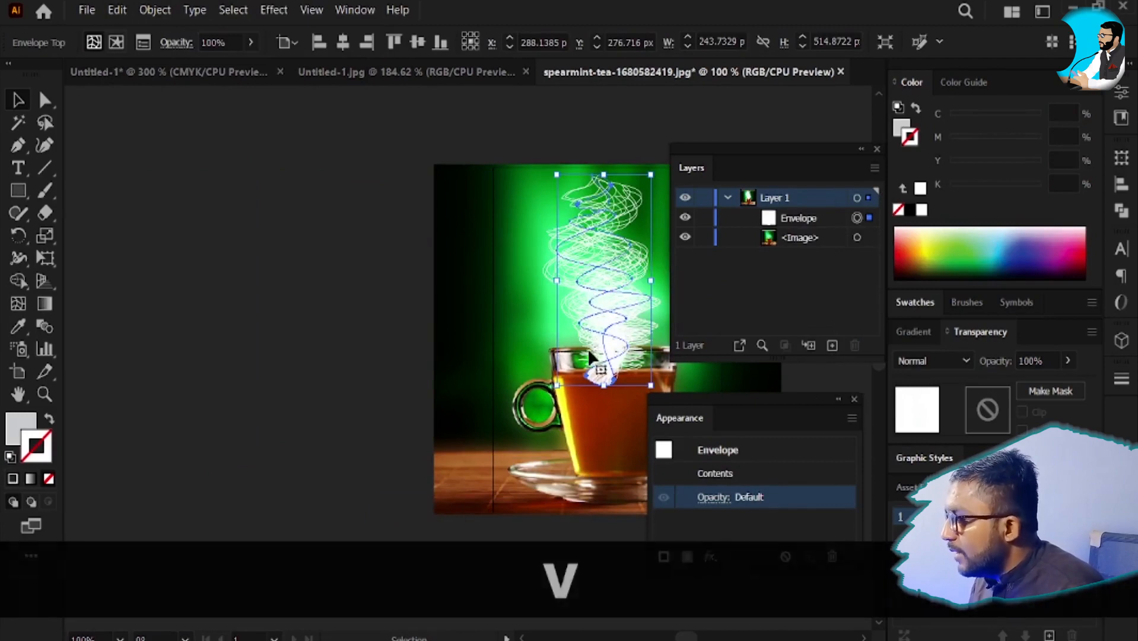
pyautogui.moveTo(602, 374); pyautogui.dragTo(483, 329)
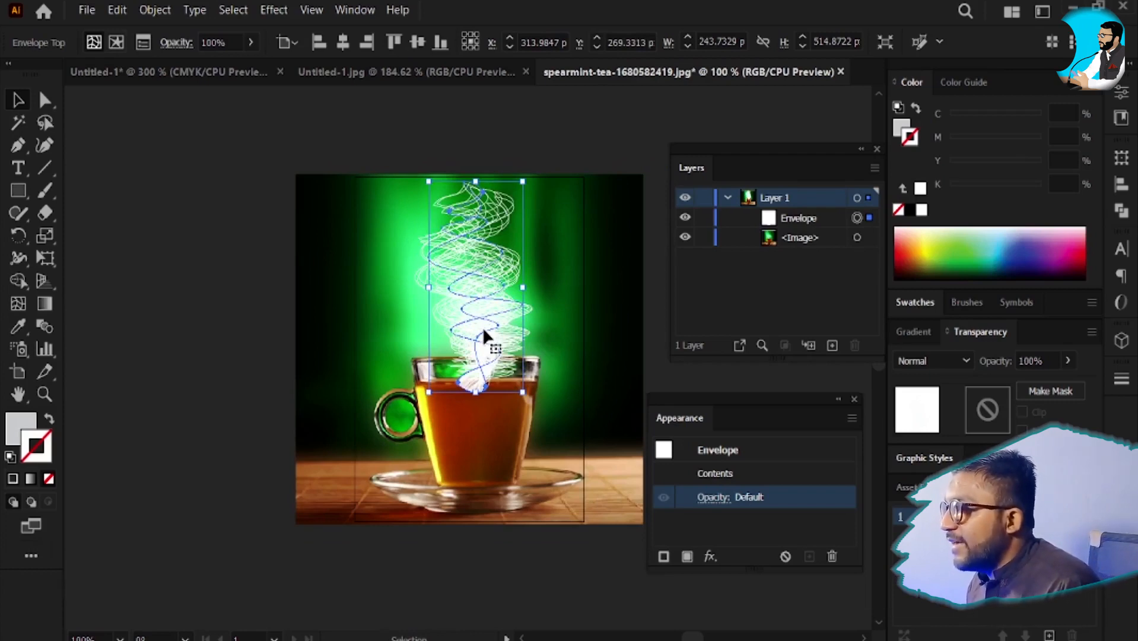
# - Apply a Gaussian Blur with a radius of 49.4598 pixels to the steam envelope
pyautogui.click(268, 8)
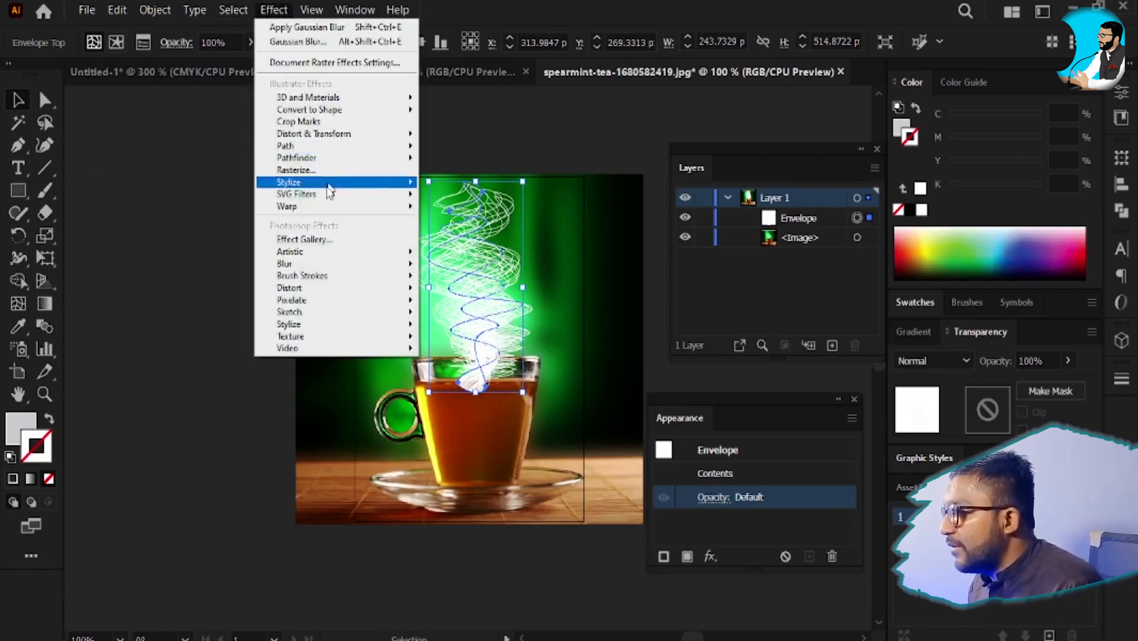
pyautogui.moveTo(356, 263)
pyautogui.click(480, 265)
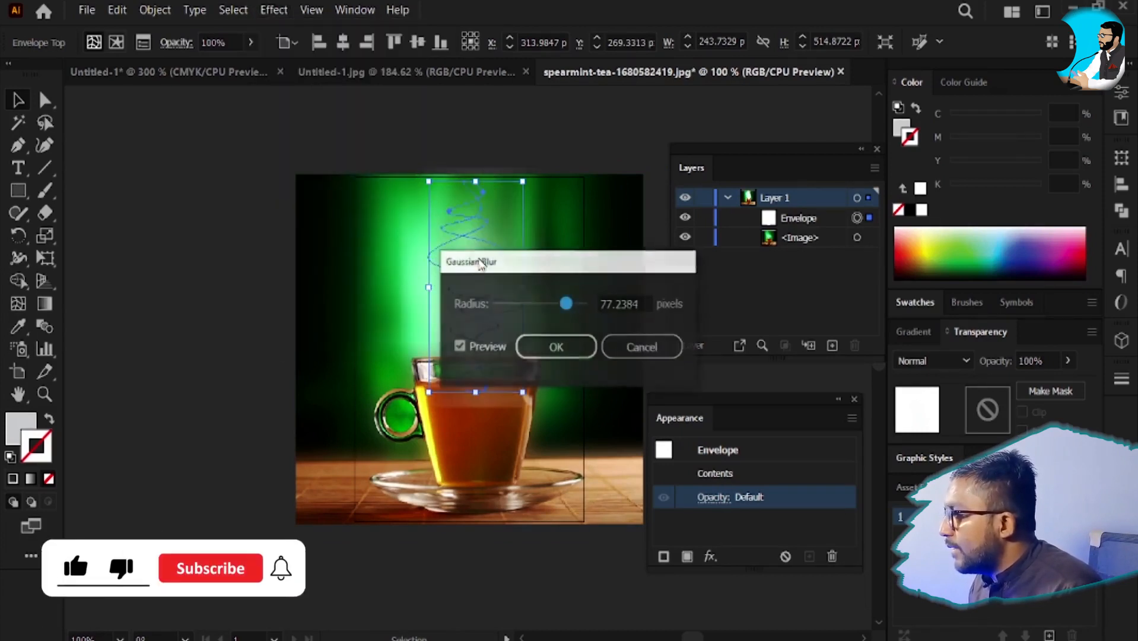
pyautogui.moveTo(561, 270); pyautogui.dragTo(677, 231)
pyautogui.moveTo(679, 271); pyautogui.dragTo(664, 275)
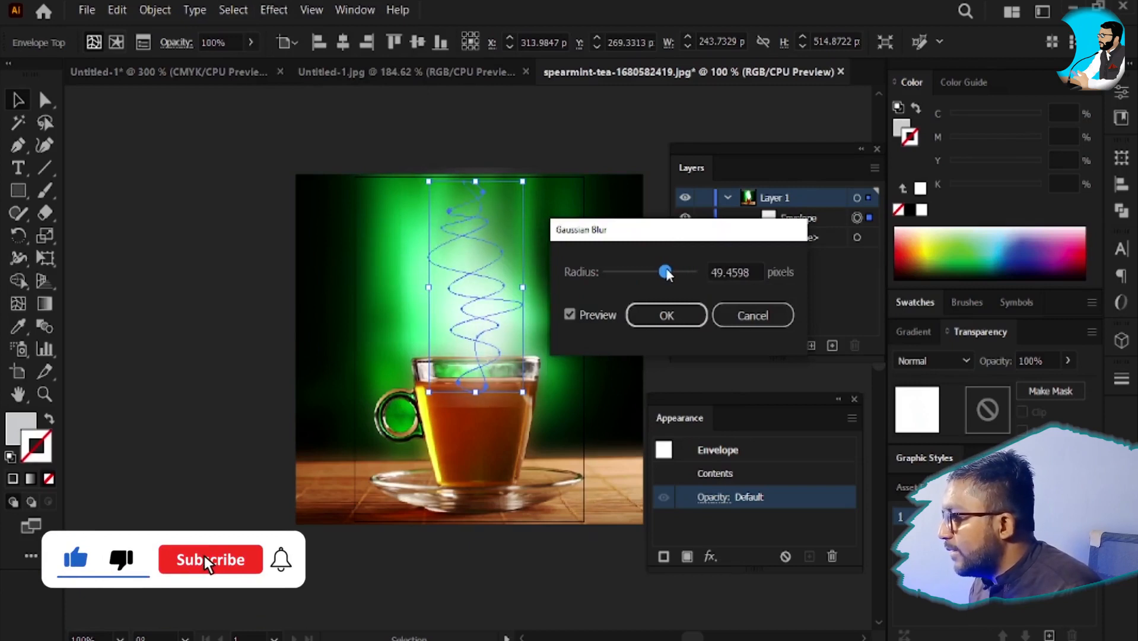
pyautogui.click(666, 315)
pyautogui.press('v')
# - Clear the selection and move the blurred steam slightly lower into the tea cup
pyautogui.click(48, 302)
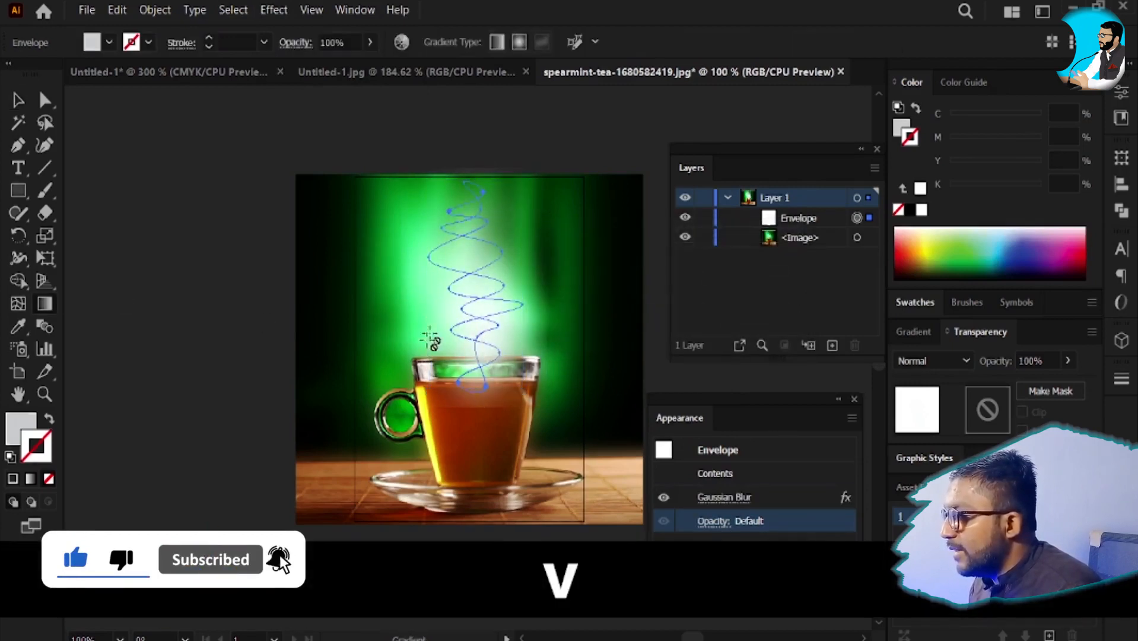
pyautogui.press('v')
pyautogui.click(255, 320)
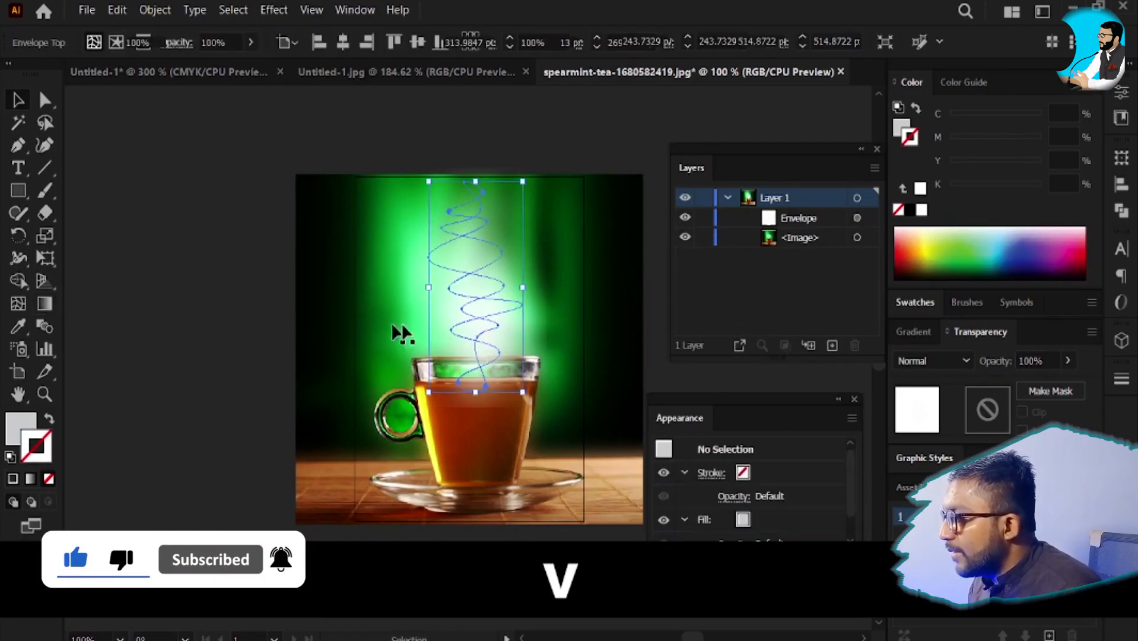
pyautogui.moveTo(463, 322); pyautogui.dragTo(481, 337)
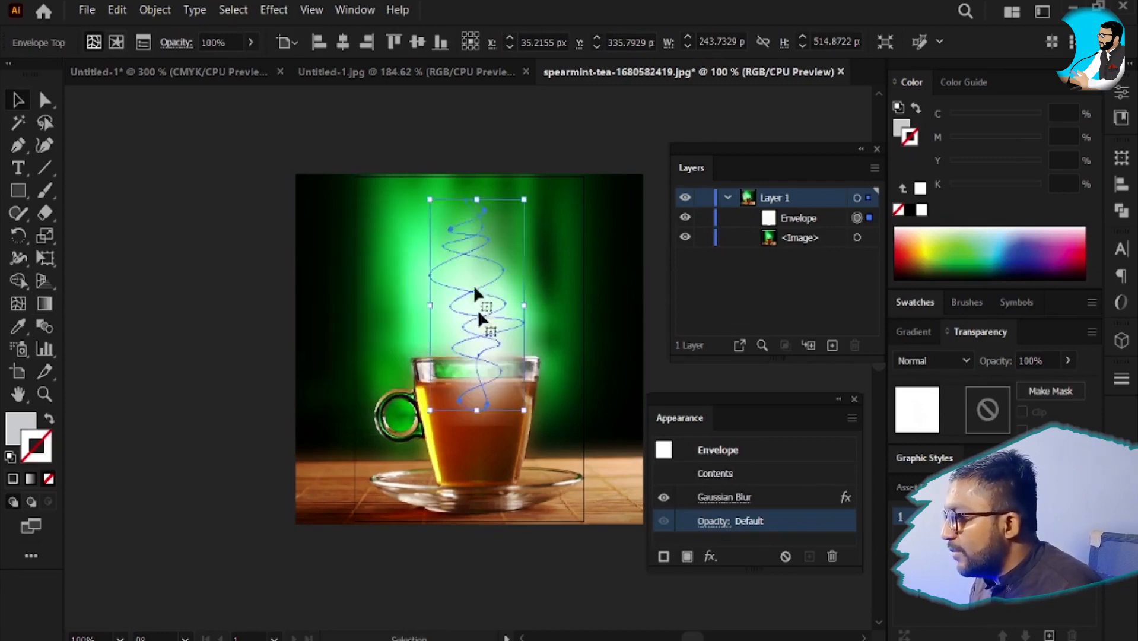
# - Copy the blurred steam into the Untitled-1.jpg document and position it over the front coffee cup
pyautogui.click(392, 72)
pyautogui.press('space')
pyautogui.moveTo(474, 391); pyautogui.dragTo(456, 300)
pyautogui.click(568, 72)
pyautogui.moveTo(493, 333)
pyautogui.mouseDown()
pyautogui.moveTo(406, 104)
pyautogui.moveTo(362, 92)
pyautogui.moveTo(472, 332)
pyautogui.mouseUp()
pyautogui.moveTo(442, 386); pyautogui.dragTo(410, 332)
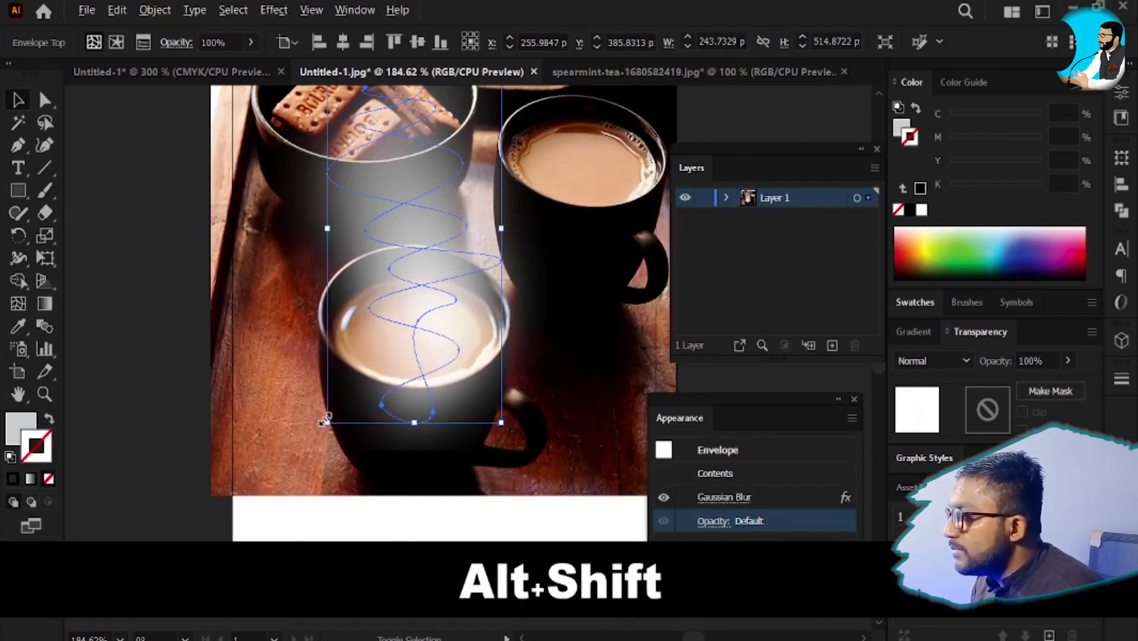
# - Scale the steam down proportionally to about 115 by 242 px and move it up over the front coffee cup
pyautogui.moveTo(325, 420); pyautogui.dragTo(399, 330)
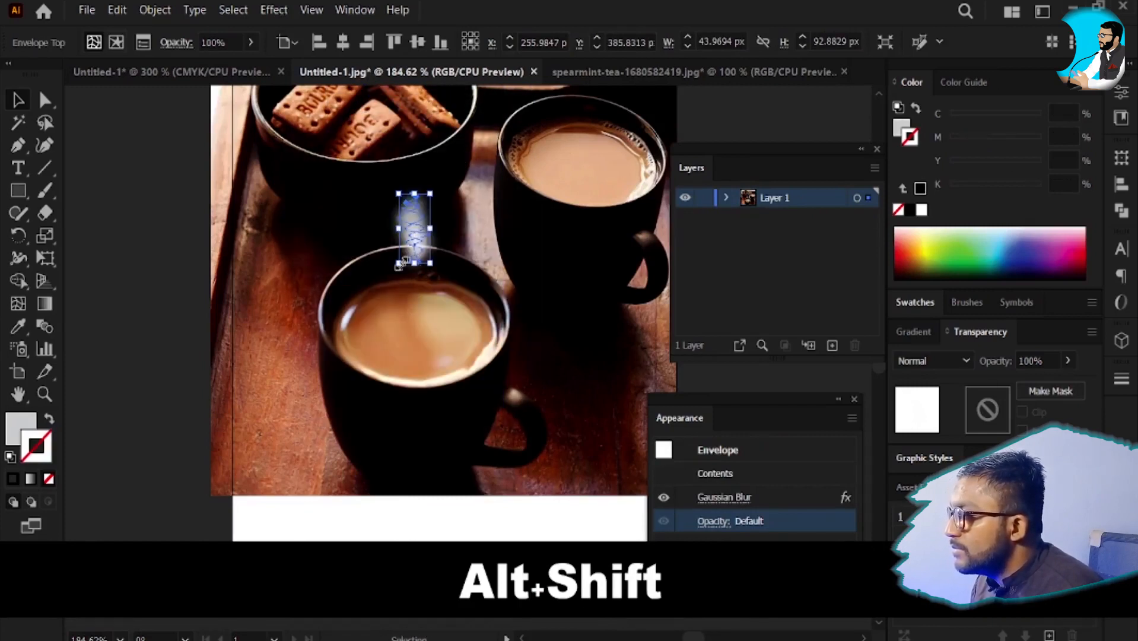
pyautogui.moveTo(399, 265); pyautogui.dragTo(453, 349)
pyautogui.moveTo(408, 309); pyautogui.dragTo(414, 274)
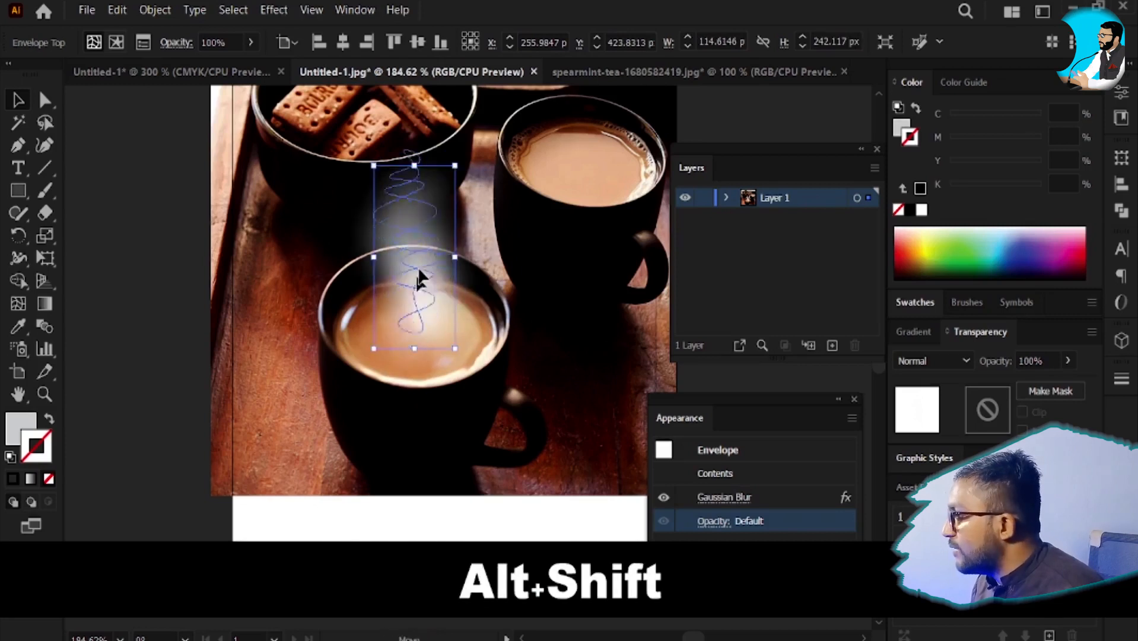
pyautogui.moveTo(518, 327); pyautogui.dragTo(467, 330)
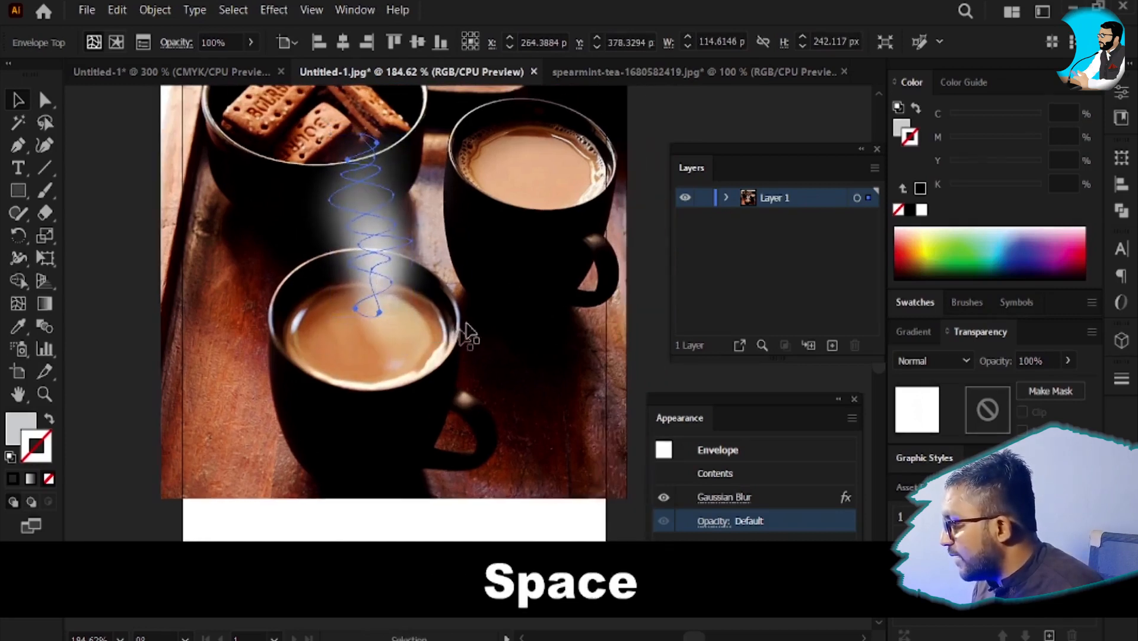
# - Edit the steam's Gaussian Blur and set its radius to 23.417 pixels
pyautogui.click(760, 502)
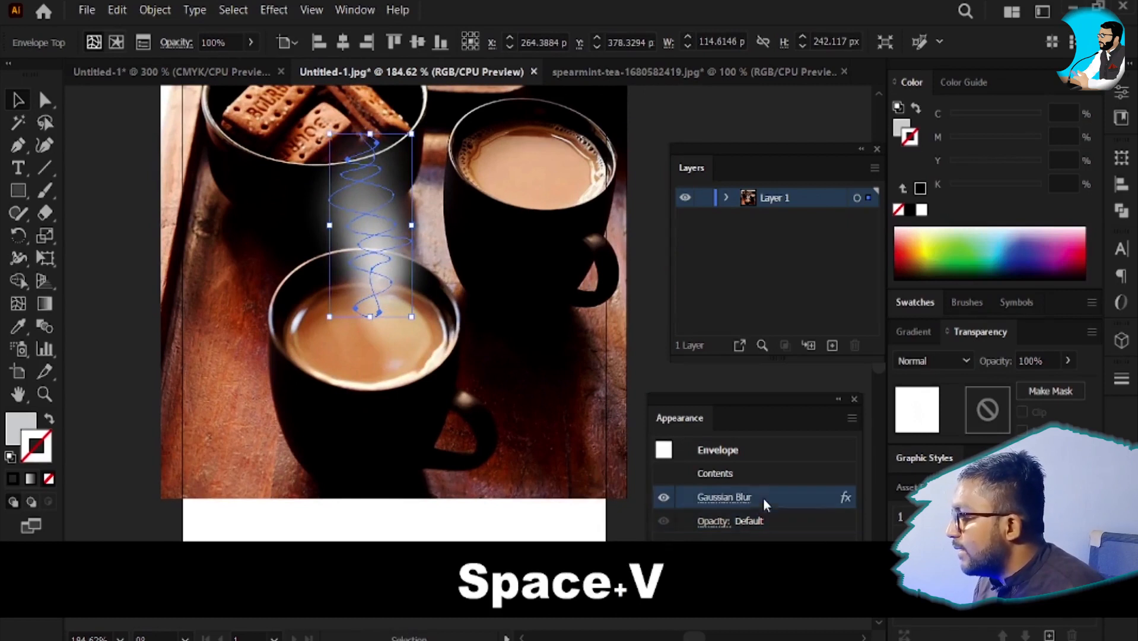
pyautogui.click(734, 497)
pyautogui.moveTo(650, 277)
pyautogui.mouseDown()
pyautogui.moveTo(632, 275)
pyautogui.moveTo(656, 274)
pyautogui.mouseUp()
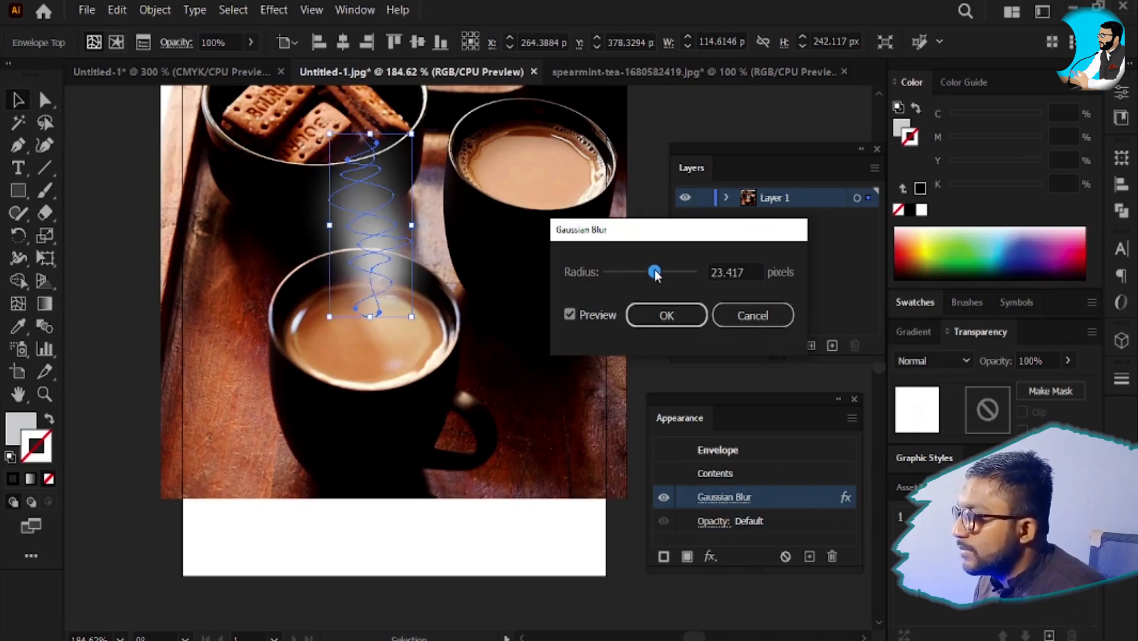
pyautogui.click(658, 316)
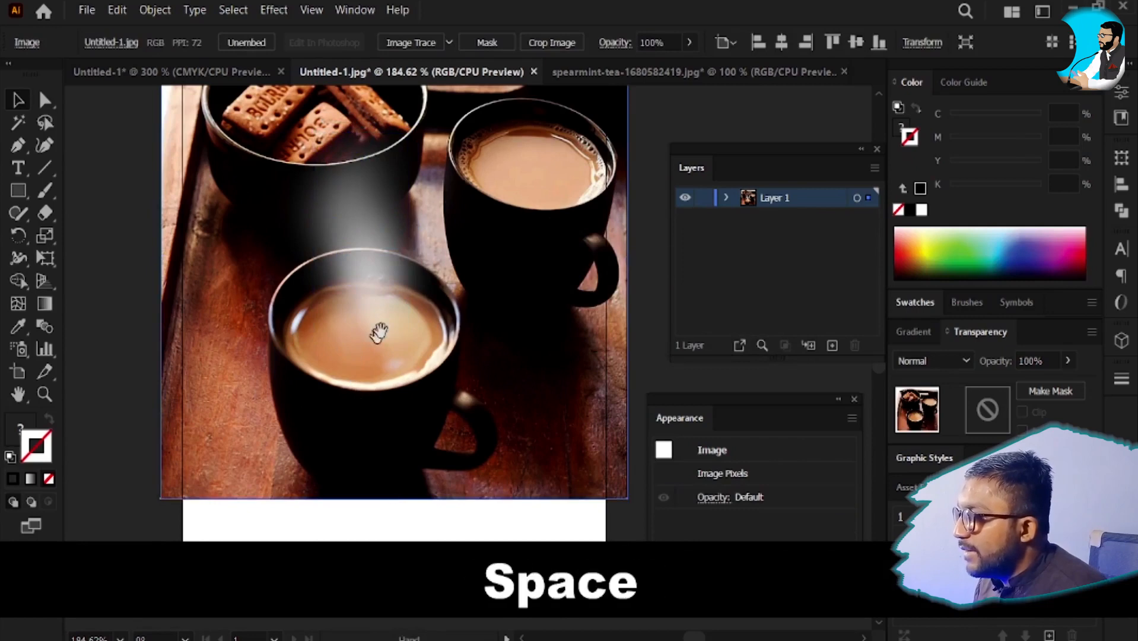
# - Duplicate the front cup's steam and place the copy over the rear coffee cup
pyautogui.moveTo(377, 331); pyautogui.dragTo(329, 318)
pyautogui.hotkey('ctrl', 'z')
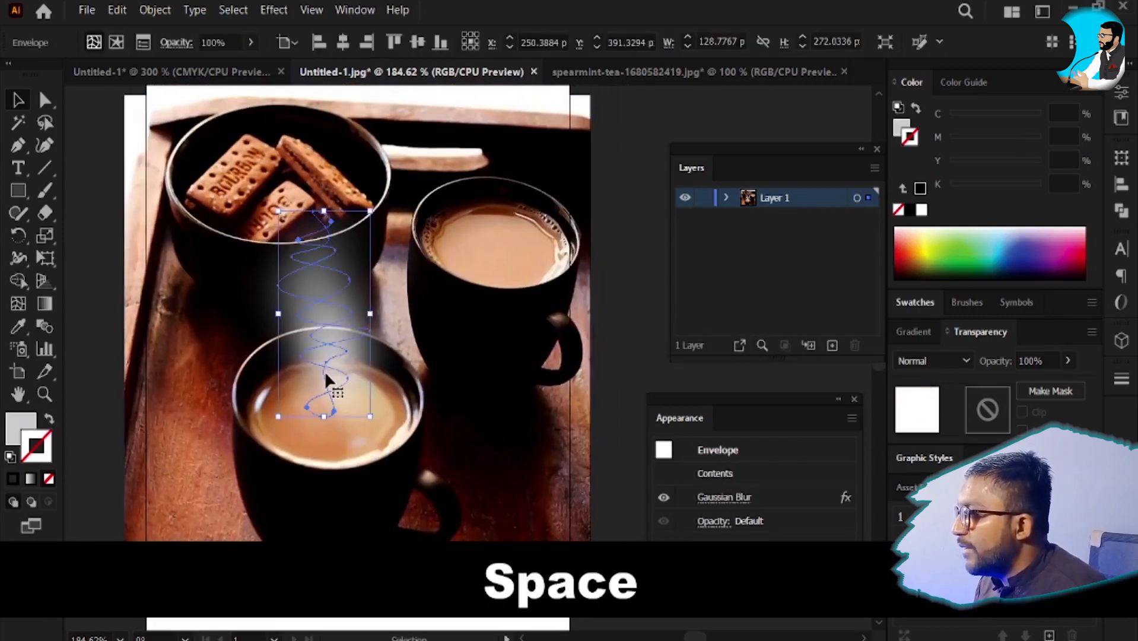
pyautogui.moveTo(331, 394); pyautogui.dragTo(497, 226)
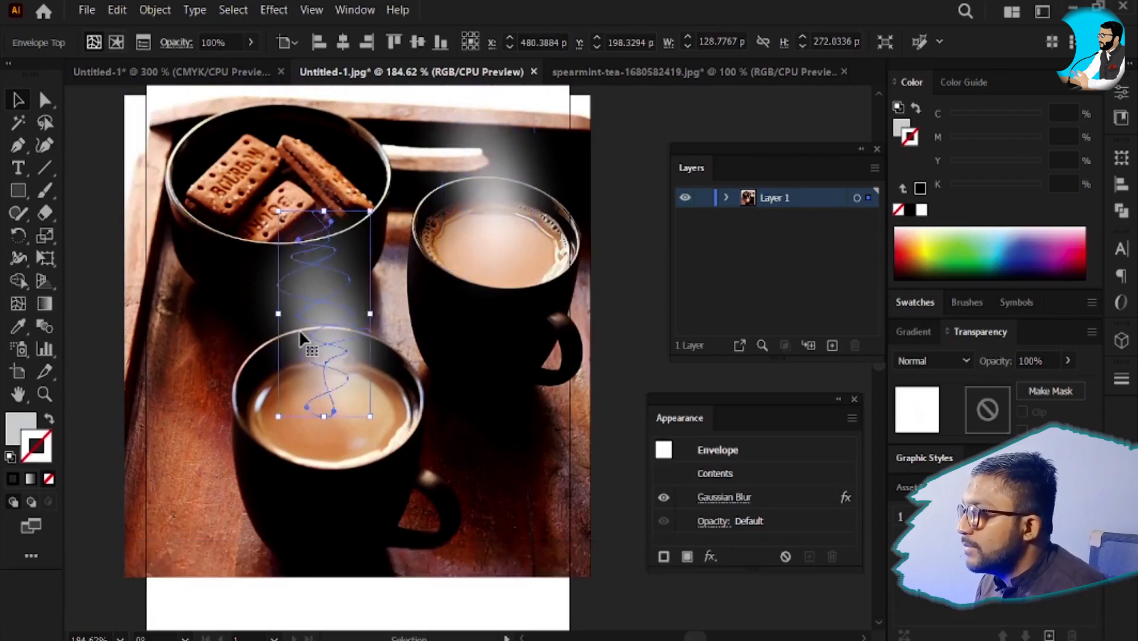
# - Set the stroke weight of all lines inside the front cup's steam envelope to 0.5 pt and exit isolation mode
pyautogui.doubleClick(299, 328)
pyautogui.click(432, 101)
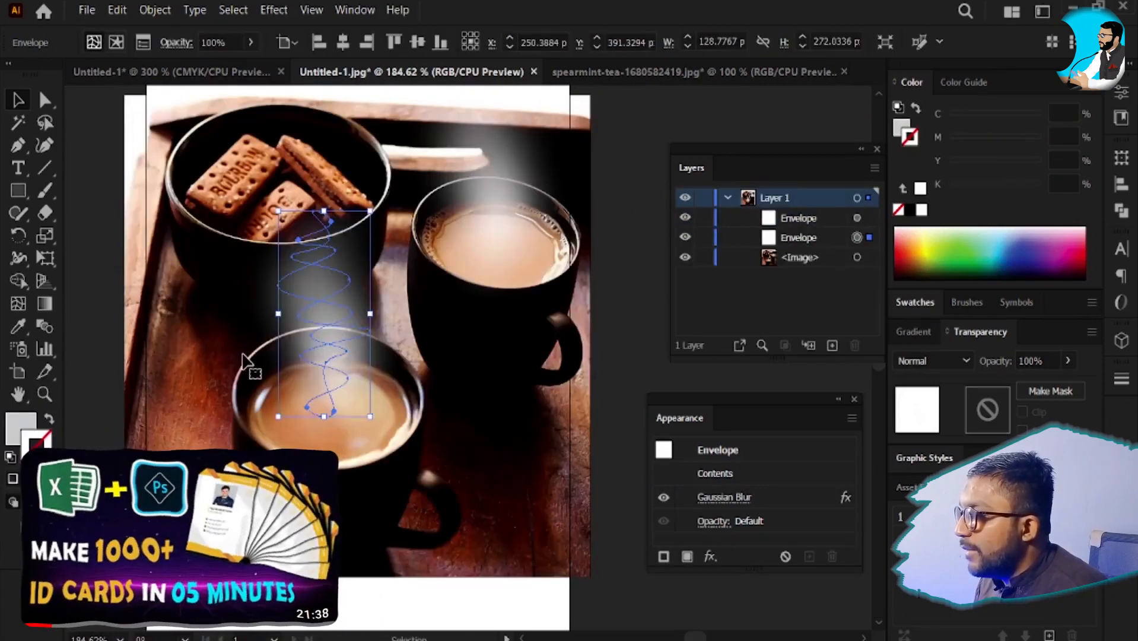
pyautogui.doubleClick(324, 318)
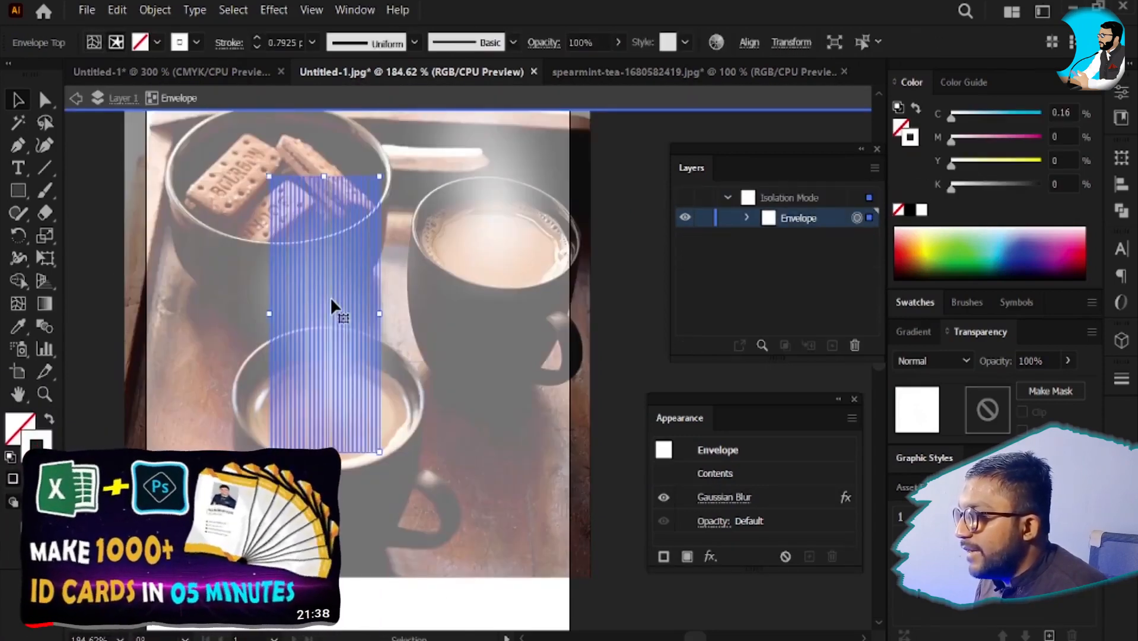
pyautogui.click(191, 356)
pyautogui.click(312, 332)
pyautogui.click(351, 323)
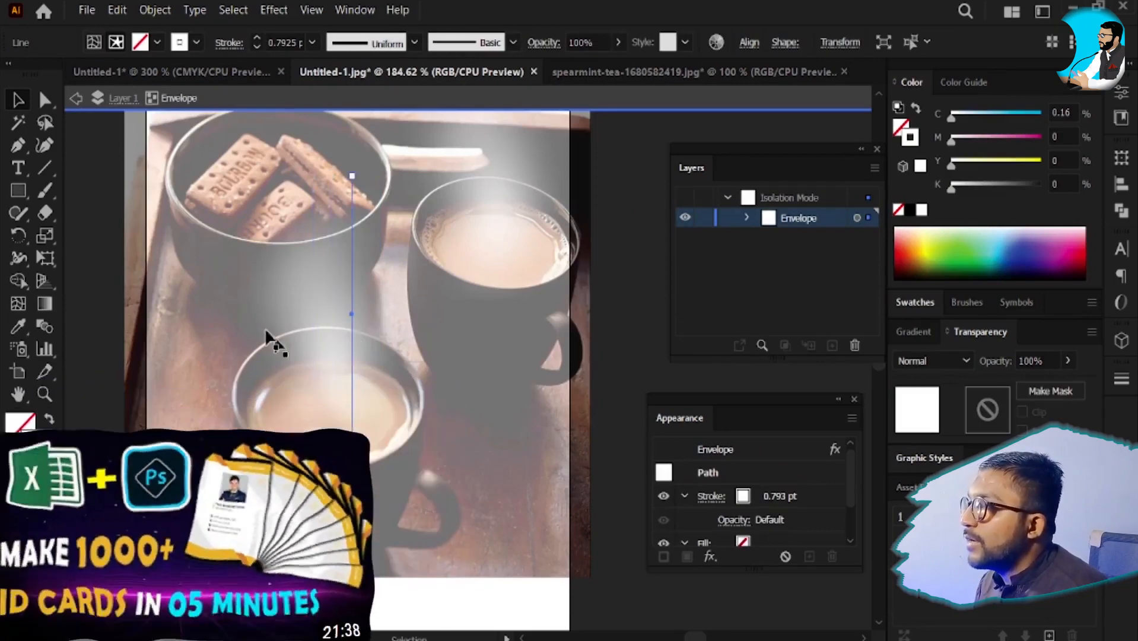
pyautogui.moveTo(261, 303); pyautogui.dragTo(448, 379)
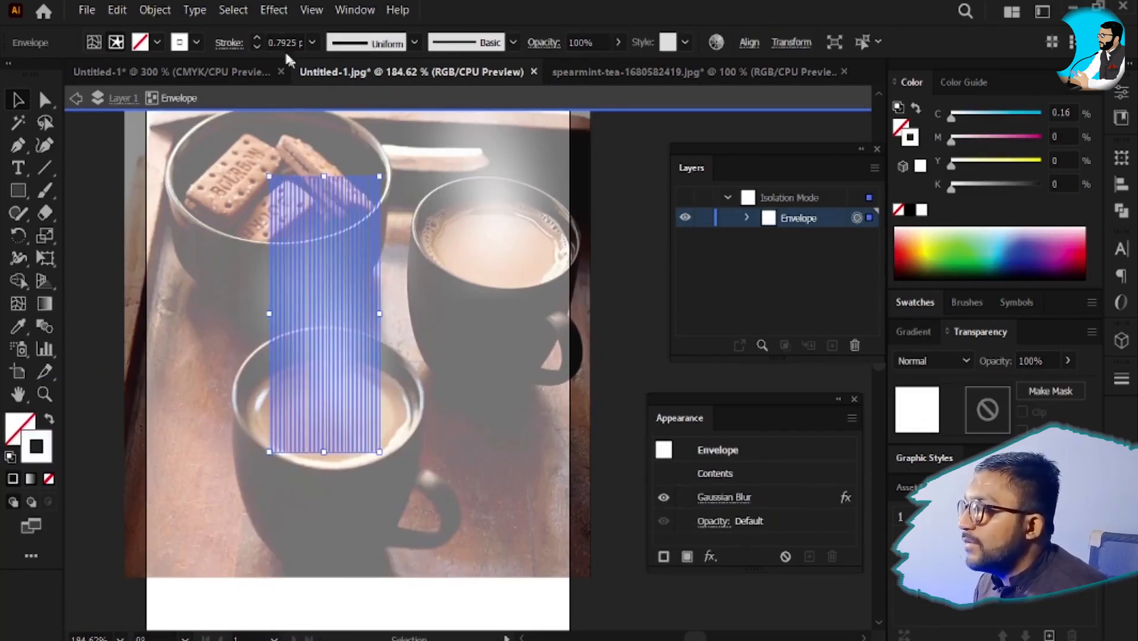
pyautogui.click(277, 37)
pyautogui.write('0.5')
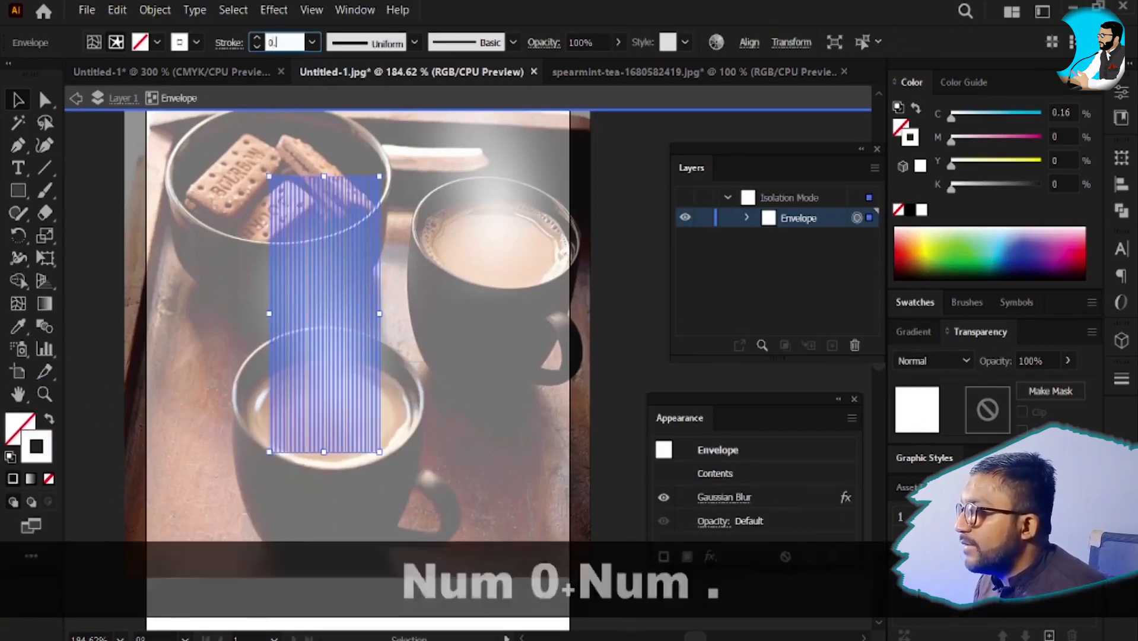
pyautogui.press('Return')
pyautogui.doubleClick(325, 116)
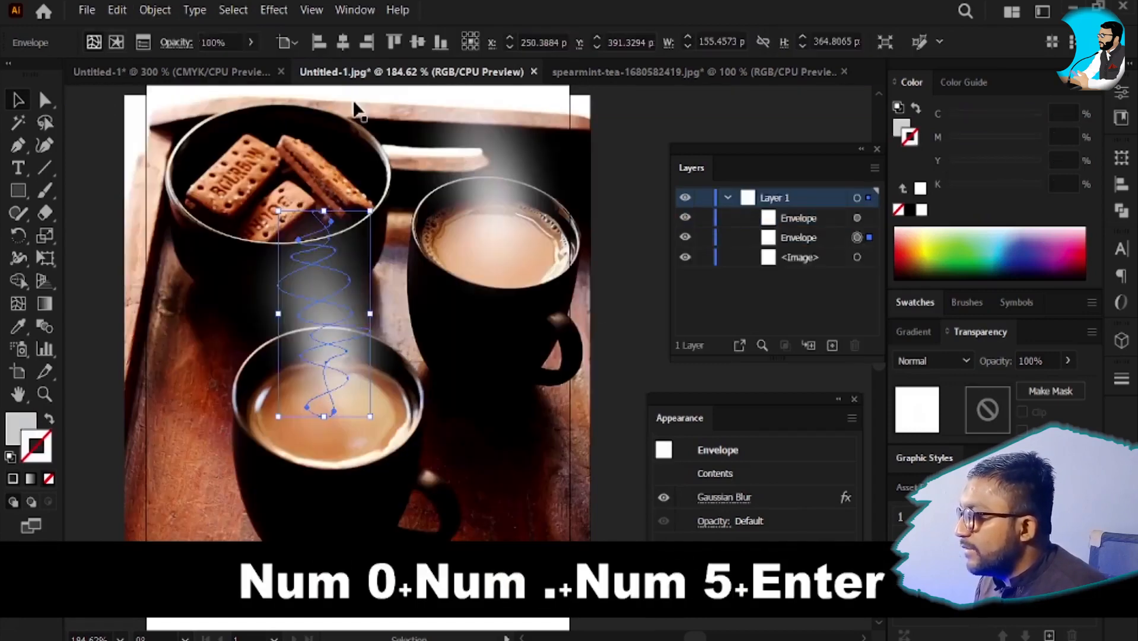
# - Reduce the stroke weight of the lines in the front cup's steam envelope to 0.2 pt, exit isolation mode and clear the selection
pyautogui.click(305, 373)
pyautogui.click(546, 184)
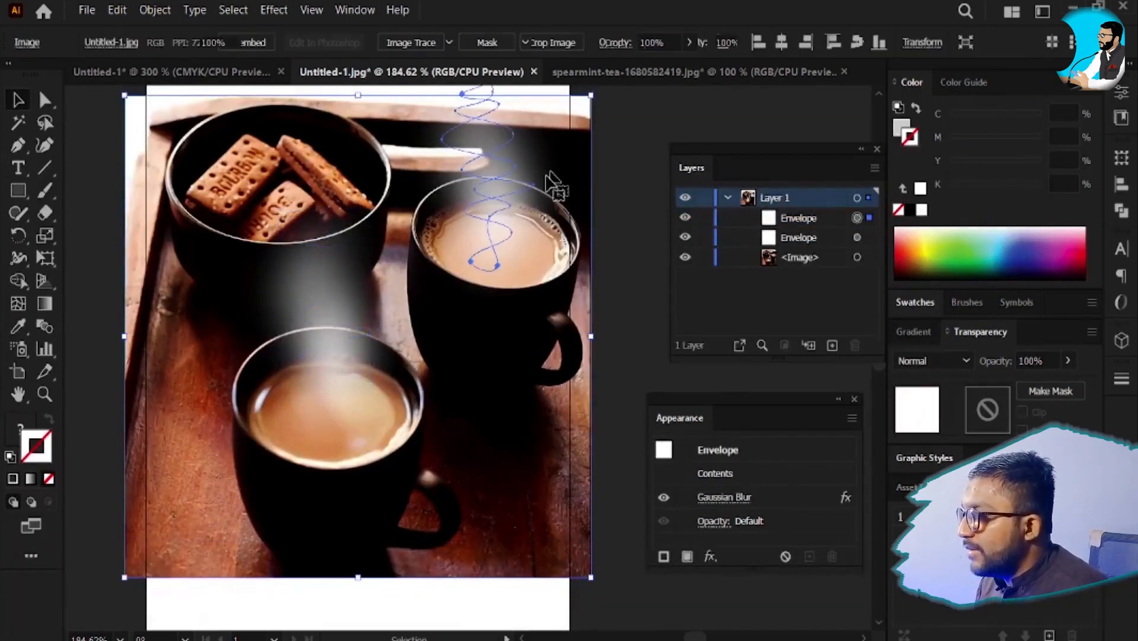
pyautogui.doubleClick(312, 335)
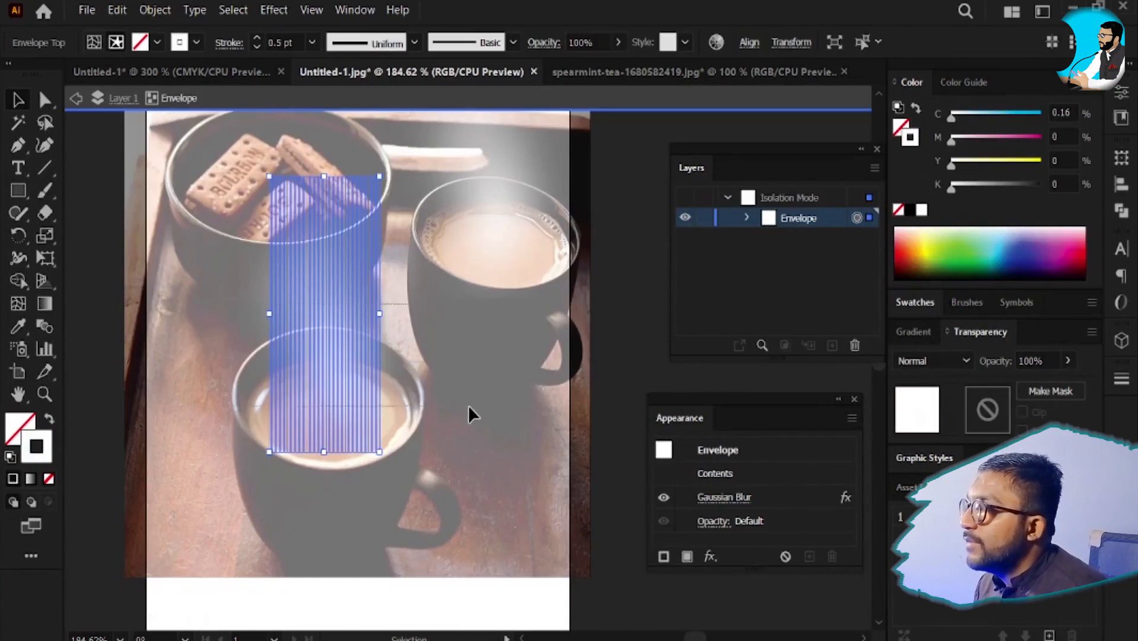
pyautogui.click(284, 42)
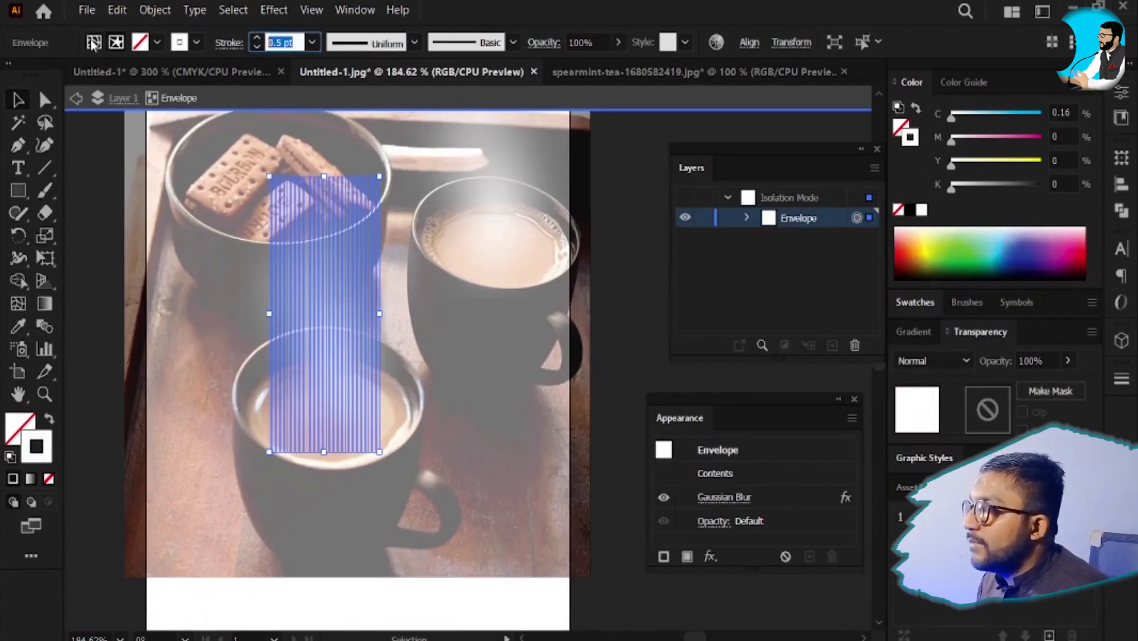
pyautogui.write('0.2')
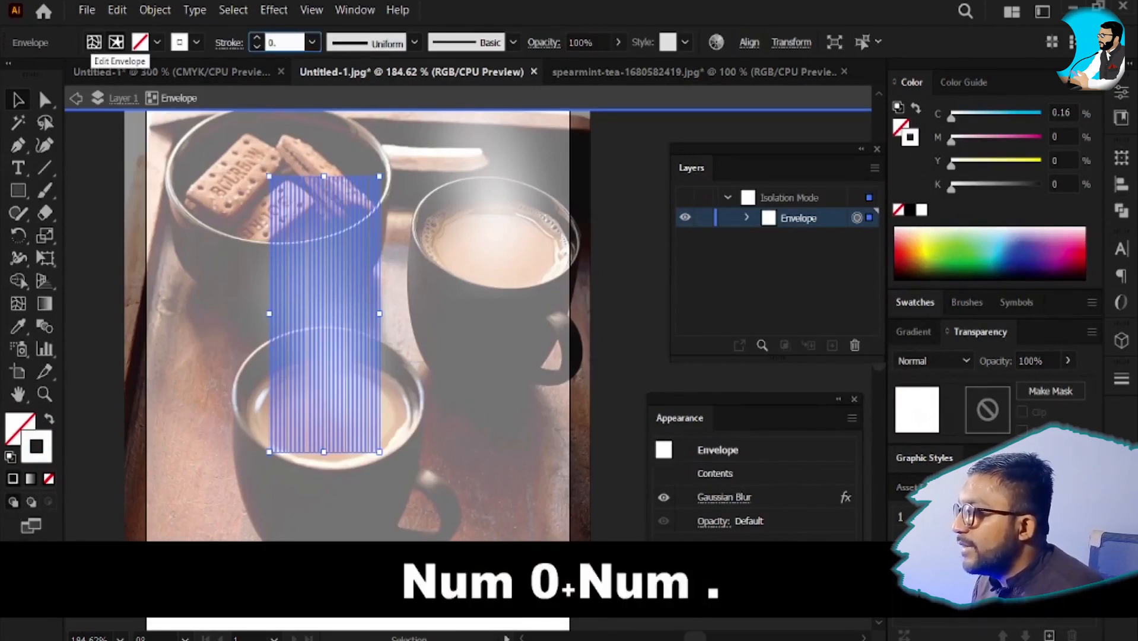
pyautogui.press('Return')
pyautogui.click(401, 101)
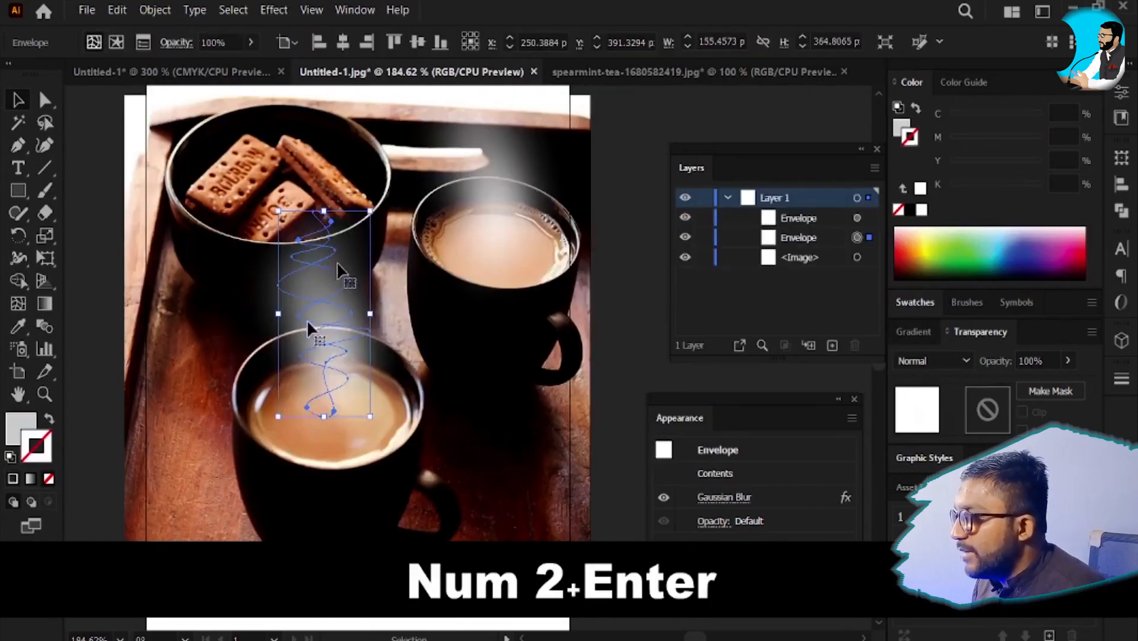
pyautogui.click(201, 327)
pyautogui.click(342, 359)
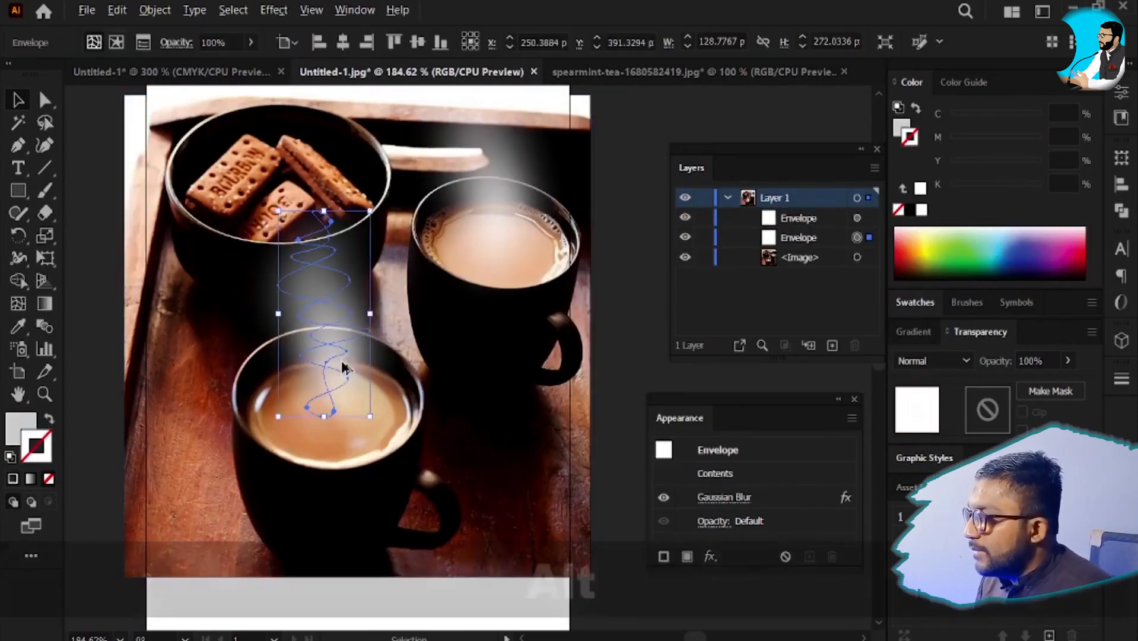
pyautogui.scroll(-2, 343, 361)
pyautogui.click(331, 490)
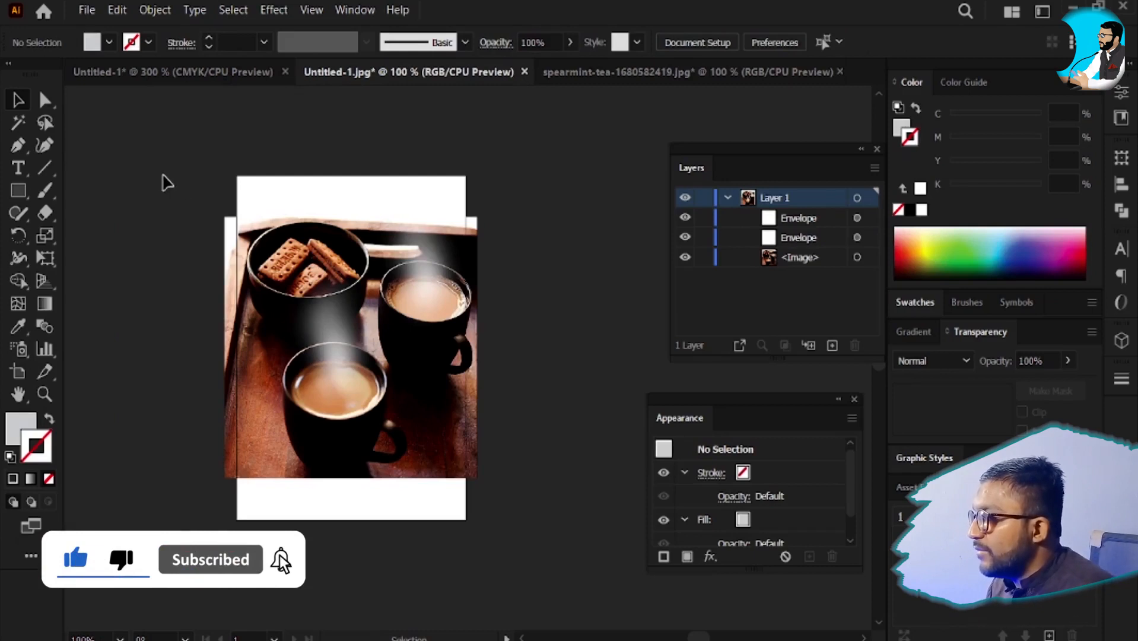
# - Delete the coffee photo with both steam envelopes and close Untitled-1.jpg without saving
pyautogui.moveTo(163, 178); pyautogui.dragTo(564, 536)
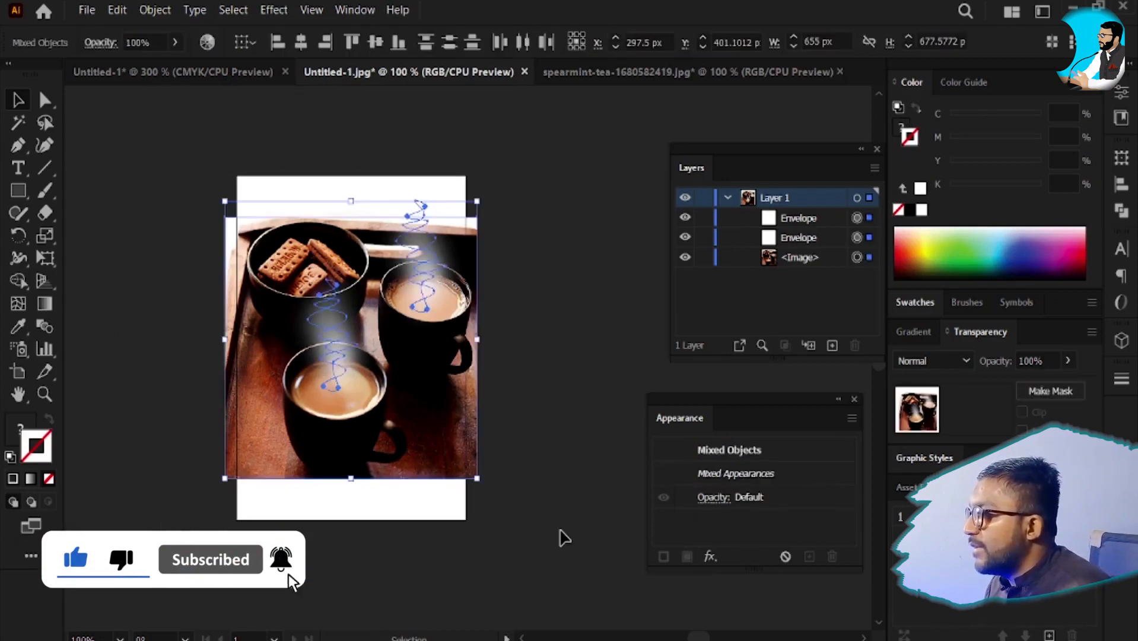
pyautogui.press('Delete')
pyautogui.hotkey('ctrl', 'w')
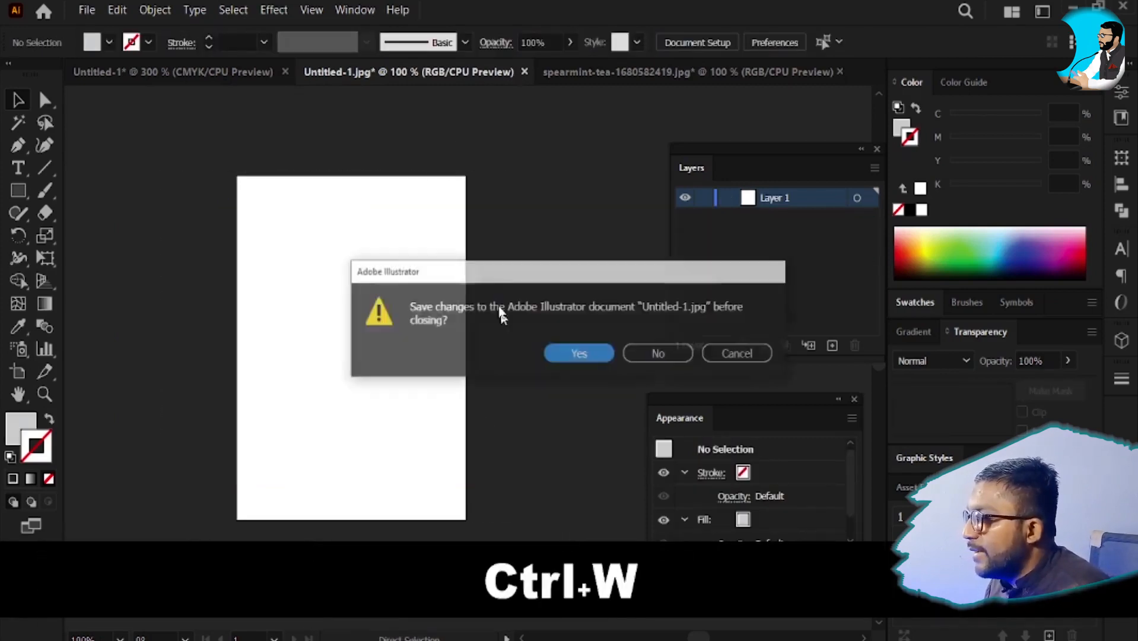
pyautogui.click(674, 357)
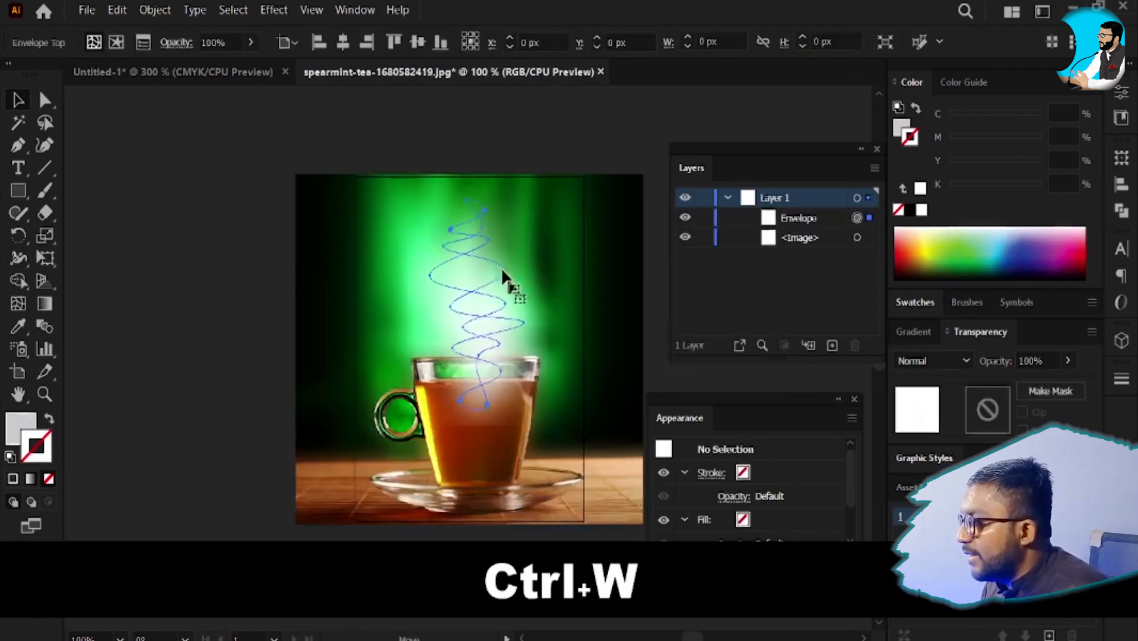
# - Shrink the tea cup's steam to about 148 by 312 px and position it just above the cup's rim
pyautogui.click(475, 335)
pyautogui.click(289, 347)
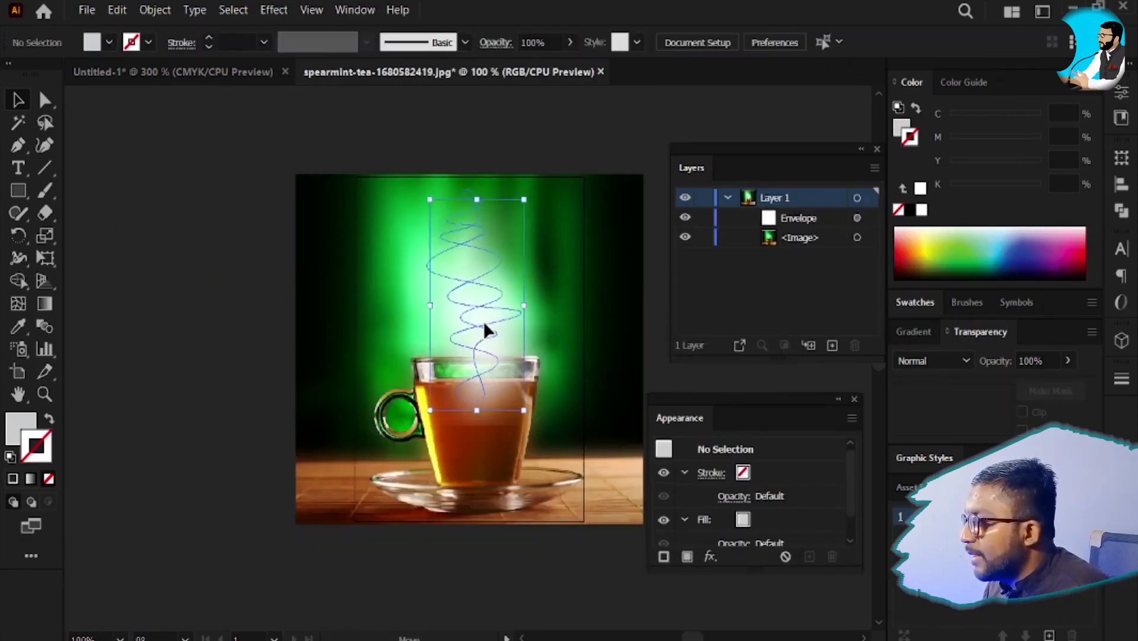
pyautogui.moveTo(483, 321); pyautogui.dragTo(481, 289)
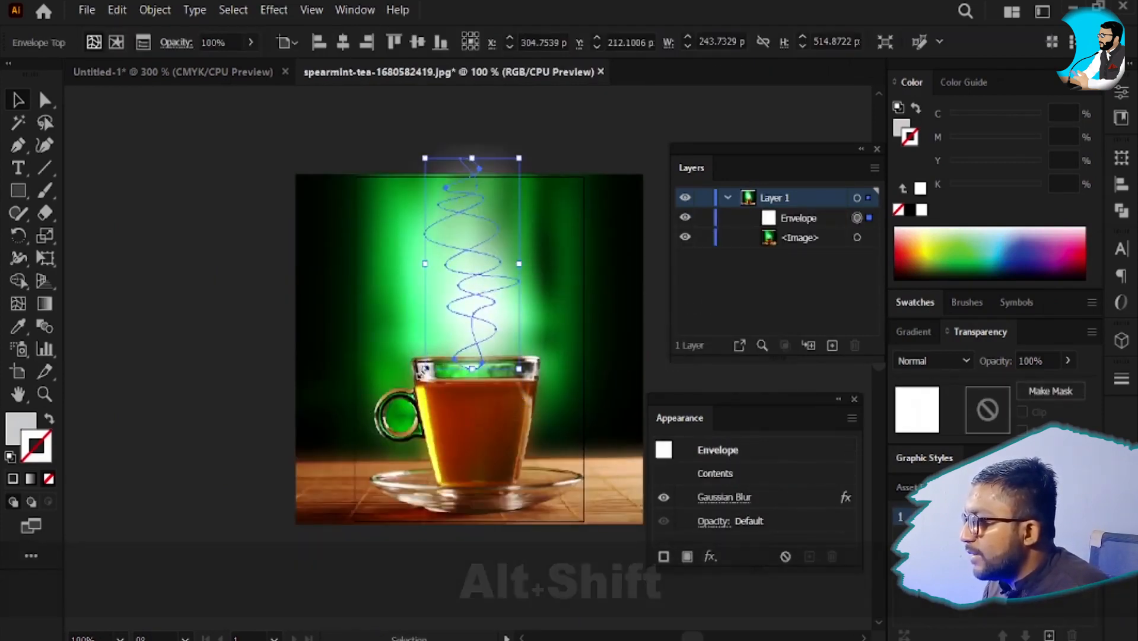
pyautogui.moveTo(425, 369); pyautogui.dragTo(445, 361)
pyautogui.moveTo(479, 286); pyautogui.dragTo(479, 311)
pyautogui.click(239, 341)
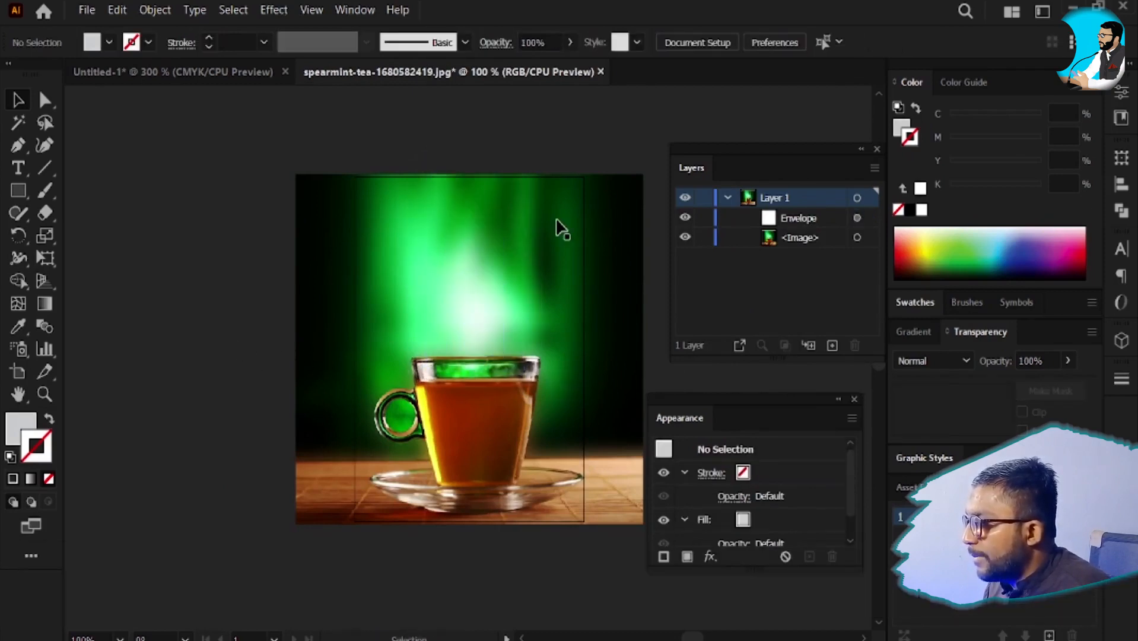
# - Duplicate the steam toward the cup's handle side, shrink the copy, and rotate it so its top leans outward
pyautogui.scroll(2, 556, 221)
pyautogui.moveTo(392, 386); pyautogui.dragTo(300, 330)
pyautogui.press('v')
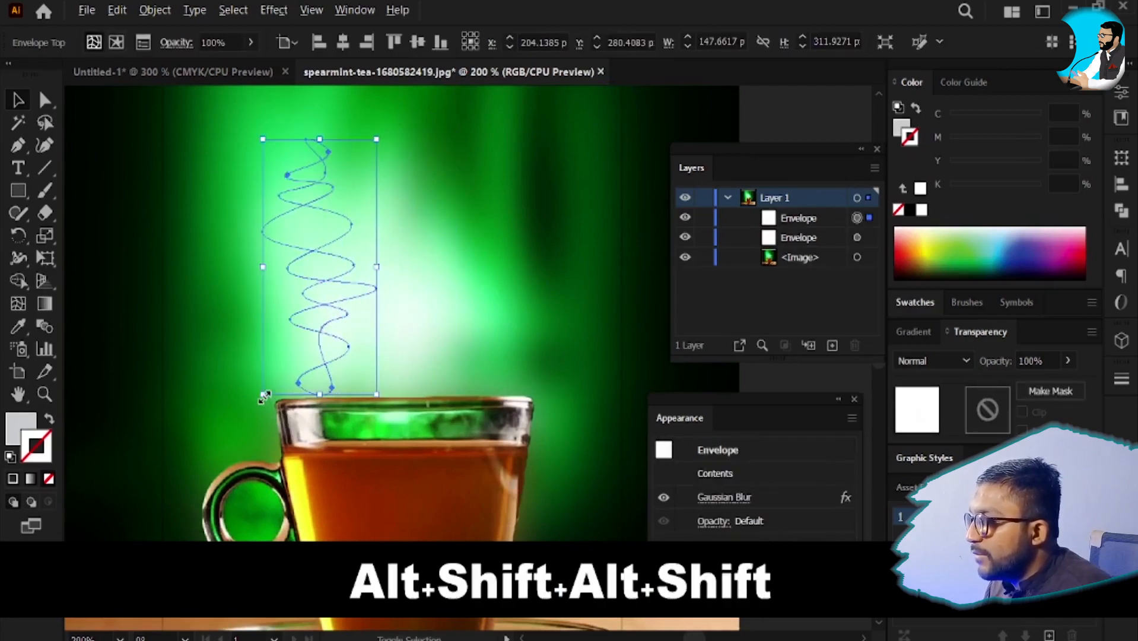
pyautogui.moveTo(264, 396); pyautogui.dragTo(326, 343)
pyautogui.moveTo(353, 389); pyautogui.dragTo(395, 392)
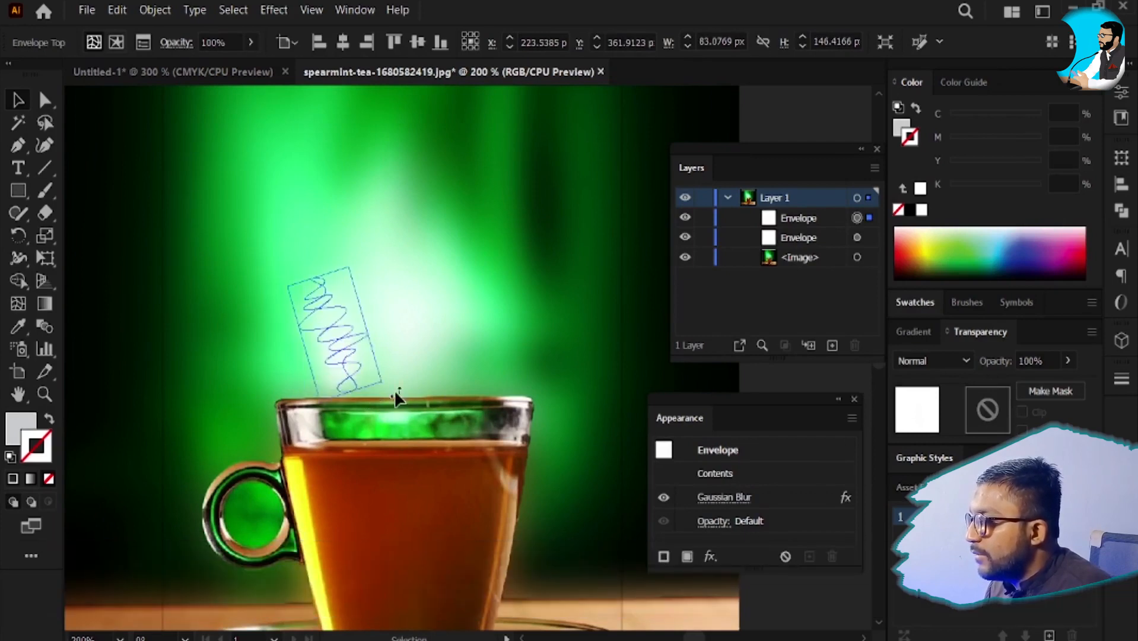
# - Place another copy of the small tilted steam over the side of the cup opposite the handle
pyautogui.moveTo(349, 358); pyautogui.dragTo(495, 307)
pyautogui.click(575, 363)
pyautogui.scroll(-2, 575, 373)
# - Move the tea photo off the three steam envelopes and back beneath them so the steam overlaps the cup's rim
pyautogui.press('space')
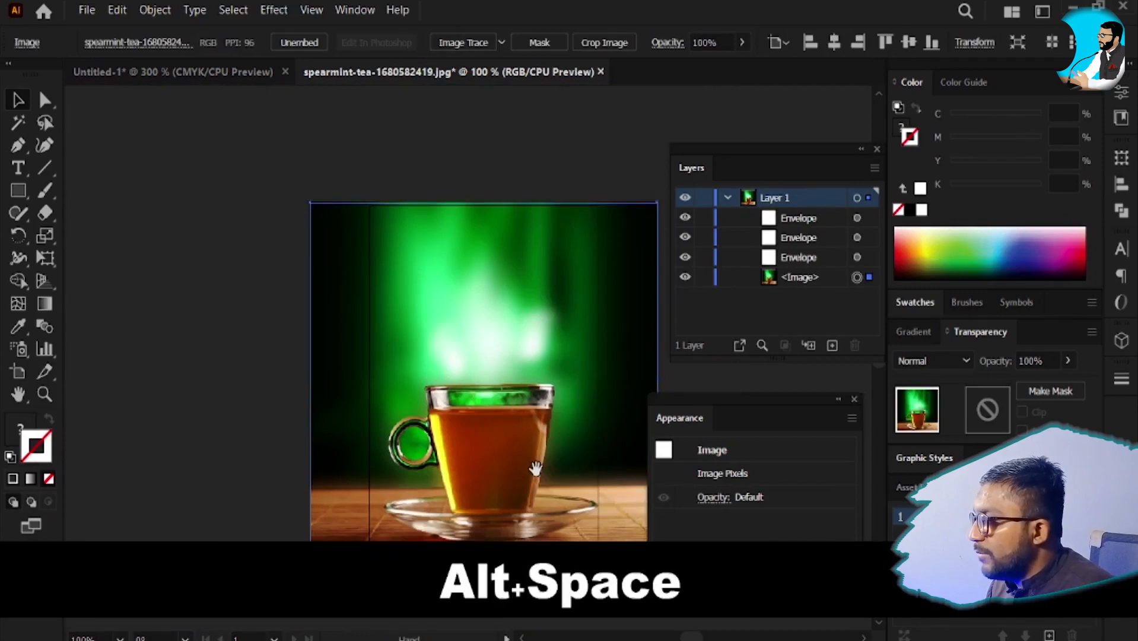
pyautogui.moveTo(514, 451); pyautogui.dragTo(460, 459)
pyautogui.moveTo(568, 411); pyautogui.dragTo(592, 133)
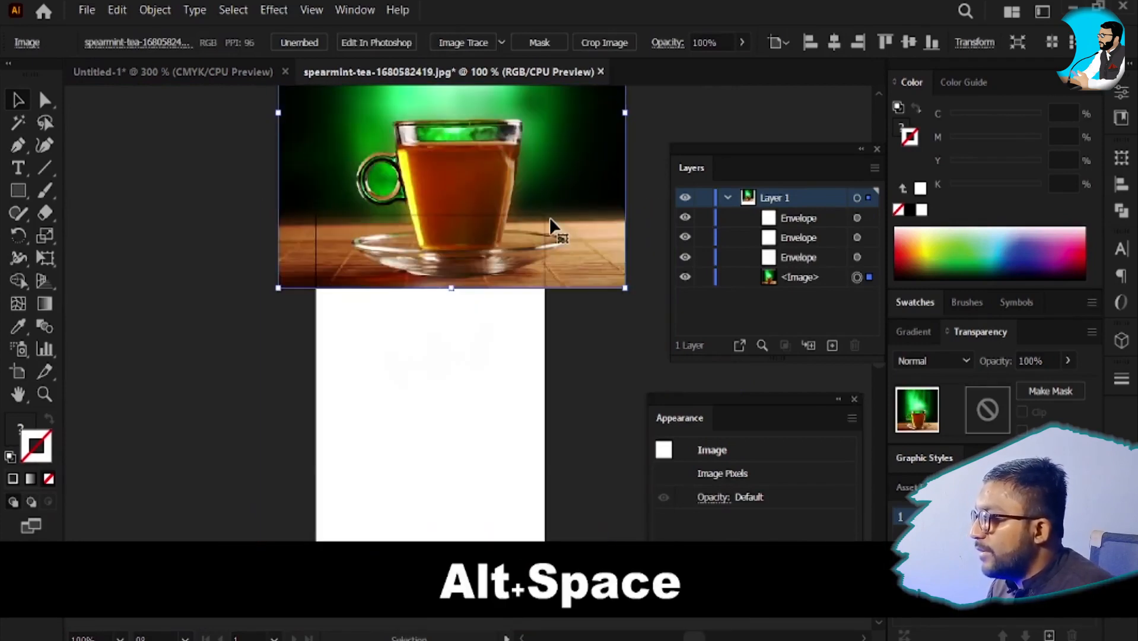
pyautogui.moveTo(550, 218); pyautogui.dragTo(479, 388)
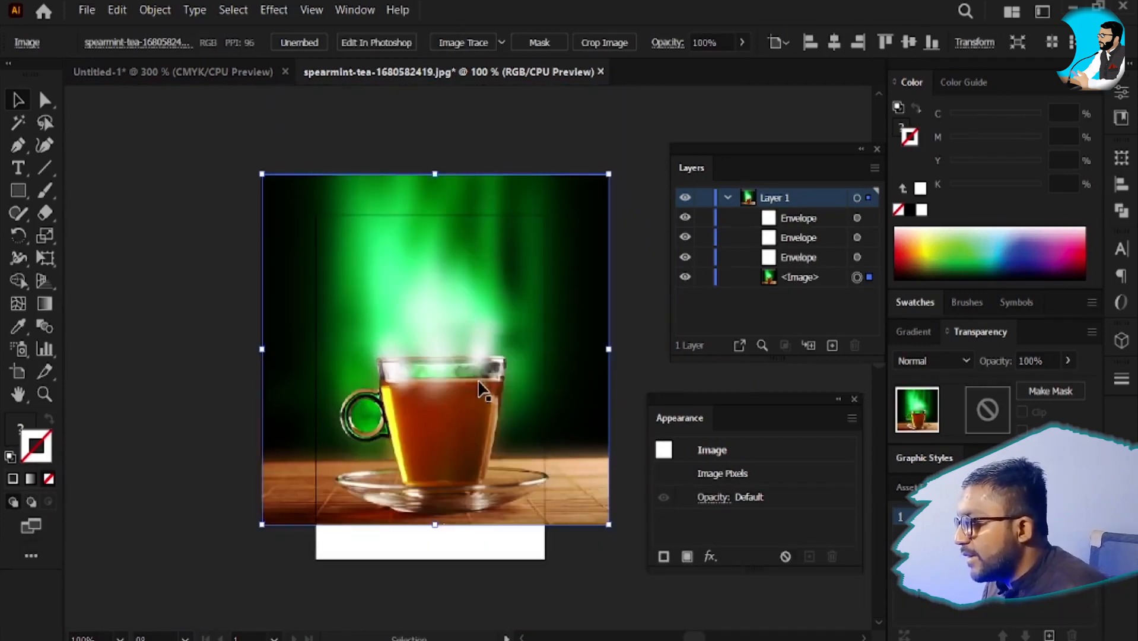
# - Delete the tea photo with its three steam envelopes and close the spearmint tea document without saving
pyautogui.moveTo(114, 312); pyautogui.dragTo(617, 569)
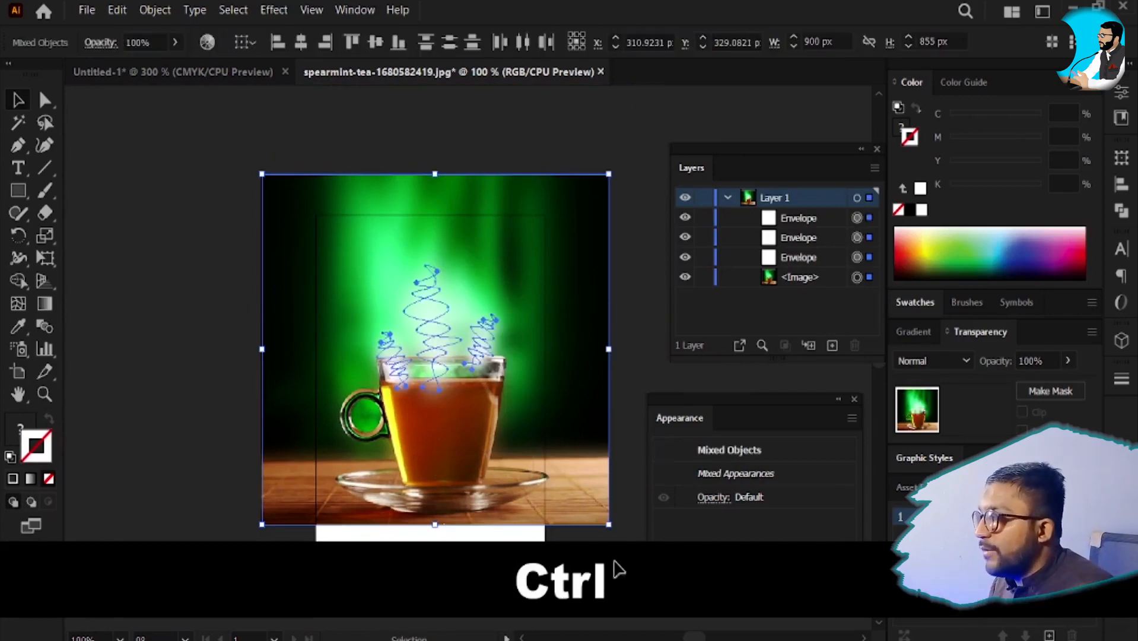
pyautogui.press('Delete')
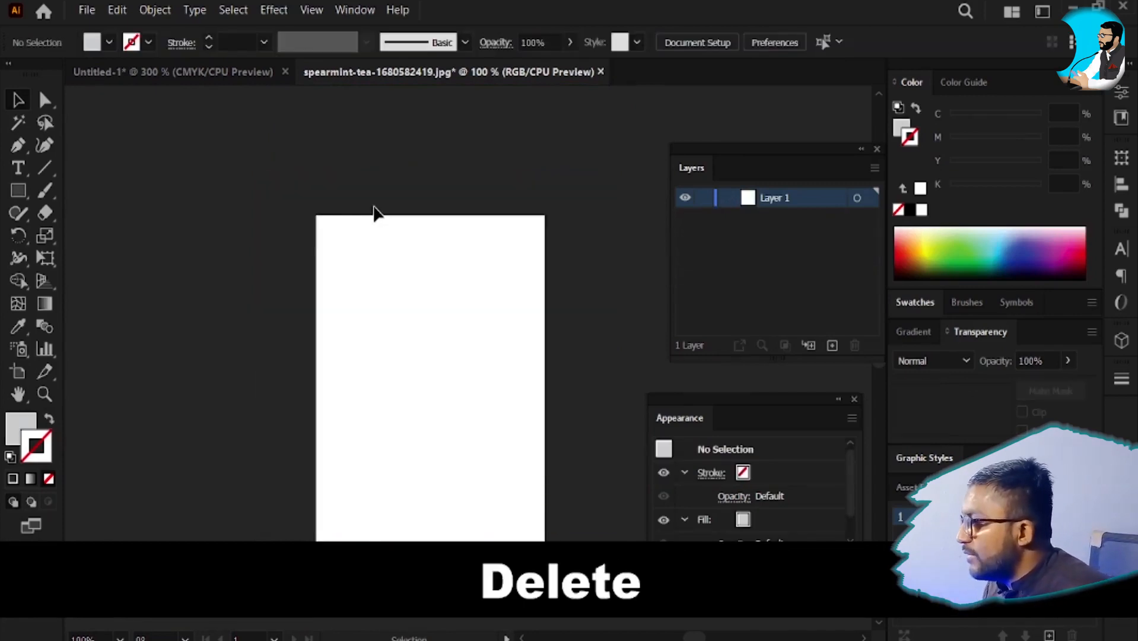
pyautogui.hotkey('ctrl', 'w')
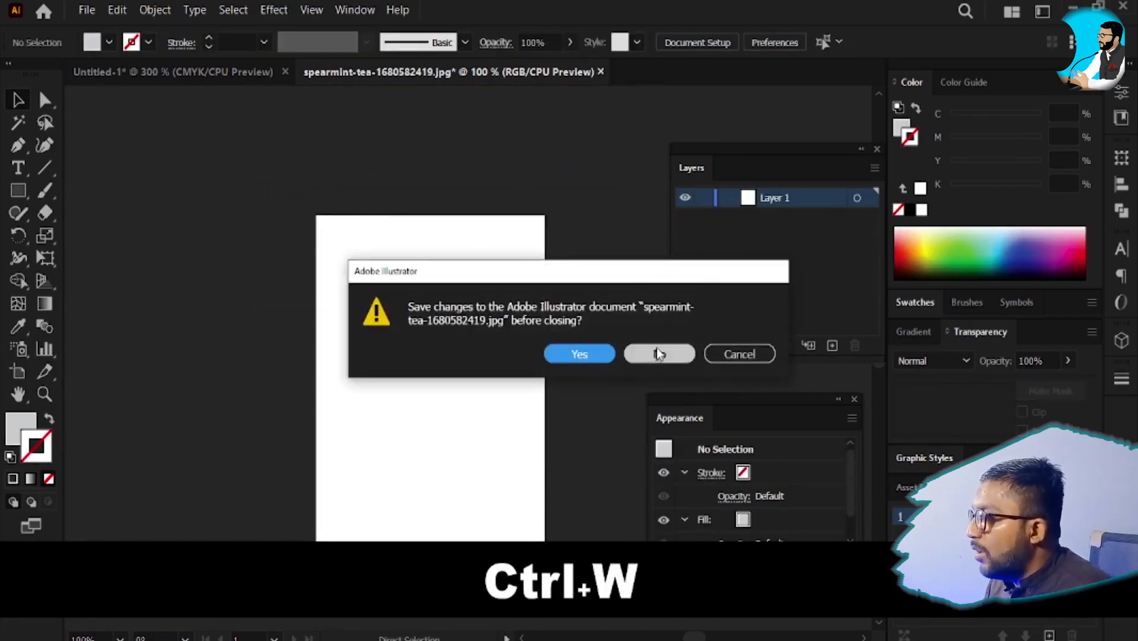
pyautogui.click(659, 354)
# - Undo the earlier changes in Untitled-1 back to the TEA compound path and the separate tea photo
pyautogui.moveTo(453, 297); pyautogui.dragTo(299, 302)
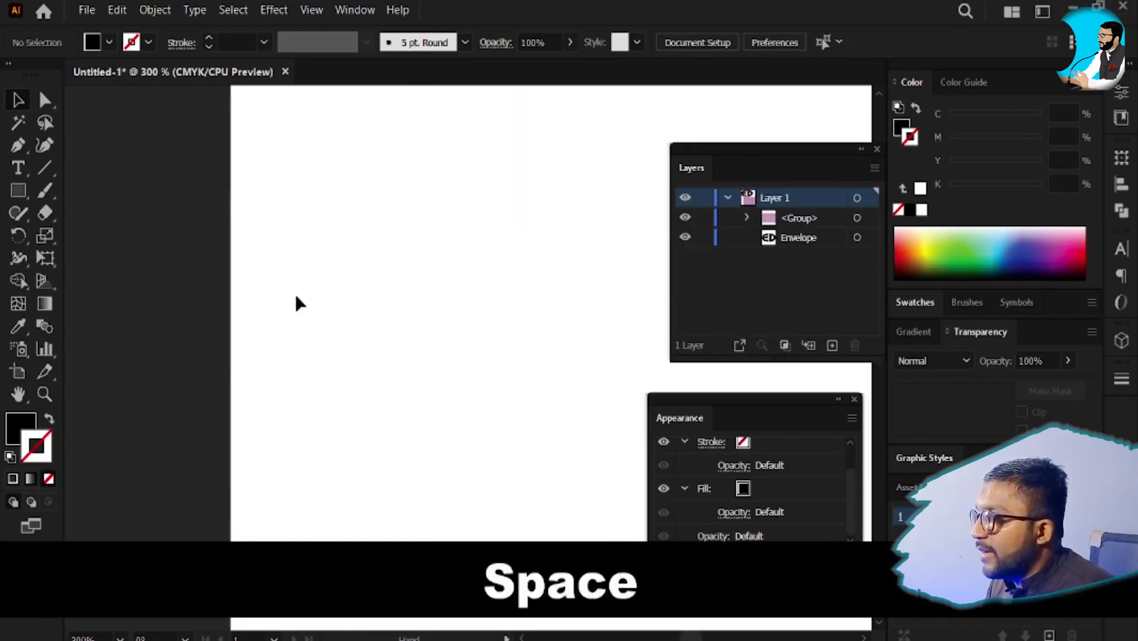
pyautogui.hotkey('ctrl', 'z')
pyautogui.hotkey('ctrl', 'z')
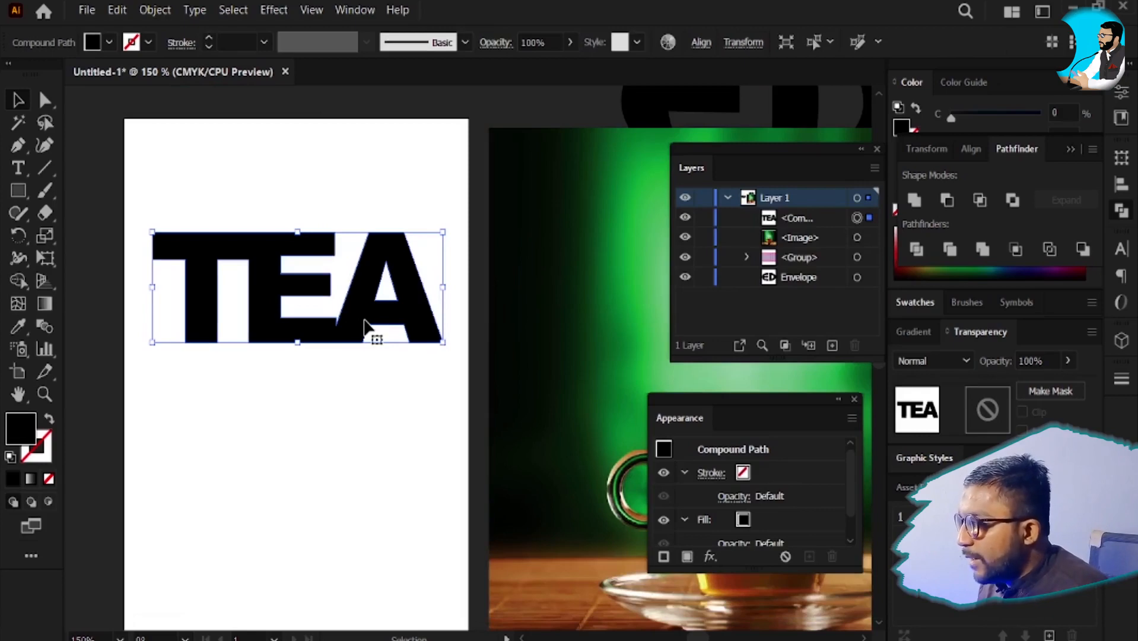
# - Release the TEA lettering's compound path into separate paths
pyautogui.rightClick(259, 275)
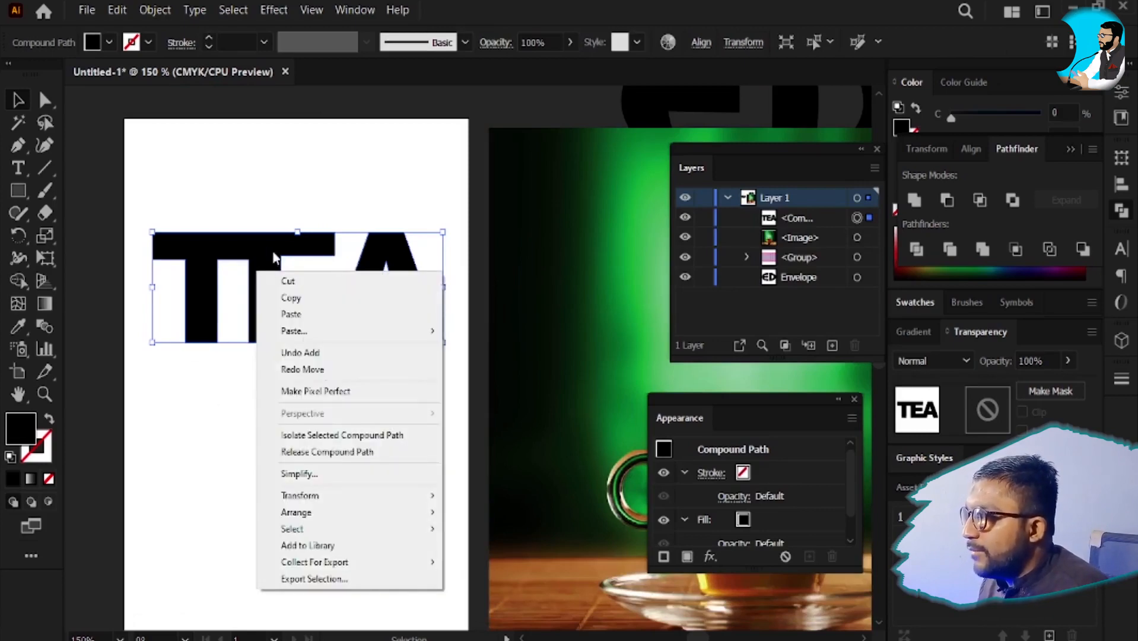
pyautogui.click(328, 213)
pyautogui.click(279, 242)
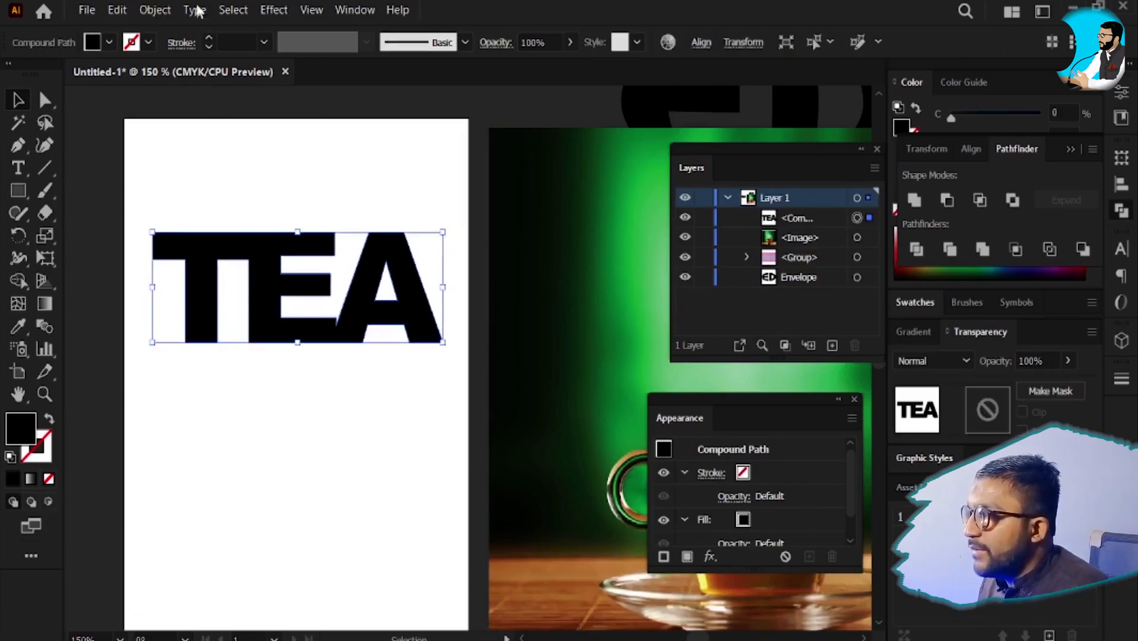
pyautogui.click(154, 10)
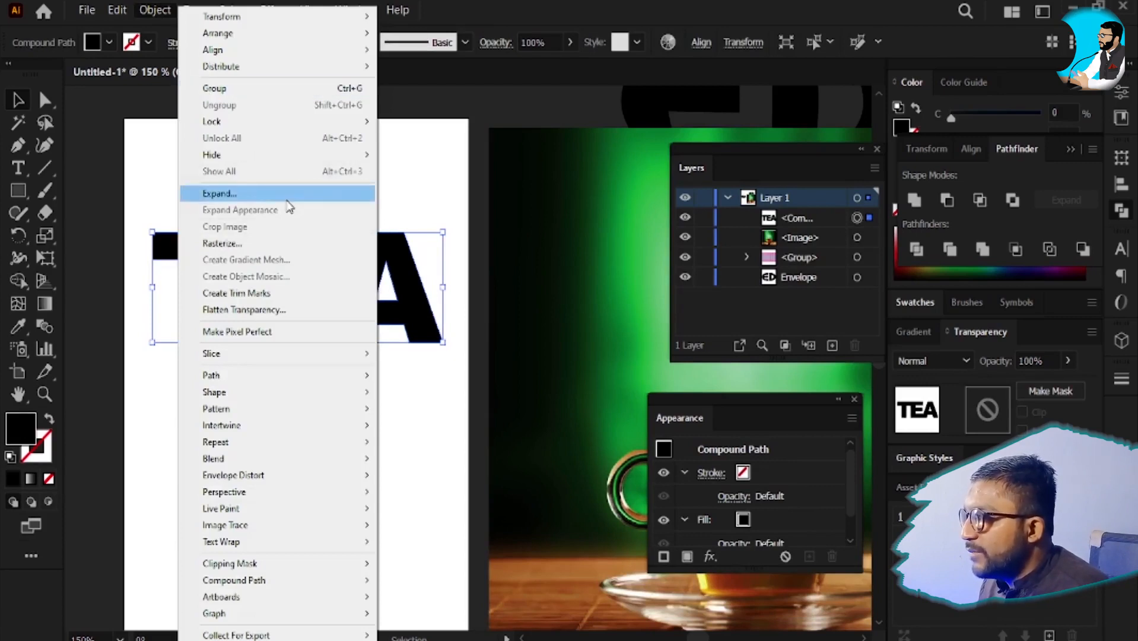
pyautogui.click(287, 195)
pyautogui.rightClick(278, 264)
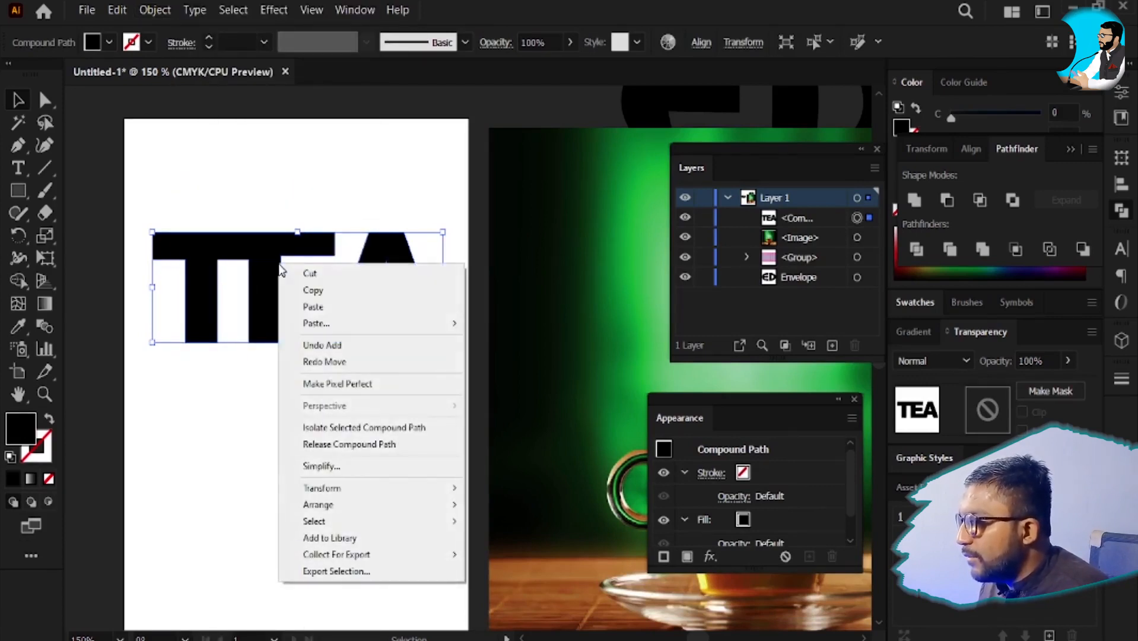
pyautogui.click(387, 445)
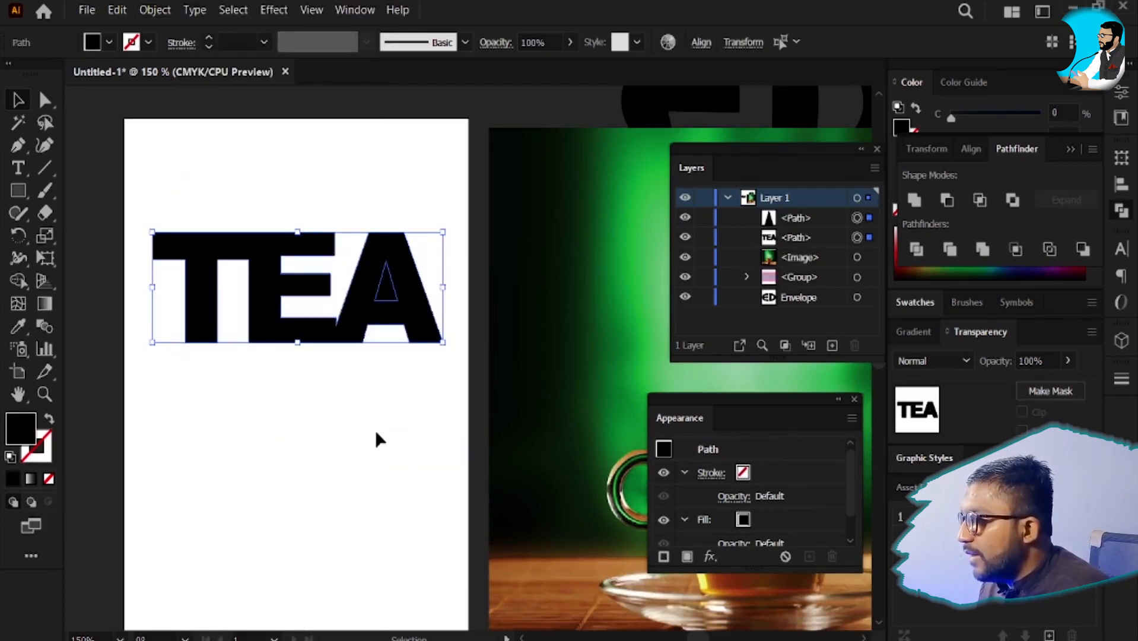
# - Distort the tea photo into the released TEA outline using the Make with Top Object envelope
pyautogui.click(377, 439)
pyautogui.click(382, 300)
pyautogui.click(417, 323)
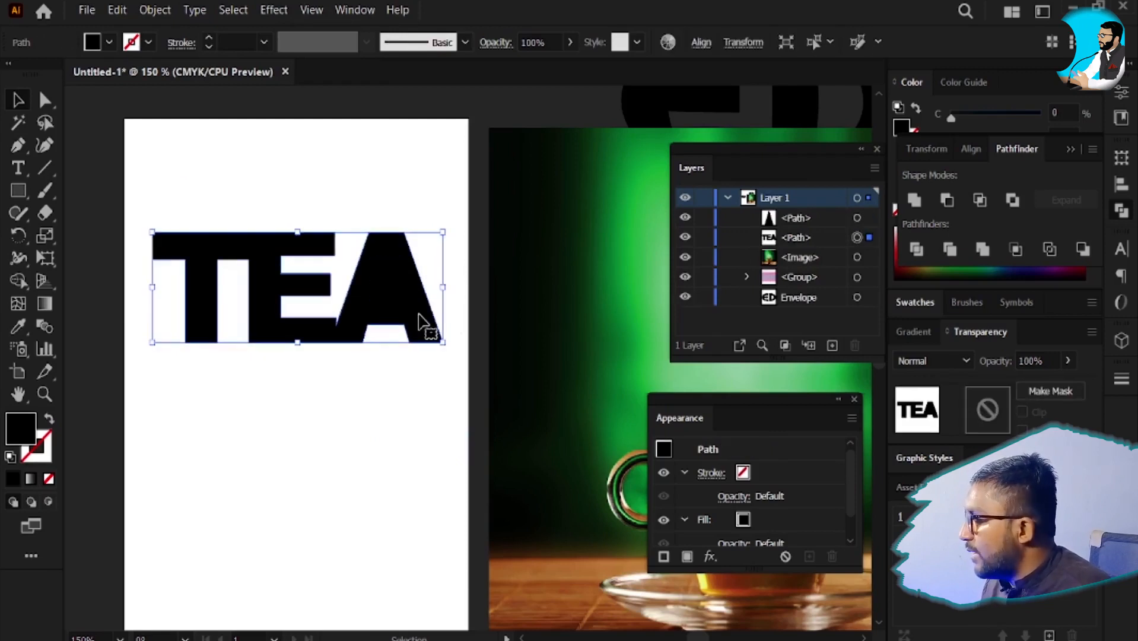
pyautogui.keyDown('shift'); pyautogui.click(571, 331); pyautogui.keyUp('shift')
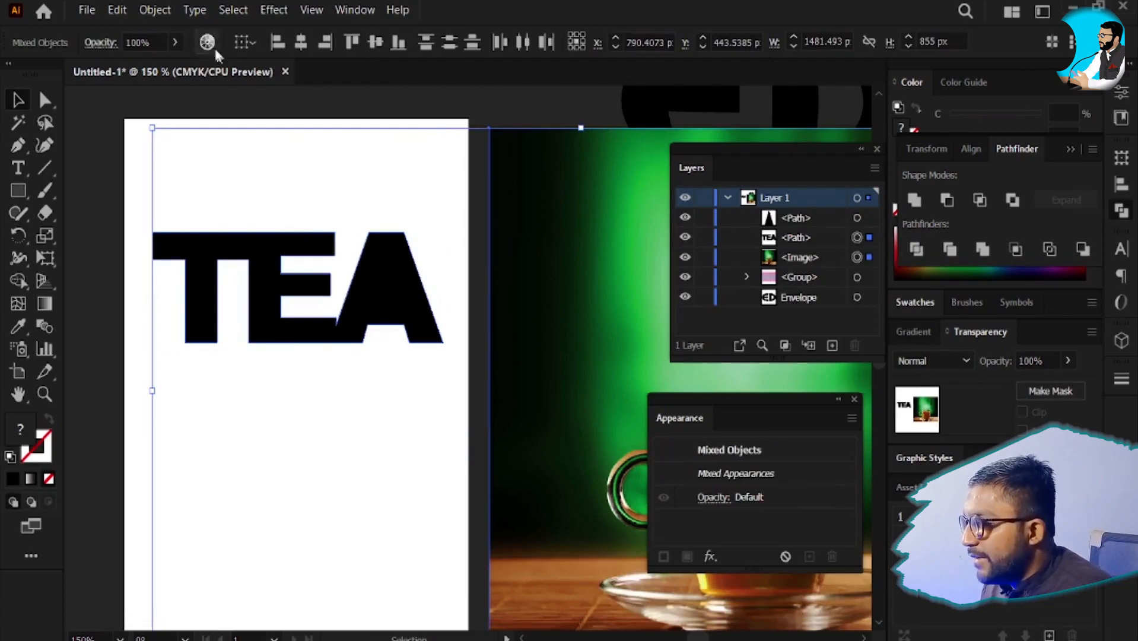
pyautogui.click(154, 13)
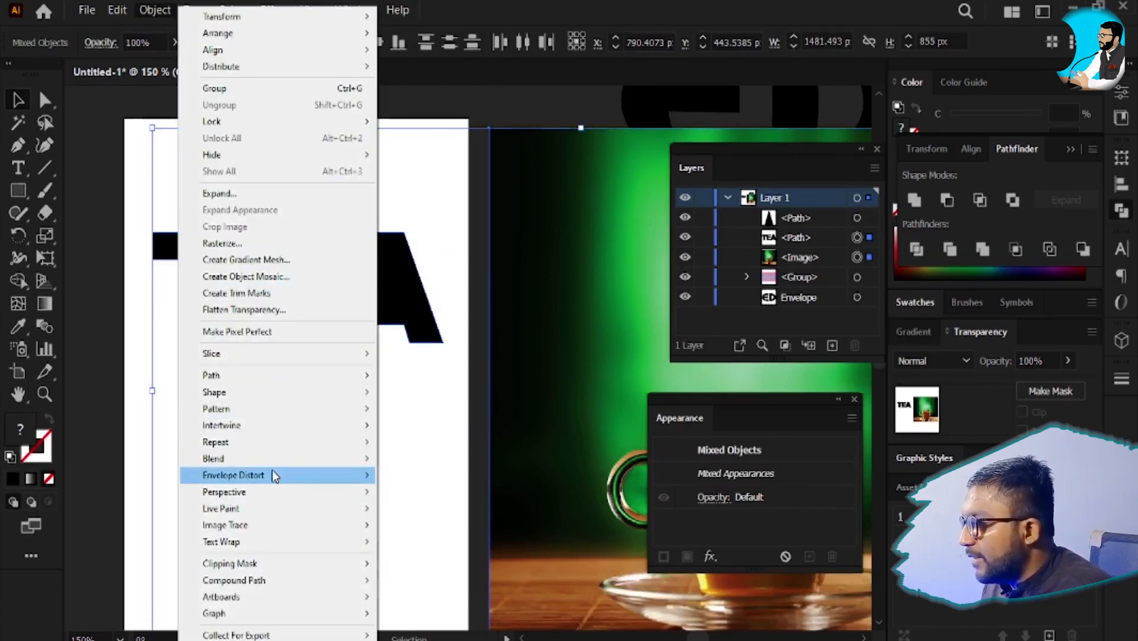
pyautogui.moveTo(278, 475)
pyautogui.click(465, 515)
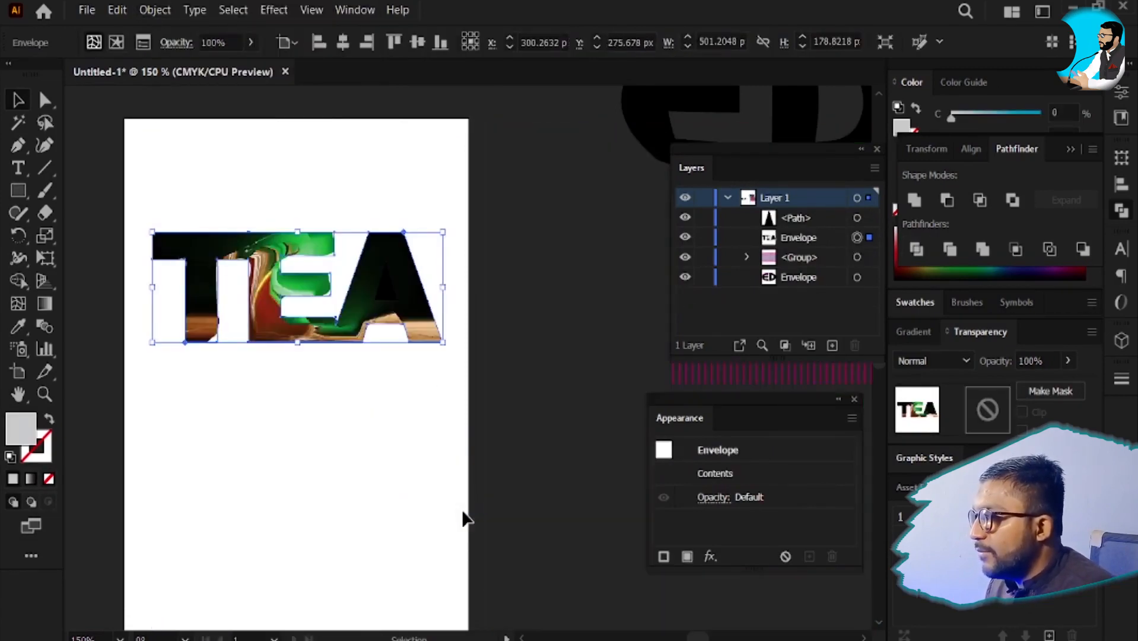
# - Isolate the TEA envelope, scale it down to about 384 by 137 px, and leave isolation mode
pyautogui.doubleClick(286, 331)
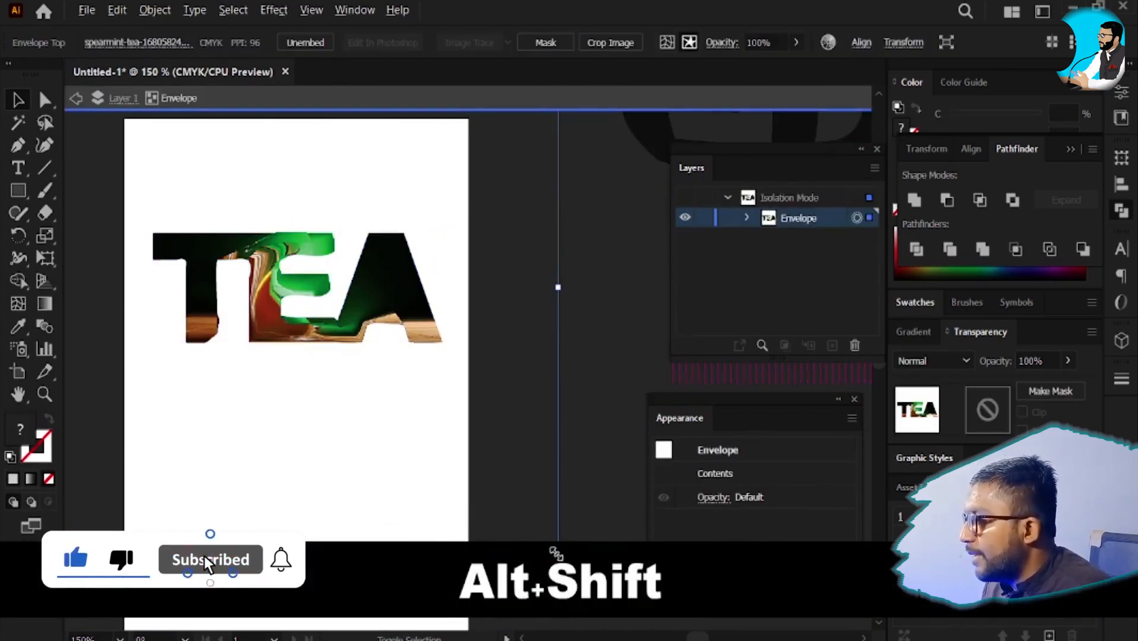
pyautogui.moveTo(558, 292); pyautogui.dragTo(498, 293)
pyautogui.moveTo(269, 318); pyautogui.dragTo(300, 407)
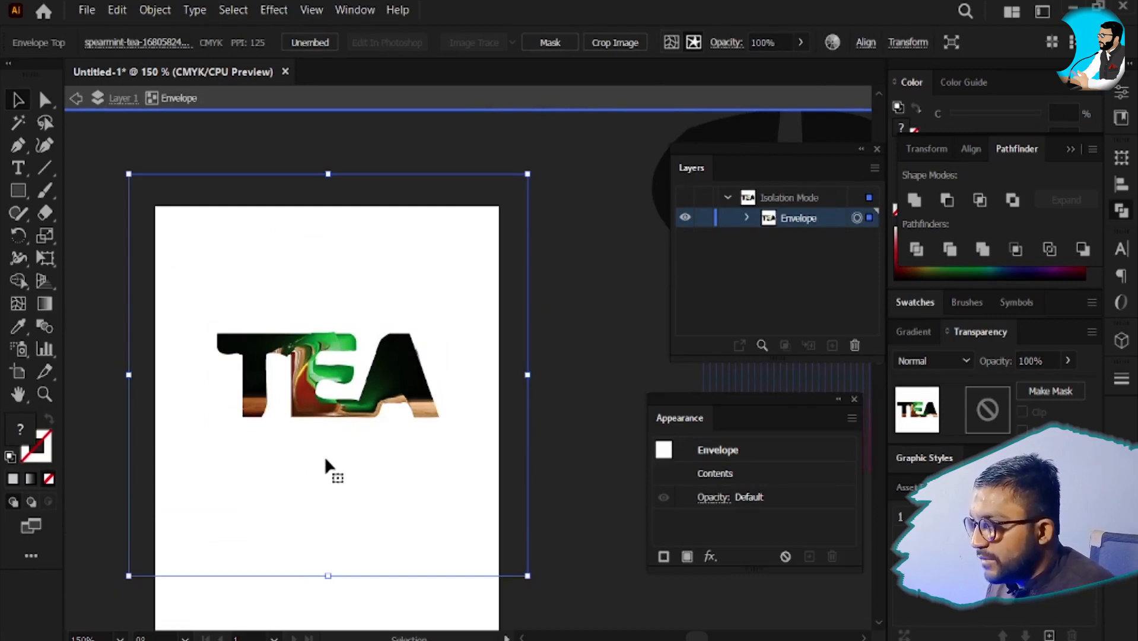
pyautogui.click(337, 109)
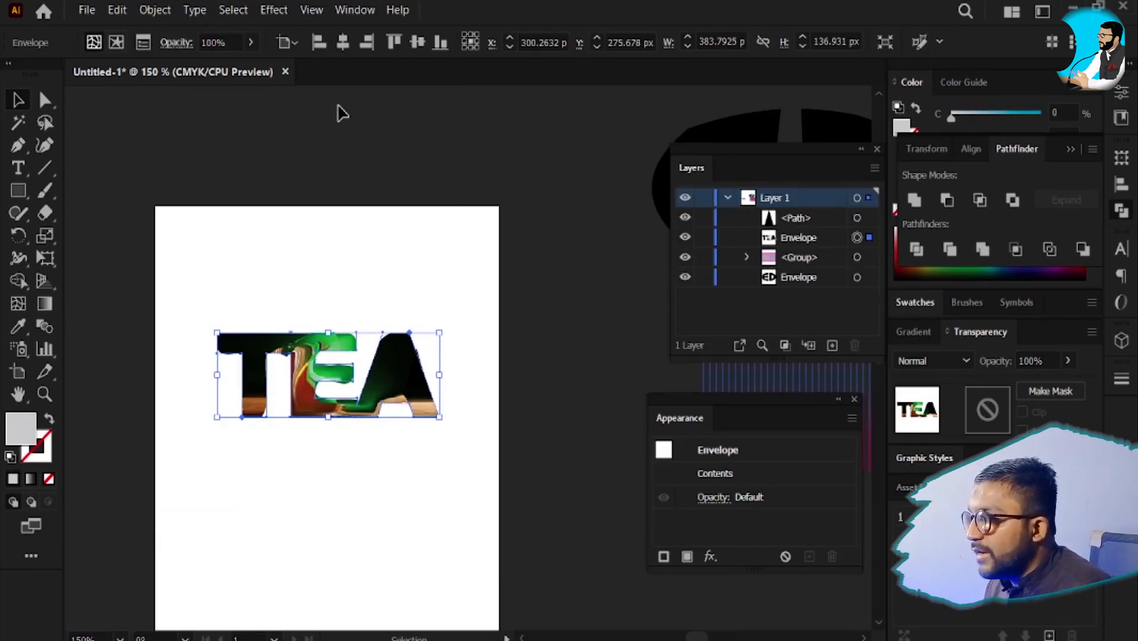
# - Undo the envelope's scaling, the envelope itself, and the release of the TEA compound path
pyautogui.hotkey('ctrl', 'z')
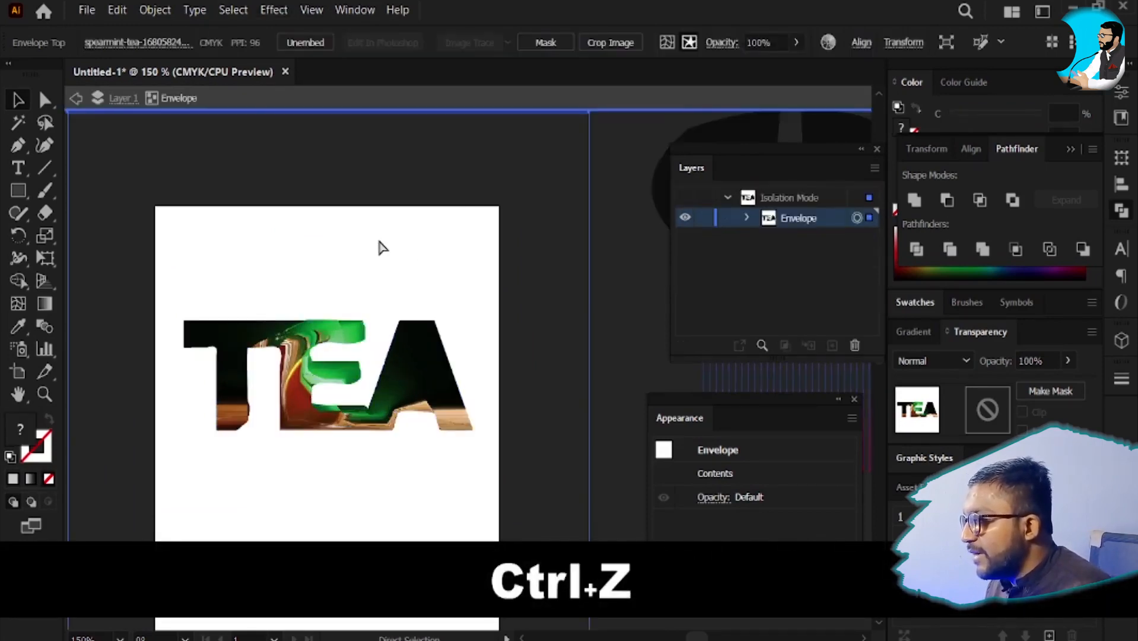
pyautogui.hotkey('ctrl', 'z')
pyautogui.click(457, 350)
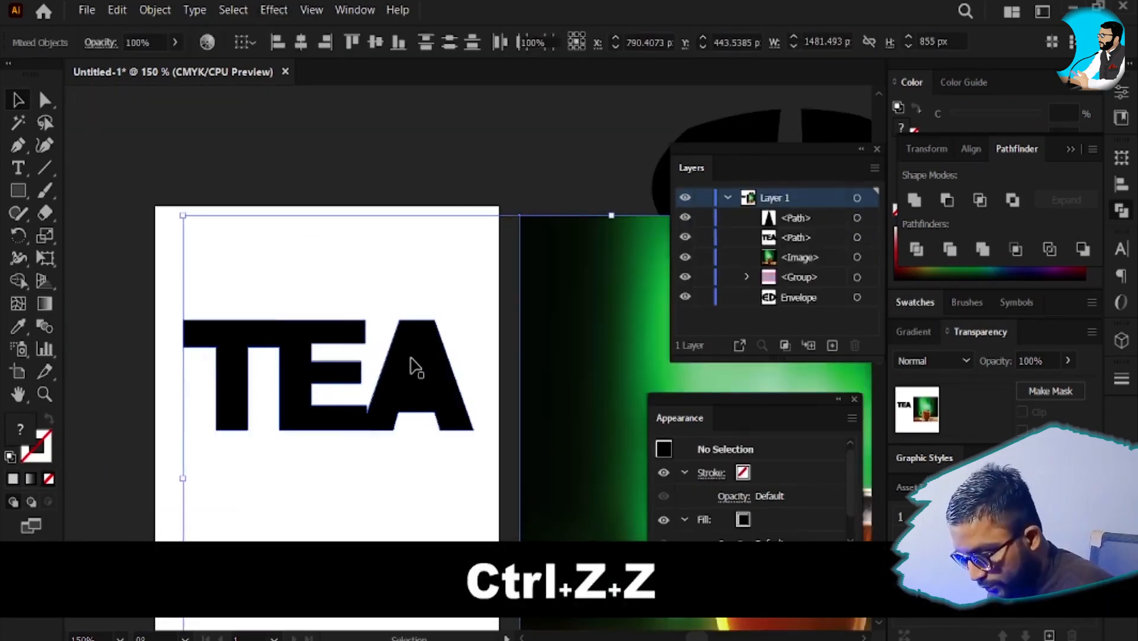
pyautogui.click(460, 409)
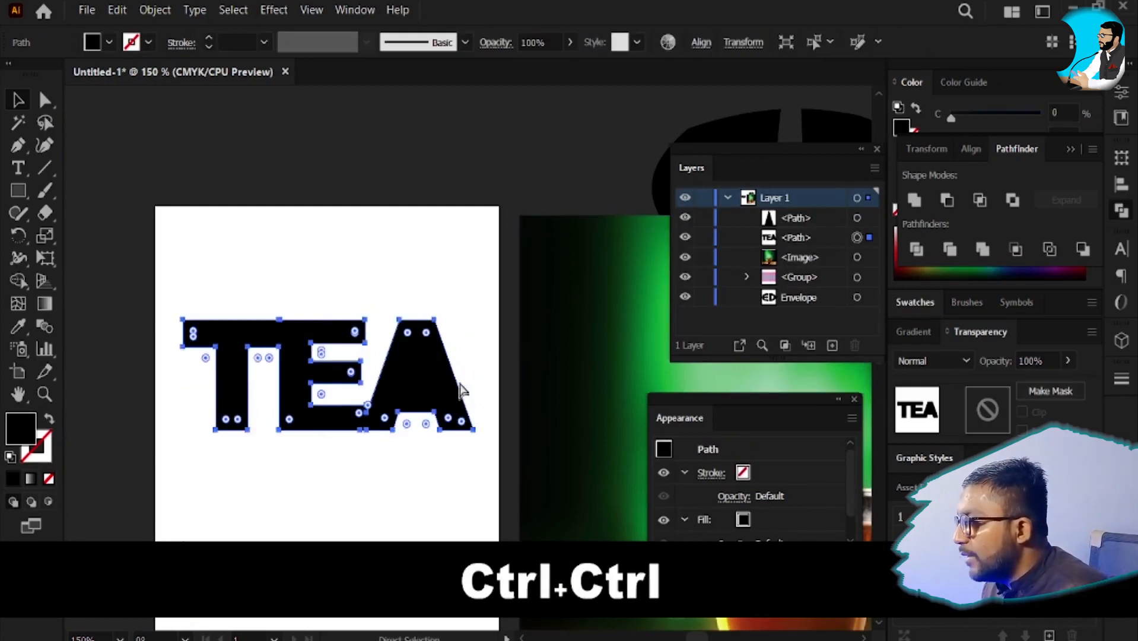
pyautogui.hotkey('ctrl', 'z')
# - Move the tea photo partly beneath the black TEA lettering
pyautogui.press('space')
pyautogui.moveTo(473, 432); pyautogui.dragTo(403, 318)
pyautogui.moveTo(493, 399); pyautogui.dragTo(251, 322)
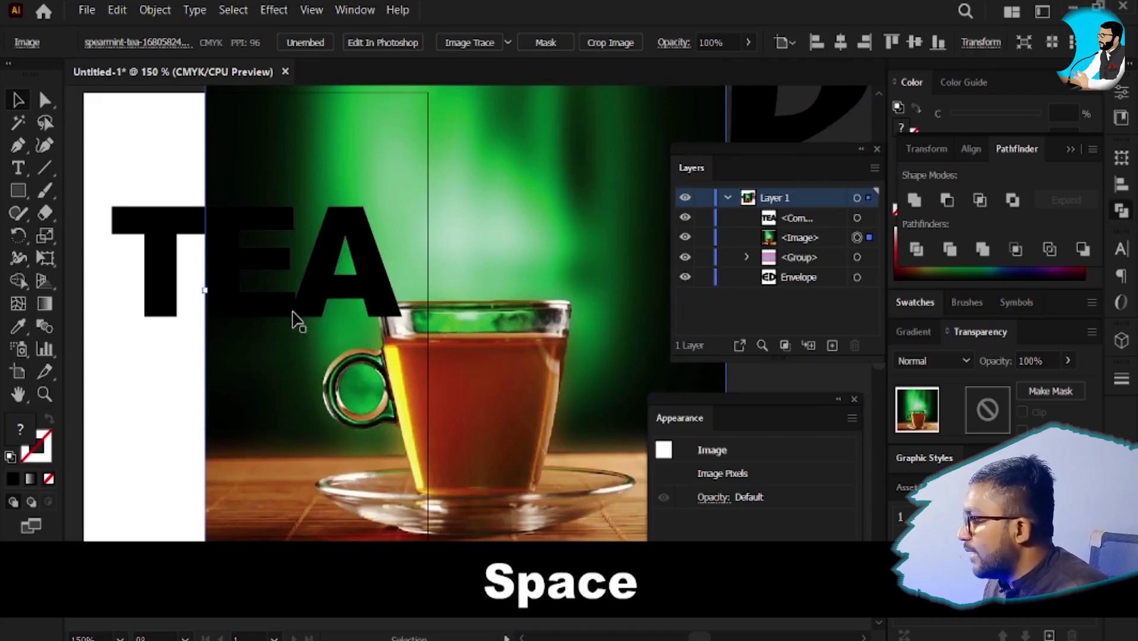
# - Try masking the tea photo with the black TEA lettering as an opacity mask and undo it
pyautogui.click(169, 292)
pyautogui.keyDown('shift'); pyautogui.click(305, 421); pyautogui.keyUp('shift')
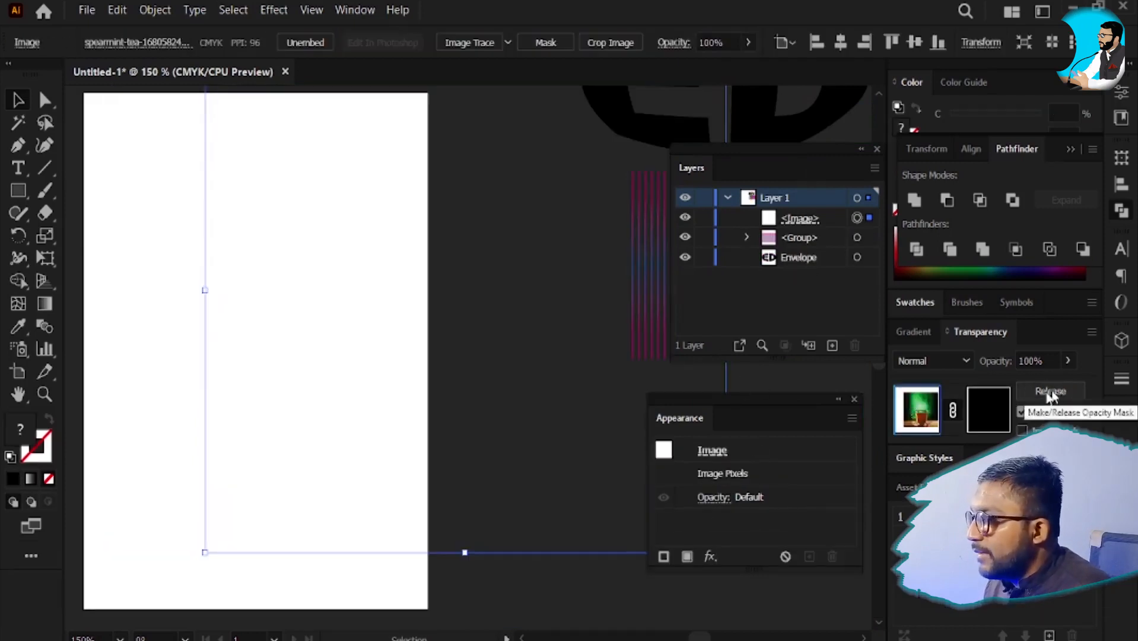
pyautogui.hotkey('ctrl', 'z')
# - Set the TEA lettering's fill to white
pyautogui.click(199, 311)
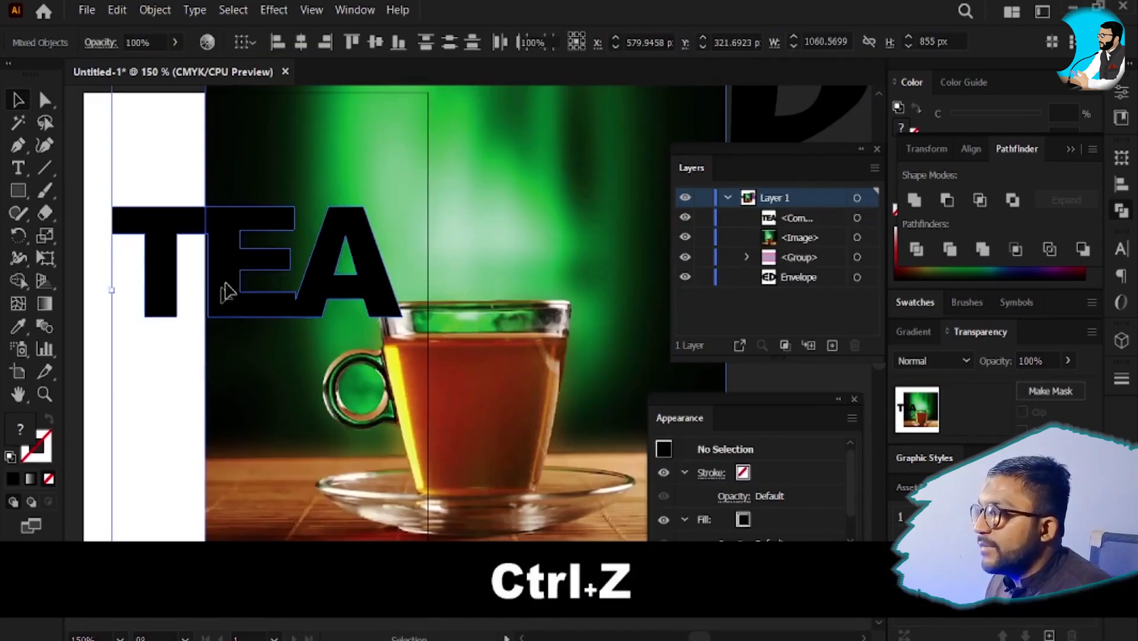
pyautogui.click(231, 295)
pyautogui.click(102, 45)
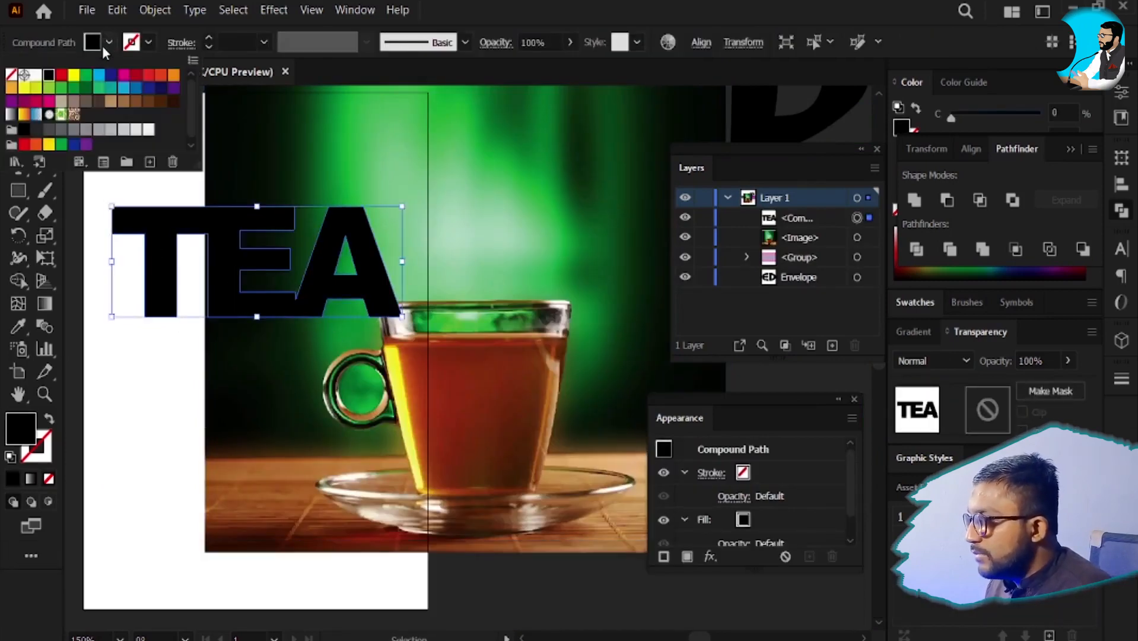
pyautogui.click(45, 88)
pyautogui.press('v')
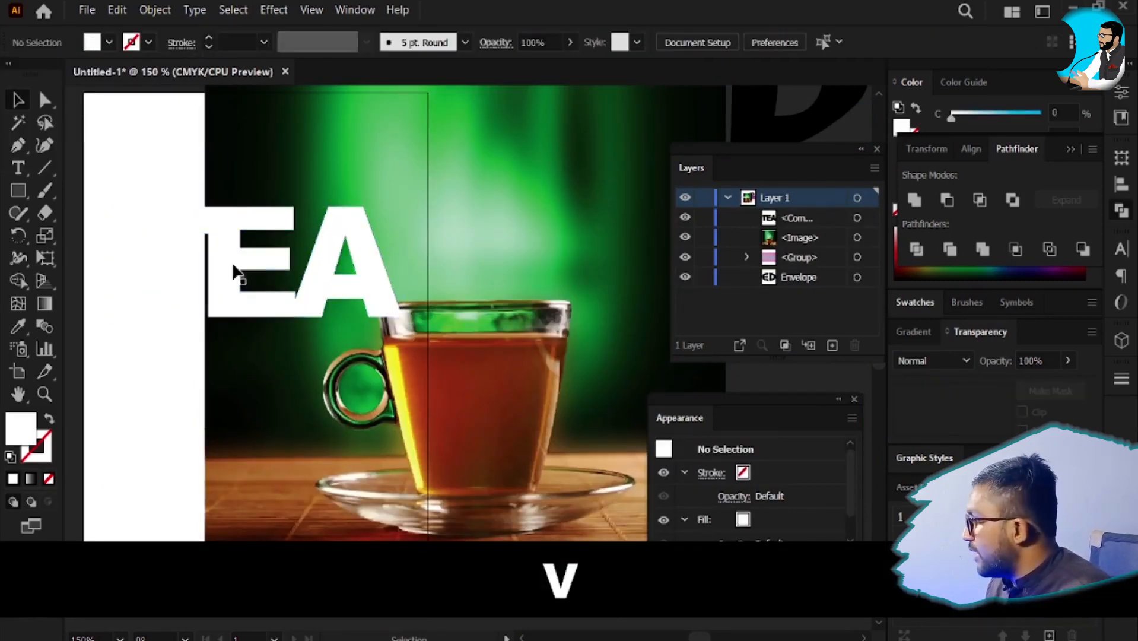
# - Place the white TEA lettering over the cup's rim and mask the tea photo with it as an opacity mask
pyautogui.moveTo(236, 275); pyautogui.dragTo(393, 284)
pyautogui.keyDown('shift'); pyautogui.click(368, 436); pyautogui.keyUp('shift')
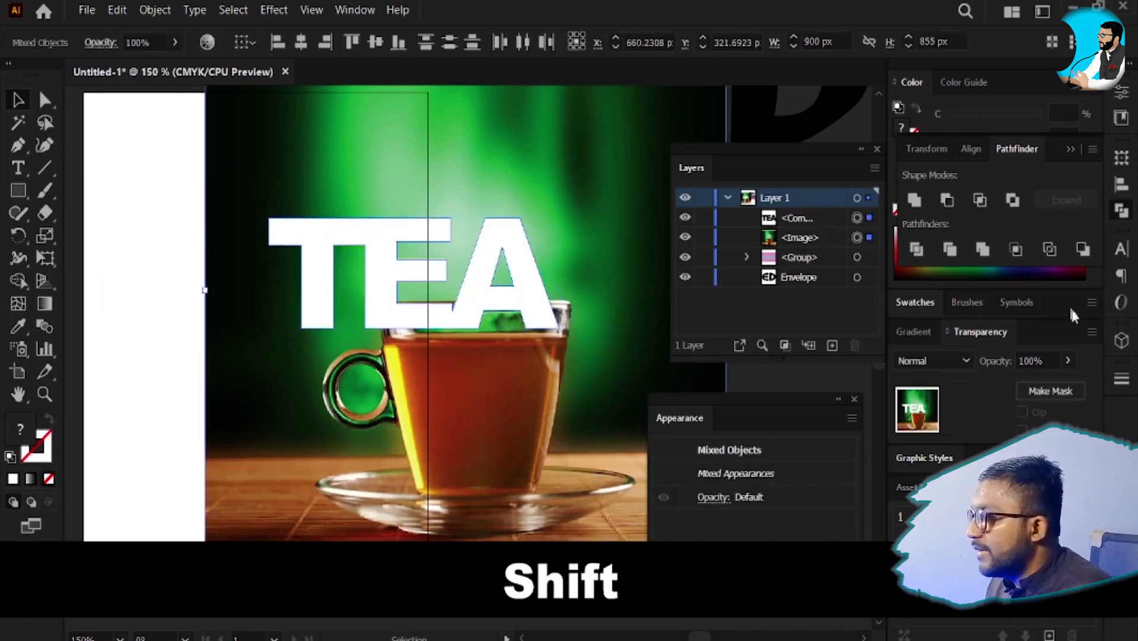
pyautogui.click(1043, 394)
pyautogui.moveTo(376, 278); pyautogui.dragTo(330, 279)
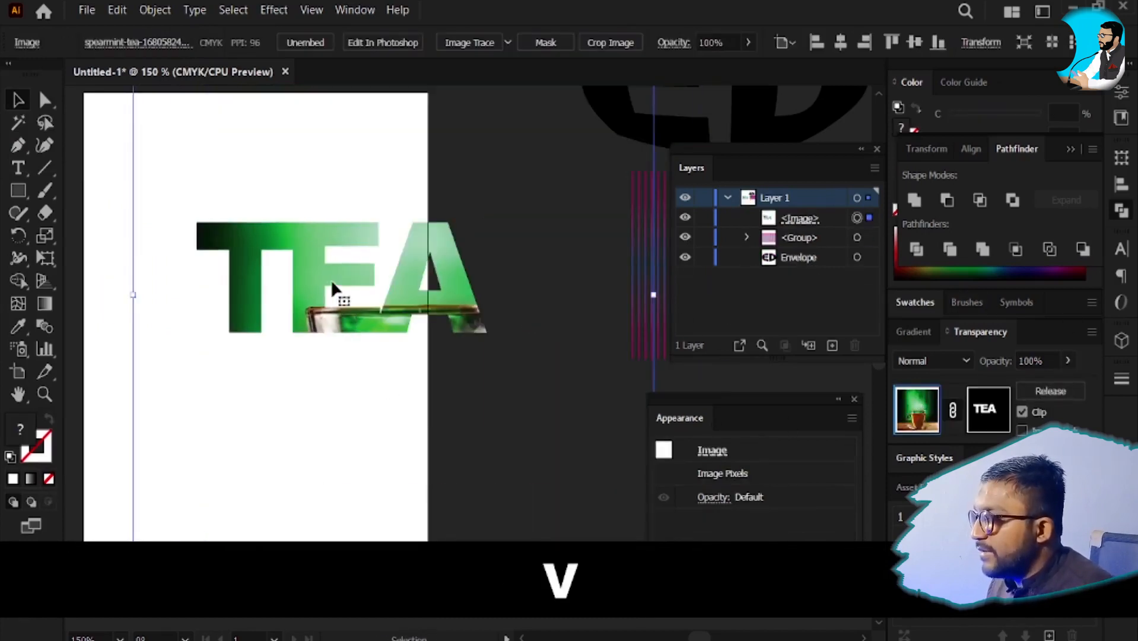
pyautogui.scroll(-2, 331, 279)
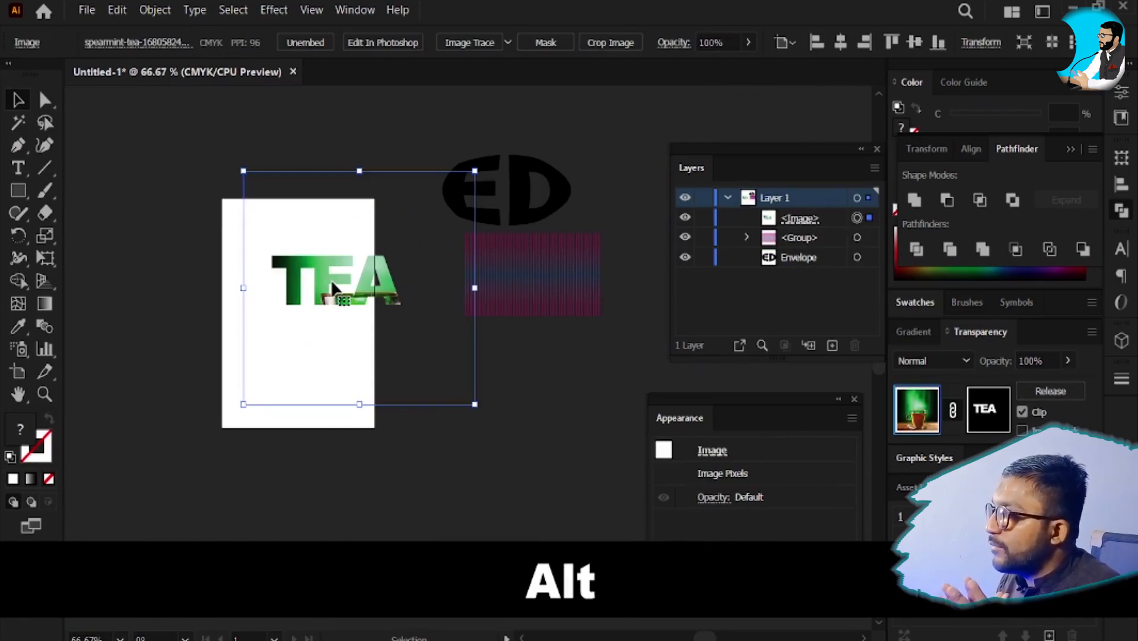
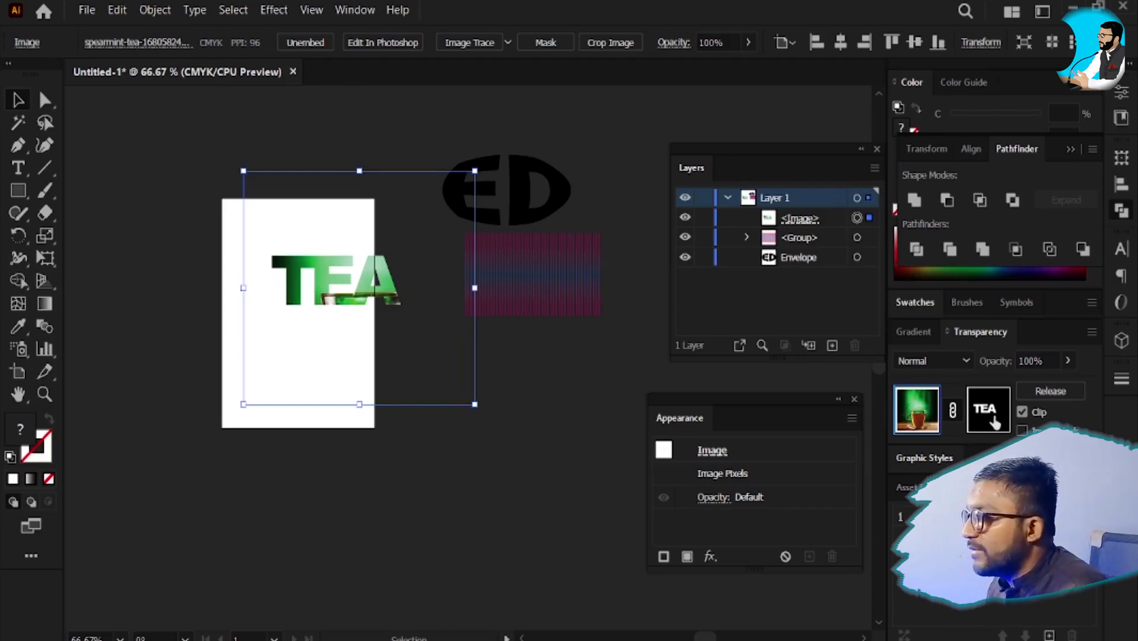
# - Edit the photo's opacity mask and enlarge the TEA lettering inside it
pyautogui.click(995, 422)
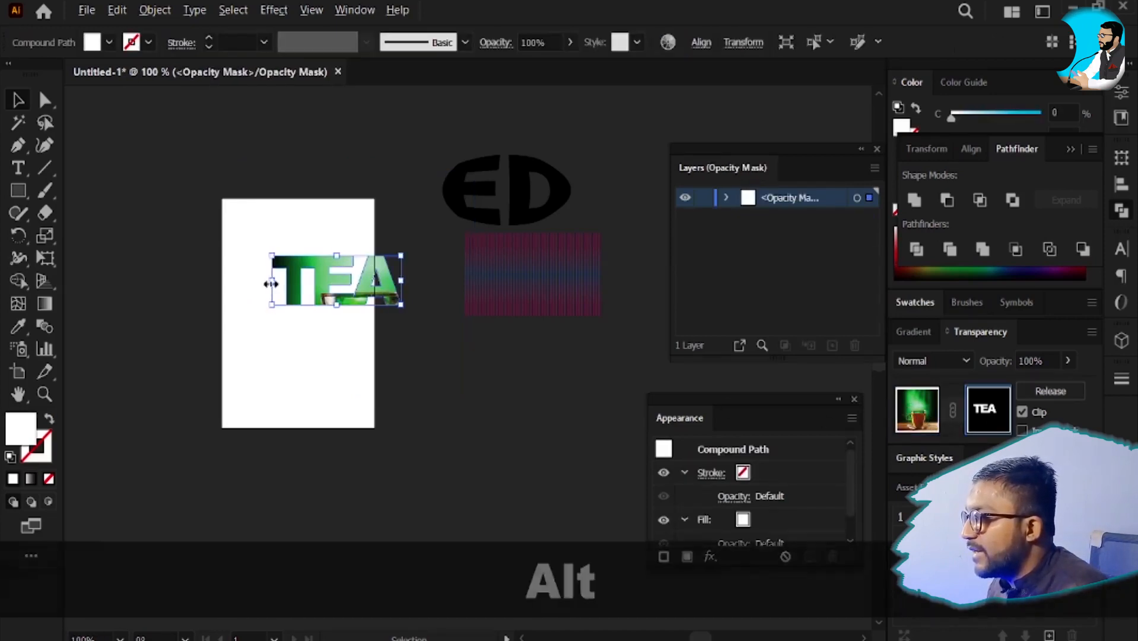
pyautogui.scroll(1, 276, 321)
pyautogui.moveTo(238, 360); pyautogui.dragTo(227, 343)
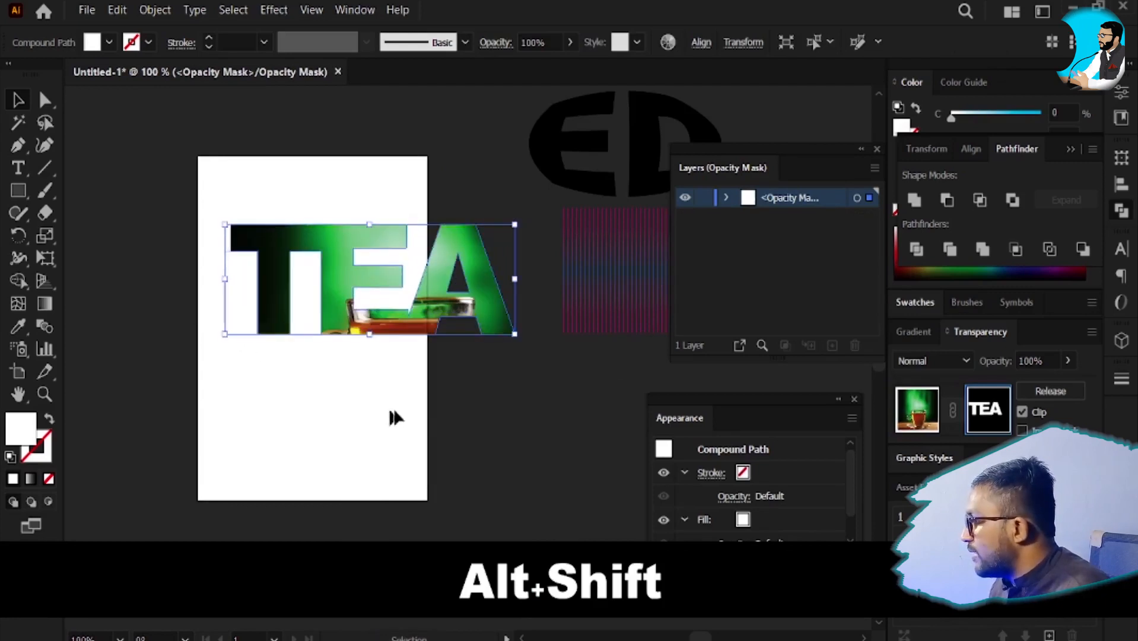
# - Return to editing the photo, scale it down with its mask, unlink the mask, and resize the photo alone within the lettering
pyautogui.click(929, 424)
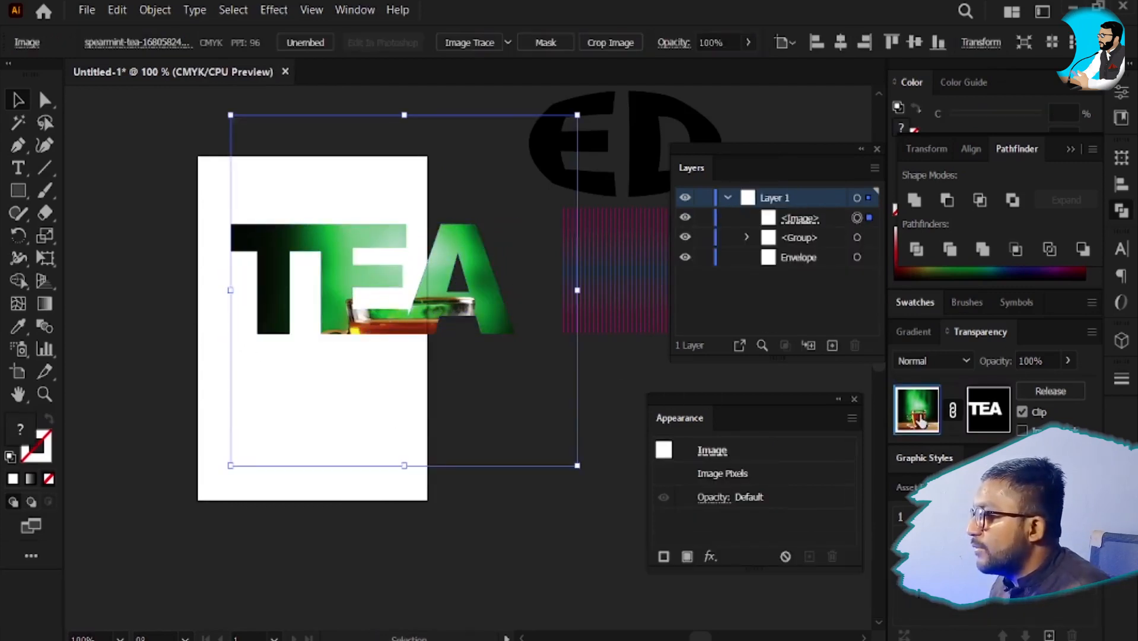
pyautogui.moveTo(579, 116); pyautogui.dragTo(507, 181)
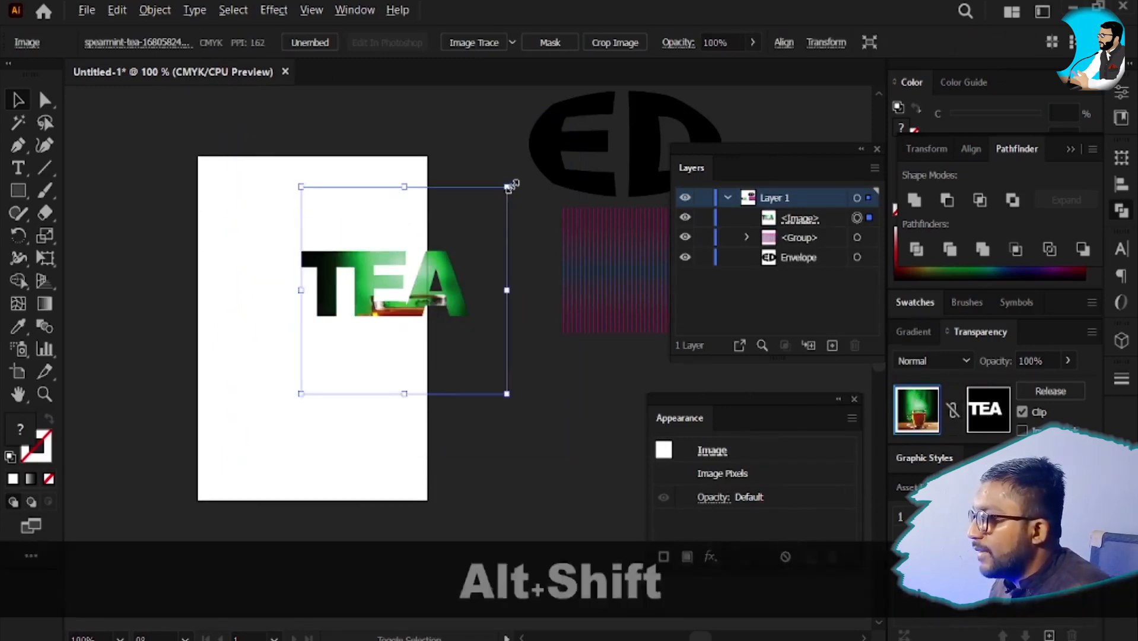
pyautogui.moveTo(509, 185); pyautogui.dragTo(492, 213)
pyautogui.hotkey('ctrl', 'z')
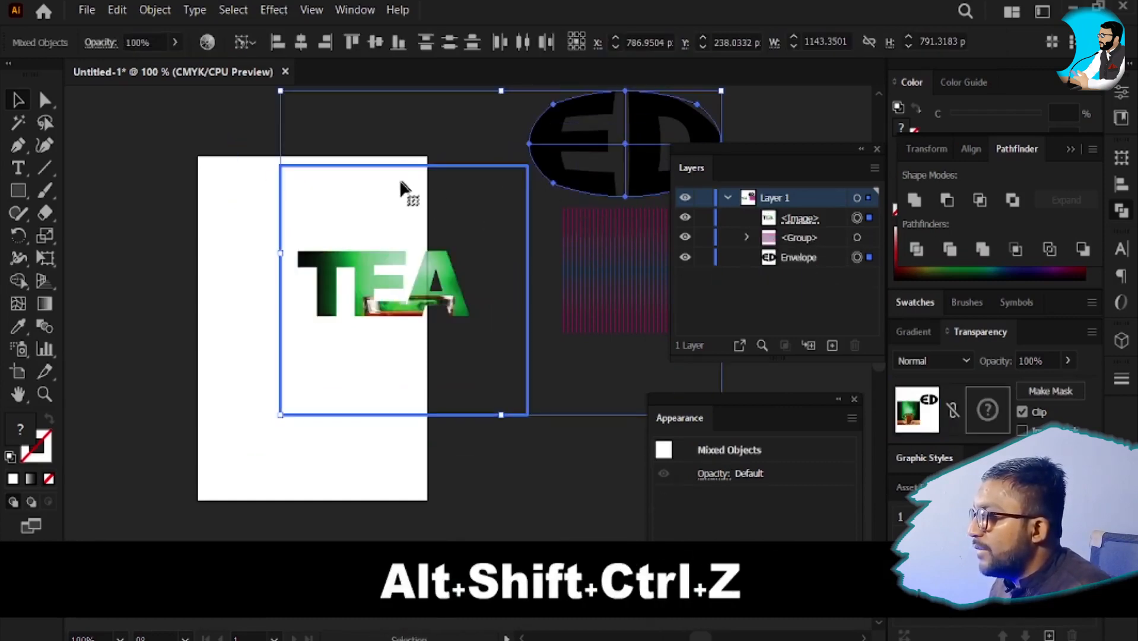
# - Paint a short white stroke above the masked TEA lettering with the 5 pt. Round Paintbrush
pyautogui.press('b')
pyautogui.moveTo(334, 149); pyautogui.dragTo(408, 225)
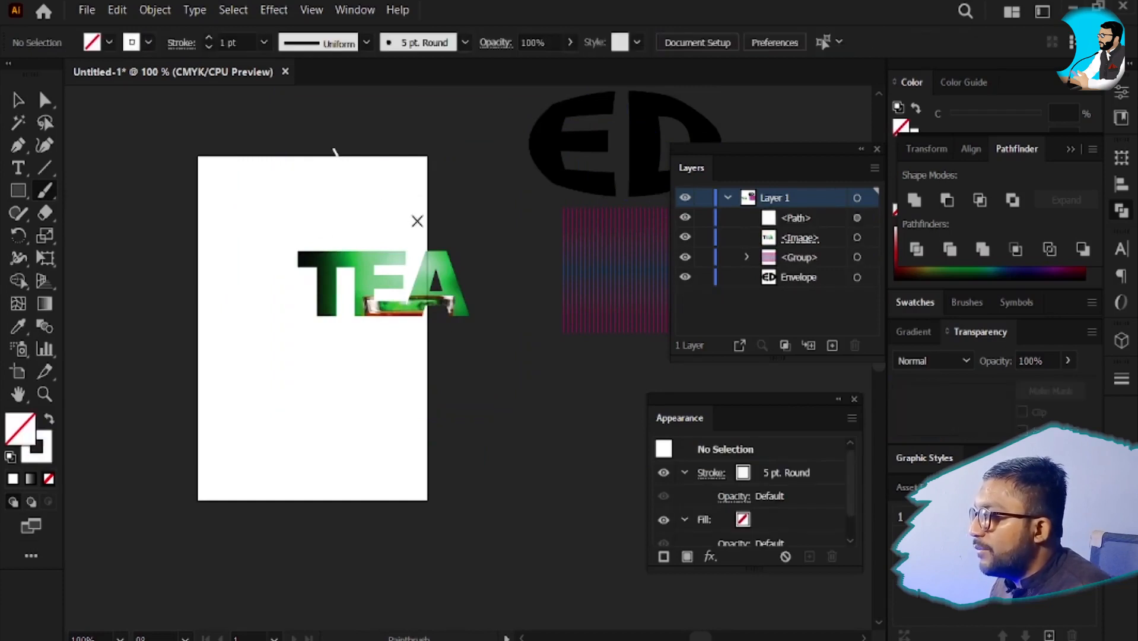
# - Reposition and shrink the unlinked tea photo, then widen it so it spans the TEA lettering
pyautogui.press('v')
pyautogui.press('v')
pyautogui.moveTo(359, 290); pyautogui.dragTo(315, 363)
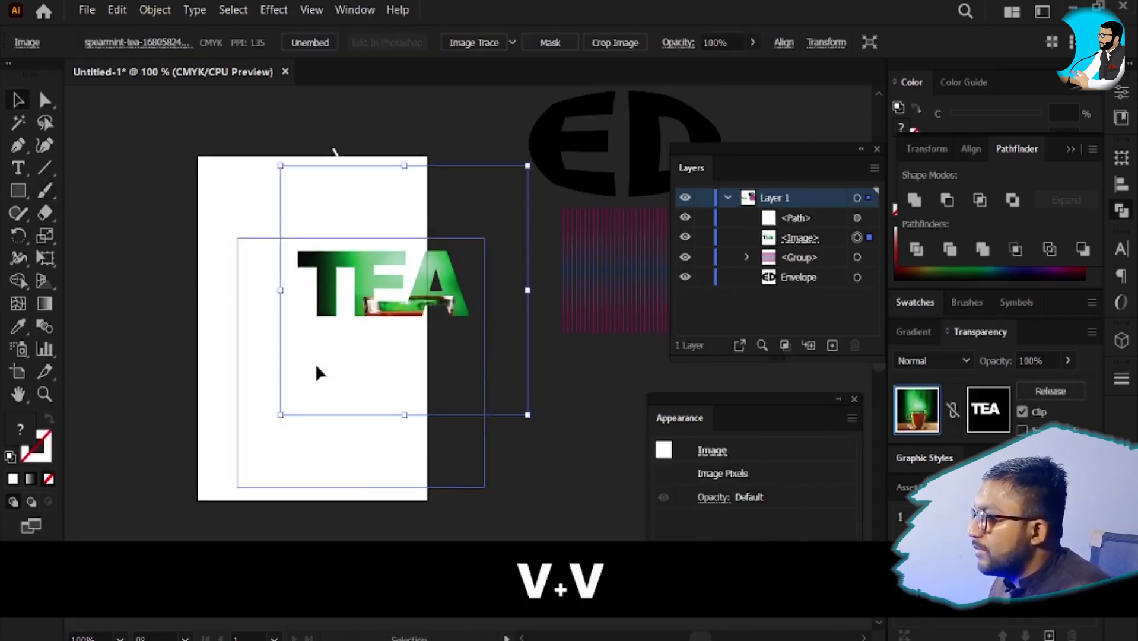
pyautogui.moveTo(347, 327); pyautogui.dragTo(362, 304)
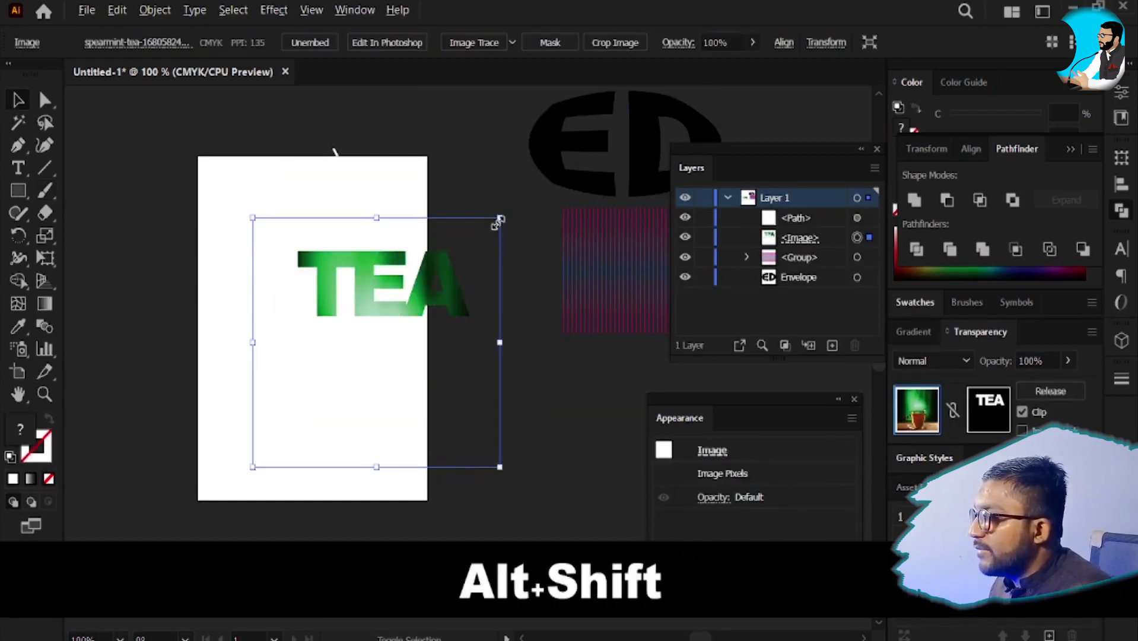
pyautogui.moveTo(498, 221); pyautogui.dragTo(453, 259)
pyautogui.moveTo(371, 308); pyautogui.dragTo(376, 269)
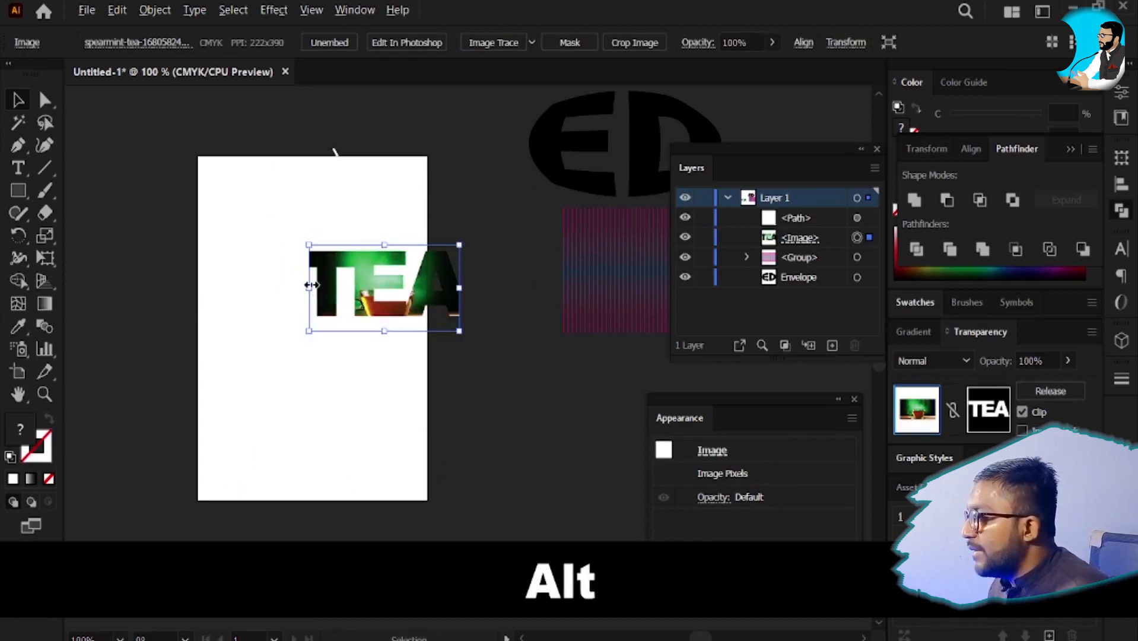
pyautogui.moveTo(308, 285); pyautogui.dragTo(285, 286)
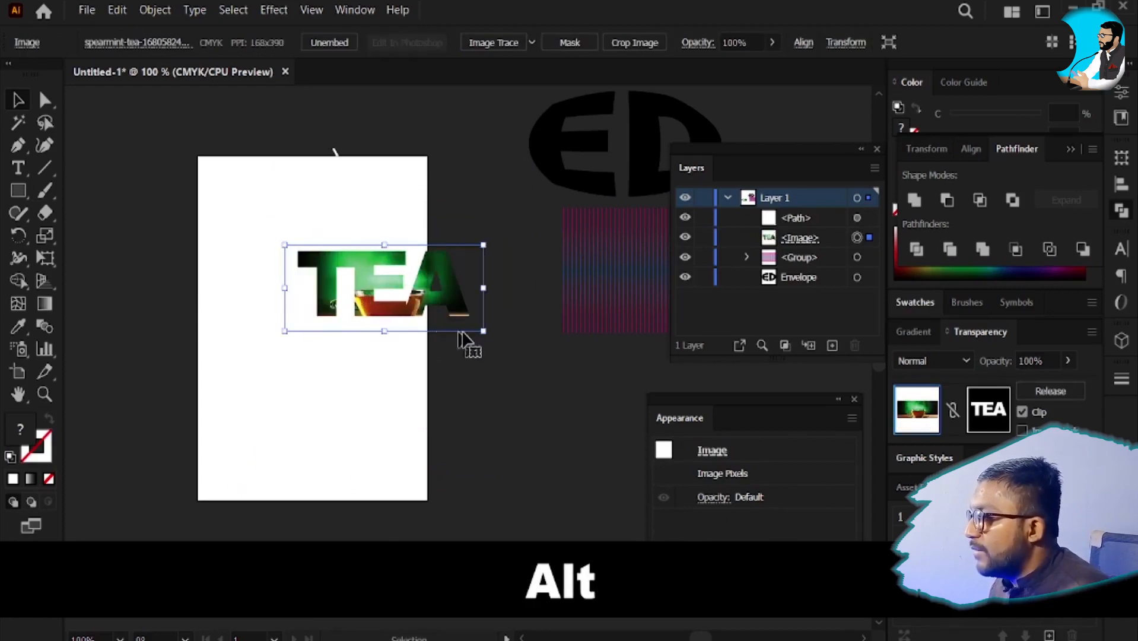
pyautogui.moveTo(365, 284)
pyautogui.mouseDown()
pyautogui.moveTo(367, 270)
pyautogui.moveTo(365, 294)
pyautogui.mouseUp()
pyautogui.click(426, 416)
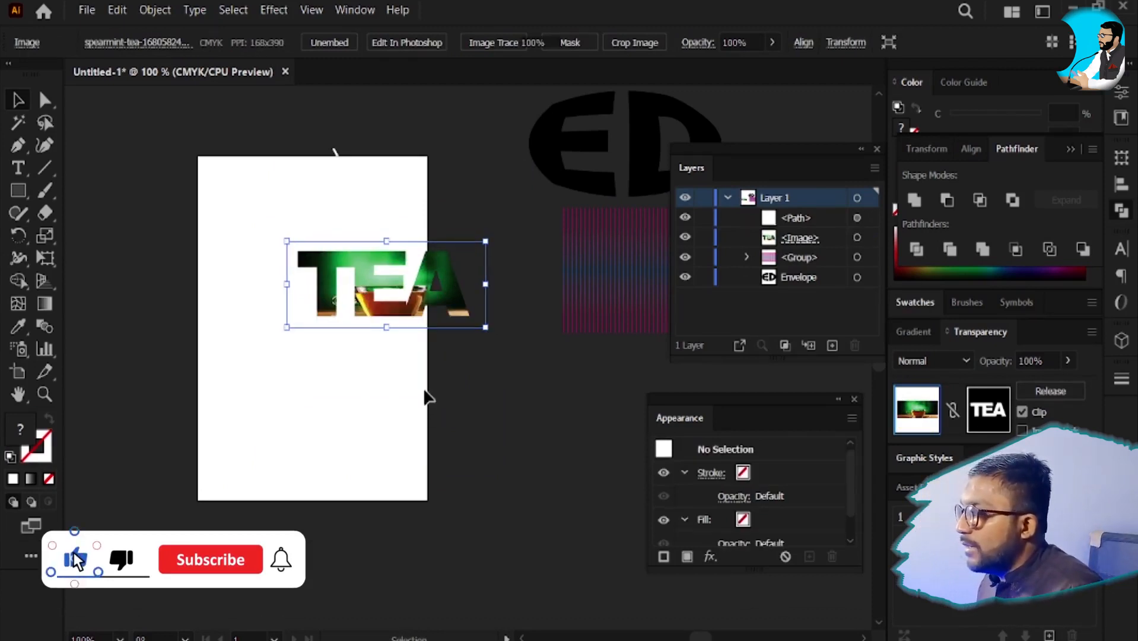
# - Delete the masked TEA artwork together with the white brush stroke above it
pyautogui.moveTo(270, 227); pyautogui.dragTo(416, 409)
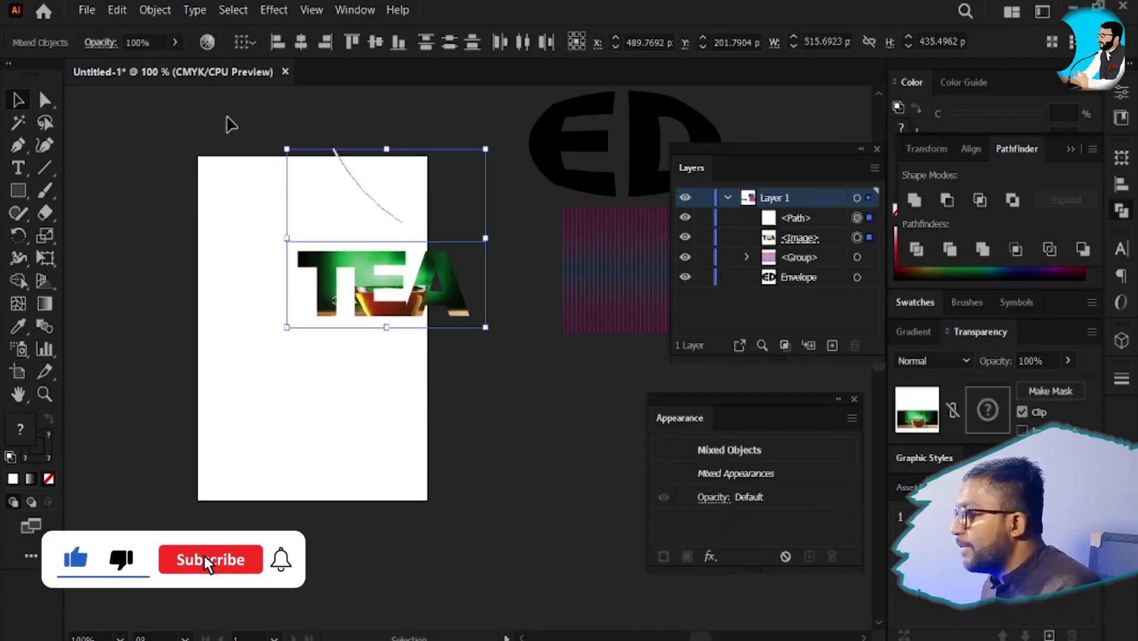
pyautogui.moveTo(237, 106); pyautogui.dragTo(482, 366)
pyautogui.press('Delete')
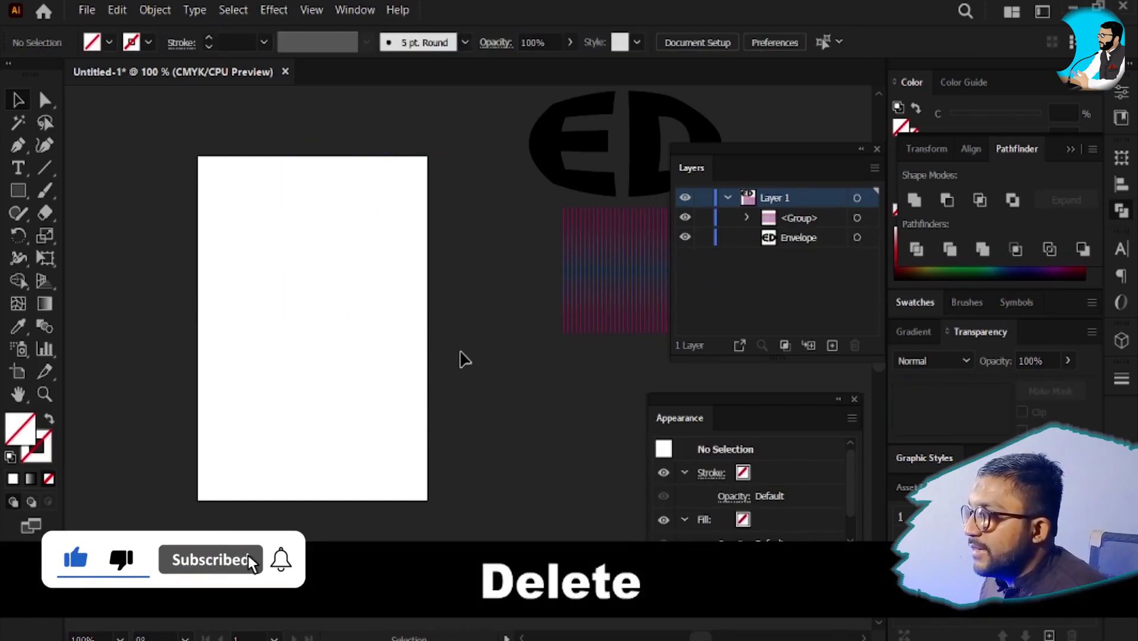
# - Draw a rectangle of about 264 by 216 px on the artboard and round its corners strongly
pyautogui.moveTo(18, 190); pyautogui.dragTo(138, 234)
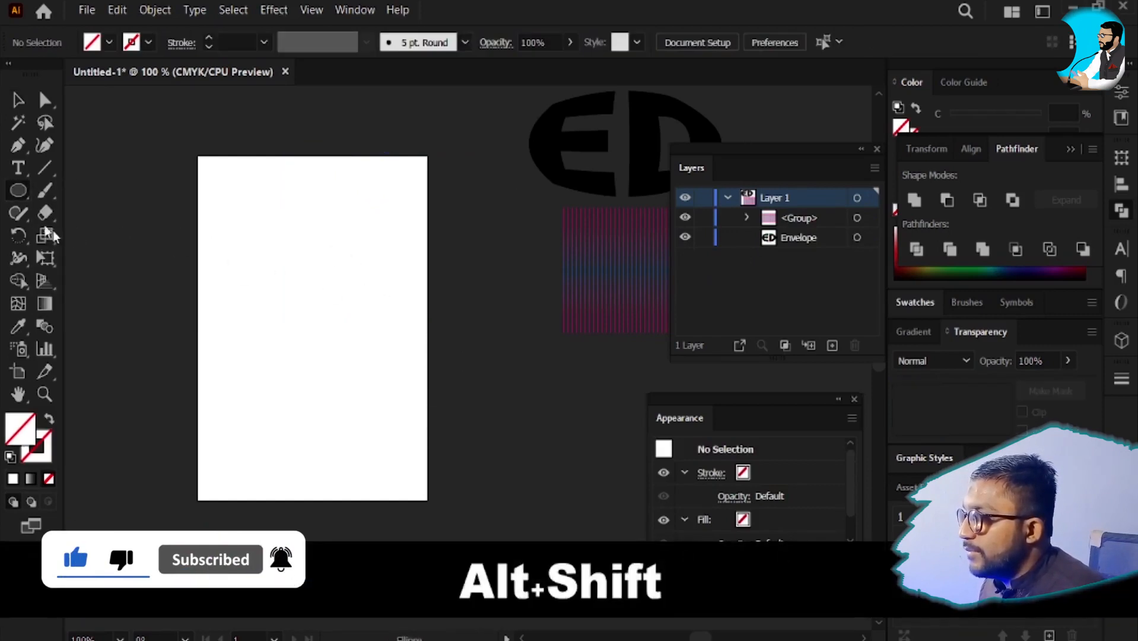
pyautogui.moveTo(18, 189); pyautogui.dragTo(89, 210)
pyautogui.moveTo(257, 239); pyautogui.dragTo(360, 327)
pyautogui.press('v')
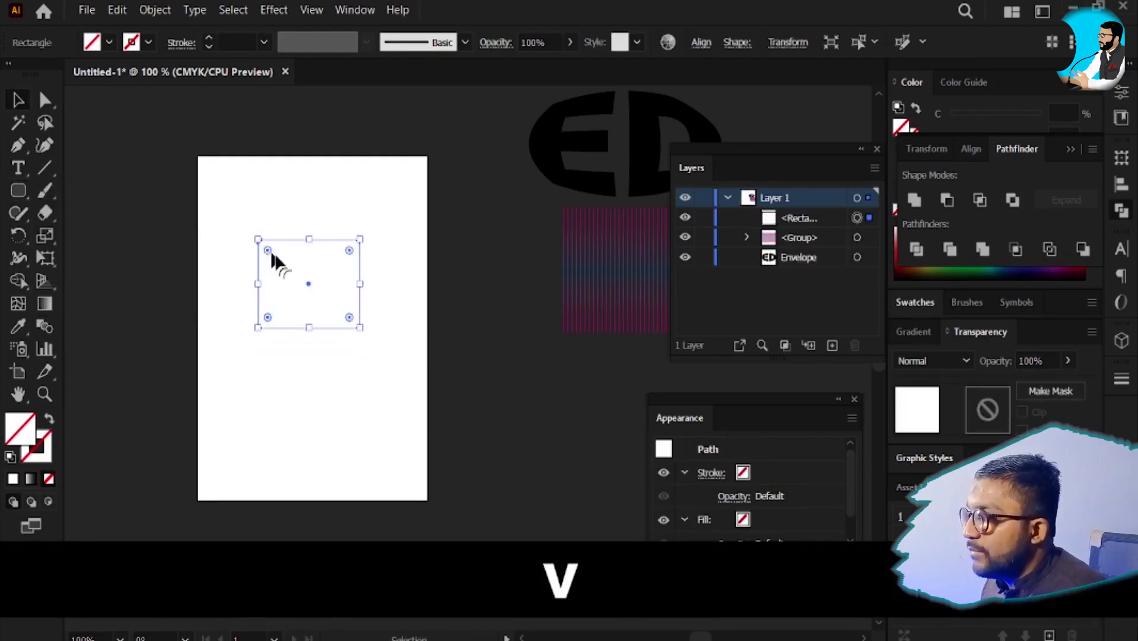
pyautogui.moveTo(270, 248); pyautogui.dragTo(283, 264)
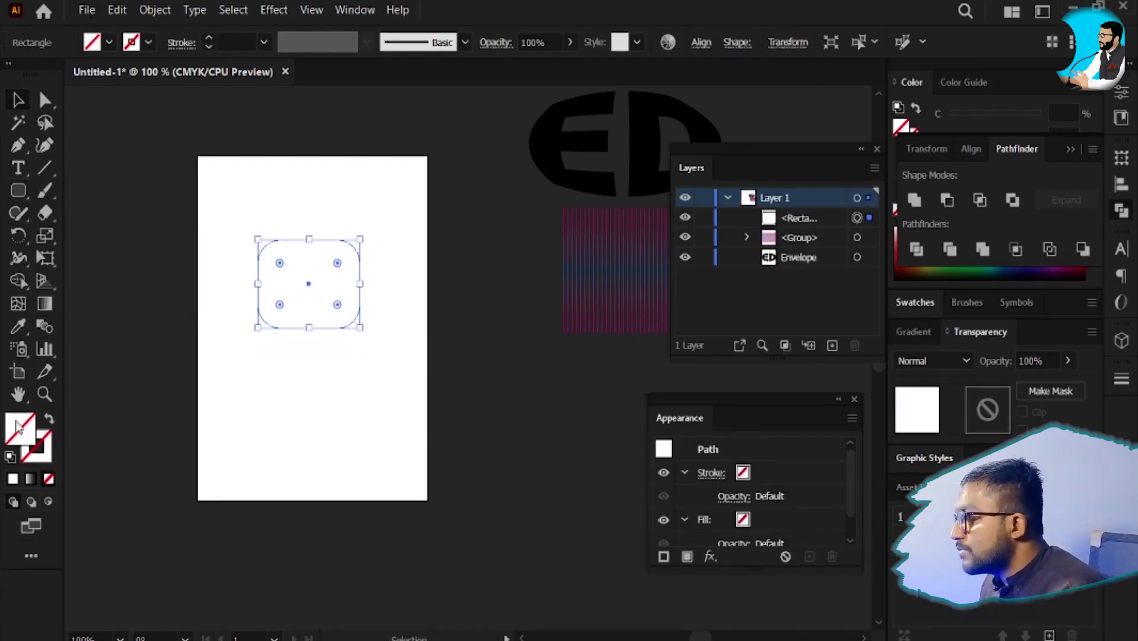
# - Fill the rounded rectangle with white FFFFFF and move it into the empty area beside the artboard
pyautogui.doubleClick(17, 426)
pyautogui.write('ffffff')
pyautogui.press('Return')
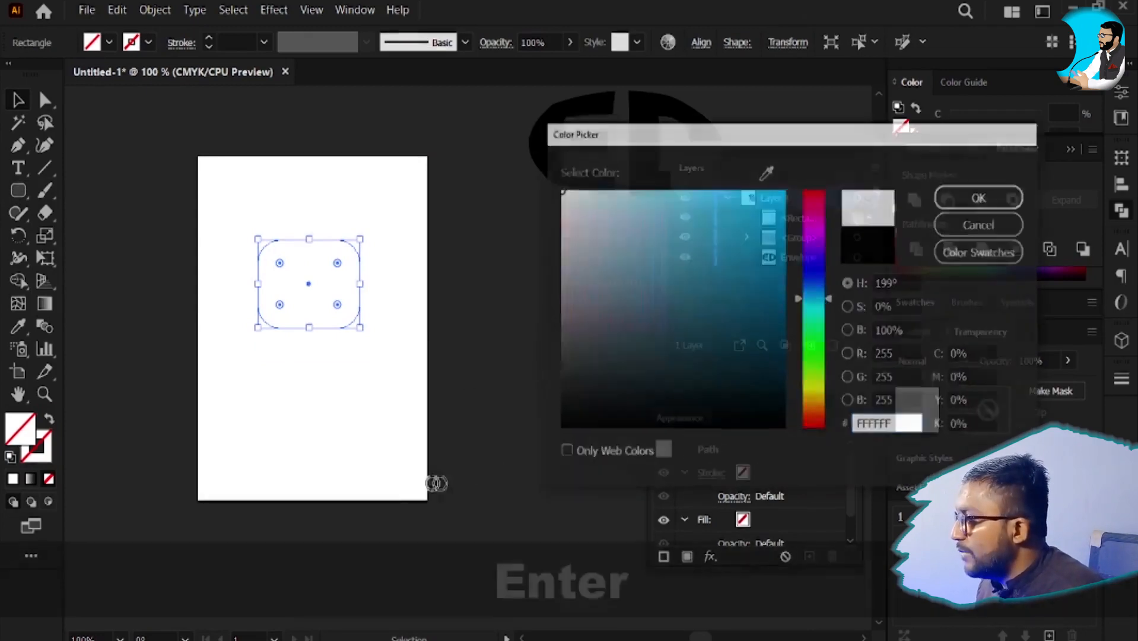
pyautogui.press('v')
pyautogui.moveTo(274, 407); pyautogui.dragTo(584, 394)
pyautogui.press('v')
pyautogui.moveTo(596, 320); pyautogui.dragTo(340, 304)
pyautogui.scroll(2, 337, 239)
pyautogui.moveTo(411, 259); pyautogui.dragTo(384, 209)
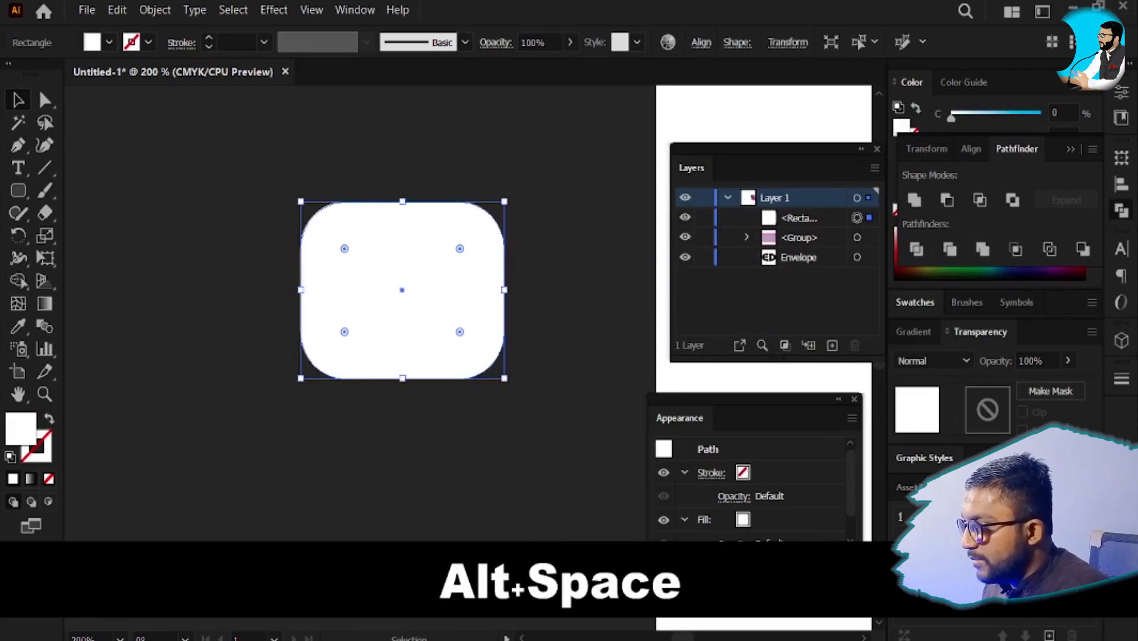
# - Switch to the Going Home project folder in File Explorer and rename the EFFECT- video file as 3
pyautogui.moveTo(380, 638)
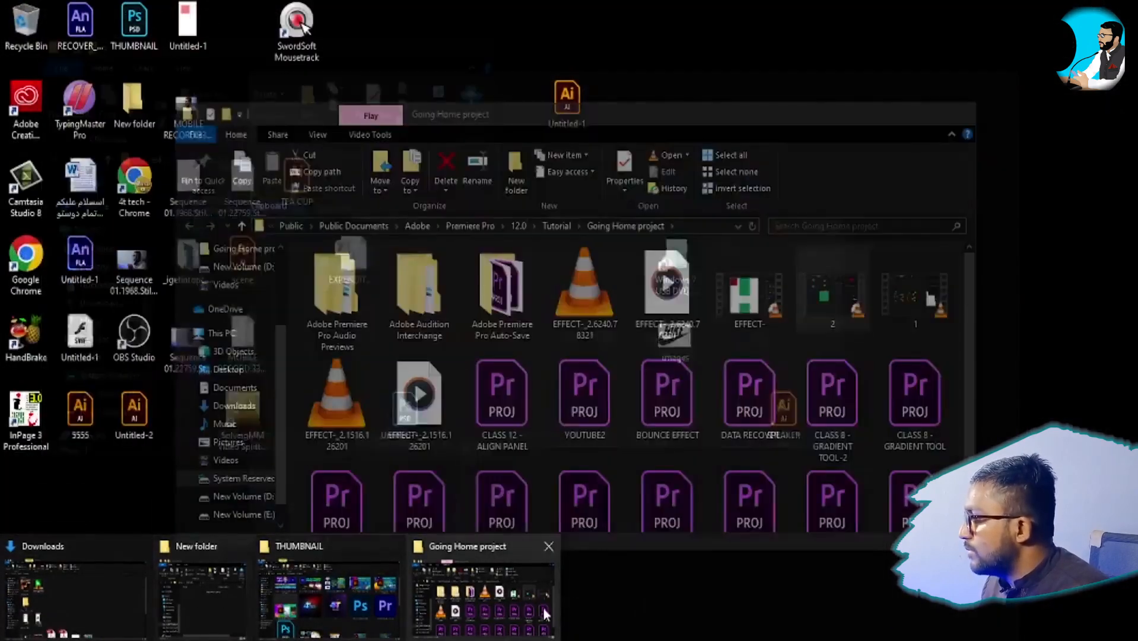
pyautogui.click(544, 614)
pyautogui.click(743, 295)
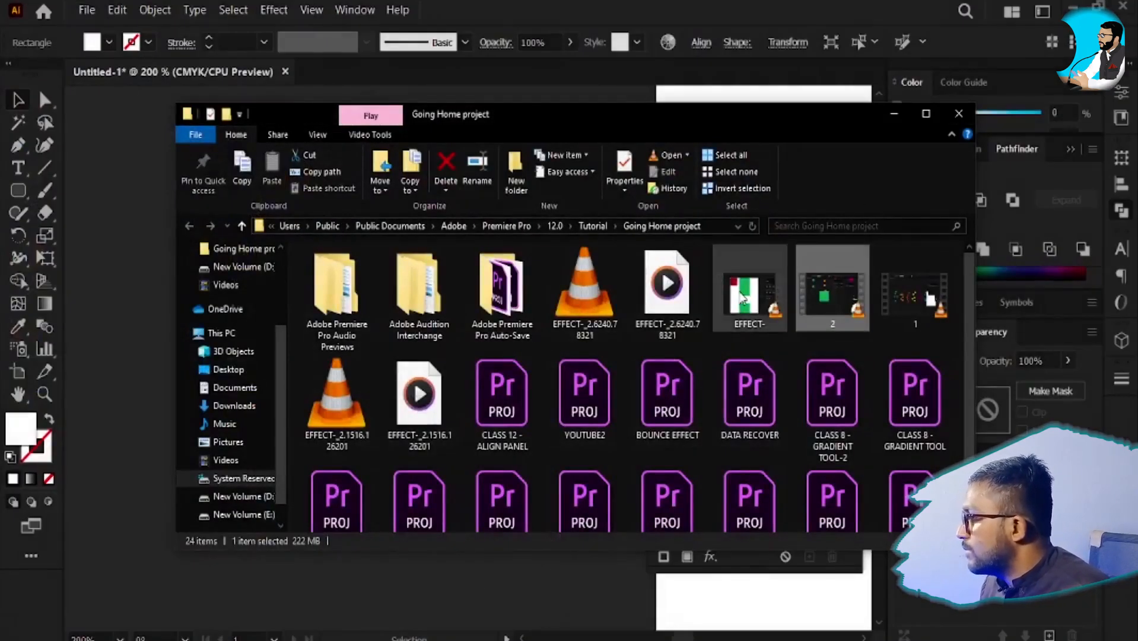
pyautogui.press('F2')
pyautogui.write('3')
pyautogui.press('Return')
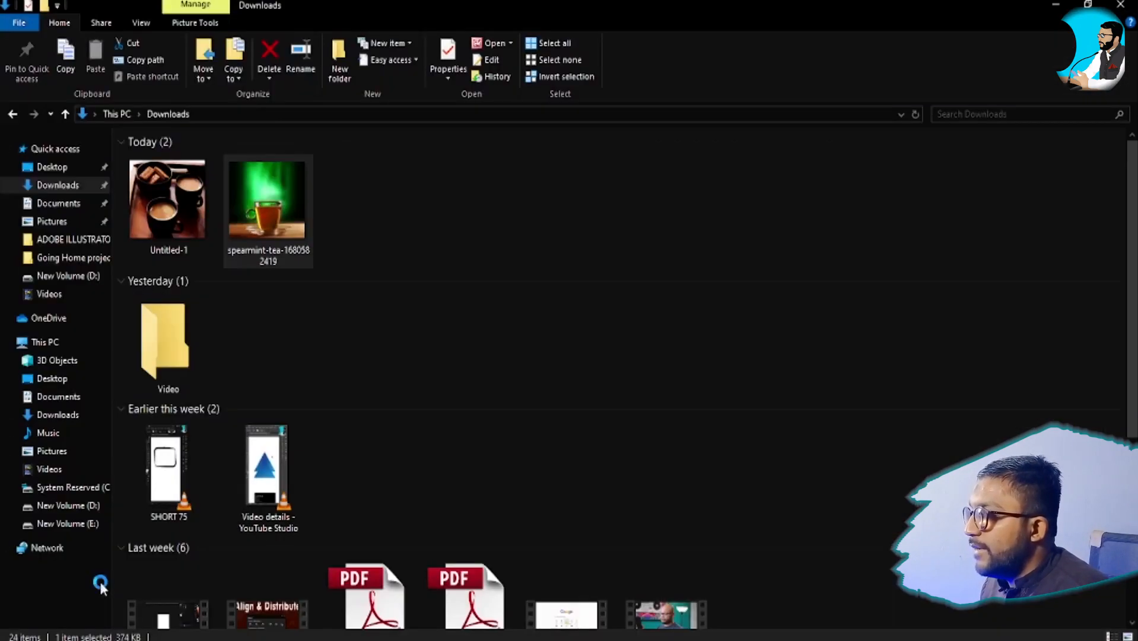
# - Place the Untitled-1 coffee cups photo from the Downloads folder in the Illustrator document and embed it
pyautogui.hotkey('alt', 'Tab')
pyautogui.moveTo(168, 207); pyautogui.dragTo(531, 292)
pyautogui.hotkey('alt', 'Tab')
pyautogui.hotkey('alt', 'Tab')
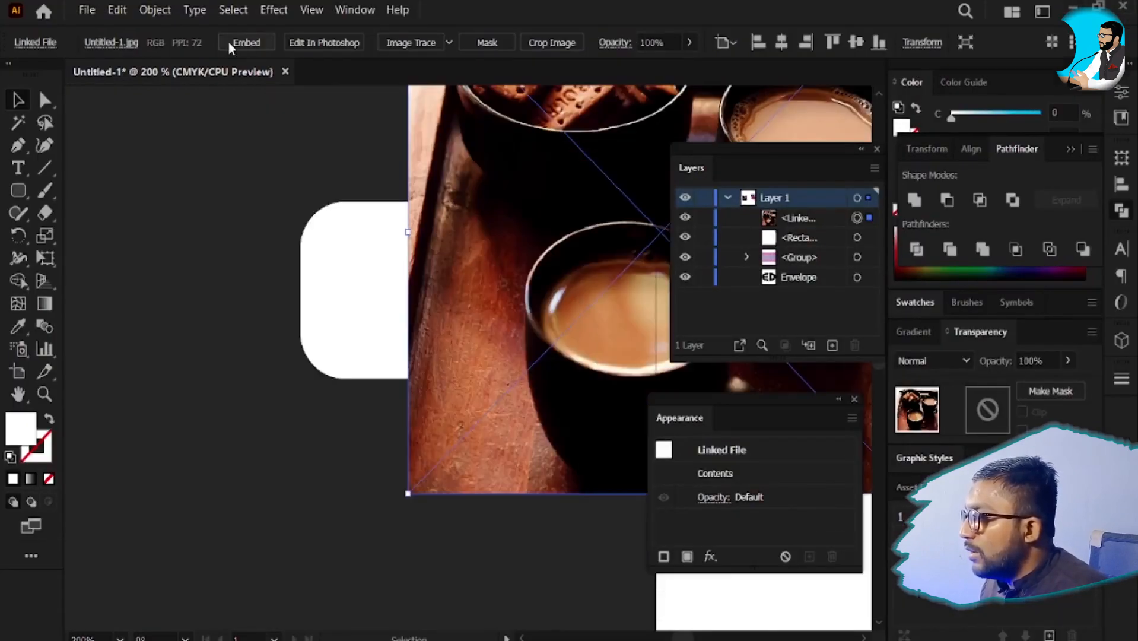
pyautogui.click(241, 44)
# - Try to envelope the coffee photo and rounded rectangle with Make with Top Object while the photo is stacked in front
pyautogui.click(366, 292)
pyautogui.moveTo(366, 292); pyautogui.dragTo(240, 329)
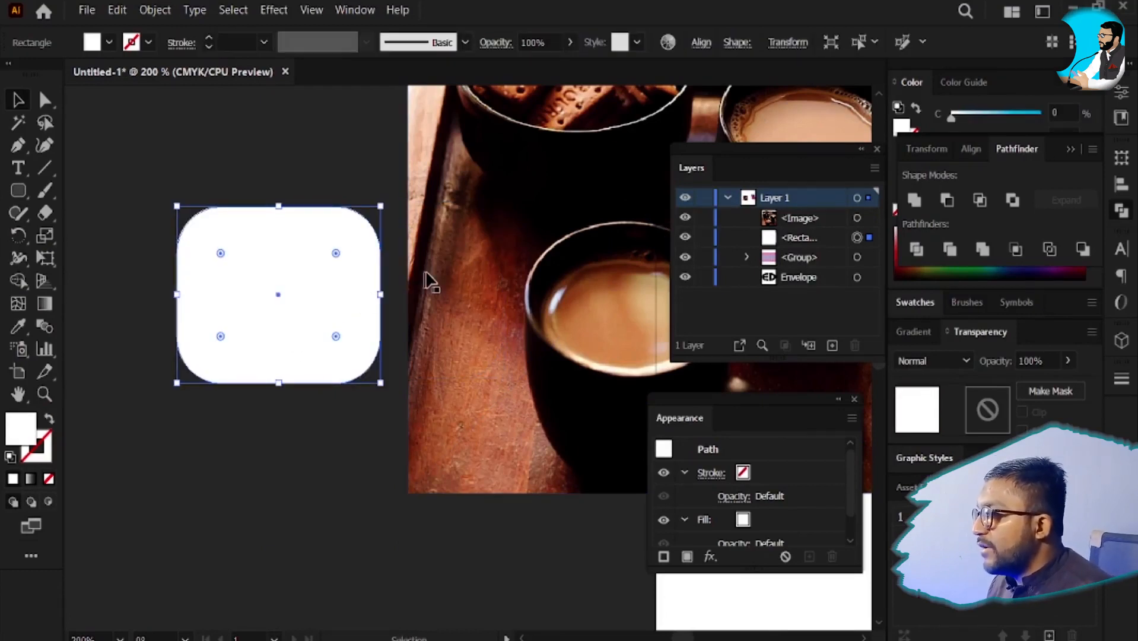
pyautogui.keyDown('shift'); pyautogui.click(440, 264); pyautogui.keyUp('shift')
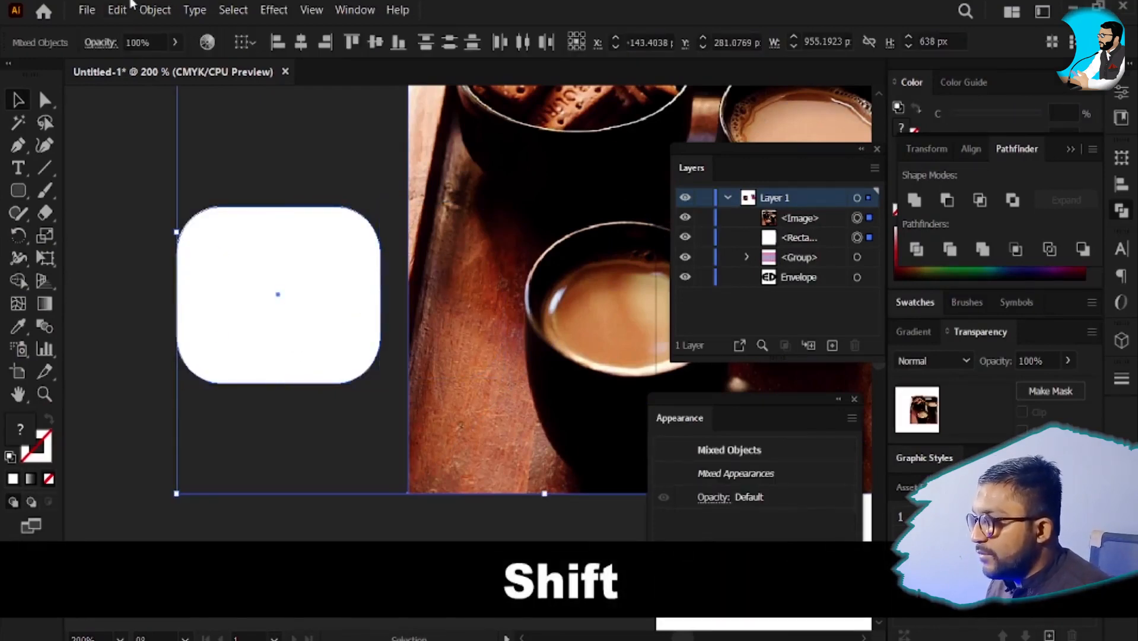
pyautogui.click(155, 10)
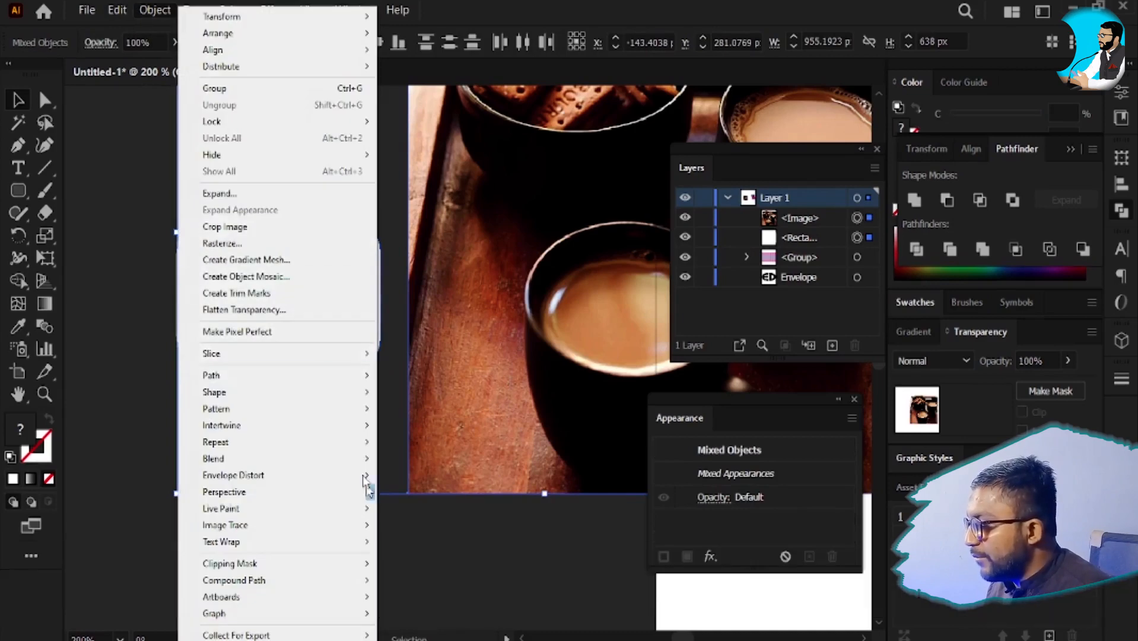
pyautogui.moveTo(362, 475)
pyautogui.click(483, 512)
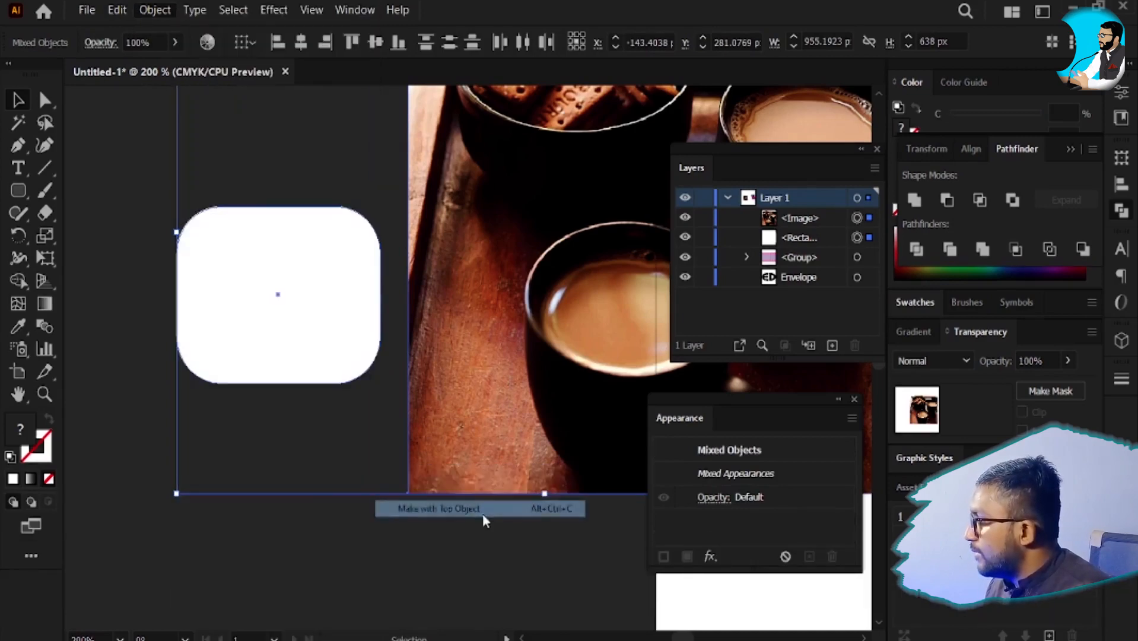
pyautogui.click(738, 354)
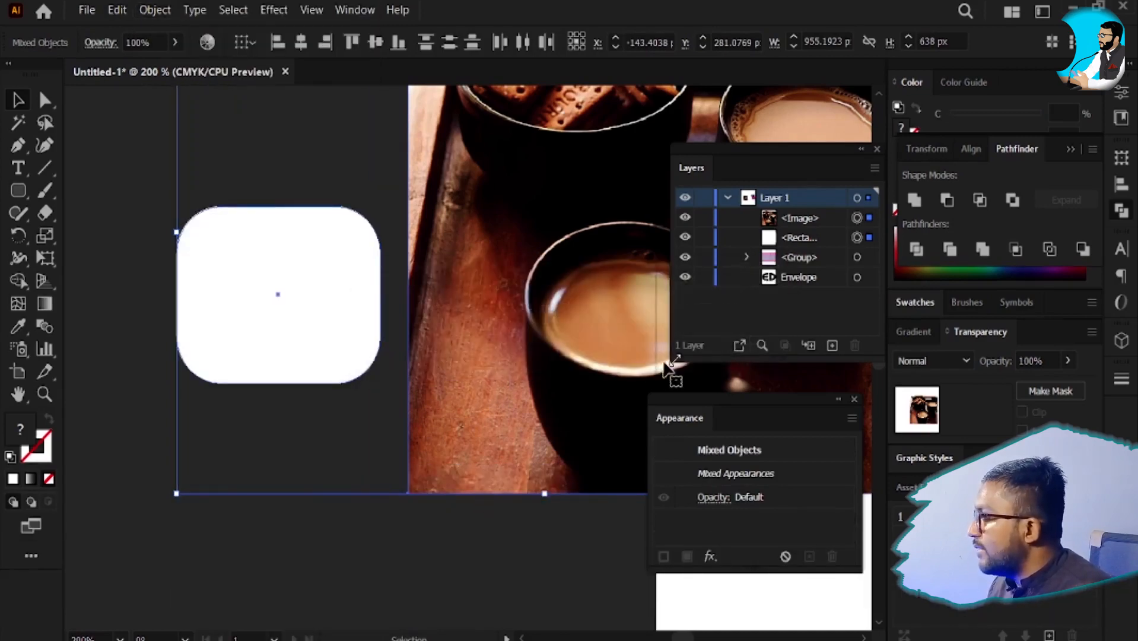
# - Move the white rounded rectangle slightly upward beside the coffee photo and bring it to the front
pyautogui.click(305, 177)
pyautogui.click(314, 260)
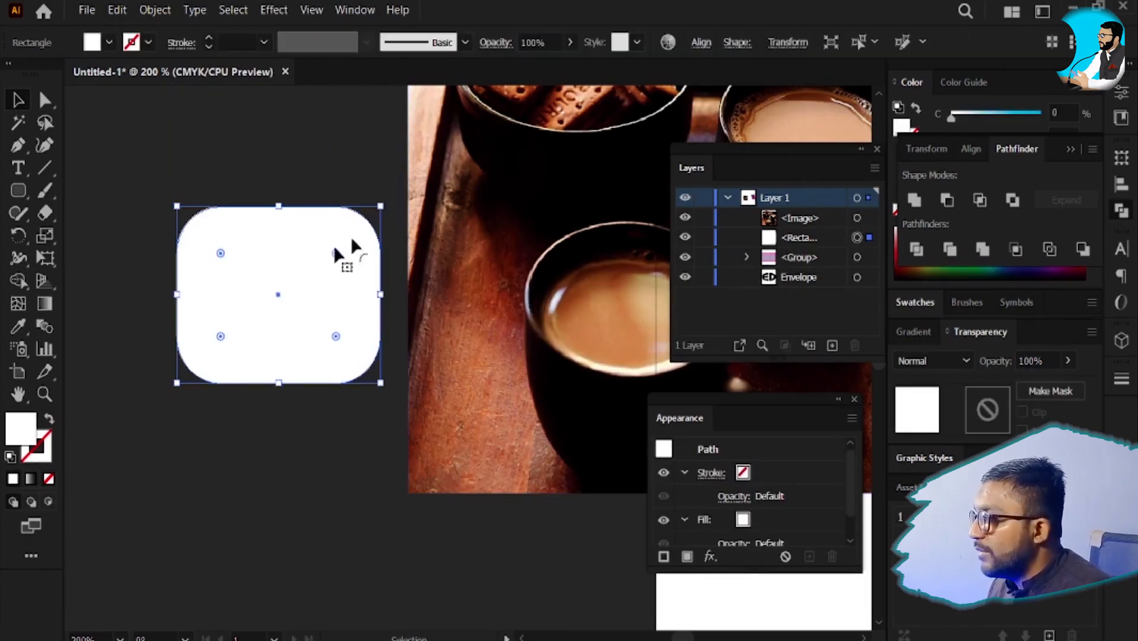
pyautogui.moveTo(350, 314); pyautogui.dragTo(303, 251)
pyautogui.keyDown('shift'); pyautogui.click(460, 274); pyautogui.keyUp('shift')
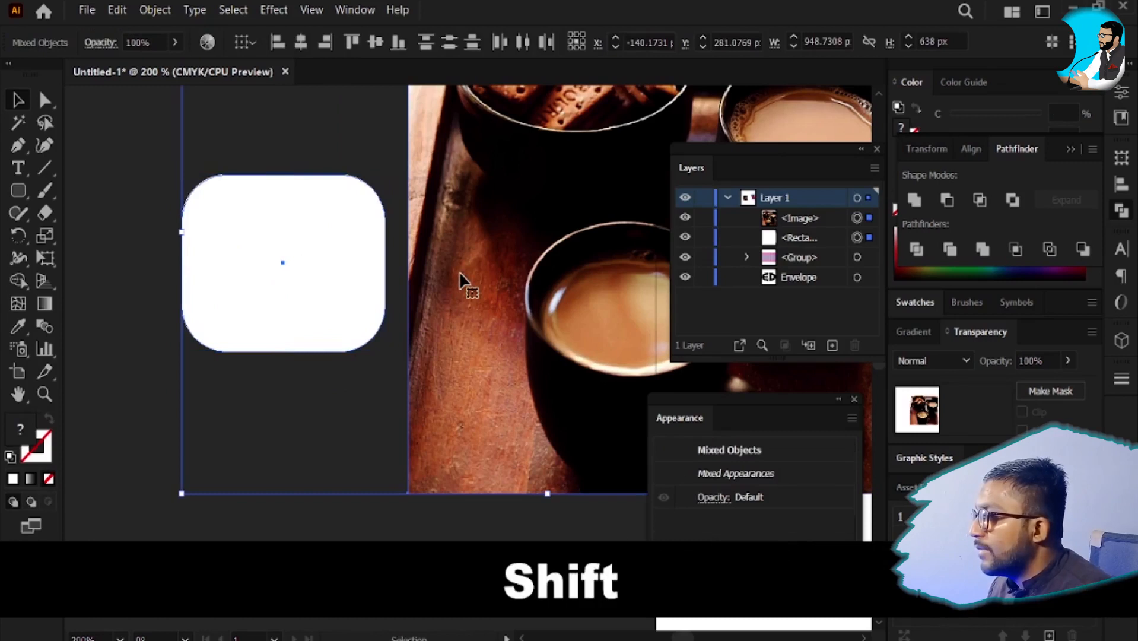
pyautogui.hotkey('ctrl', 'shift', 'a')
pyautogui.keyDown('ctrl'); pyautogui.click(335, 220); pyautogui.keyUp('ctrl')
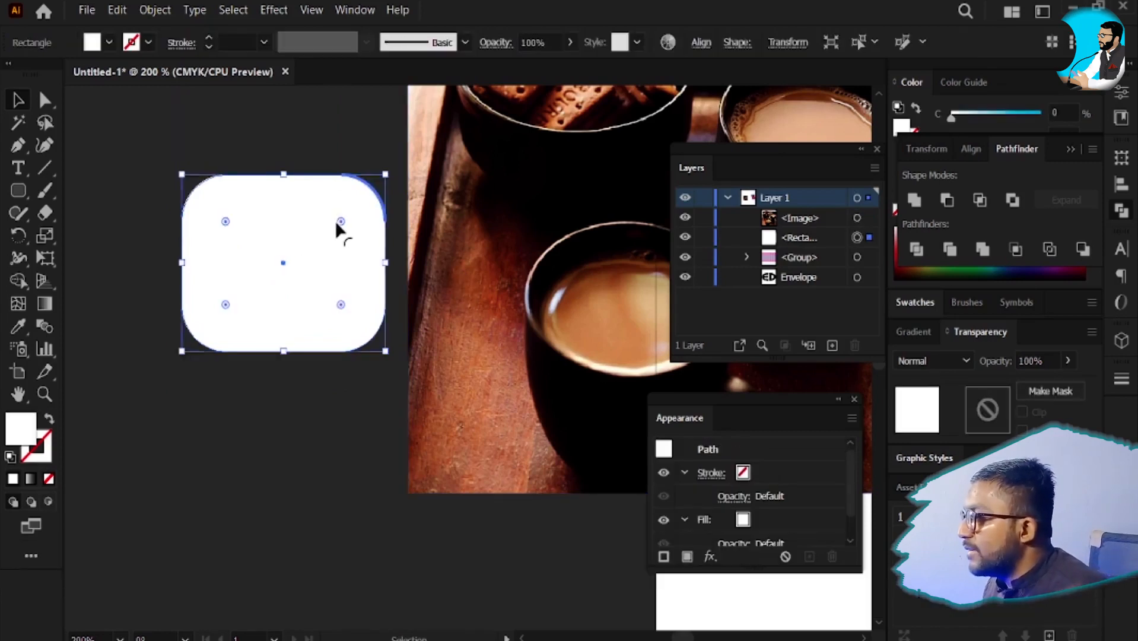
pyautogui.hotkey('ctrl', 'shift', ']')
# - Distort the coffee photo into the rounded rectangle with Envelope Distort's Make with Top Object
pyautogui.keyDown('shift'); pyautogui.click(444, 255); pyautogui.keyUp('shift')
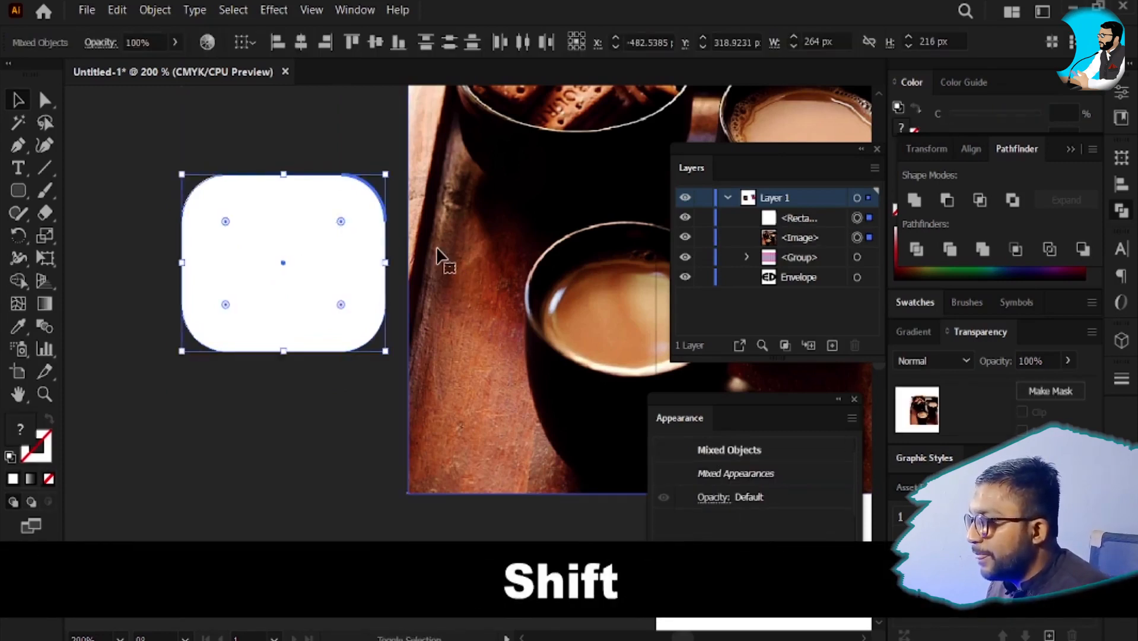
pyautogui.click(155, 10)
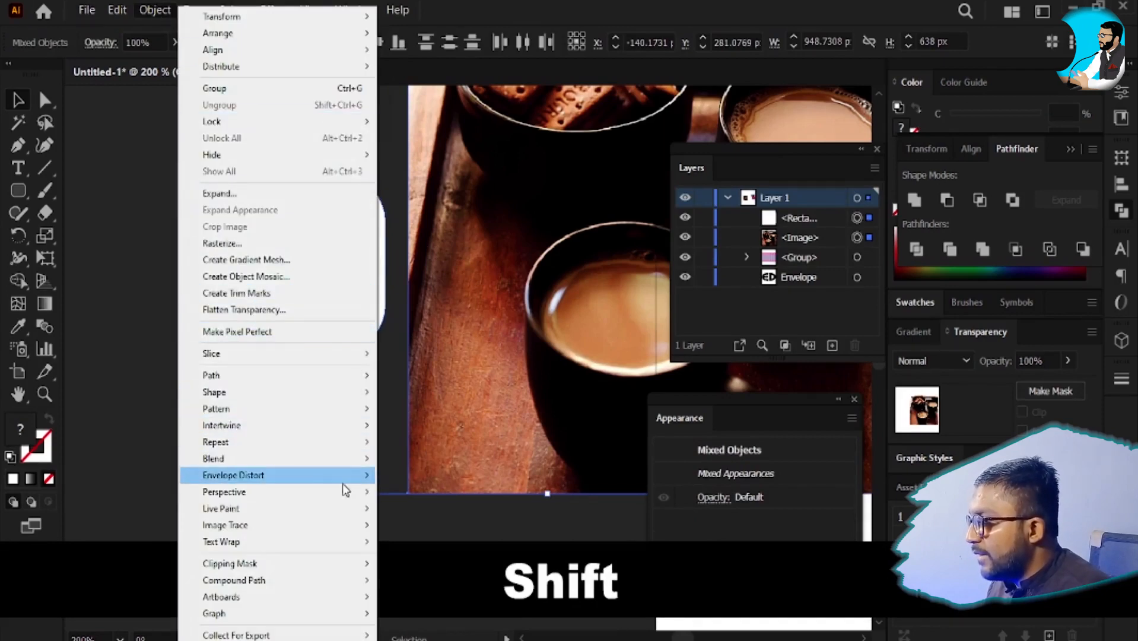
pyautogui.moveTo(332, 477)
pyautogui.click(443, 509)
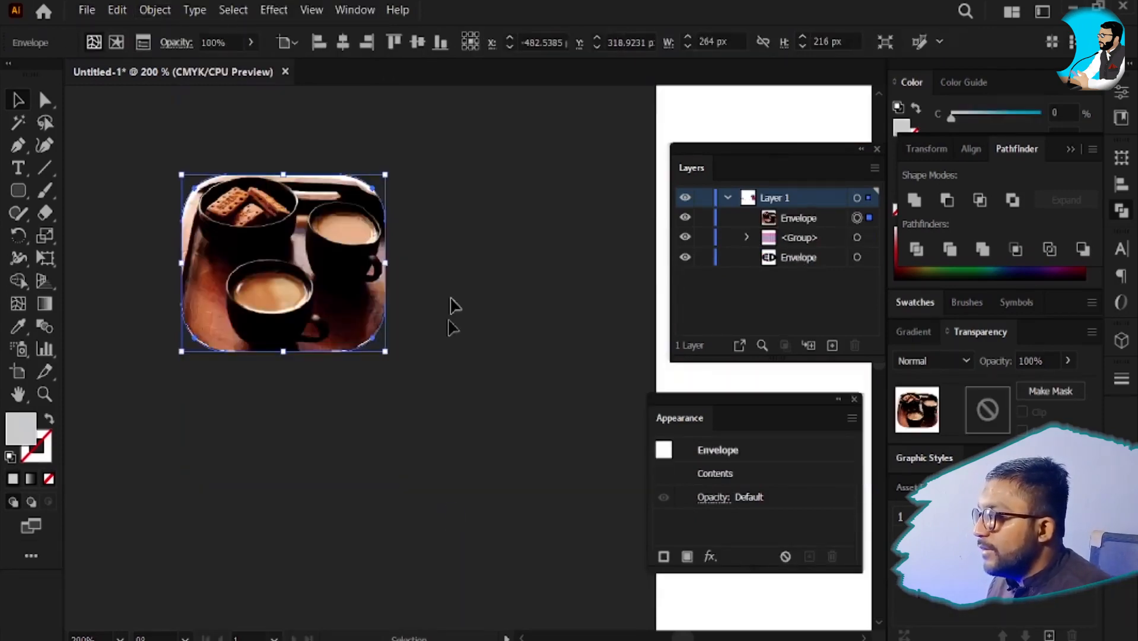
# - Move the rounded coffee photo envelope into the empty area outside the artboard's upper-left corner
pyautogui.press('v')
pyautogui.click(462, 272)
pyautogui.moveTo(279, 268); pyautogui.dragTo(406, 307)
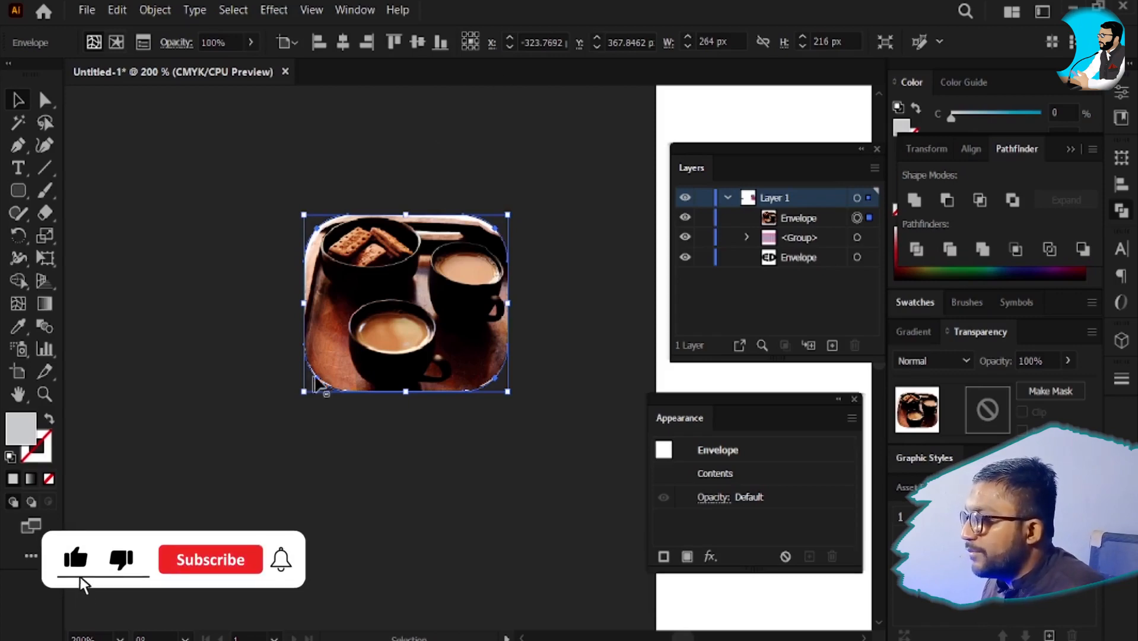
pyautogui.scroll(-3, 398, 316)
pyautogui.moveTo(398, 331); pyautogui.dragTo(397, 210)
pyautogui.press('v')
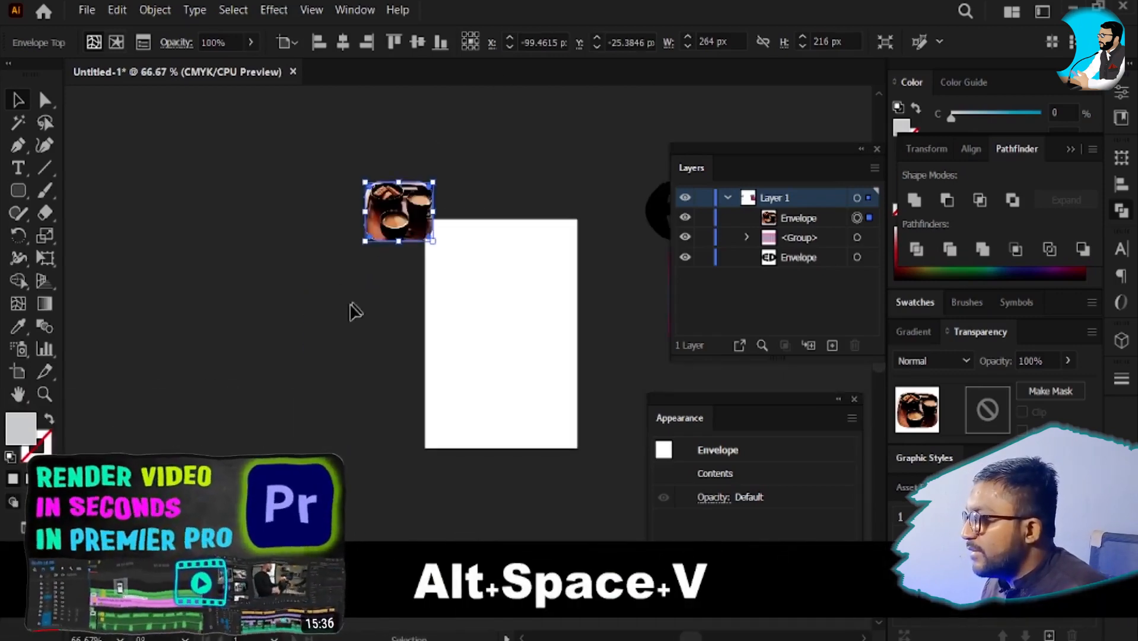
pyautogui.click(17, 190)
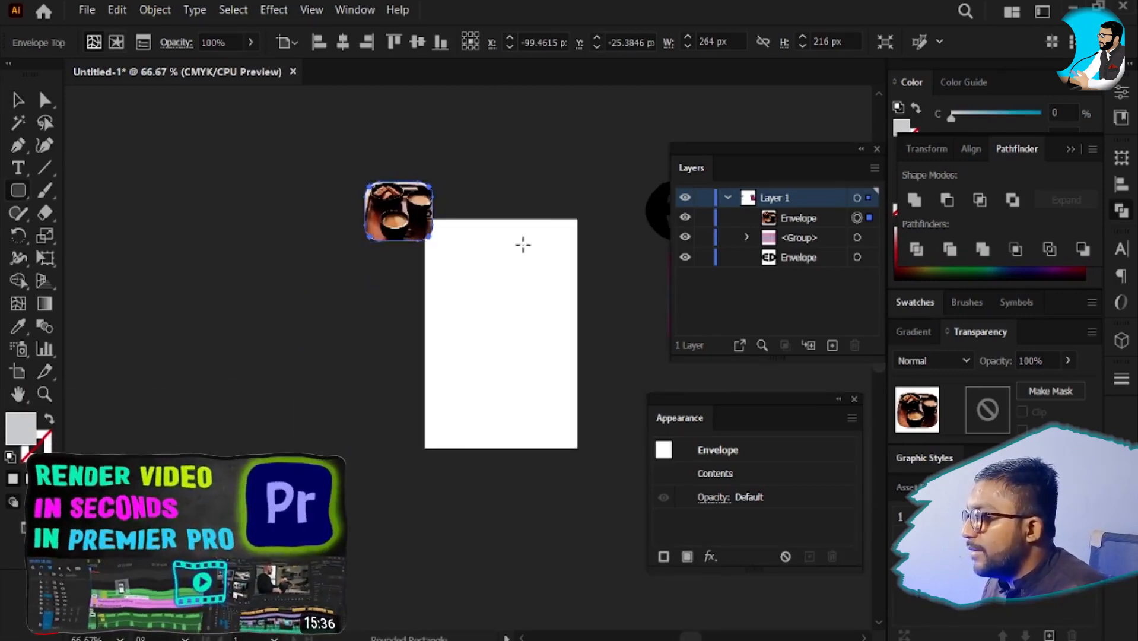
pyautogui.moveTo(457, 322); pyautogui.dragTo(411, 303)
pyautogui.press('v')
pyautogui.moveTo(355, 186); pyautogui.dragTo(317, 193)
pyautogui.scroll(1, 376, 193)
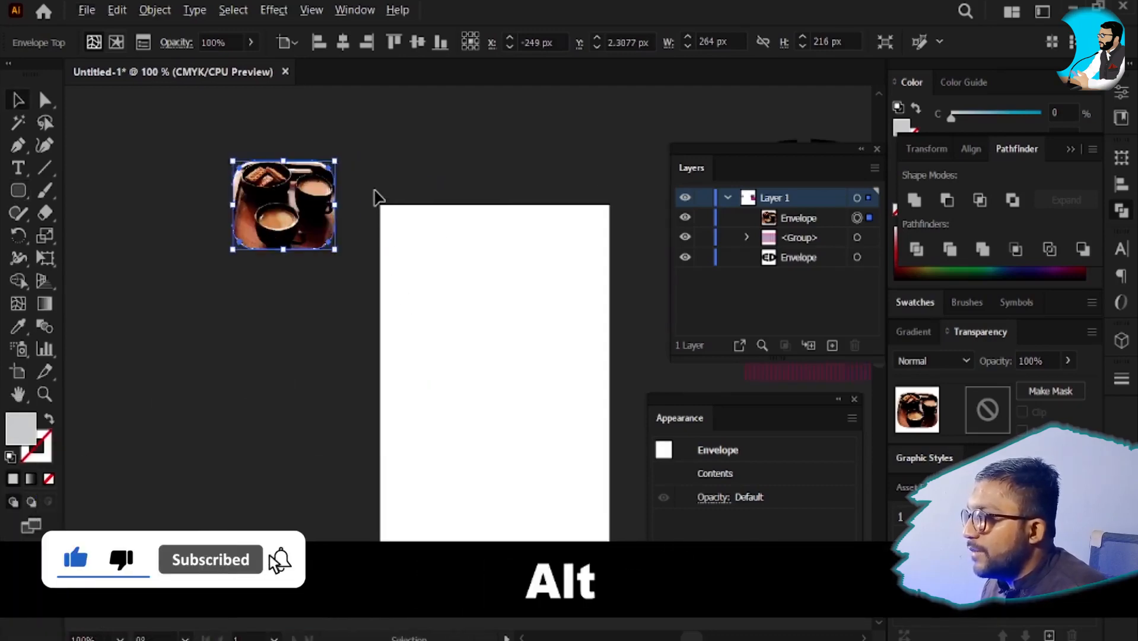
pyautogui.moveTo(445, 270); pyautogui.dragTo(394, 191)
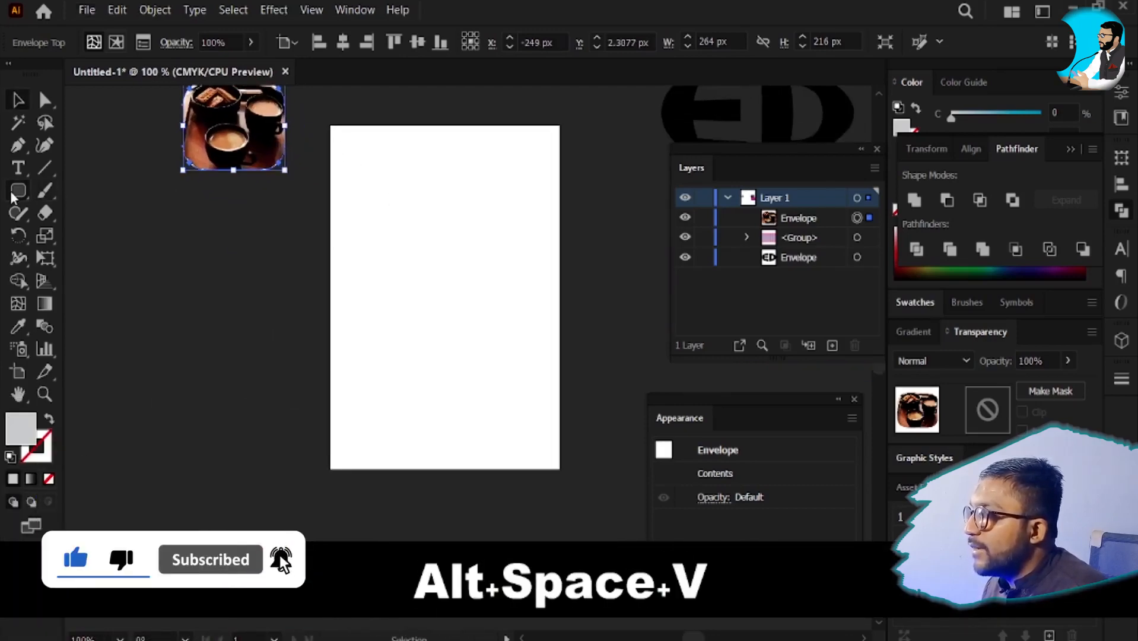
# - Draw a light grey rectangle covering the whole artboard
pyautogui.moveTo(17, 191); pyautogui.dragTo(113, 189)
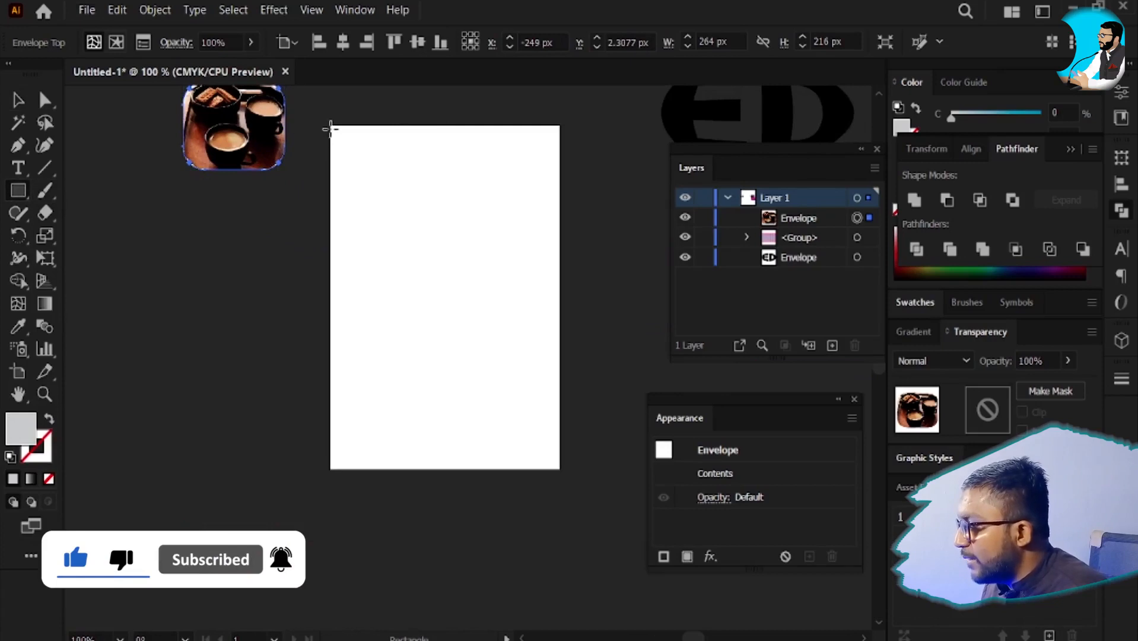
pyautogui.moveTo(330, 126)
pyautogui.mouseDown()
pyautogui.moveTo(579, 501)
pyautogui.moveTo(559, 467)
pyautogui.mouseUp()
pyautogui.press('v')
# - Move the inflated ED envelope onto the upper part of the grey rectangle and bring it to the front
pyautogui.press('space')
pyautogui.moveTo(476, 275); pyautogui.dragTo(258, 230)
pyautogui.moveTo(245, 286); pyautogui.dragTo(357, 389)
pyautogui.moveTo(589, 178); pyautogui.dragTo(262, 260)
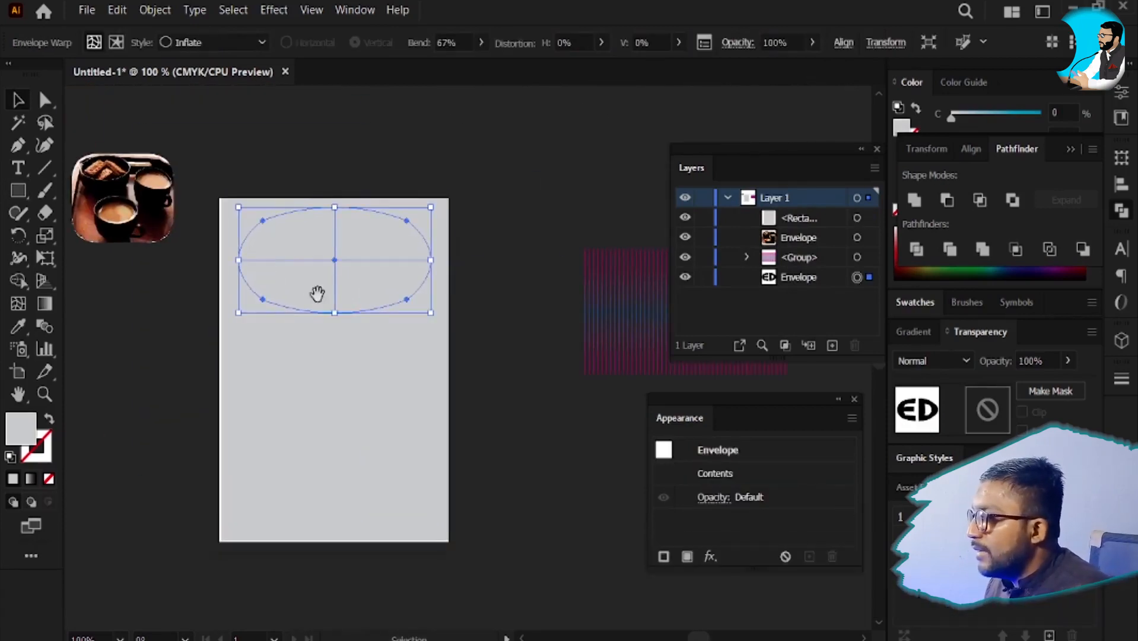
pyautogui.hotkey('ctrl', 'shift', ']')
pyautogui.moveTo(325, 302); pyautogui.dragTo(437, 279)
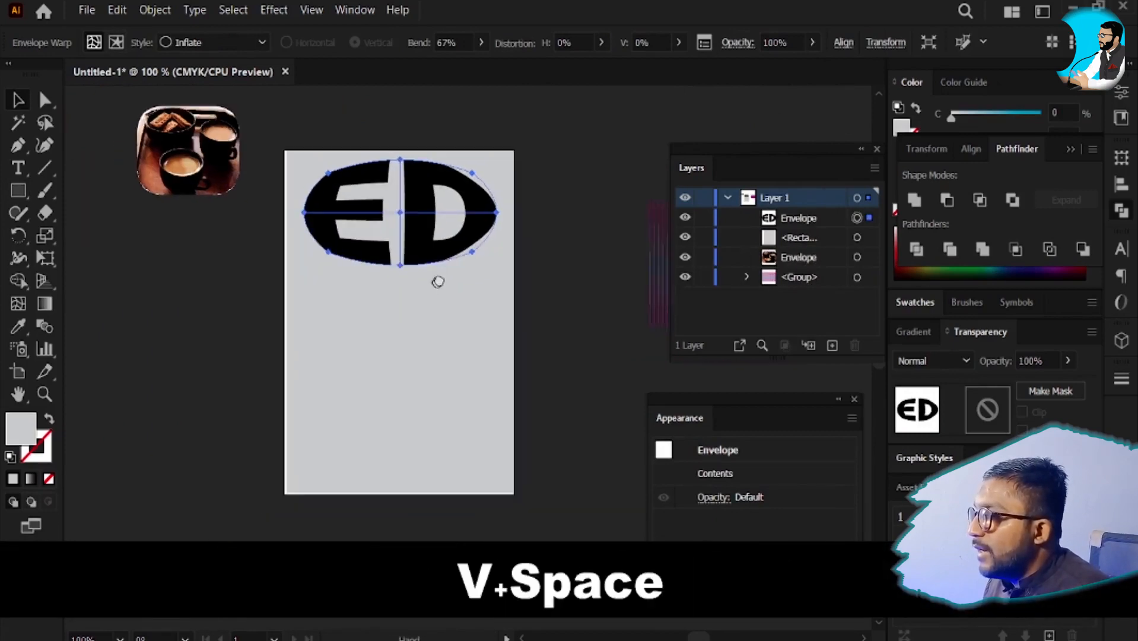
# - Move the rounded coffee photo envelope onto the grey rectangle below the ED envelope and bring it to the front
pyautogui.moveTo(191, 163); pyautogui.dragTo(291, 317)
pyautogui.hotkey('ctrl', 'z')
pyautogui.click(198, 151)
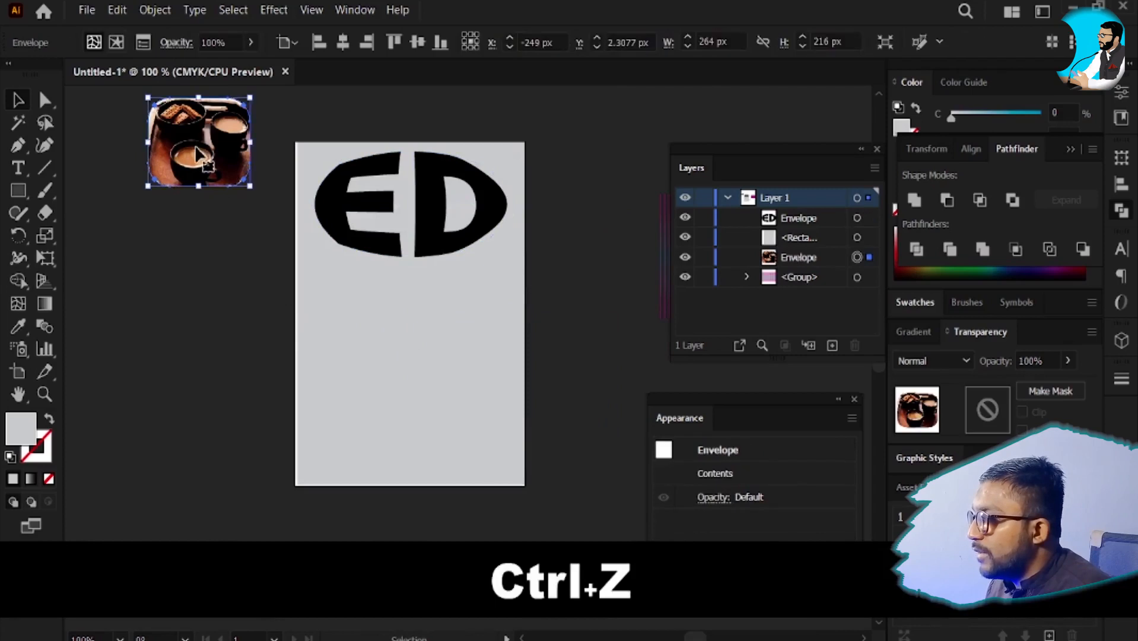
pyautogui.click(374, 318)
pyautogui.scroll(3, 364, 281)
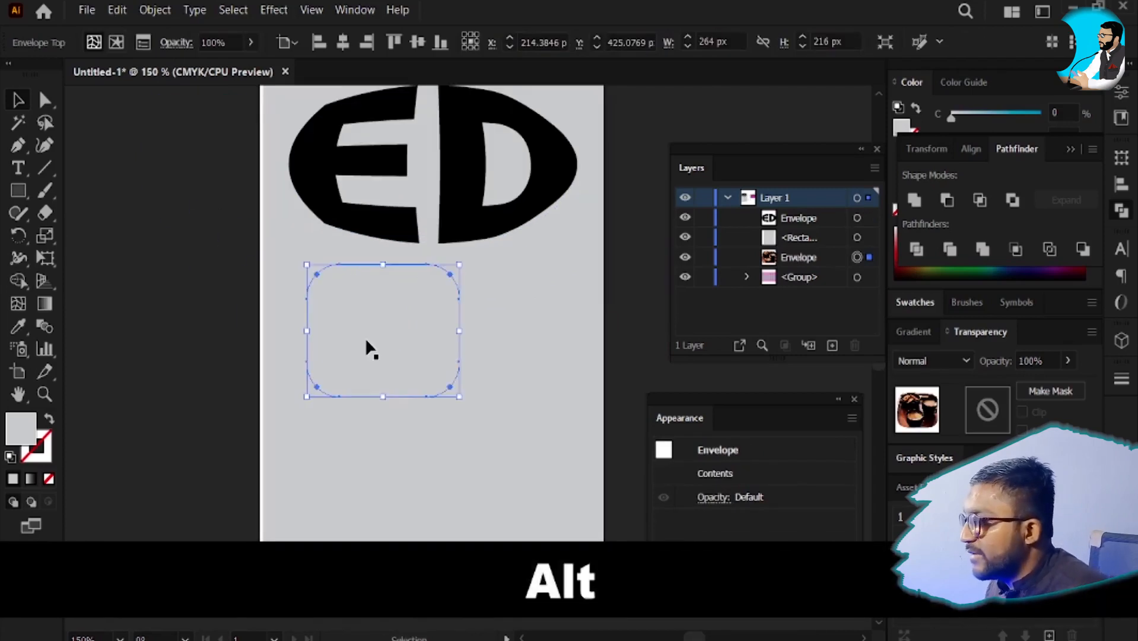
pyautogui.hotkey('ctrl', 'shift', ']')
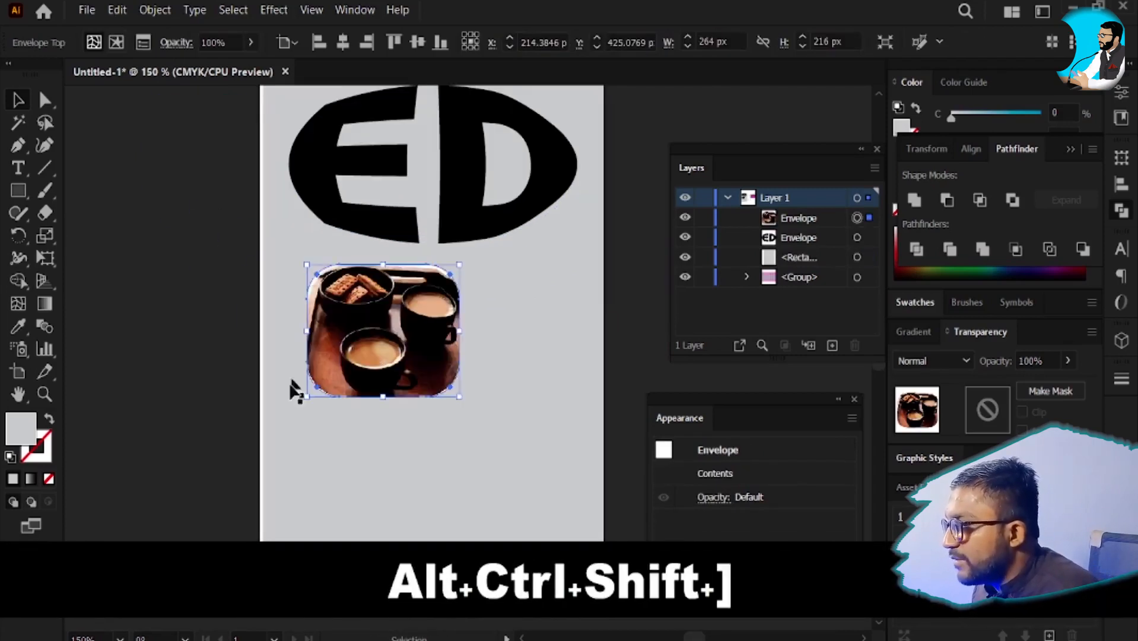
# - Shrink the coffee envelope, duplicate it into a row of three, and scale the row to about 488 px wide
pyautogui.moveTo(308, 397); pyautogui.dragTo(394, 376)
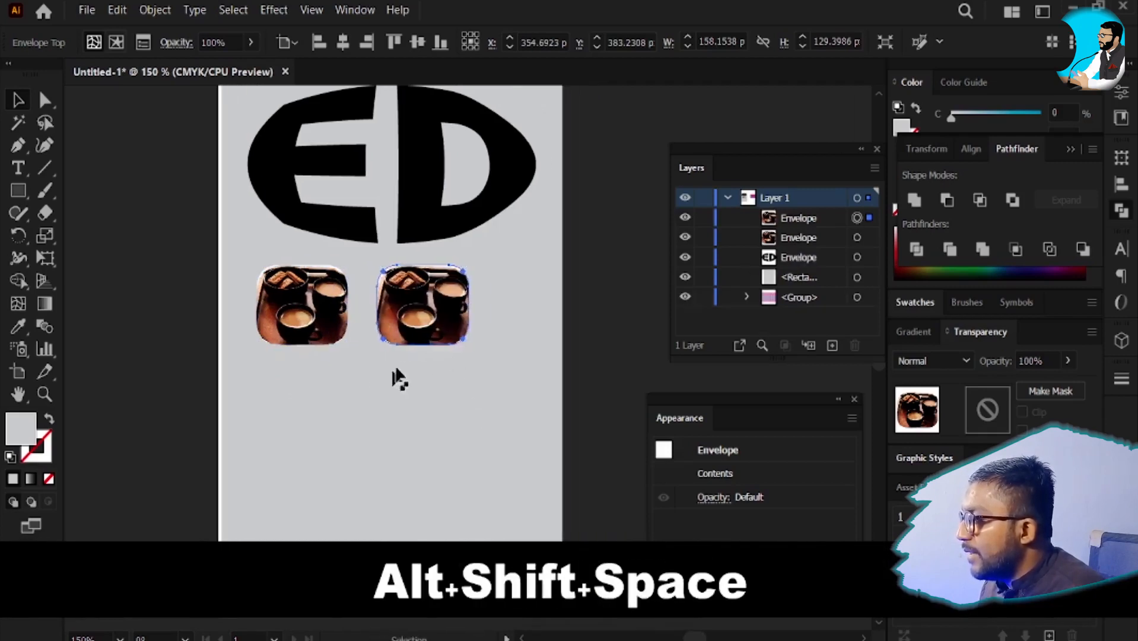
pyautogui.moveTo(466, 321); pyautogui.dragTo(579, 347)
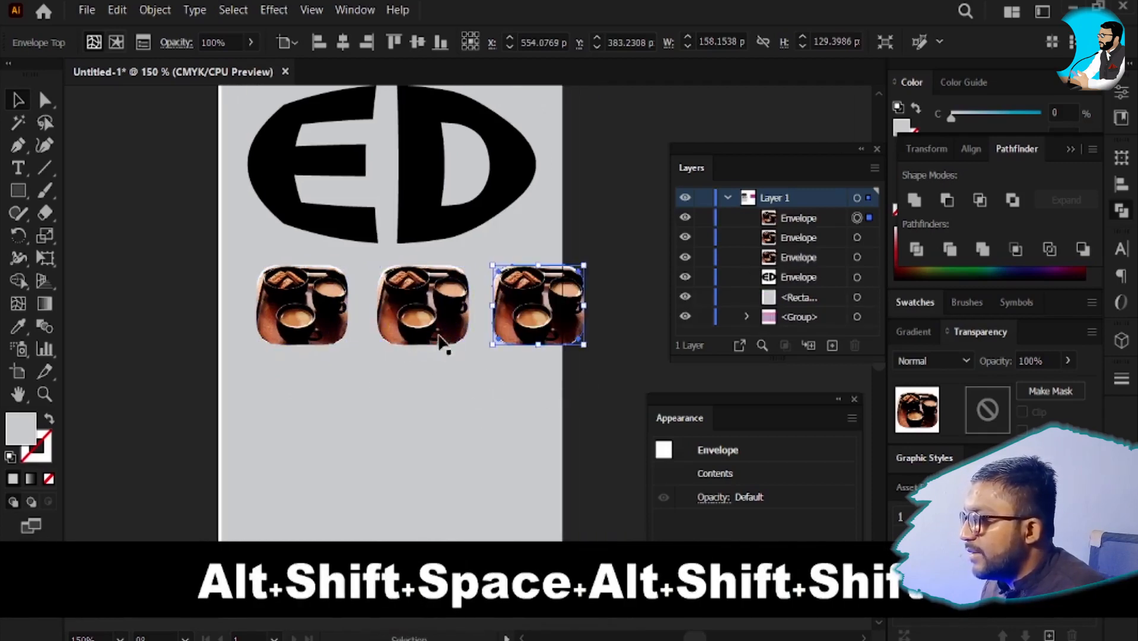
pyautogui.keyDown('shift'); pyautogui.click(445, 342); pyautogui.keyUp('shift')
pyautogui.keyDown('shift'); pyautogui.click(327, 312); pyautogui.keyUp('shift')
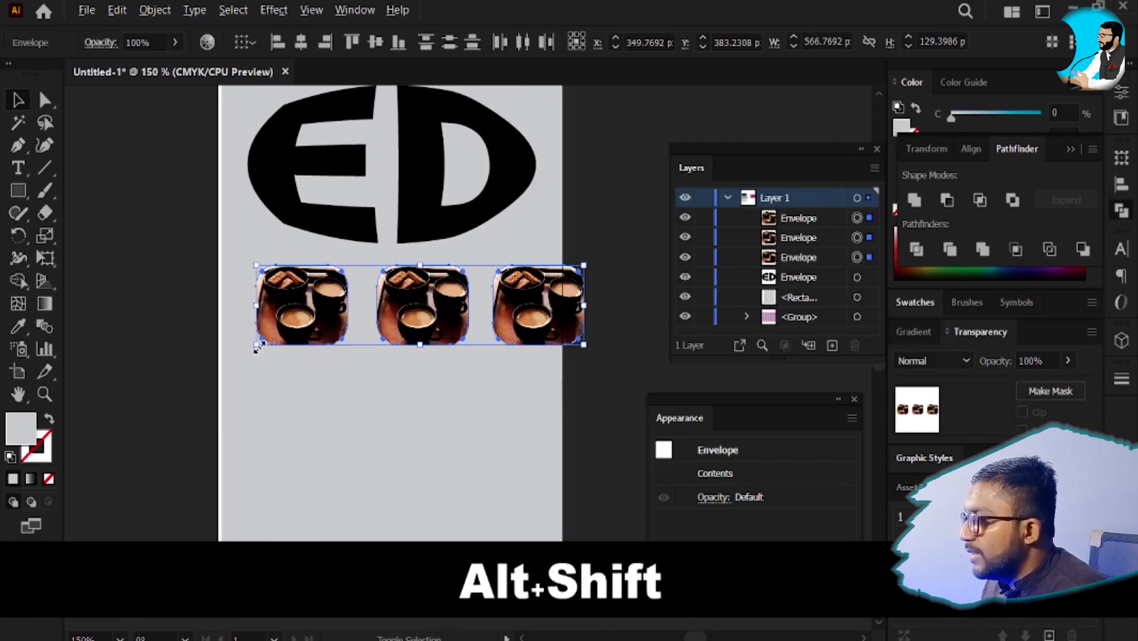
pyautogui.moveTo(259, 347)
pyautogui.mouseDown()
pyautogui.moveTo(320, 331)
pyautogui.moveTo(250, 340)
pyautogui.mouseUp()
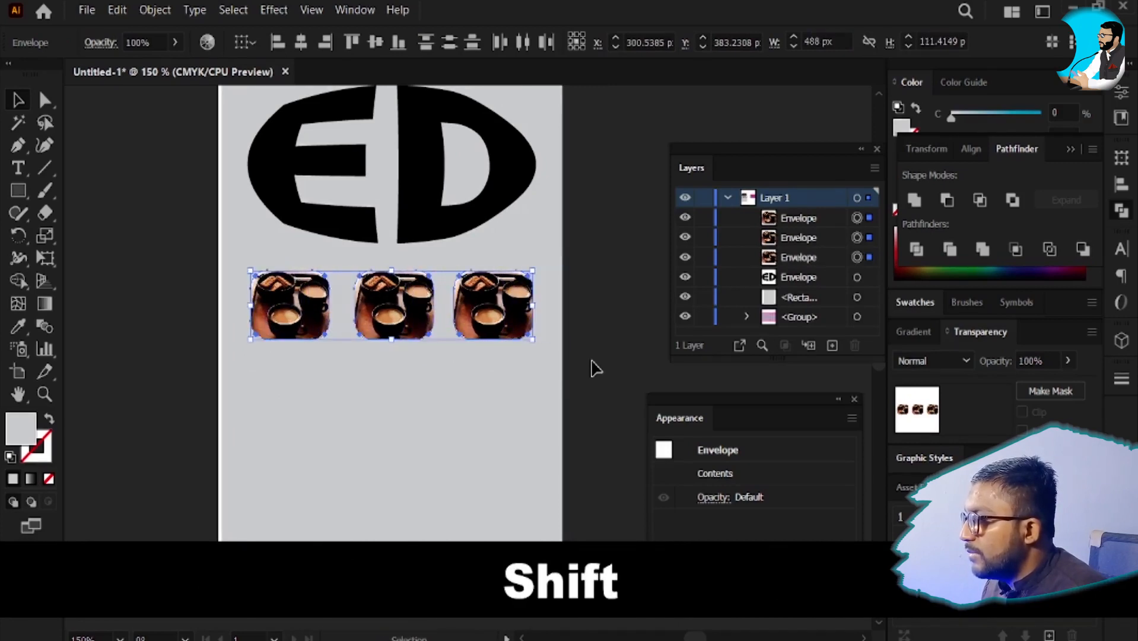
# - Duplicate the row of three coffee envelopes directly below the first row and deselect everything
pyautogui.click(585, 342)
pyautogui.keyDown('shift'); pyautogui.click(280, 297); pyautogui.keyUp('shift')
pyautogui.keyDown('shift'); pyautogui.click(383, 311); pyautogui.keyUp('shift')
pyautogui.keyDown('shift'); pyautogui.click(485, 331); pyautogui.keyUp('shift')
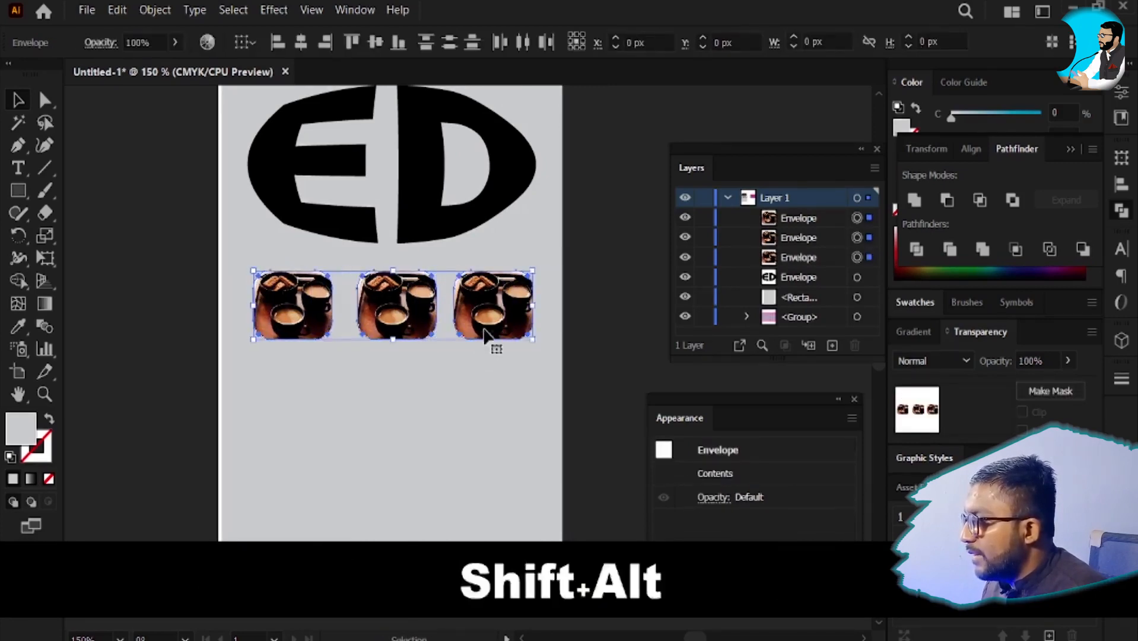
pyautogui.moveTo(484, 331); pyautogui.dragTo(484, 281)
pyautogui.click(581, 379)
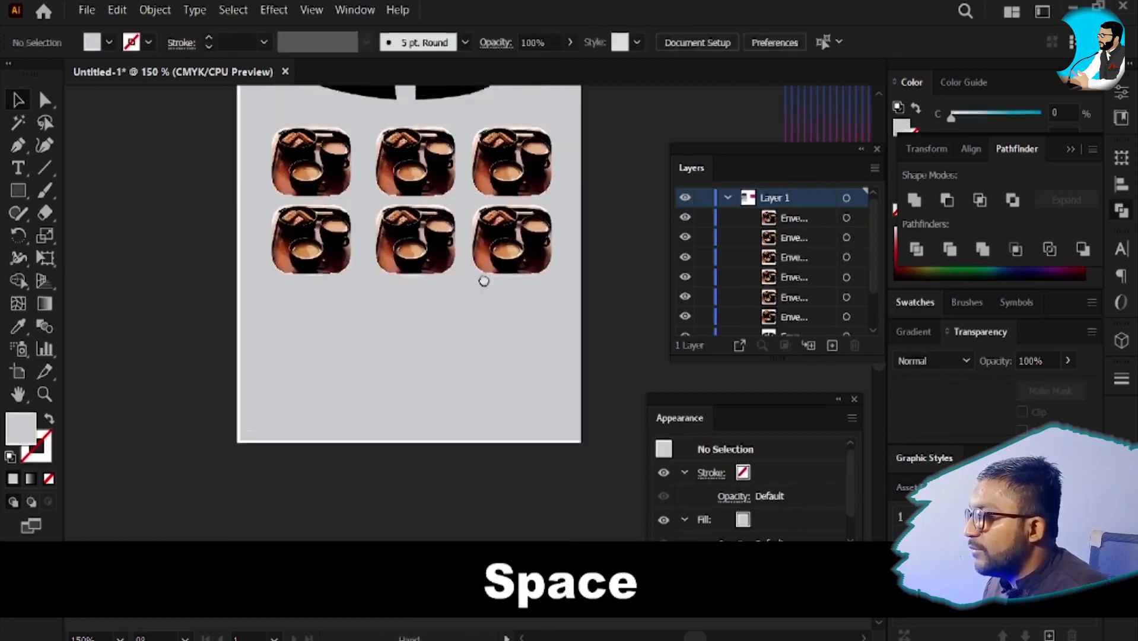
# - Move the middle coffee envelope of the second row into the empty area outside the artboard's lower-left corner
pyautogui.press('v')
pyautogui.click(426, 236)
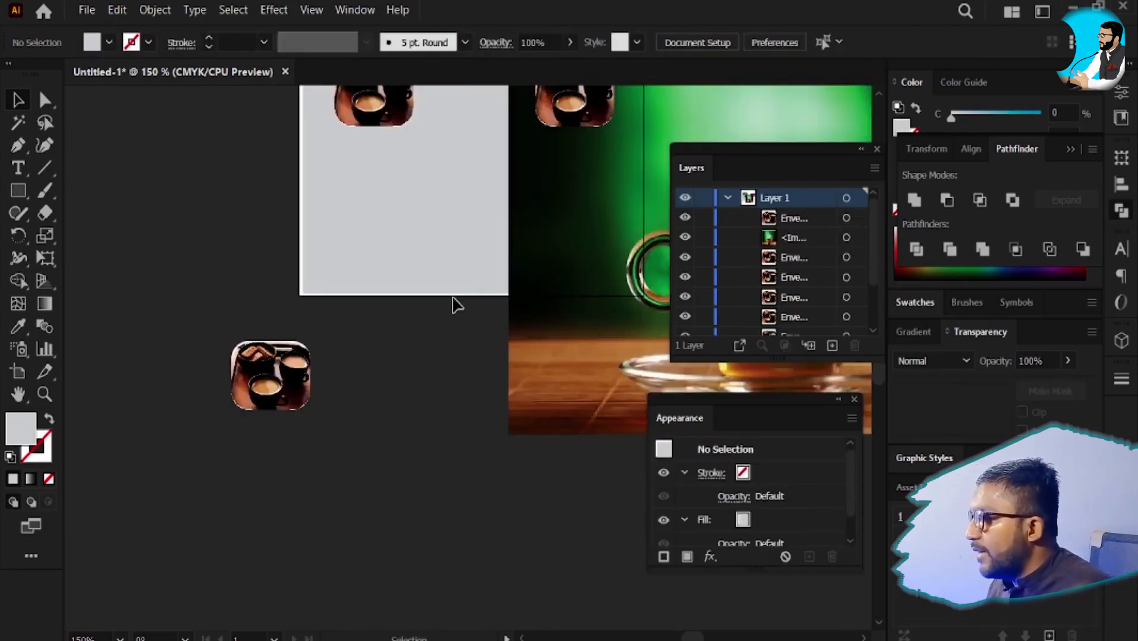
# - Delete the spearmint tea image that overlaps the artboard's right side
pyautogui.press('v')
pyautogui.click(546, 393)
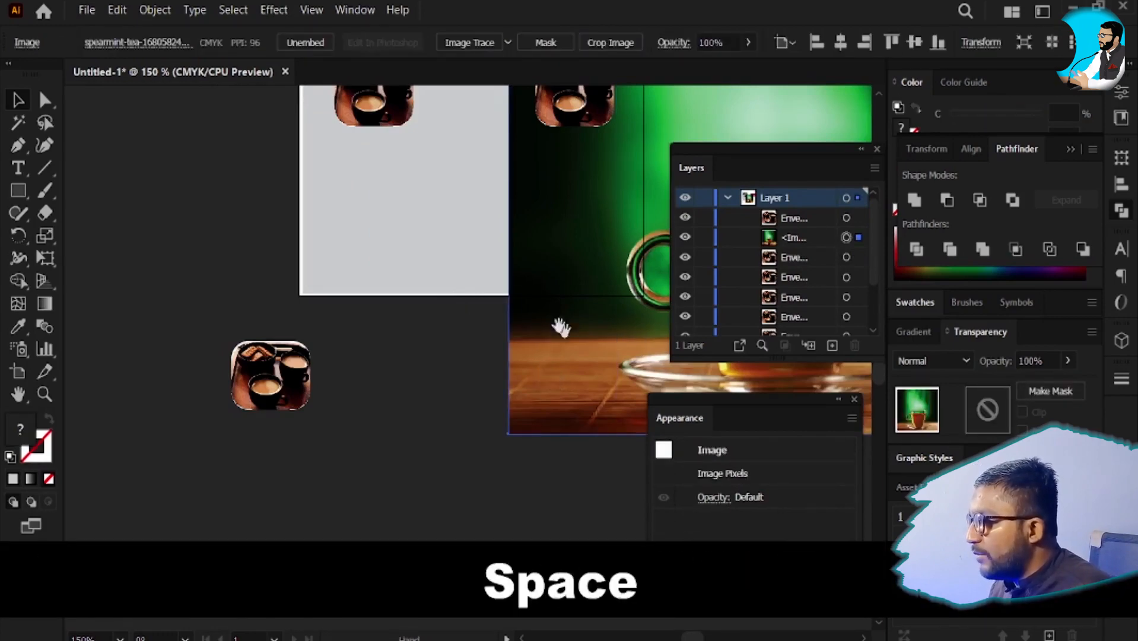
pyautogui.moveTo(554, 325); pyautogui.dragTo(452, 533)
pyautogui.press('v')
pyautogui.moveTo(469, 445); pyautogui.dragTo(594, 318)
pyautogui.moveTo(520, 406); pyautogui.dragTo(534, 150)
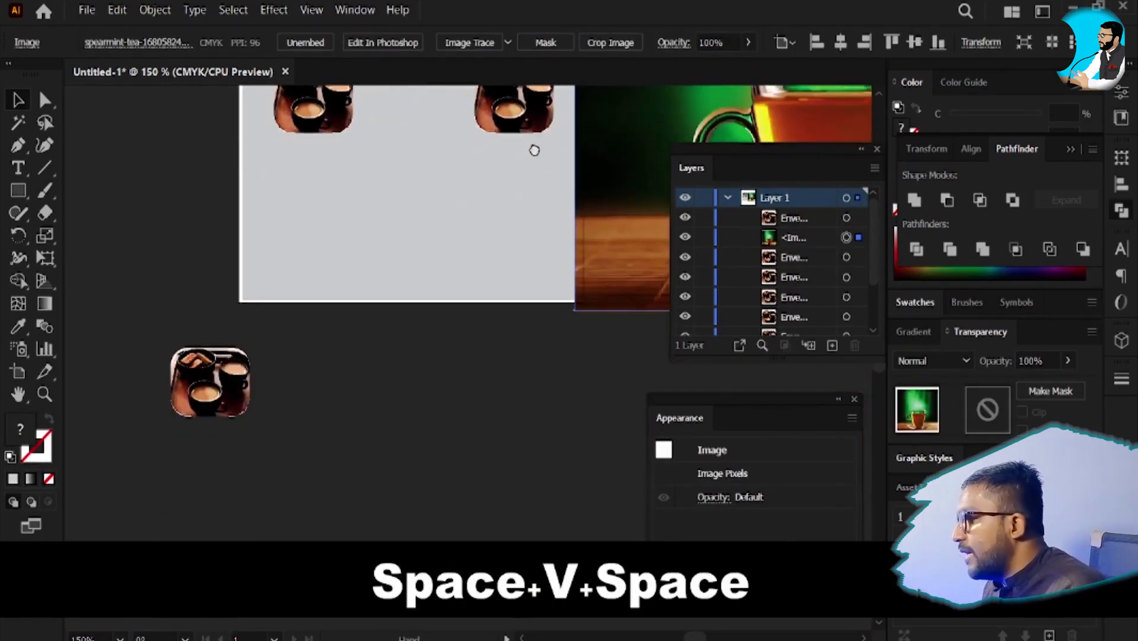
pyautogui.press('Delete')
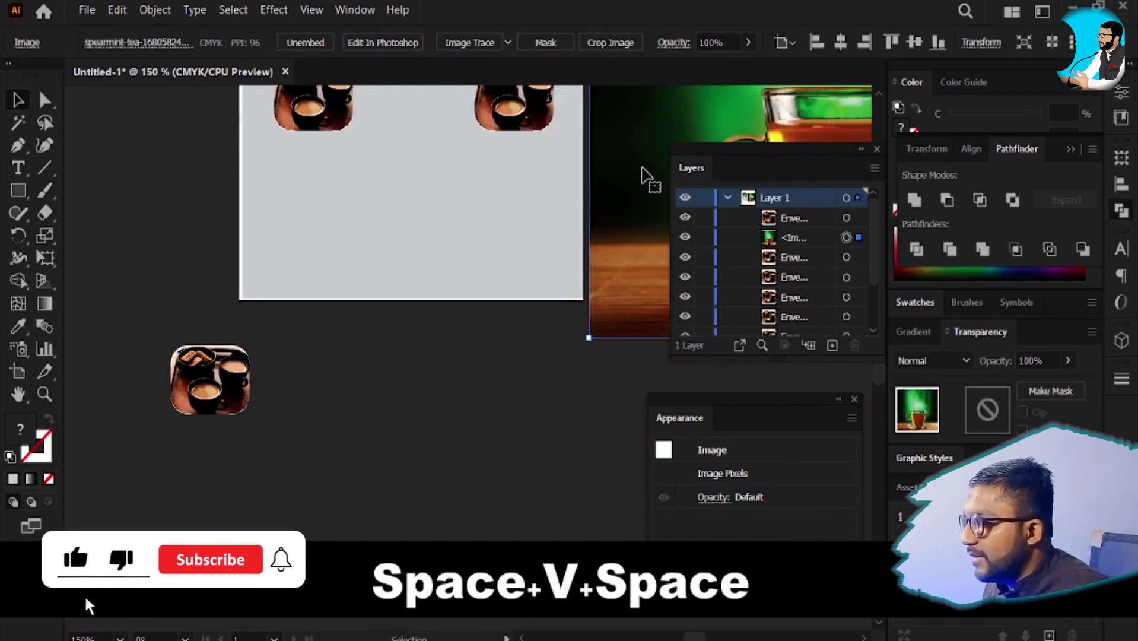
pyautogui.press('Delete')
# - Release the Envelope Distort on the coffee envelope outside the artboard's lower-left corner
pyautogui.click(220, 369)
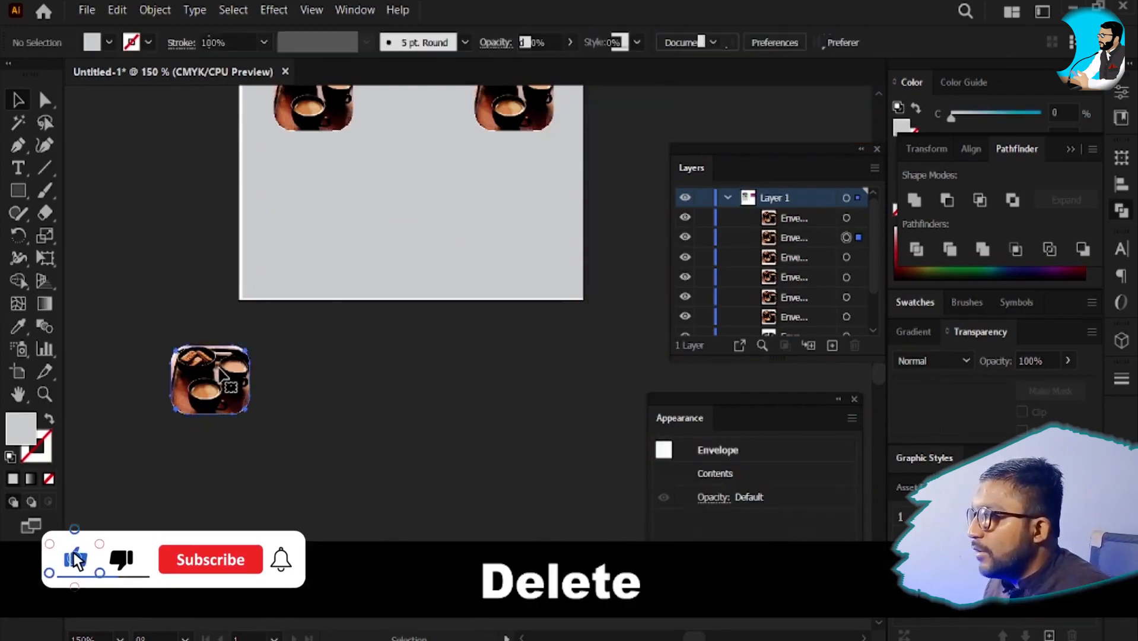
pyautogui.press('v')
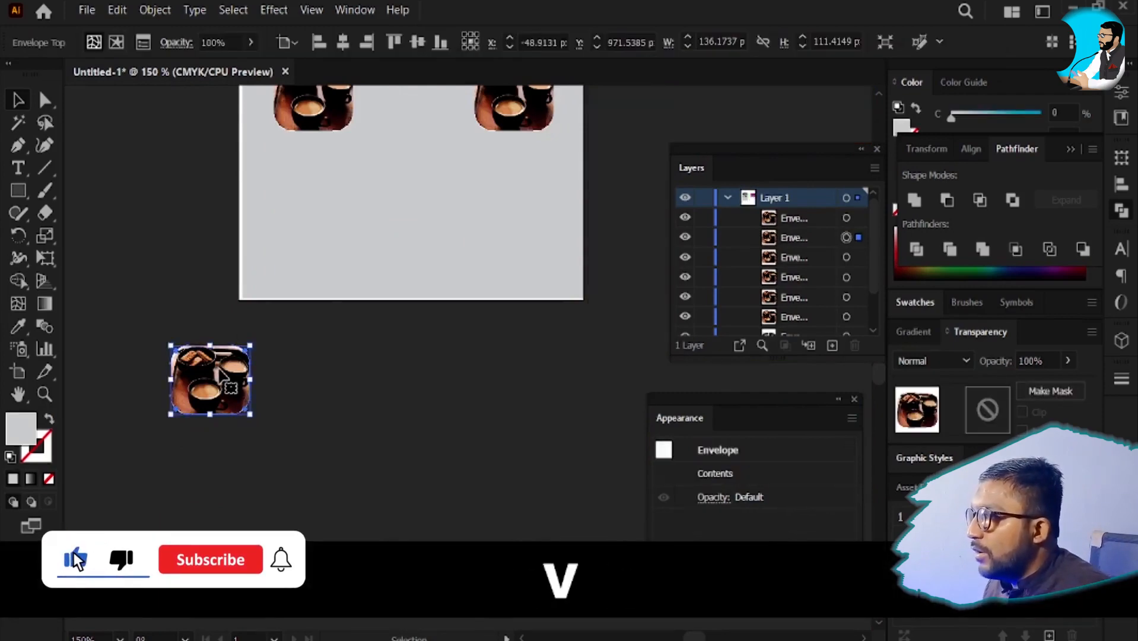
pyautogui.click(145, 12)
pyautogui.moveTo(295, 409)
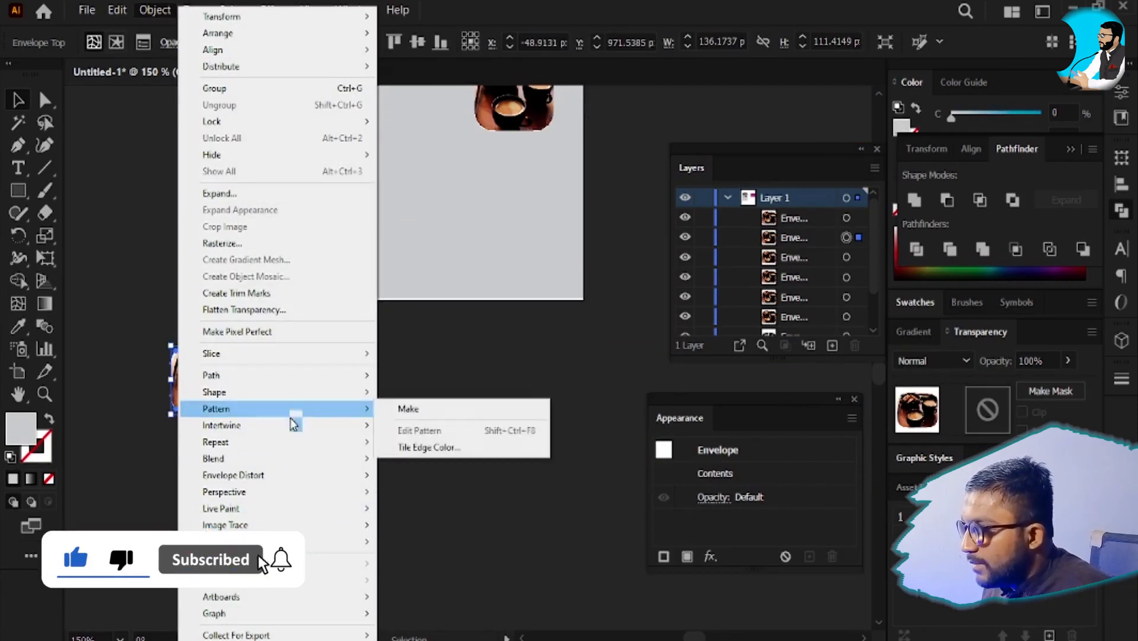
pyautogui.moveTo(288, 441)
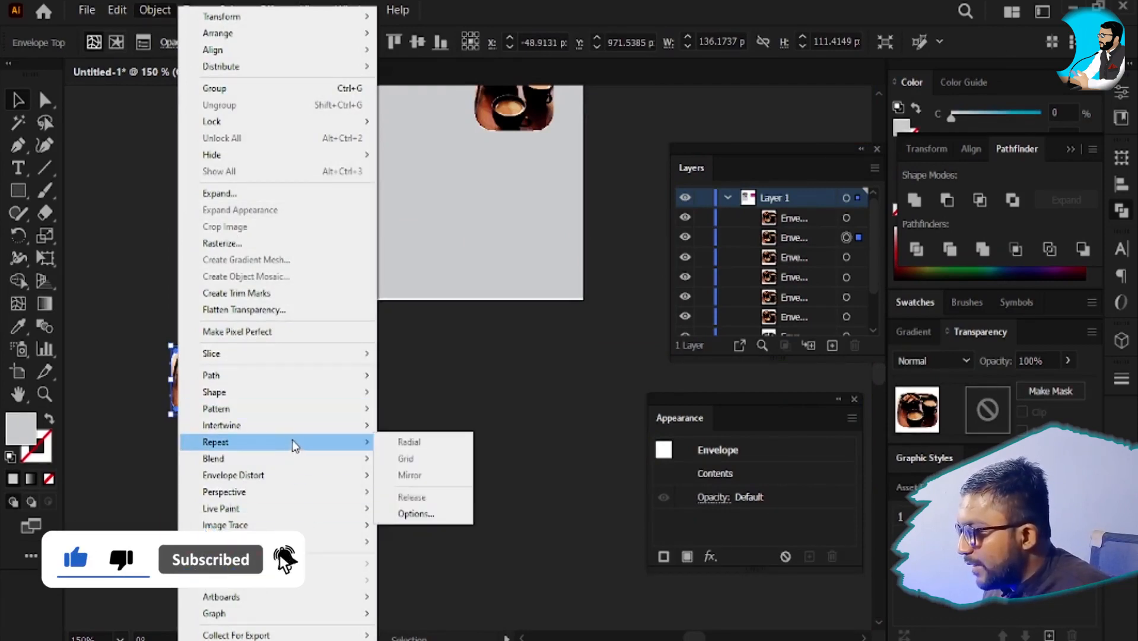
pyautogui.moveTo(293, 472)
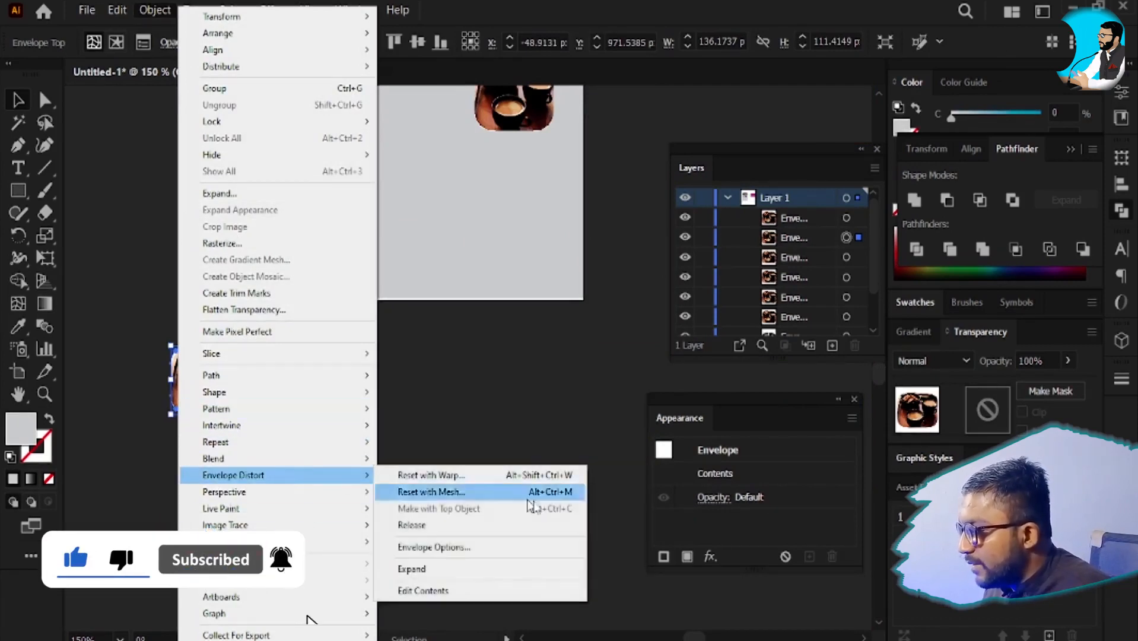
pyautogui.click(476, 526)
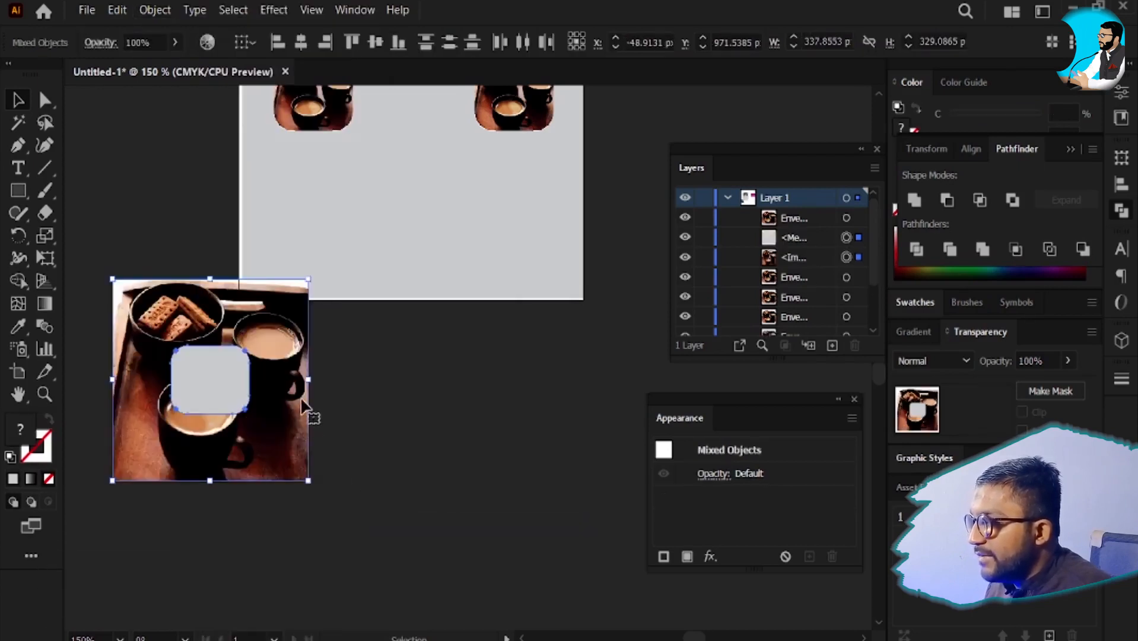
# - Move the released coffee photo away from the grey rounded rectangle and delete the photo
pyautogui.click(280, 509)
pyautogui.click(219, 445)
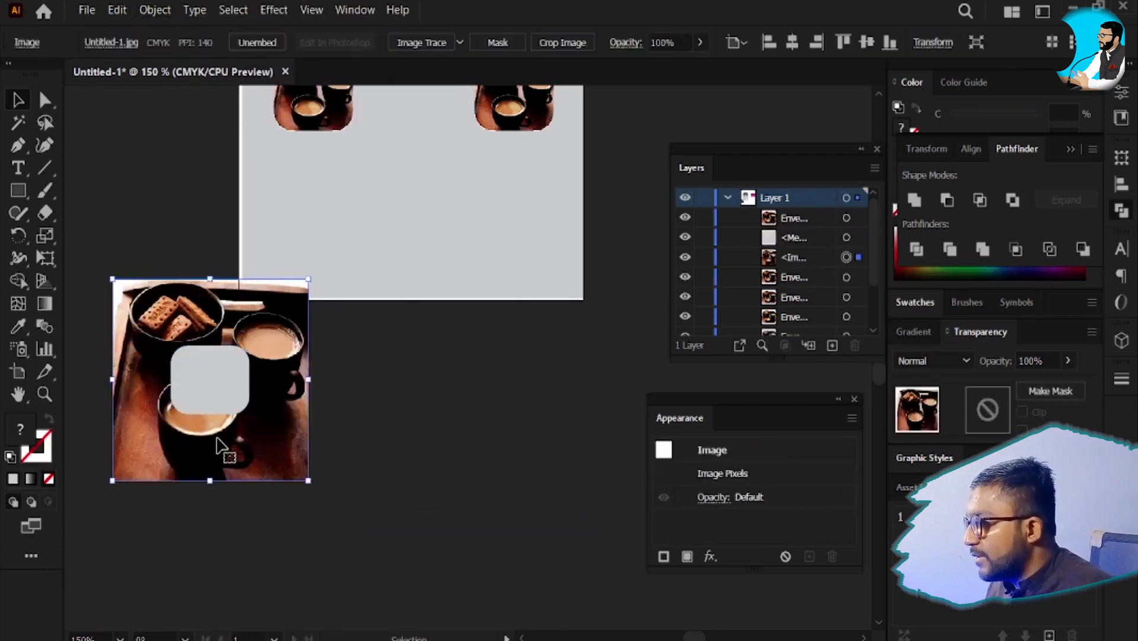
pyautogui.moveTo(219, 445); pyautogui.dragTo(591, 442)
pyautogui.moveTo(522, 435); pyautogui.dragTo(441, 428)
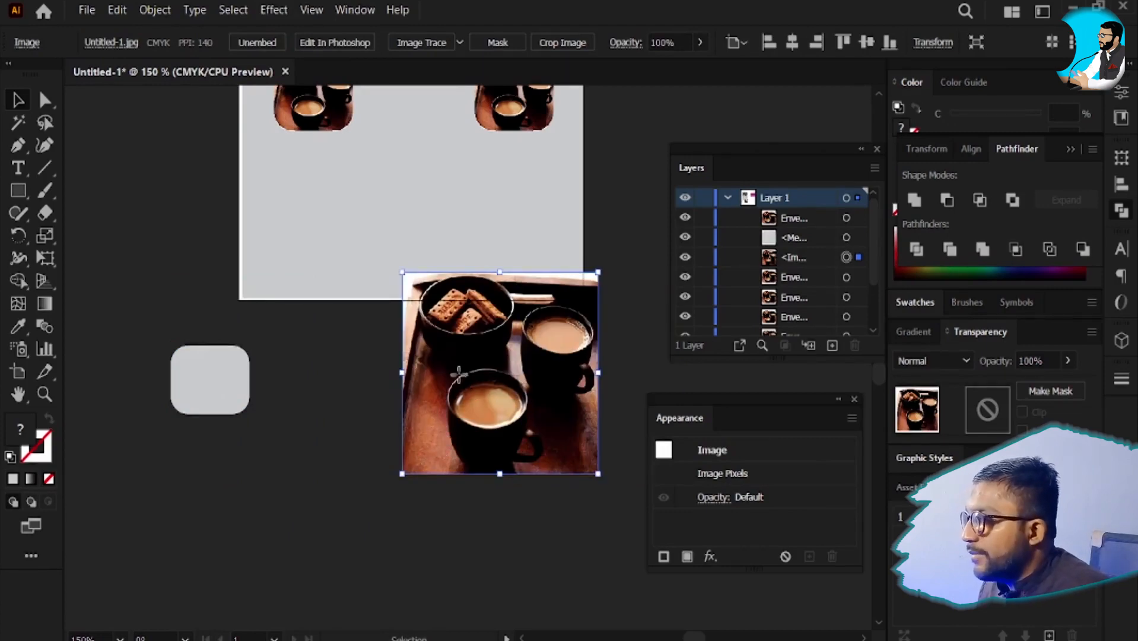
pyautogui.press('Delete')
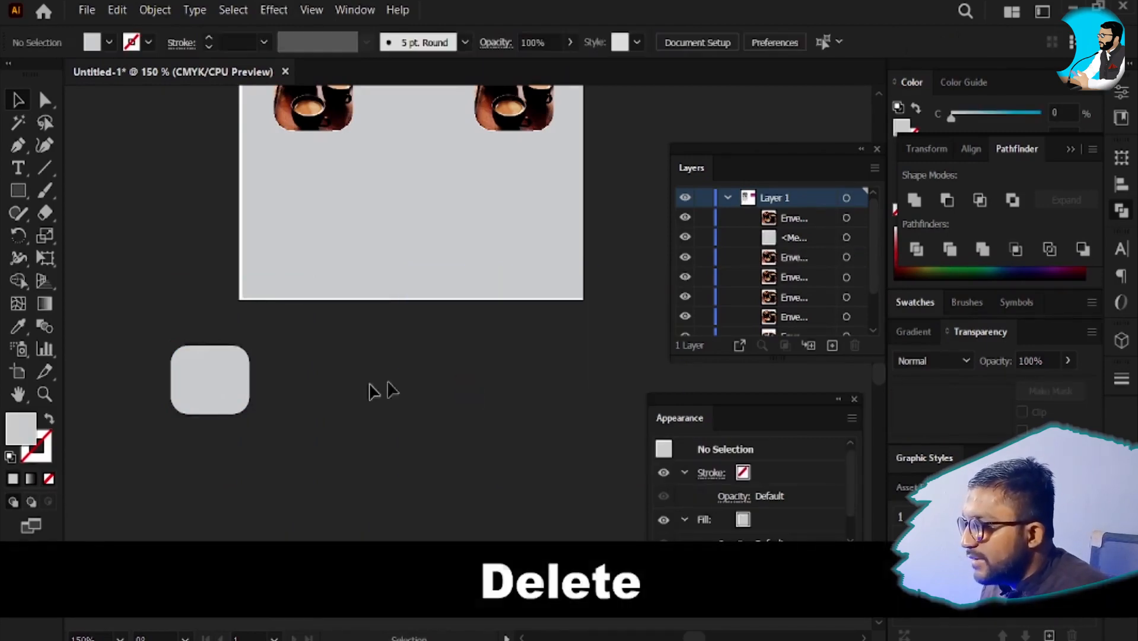
# - Open the Envelope Options, review the raster, fidelity and distort settings, and accept them as they are
pyautogui.click(155, 11)
pyautogui.moveTo(338, 476)
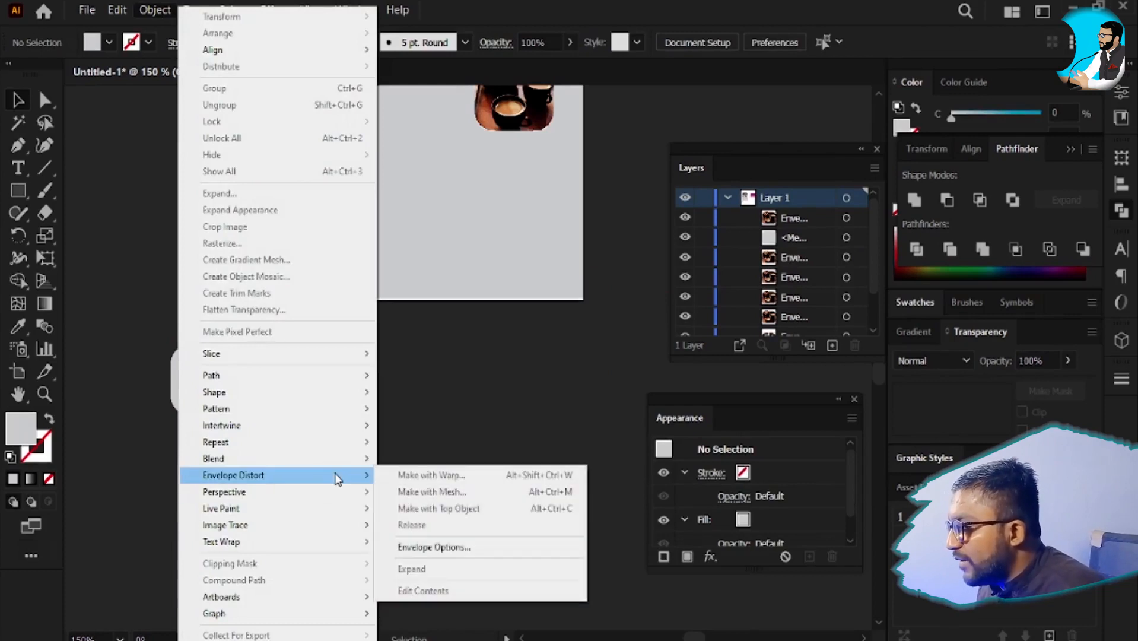
pyautogui.click(492, 549)
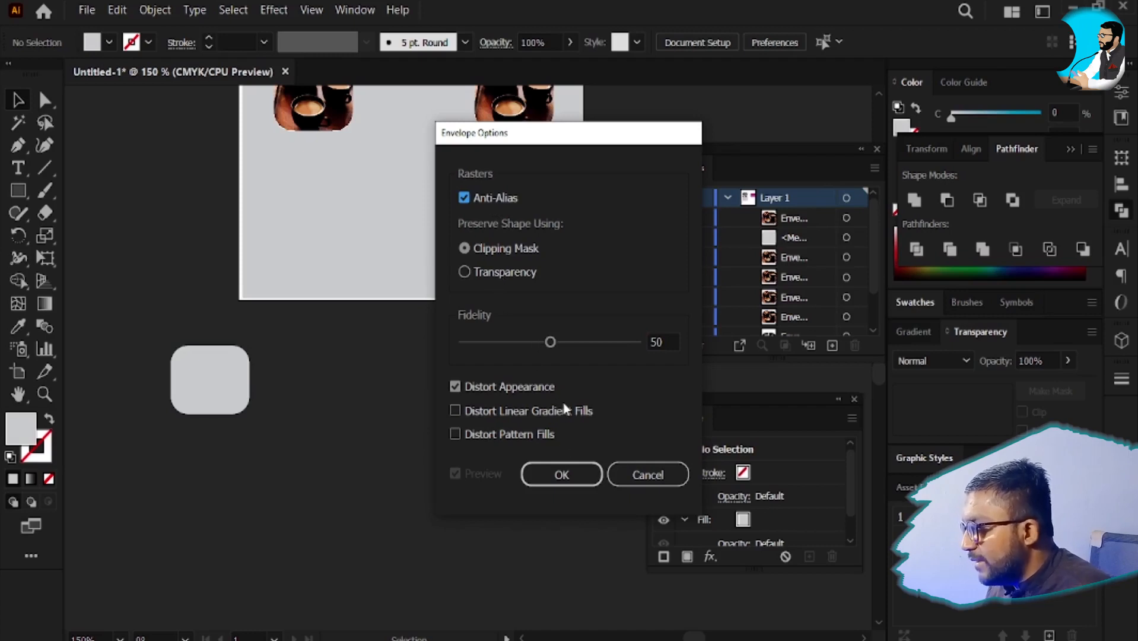
pyautogui.click(558, 477)
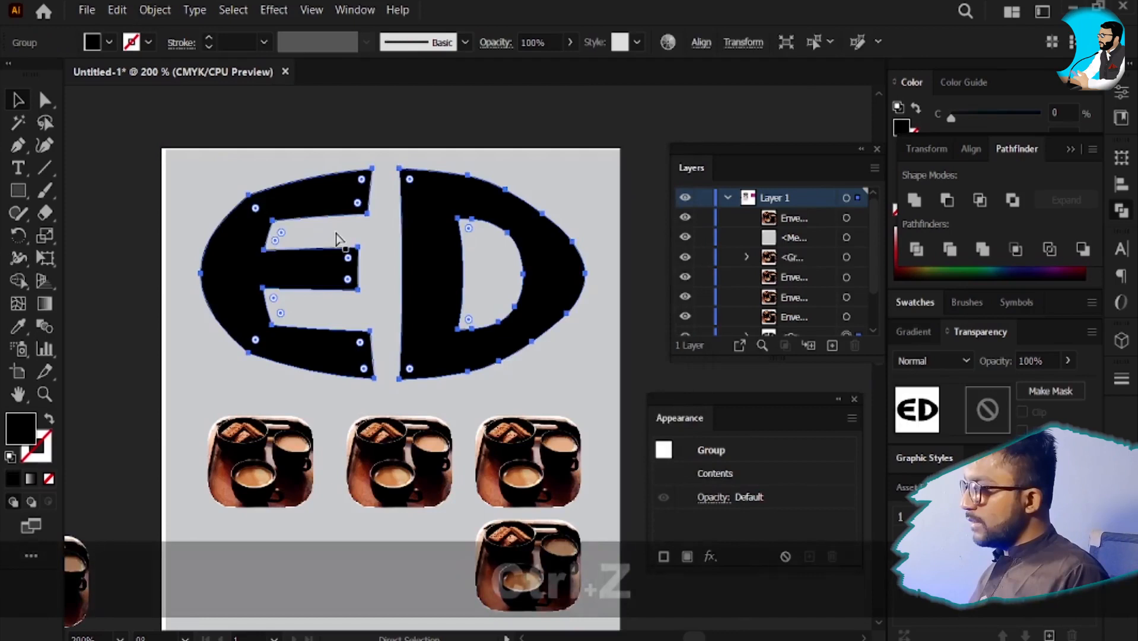
# - Undo the expansion of the ED envelope and move it into the empty area beside the artboard's left edge
pyautogui.hotkey('ctrl', 'z')
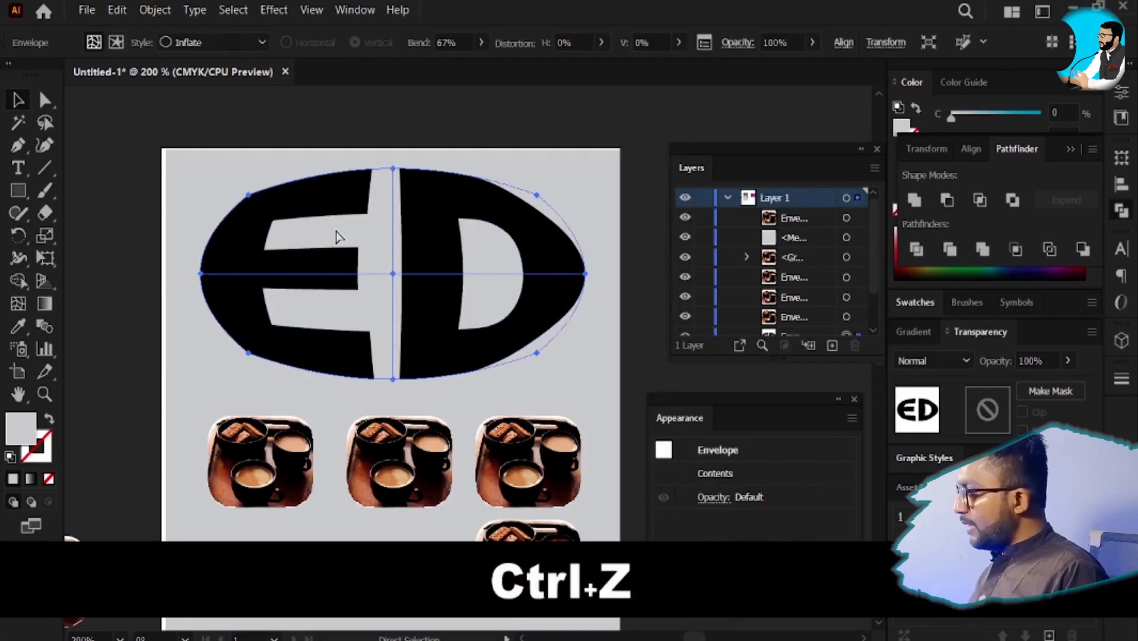
pyautogui.moveTo(376, 310); pyautogui.dragTo(688, 378)
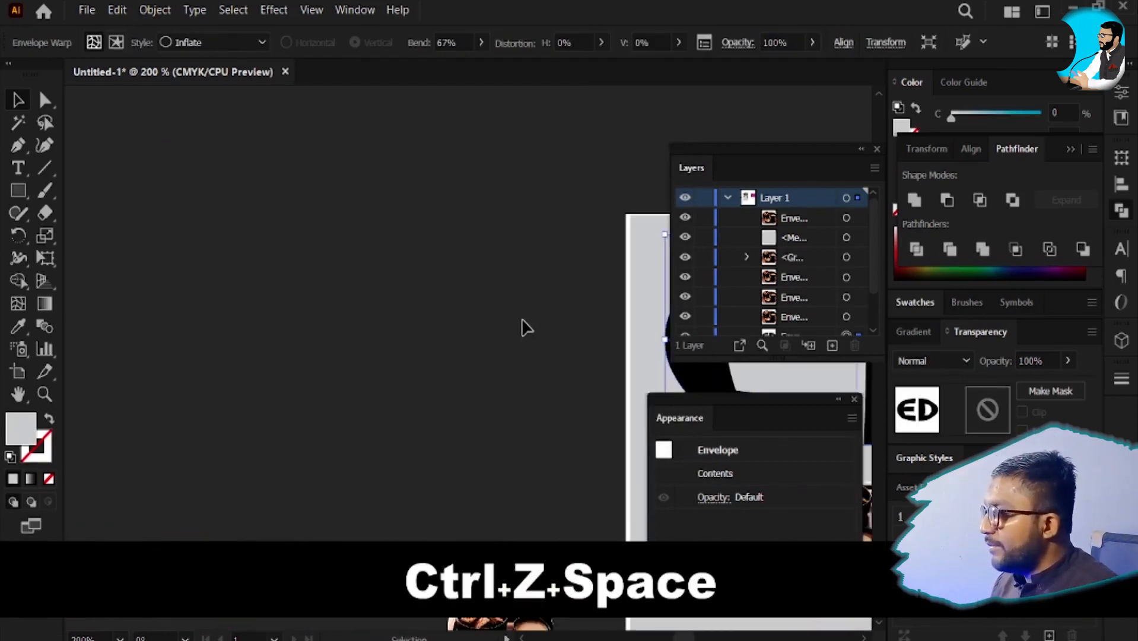
pyautogui.scroll(-1, 522, 326)
pyautogui.moveTo(509, 381); pyautogui.dragTo(376, 320)
pyautogui.moveTo(585, 296); pyautogui.dragTo(59, 223)
pyautogui.moveTo(199, 280); pyautogui.dragTo(398, 279)
# - Open the ED envelope's contents in isolation mode and select all of its text with the Type tool
pyautogui.doubleClick(437, 281)
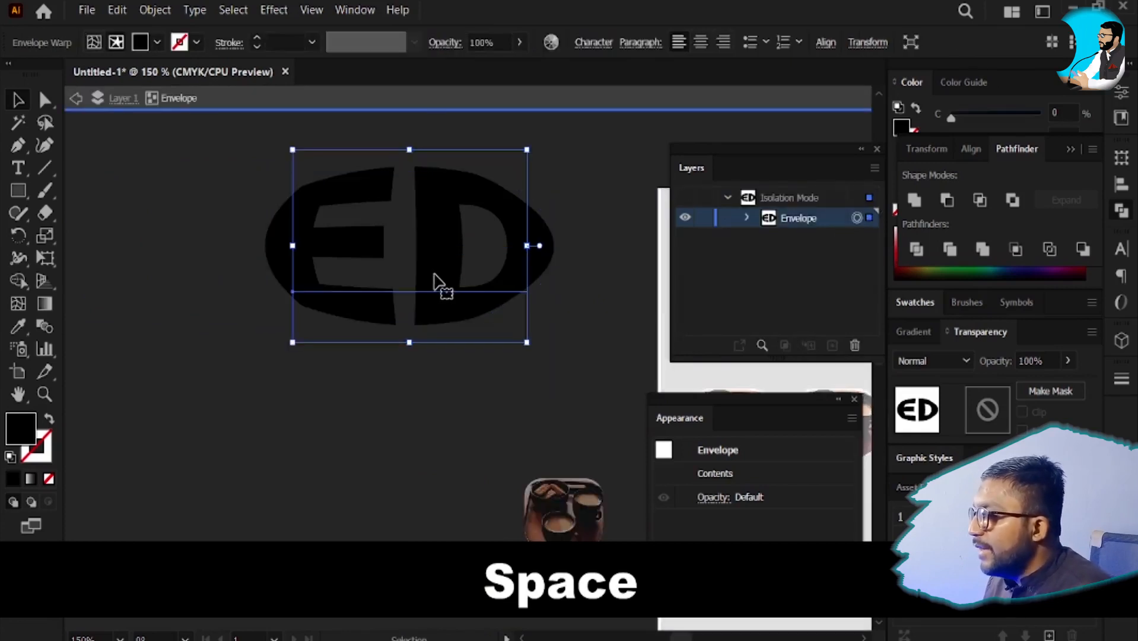
pyautogui.click(412, 89)
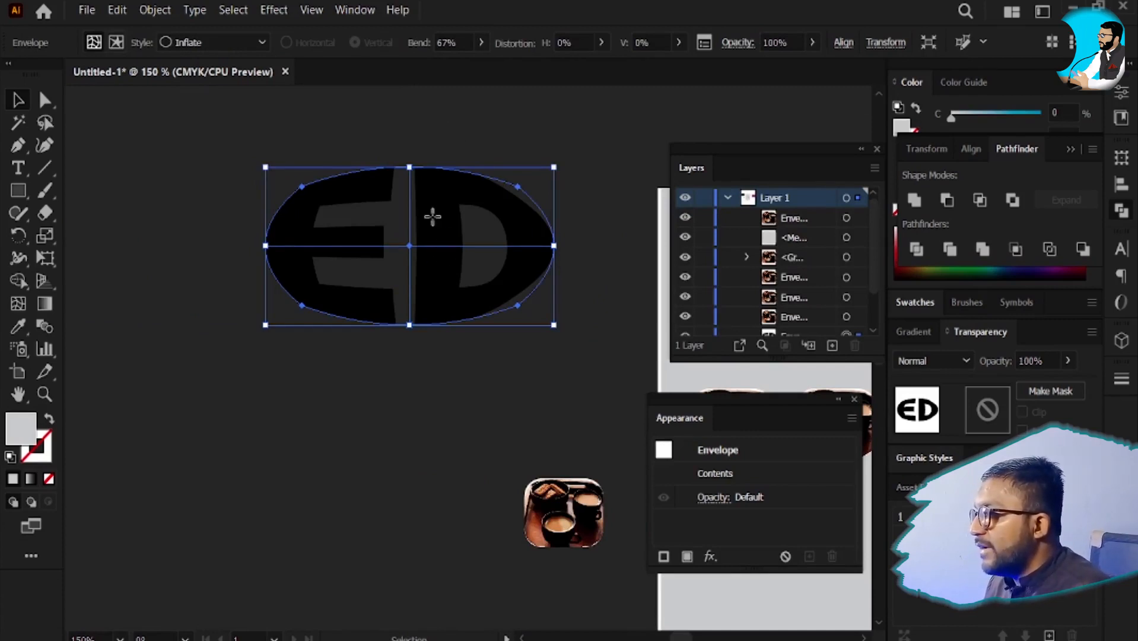
pyautogui.doubleClick(436, 229)
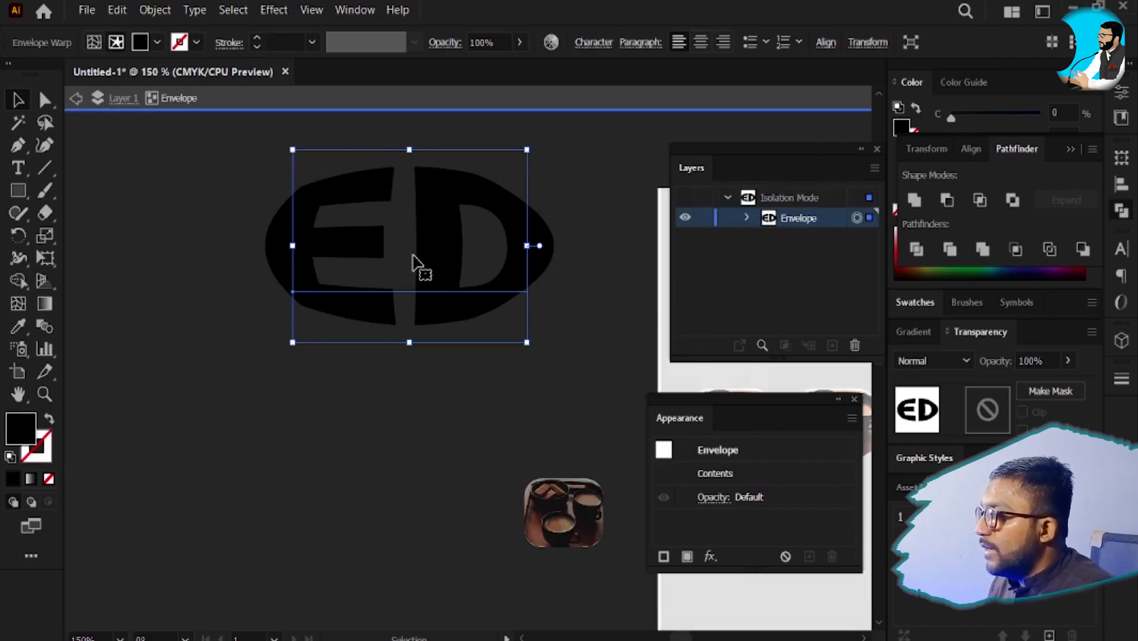
pyautogui.press('t')
pyautogui.click(402, 265)
pyautogui.doubleClick(403, 265)
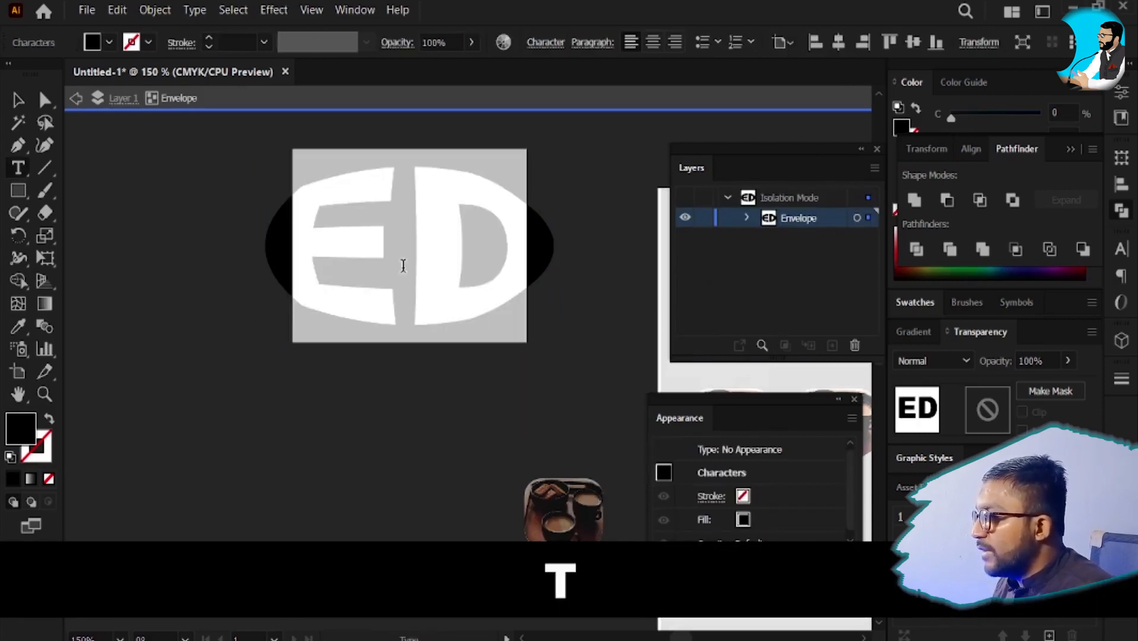
# - Replace the text inside the inflated envelope with XD and finish the text editing
pyautogui.write('شد')
pyautogui.press('BackSpace')
pyautogui.press('BackSpace')
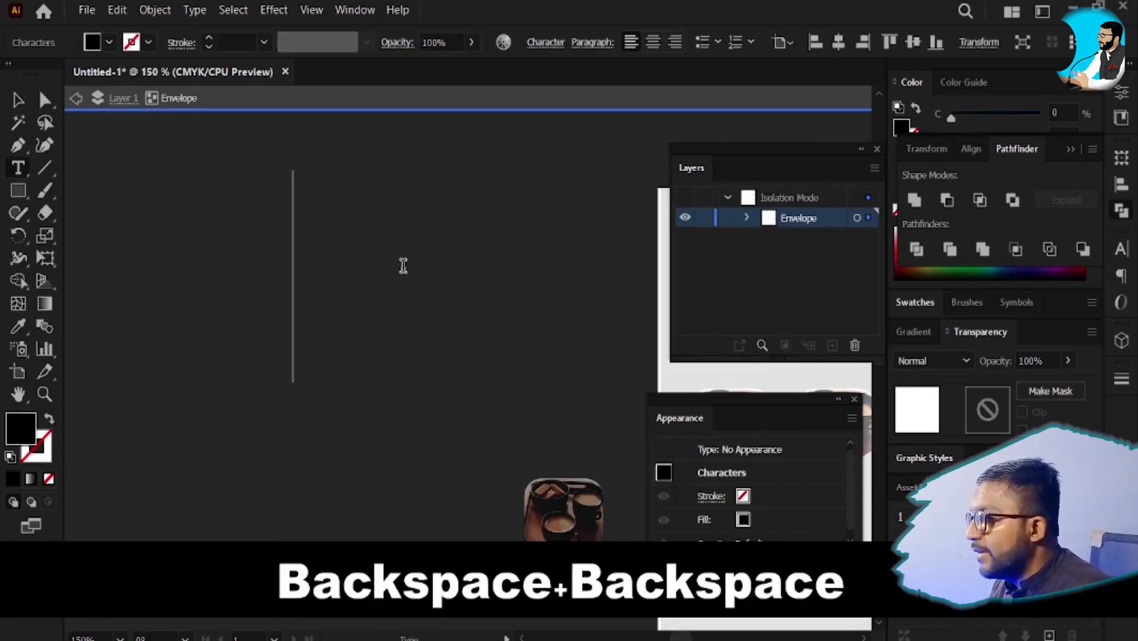
pyautogui.hotkey('alt', 'shift')
pyautogui.write('XD')
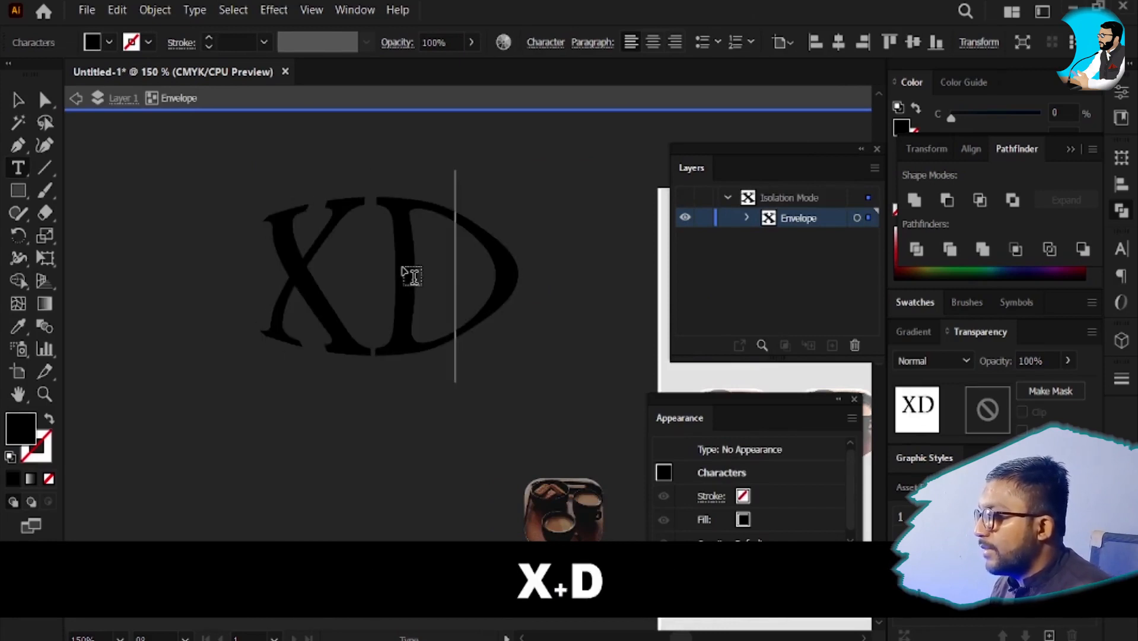
pyautogui.press('Escape')
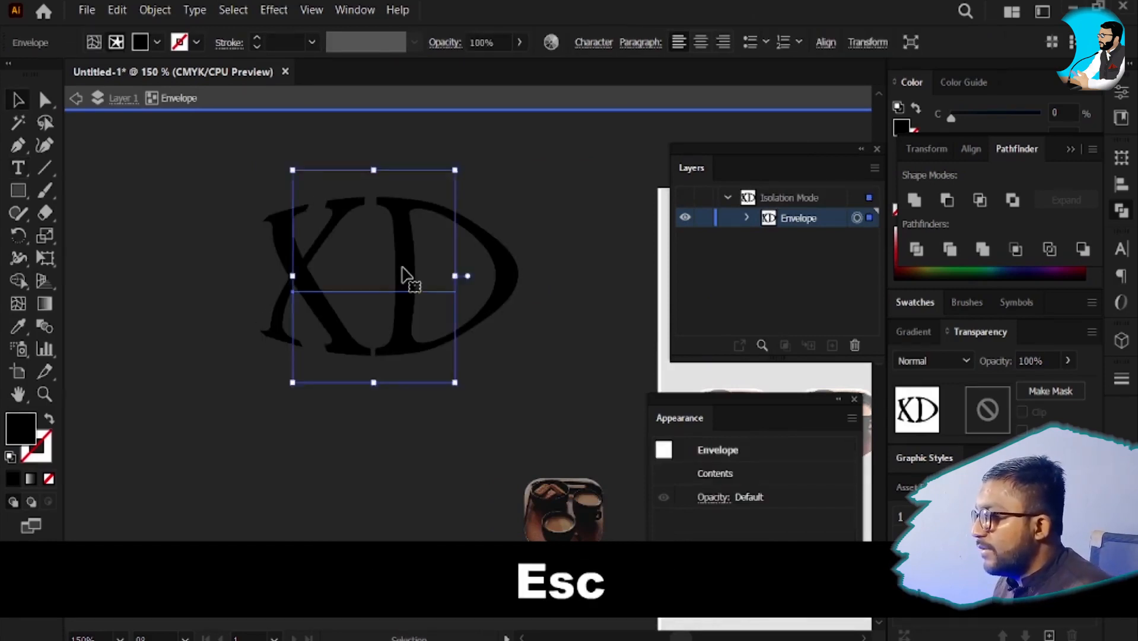
# - Undo the previous text replacement back to the ED lettering and replace the inflated envelope's text with XD
pyautogui.hotkey('ctrl', 'z')
pyautogui.hotkey('ctrl', 'z')
pyautogui.hotkey('ctrl', 'z')
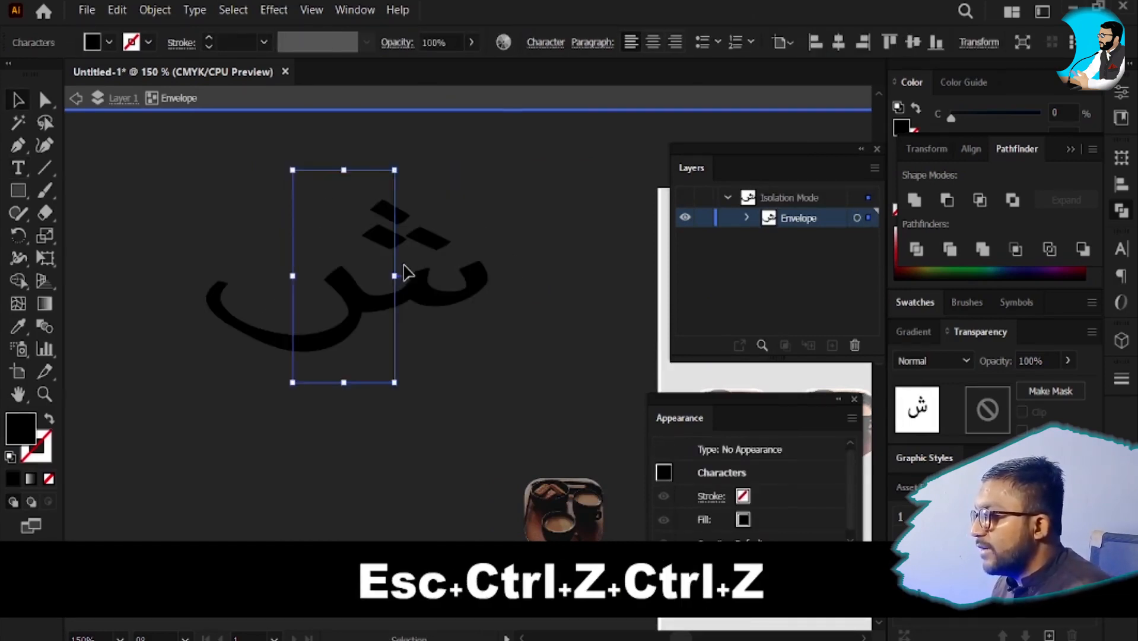
pyautogui.hotkey('ctrl', 'z')
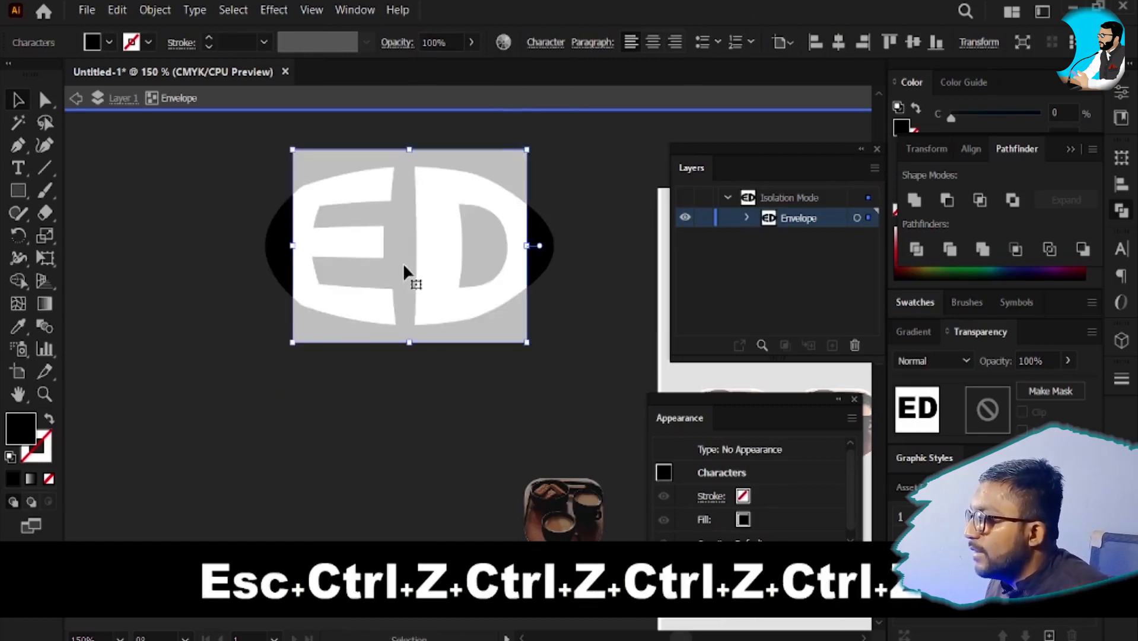
pyautogui.write('XD')
pyautogui.click(398, 407)
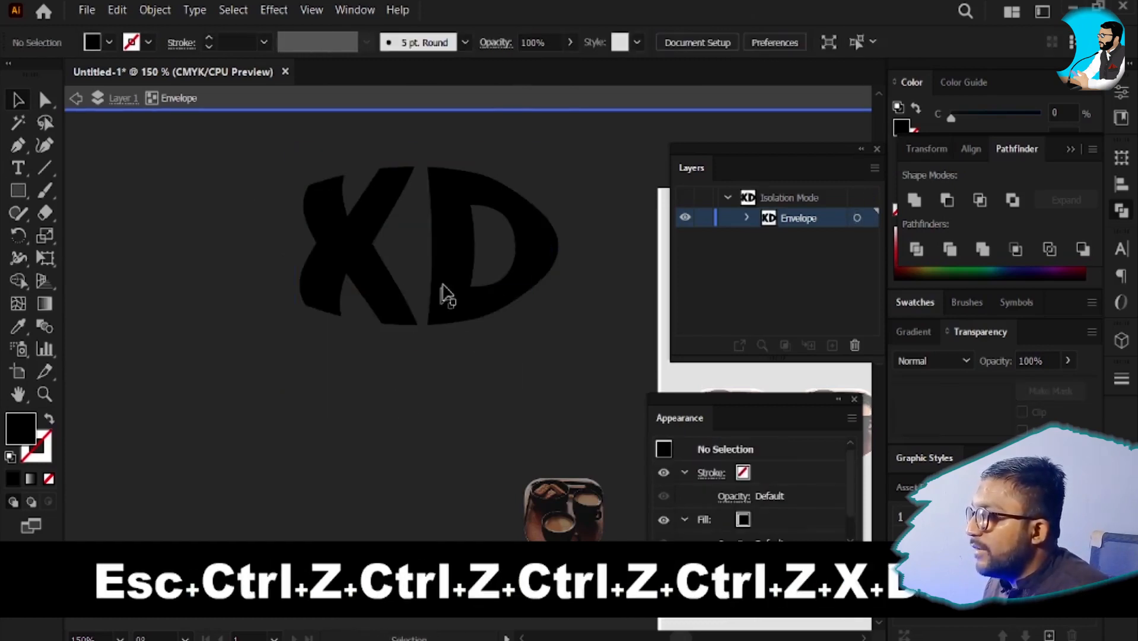
# - Move the inflated XD envelope slightly down and to the left, exit isolation mode and select the envelope
pyautogui.moveTo(443, 286); pyautogui.dragTo(359, 317)
pyautogui.click(382, 97)
pyautogui.click(348, 357)
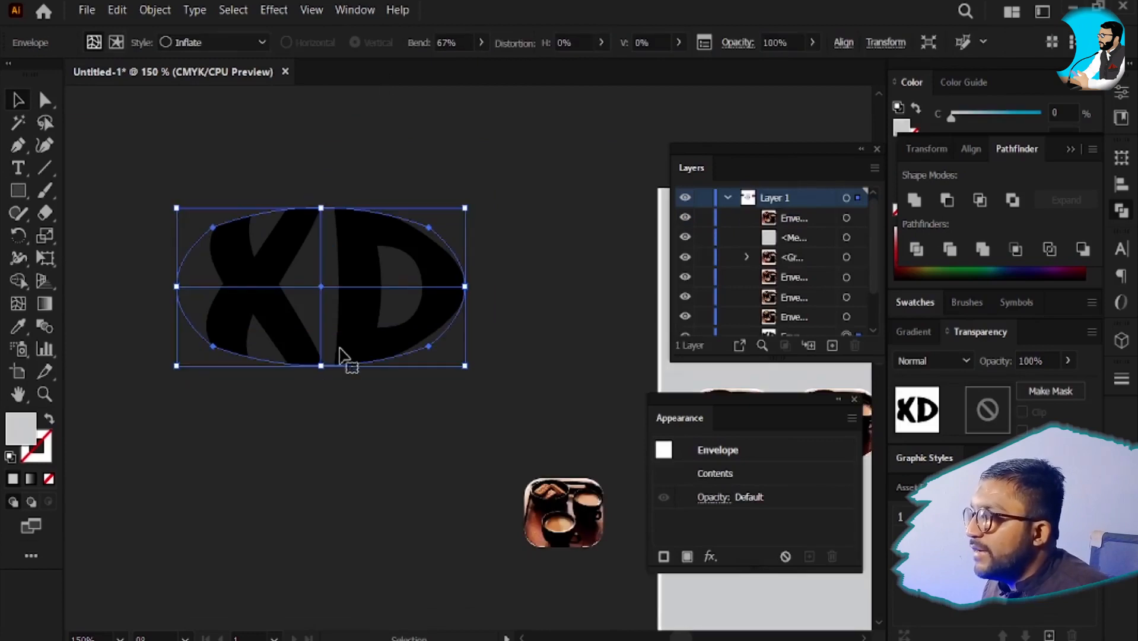
pyautogui.click(155, 10)
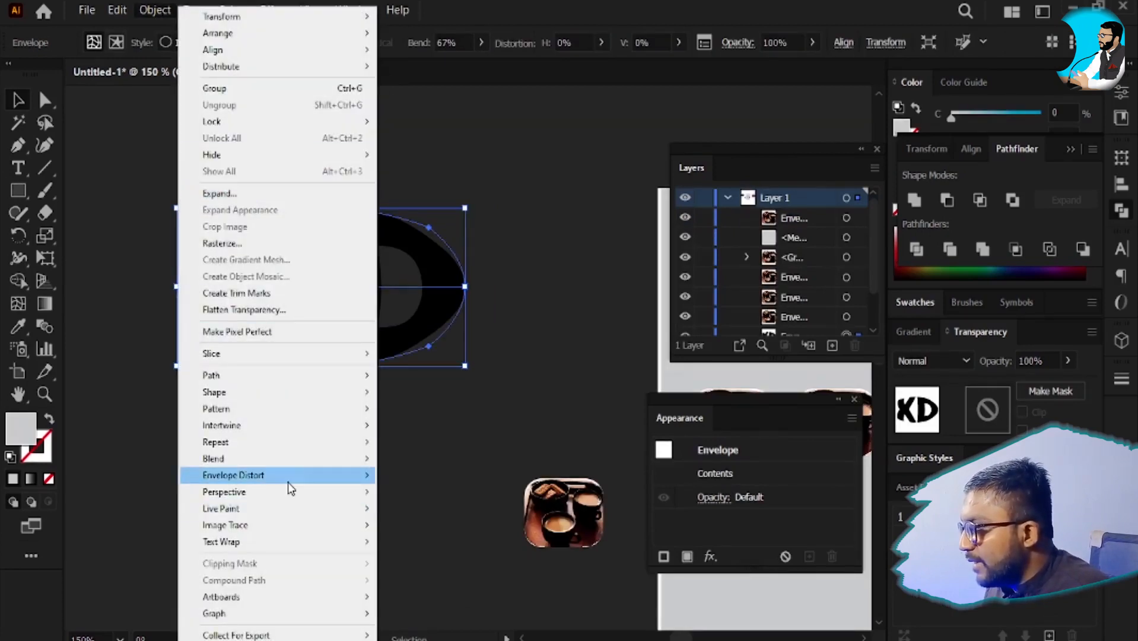
pyautogui.moveTo(287, 476)
pyautogui.click(479, 569)
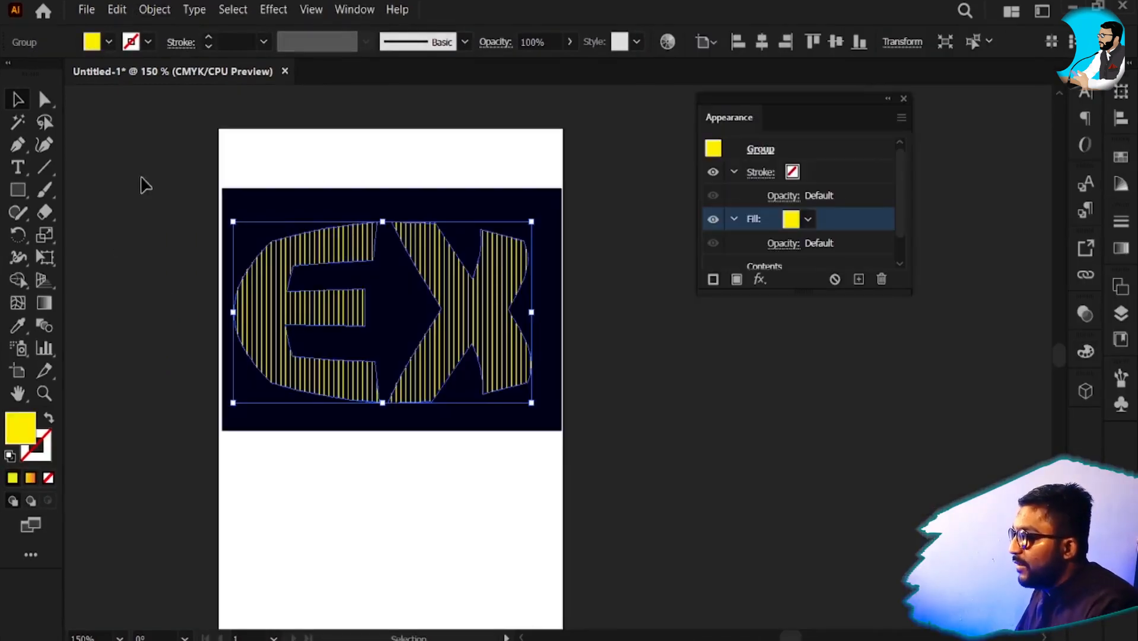
# - Select the yellow striped EX lettering together with its dark background rectangle
pyautogui.moveTo(596, 463); pyautogui.dragTo(598, 464)
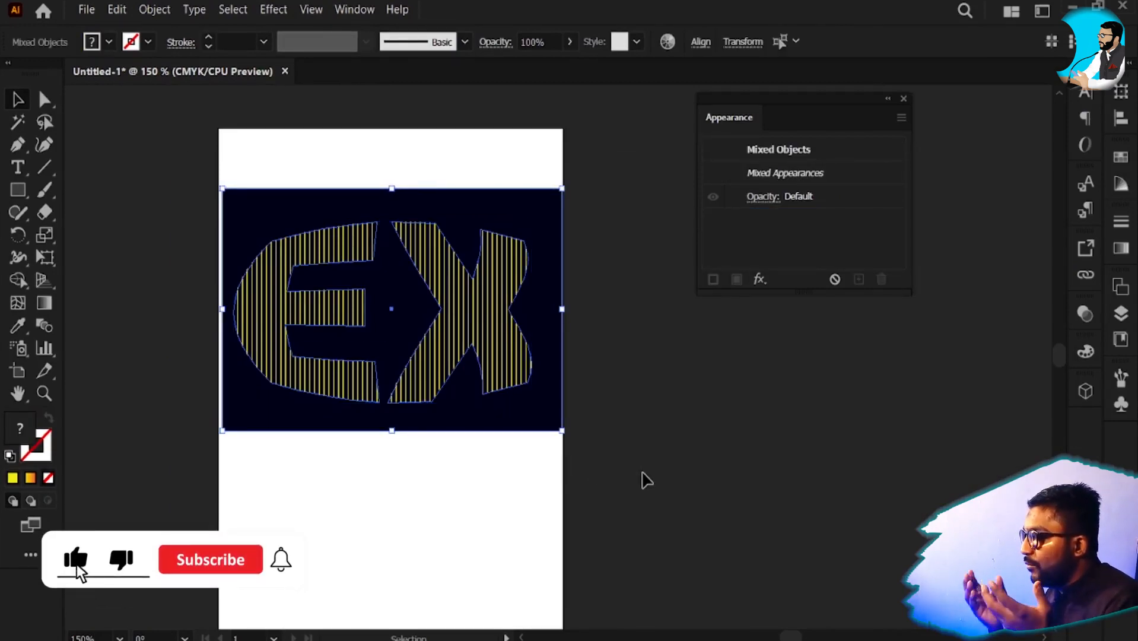